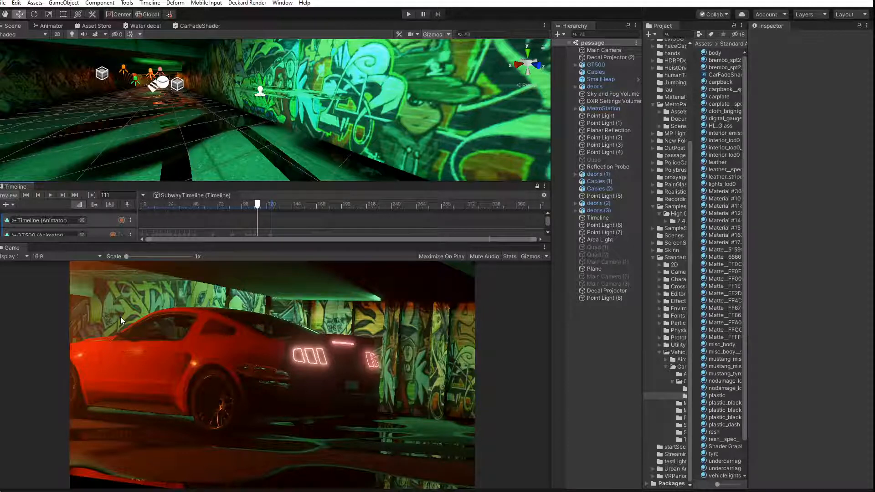
# Rewind the SubwayTimeline to frame 0 and move the Planar Reflection object along Z to 0.07
pyautogui.moveTo(248, 206); pyautogui.dragTo(141, 218)
pyautogui.moveTo(127, 68); pyautogui.dragTo(332, 133, button='right')
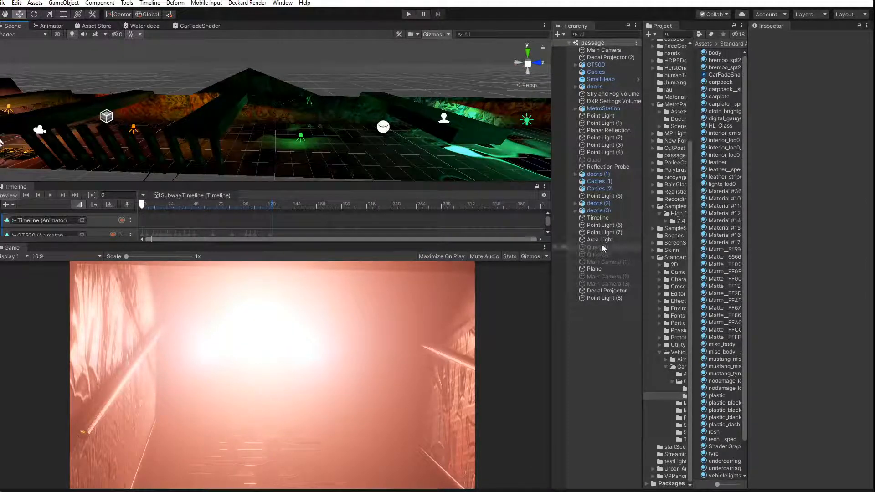
pyautogui.click(602, 130)
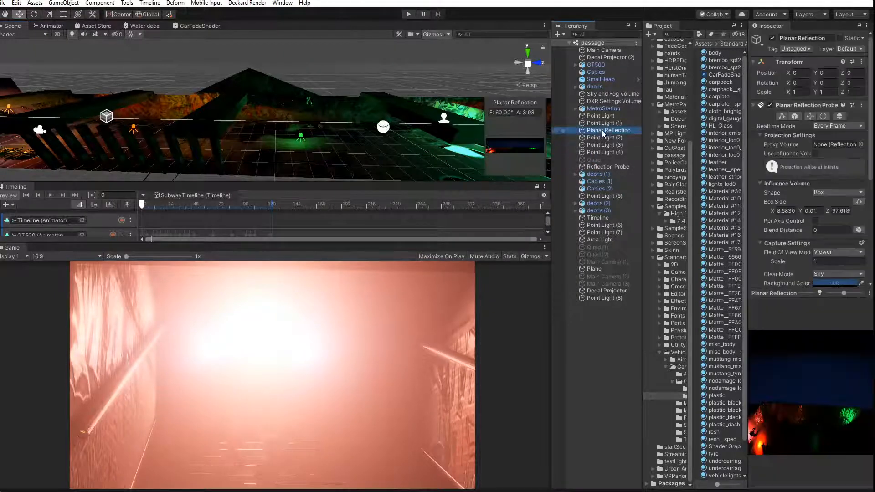
pyautogui.scroll(-5, 247, 134)
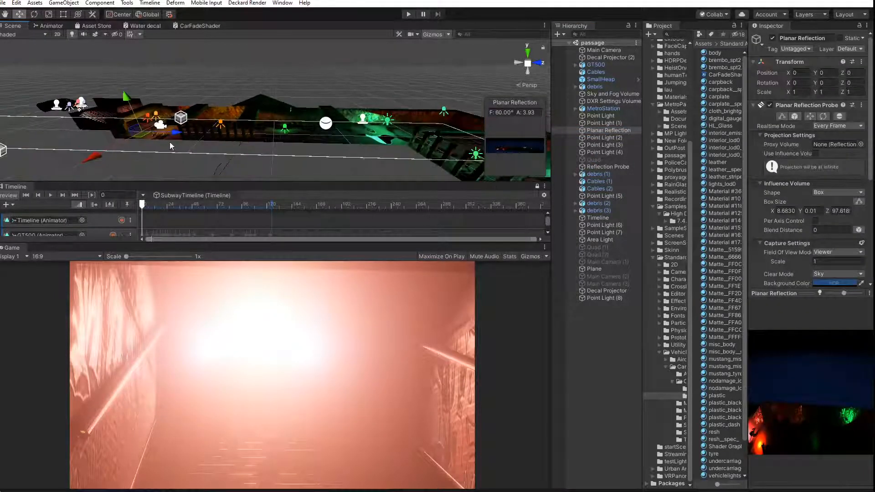
pyautogui.moveTo(174, 133); pyautogui.dragTo(184, 133)
pyautogui.scroll(-3, 184, 133)
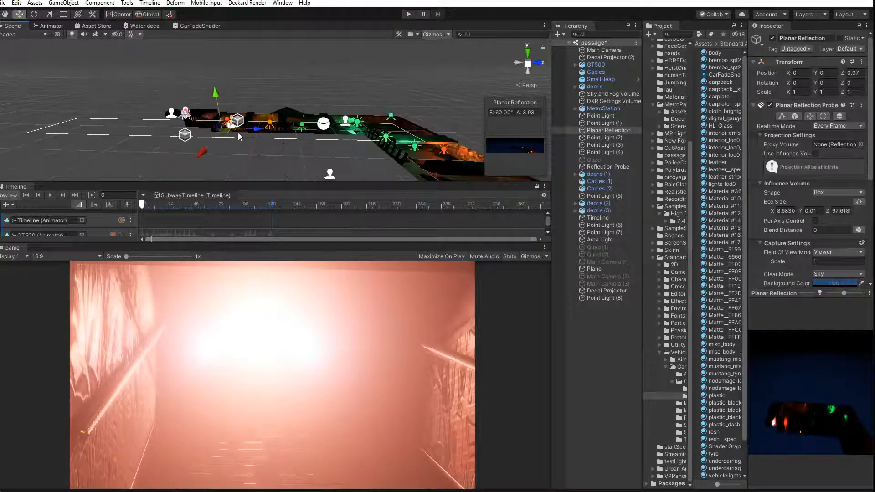
pyautogui.scroll(4, 240, 136)
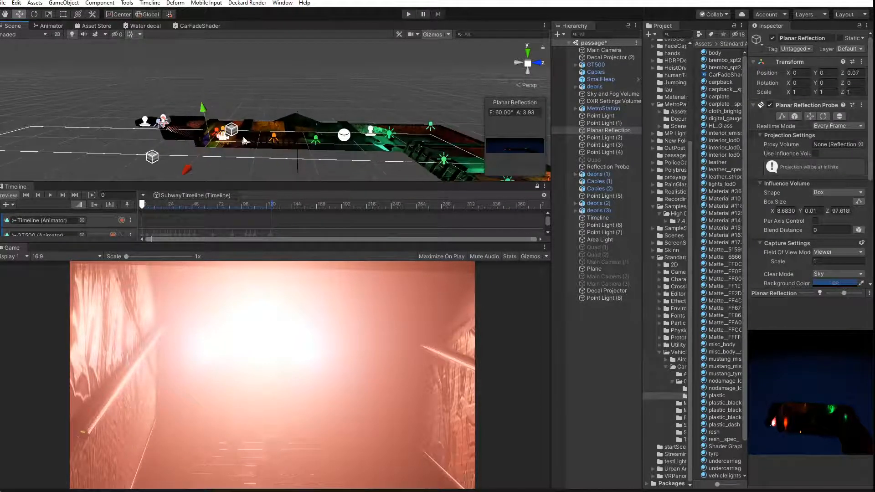
# Focus the scene on the Reflection Probe and set the timeline playhead to frame 40
pyautogui.doubleClick(608, 167)
pyautogui.moveTo(274, 130); pyautogui.dragTo(209, 118, button='middle')
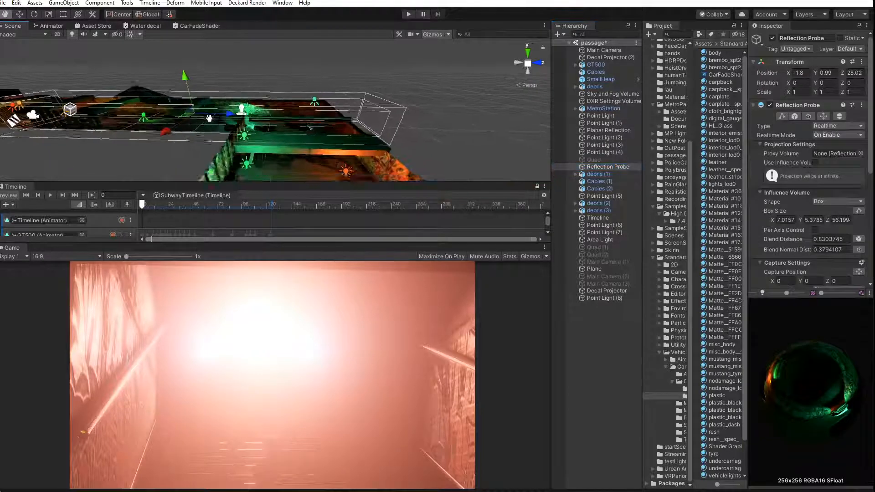
pyautogui.keyDown('alt'); pyautogui.moveTo(209, 119); pyautogui.dragTo(185, 211); pyautogui.keyUp('alt')
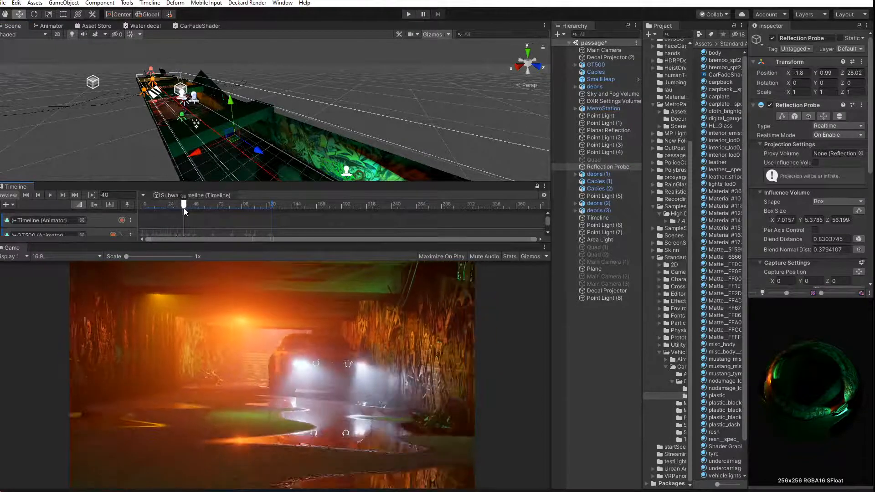
# Shrink the Reflection Probe's influence box along Z to 14.484 by pulling in its far face
pyautogui.moveTo(282, 113)
pyautogui.keyDown('alt'); pyautogui.mouseDown()
pyautogui.moveTo(295, 125)
pyautogui.moveTo(273, 99)
pyautogui.moveTo(255, 109)
pyautogui.moveTo(288, 113)
pyautogui.mouseUp(); pyautogui.keyUp('alt')
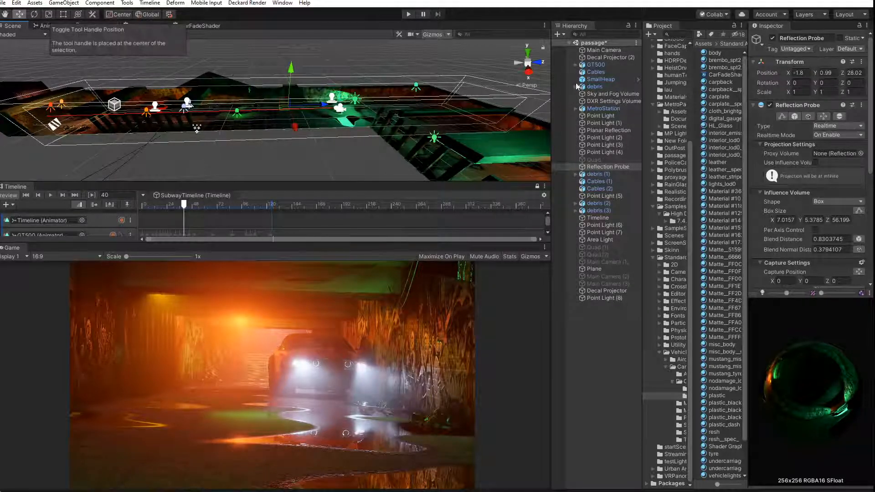
pyautogui.click(782, 117)
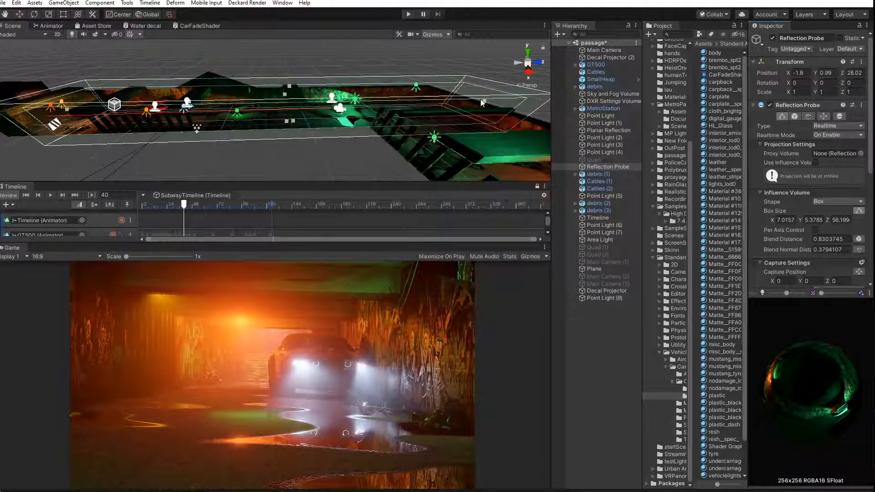
pyautogui.moveTo(486, 104); pyautogui.dragTo(168, 105)
# Move the Reflection Probe along Z to 3.46 at the orange-lit end of the tunnel
pyautogui.click(20, 14)
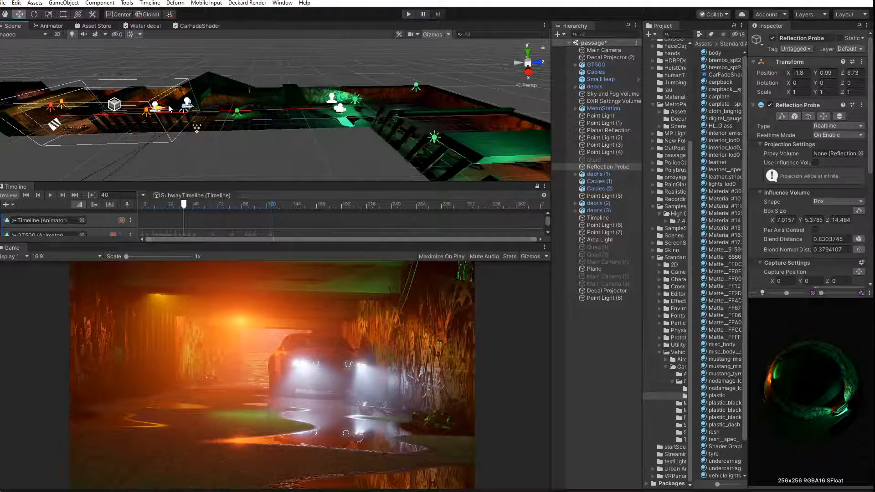
pyautogui.moveTo(168, 105); pyautogui.dragTo(237, 108, button='middle')
pyautogui.keyDown('alt'); pyautogui.moveTo(236, 109); pyautogui.dragTo(306, 106); pyautogui.keyUp('alt')
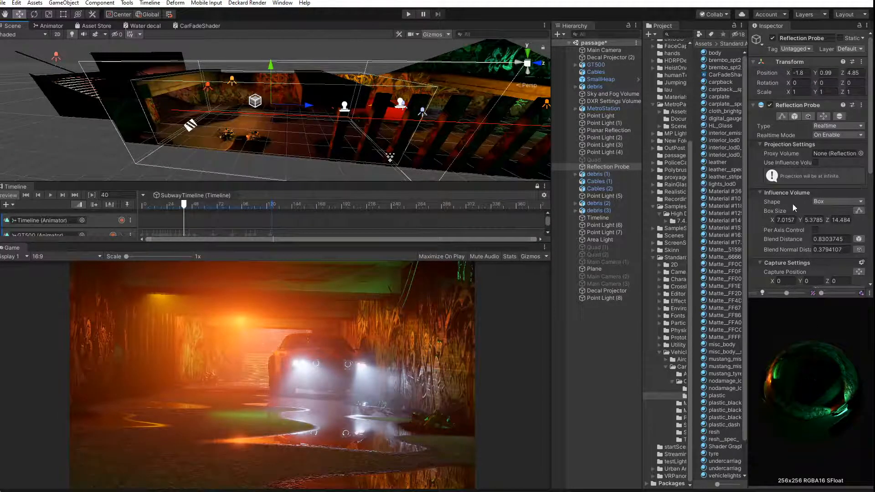
pyautogui.moveTo(299, 130); pyautogui.dragTo(285, 132, button='middle')
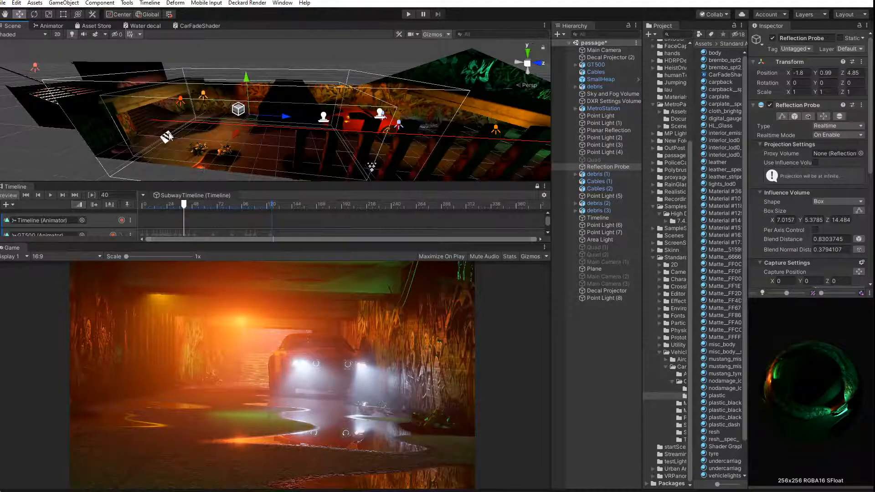
pyautogui.moveTo(189, 129); pyautogui.dragTo(363, 148, button='right')
pyautogui.scroll(-8, 363, 149)
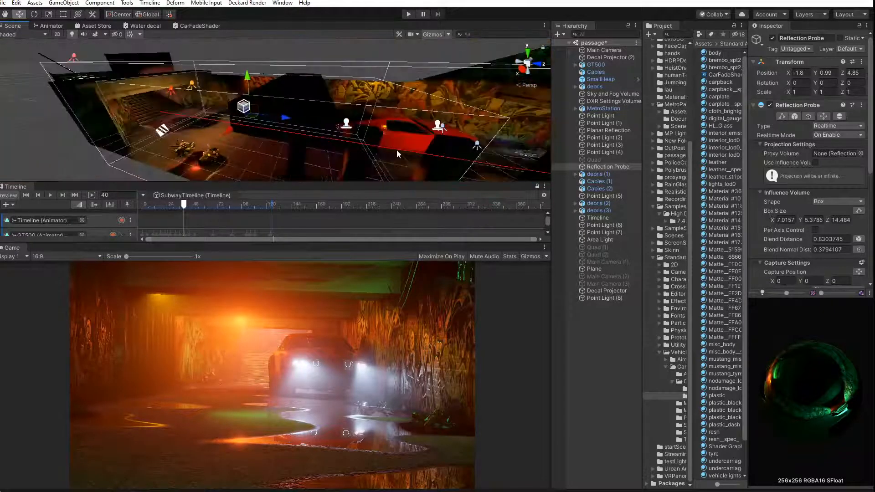
pyautogui.scroll(-2, 396, 149)
pyautogui.moveTo(295, 119); pyautogui.dragTo(275, 119)
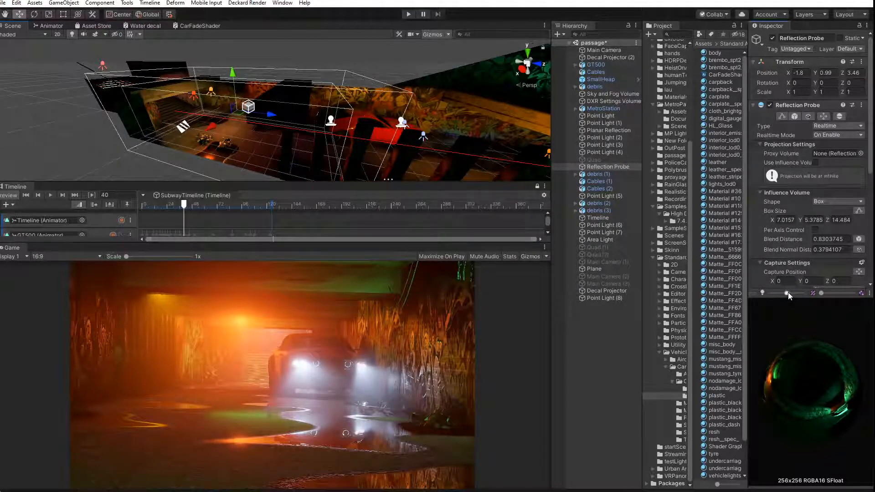
# Examine the Reflection Probe's preview sphere at a higher exposure and from another angle, and review its capture and render settings
pyautogui.moveTo(786, 292)
pyautogui.mouseDown()
pyautogui.moveTo(802, 292)
pyautogui.moveTo(789, 293)
pyautogui.mouseUp()
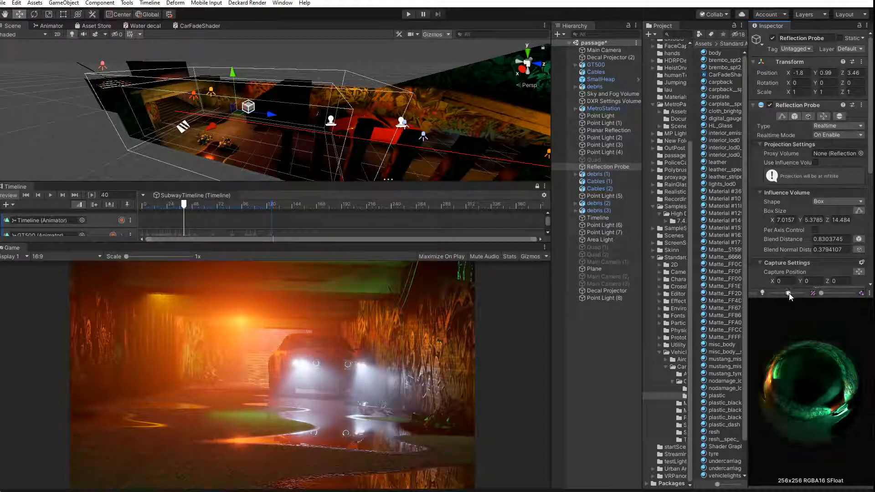
pyautogui.moveTo(798, 378); pyautogui.dragTo(758, 343)
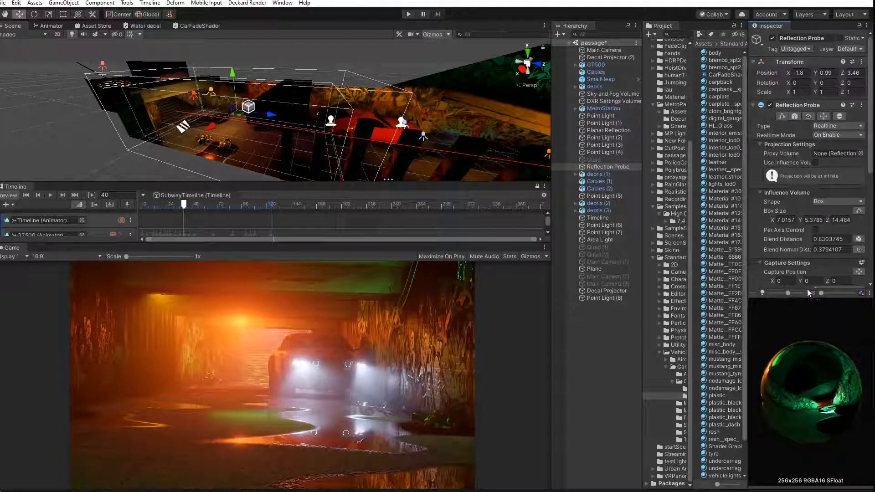
pyautogui.scroll(-8, 777, 244)
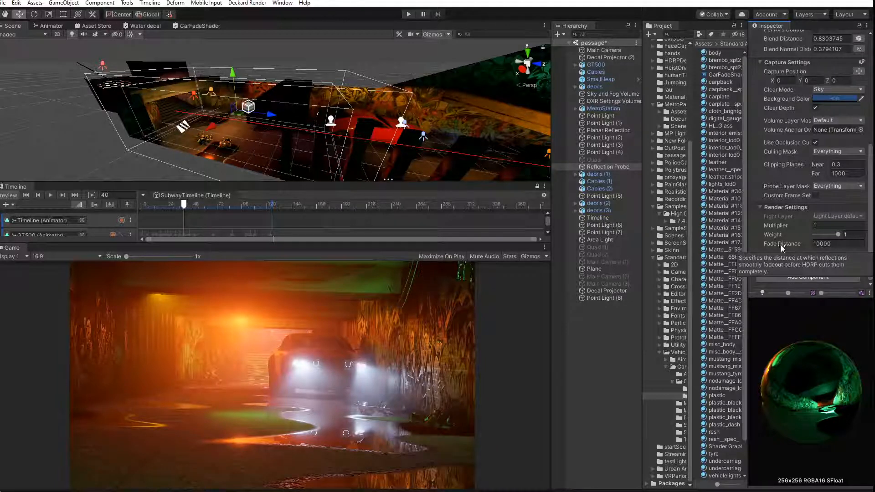
pyautogui.moveTo(774, 236)
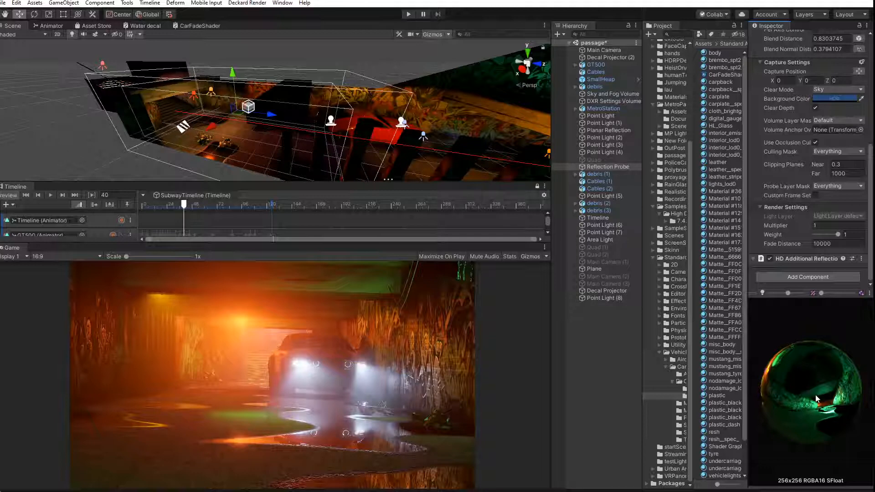
pyautogui.scroll(10, 767, 185)
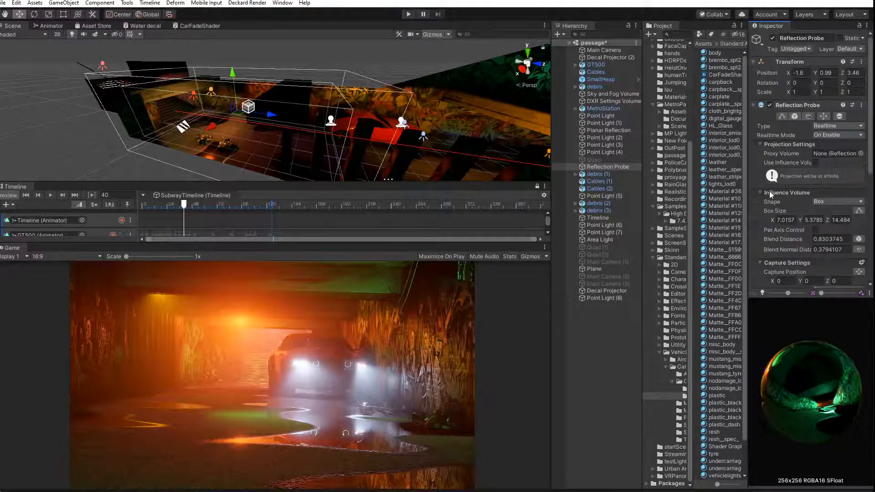
# Switch Screen Space Reflection off and back on in the DXR Settings Volume to compare the rendered shot
pyautogui.click(606, 101)
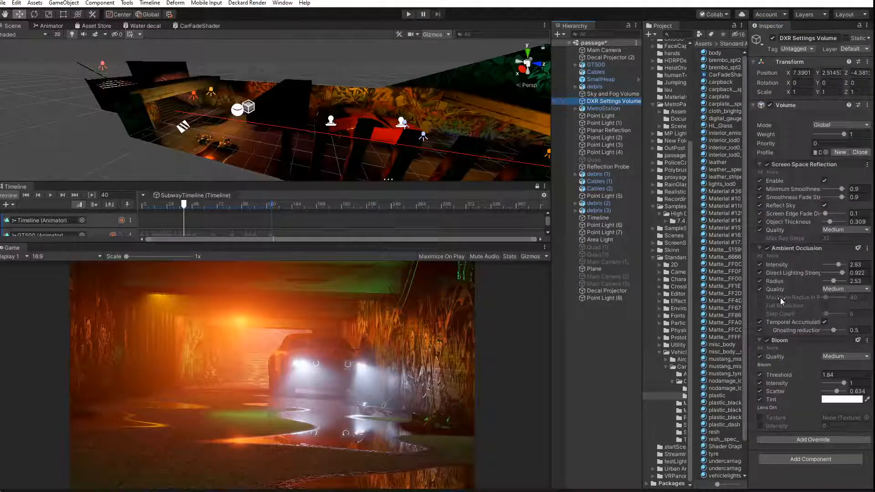
pyautogui.click(767, 165)
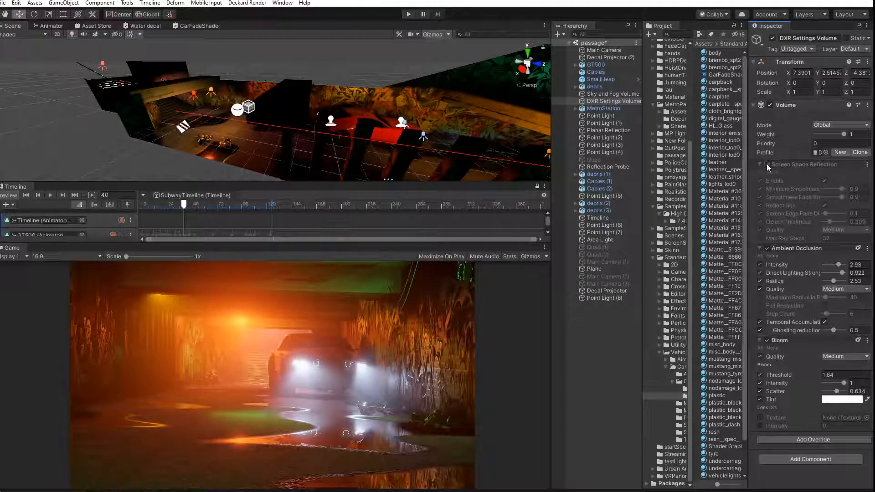
pyautogui.click(767, 165)
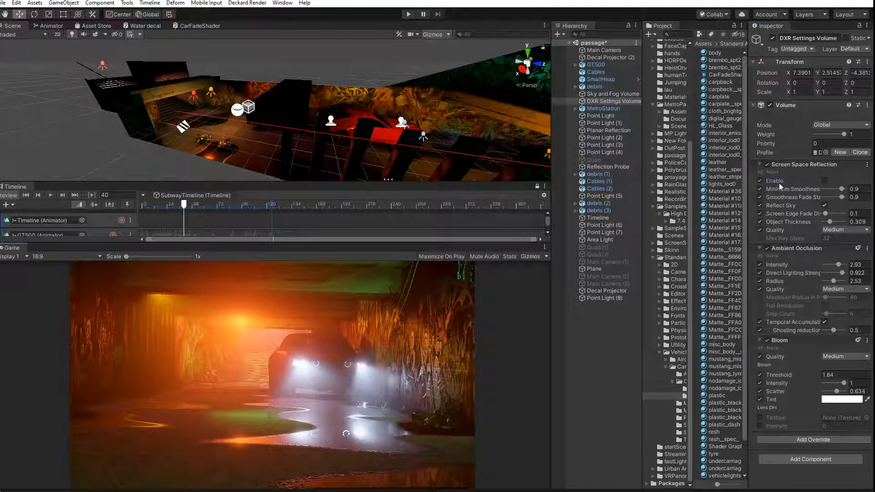
pyautogui.click(824, 181)
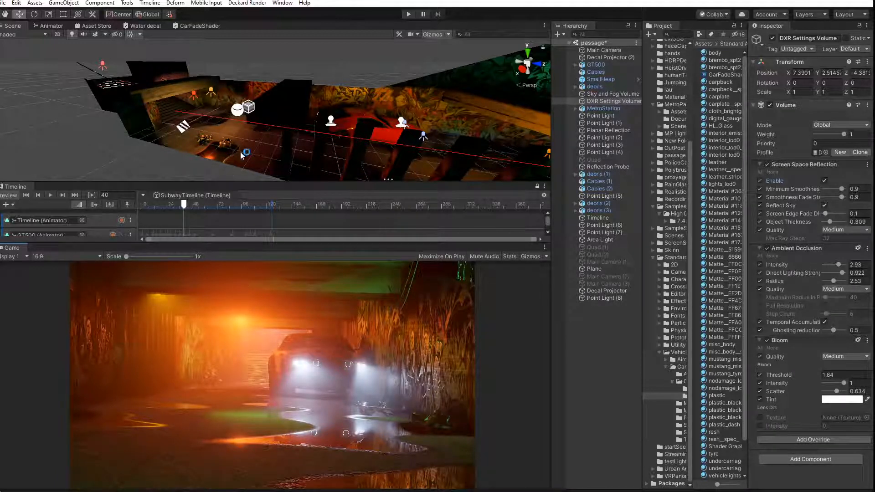
# Move the Reflection Probe along Z to 3.03 and set its render Multiplier to 3
pyautogui.click(234, 112)
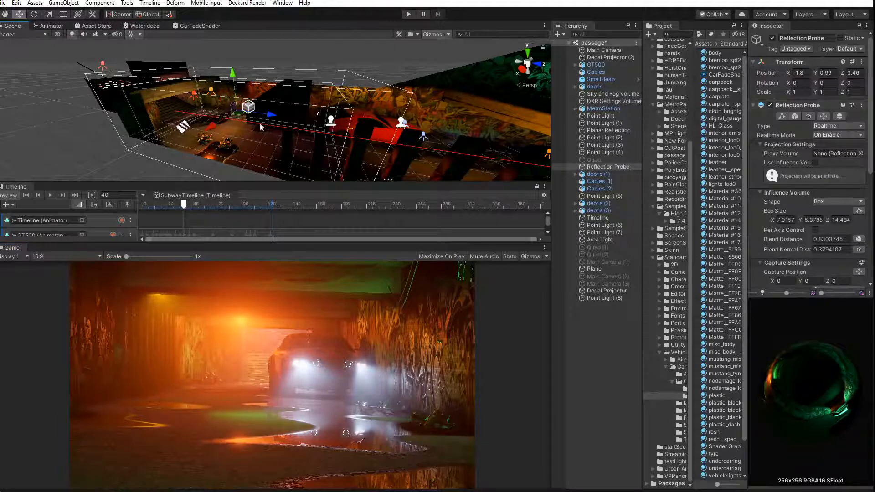
pyautogui.moveTo(269, 114); pyautogui.dragTo(263, 113)
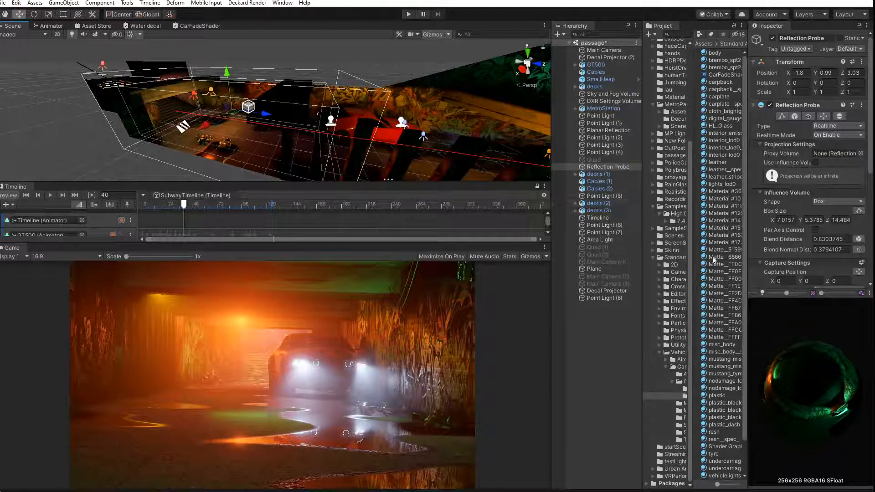
pyautogui.scroll(-5, 786, 263)
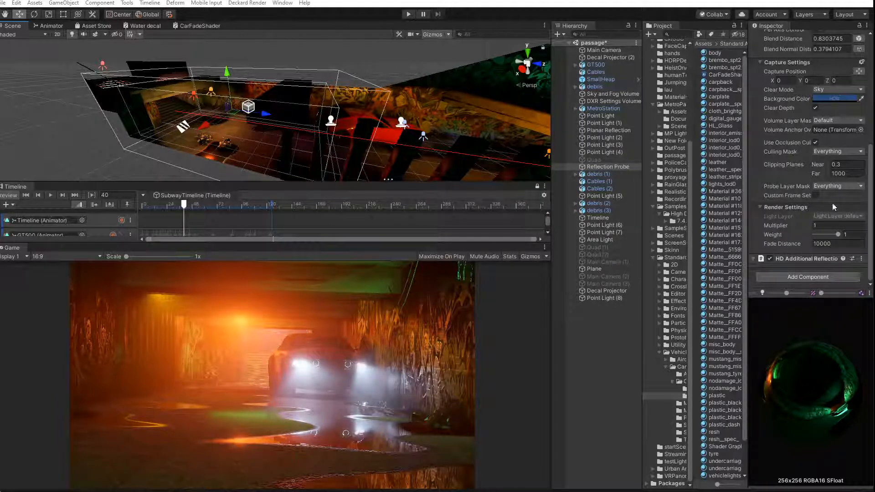
pyautogui.click(817, 227)
pyautogui.write('1.06')
pyautogui.press('BackSpace')
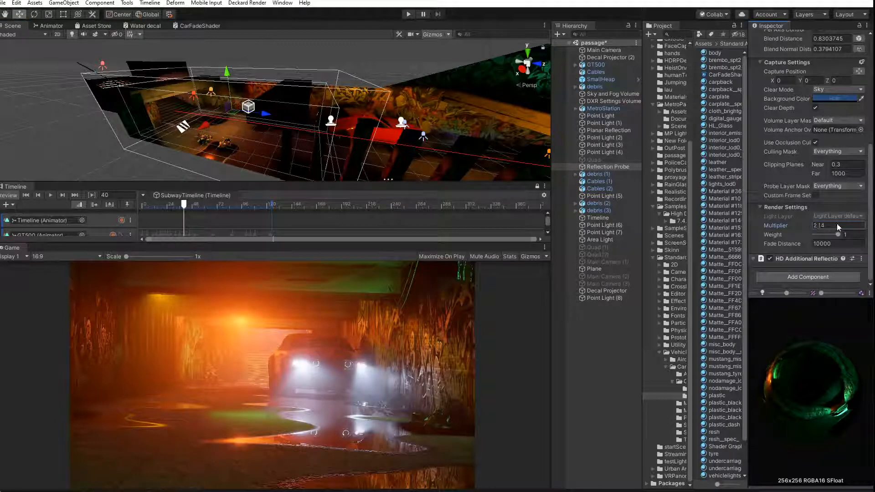
pyautogui.write('3')
pyautogui.scroll(5, 802, 132)
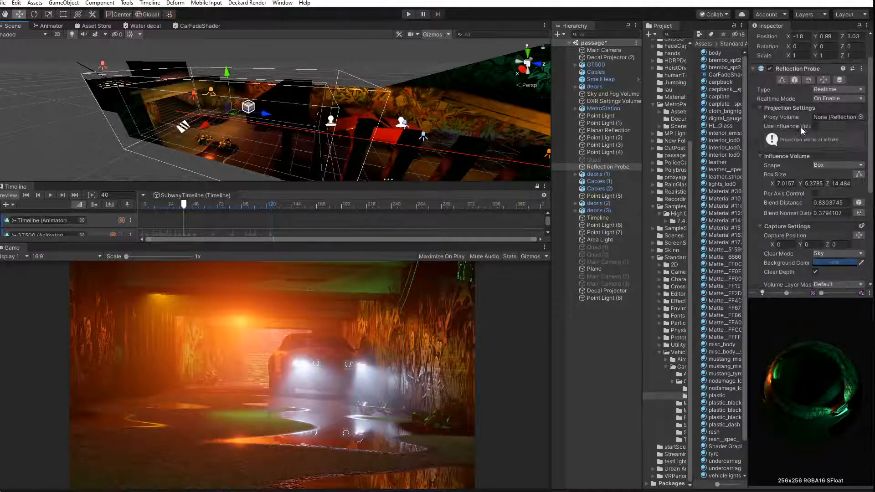
# Check the Reflection Probe's Type options, keep Realtime, and move the probe along Z to 4.21
pyautogui.click(831, 90)
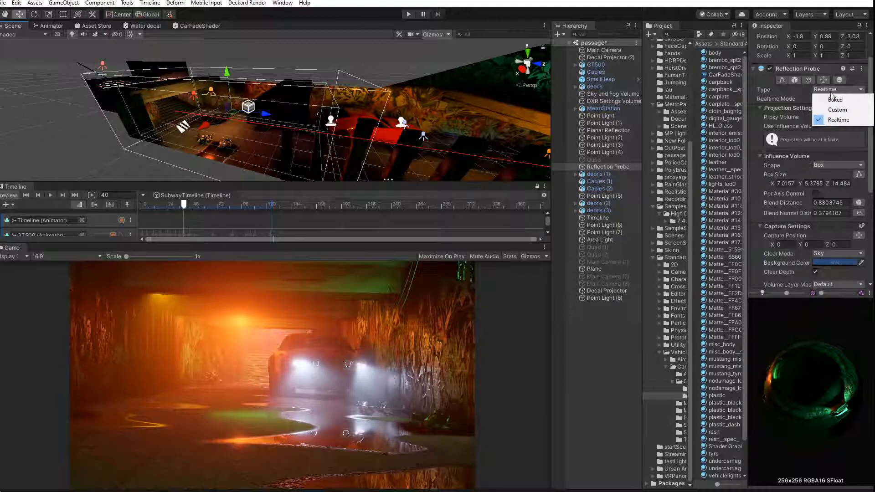
pyautogui.click(782, 93)
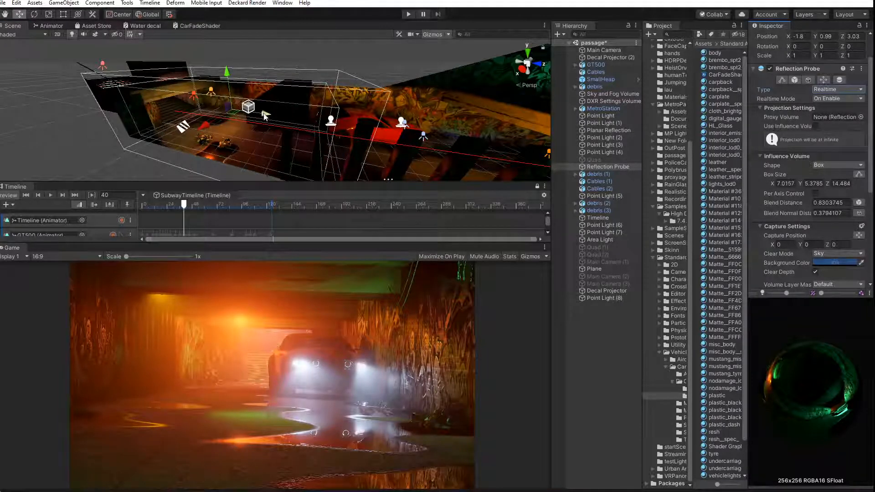
pyautogui.moveTo(263, 117); pyautogui.dragTo(279, 115)
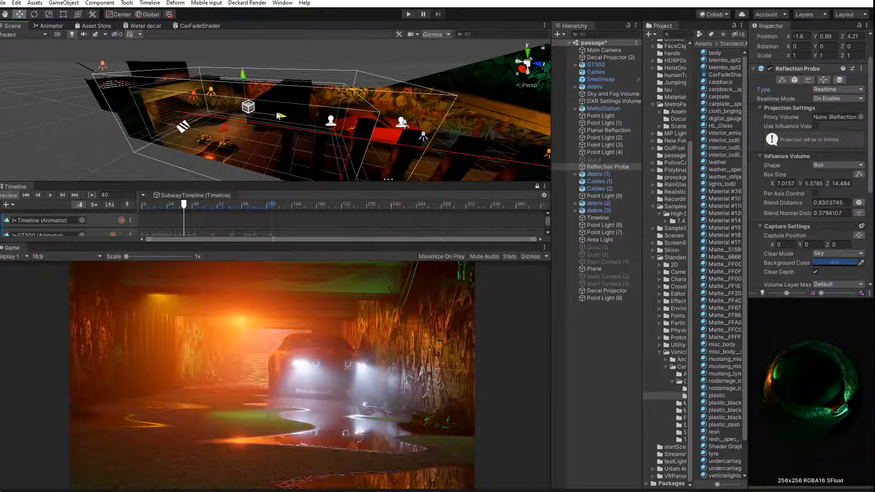
# Duplicate the Reflection Probe and move the copy along the tunnel to Z 17.47
pyautogui.hotkey('ctrl', 'd')
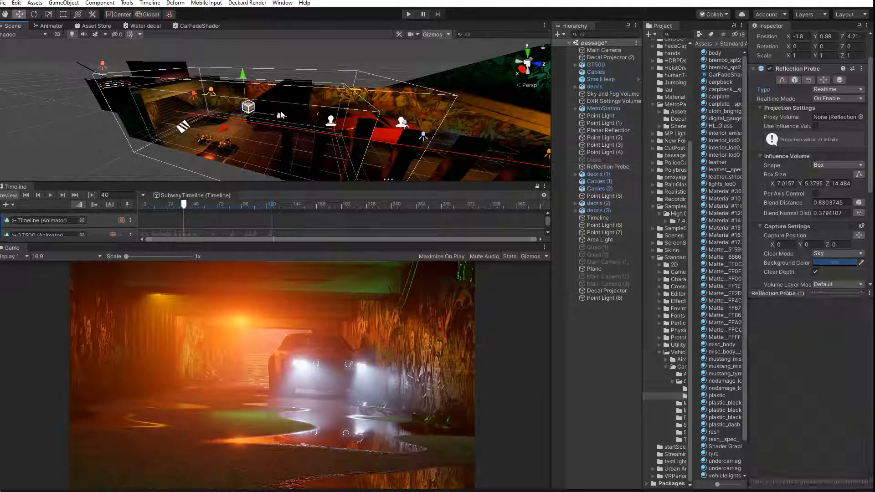
pyautogui.moveTo(280, 116); pyautogui.dragTo(346, 130)
pyautogui.moveTo(345, 123)
pyautogui.mouseDown(button='middle')
pyautogui.moveTo(319, 129)
pyautogui.moveTo(328, 126)
pyautogui.mouseUp(button='middle')
pyautogui.scroll(-5, 333, 123)
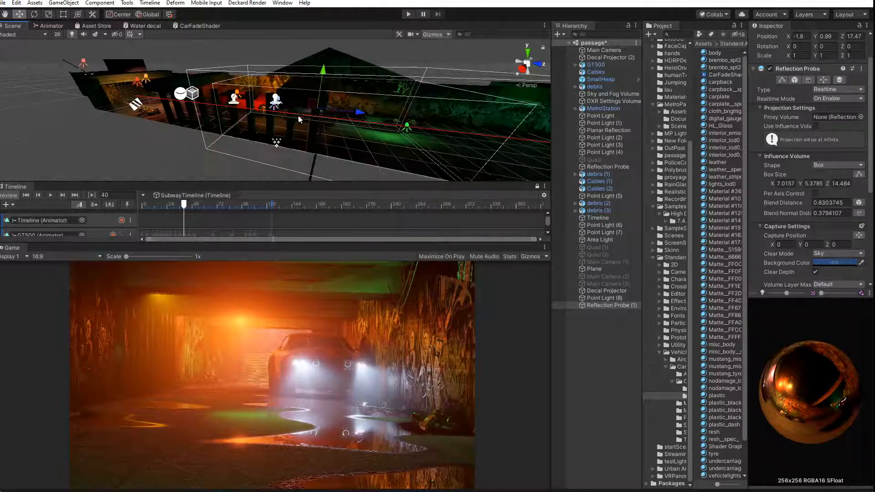
# Duplicate the second Reflection Probe and move the new copy to Z 31.11 in the green-lit tunnel section
pyautogui.scroll(-2, 342, 120)
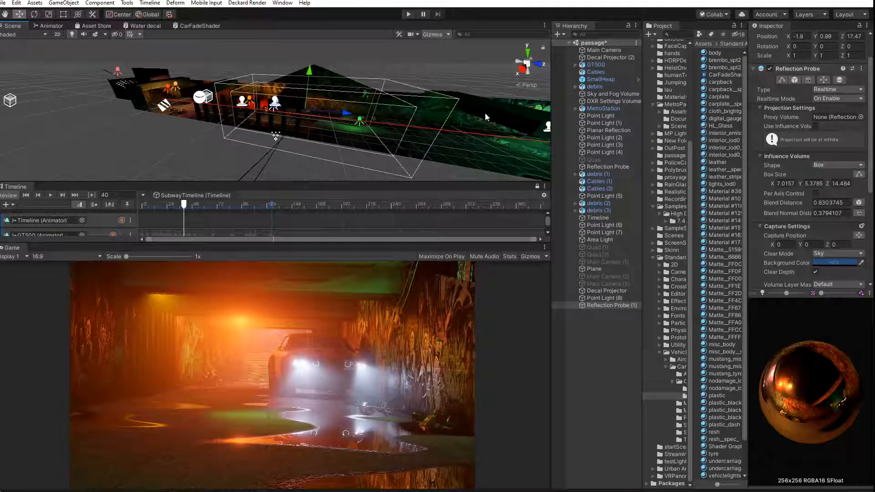
pyautogui.hotkey('ctrl', 'd')
pyautogui.moveTo(350, 114); pyautogui.dragTo(484, 123)
pyautogui.press('f')
pyautogui.moveTo(368, 122); pyautogui.dragTo(332, 121, button='middle')
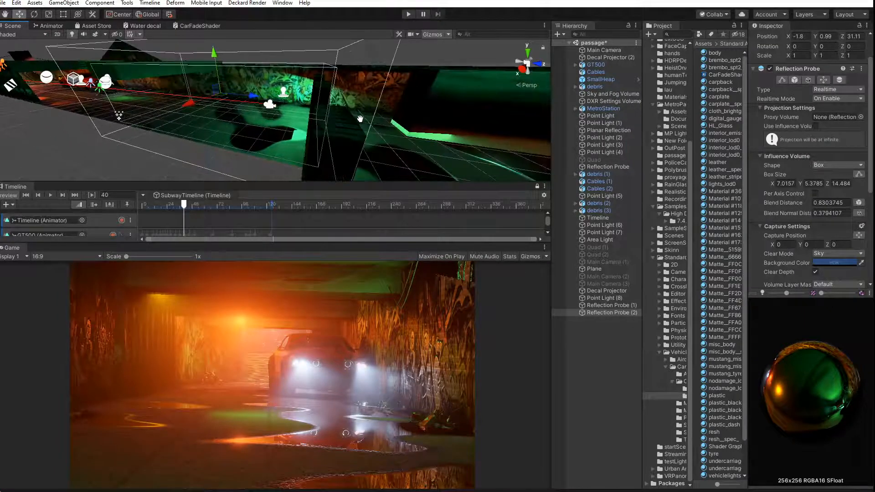
# Duplicate Reflection Probe (2) and move the copy farther along the tunnel to about Z 44.86
pyautogui.scroll(-3, 333, 121)
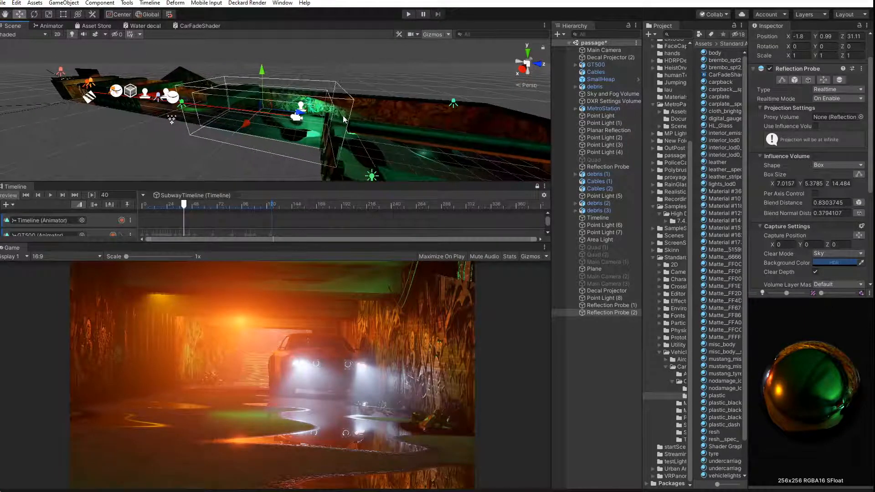
pyautogui.hotkey('ctrl', 'd')
pyautogui.moveTo(344, 119); pyautogui.dragTo(409, 130)
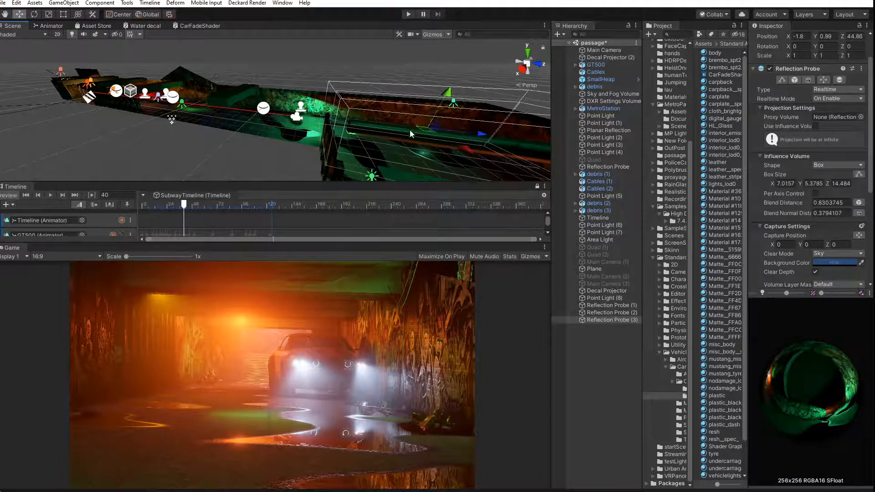
pyautogui.press('f')
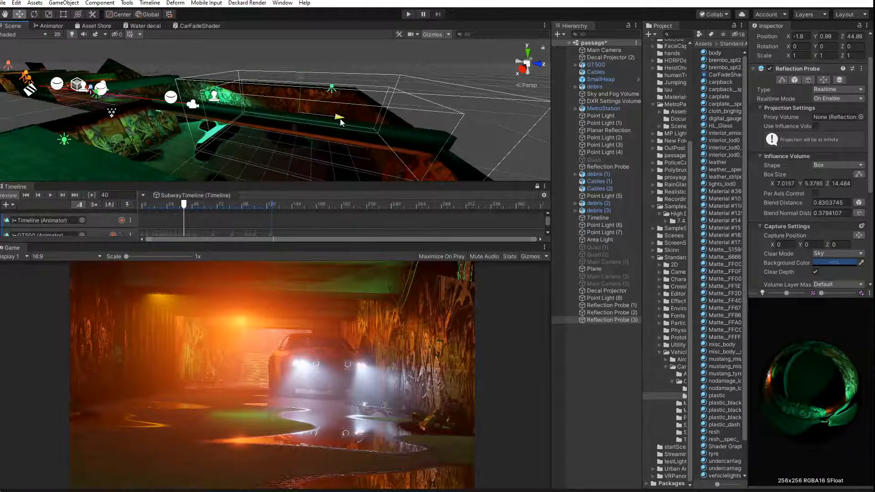
pyautogui.moveTo(338, 117); pyautogui.dragTo(322, 119)
pyautogui.moveTo(321, 118); pyautogui.dragTo(289, 138, button='middle')
# Select Reflection Probe (1) and scrub the timeline to frame 43 to check the car's reflections
pyautogui.click(606, 305)
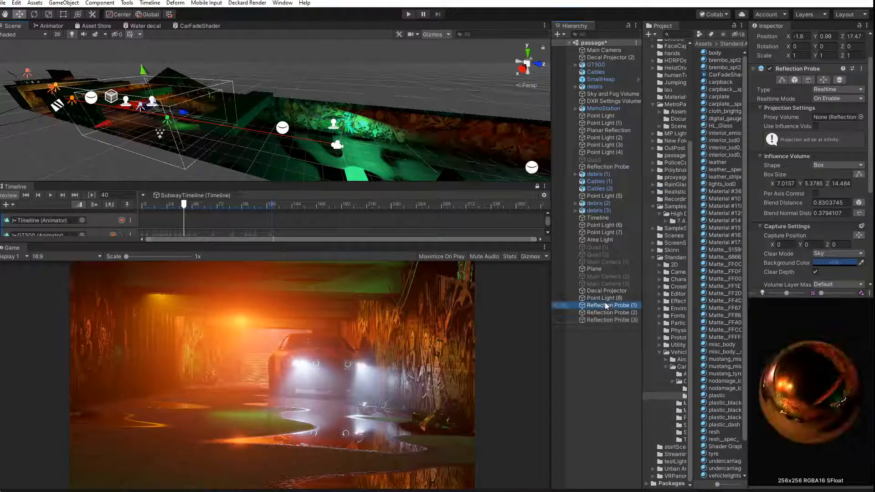
pyautogui.moveTo(157, 130); pyautogui.dragTo(187, 129, button='middle')
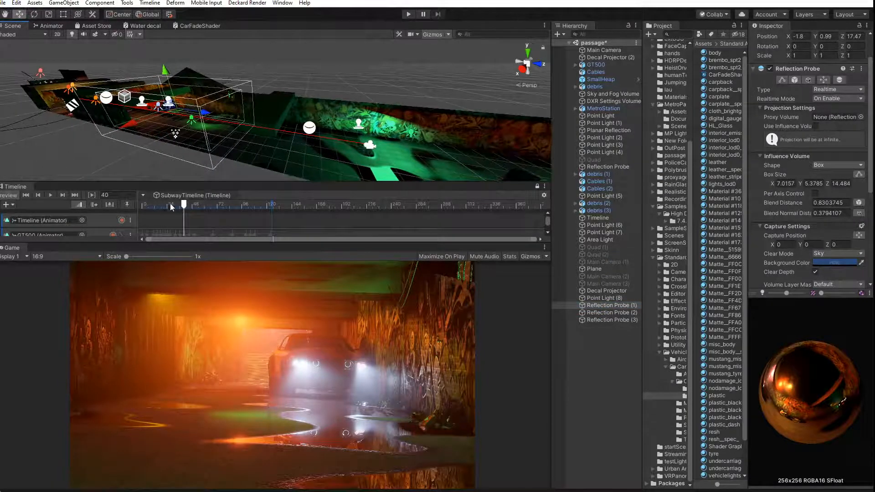
pyautogui.moveTo(184, 203)
pyautogui.mouseDown()
pyautogui.moveTo(245, 207)
pyautogui.moveTo(186, 212)
pyautogui.mouseUp()
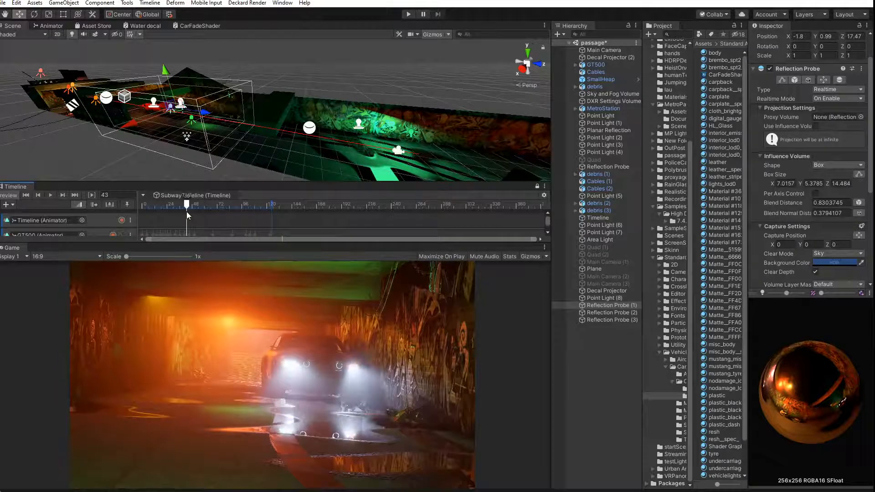
# Select Reflection Probes (1), (2) and (3) together, review their shared settings, and preview the shot at timeline frame 18
pyautogui.click(606, 313)
pyautogui.keyDown('shift'); pyautogui.click(602, 320); pyautogui.keyUp('shift')
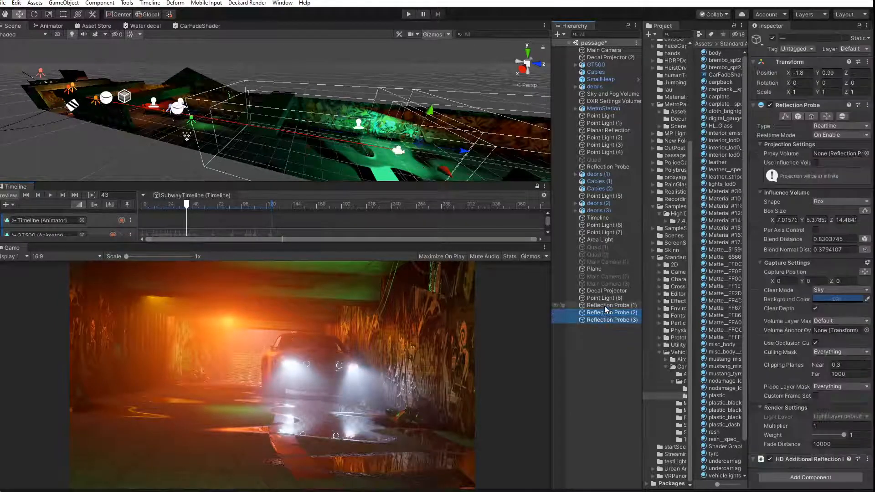
pyautogui.click(604, 305)
pyautogui.keyDown('shift'); pyautogui.click(605, 319); pyautogui.keyUp('shift')
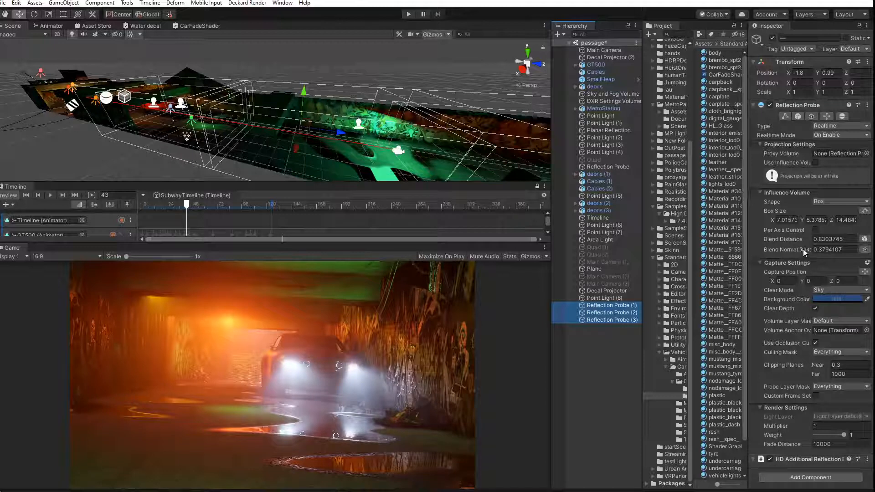
pyautogui.moveTo(802, 248)
pyautogui.moveTo(187, 204); pyautogui.dragTo(160, 206)
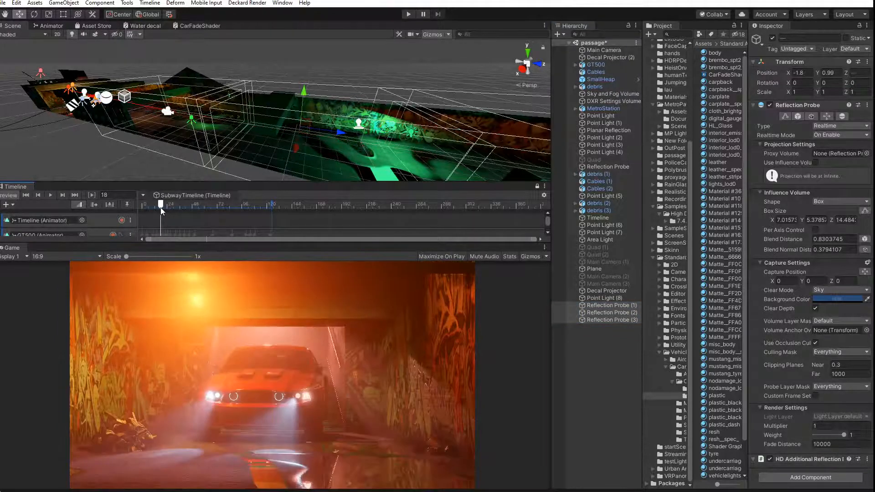
# Select the MetroStation model, look over its child objects, and open the Lighting Settings window above the game preview
pyautogui.click(606, 108)
pyautogui.click(575, 108)
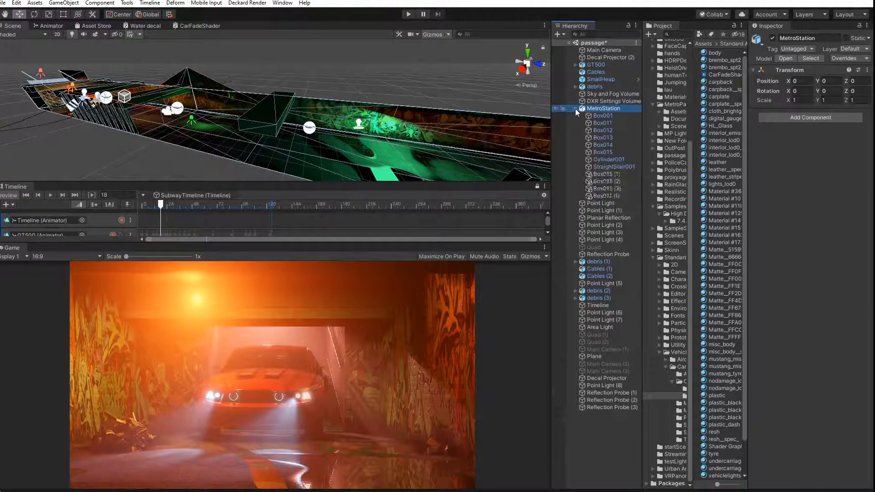
pyautogui.click(575, 108)
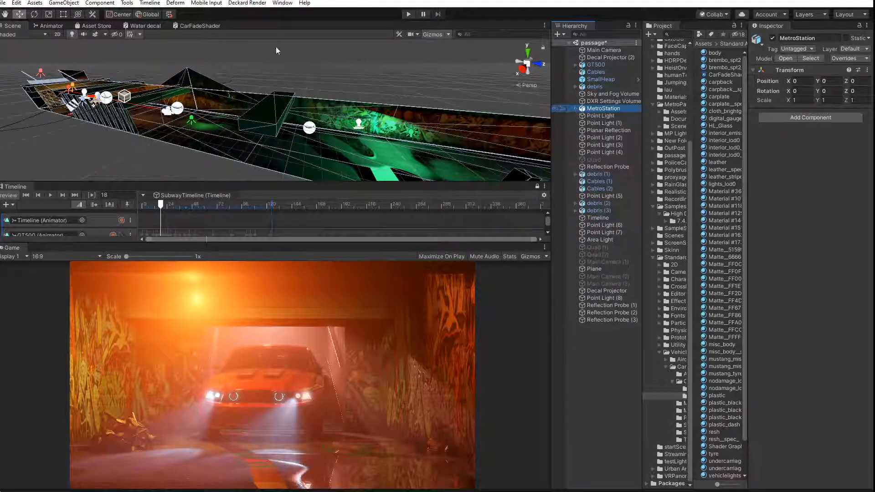
pyautogui.click(282, 3)
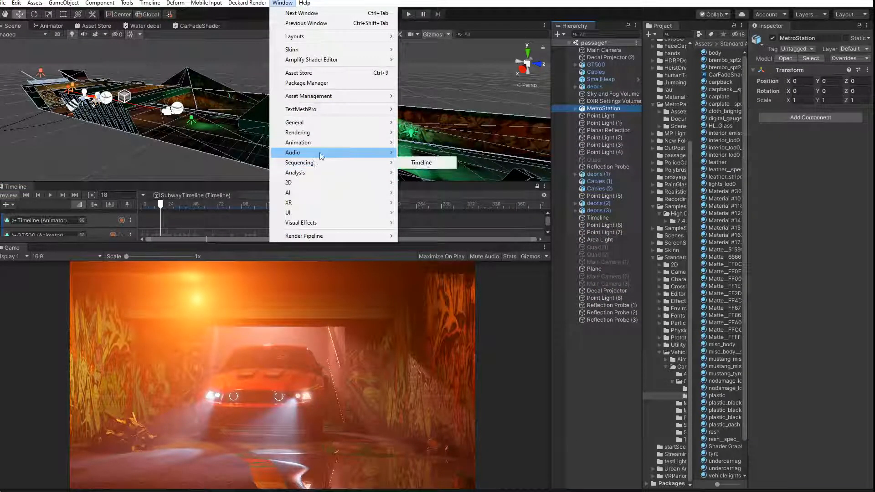
pyautogui.moveTo(322, 142)
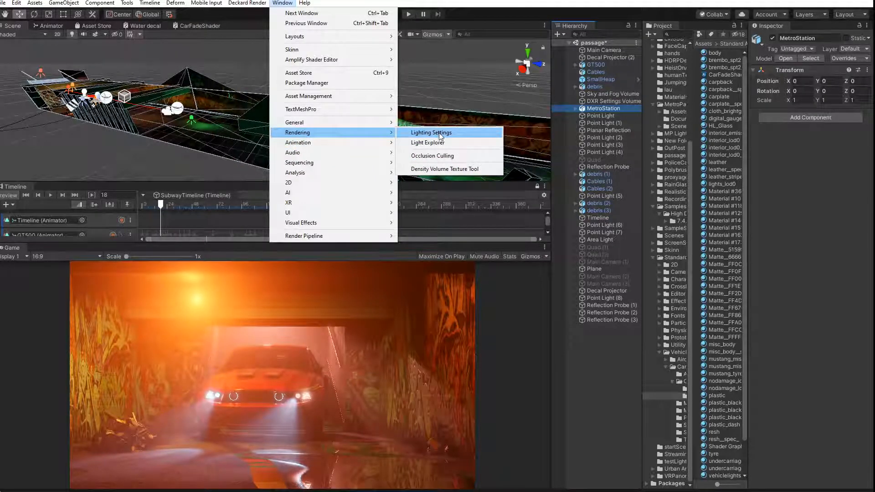
pyautogui.click(440, 132)
pyautogui.moveTo(237, 211); pyautogui.dragTo(290, 145)
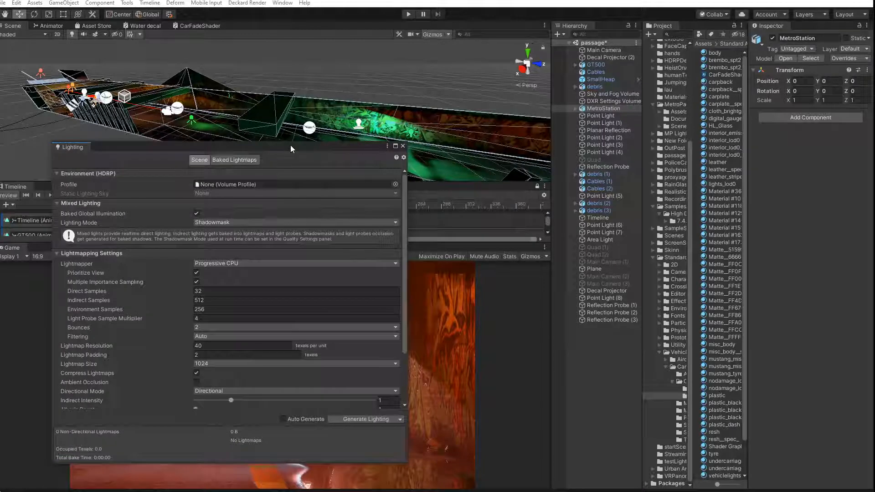
# Mark MetroStation as Static, including all of its child objects, and move the Lighting window aside
pyautogui.click(601, 107)
pyautogui.click(575, 108)
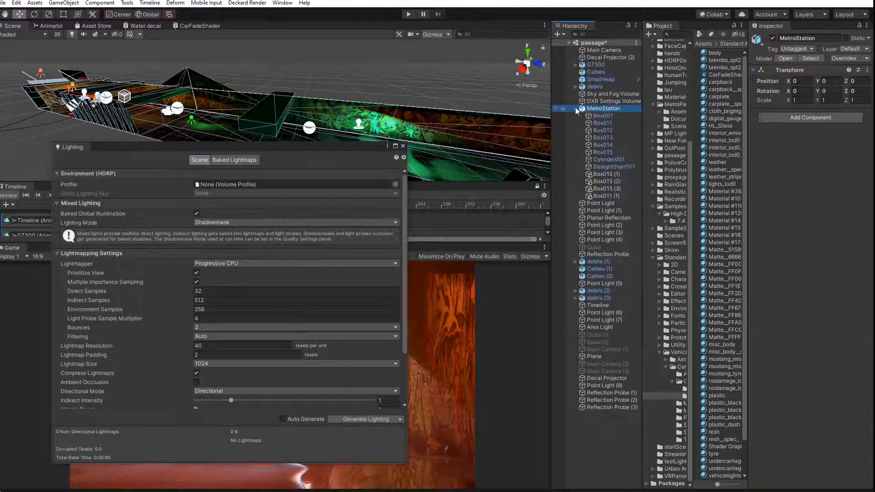
pyautogui.click(574, 108)
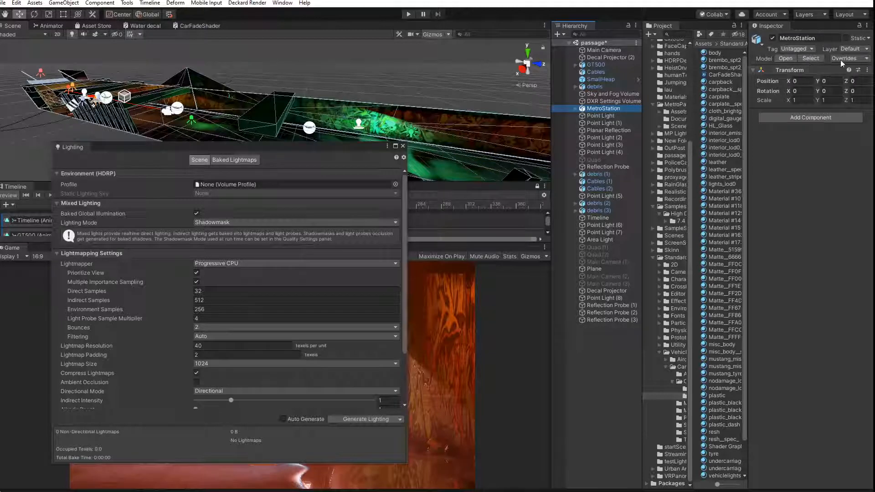
pyautogui.click(847, 38)
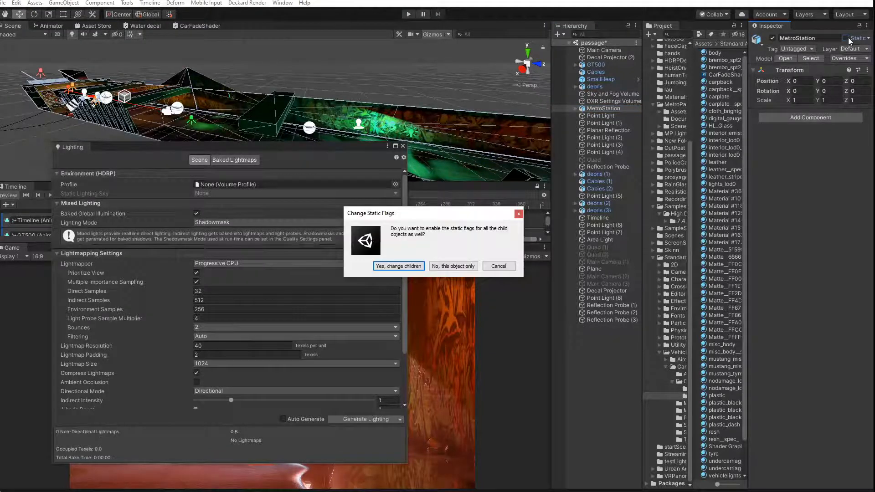
pyautogui.click(414, 267)
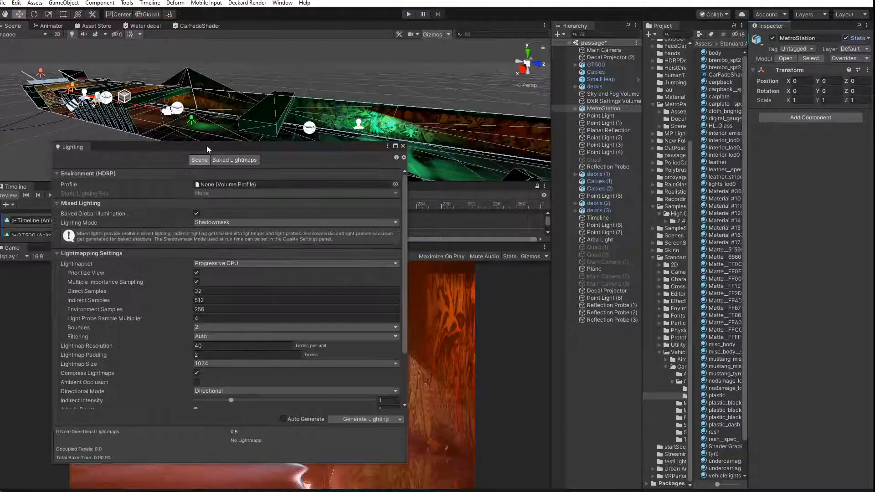
pyautogui.moveTo(207, 146); pyautogui.dragTo(335, 120)
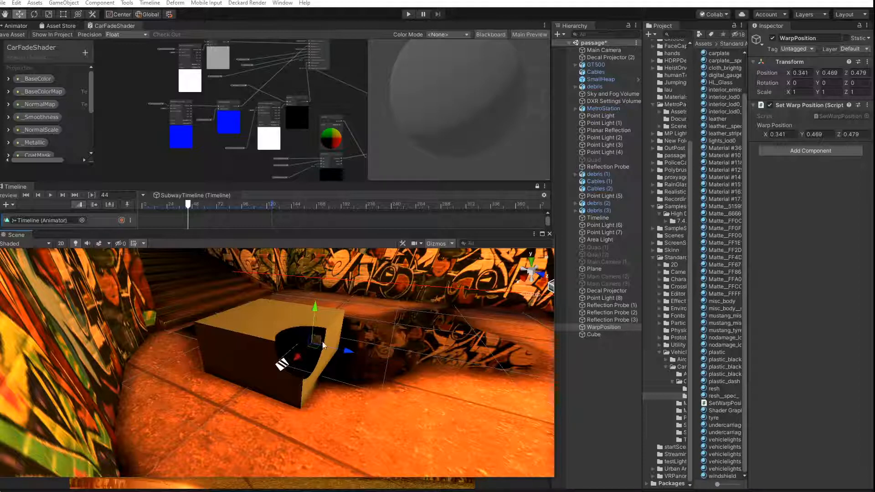
# Move WarpPosition across the test cube to Z -0.323 and back to Z 0.48, and inspect the cube's cutout up close
pyautogui.moveTo(310, 347); pyautogui.dragTo(216, 332)
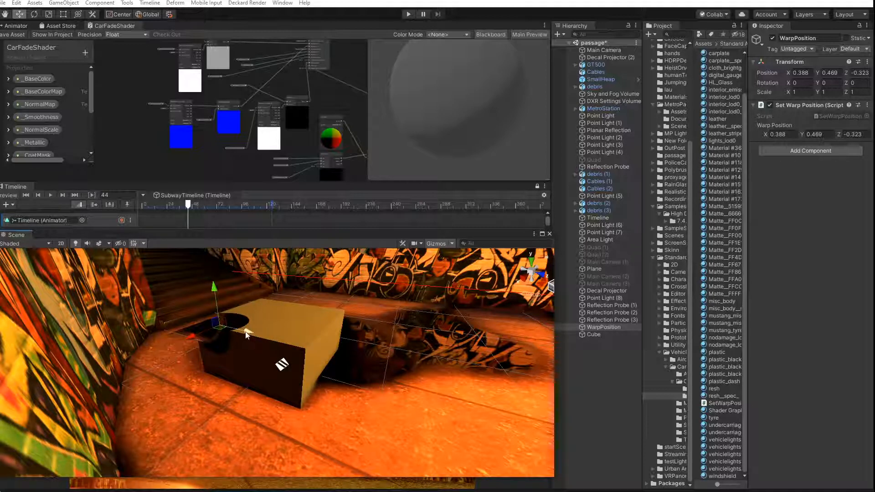
pyautogui.moveTo(249, 335); pyautogui.dragTo(302, 344)
pyautogui.scroll(6, 299, 351)
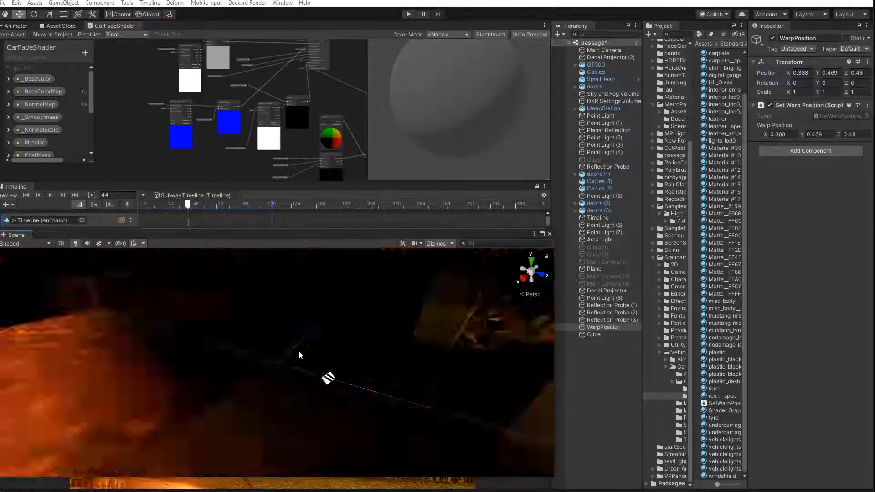
pyautogui.scroll(-6, 299, 350)
pyautogui.moveTo(298, 351); pyautogui.dragTo(280, 357, button='middle')
pyautogui.scroll(5, 286, 356)
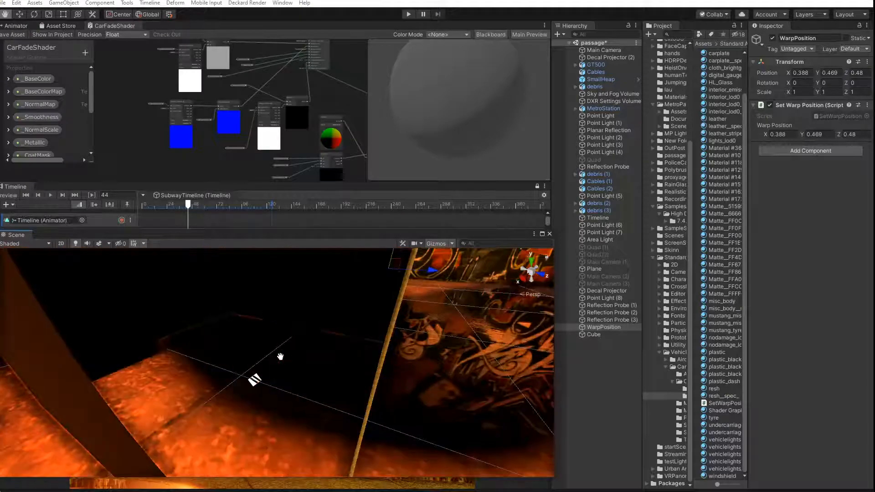
pyautogui.scroll(-4, 280, 357)
pyautogui.moveTo(339, 390); pyautogui.dragTo(310, 375, button='right')
pyautogui.moveTo(310, 376); pyautogui.dragTo(245, 361, button='middle')
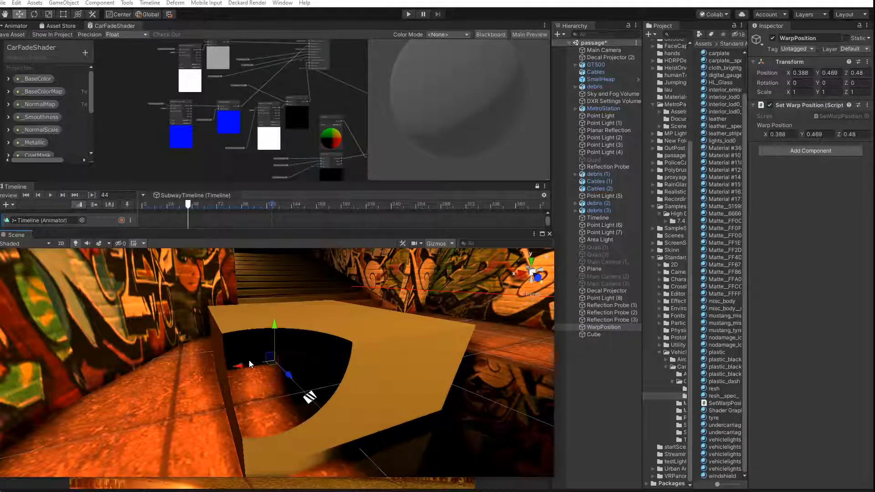
# Shift WarpPosition slightly along Z, move it through the cube to X -0.295, and return it to X 0.409, Z 0.483
pyautogui.moveTo(289, 376)
pyautogui.mouseDown()
pyautogui.moveTo(297, 384)
pyautogui.moveTo(291, 379)
pyautogui.mouseUp()
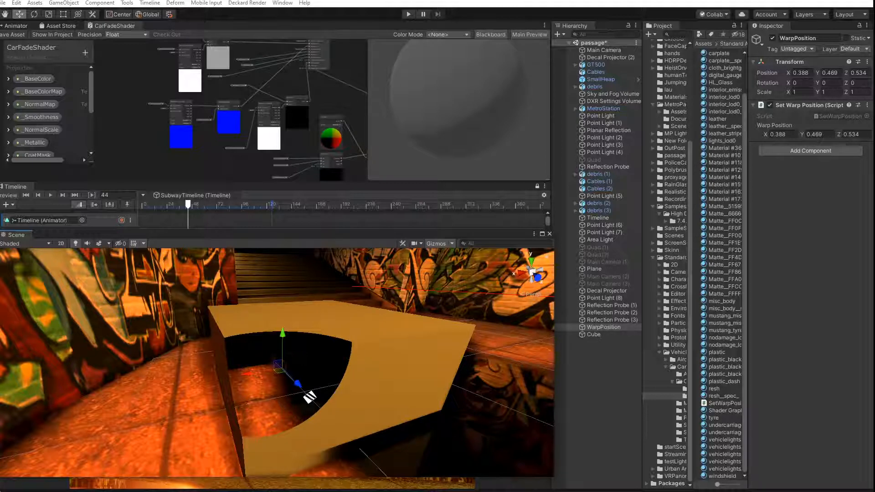
pyautogui.moveTo(301, 390); pyautogui.dragTo(283, 395)
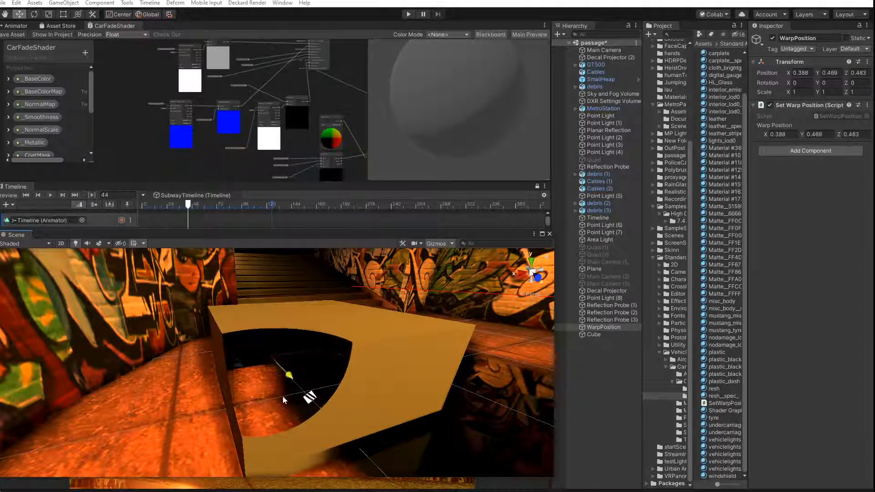
pyautogui.moveTo(243, 365); pyautogui.dragTo(388, 366)
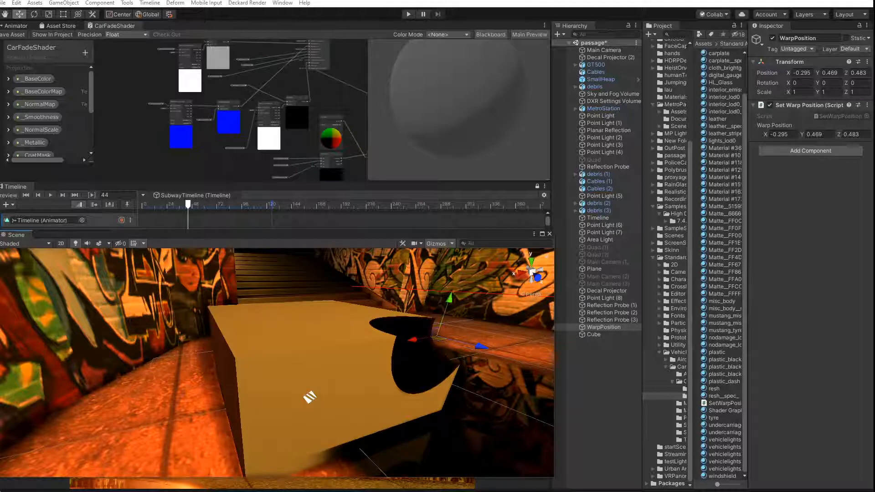
pyautogui.moveTo(423, 339); pyautogui.dragTo(330, 346)
# Examine the lower nodes of the CarFadeShader graph and set the timeline to frame 35
pyautogui.scroll(2, 212, 118)
pyautogui.scroll(1, 264, 109)
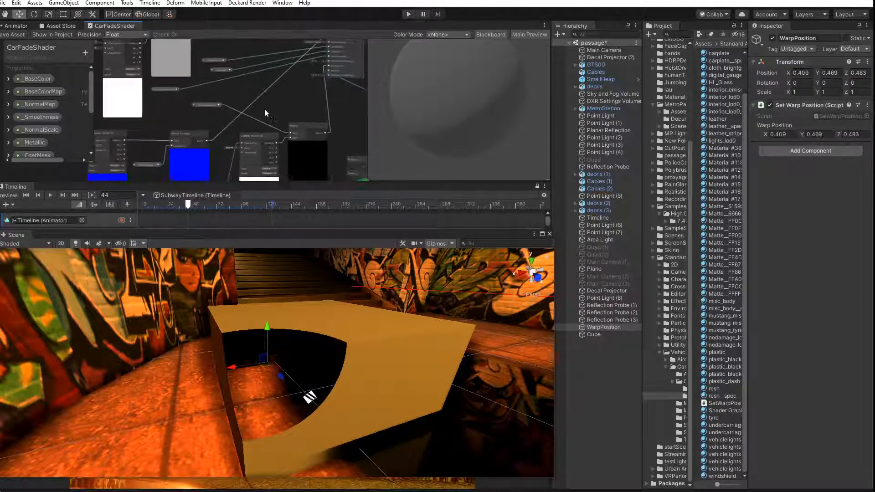
pyautogui.moveTo(264, 109); pyautogui.dragTo(119, 58, button='middle')
pyautogui.moveTo(270, 94); pyautogui.dragTo(195, 51, button='middle')
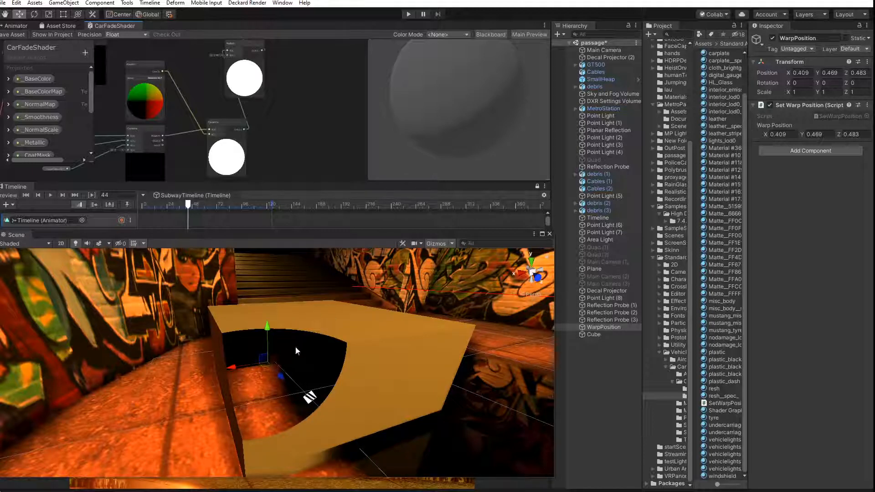
pyautogui.click(178, 204)
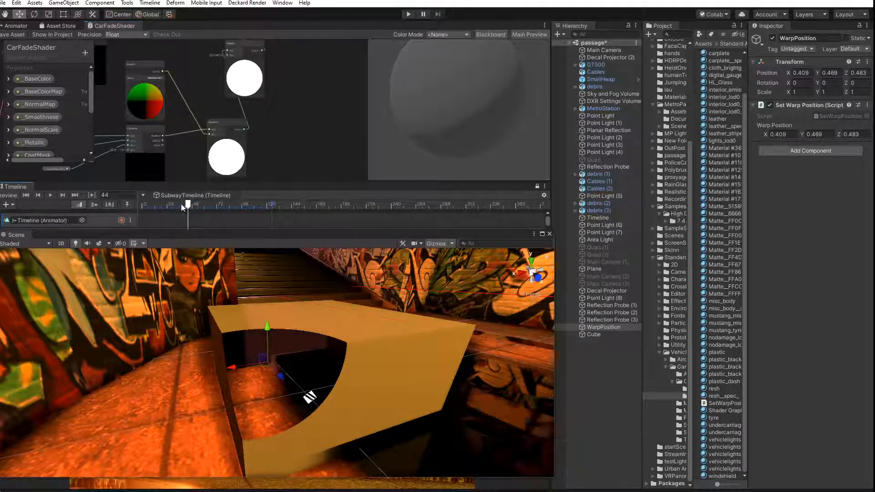
# Examine the CarFadeShader master node's inputs, including Alpha and AlphaClipThreshold, and follow the connections back to the fade nodes
pyautogui.moveTo(192, 147); pyautogui.dragTo(192, 168, button='middle')
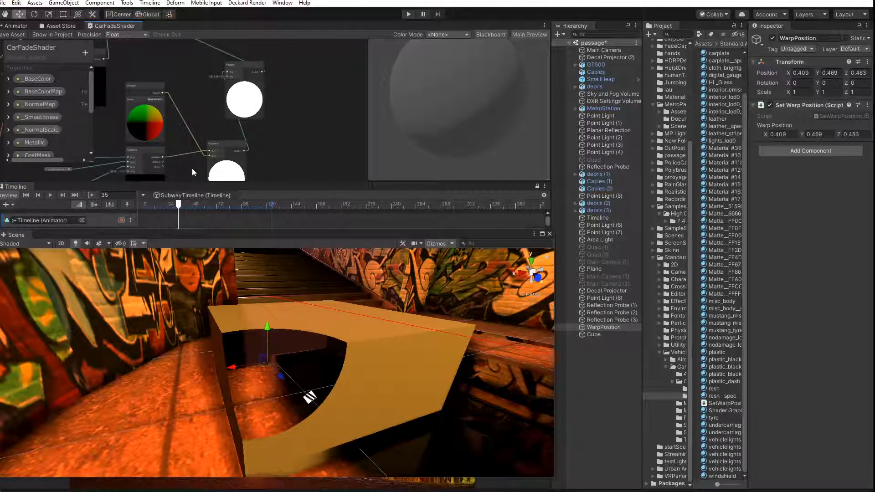
pyautogui.moveTo(196, 112); pyautogui.dragTo(219, 188, button='middle')
pyautogui.moveTo(178, 118); pyautogui.dragTo(217, 146, button='middle')
pyautogui.scroll(5, 216, 147)
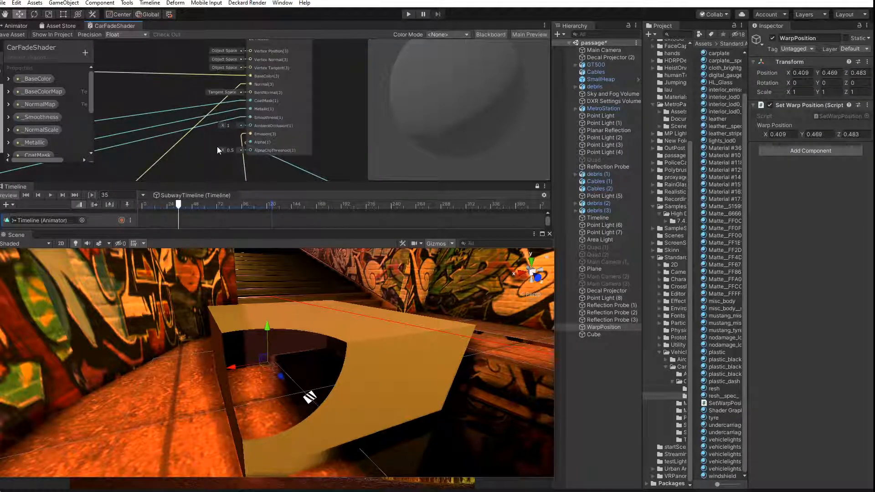
pyautogui.moveTo(217, 146)
pyautogui.mouseDown(button='middle')
pyautogui.moveTo(130, 105)
pyautogui.moveTo(250, 155)
pyautogui.moveTo(220, 148)
pyautogui.mouseUp(button='middle')
pyautogui.scroll(-5, 117, 95)
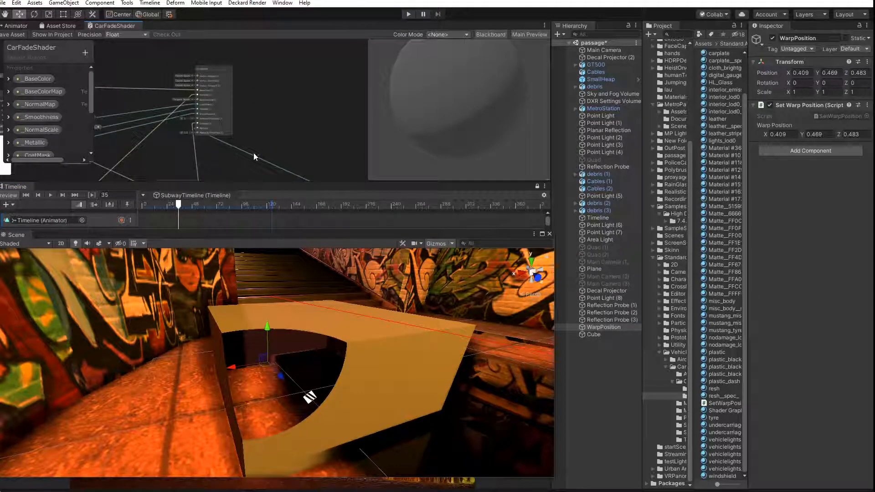
pyautogui.moveTo(250, 158); pyautogui.dragTo(196, 94, button='middle')
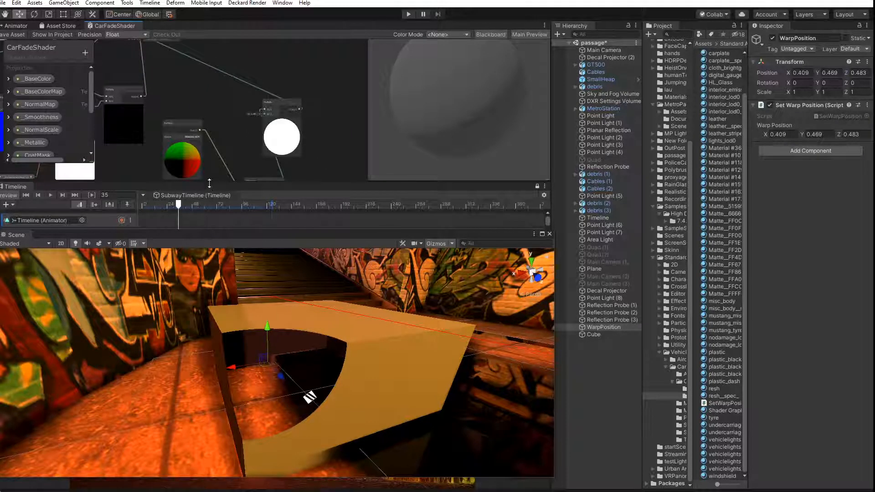
# Enlarge the shader graph area vertically and bring the nodes that control the fade closer into view
pyautogui.moveTo(210, 186); pyautogui.dragTo(211, 291)
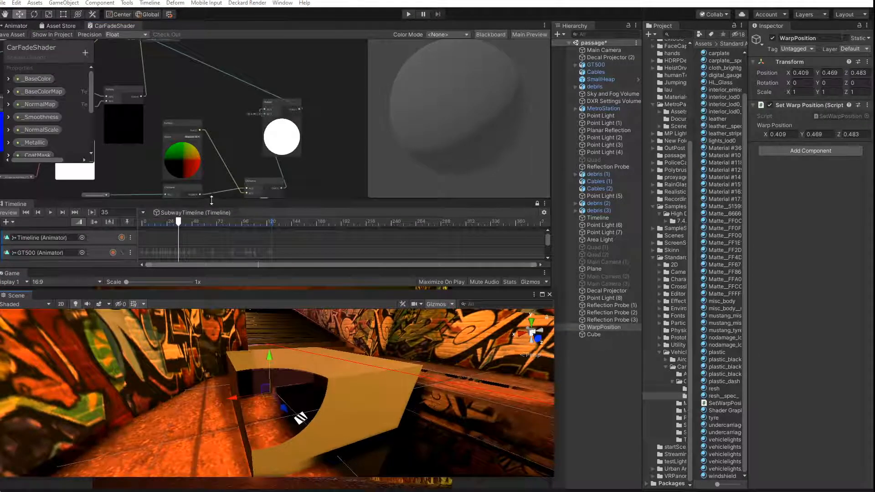
pyautogui.moveTo(209, 200); pyautogui.dragTo(212, 240)
pyautogui.scroll(3, 190, 165)
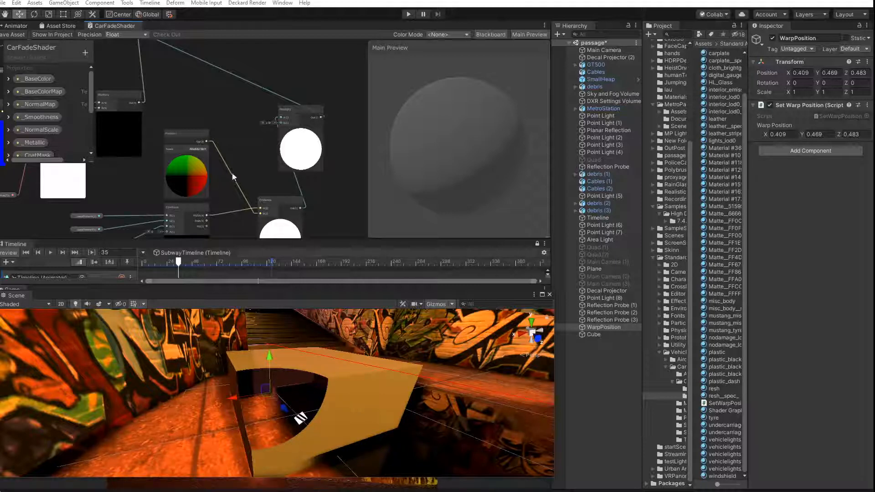
# Move WarpPosition along X to 0.43 and examine how the fade nodes connect to the Lit Master node's inputs
pyautogui.moveTo(249, 179); pyautogui.dragTo(200, 110, button='middle')
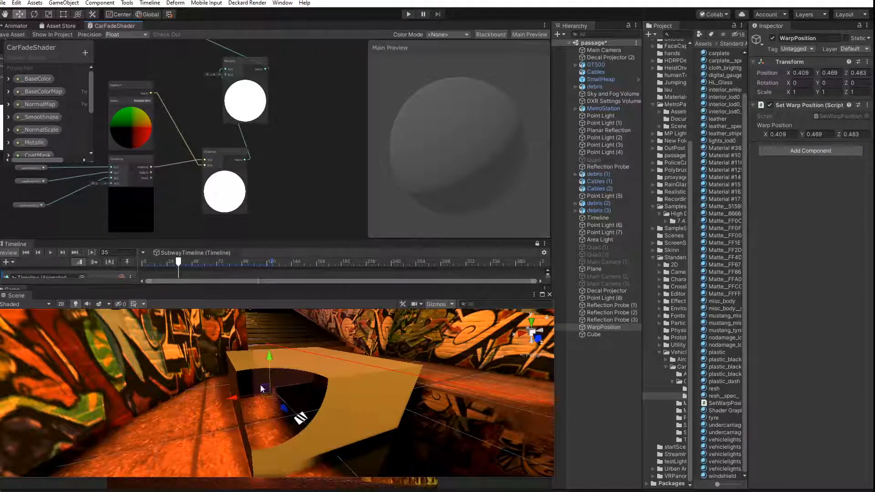
pyautogui.moveTo(236, 398)
pyautogui.mouseDown()
pyautogui.moveTo(216, 400)
pyautogui.moveTo(227, 399)
pyautogui.mouseUp()
pyautogui.moveTo(289, 108); pyautogui.dragTo(297, 250, button='middle')
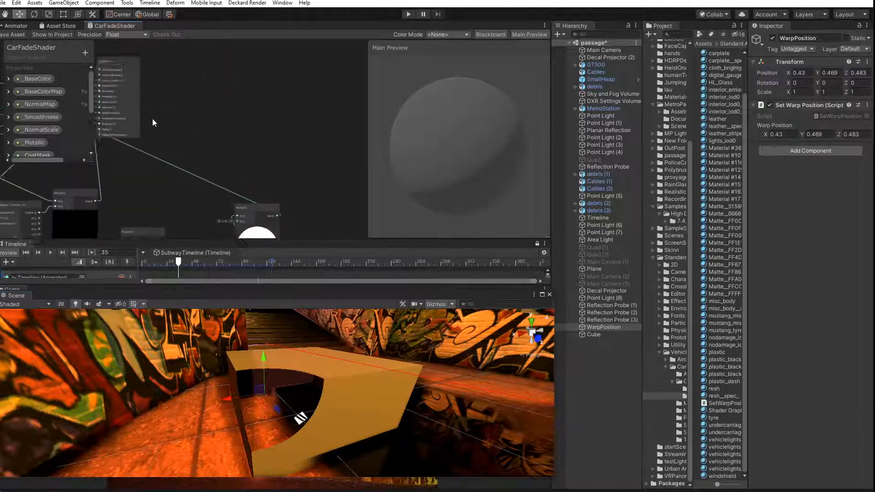
pyautogui.moveTo(153, 118); pyautogui.dragTo(229, 144, button='middle')
pyautogui.scroll(3, 216, 147)
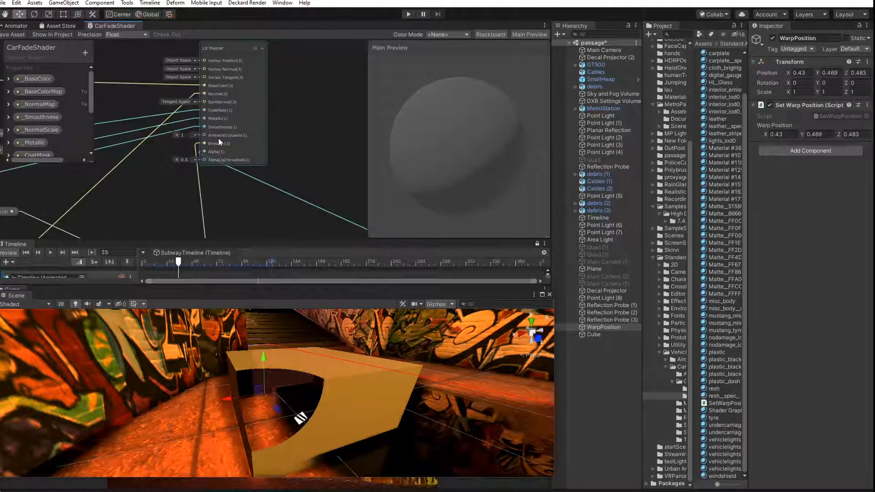
pyautogui.moveTo(244, 185); pyautogui.dragTo(180, 150, button='middle')
pyautogui.scroll(-2, 182, 163)
pyautogui.scroll(-1, 174, 152)
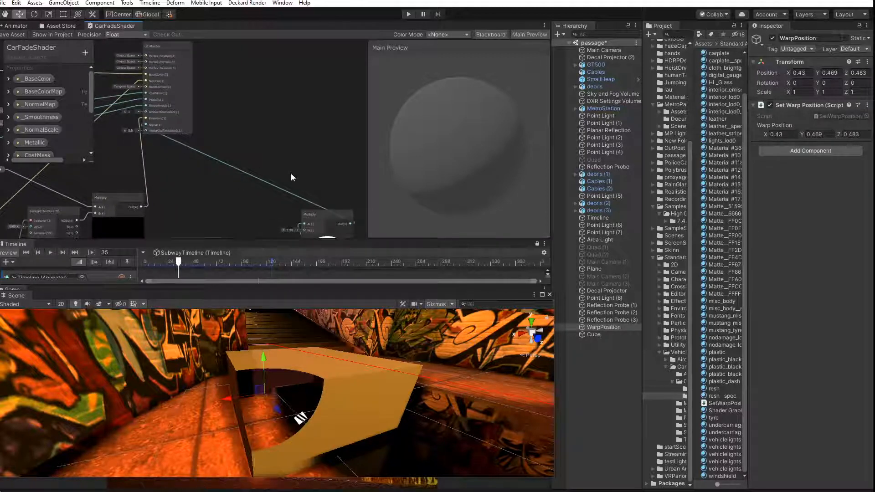
# Add a Lerp node to the shader graph and place it between the emission Multiply and the fade Multiply nodes
pyautogui.click(580, 34)
pyautogui.click(601, 34)
pyautogui.rightClick(168, 174)
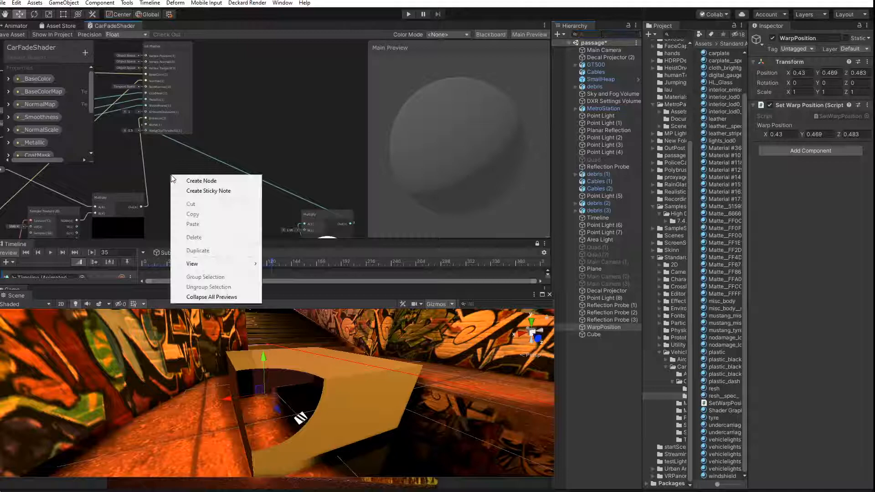
pyautogui.click(203, 181)
pyautogui.write('lwrp')
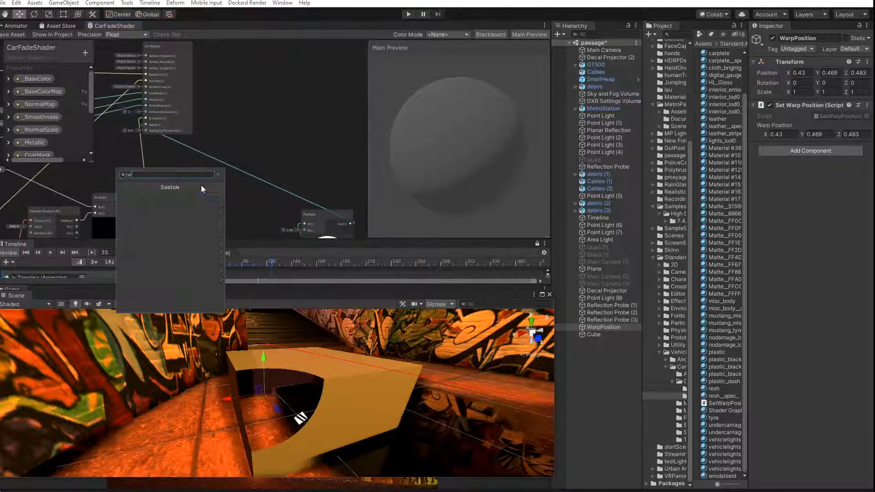
pyautogui.press('BackSpace')
pyautogui.press('BackSpace')
pyautogui.press('BackSpace')
pyautogui.write('erp')
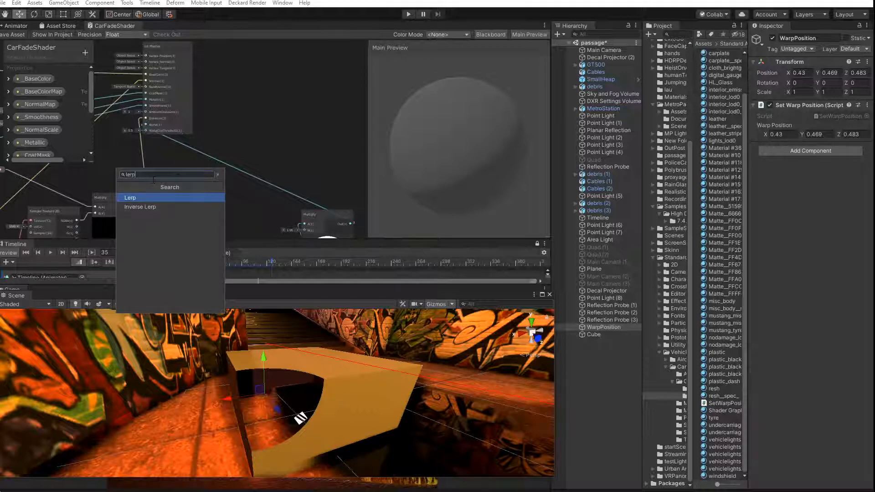
pyautogui.click(146, 199)
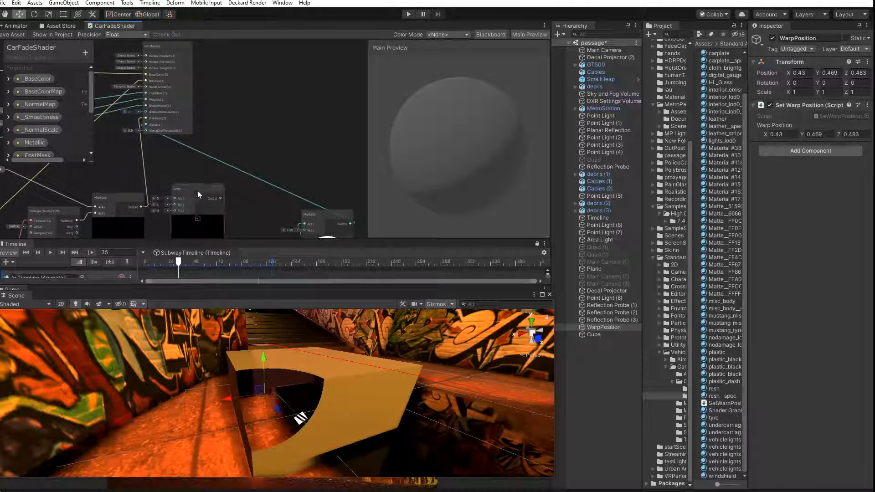
pyautogui.moveTo(198, 190); pyautogui.dragTo(211, 171)
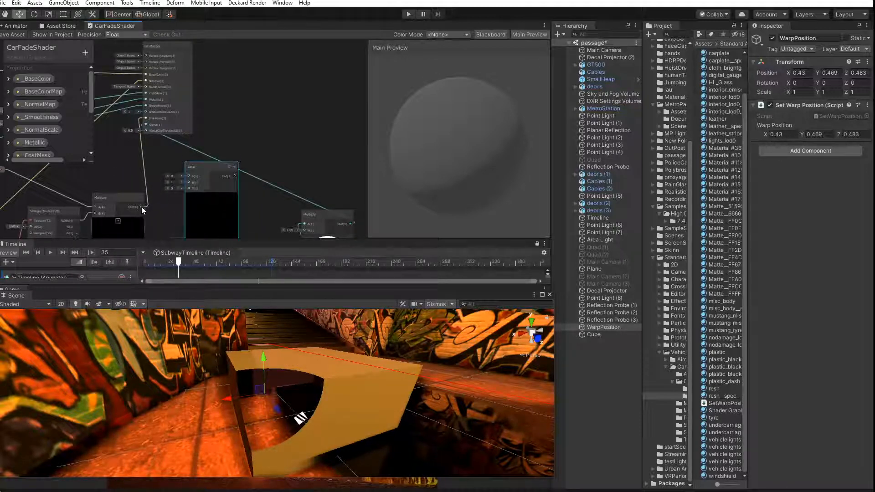
# Route the emission Multiply output through the Lerp's A input and connect the Lerp output to the Lit Master's Emission
pyautogui.moveTo(141, 207); pyautogui.dragTo(149, 110)
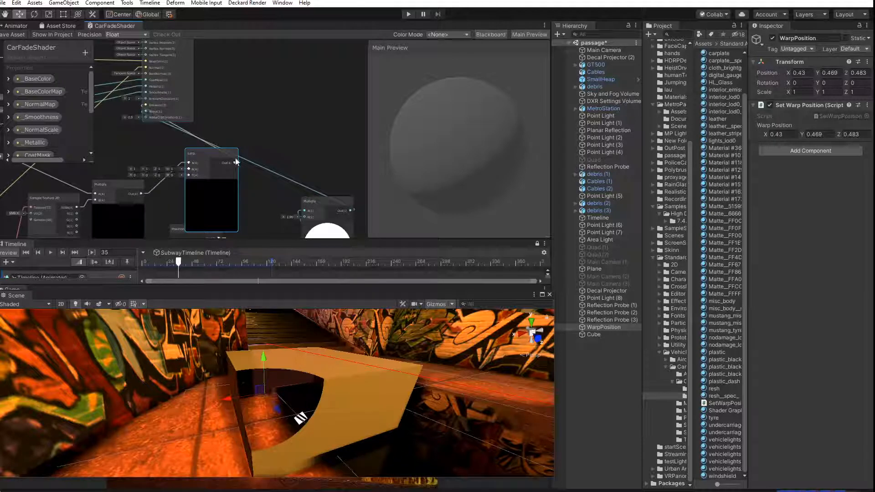
pyautogui.moveTo(214, 152); pyautogui.dragTo(220, 156)
pyautogui.moveTo(288, 165); pyautogui.dragTo(253, 145, button='middle')
pyautogui.moveTo(177, 135); pyautogui.dragTo(190, 149)
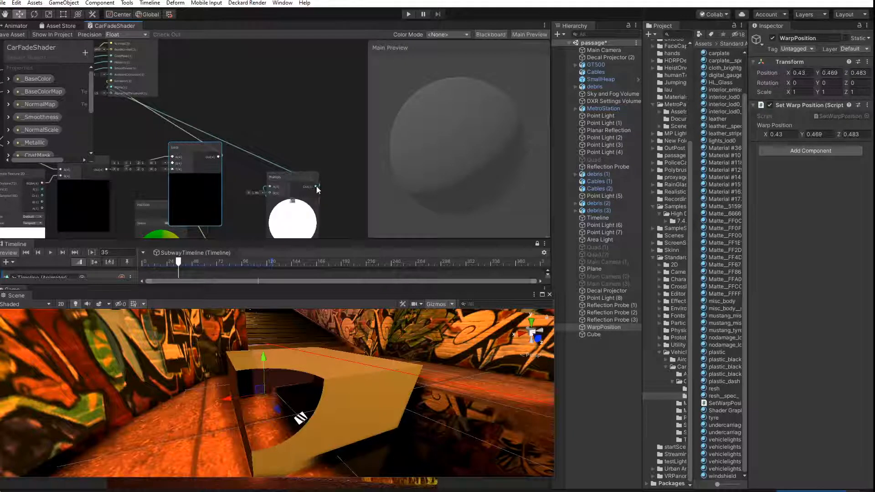
# Connect the fade Multiply output to the Lerp's B input and the Distance output to its T input
pyautogui.moveTo(318, 188); pyautogui.dragTo(172, 163)
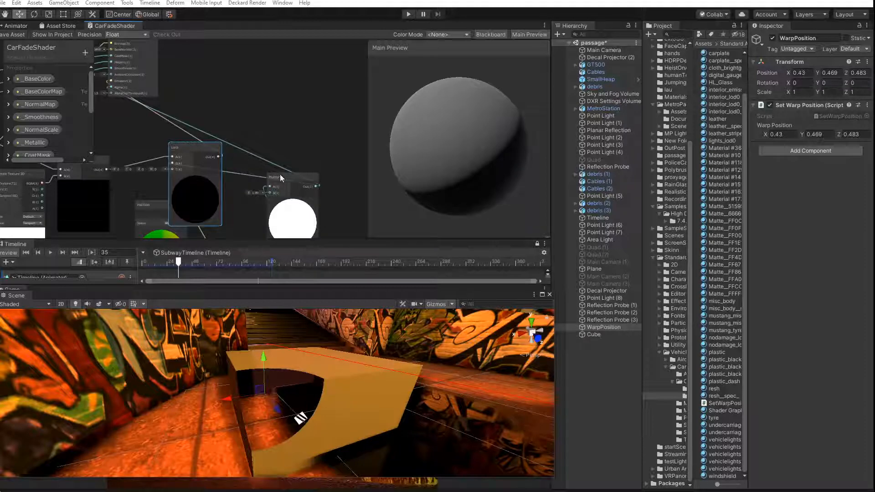
pyautogui.moveTo(191, 146); pyautogui.dragTo(192, 142)
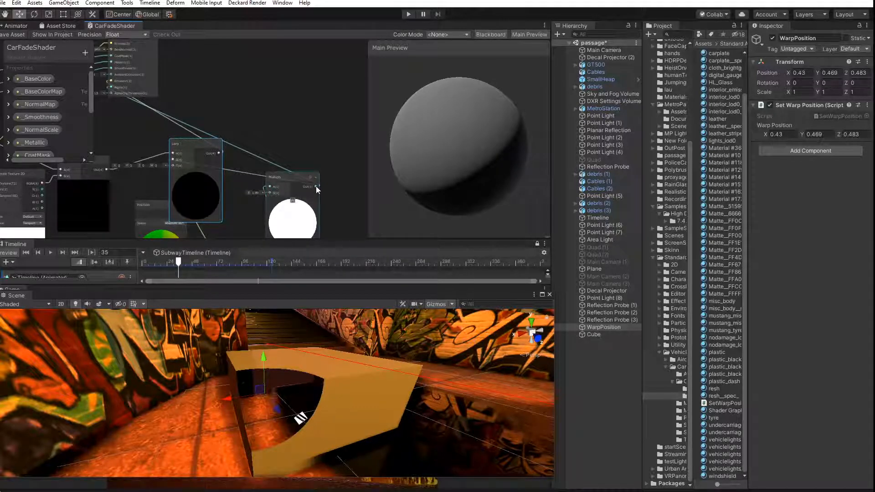
pyautogui.moveTo(245, 198); pyautogui.dragTo(237, 125, button='middle')
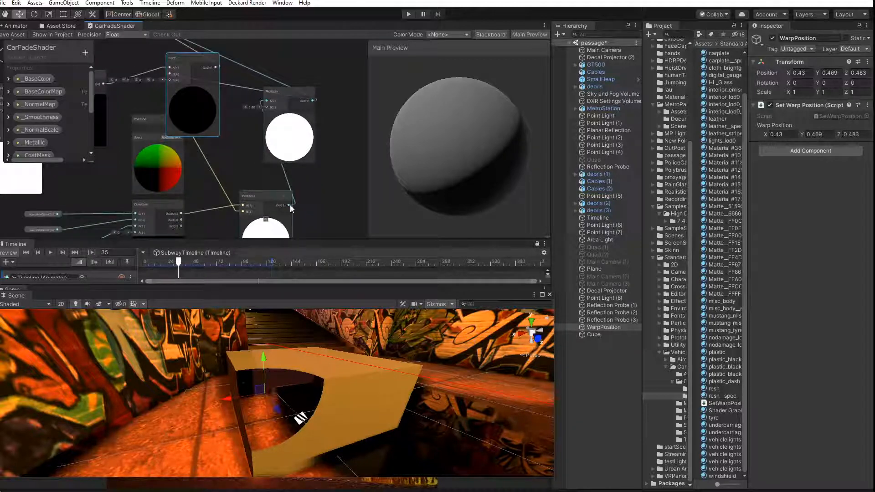
pyautogui.moveTo(288, 205); pyautogui.dragTo(168, 110)
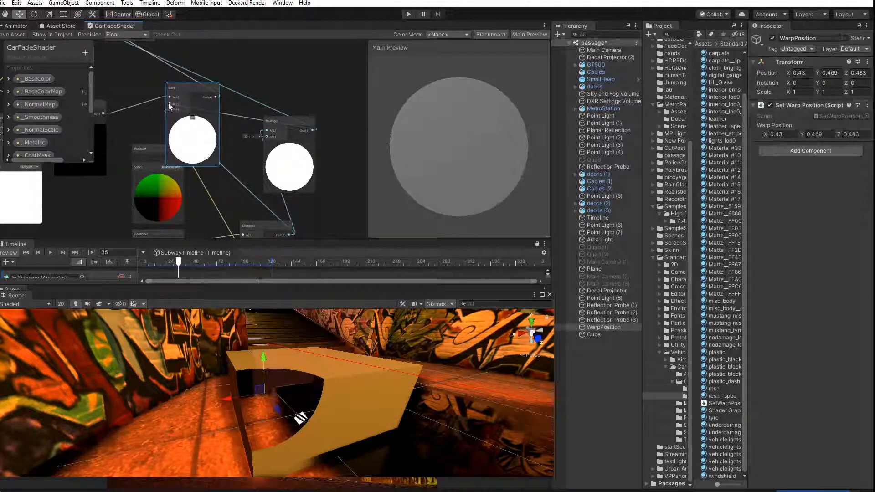
# Remove the fade Multiply connection from the Lerp's B input, set B's X and Y to 10 and raise Z
pyautogui.click(230, 115)
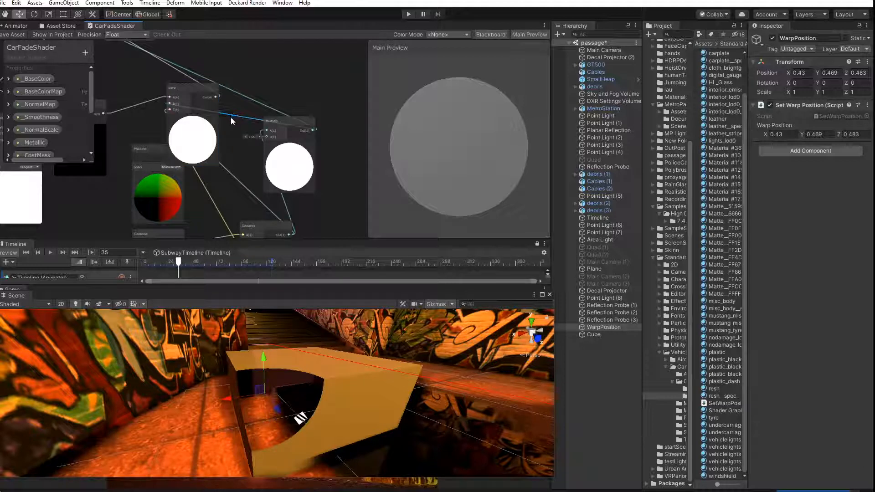
pyautogui.press('Delete')
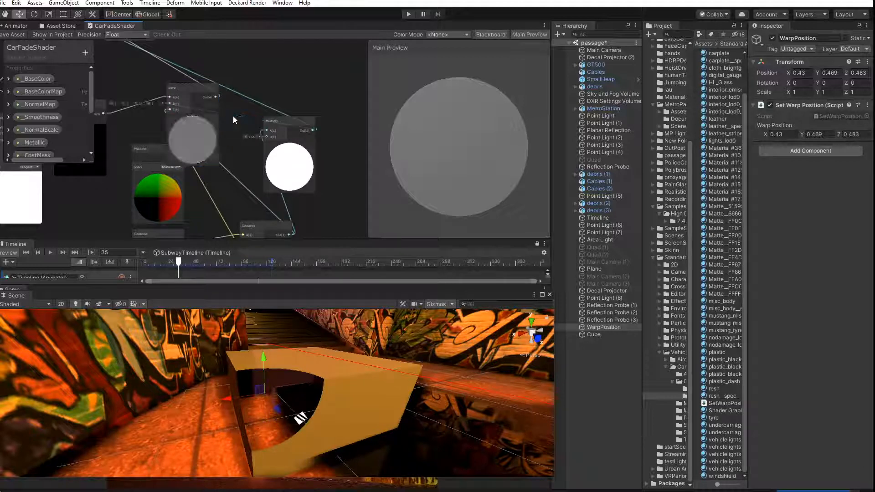
pyautogui.click(113, 106)
pyautogui.write('10')
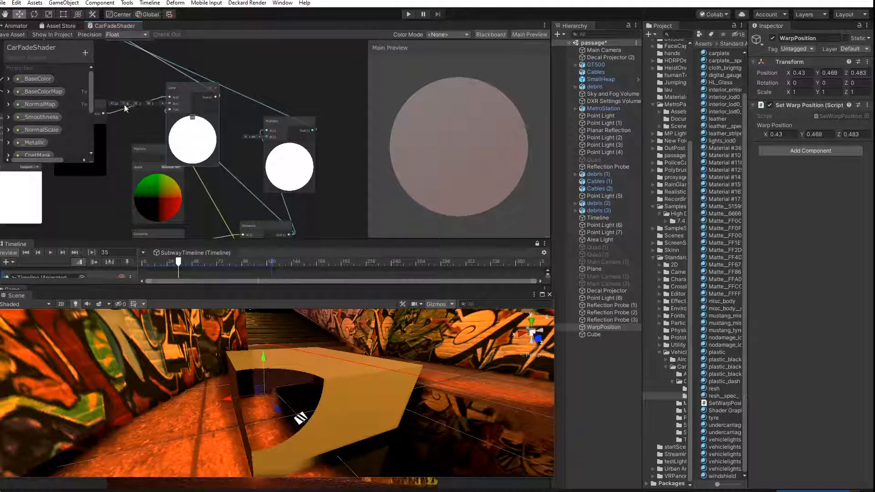
pyautogui.press('Tab')
pyautogui.write('10')
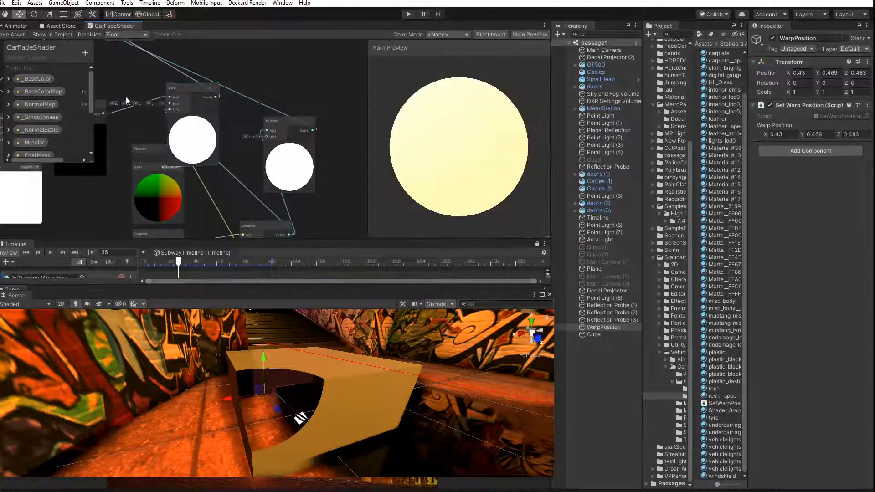
pyautogui.click(151, 103)
pyautogui.click(137, 104)
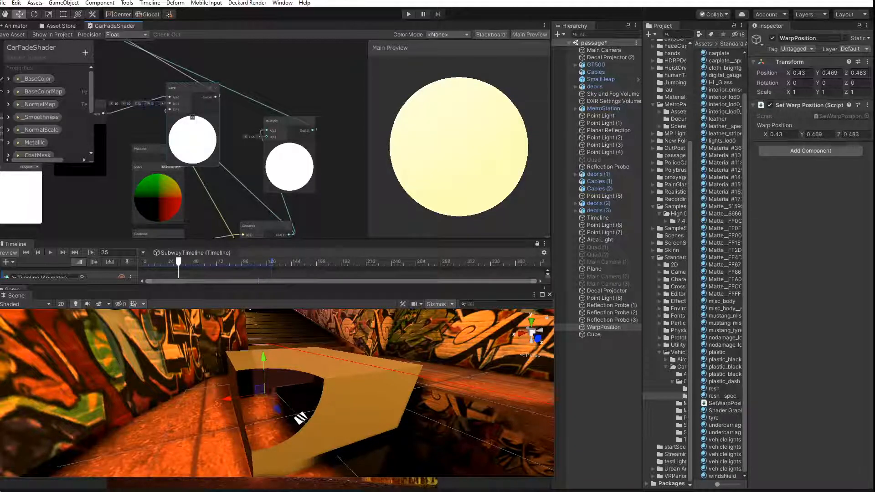
pyautogui.write('0')
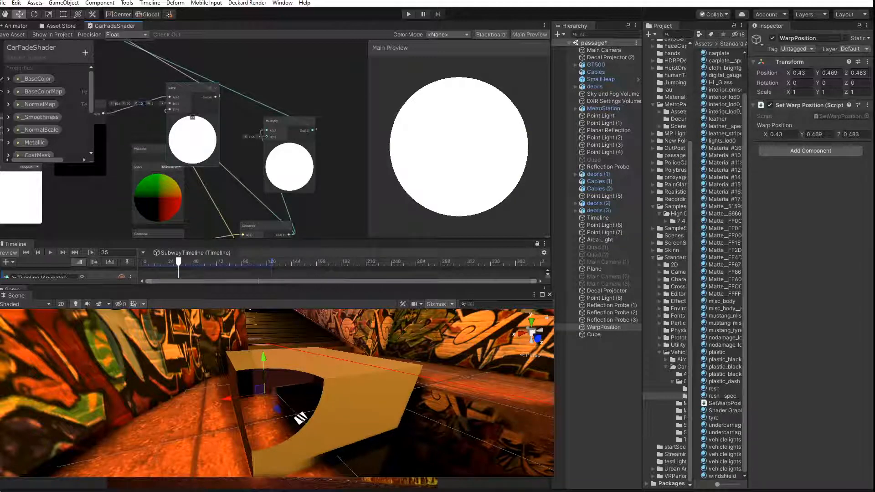
pyautogui.moveTo(113, 103); pyautogui.dragTo(140, 103)
# Save the shader asset and spread the Lerp and fade Multiply nodes farther apart in the graph
pyautogui.moveTo(325, 113); pyautogui.dragTo(204, 97)
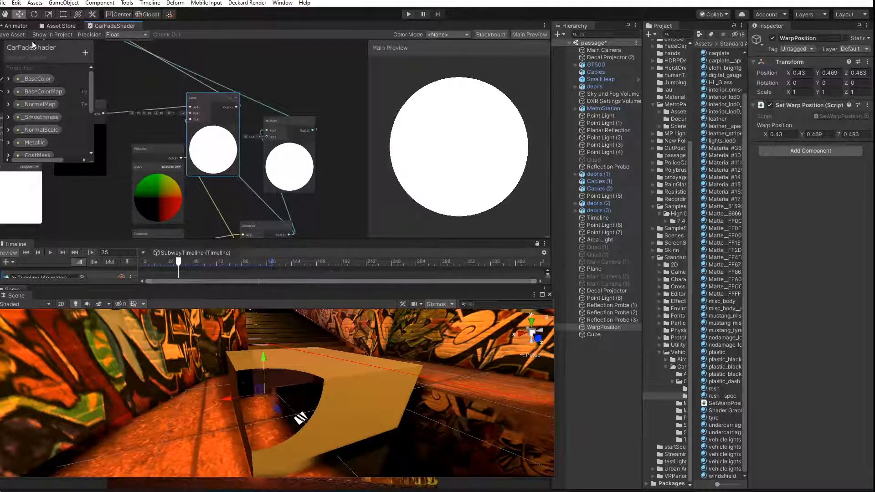
pyautogui.click(6, 34)
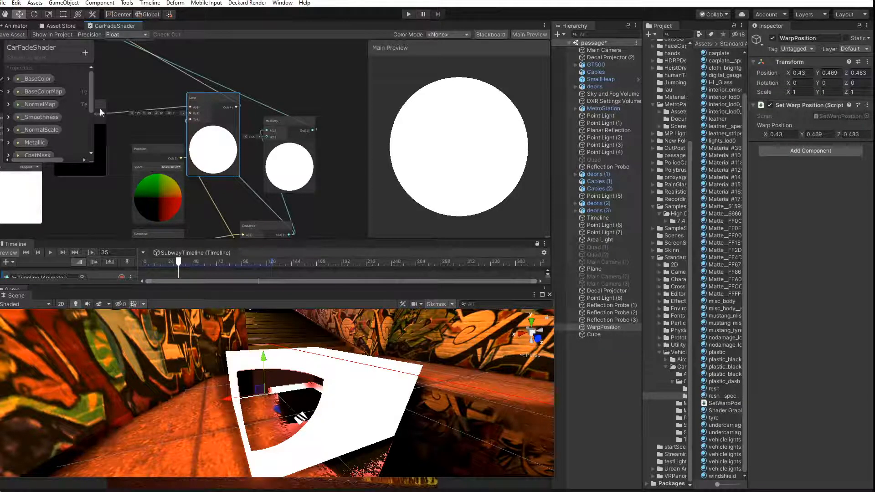
pyautogui.moveTo(210, 102); pyautogui.dragTo(217, 97)
pyautogui.moveTo(279, 122); pyautogui.dragTo(305, 84)
pyautogui.moveTo(225, 105); pyautogui.dragTo(242, 105)
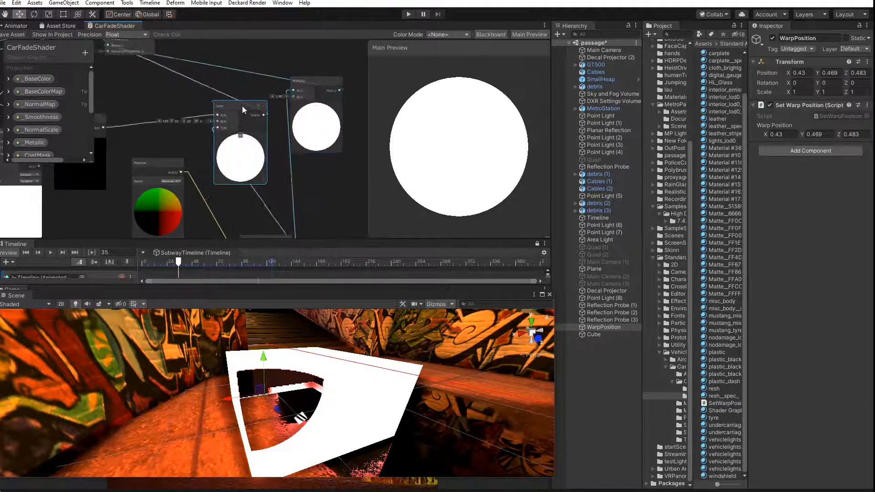
pyautogui.moveTo(226, 192); pyautogui.dragTo(184, 136, button='middle')
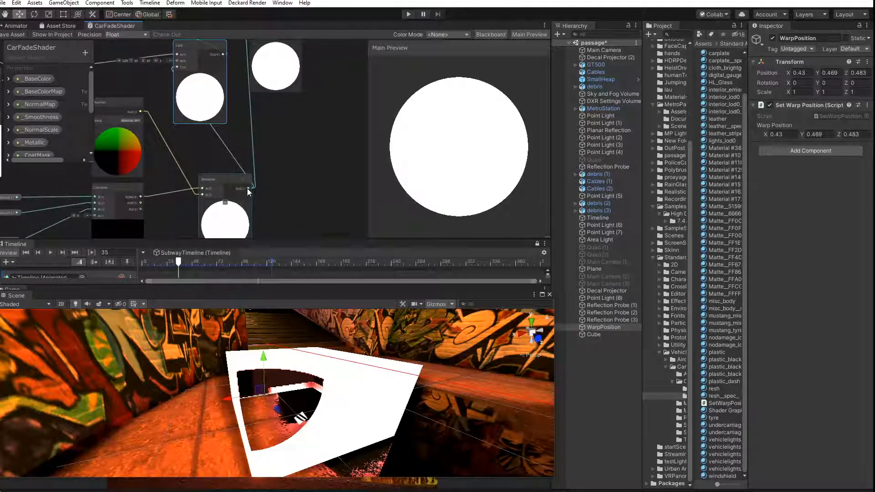
pyautogui.moveTo(249, 188); pyautogui.dragTo(288, 174)
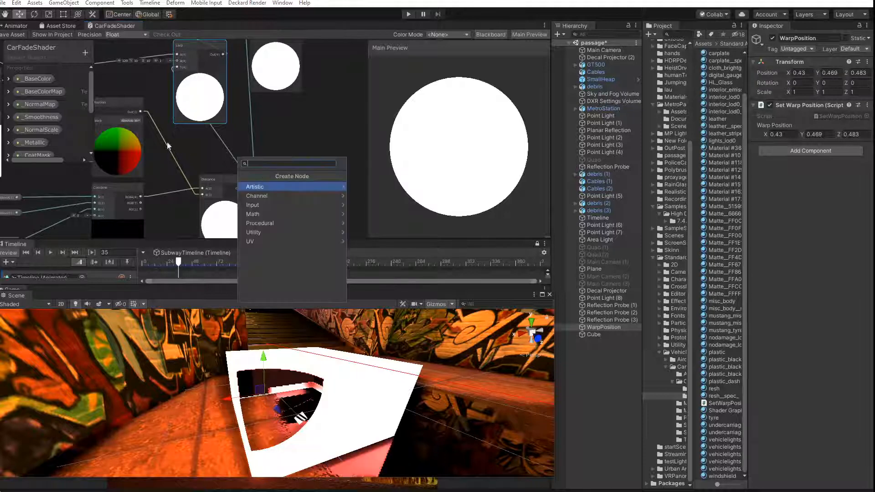
pyautogui.press('Escape')
pyautogui.moveTo(147, 95); pyautogui.dragTo(209, 147, button='middle')
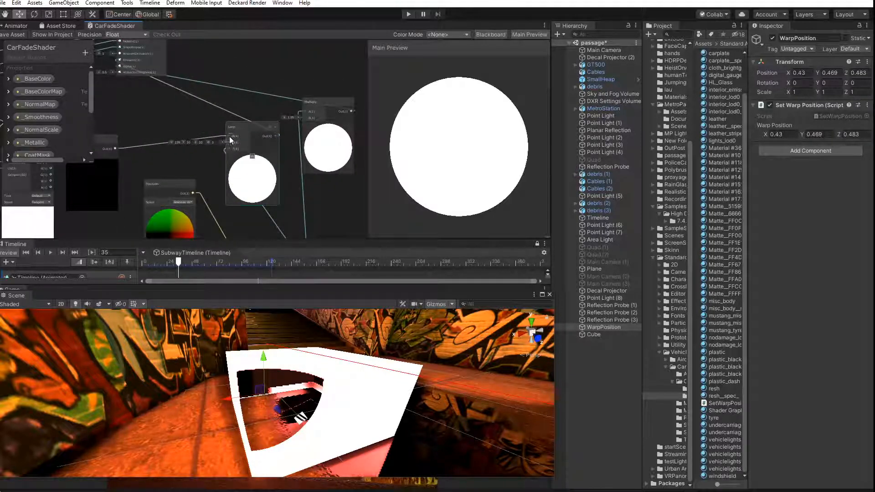
# Connect the emission Multiply output to the Lerp's B input and delete its connection to the A input
pyautogui.press('space')
pyautogui.click(130, 146)
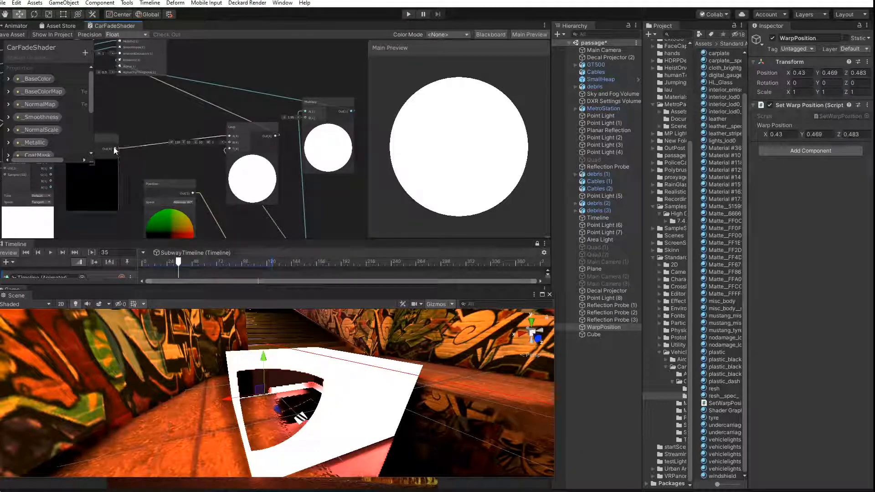
pyautogui.moveTo(115, 149); pyautogui.dragTo(229, 142)
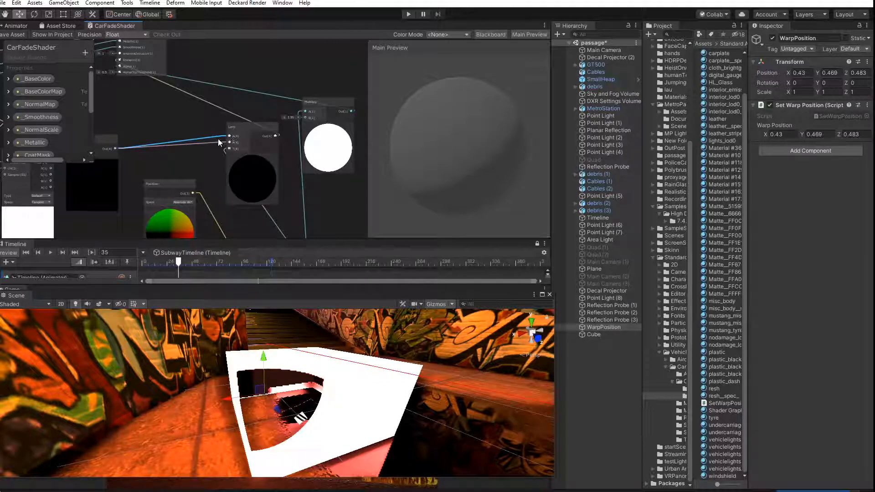
pyautogui.press('Delete')
pyautogui.click(215, 136)
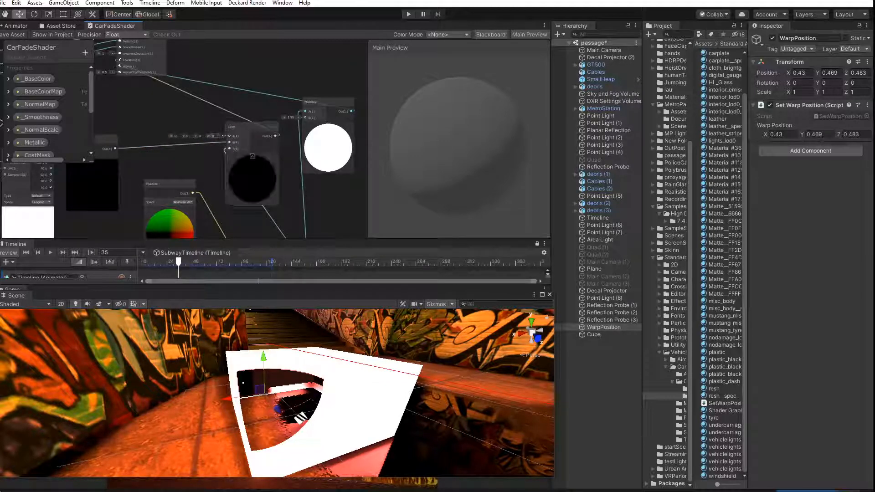
# Set the X value of the Lerp's A input to 100 and save the shader asset
pyautogui.click(173, 137)
pyautogui.write('100')
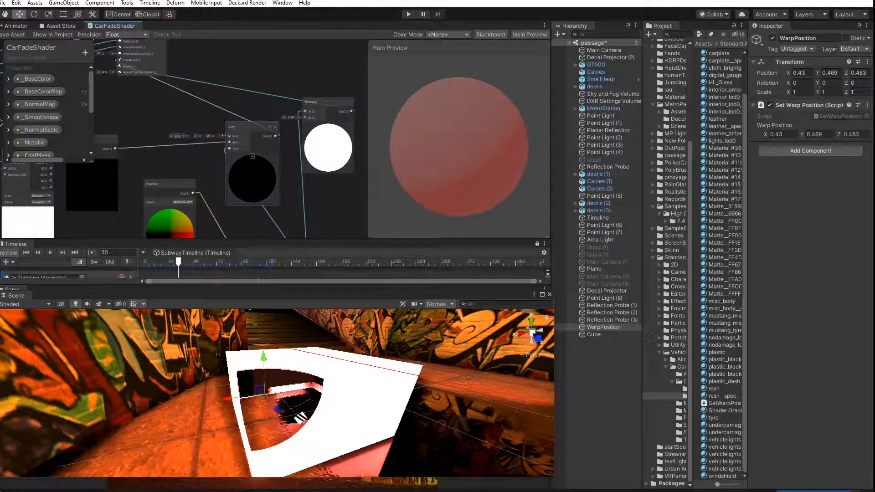
pyautogui.click(160, 127)
pyautogui.click(20, 34)
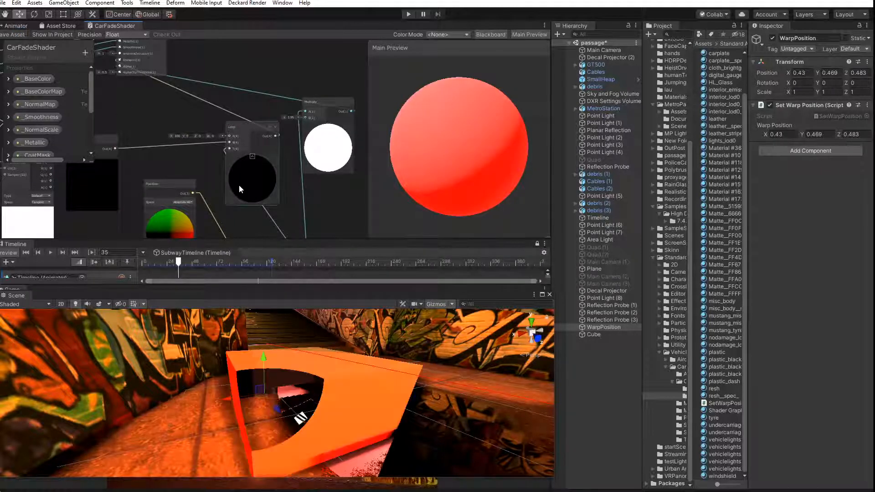
# Shift the Lerp node slightly aside and add a Step node with the Distance output feeding its Edge input
pyautogui.moveTo(293, 377); pyautogui.dragTo(309, 385, button='middle')
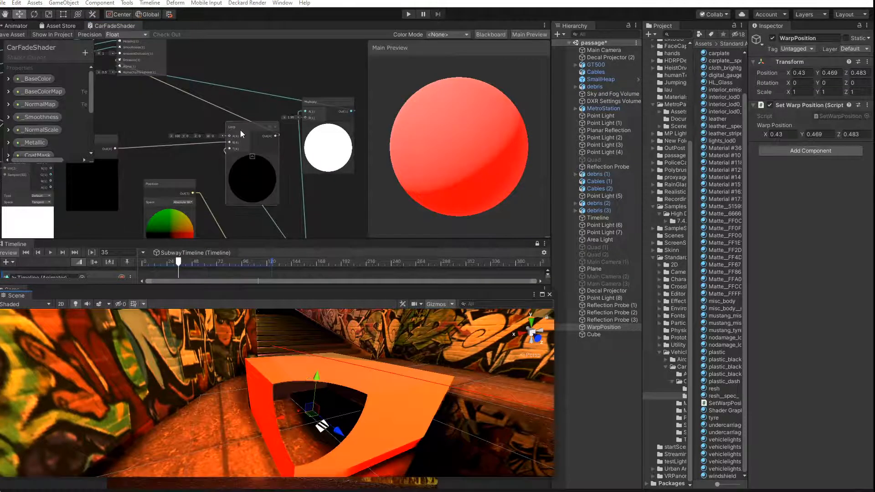
pyautogui.moveTo(241, 130); pyautogui.dragTo(229, 130)
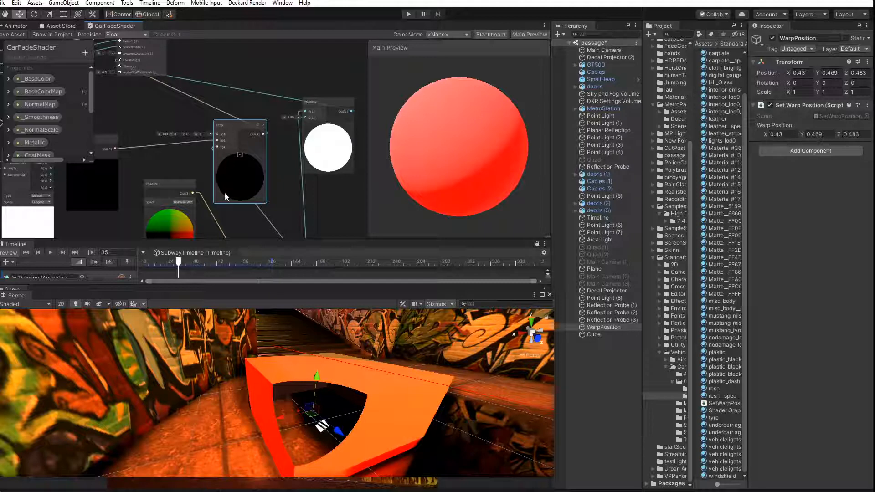
pyautogui.moveTo(225, 192); pyautogui.dragTo(174, 134, button='middle')
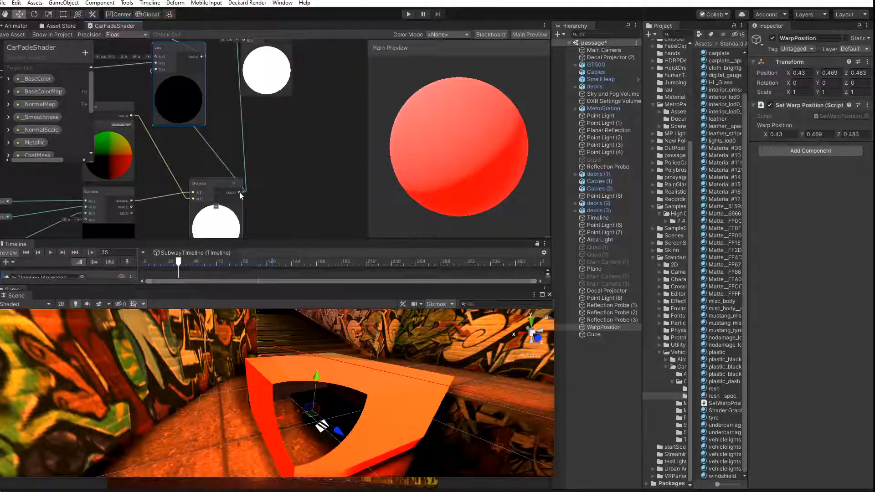
pyautogui.moveTo(240, 194); pyautogui.dragTo(267, 193)
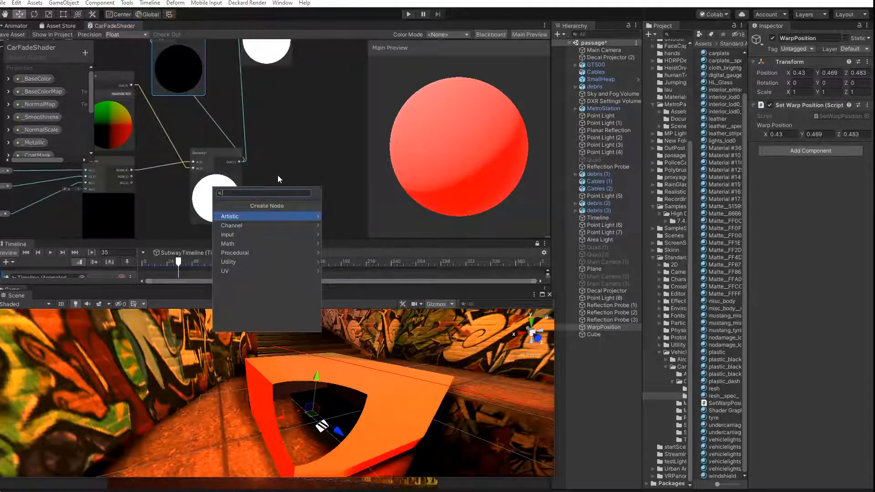
pyautogui.write('step')
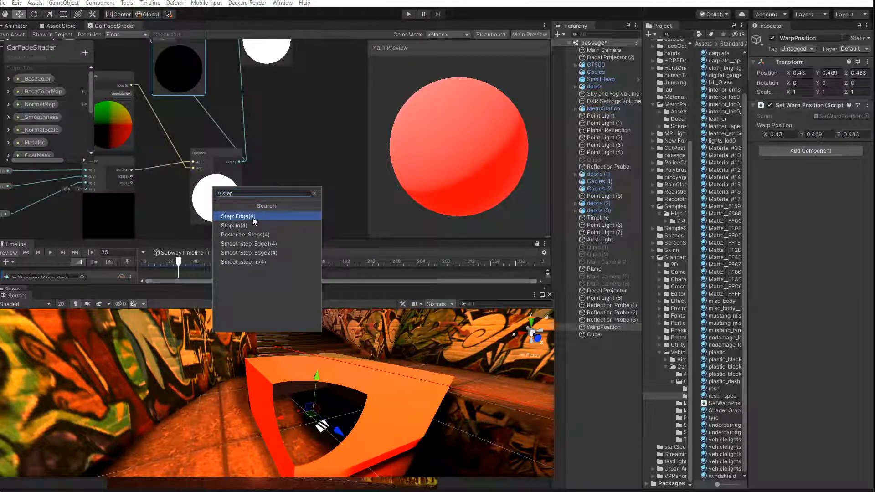
pyautogui.click(253, 217)
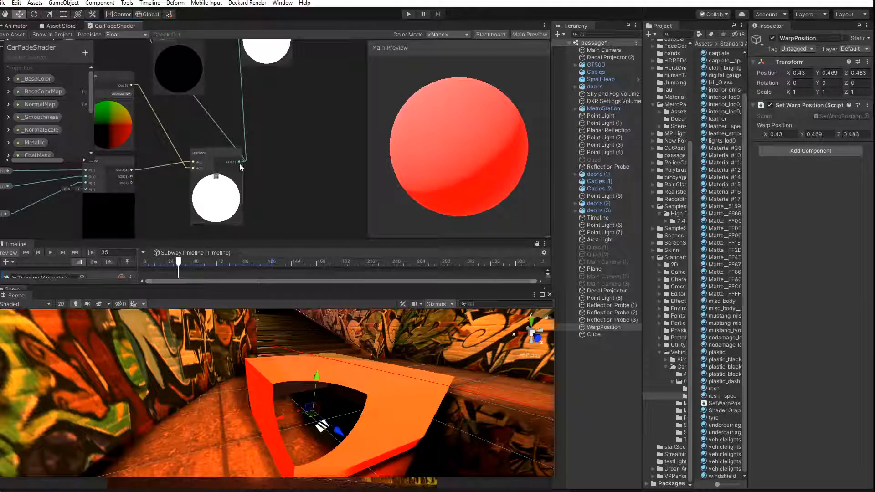
pyautogui.moveTo(240, 161); pyautogui.dragTo(281, 162)
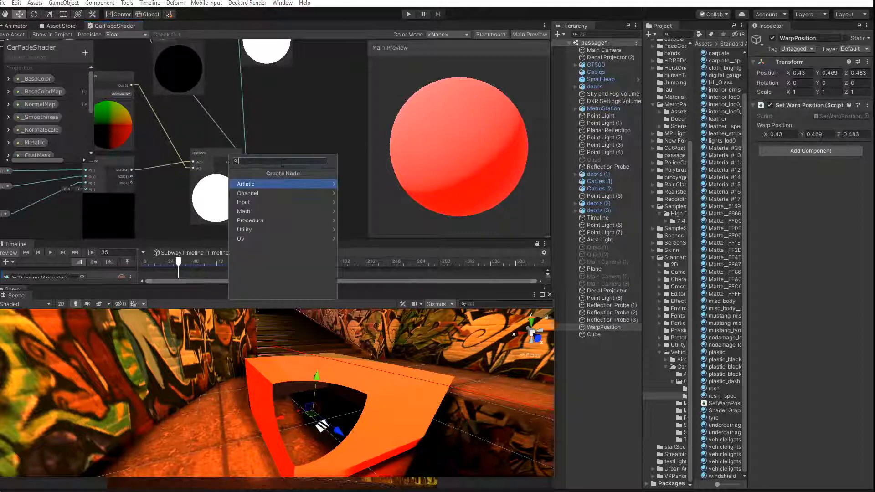
pyautogui.write('step')
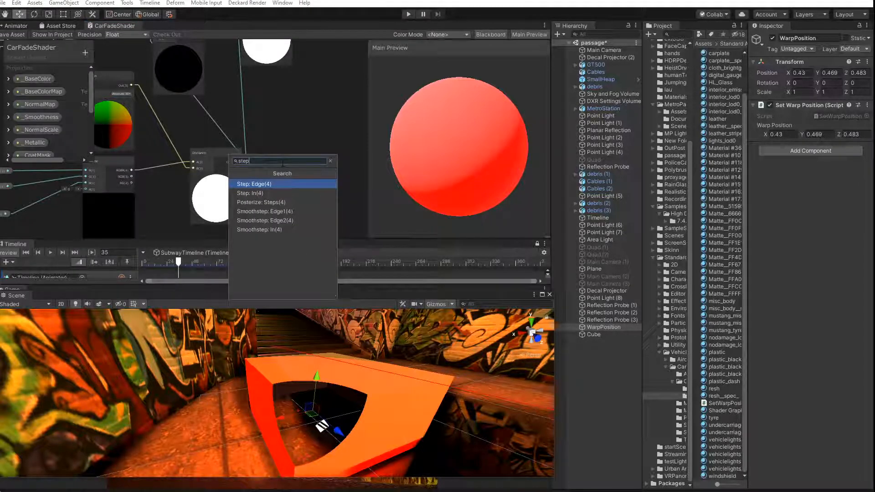
pyautogui.click(271, 184)
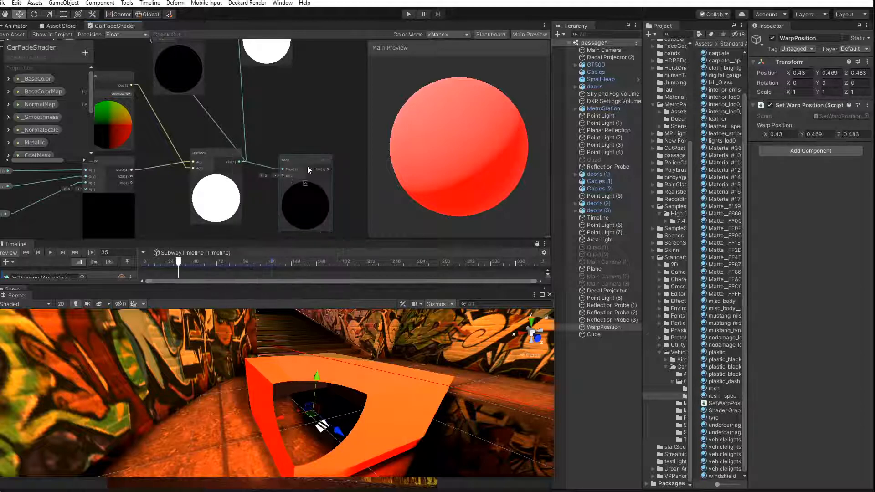
# Connect the Step node's output to the Lerp's T input and adjust the Step's In value
pyautogui.moveTo(129, 75); pyautogui.dragTo(155, 87)
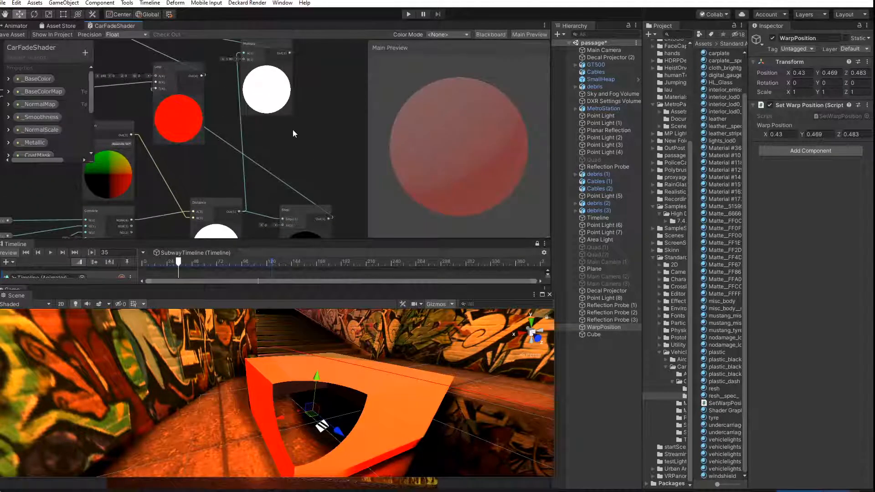
pyautogui.moveTo(293, 129); pyautogui.dragTo(286, 87, button='middle')
pyautogui.click(259, 182)
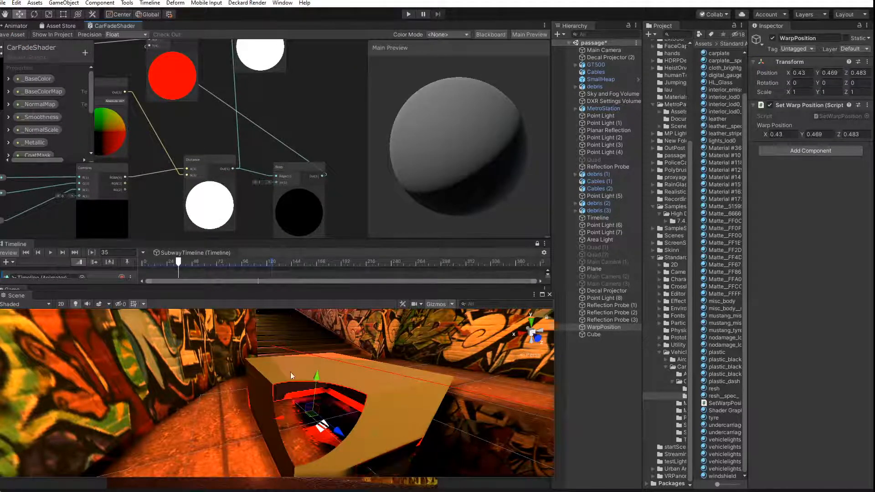
# Move the WarpPosition object along its Z axis to 0.539 in the scene
pyautogui.scroll(2, 290, 372)
pyautogui.moveTo(278, 381); pyautogui.dragTo(324, 390, button='middle')
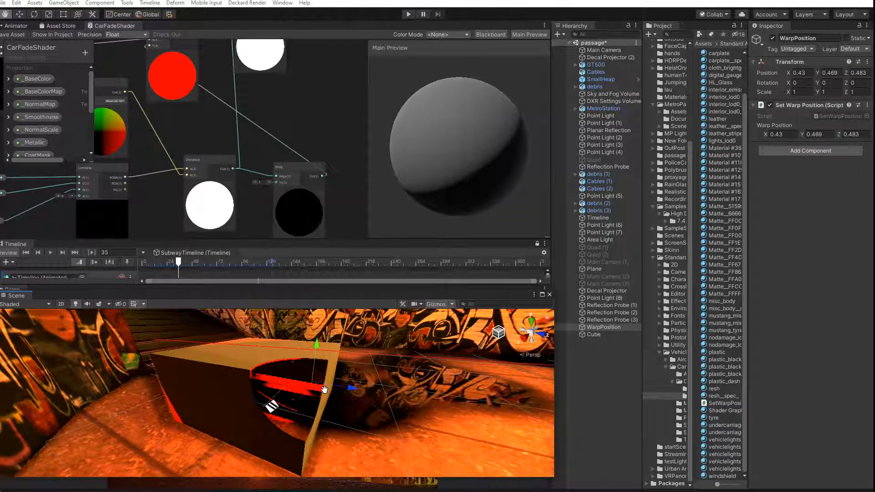
pyautogui.moveTo(343, 388); pyautogui.dragTo(364, 390)
# Connect the emission Multiply output to the Lerp's A input, delete its connection to B, and save the shader asset
pyautogui.moveTo(144, 122); pyautogui.dragTo(176, 187, button='middle')
pyautogui.scroll(-2, 179, 185)
pyautogui.moveTo(128, 92); pyautogui.dragTo(160, 80, button='middle')
pyautogui.scroll(2, 176, 109)
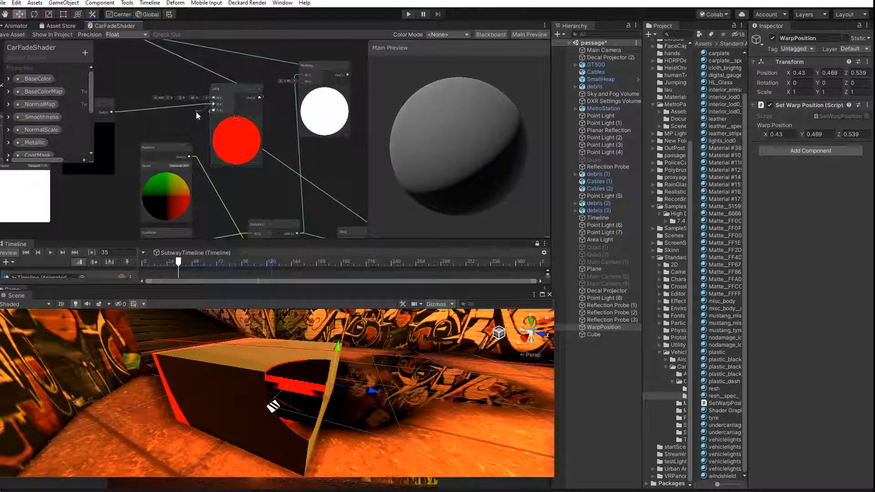
pyautogui.moveTo(111, 111); pyautogui.dragTo(212, 110)
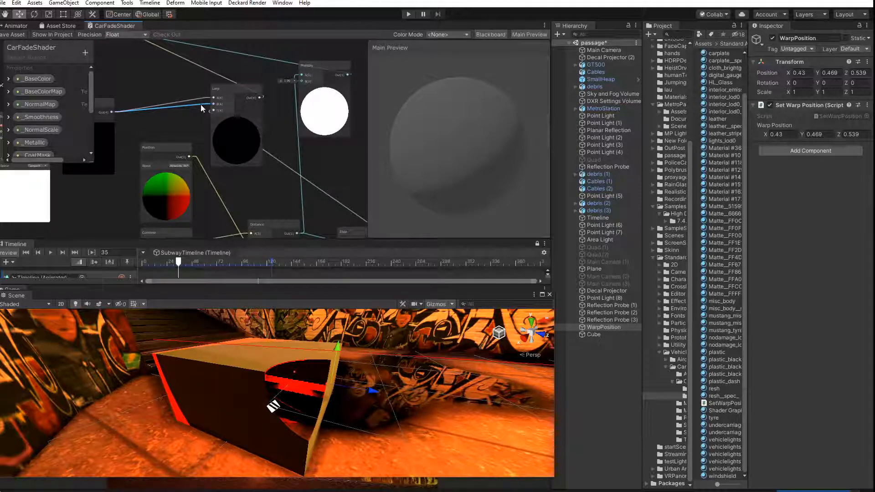
pyautogui.press('Delete')
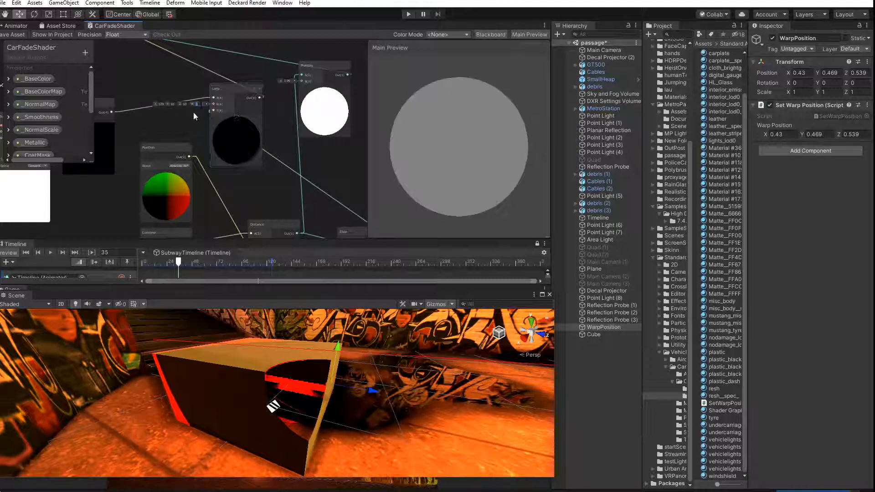
pyautogui.click(13, 35)
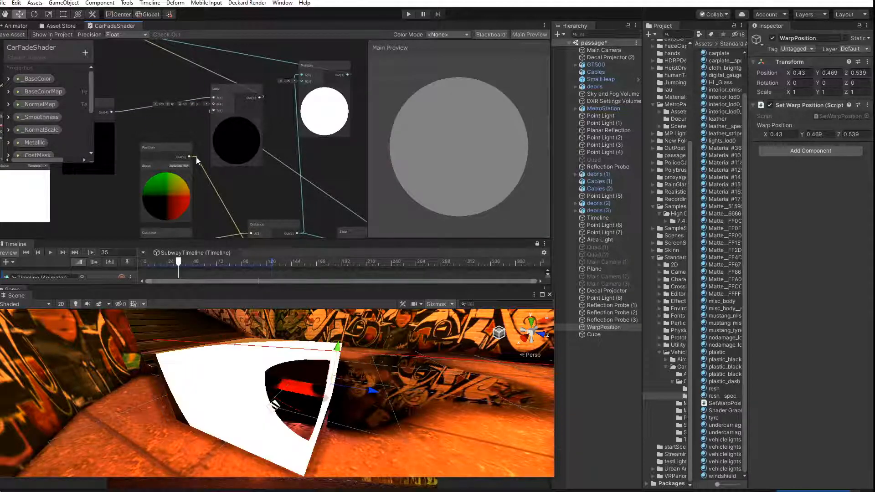
# Lower the Step node's In value to 0.4 and further to narrow the glowing rim, saving the shader asset
pyautogui.moveTo(198, 149); pyautogui.dragTo(119, 97, button='middle')
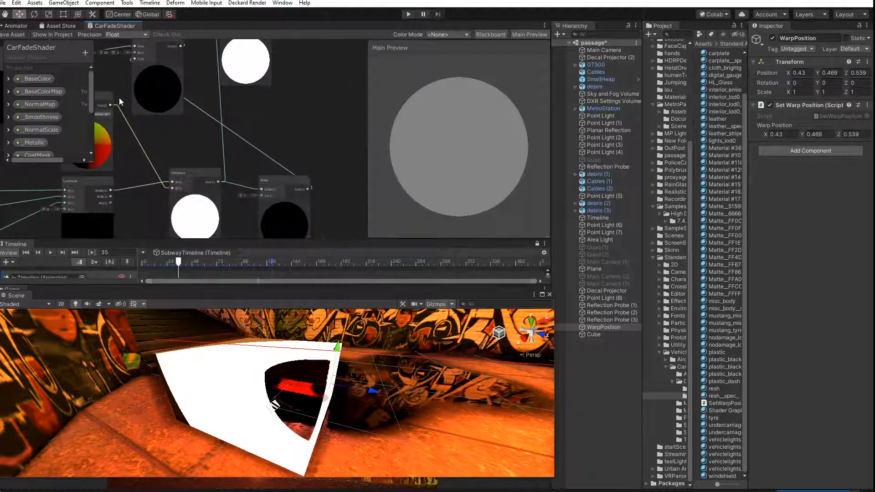
pyautogui.click(277, 181)
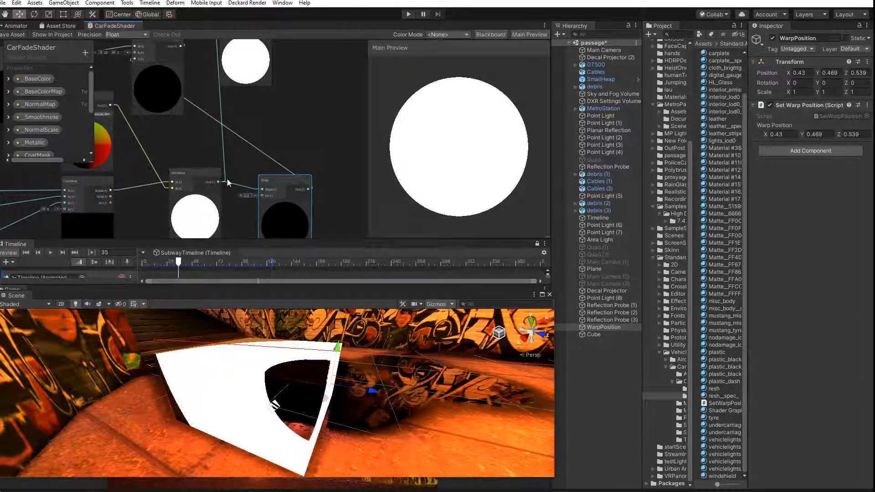
pyautogui.click(17, 34)
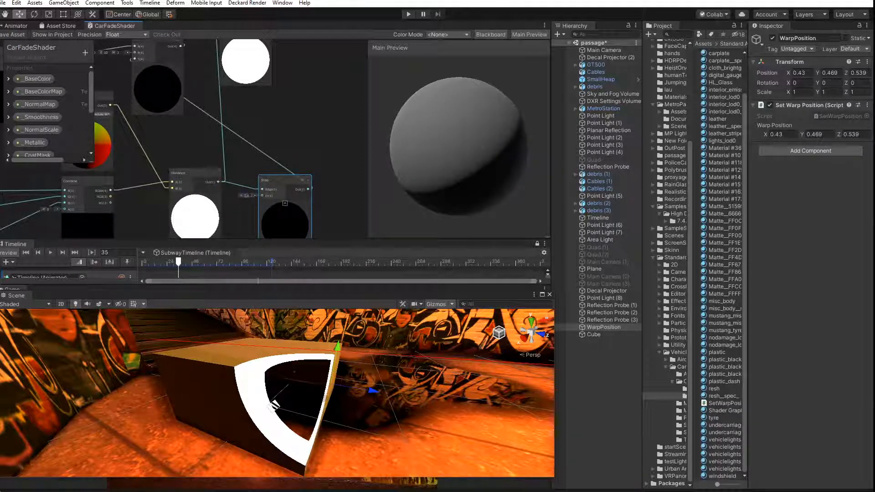
pyautogui.click(246, 195)
pyautogui.write('0.4')
pyautogui.write('3')
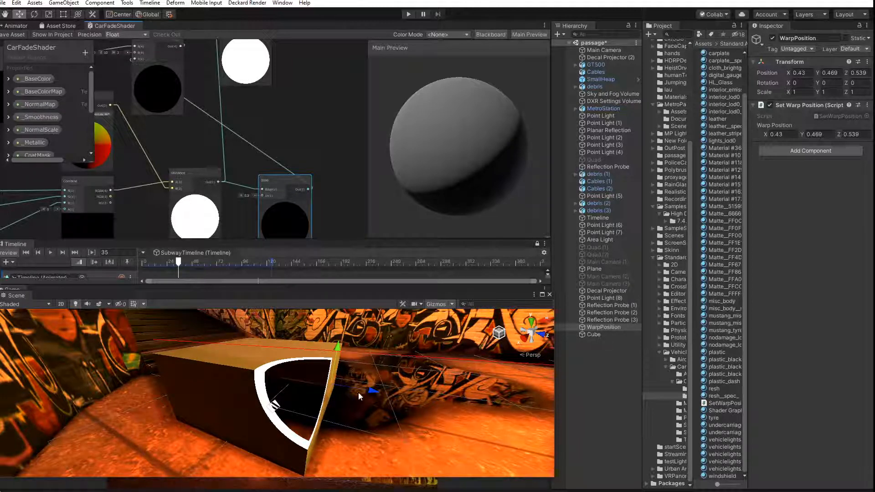
# Move WarpPosition along Z to 0.337 and inspect the glowing rim around the cube's cutout from several sides
pyautogui.moveTo(360, 391); pyautogui.dragTo(334, 393)
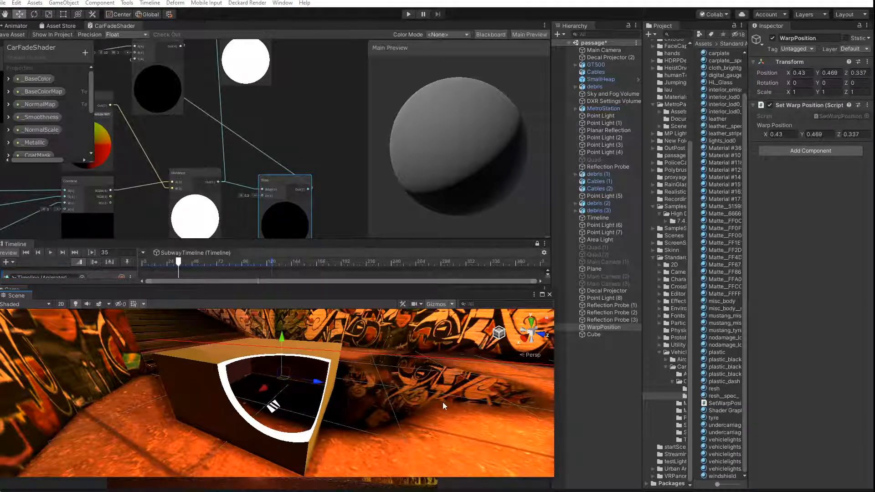
pyautogui.moveTo(441, 401); pyautogui.dragTo(332, 387, button='right')
pyautogui.moveTo(296, 388); pyautogui.dragTo(219, 376, button='middle')
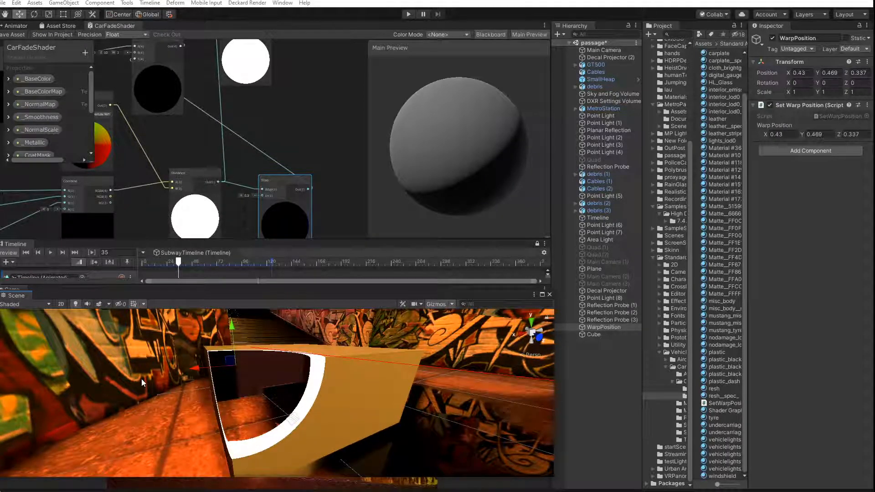
pyautogui.scroll(5, 141, 379)
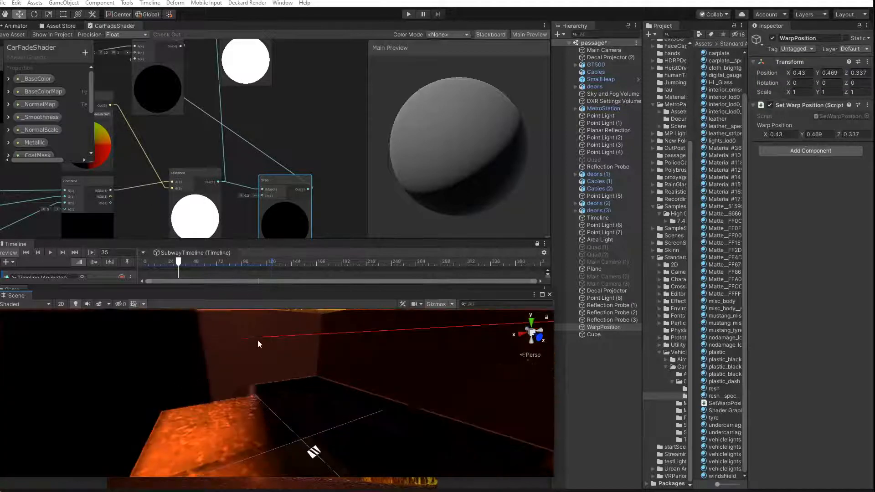
pyautogui.scroll(-6, 276, 365)
pyautogui.scroll(6, 274, 374)
pyautogui.scroll(-4, 274, 373)
pyautogui.moveTo(279, 376); pyautogui.dragTo(294, 373, button='middle')
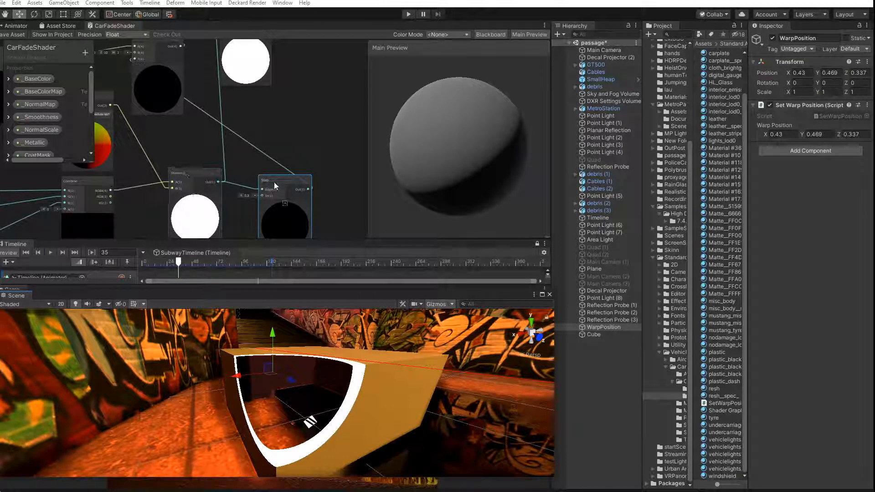
# Shift the floating Scene view away from the Game view, scrub SubwayTimeline to frame 12, and place the Scene view below the graph
pyautogui.moveTo(157, 138); pyautogui.dragTo(216, 154, button='middle')
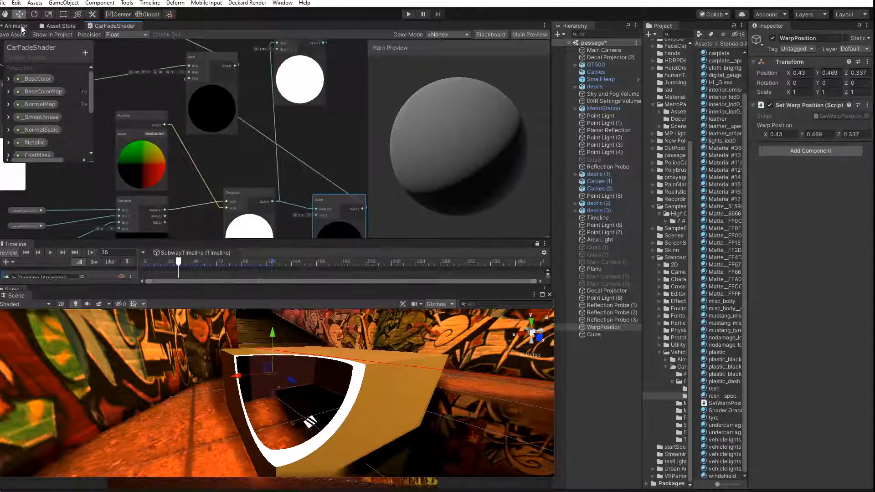
pyautogui.moveTo(16, 297); pyautogui.dragTo(249, 81)
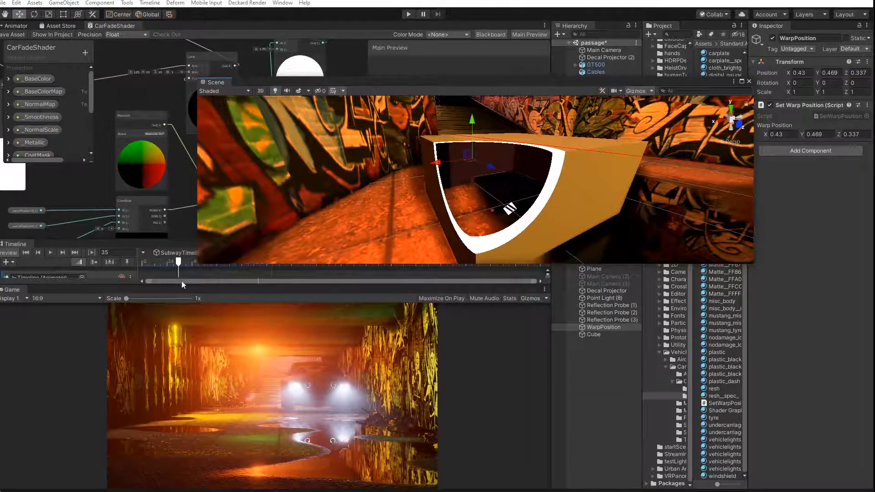
pyautogui.moveTo(178, 262); pyautogui.dragTo(154, 266)
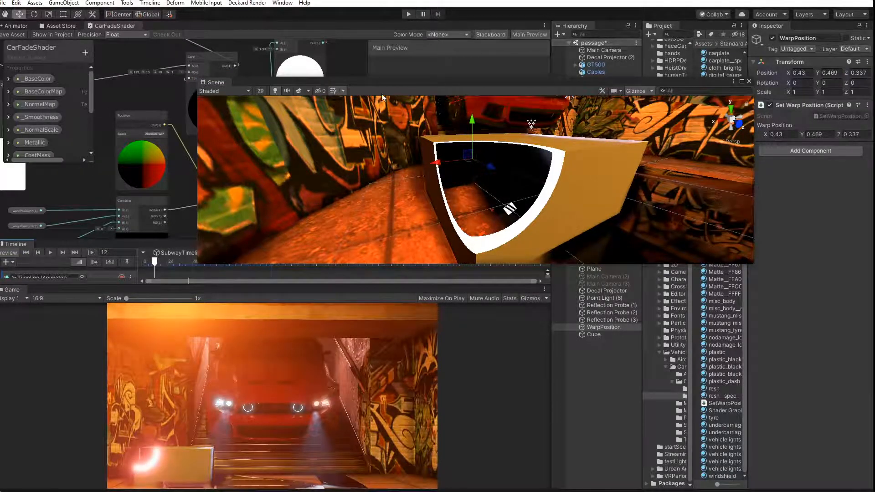
pyautogui.moveTo(381, 83); pyautogui.dragTo(284, 356)
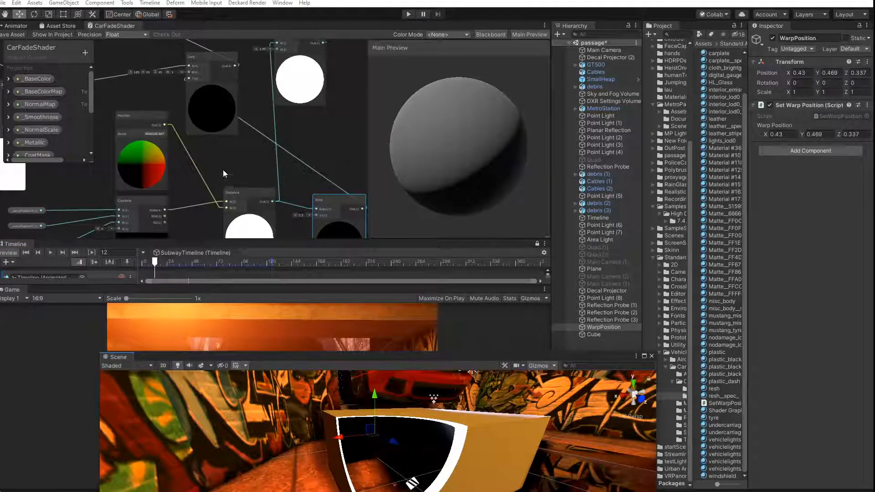
# Add a new Color property to the CarFadeShader properties
pyautogui.moveTo(223, 170); pyautogui.dragTo(204, 246, button='middle')
pyautogui.moveTo(142, 157); pyautogui.dragTo(225, 174, button='middle')
pyautogui.scroll(-5, 91, 95)
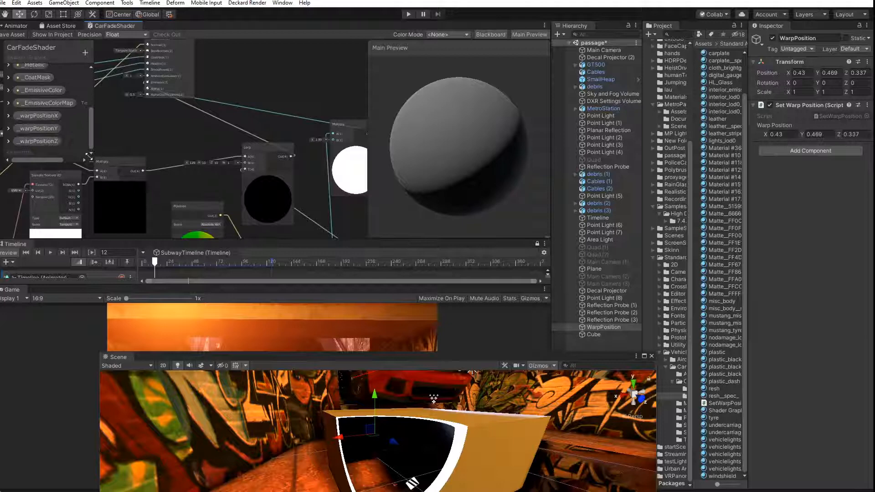
pyautogui.click(85, 53)
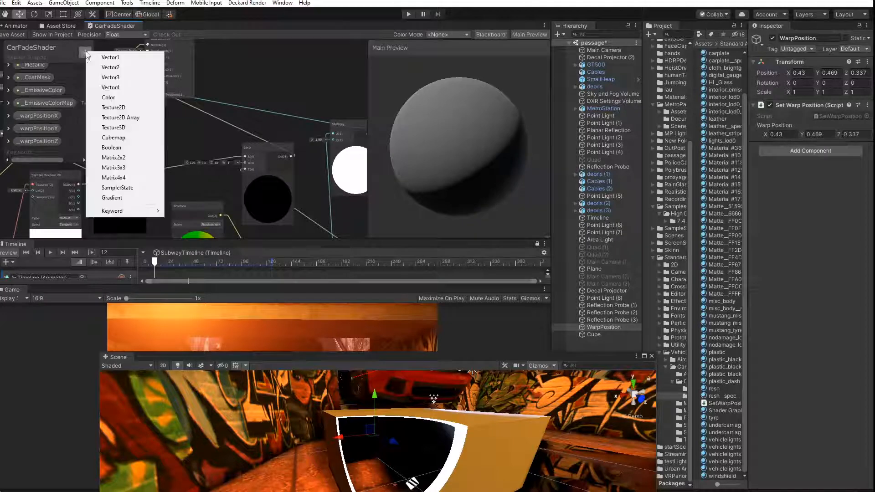
pyautogui.click(119, 97)
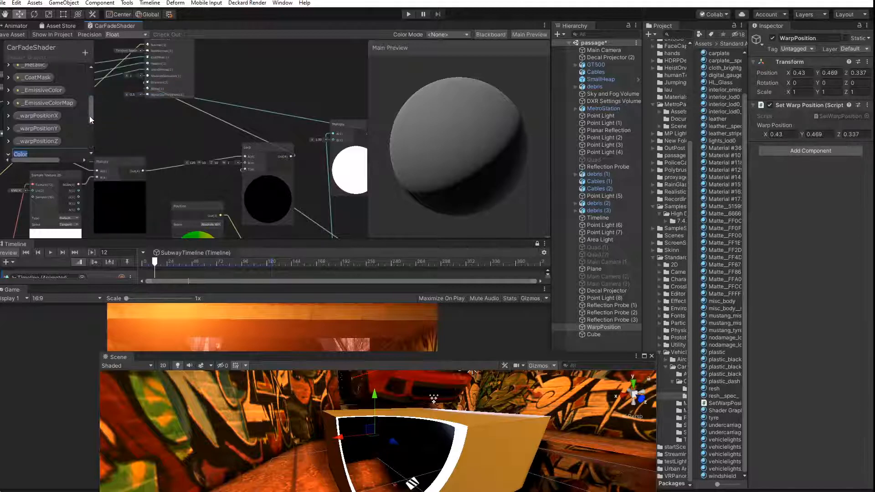
# Set the new Color property's default to the bright blue 00D3FF
pyautogui.moveTo(89, 116); pyautogui.dragTo(89, 140)
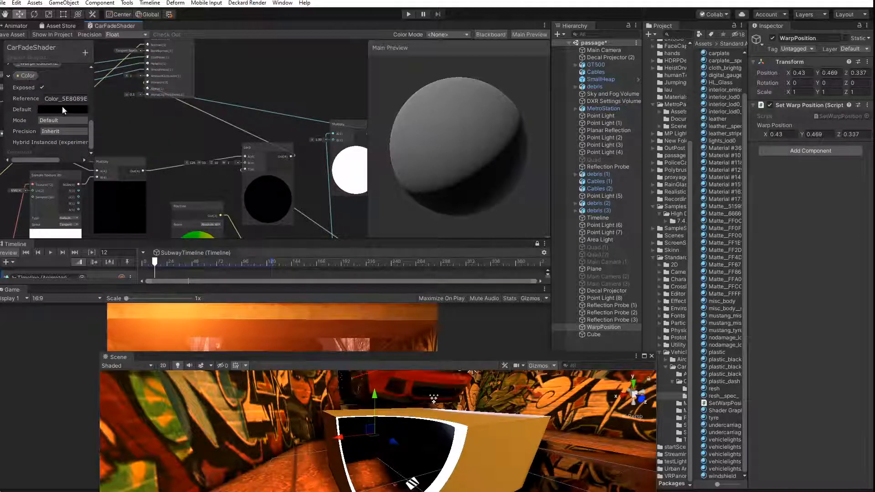
pyautogui.click(56, 110)
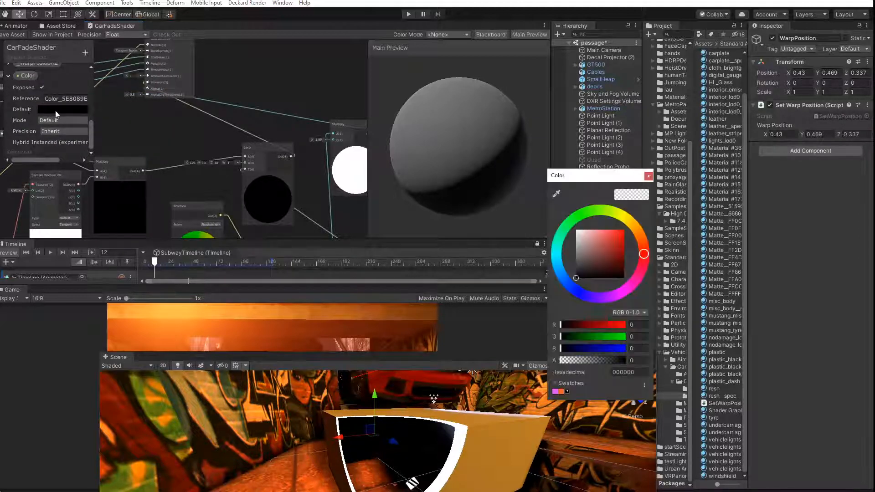
pyautogui.click(557, 262)
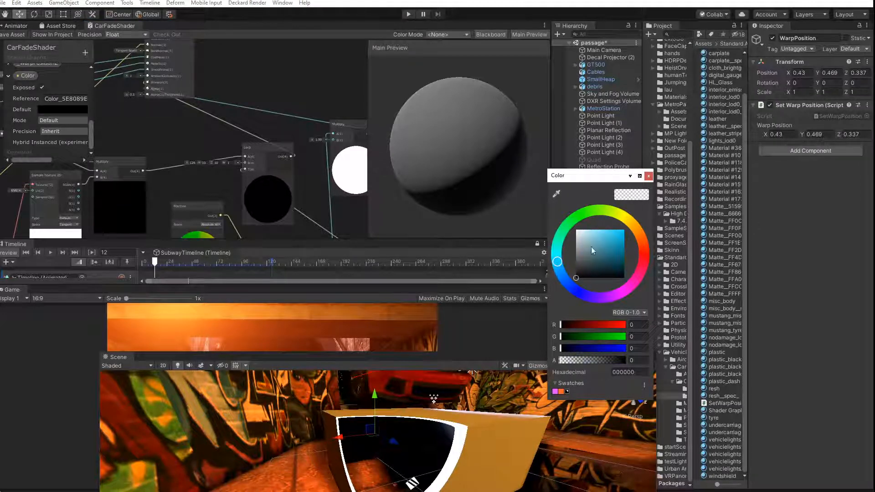
pyautogui.moveTo(594, 245); pyautogui.dragTo(624, 229)
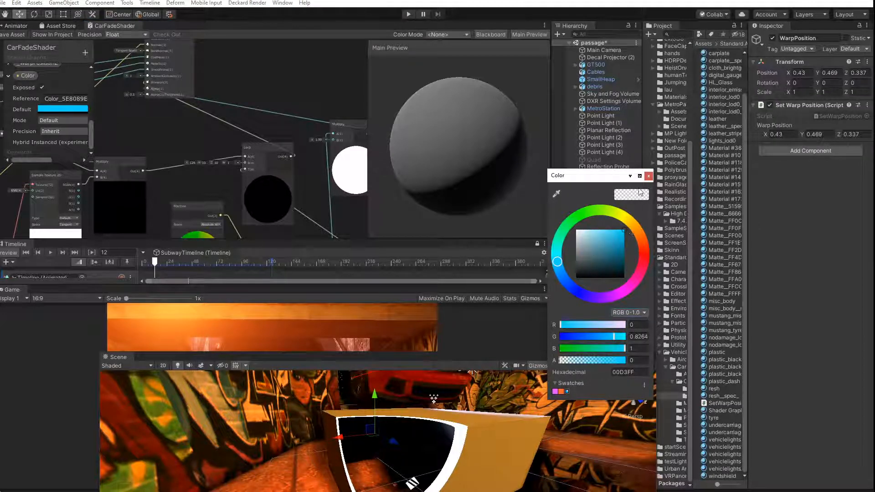
# Soften the Color property's default to the lighter blue 30D4F6 and switch its mode to HDR
pyautogui.click(615, 234)
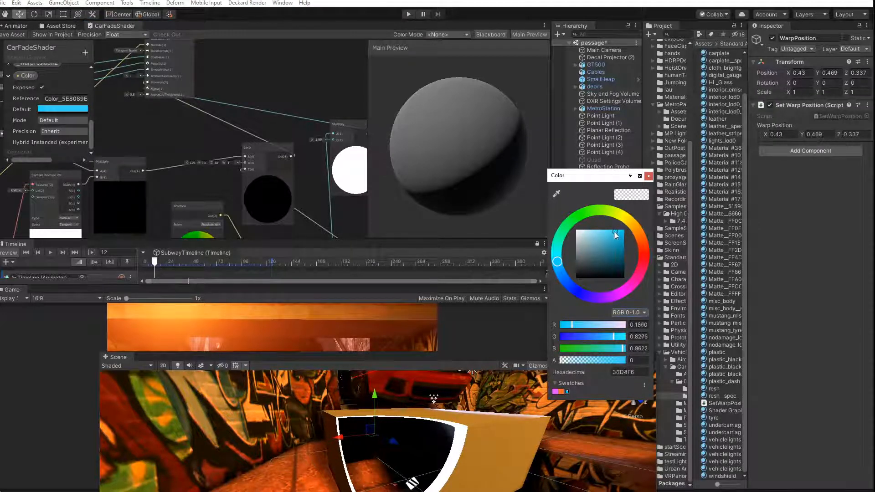
pyautogui.click(649, 175)
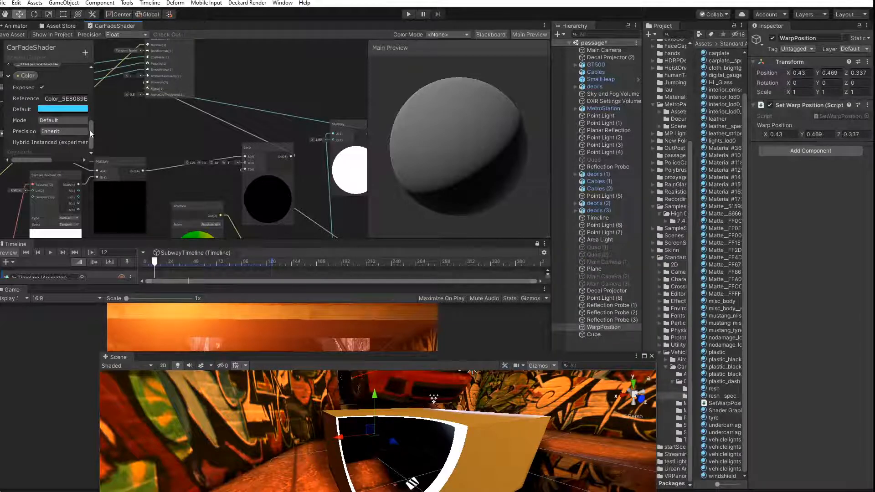
pyautogui.click(54, 121)
pyautogui.click(58, 140)
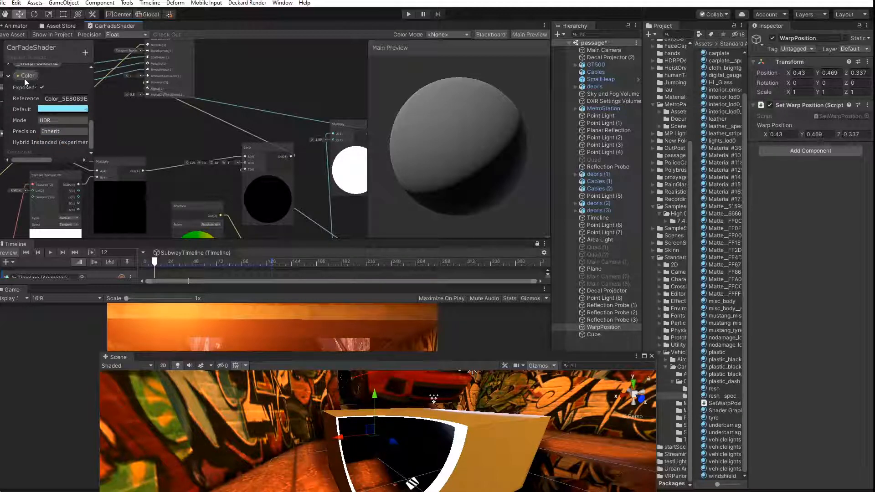
# Raise the intensity of the Color property's HDR default to 3.1
pyautogui.click(79, 109)
pyautogui.moveTo(601, 374); pyautogui.dragTo(608, 375)
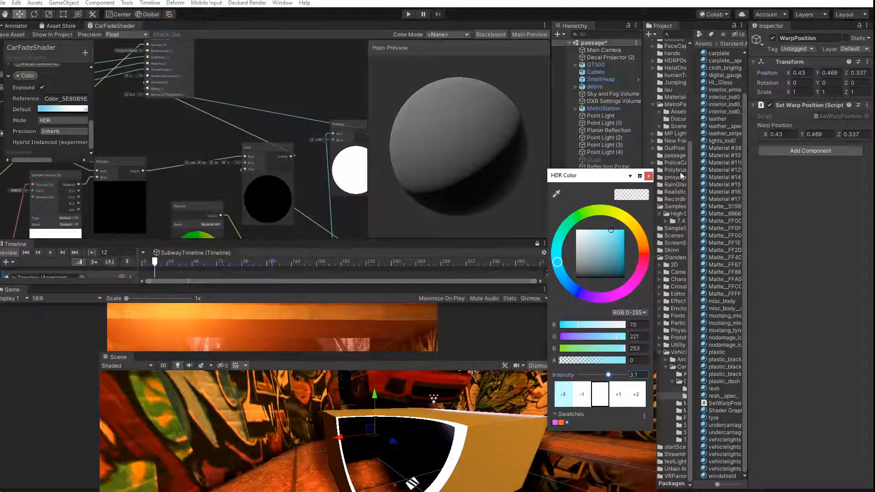
pyautogui.click(648, 175)
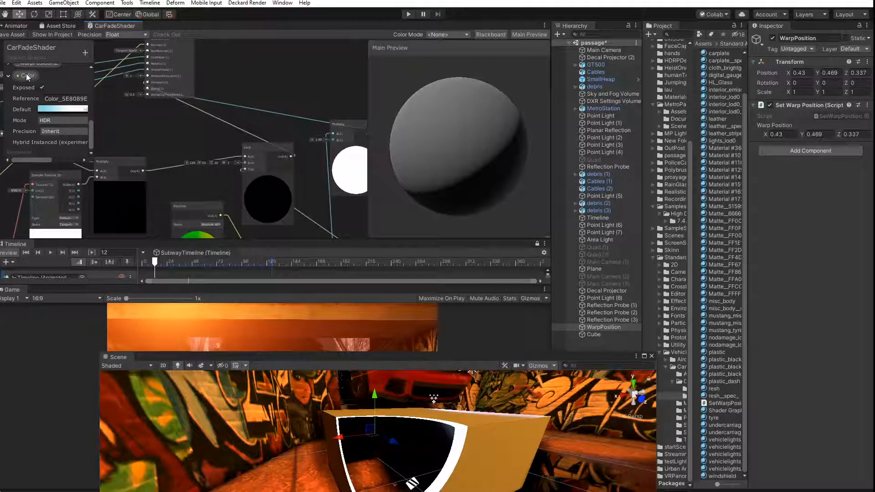
# Place the Color property in the graph, connected to the Lerp node's B input, and save the shader
pyautogui.moveTo(173, 177); pyautogui.dragTo(131, 165, button='middle')
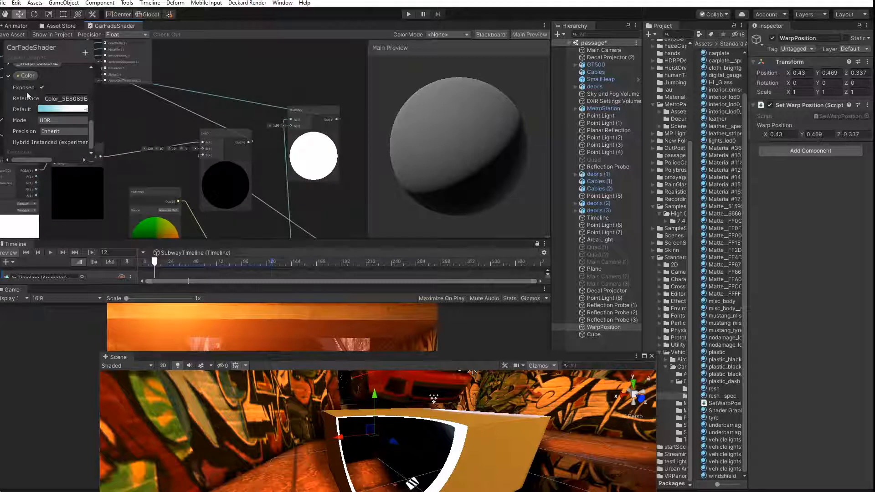
pyautogui.moveTo(25, 75); pyautogui.dragTo(201, 149)
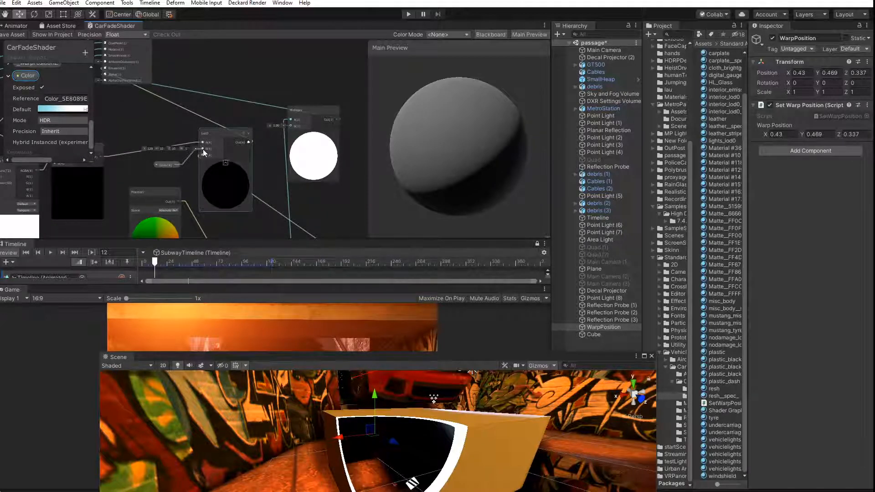
pyautogui.click(14, 35)
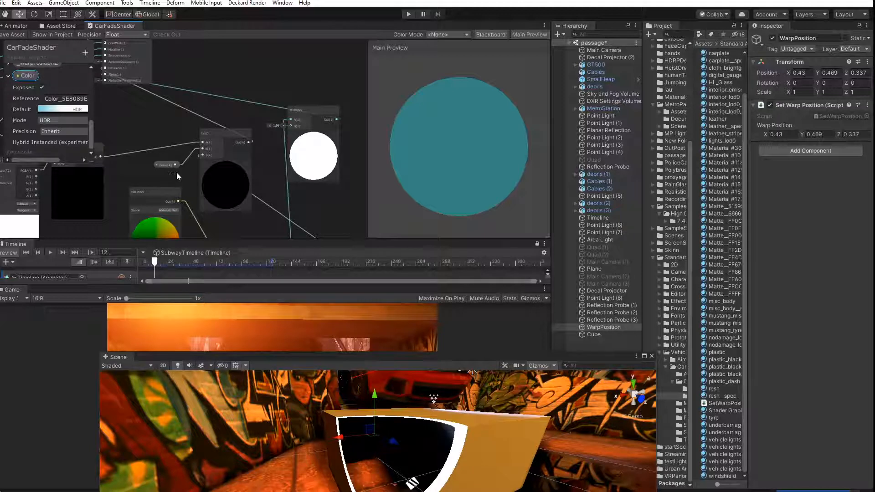
# Shift the floating Scene view slightly up and to the left, and move the Step node farther from the Distance node
pyautogui.moveTo(172, 172); pyautogui.dragTo(171, 202, button='middle')
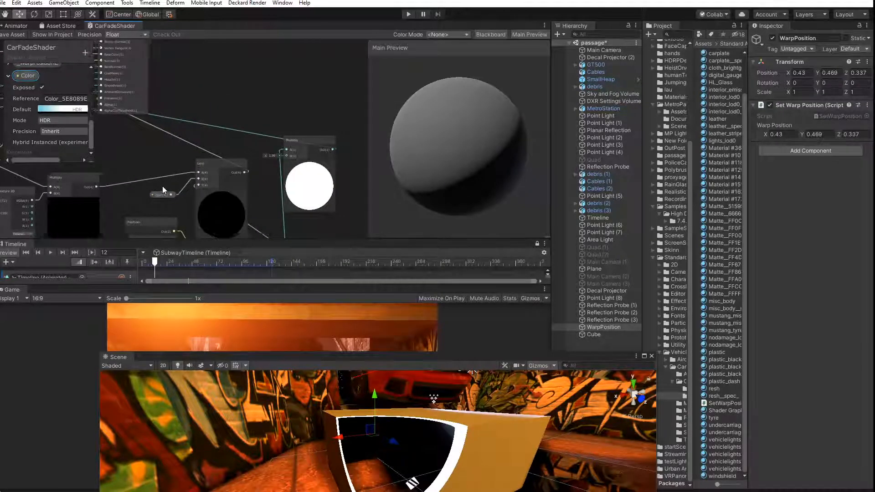
pyautogui.moveTo(162, 185); pyautogui.dragTo(150, 175, button='middle')
pyautogui.moveTo(187, 354); pyautogui.dragTo(159, 335)
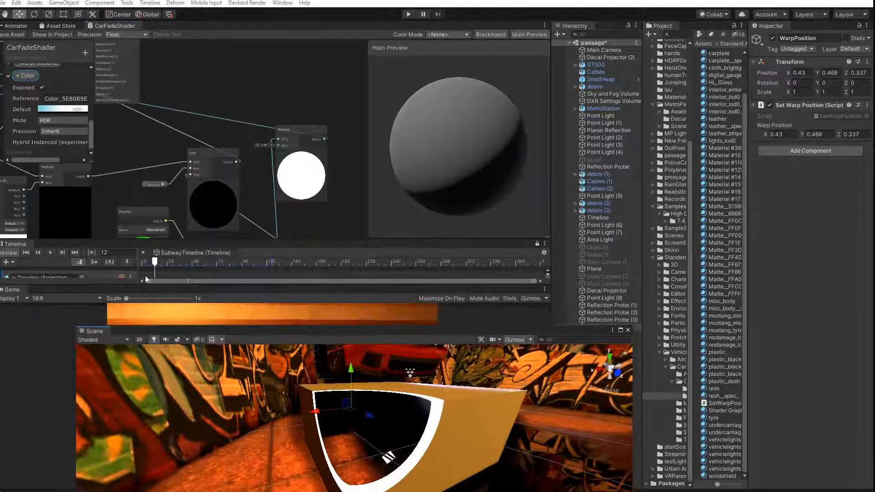
pyautogui.moveTo(141, 173); pyautogui.dragTo(146, 75, button='middle')
pyautogui.moveTo(196, 107); pyautogui.dragTo(141, 207, button='middle')
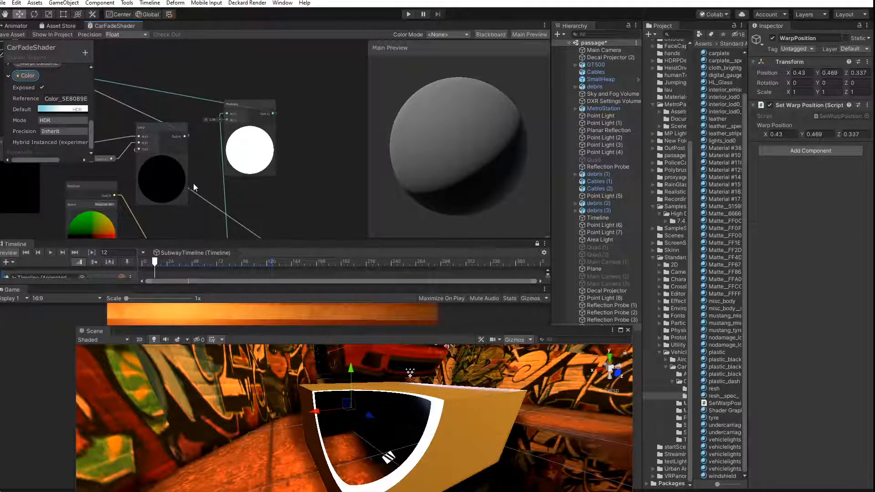
pyautogui.moveTo(193, 184); pyautogui.dragTo(177, 50, button='middle')
pyautogui.moveTo(259, 141); pyautogui.dragTo(309, 128)
pyautogui.moveTo(173, 134)
pyautogui.mouseDown()
pyautogui.moveTo(224, 127)
pyautogui.moveTo(173, 130)
pyautogui.mouseUp()
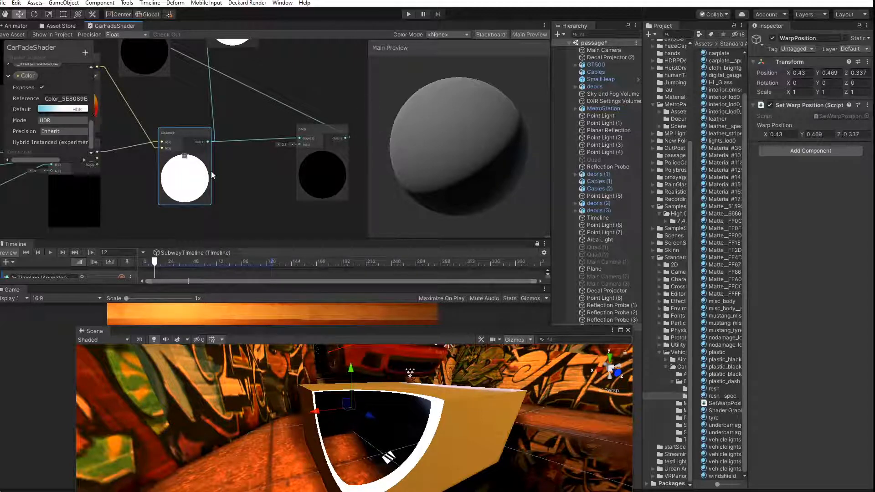
# Add a Voronoi node to the graph and place it in the free space beneath the Distance node
pyautogui.rightClick(238, 171)
pyautogui.press('Escape')
pyautogui.press('space')
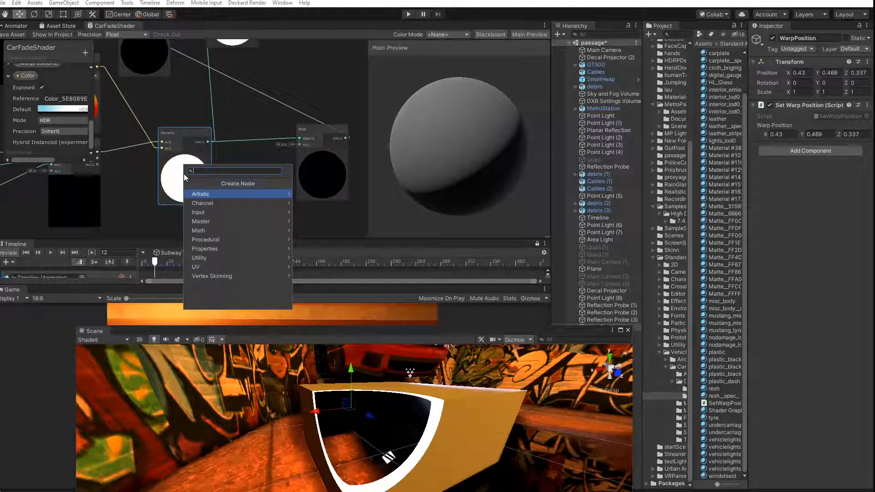
pyautogui.write('voro')
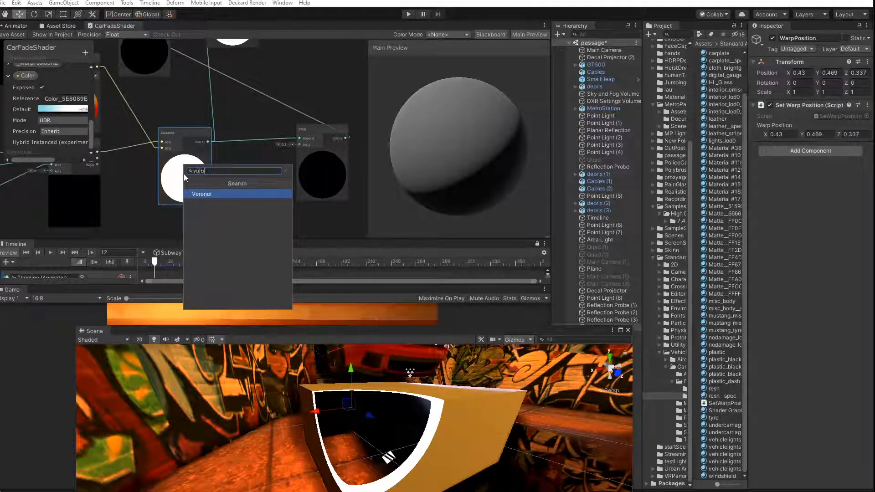
pyautogui.click(198, 195)
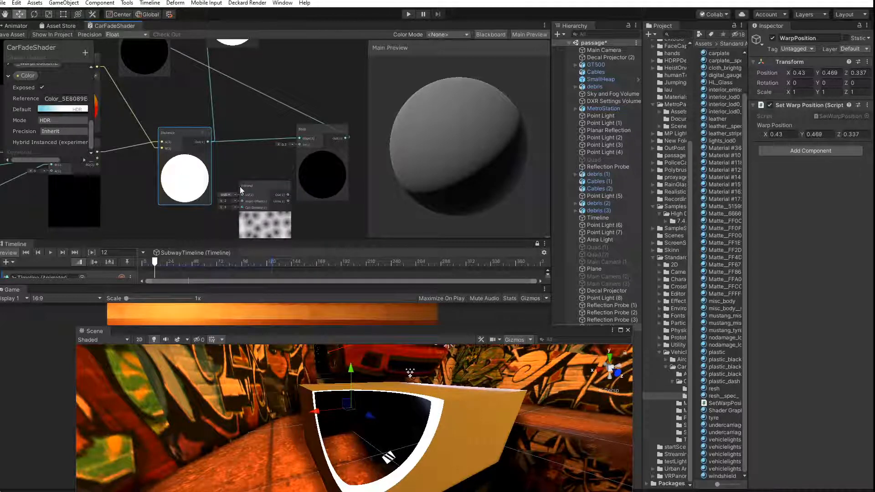
pyautogui.moveTo(269, 187); pyautogui.dragTo(199, 165)
pyautogui.moveTo(222, 127); pyautogui.dragTo(270, 180, button='middle')
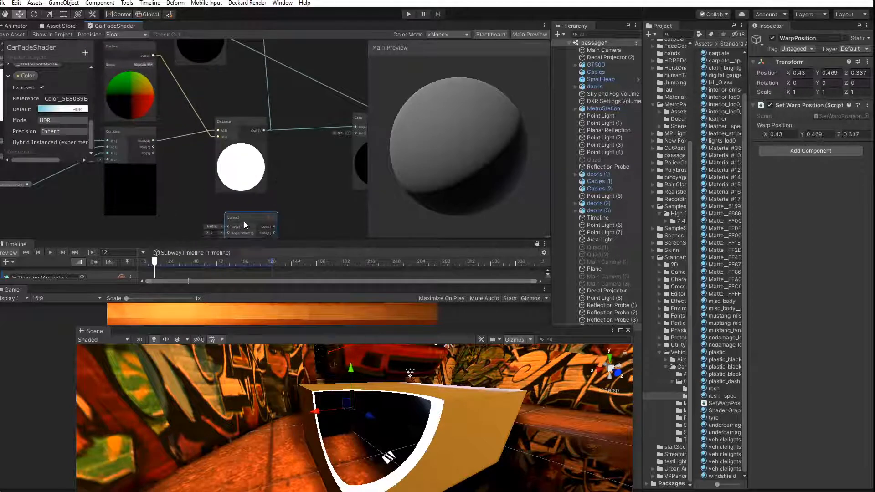
pyautogui.moveTo(244, 221); pyautogui.dragTo(214, 172)
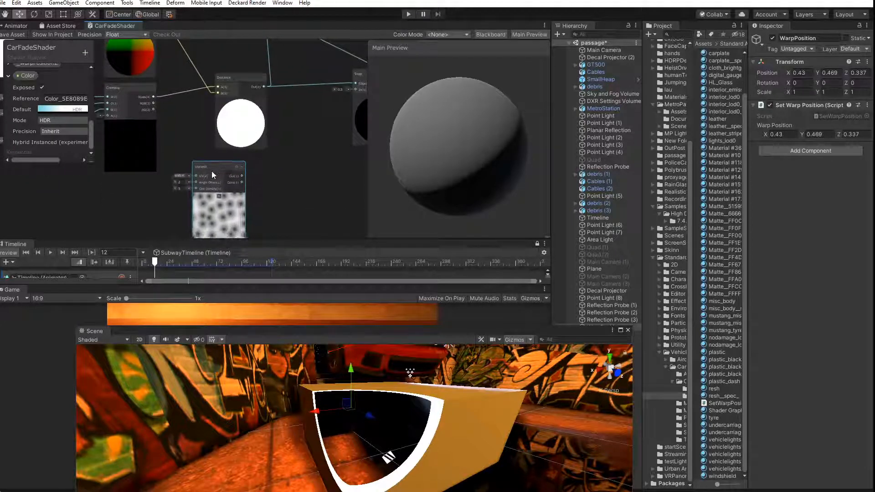
pyautogui.moveTo(181, 133); pyautogui.dragTo(161, 193, button='middle')
pyautogui.scroll(-2, 173, 189)
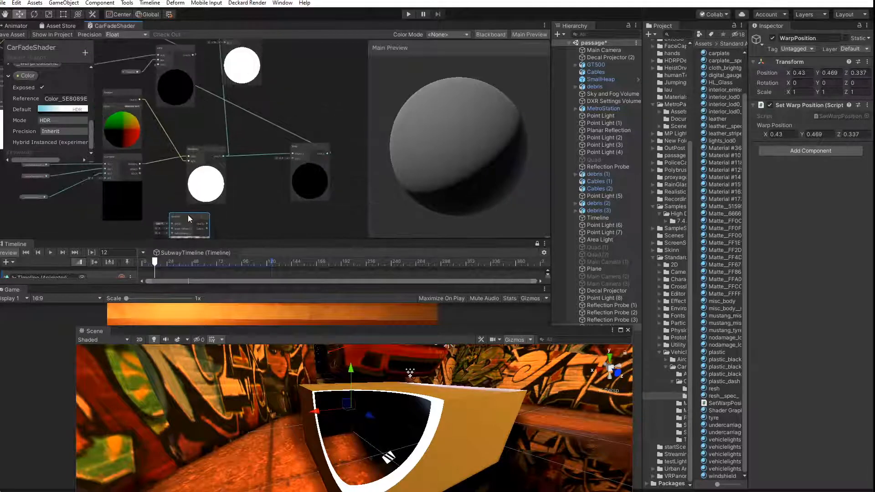
pyautogui.moveTo(187, 214); pyautogui.dragTo(188, 173)
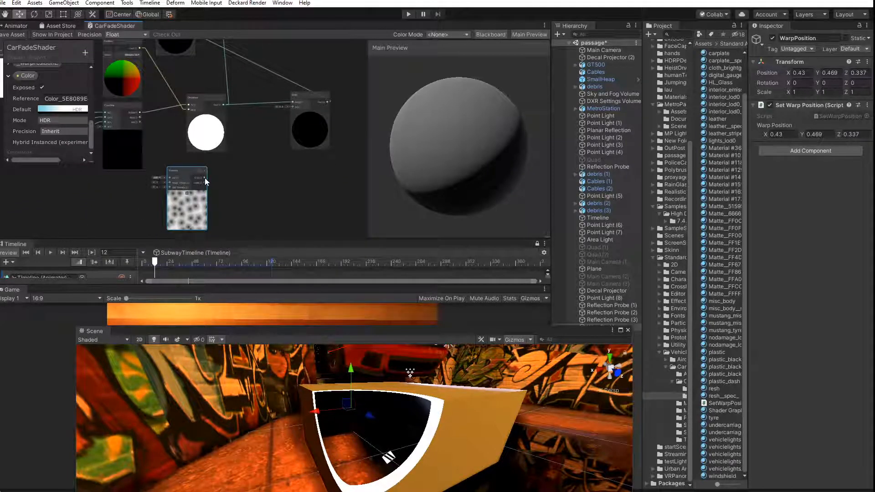
pyautogui.hotkey('ctrl', 'z')
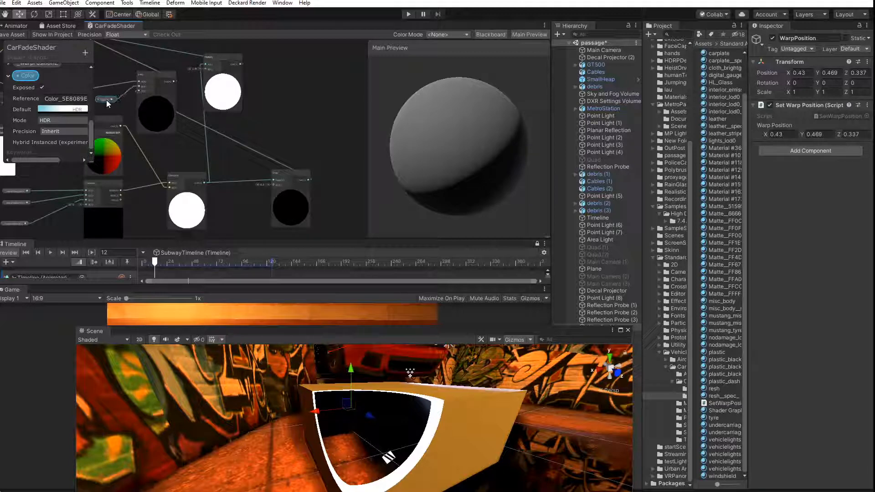
# Move the Position node down and create a Multiply node whose A input is fed by the Color property
pyautogui.moveTo(110, 120); pyautogui.dragTo(96, 170)
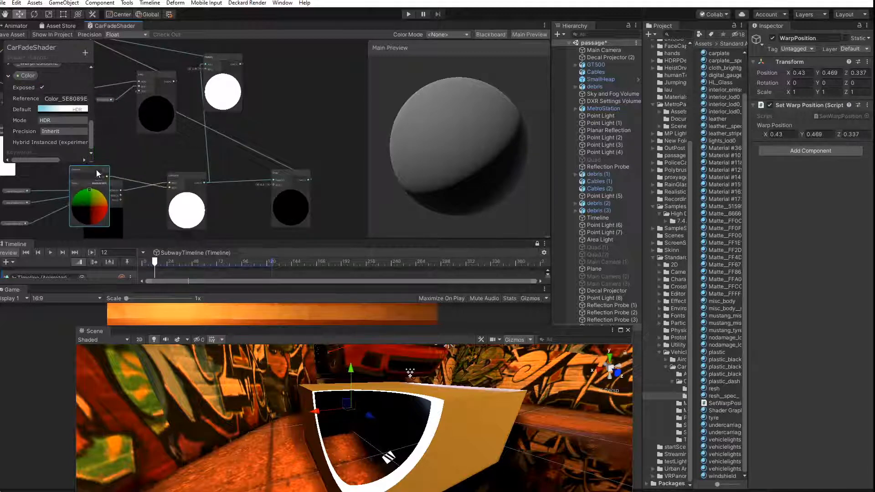
pyautogui.moveTo(111, 100); pyautogui.dragTo(125, 148)
pyautogui.write('m')
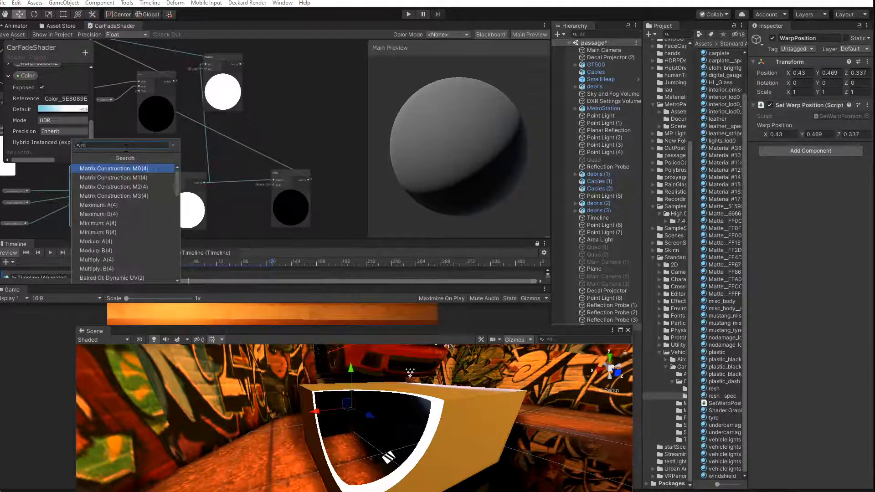
pyautogui.write('ultipl')
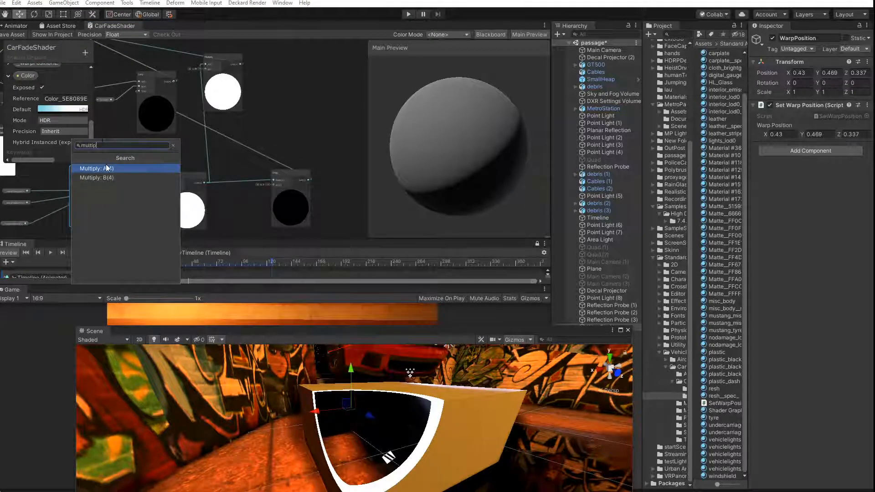
pyautogui.click(105, 169)
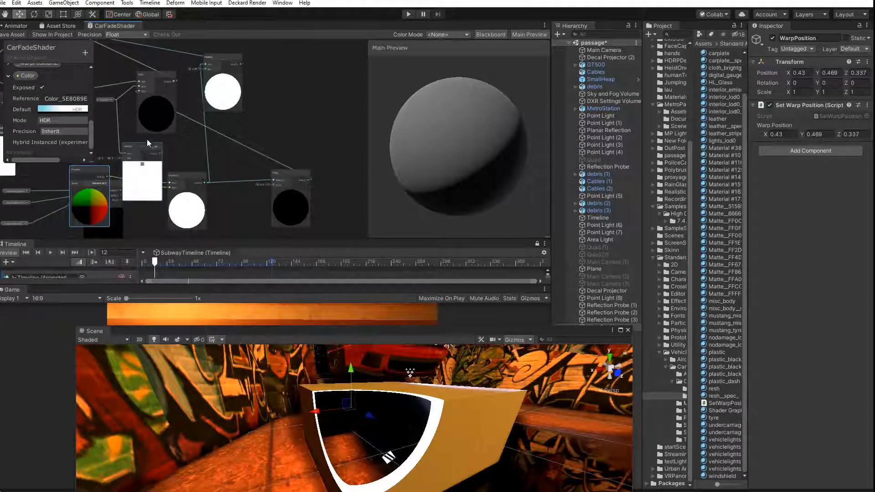
# Feed the Voronoi output into Multiply's B input and the Multiply output into Lerp's B input, and save the shader
pyautogui.moveTo(159, 154); pyautogui.dragTo(139, 86)
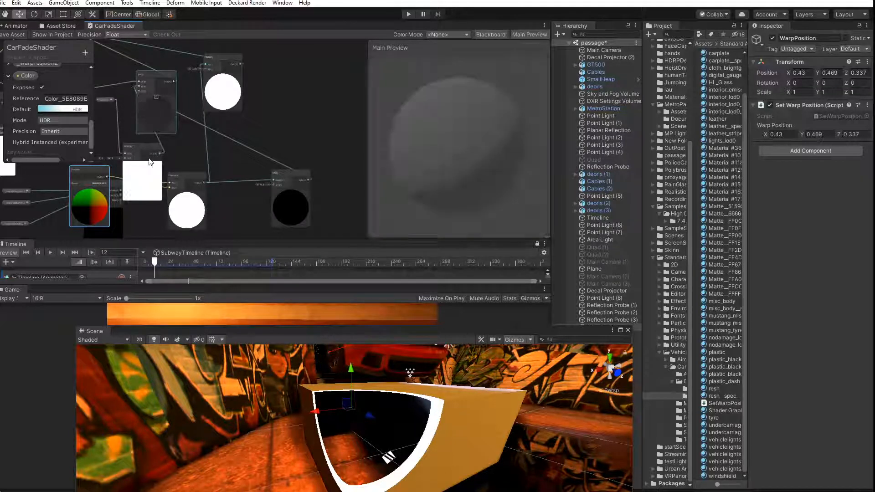
pyautogui.moveTo(150, 161); pyautogui.dragTo(258, 179)
pyautogui.scroll(4, 160, 214)
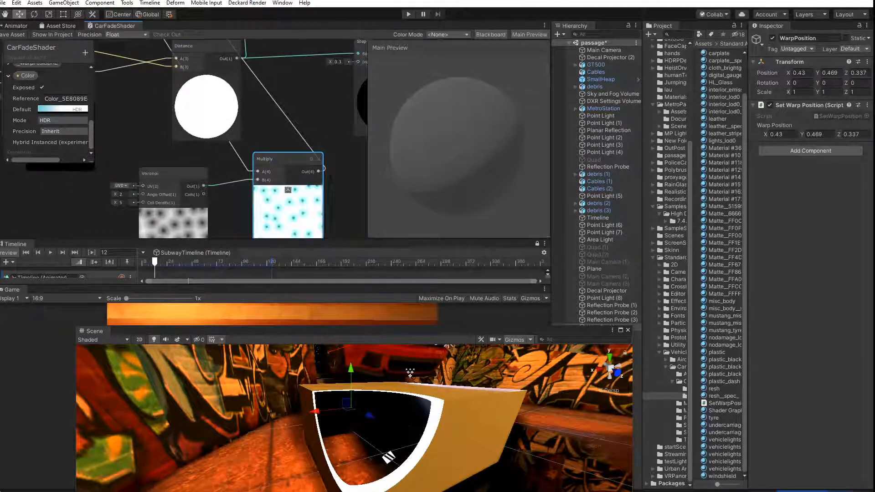
pyautogui.click(17, 34)
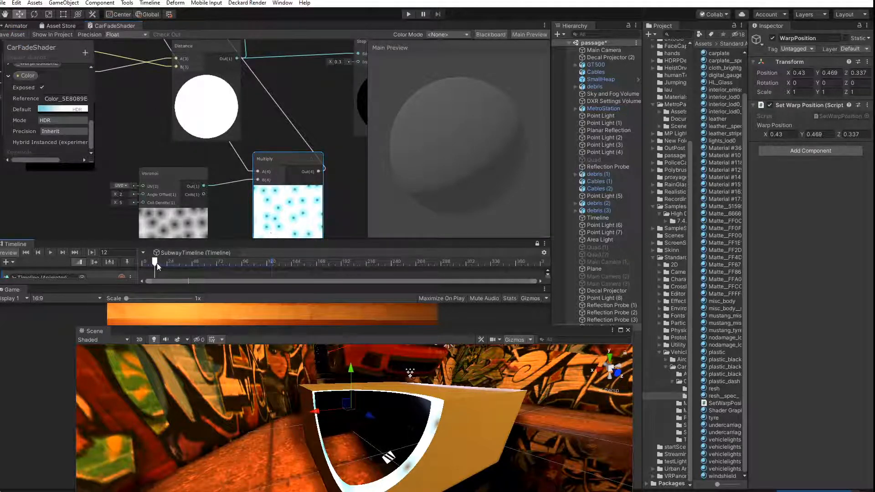
# Move the floating Scene view off the Game view and scrub SubwayTimeline to frame 12
pyautogui.moveTo(156, 263)
pyautogui.mouseDown()
pyautogui.moveTo(165, 267)
pyautogui.moveTo(149, 263)
pyautogui.mouseUp()
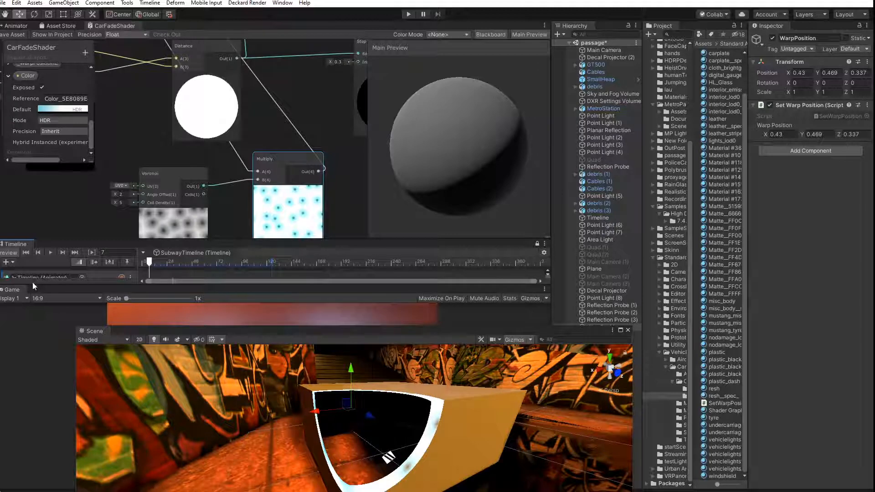
pyautogui.click(32, 283)
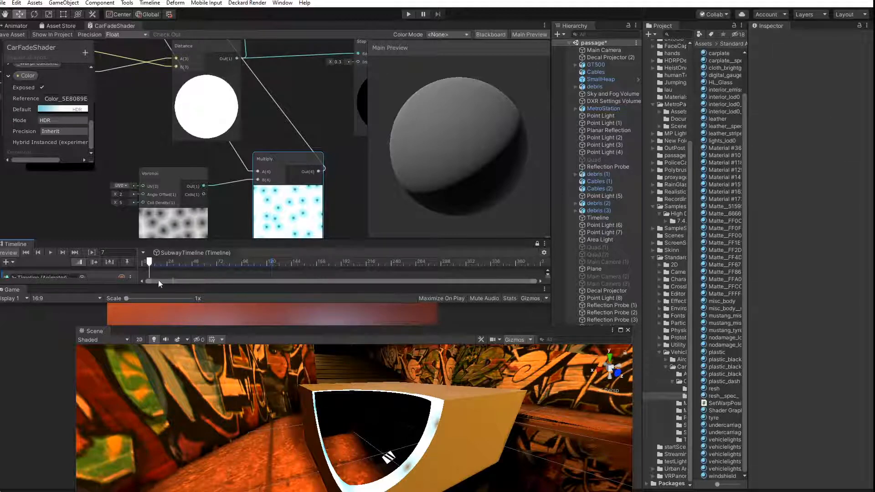
pyautogui.moveTo(20, 289)
pyautogui.mouseDown()
pyautogui.moveTo(42, 291)
pyautogui.moveTo(9, 292)
pyautogui.mouseUp()
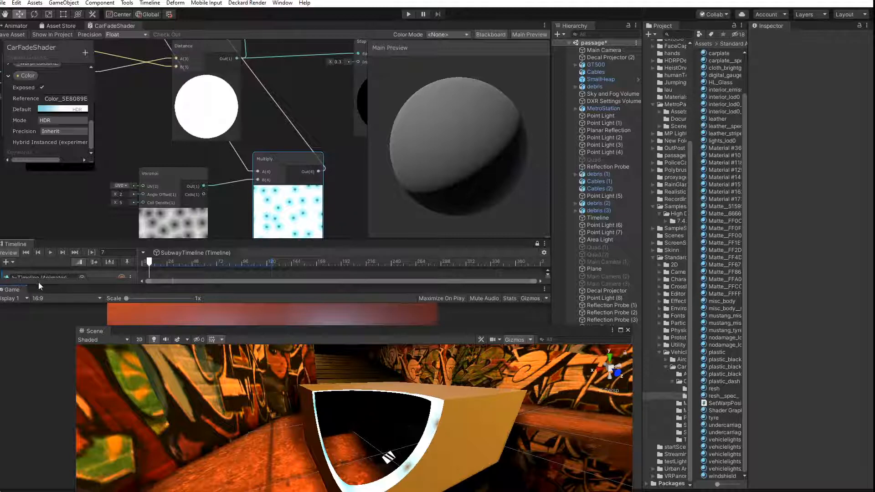
pyautogui.moveTo(152, 332); pyautogui.dragTo(408, 131)
pyautogui.moveTo(149, 263); pyautogui.dragTo(155, 264)
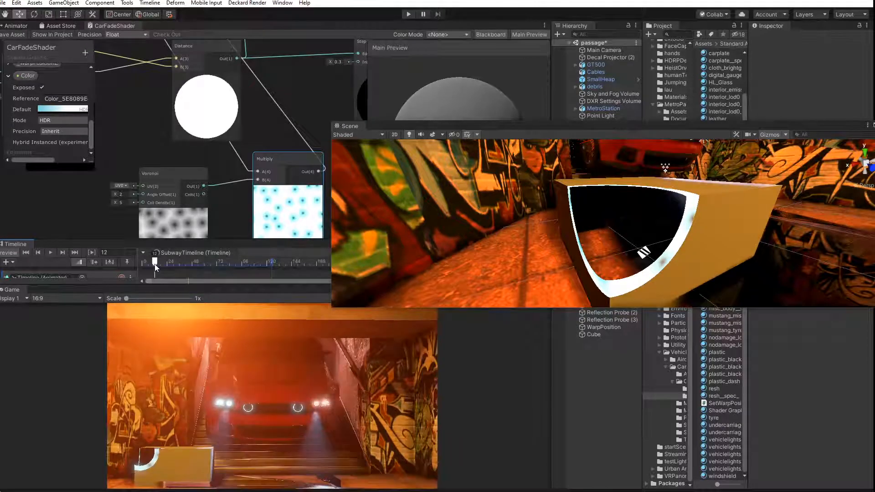
# Insert a One Minus node between the Voronoi output and the Multiply node's B input
pyautogui.moveTo(161, 161); pyautogui.dragTo(162, 84, button='middle')
pyautogui.moveTo(167, 94); pyautogui.dragTo(198, 162)
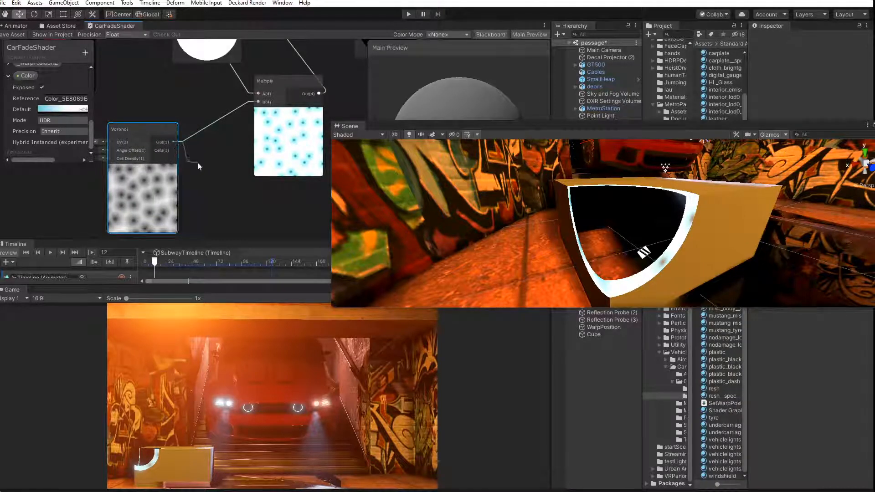
pyautogui.write('one minu')
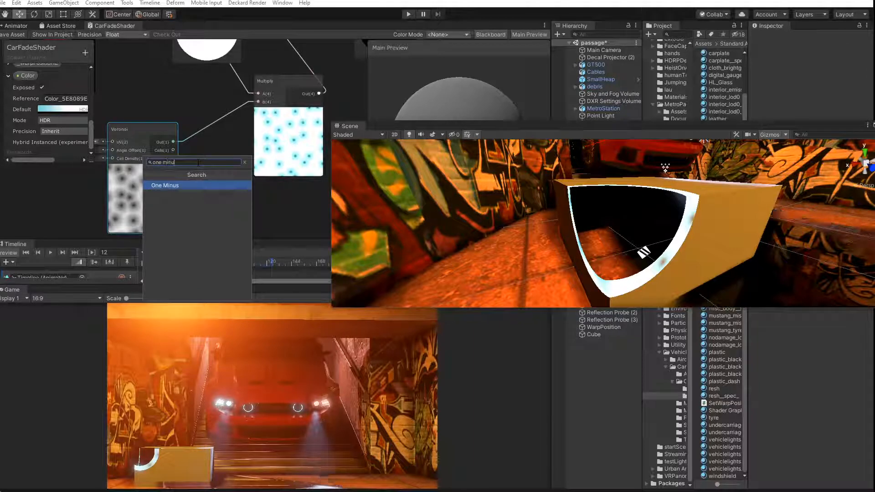
pyautogui.click(184, 183)
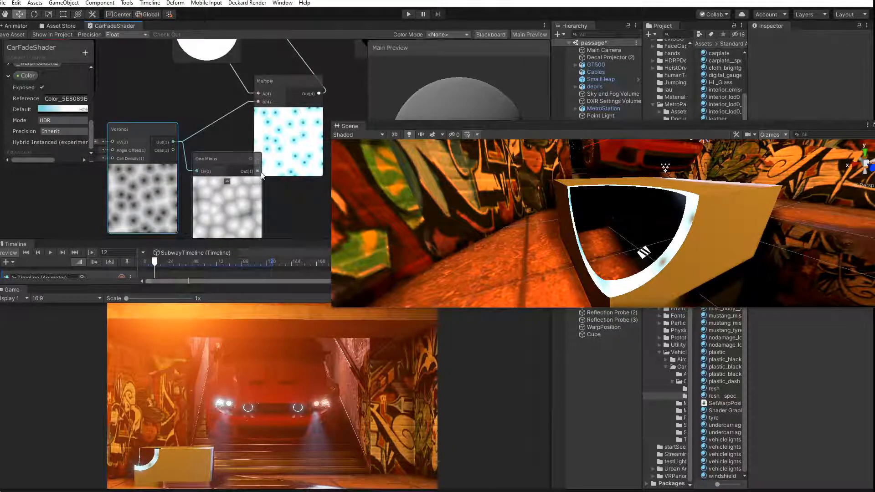
pyautogui.moveTo(258, 171); pyautogui.dragTo(257, 103)
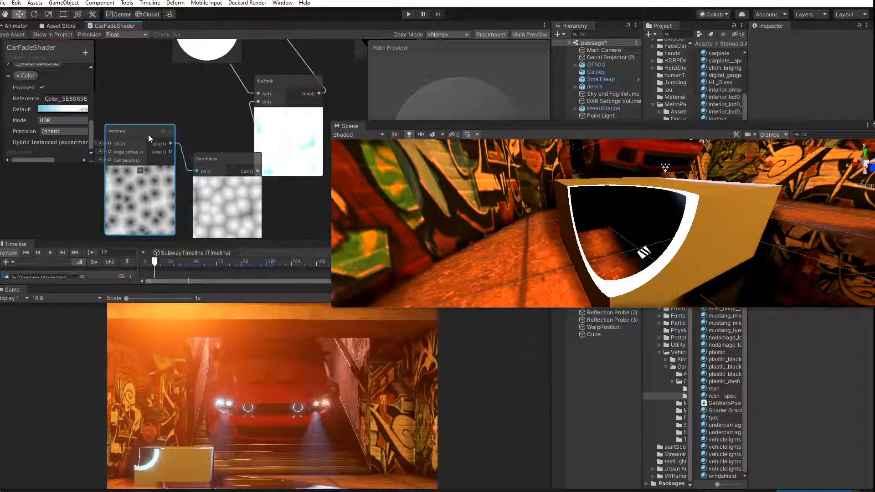
# Insert a Step node fed at its Edge input by the One Minus output, and connect its output to the Multiply node's B input
pyautogui.moveTo(148, 135); pyautogui.dragTo(97, 185)
pyautogui.moveTo(220, 158); pyautogui.dragTo(235, 178)
pyautogui.write('step')
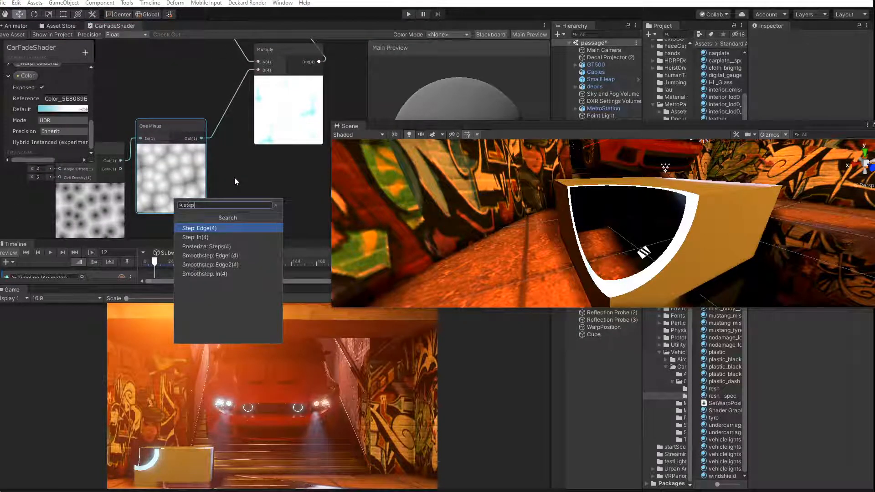
pyautogui.click(205, 228)
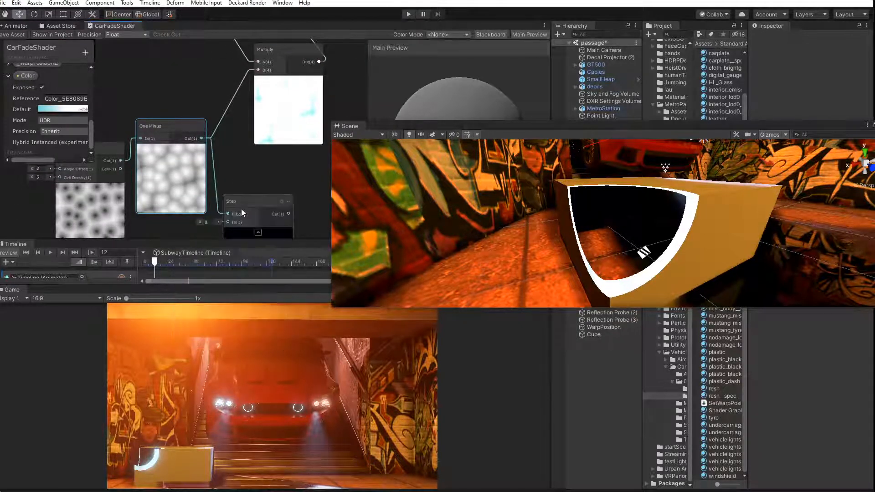
pyautogui.moveTo(249, 204); pyautogui.dragTo(258, 133)
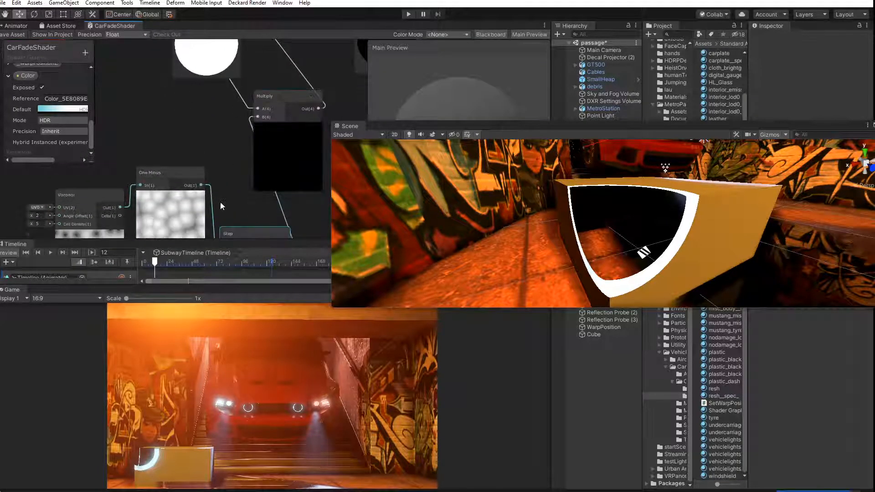
pyautogui.moveTo(220, 202); pyautogui.dragTo(228, 106, button='middle')
pyautogui.moveTo(247, 141); pyautogui.dragTo(262, 149)
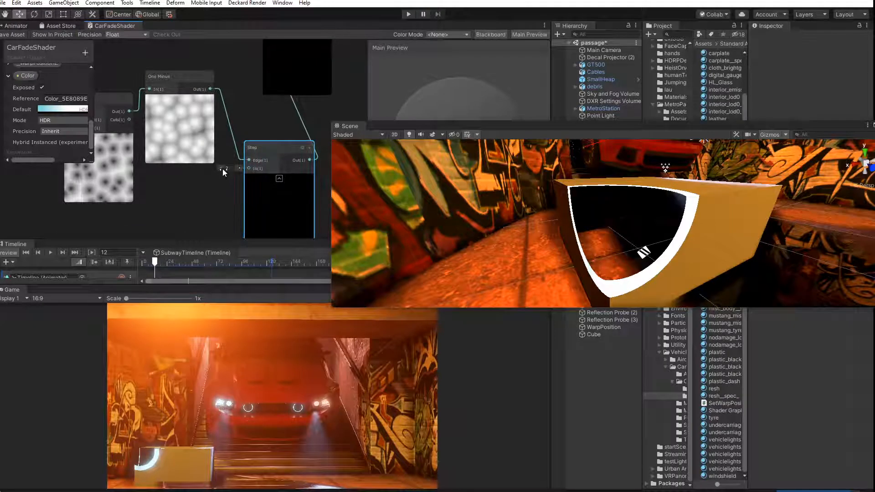
# Raise the new Step node's In value to about 0.5 and save the shader
pyautogui.moveTo(222, 169); pyautogui.dragTo(231, 169)
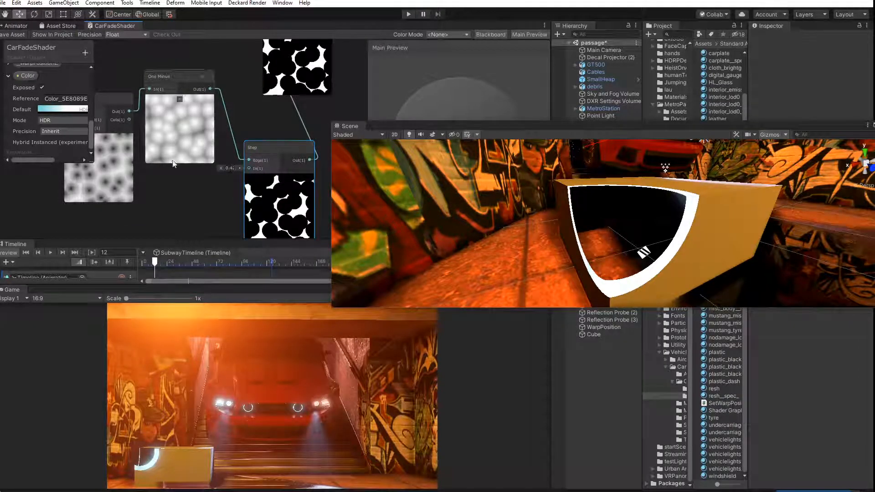
pyautogui.click(7, 35)
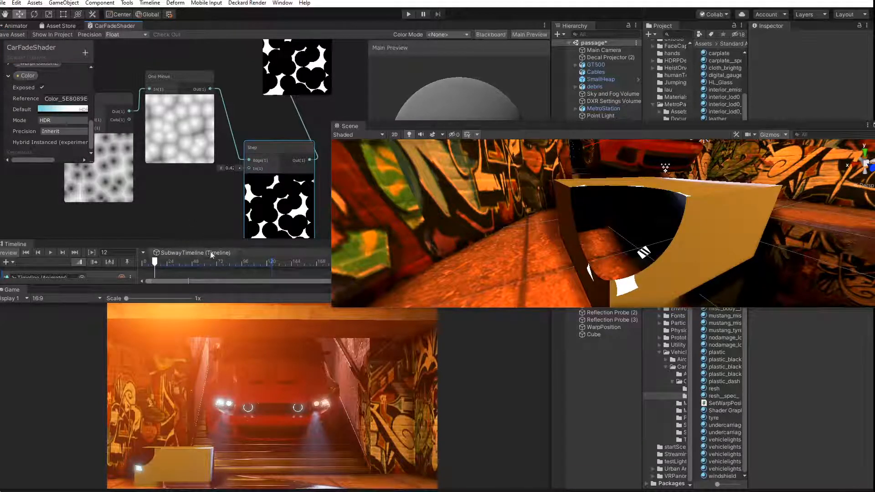
pyautogui.moveTo(220, 168); pyautogui.dragTo(221, 168)
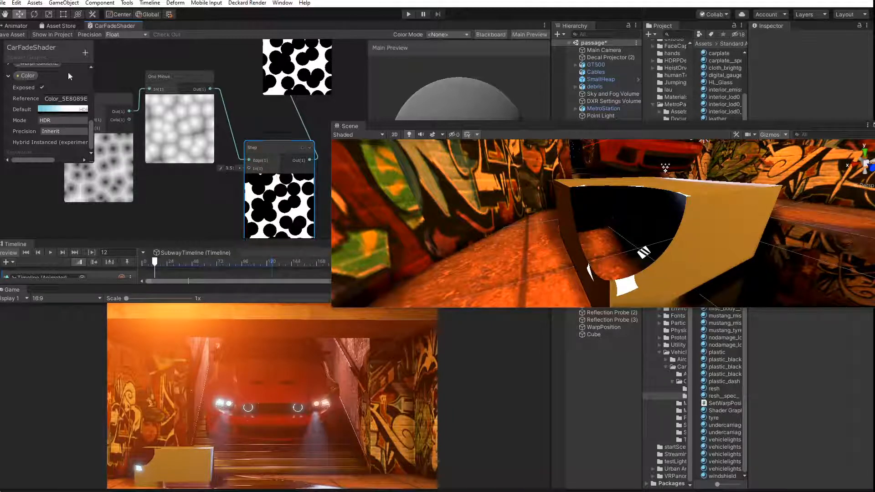
pyautogui.click(13, 35)
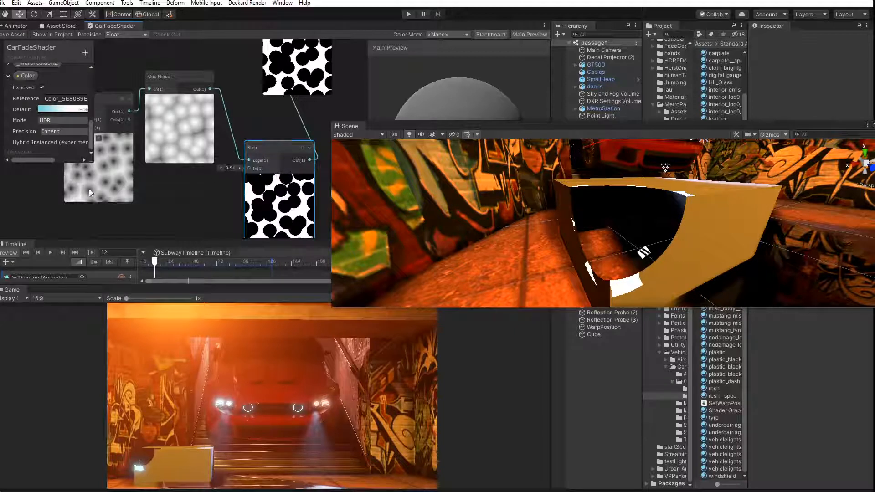
# Set the Voronoi node's Cell Density to about 18 and save the shader
pyautogui.moveTo(89, 189); pyautogui.dragTo(193, 218, button='middle')
pyautogui.scroll(2, 171, 164)
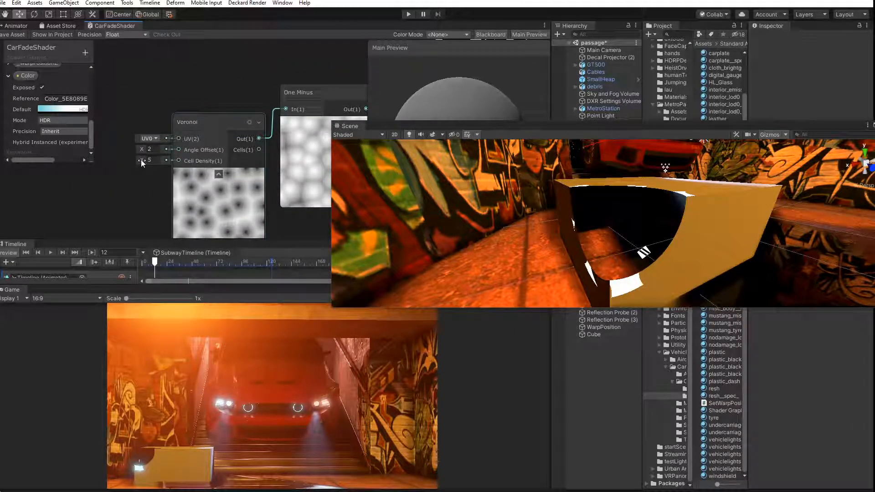
pyautogui.moveTo(141, 159); pyautogui.dragTo(233, 166)
pyautogui.click(18, 35)
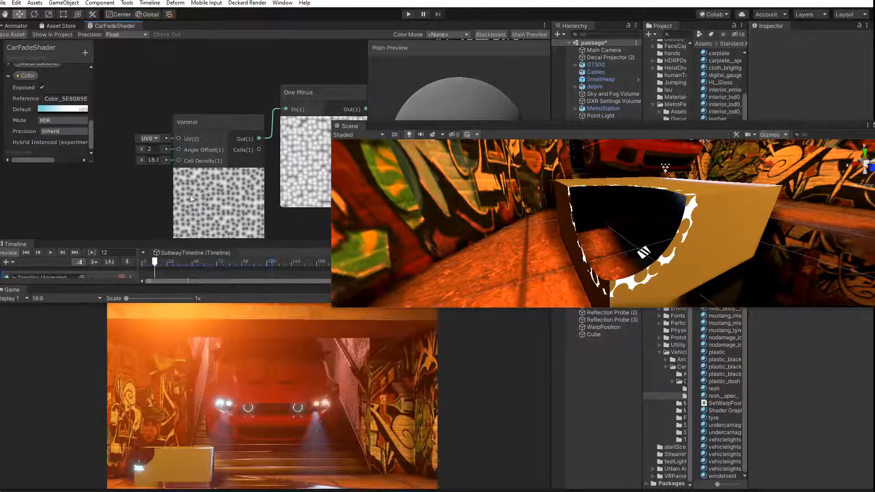
# Scrub SubwayTimeline to frame 11
pyautogui.moveTo(161, 176); pyautogui.dragTo(102, 179, button='middle')
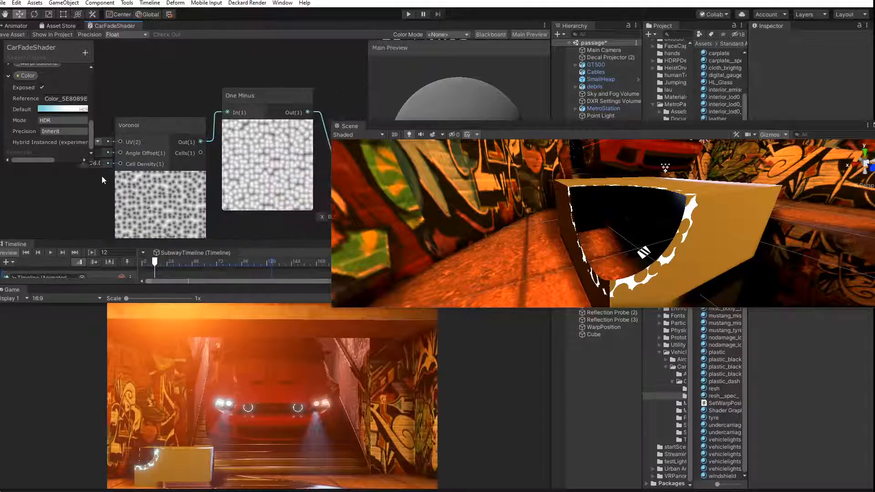
pyautogui.scroll(-5, 149, 183)
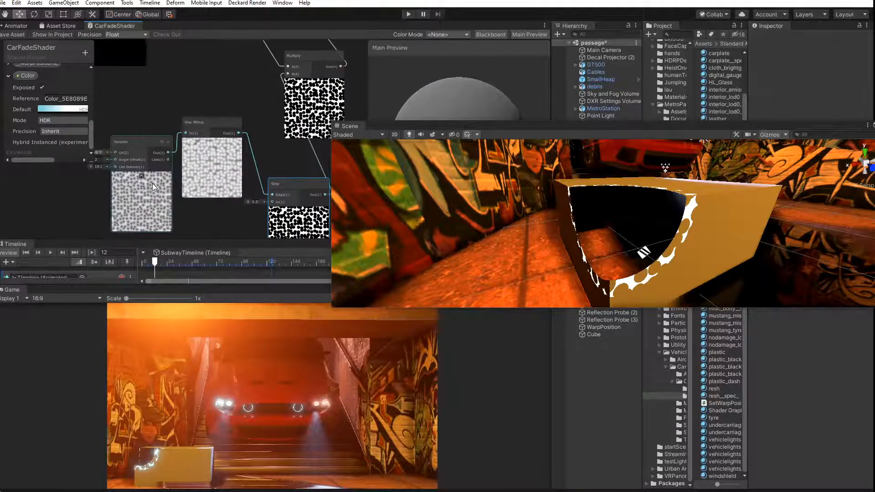
pyautogui.moveTo(234, 175); pyautogui.dragTo(223, 181, button='middle')
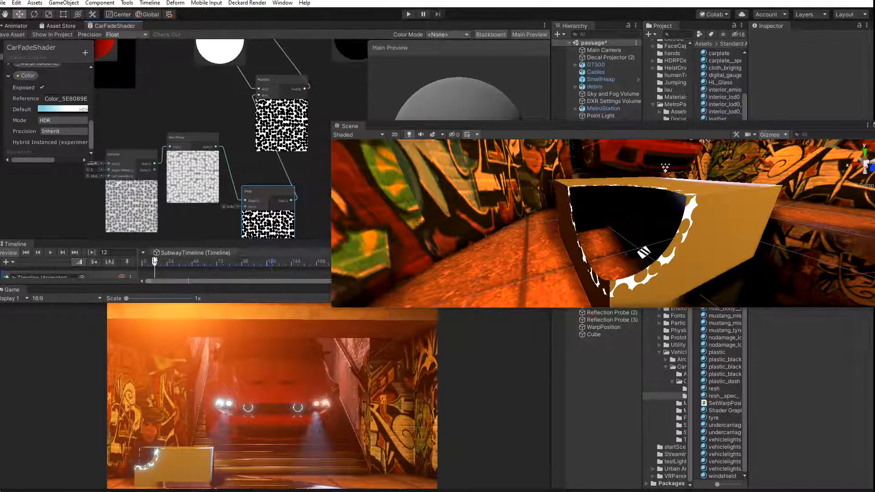
pyautogui.moveTo(155, 262); pyautogui.dragTo(154, 265)
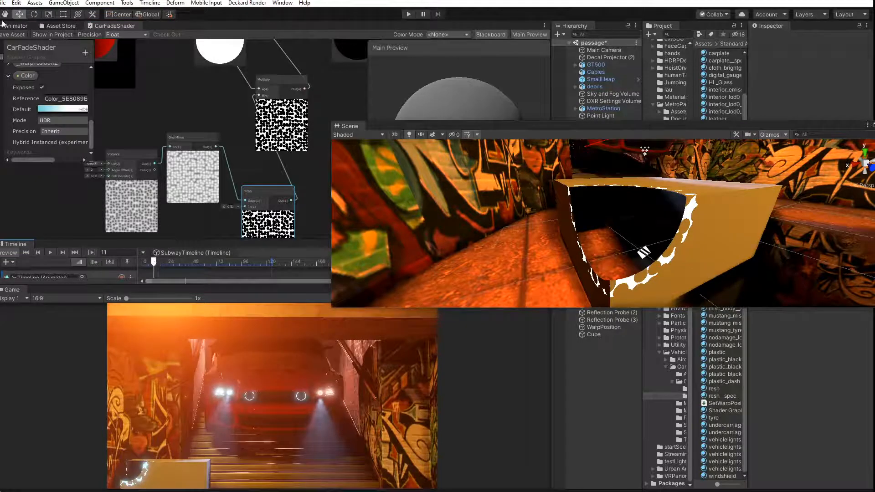
# Move the floating Scene view off the Hierarchy and shift the WarpPosition object along its Z axis to 0.506
pyautogui.moveTo(498, 128); pyautogui.dragTo(164, 239)
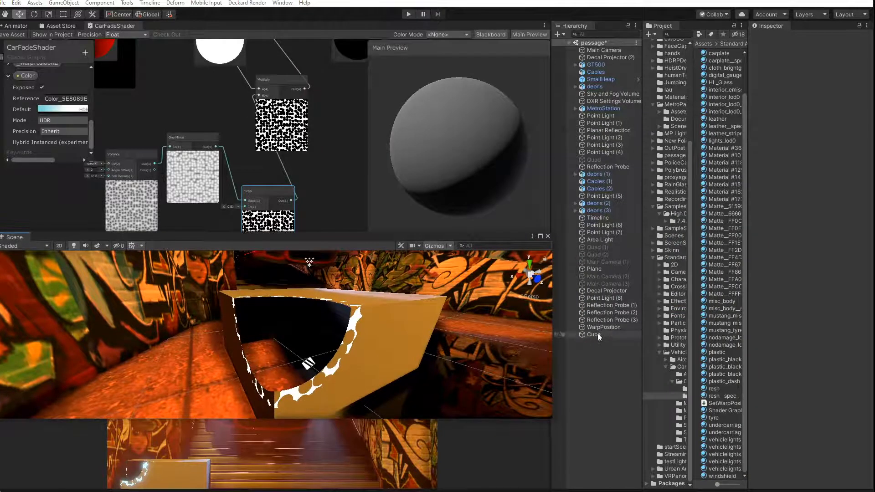
pyautogui.click(601, 327)
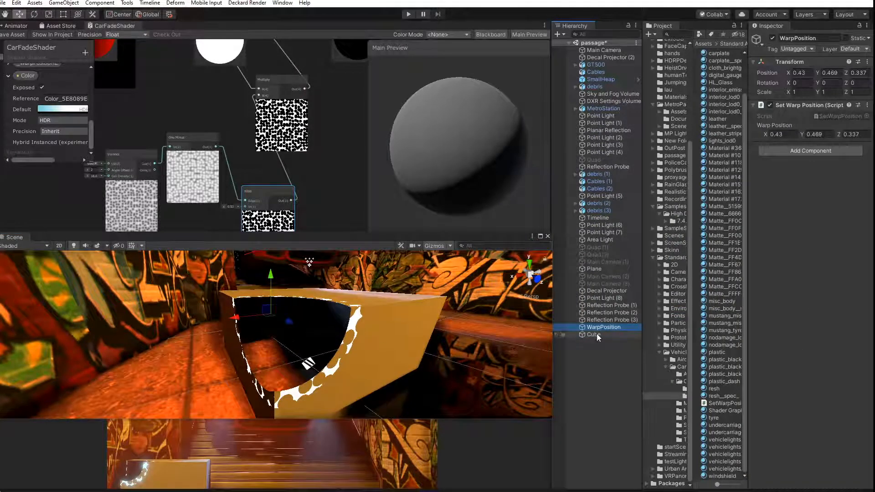
pyautogui.moveTo(288, 322)
pyautogui.mouseDown()
pyautogui.moveTo(311, 330)
pyautogui.moveTo(282, 327)
pyautogui.moveTo(291, 332)
pyautogui.mouseUp()
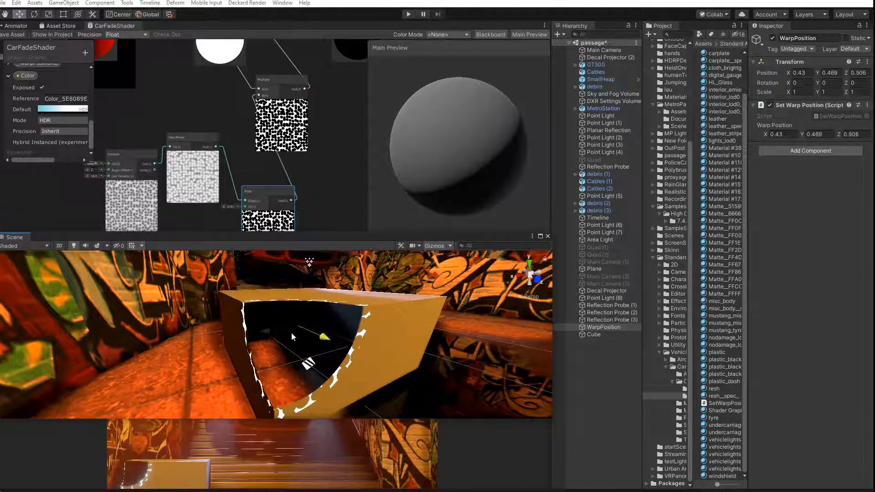
# Raise the HDR intensity of the Color property's default and make the floating Scene view slightly shorter
pyautogui.moveTo(160, 128); pyautogui.dragTo(170, 239, button='middle')
pyautogui.moveTo(171, 174); pyautogui.dragTo(215, 221, button='middle')
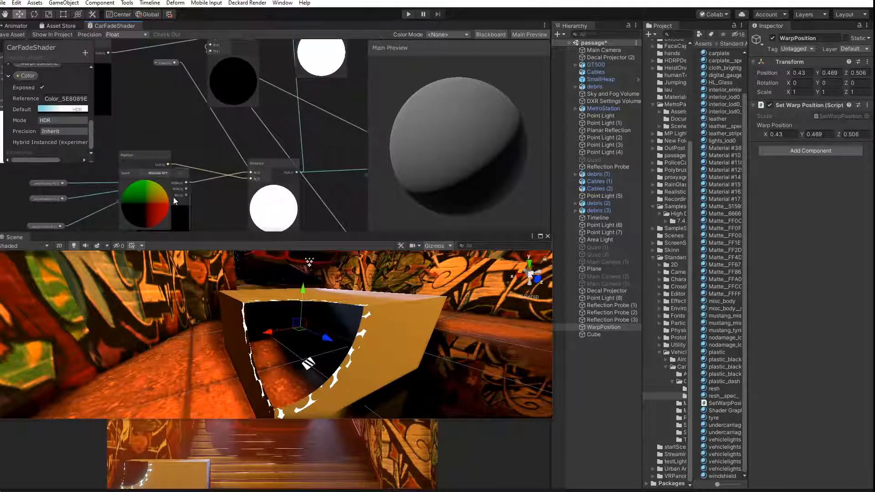
pyautogui.click(65, 111)
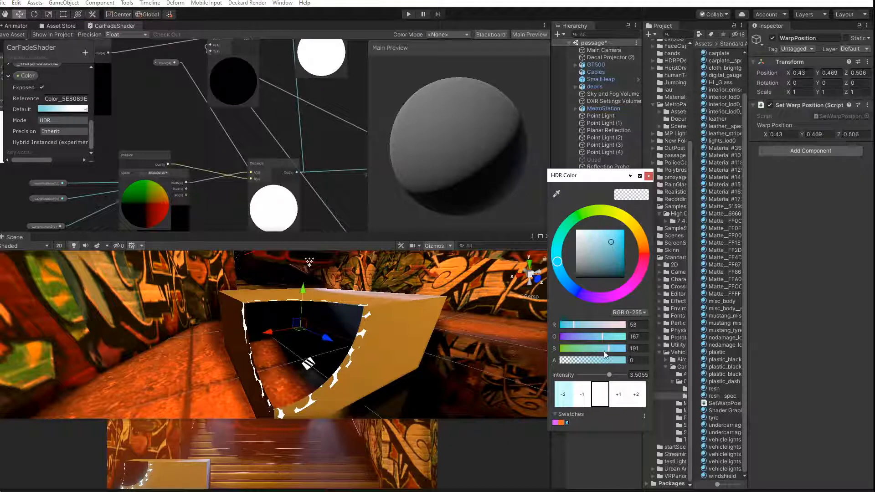
pyautogui.moveTo(609, 374); pyautogui.dragTo(620, 374)
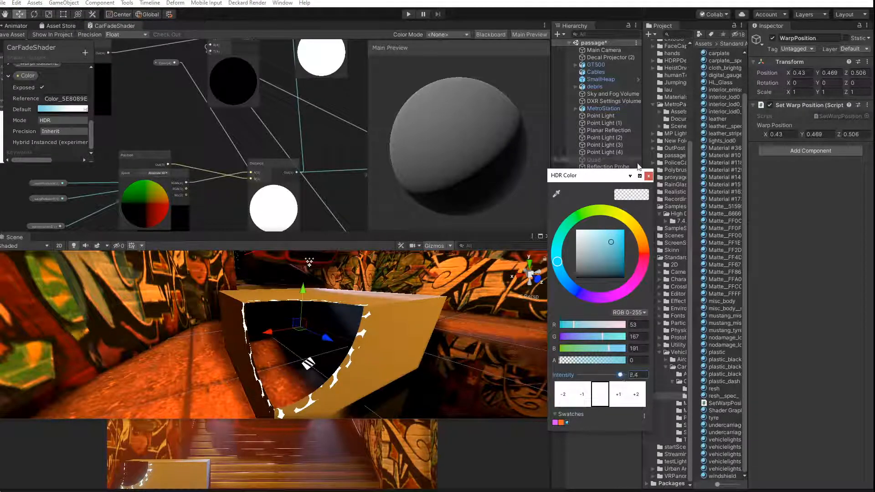
pyautogui.click(648, 176)
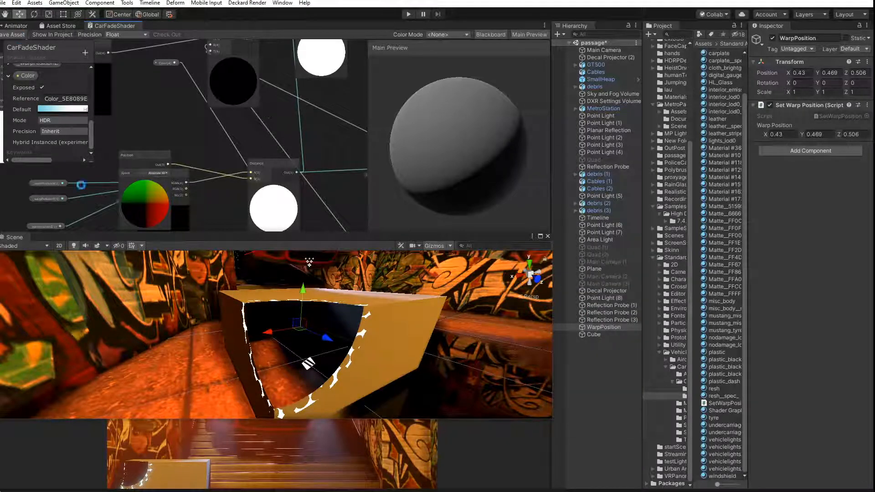
pyautogui.click(214, 418)
pyautogui.moveTo(214, 419); pyautogui.dragTo(213, 407)
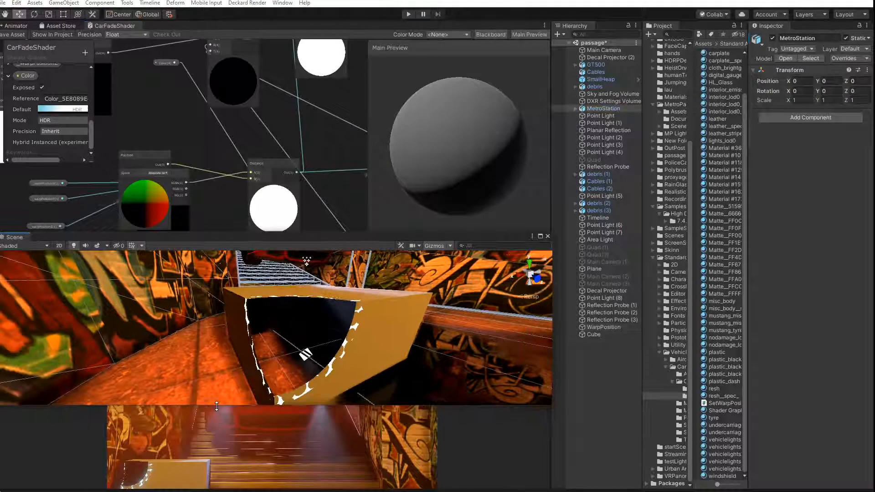
# Set the Voronoi node's Angle Offset to about 15 and its downstream Step node's In value to about 0.6, and save the shader
pyautogui.scroll(-1, 215, 184)
pyautogui.moveTo(214, 185); pyautogui.dragTo(196, 81, button='middle')
pyautogui.scroll(-3, 195, 82)
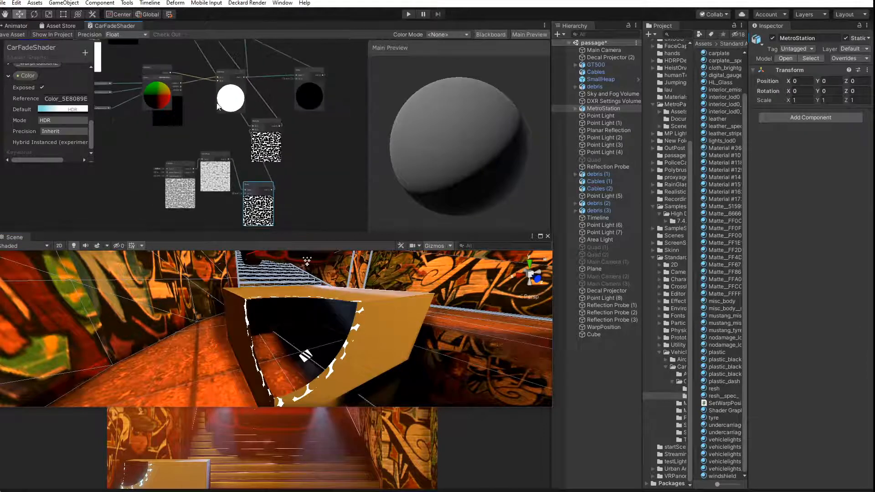
pyautogui.scroll(3, 244, 164)
pyautogui.scroll(2, 243, 162)
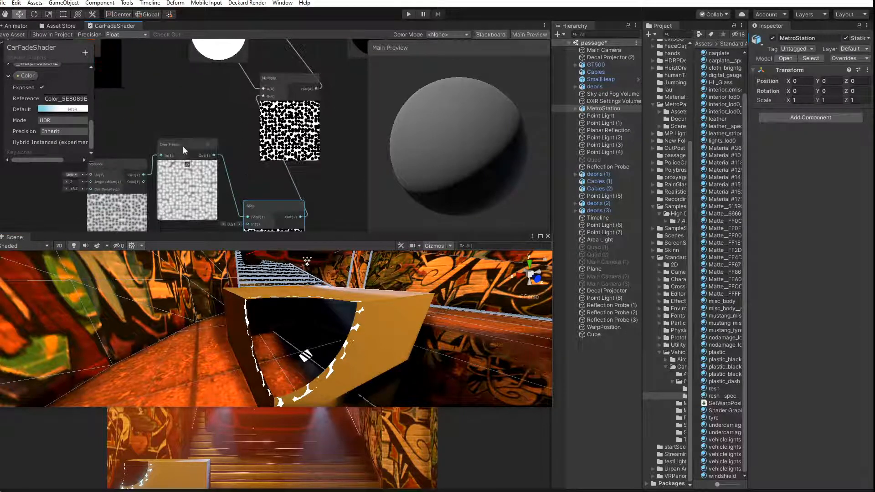
pyautogui.moveTo(182, 146); pyautogui.dragTo(190, 146)
pyautogui.click(118, 162)
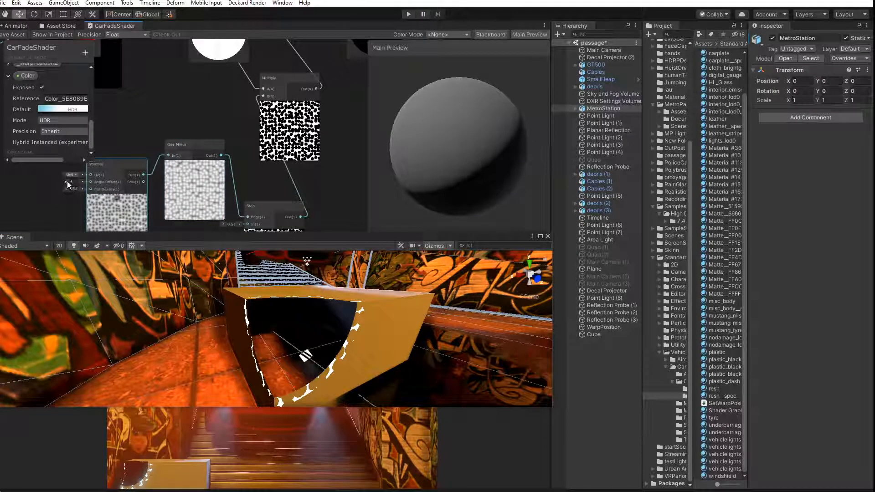
pyautogui.moveTo(70, 181); pyautogui.dragTo(208, 192)
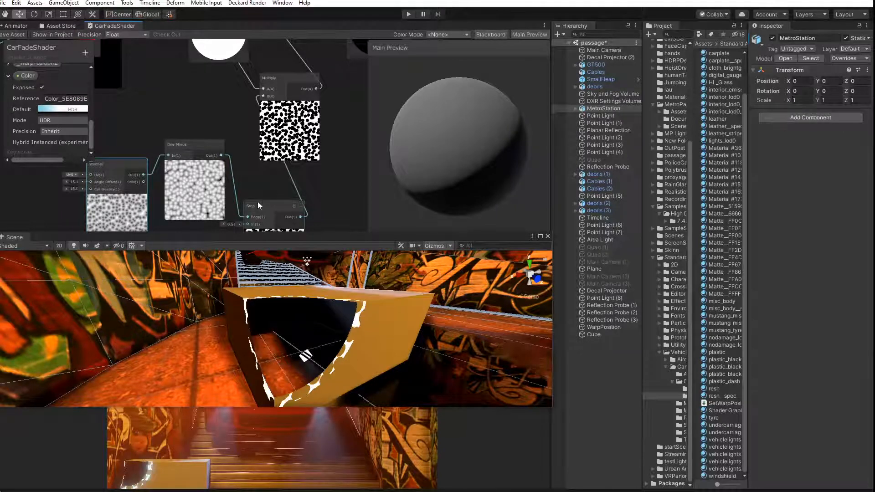
pyautogui.moveTo(263, 206); pyautogui.dragTo(236, 188)
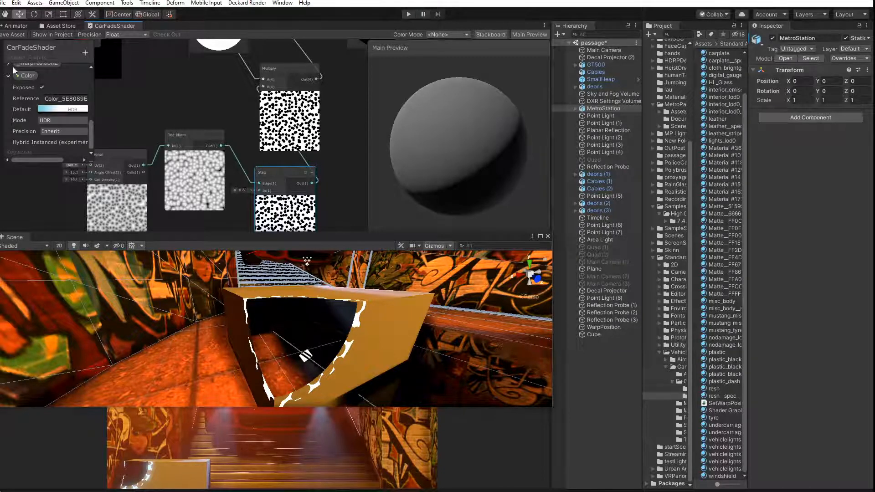
pyautogui.click(7, 34)
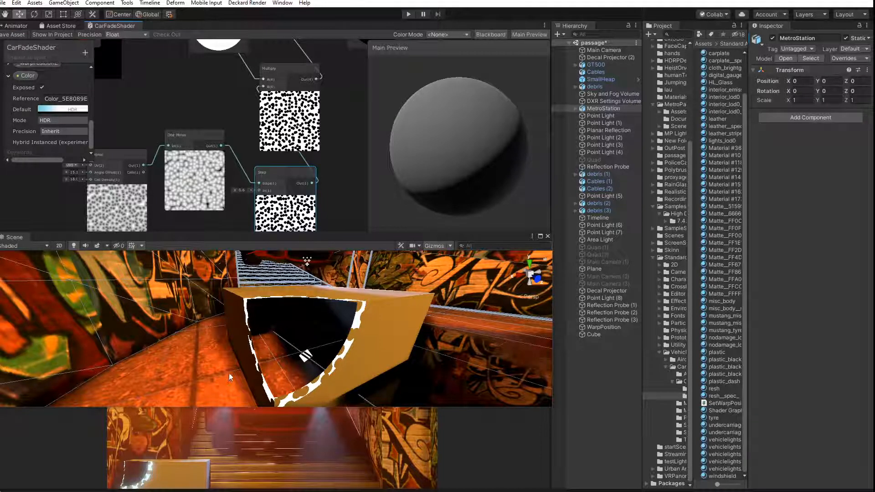
# Move the Lerp node to just above the Step node that is fed by Distance
pyautogui.moveTo(237, 117); pyautogui.dragTo(233, 225, button='middle')
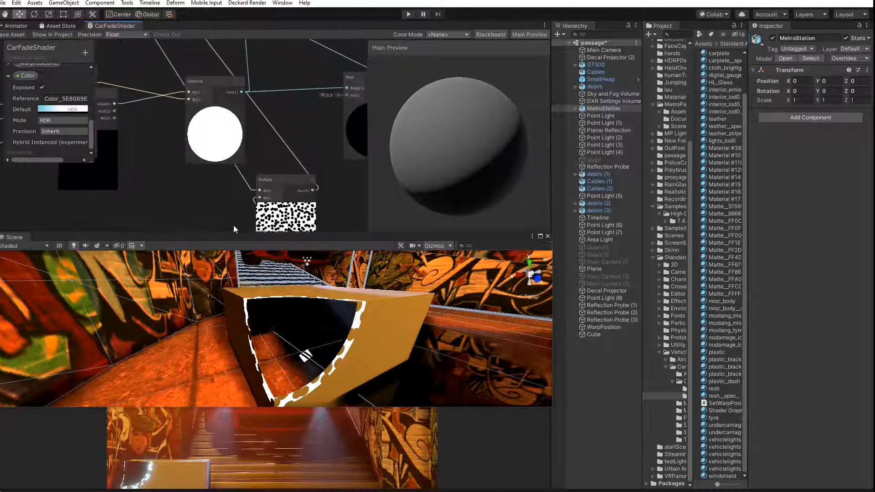
pyautogui.moveTo(239, 108); pyautogui.dragTo(173, 228, button='middle')
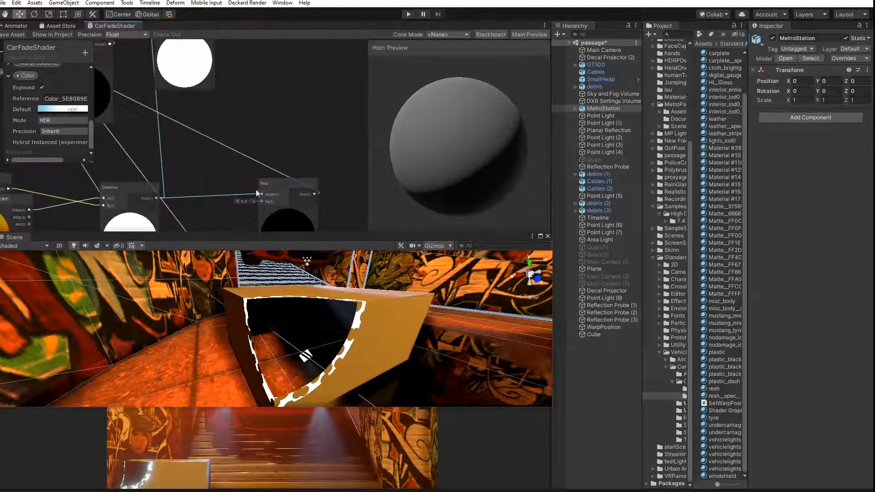
pyautogui.moveTo(186, 174); pyautogui.dragTo(229, 127, button='middle')
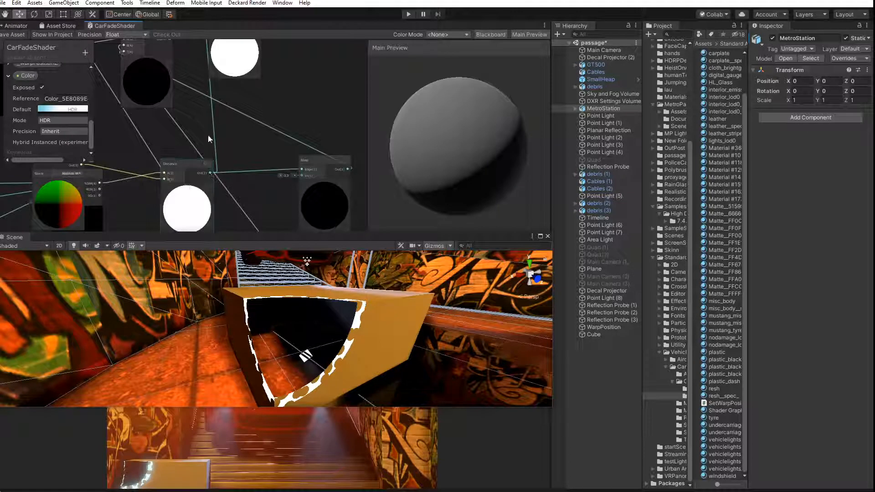
pyautogui.moveTo(208, 135); pyautogui.dragTo(221, 157, button='middle')
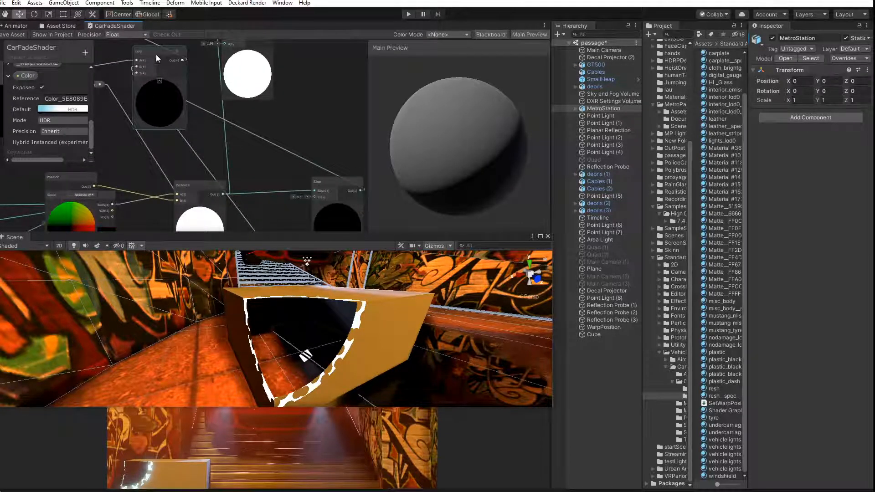
pyautogui.moveTo(156, 53); pyautogui.dragTo(336, 116)
pyautogui.moveTo(241, 177); pyautogui.dragTo(174, 83, button='middle')
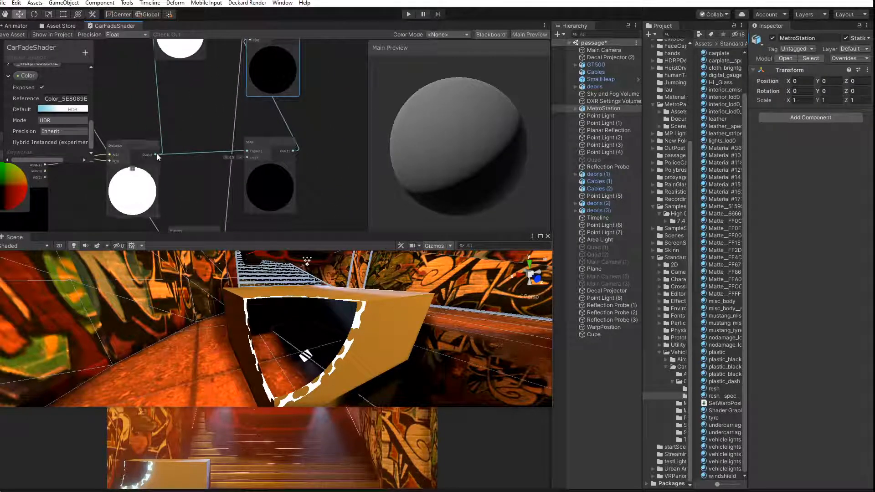
# Feed the Distance output directly into the Lerp node's T input in place of the Step output, and save the shader
pyautogui.moveTo(210, 190); pyautogui.dragTo(190, 230, button='middle')
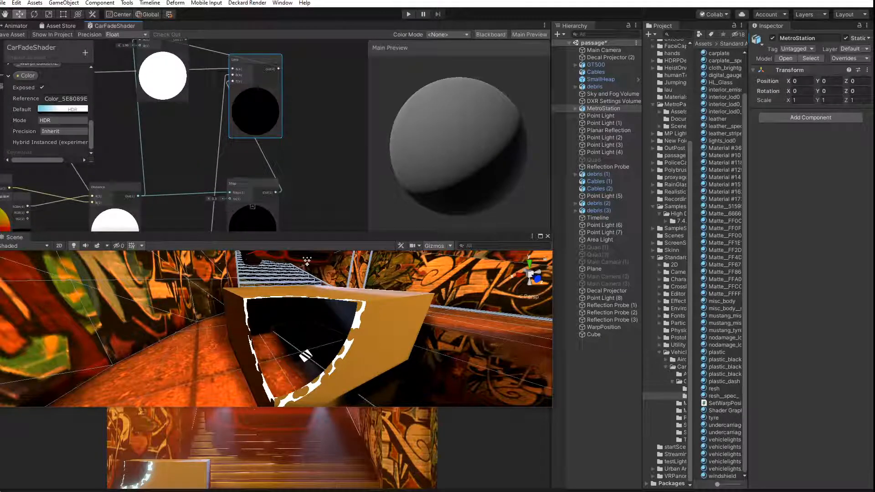
pyautogui.click(218, 192)
pyautogui.moveTo(139, 195); pyautogui.dragTo(232, 111)
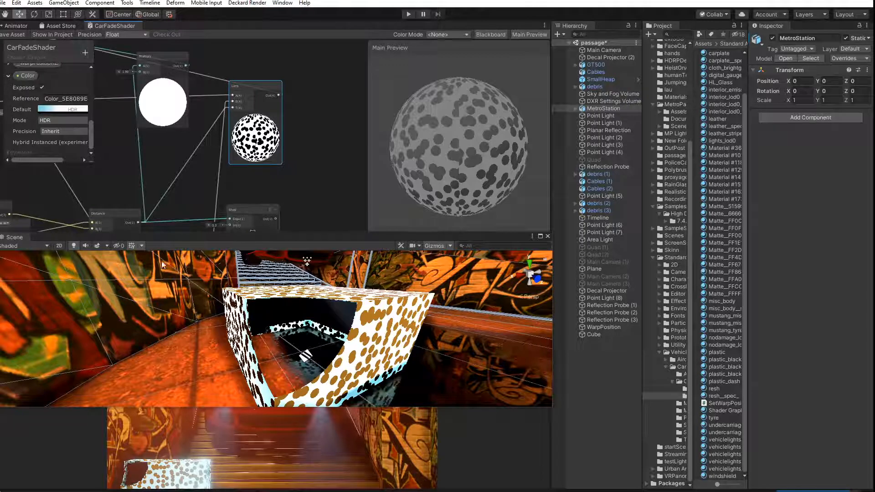
# Add a Multiply node with the Distance output in its A input and feed its result into the Lerp node's T input
pyautogui.moveTo(223, 185); pyautogui.dragTo(225, 143, button='middle')
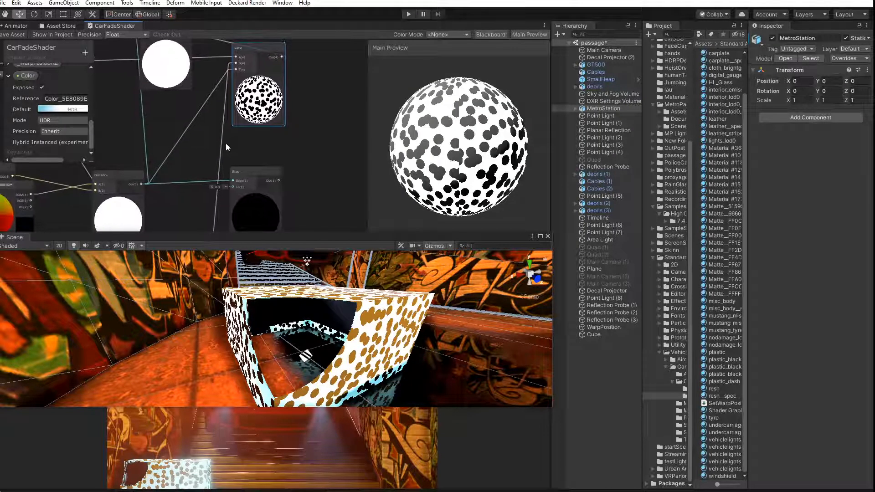
pyautogui.moveTo(187, 163); pyautogui.dragTo(185, 160)
pyautogui.write('mul')
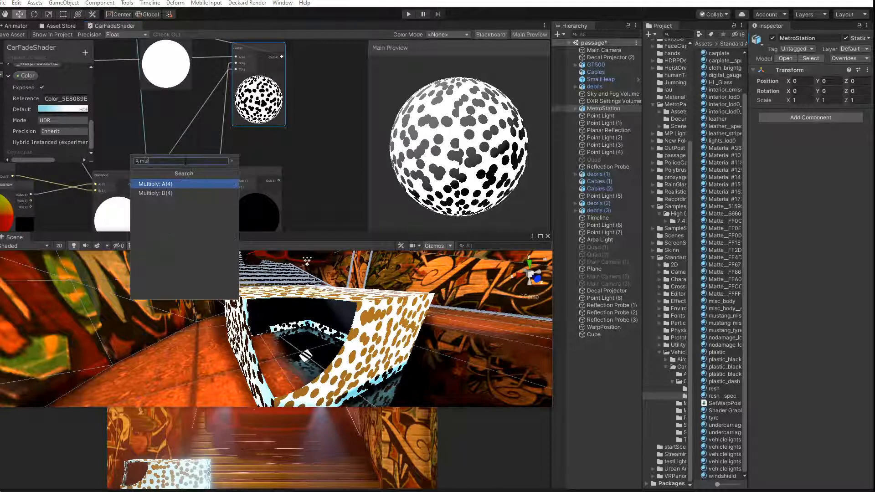
pyautogui.write('tiply')
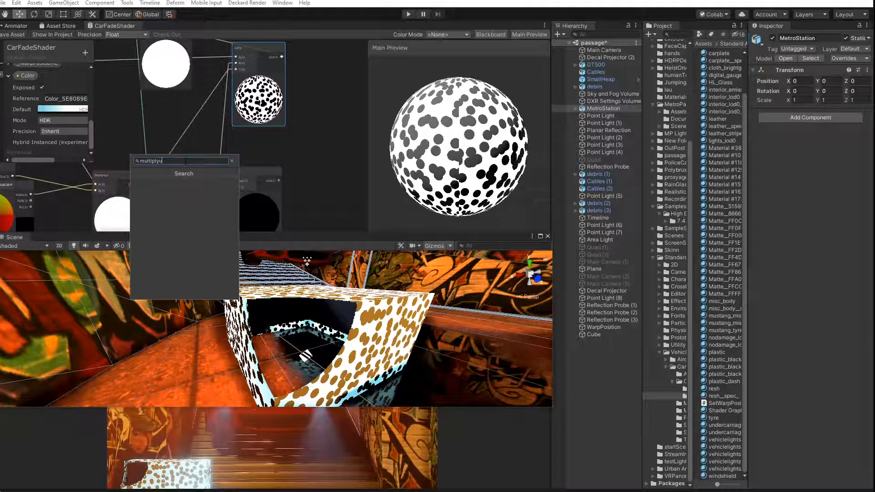
pyautogui.click(172, 185)
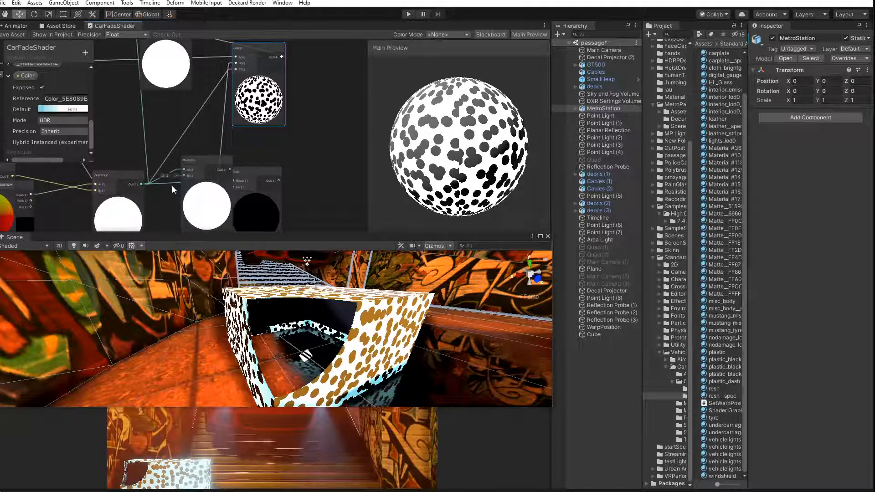
pyautogui.moveTo(205, 161); pyautogui.dragTo(234, 105)
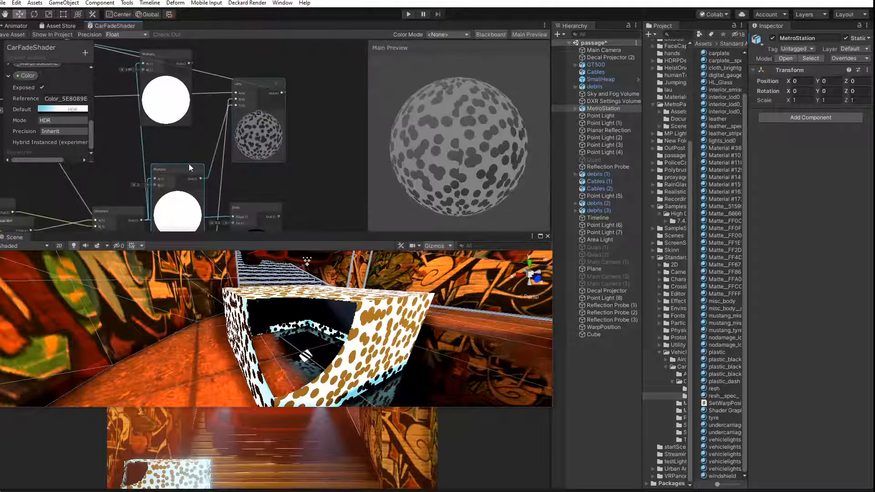
# Reposition the new Multiply node and try lower values for its B input, saving the shader to compare the glow
pyautogui.moveTo(174, 170); pyautogui.dragTo(148, 170)
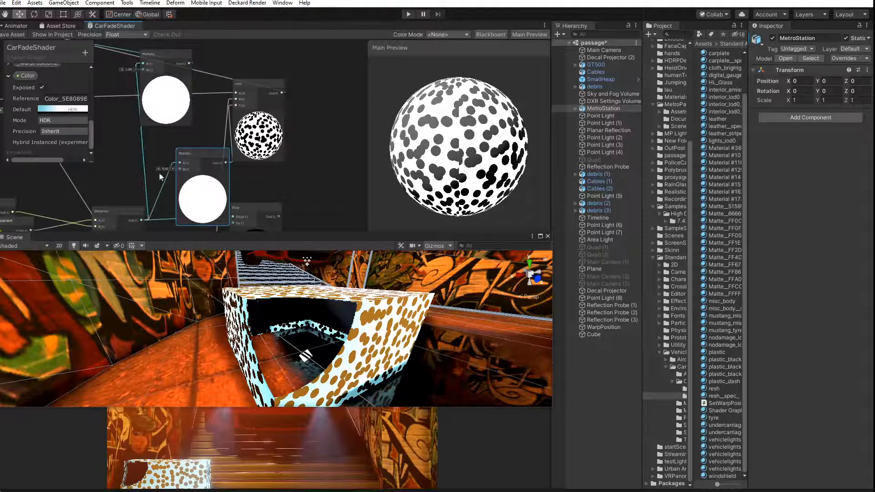
pyautogui.moveTo(157, 168); pyautogui.dragTo(136, 168)
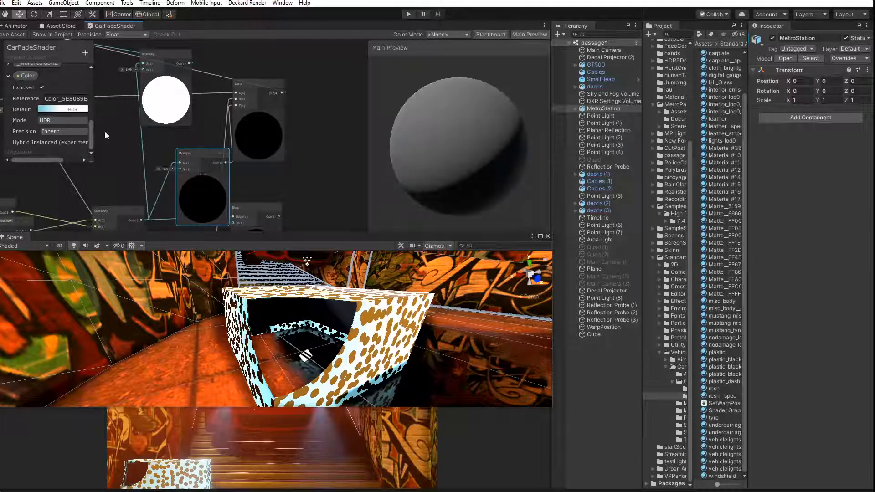
pyautogui.click(21, 36)
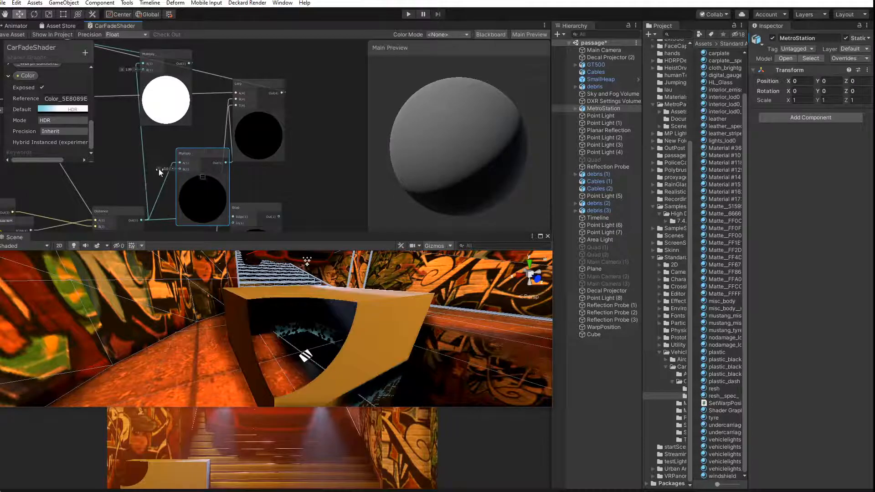
pyautogui.moveTo(158, 169); pyautogui.dragTo(160, 169)
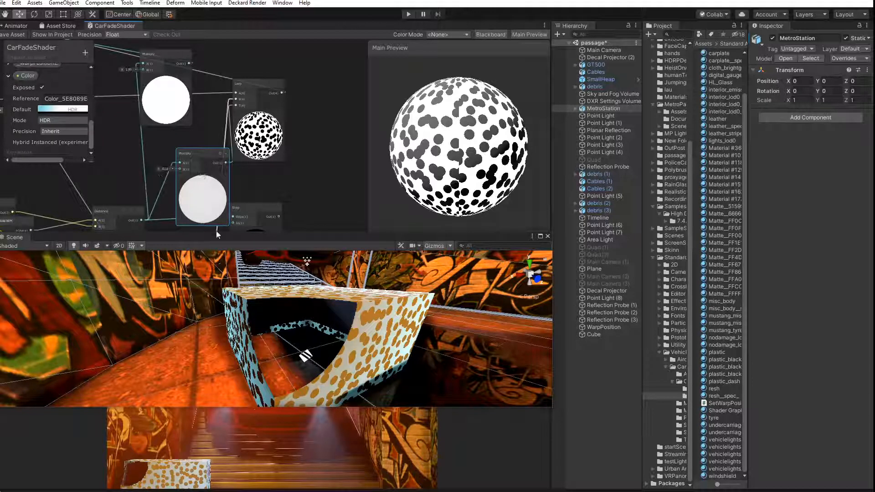
# Add a One Minus node after the new Multiply node, connect it to the Lerp node's T input, and save the shader
pyautogui.moveTo(190, 152); pyautogui.dragTo(225, 182)
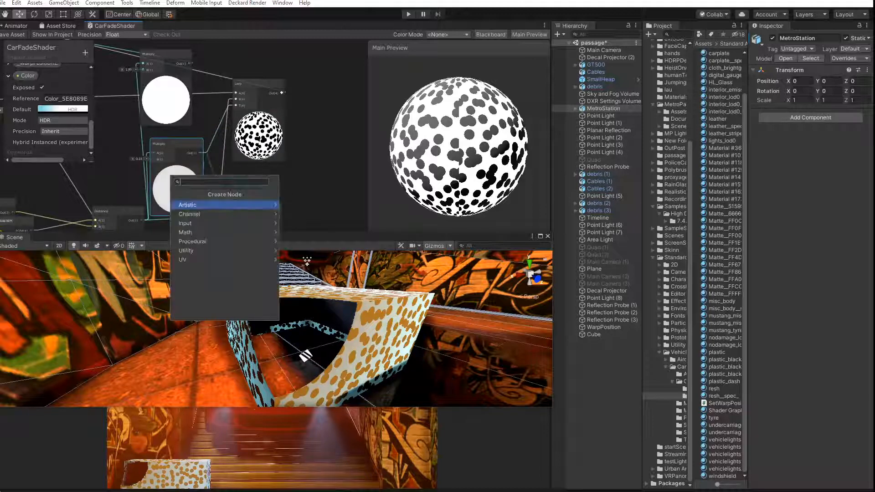
pyautogui.write('sine')
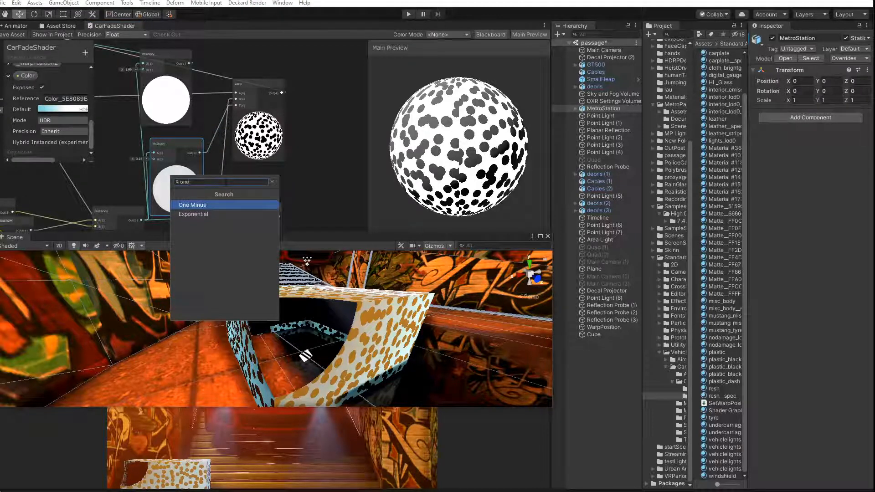
pyautogui.press('Return')
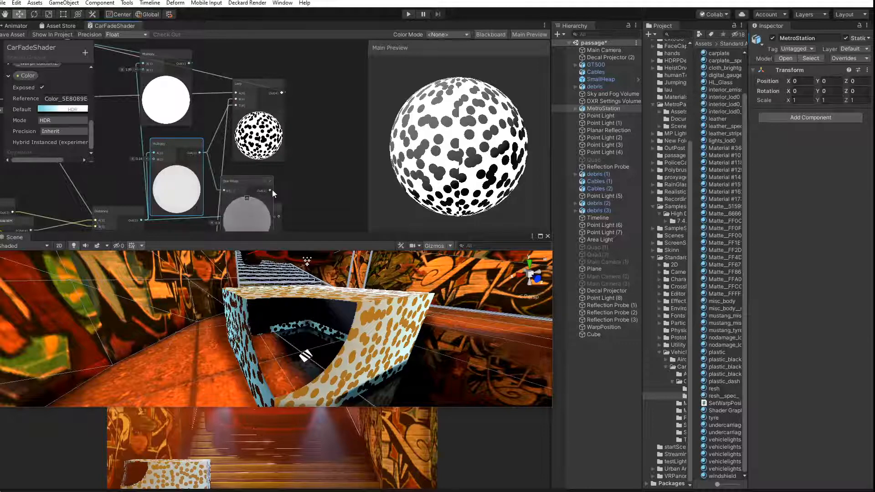
pyautogui.moveTo(274, 190); pyautogui.dragTo(236, 105)
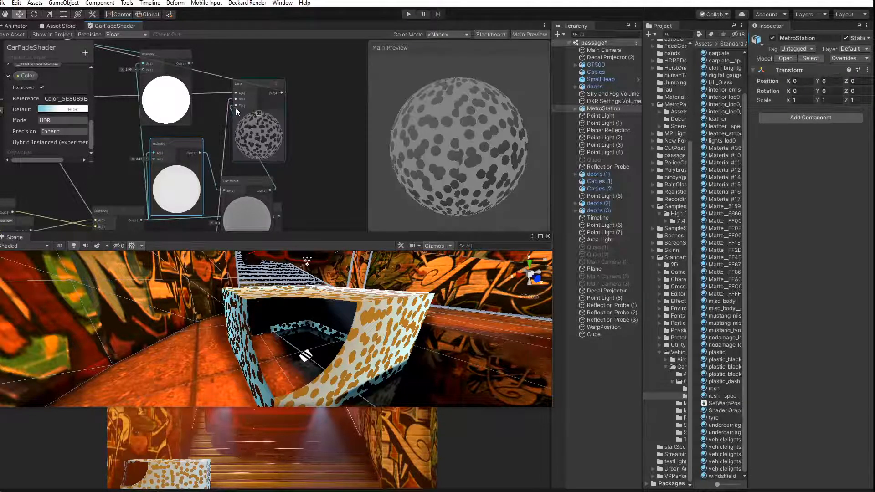
pyautogui.click(14, 35)
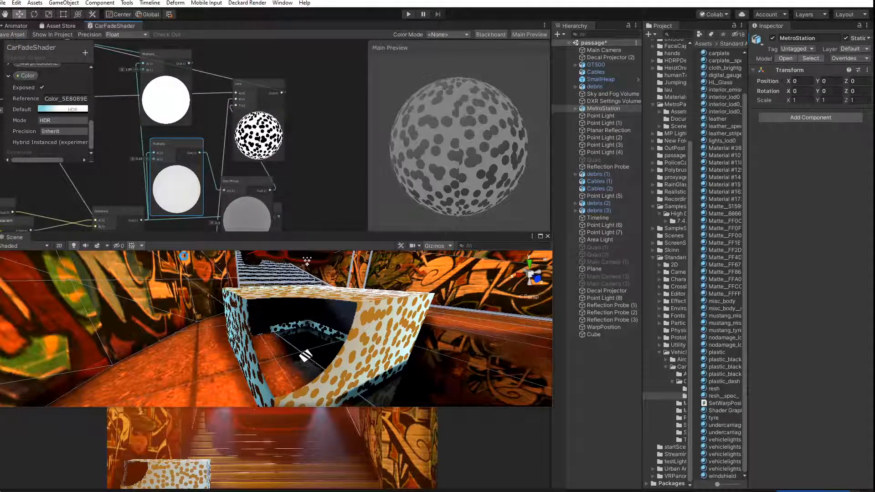
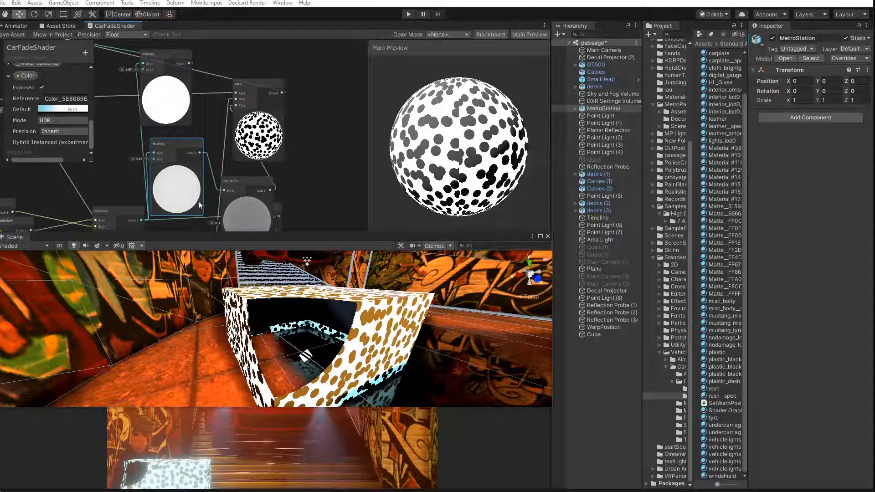
# Raise the B value of the Multiply node before One Minus in several passes to narrow the glow towards the cutout edge, saving each time
pyautogui.moveTo(208, 169); pyautogui.dragTo(239, 163, button='middle')
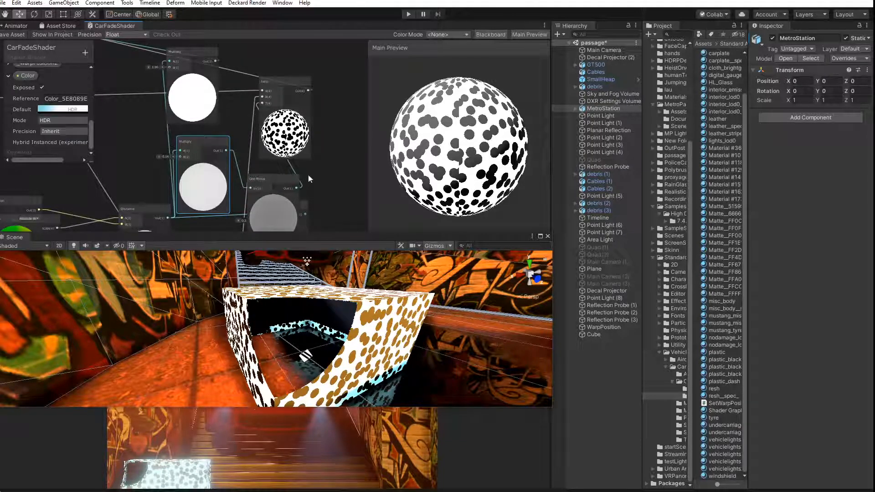
pyautogui.moveTo(205, 142); pyautogui.dragTo(117, 108)
pyautogui.click(17, 35)
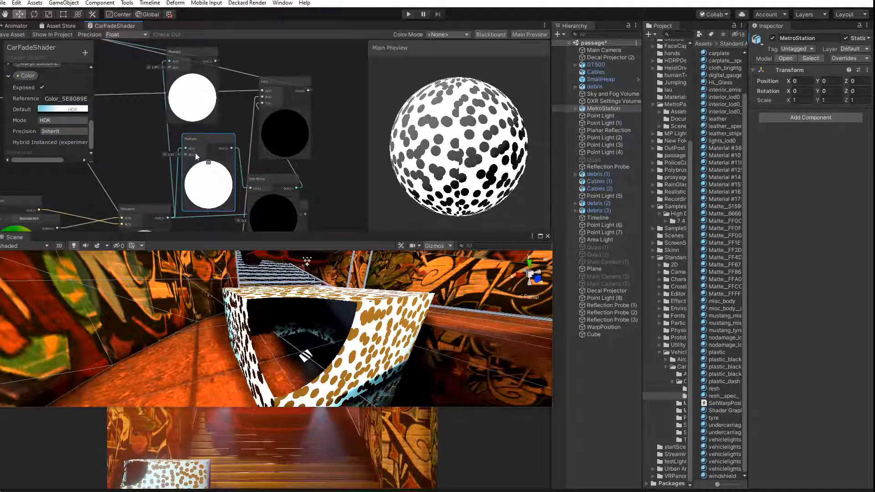
pyautogui.moveTo(164, 154); pyautogui.dragTo(176, 156)
pyautogui.click(16, 34)
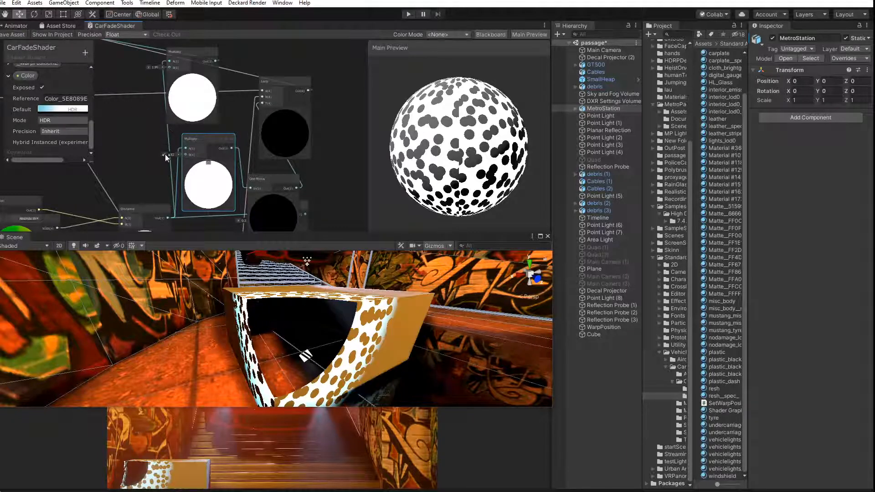
pyautogui.moveTo(166, 154); pyautogui.dragTo(171, 155)
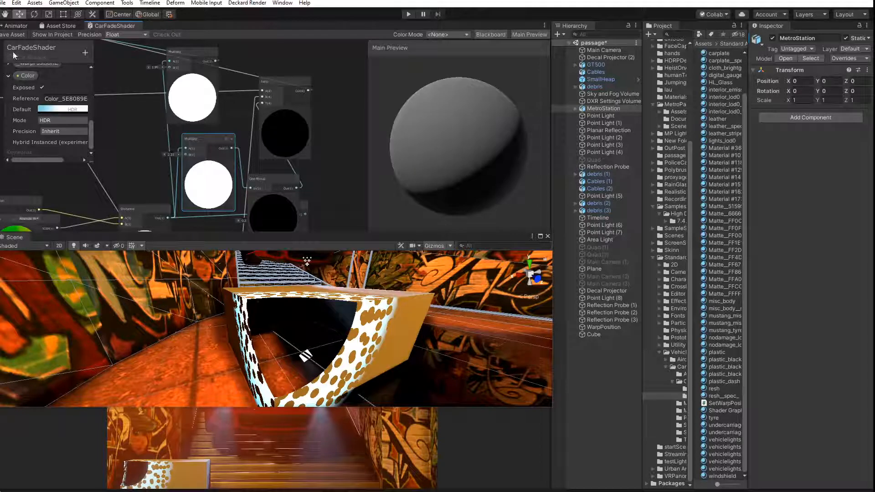
pyautogui.click(10, 34)
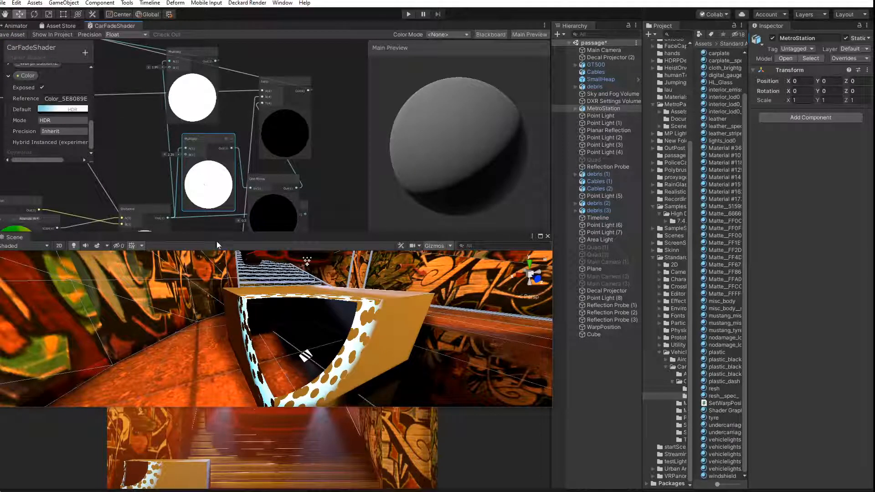
pyautogui.moveTo(156, 167); pyautogui.dragTo(127, 106, button='middle')
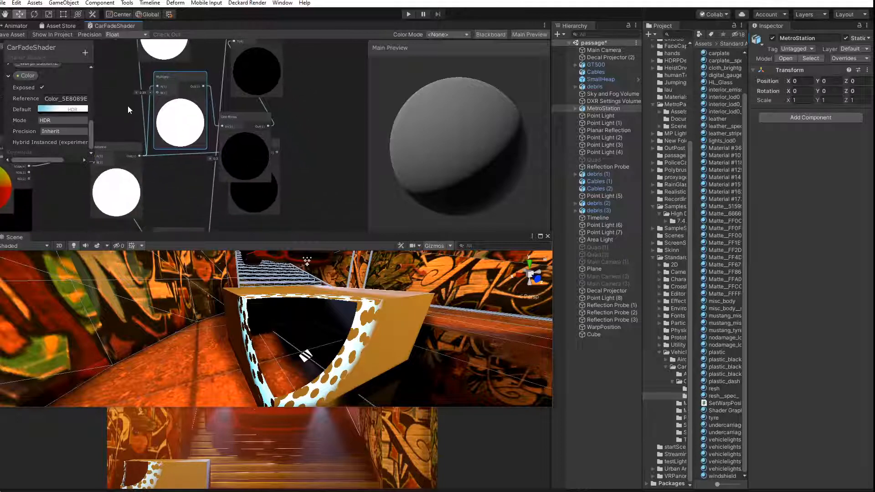
pyautogui.moveTo(170, 82); pyautogui.dragTo(110, 86)
pyautogui.click(7, 37)
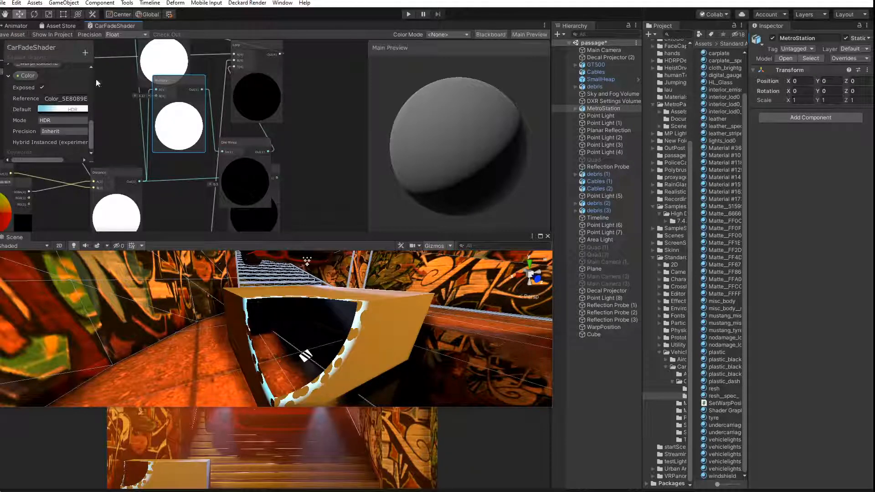
# Move the Voronoi branch's Multiply and Step nodes to open a gap between the One Minus and Step nodes
pyautogui.moveTo(204, 175); pyautogui.dragTo(206, 108, button='middle')
pyautogui.moveTo(190, 187); pyautogui.dragTo(199, 171)
pyautogui.moveTo(157, 185); pyautogui.dragTo(217, 112, button='middle')
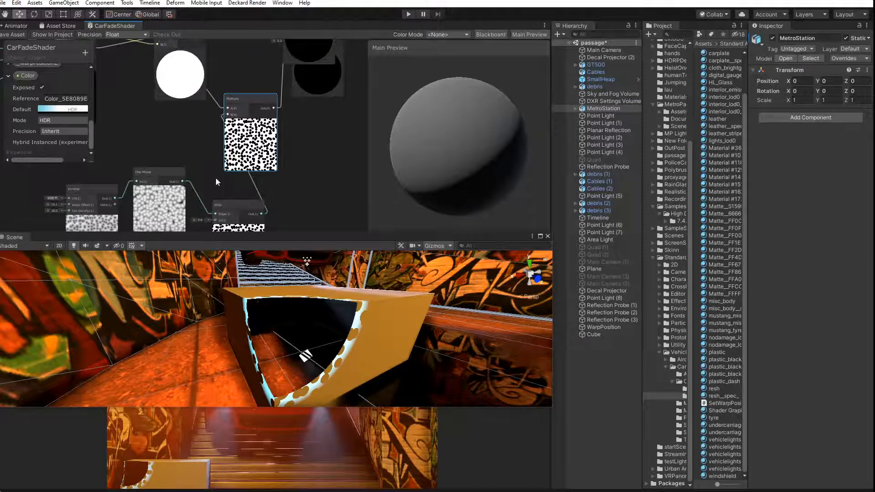
pyautogui.moveTo(225, 209); pyautogui.dragTo(297, 179)
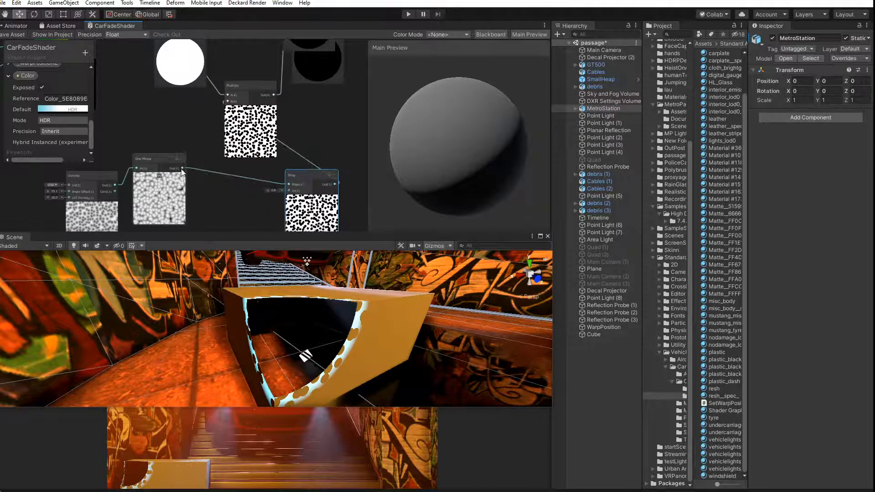
# Add a Gradient Noise node below the Voronoi branch's One Minus node
pyautogui.moveTo(175, 206); pyautogui.dragTo(192, 114, button='middle')
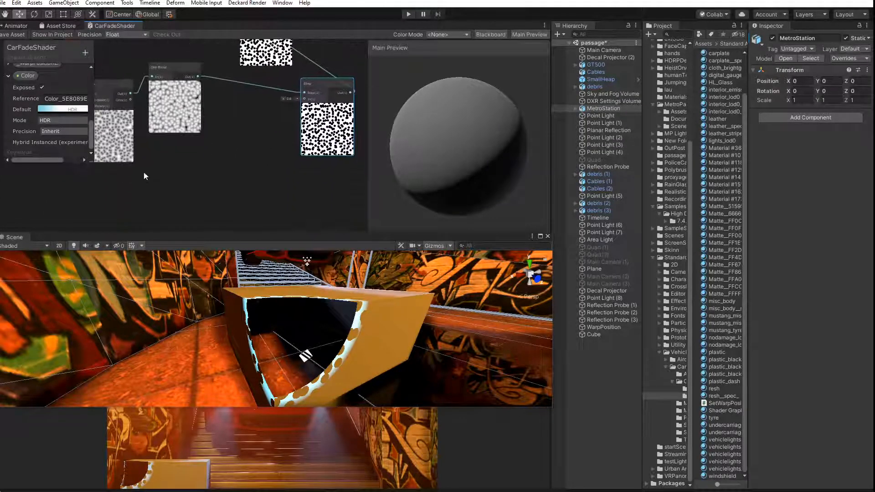
pyautogui.rightClick(144, 174)
pyautogui.click(204, 178)
pyautogui.write('noise')
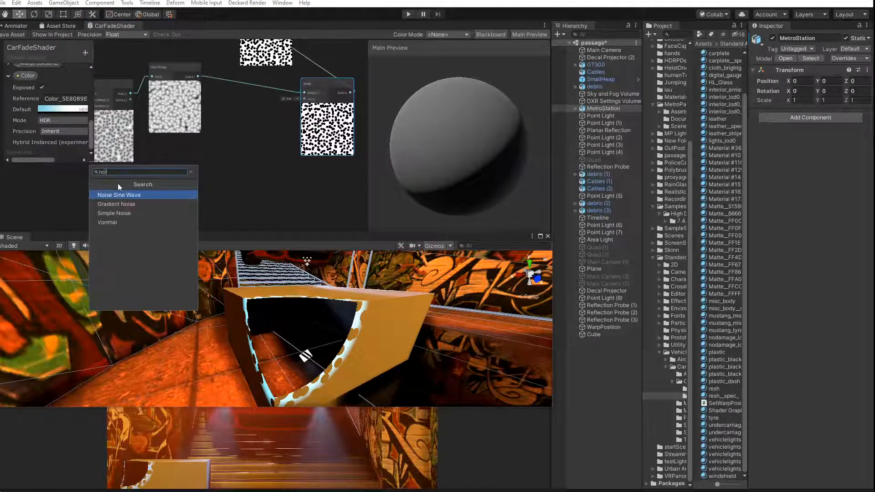
pyautogui.click(132, 205)
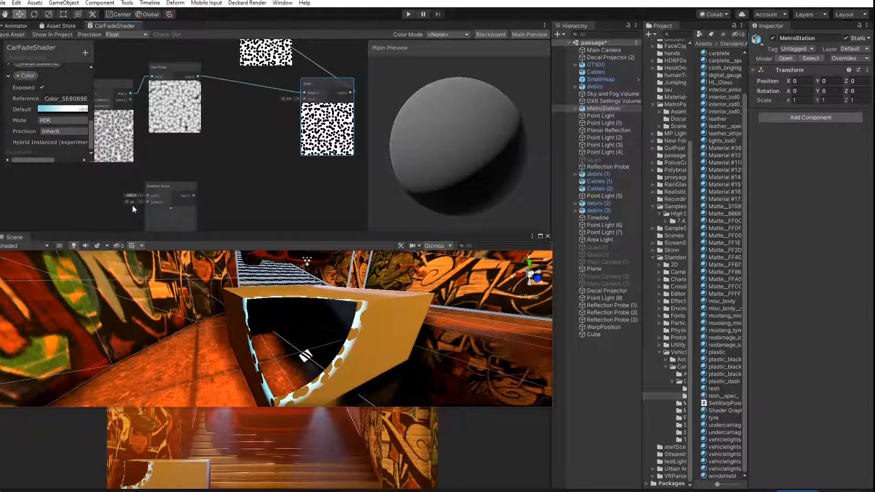
# Multiply the Gradient Noise with the Voronoi's One Minus output in a new Multiply node feeding the Step node's Edge input
pyautogui.moveTo(199, 187); pyautogui.dragTo(218, 146)
pyautogui.write('multip')
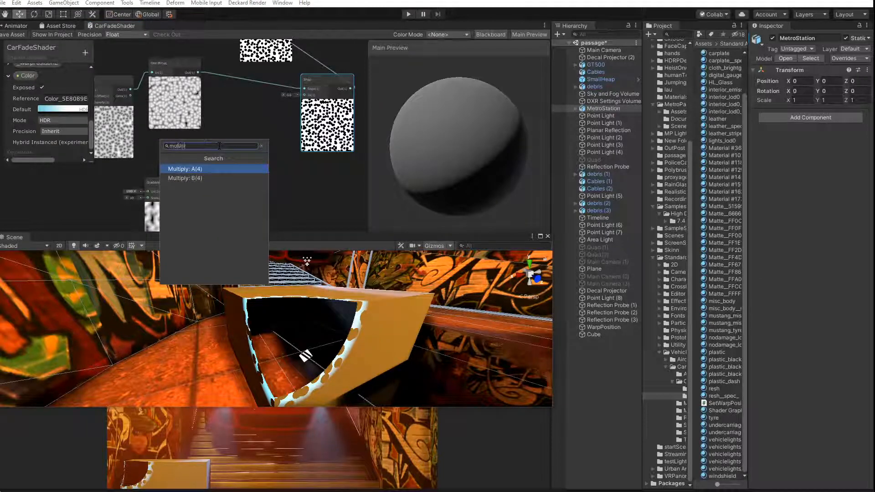
pyautogui.click(197, 177)
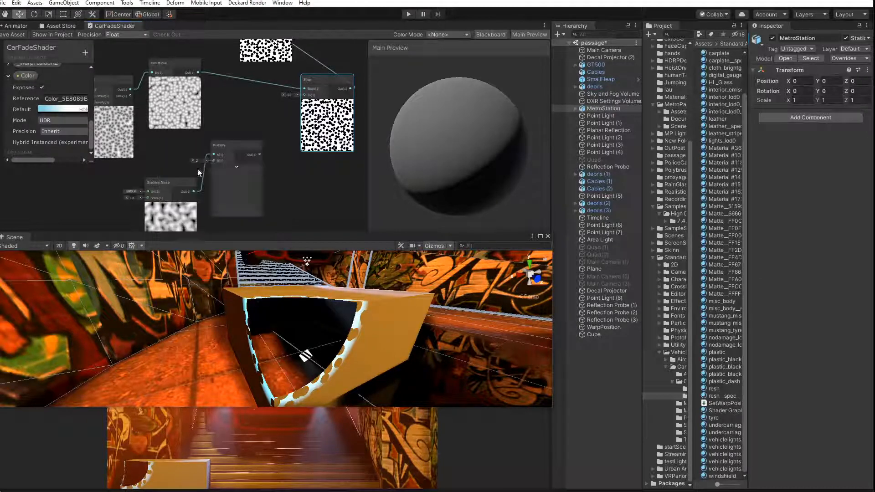
pyautogui.moveTo(197, 72); pyautogui.dragTo(304, 94)
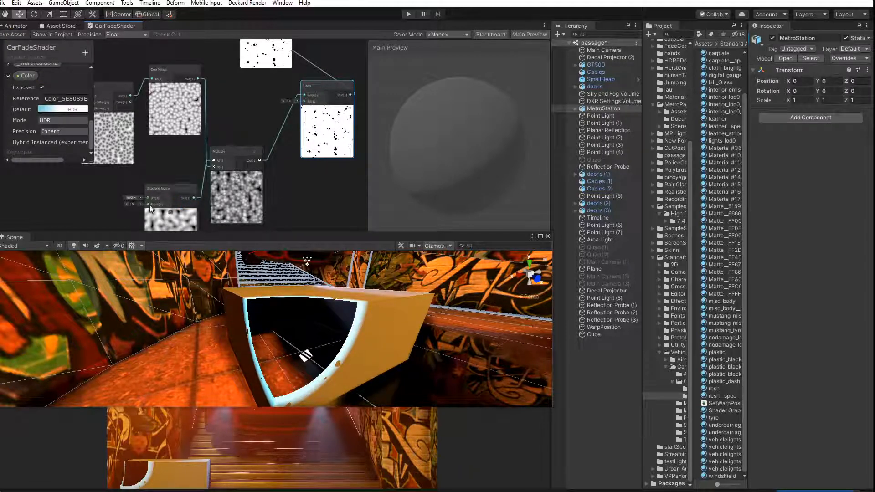
pyautogui.moveTo(166, 188); pyautogui.dragTo(168, 163)
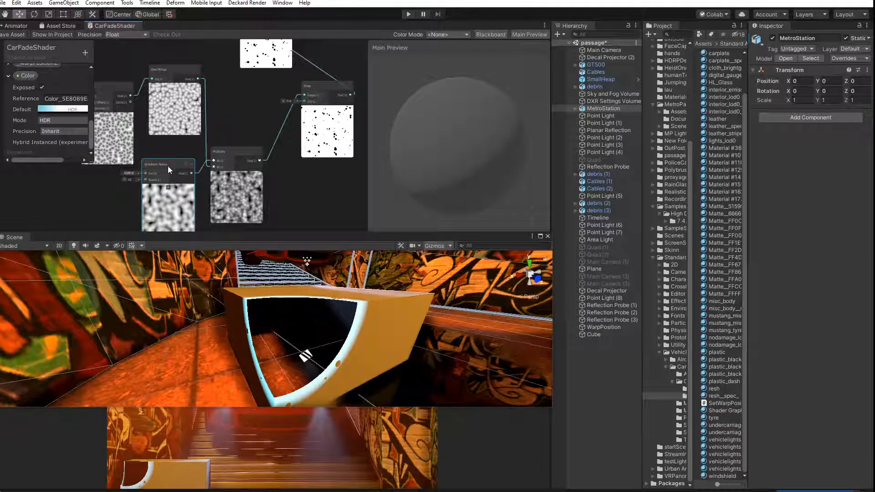
# Move the Lerp node farther away from the two Multiply nodes to make room before its inputs
pyautogui.moveTo(287, 155); pyautogui.dragTo(257, 303, button='middle')
pyautogui.moveTo(216, 122); pyautogui.dragTo(217, 236, button='middle')
pyautogui.moveTo(222, 179); pyautogui.dragTo(195, 231, button='middle')
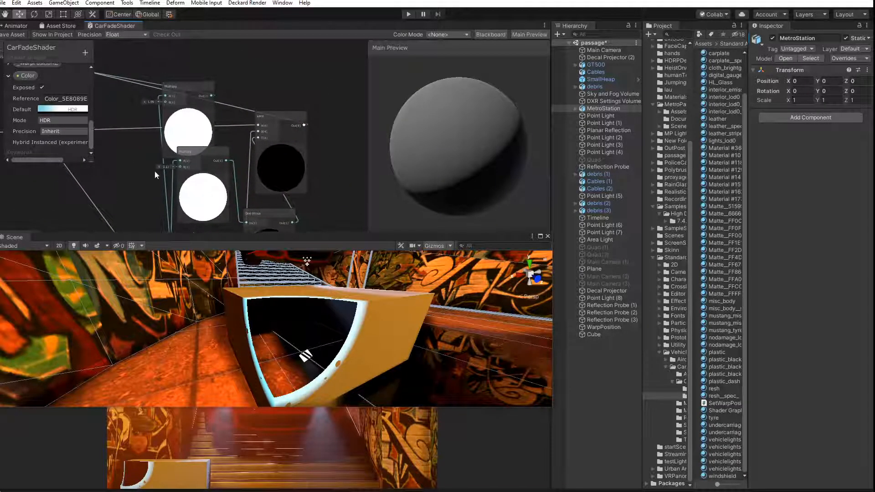
pyautogui.moveTo(154, 171); pyautogui.dragTo(203, 55, button='middle')
pyautogui.moveTo(204, 100); pyautogui.dragTo(191, 242, button='middle')
pyautogui.click(219, 116)
pyautogui.moveTo(146, 154); pyautogui.dragTo(332, 186, button='middle')
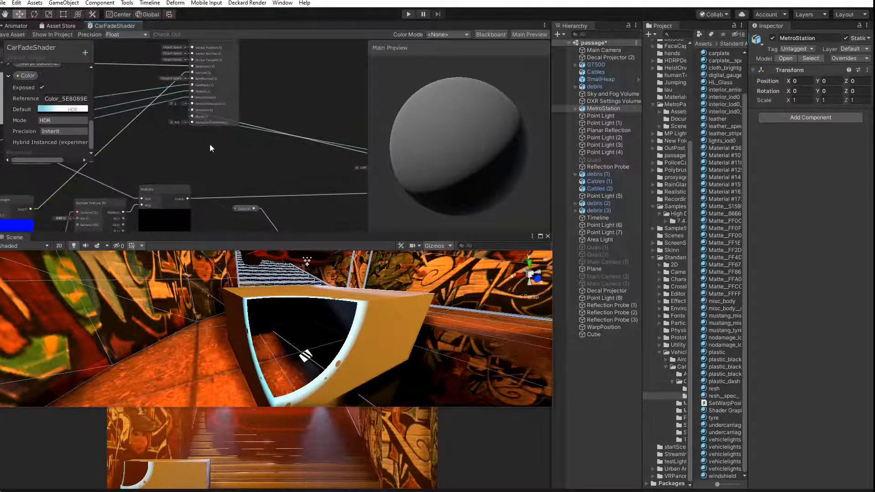
pyautogui.moveTo(210, 144); pyautogui.dragTo(95, 138, button='middle')
pyautogui.moveTo(249, 156); pyautogui.dragTo(101, 121, button='middle')
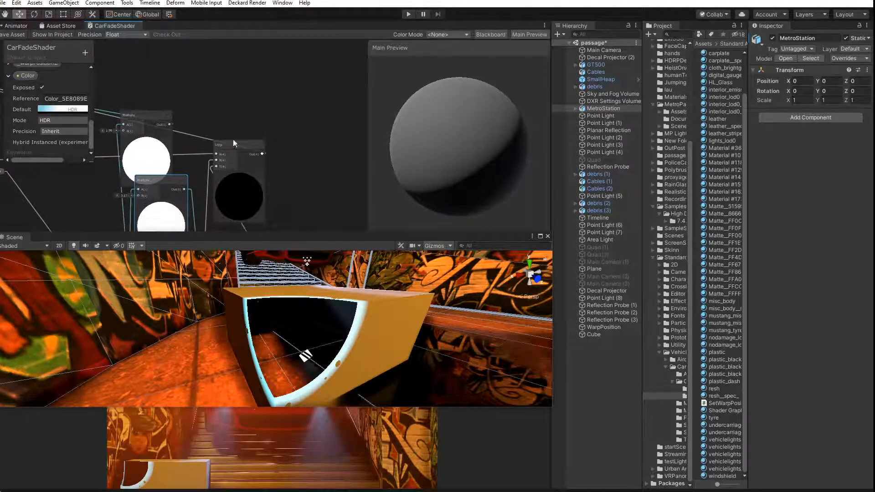
pyautogui.moveTo(234, 144); pyautogui.dragTo(323, 146)
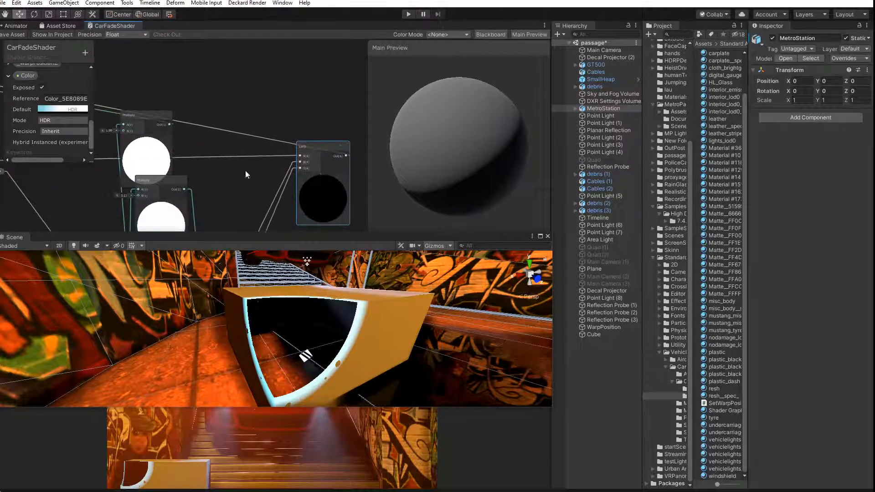
# Move the WarpPosition object along the Z axis to a Z position of 0.478
pyautogui.moveTo(246, 173); pyautogui.dragTo(264, 48, button='middle')
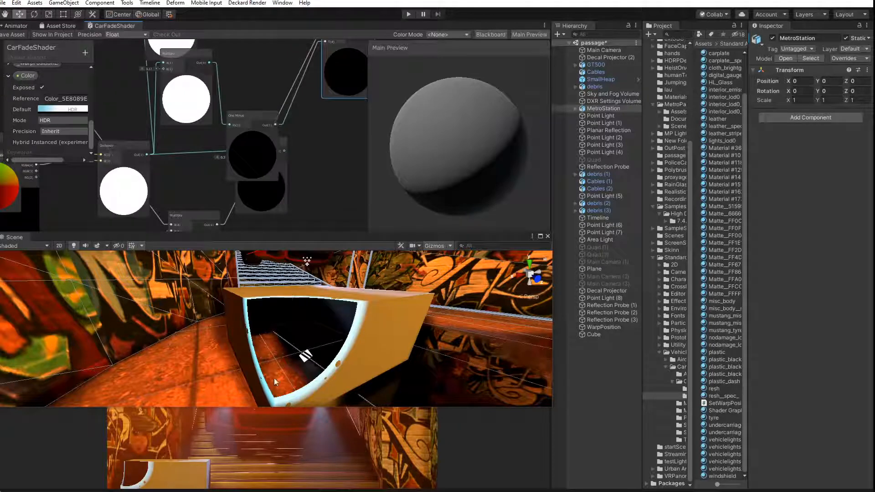
pyautogui.click(598, 326)
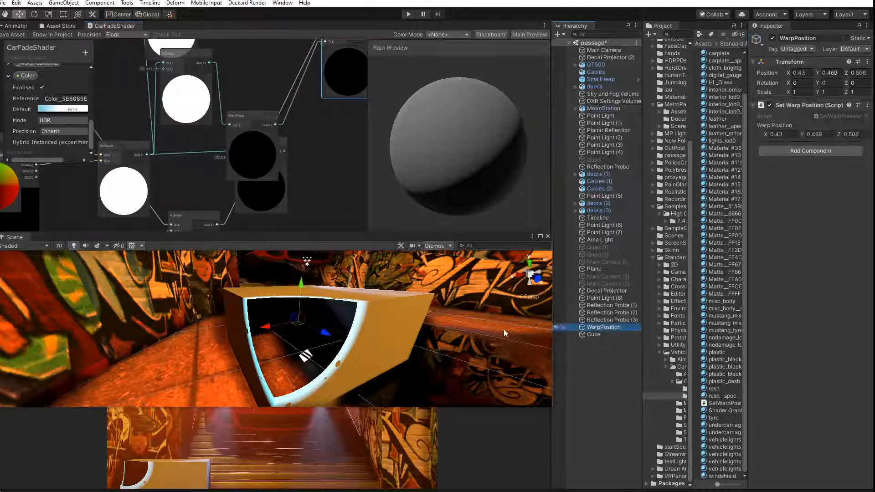
pyautogui.moveTo(335, 342)
pyautogui.mouseDown()
pyautogui.moveTo(354, 348)
pyautogui.moveTo(264, 287)
pyautogui.moveTo(320, 339)
pyautogui.mouseUp()
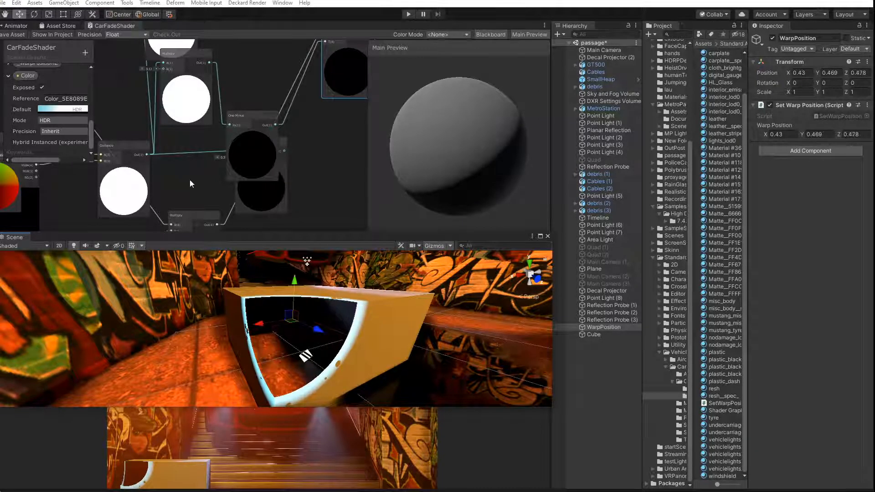
# Rearrange the One Minus node and its Multiply node so they sit in line before the Lerp node
pyautogui.scroll(-4, 199, 149)
pyautogui.scroll(3, 177, 136)
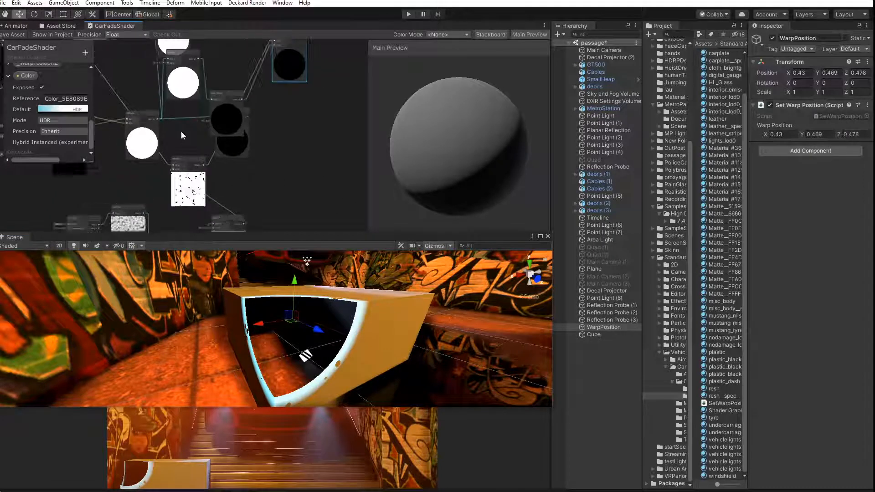
pyautogui.moveTo(236, 94); pyautogui.dragTo(217, 149, button='middle')
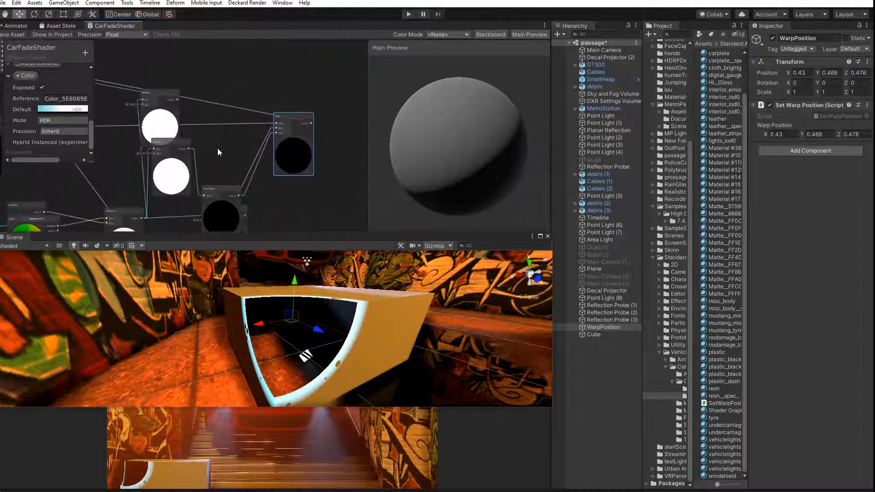
pyautogui.moveTo(217, 186); pyautogui.dragTo(221, 146)
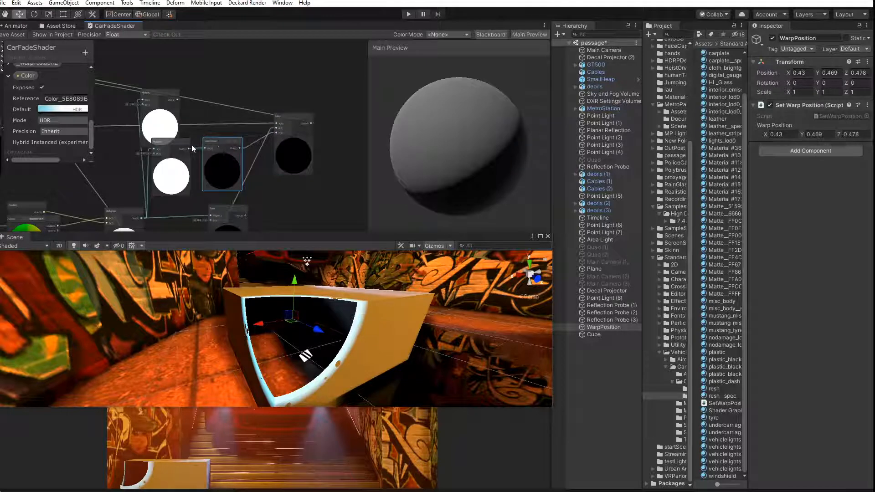
pyautogui.moveTo(173, 142); pyautogui.dragTo(176, 153)
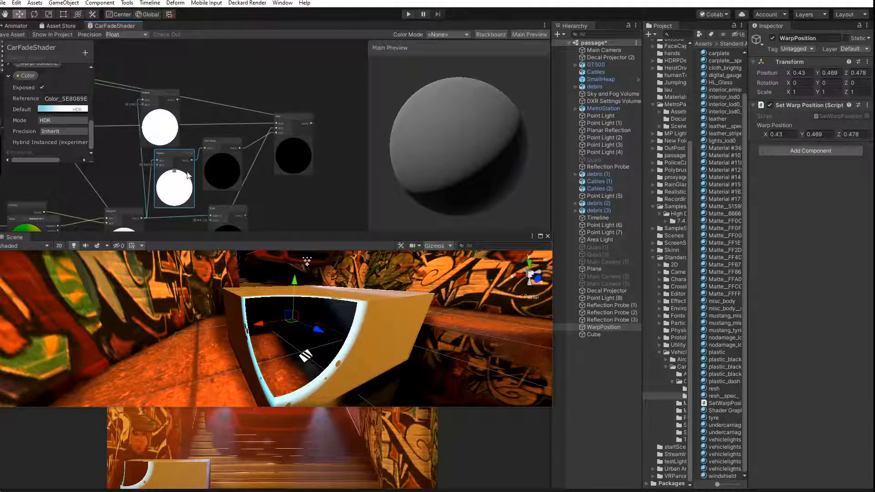
# Tune the B factor of the Multiply feeding the One Minus node to about 2.2, saving the shader to test each edge width
pyautogui.scroll(4, 182, 160)
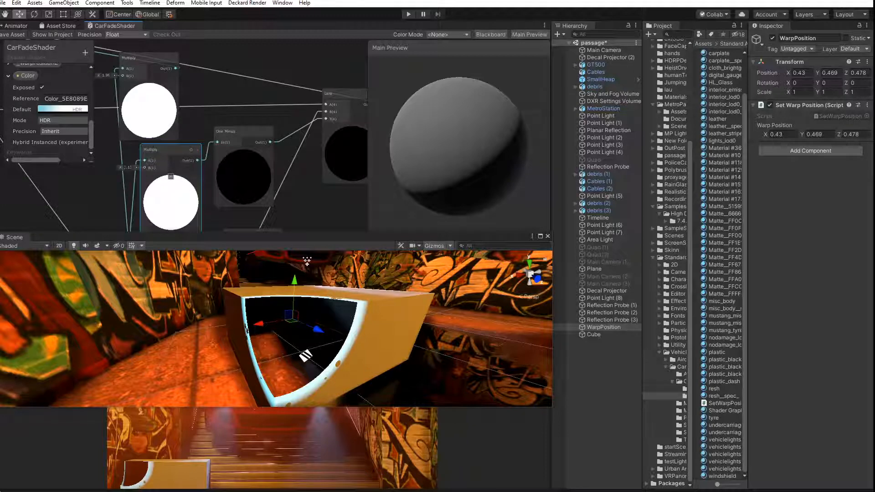
pyautogui.moveTo(148, 169); pyautogui.dragTo(334, 182)
pyautogui.click(8, 36)
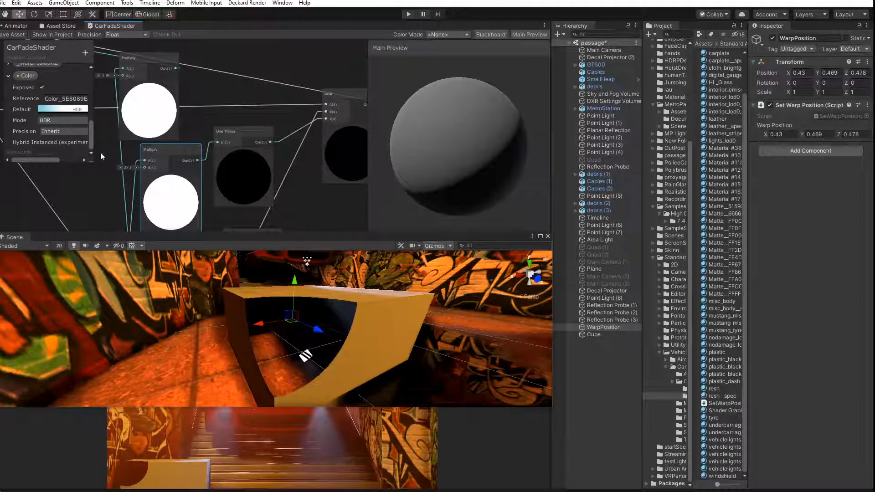
pyautogui.moveTo(119, 167); pyautogui.dragTo(52, 168)
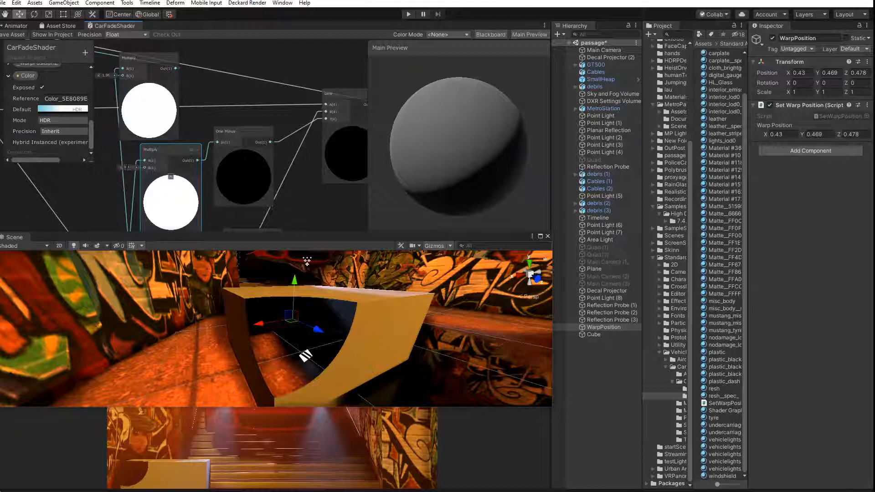
pyautogui.moveTo(128, 168); pyautogui.dragTo(109, 150)
pyautogui.click(13, 34)
pyautogui.moveTo(122, 170); pyautogui.dragTo(141, 170)
pyautogui.click(18, 34)
pyautogui.moveTo(120, 167); pyautogui.dragTo(90, 167)
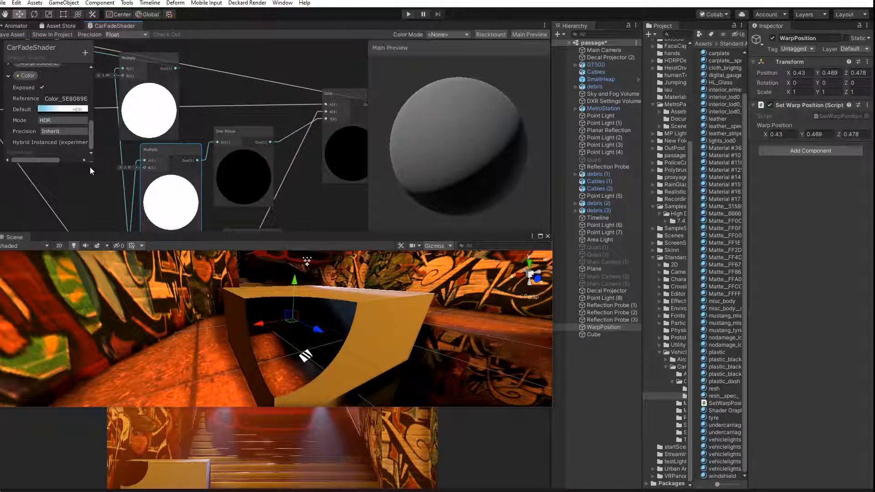
pyautogui.click(21, 35)
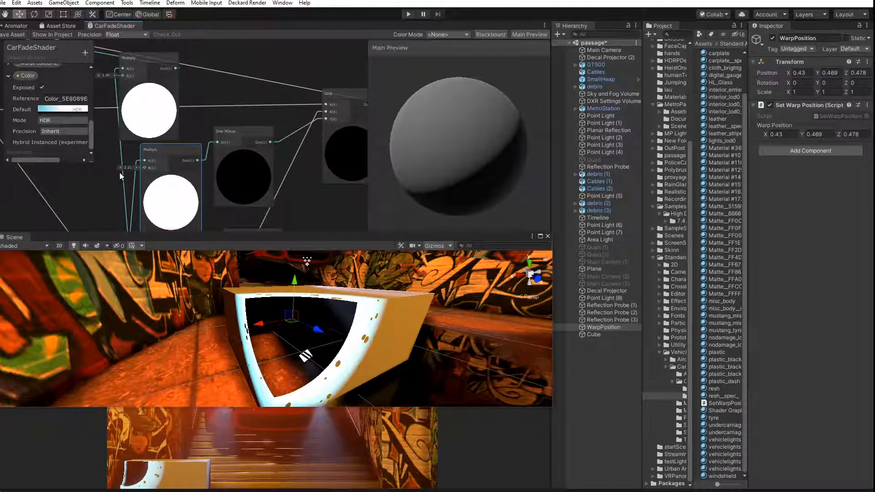
# Spread out the Step, One Minus and Multiply nodes below the Lerp node
pyautogui.moveTo(214, 182); pyautogui.dragTo(181, 203, button='middle')
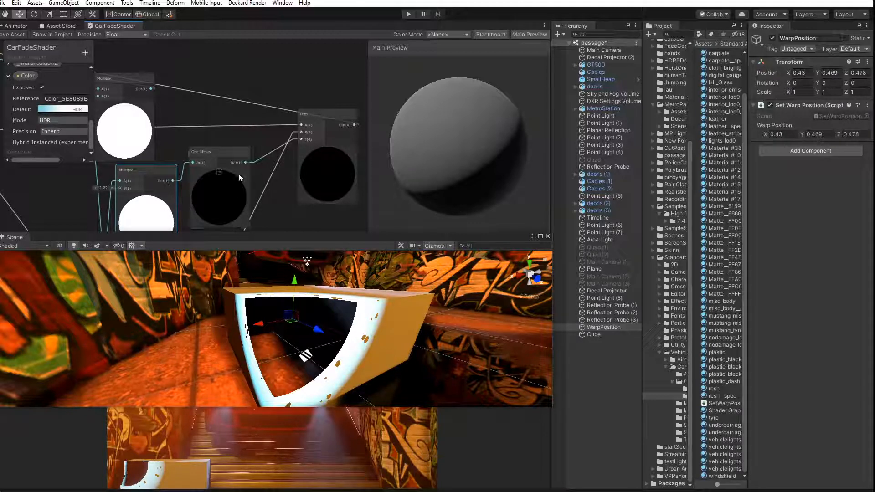
pyautogui.click(280, 195)
pyautogui.moveTo(282, 198); pyautogui.dragTo(277, 205, button='middle')
pyautogui.moveTo(255, 335); pyautogui.dragTo(224, 329, button='right')
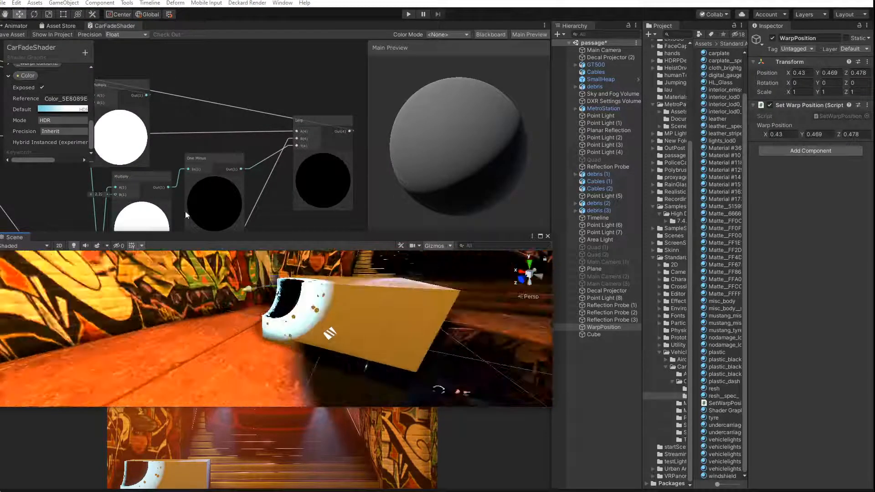
pyautogui.moveTo(232, 140); pyautogui.dragTo(84, 132, button='middle')
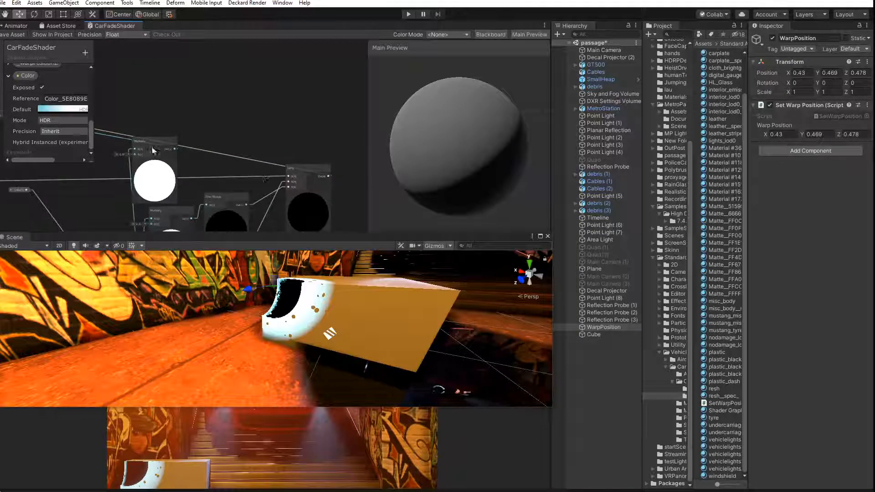
pyautogui.moveTo(264, 179); pyautogui.dragTo(217, 54, button='middle')
pyautogui.scroll(2, 251, 179)
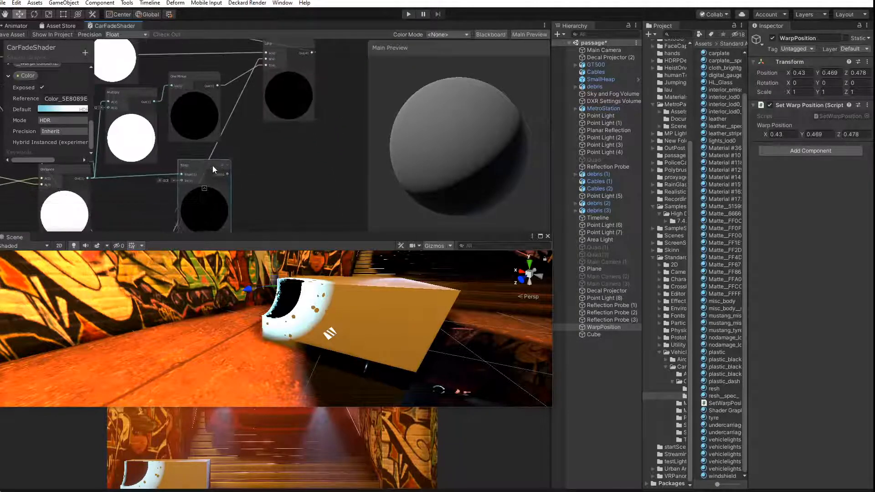
pyautogui.moveTo(212, 169); pyautogui.dragTo(273, 182)
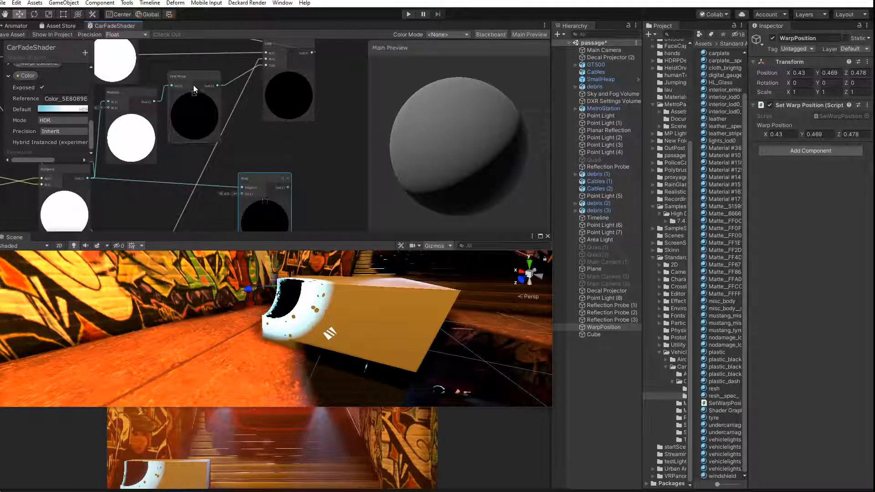
pyautogui.moveTo(194, 85); pyautogui.dragTo(199, 116)
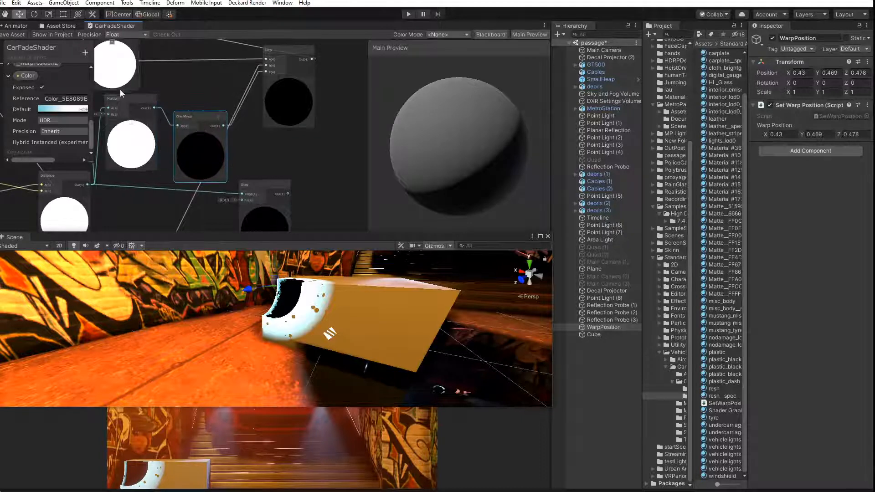
pyautogui.moveTo(120, 93); pyautogui.dragTo(134, 104)
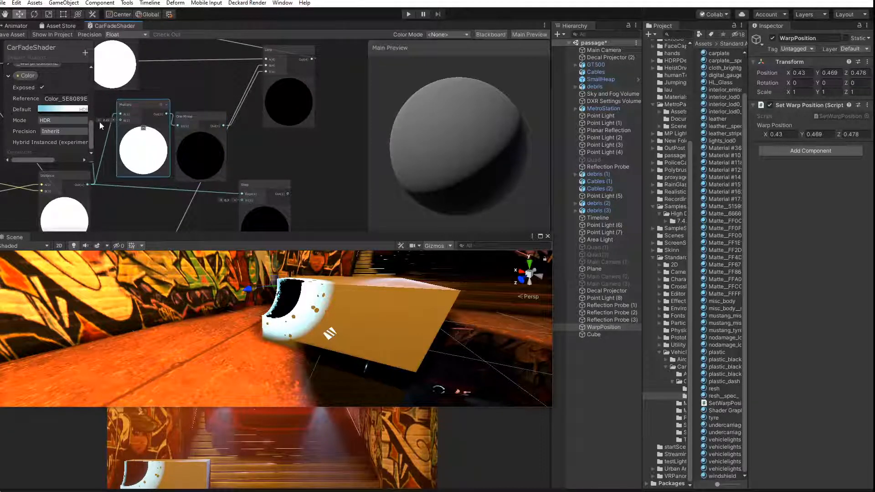
# Try different B factors on the Multiply feeding the One Minus node, settling on about 1.4, and save the shader
pyautogui.click(100, 120)
pyautogui.moveTo(99, 119); pyautogui.dragTo(136, 119)
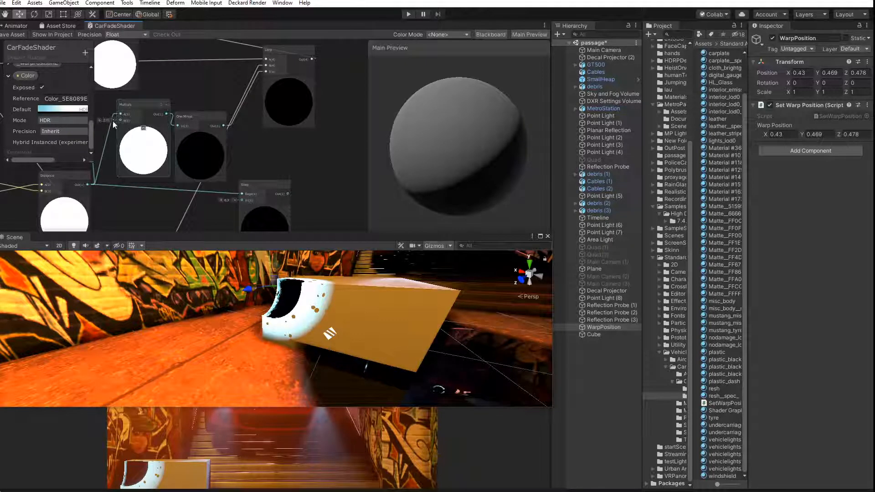
pyautogui.click(7, 35)
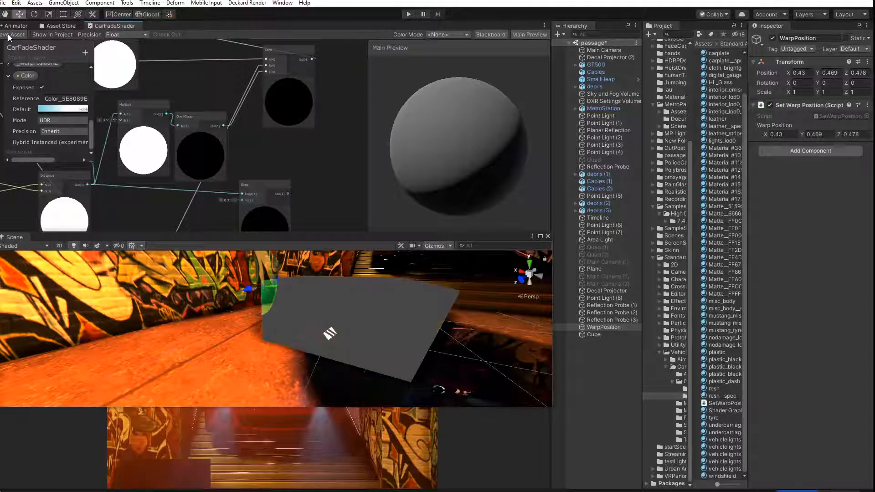
pyautogui.scroll(5, 286, 314)
pyautogui.moveTo(286, 313); pyautogui.dragTo(290, 314, button='middle')
pyautogui.keyDown('alt'); pyautogui.moveTo(289, 314); pyautogui.dragTo(331, 348); pyautogui.keyUp('alt')
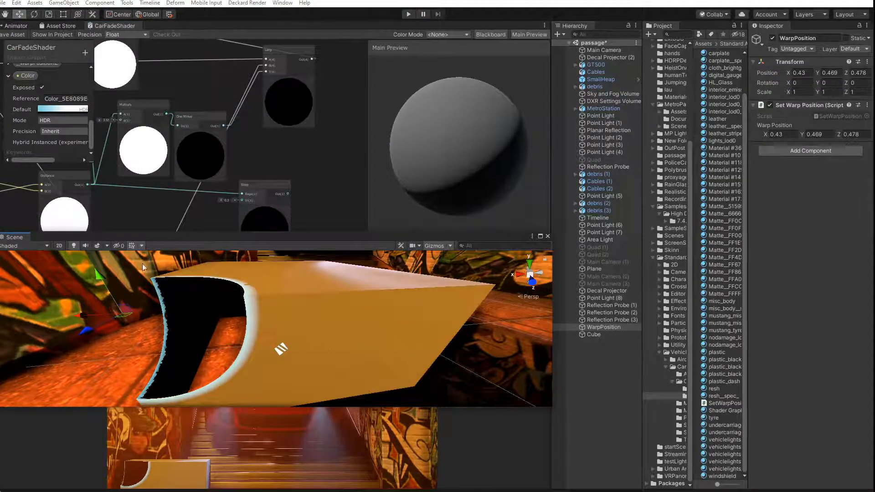
pyautogui.moveTo(98, 120)
pyautogui.mouseDown()
pyautogui.moveTo(73, 119)
pyautogui.moveTo(81, 119)
pyautogui.mouseUp()
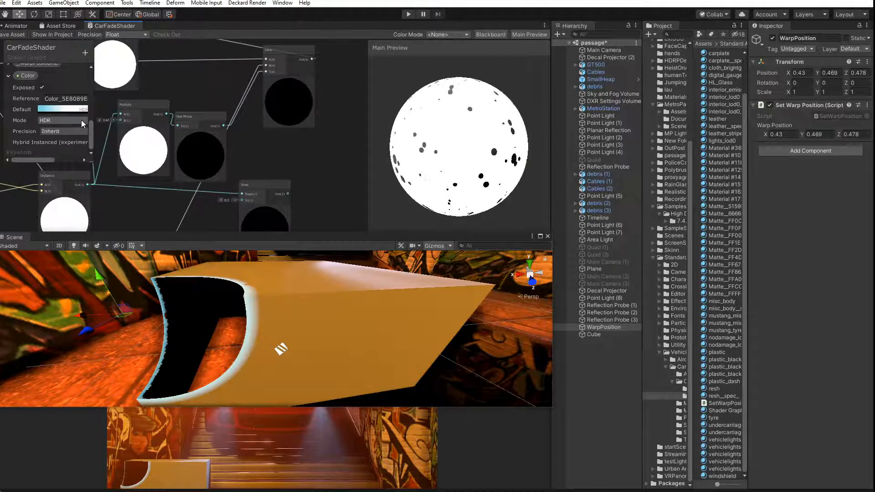
pyautogui.click(13, 34)
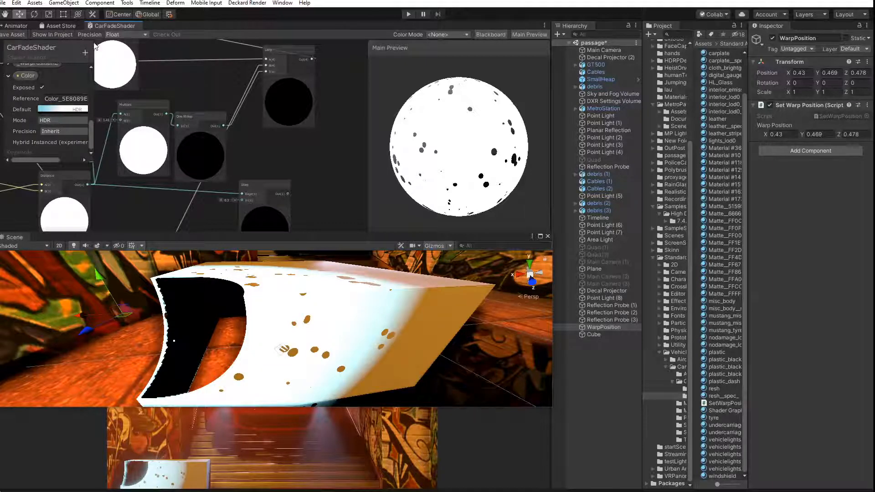
# Move the One Minus node aside and add a Smoothstep node from the Multiply node's output
pyautogui.moveTo(192, 119); pyautogui.dragTo(225, 119)
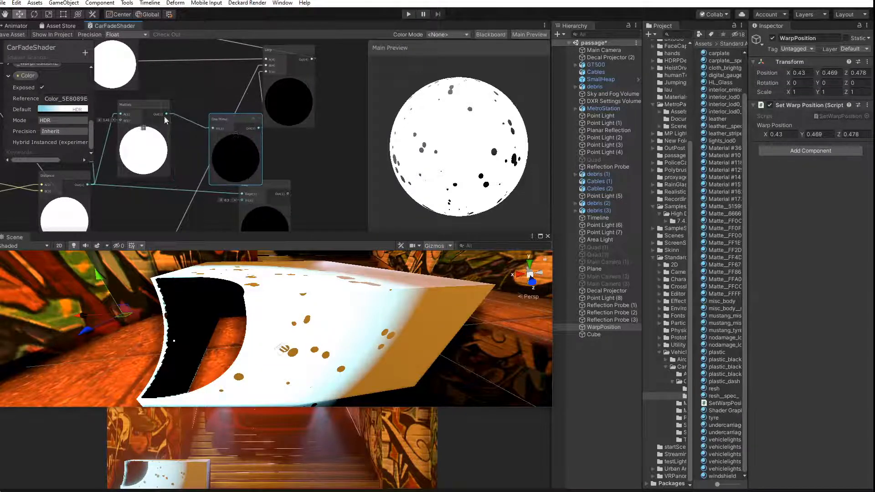
pyautogui.moveTo(166, 113); pyautogui.dragTo(182, 142)
pyautogui.write('smooth')
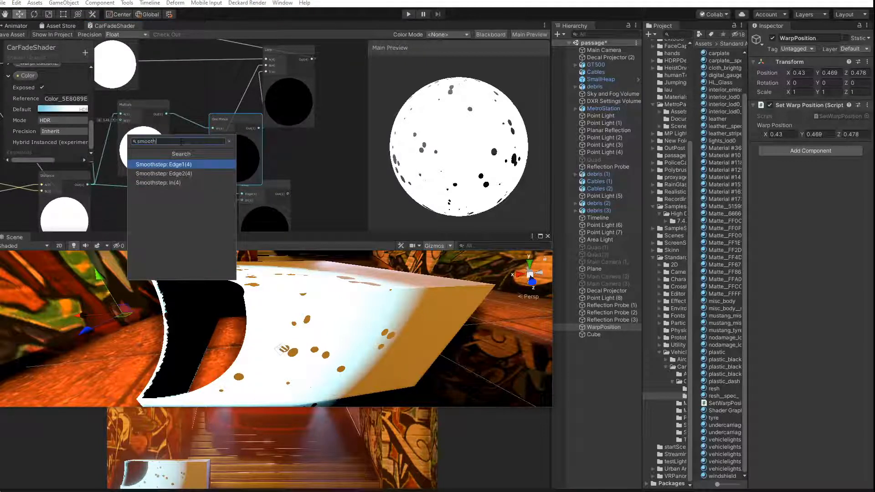
pyautogui.click(178, 165)
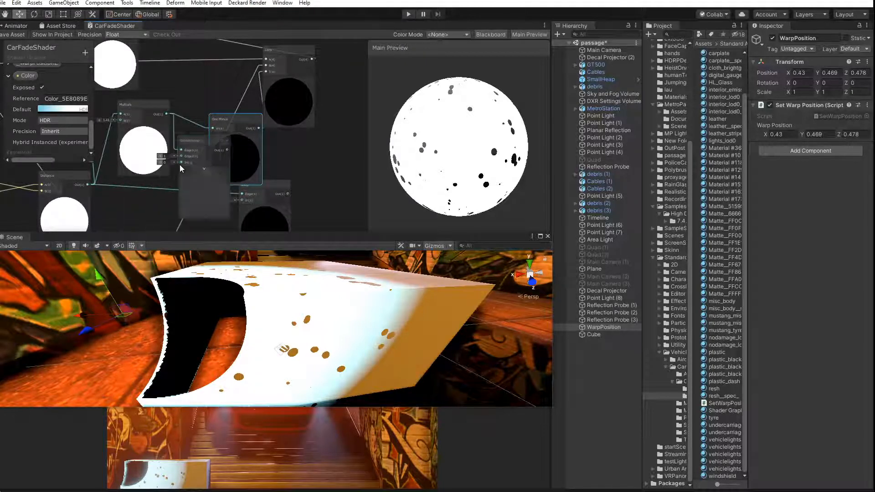
pyautogui.moveTo(226, 150)
pyautogui.mouseDown()
pyautogui.moveTo(208, 131)
pyautogui.moveTo(223, 136)
pyautogui.mouseUp()
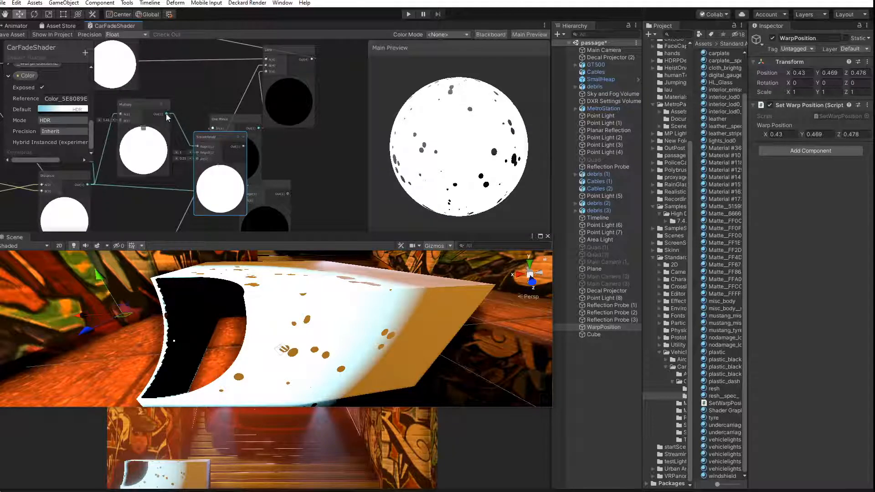
# Connect the Multiply output to the Smoothstep's In instead of Edge1, and place the Smoothstep between the Multiply and One Minus nodes
pyautogui.moveTo(167, 114); pyautogui.dragTo(197, 159)
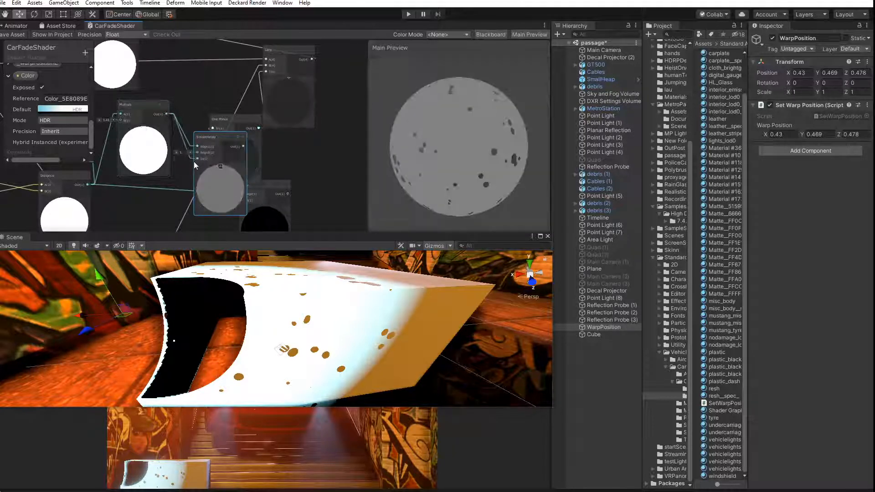
pyautogui.moveTo(189, 144); pyautogui.dragTo(190, 130)
pyautogui.click(190, 131)
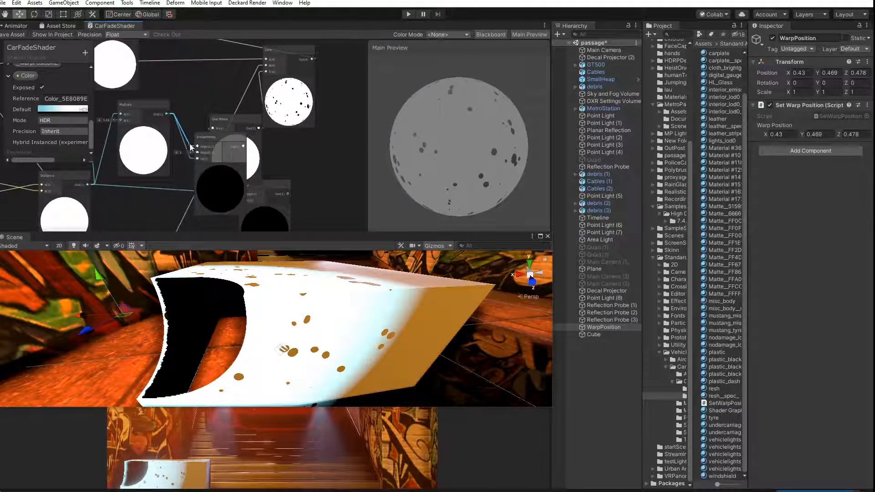
pyautogui.moveTo(190, 146); pyautogui.dragTo(280, 141)
pyautogui.moveTo(210, 143); pyautogui.dragTo(220, 113)
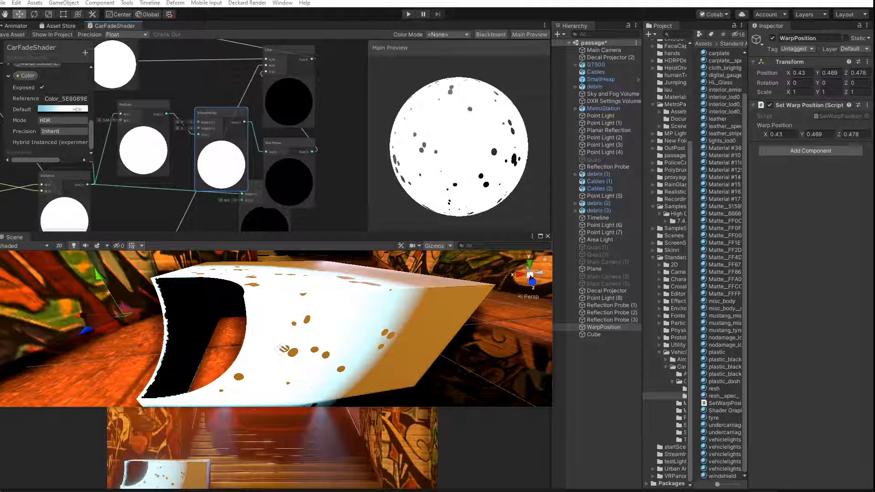
pyautogui.click(207, 101)
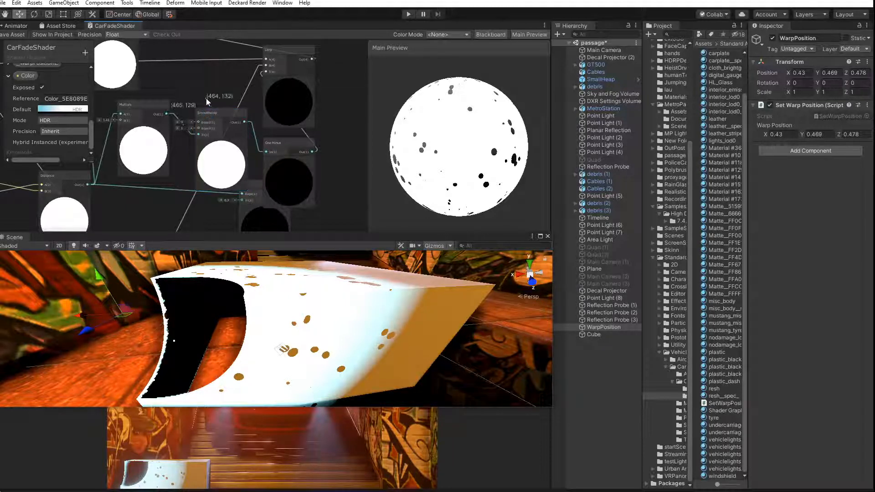
pyautogui.moveTo(211, 114); pyautogui.dragTo(212, 96)
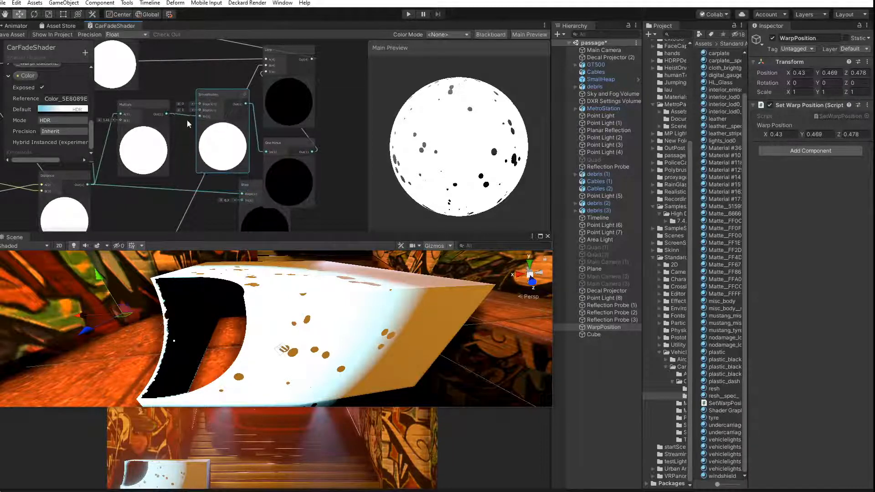
# Set the Smoothstep's Edge1 to about 0.21 and save the shader
pyautogui.scroll(3, 195, 113)
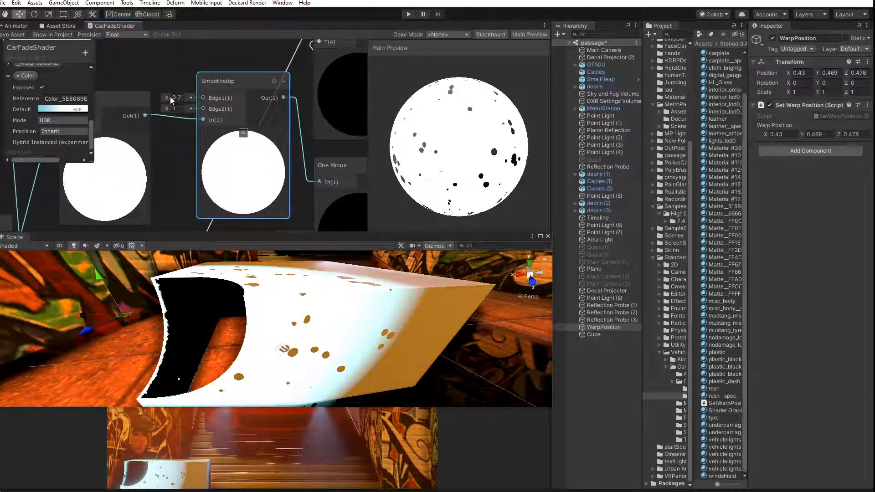
pyautogui.moveTo(165, 97); pyautogui.dragTo(167, 108)
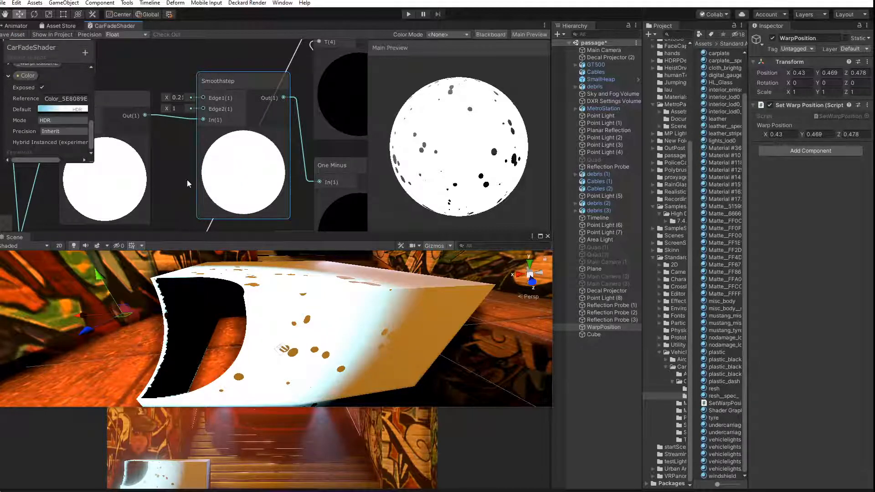
# Try raising the Smoothstep's Edge1 to about 0.82 and lowering Edge2 to about the same value, saving the shader after each change
pyautogui.moveTo(166, 99)
pyautogui.mouseDown()
pyautogui.moveTo(186, 101)
pyautogui.moveTo(173, 101)
pyautogui.mouseUp()
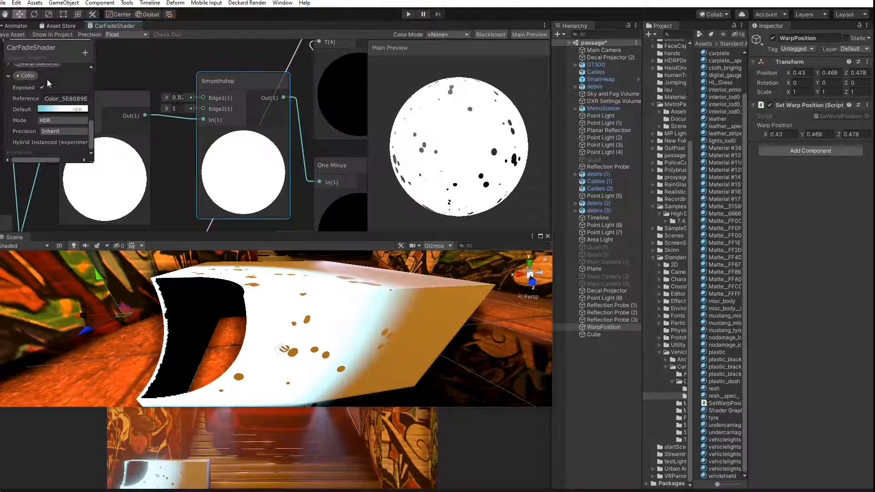
pyautogui.click(7, 34)
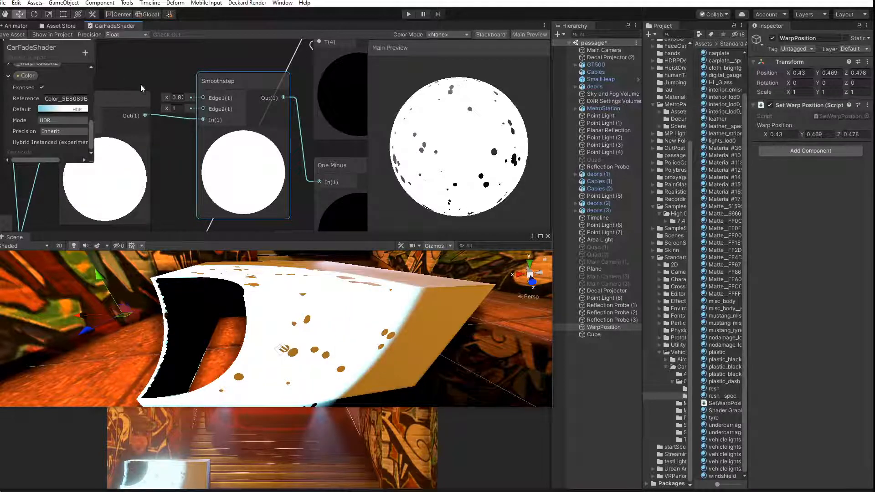
pyautogui.moveTo(167, 108); pyautogui.dragTo(167, 107)
pyautogui.click(14, 32)
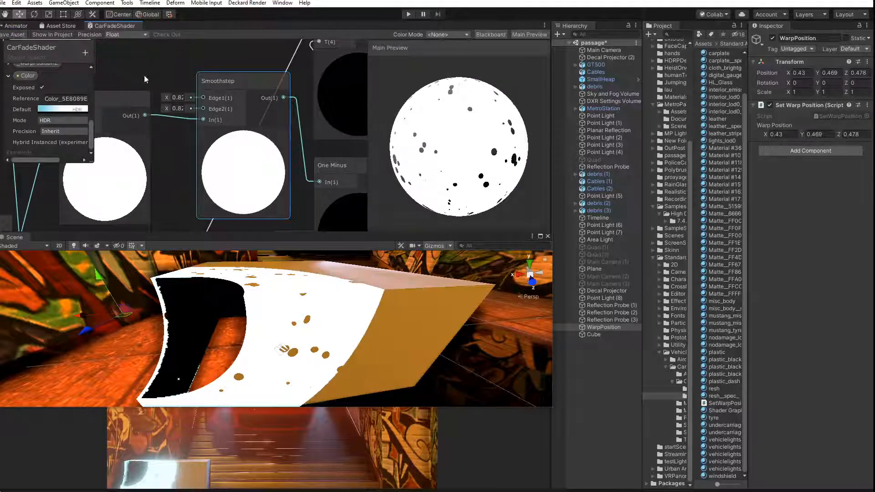
# Try different Edge1 and Edge2 values on the Smoothstep with saves in between, settling on about 0.25 for Edge1 and 0.7 for Edge2
pyautogui.moveTo(164, 98); pyautogui.dragTo(146, 97)
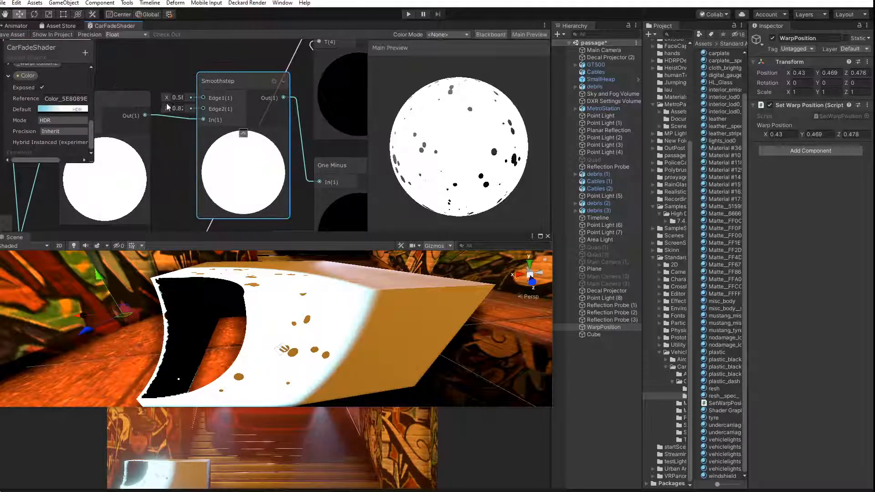
pyautogui.moveTo(165, 110); pyautogui.dragTo(165, 98)
pyautogui.click(11, 35)
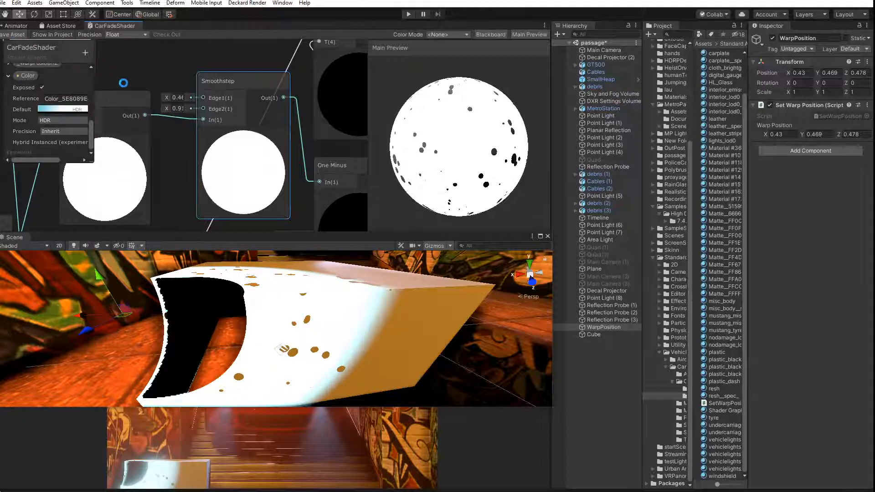
pyautogui.moveTo(168, 111); pyautogui.dragTo(166, 112)
pyautogui.click(6, 35)
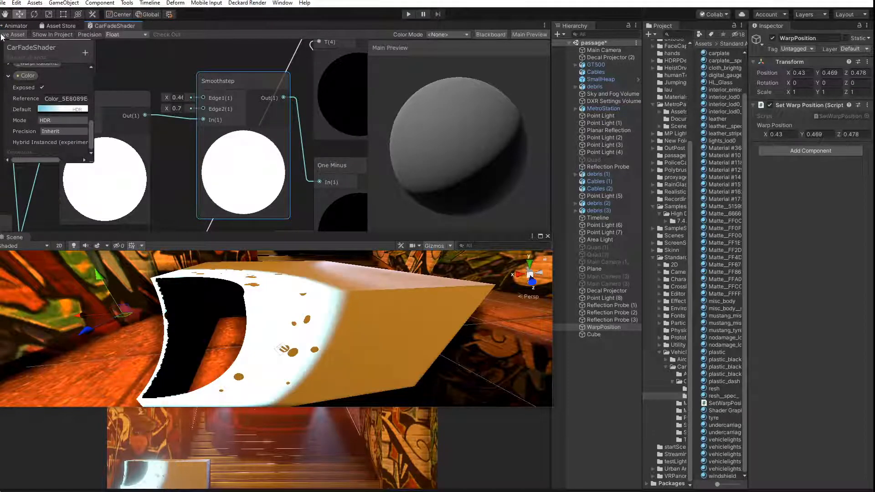
pyautogui.moveTo(165, 97); pyautogui.dragTo(163, 97)
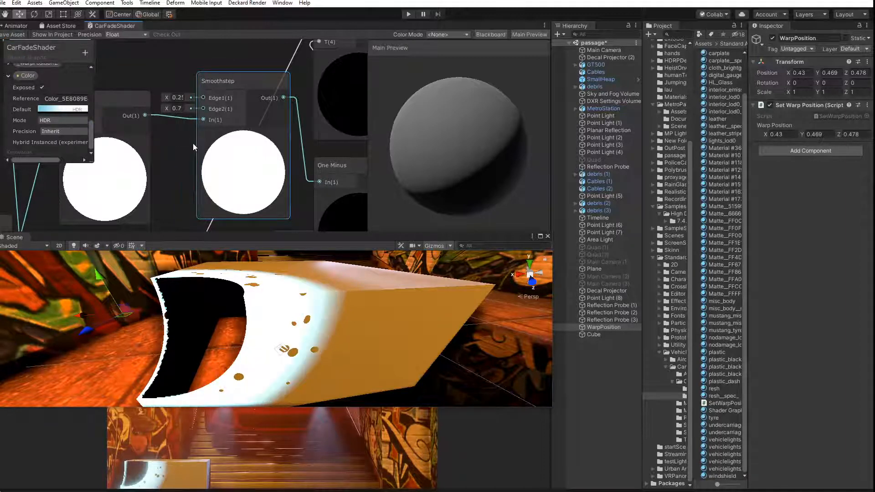
# Move the Position node off the Combine node so it sits above and to the left of it in the graph
pyautogui.scroll(-5, 193, 143)
pyautogui.scroll(-3, 230, 128)
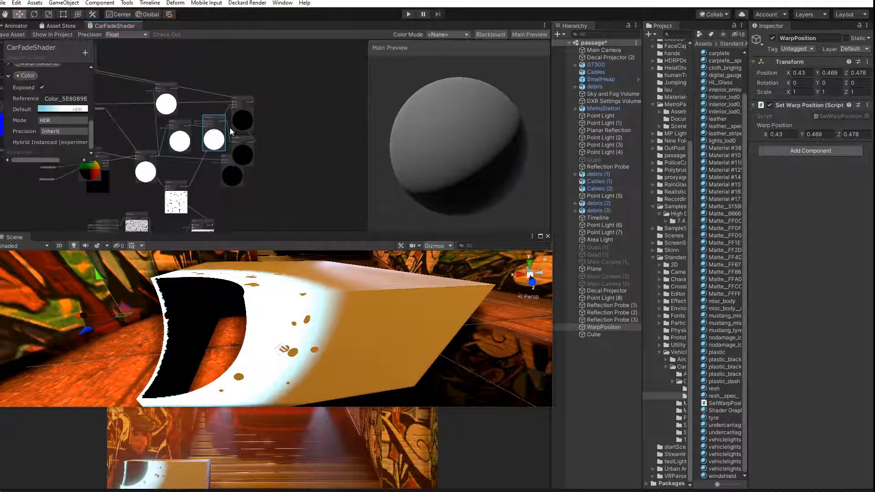
pyautogui.click(228, 190)
pyautogui.scroll(1, 142, 177)
pyautogui.moveTo(142, 177); pyautogui.dragTo(250, 175, button='middle')
pyautogui.scroll(1, 250, 175)
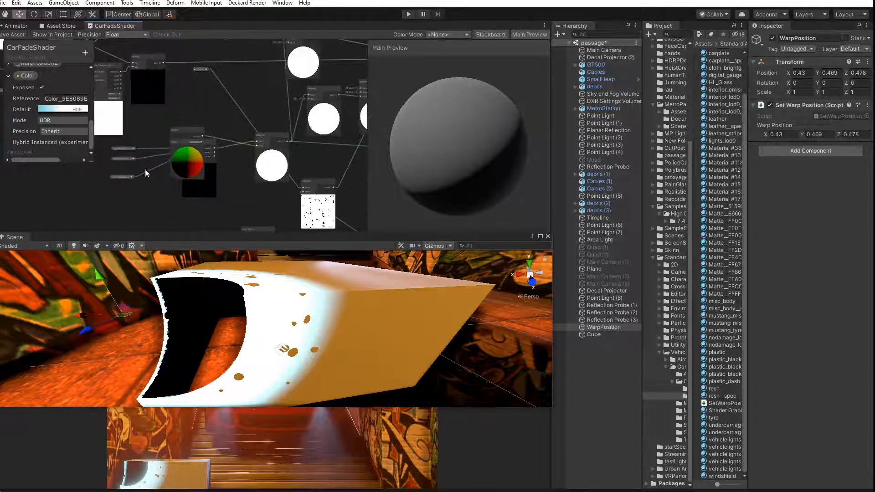
pyautogui.scroll(4, 190, 205)
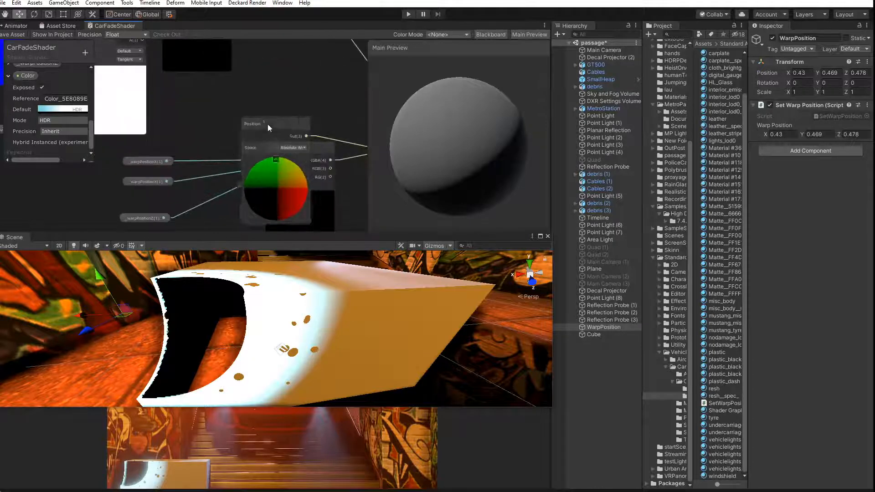
pyautogui.moveTo(267, 124); pyautogui.dragTo(201, 91)
pyautogui.moveTo(220, 72); pyautogui.dragTo(217, 145)
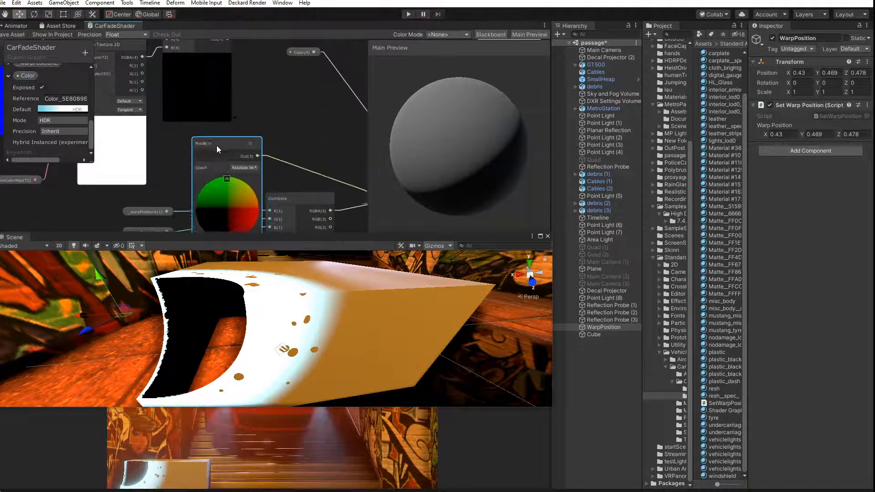
pyautogui.moveTo(275, 203); pyautogui.dragTo(242, 176, button='middle')
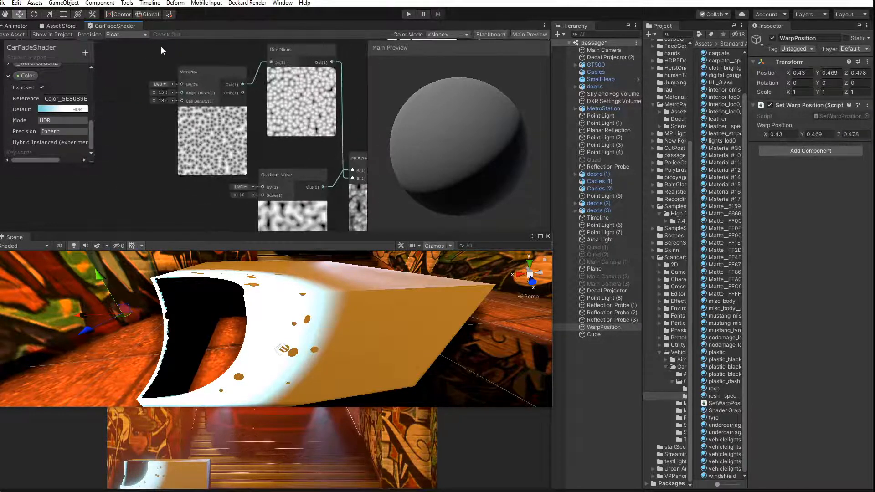
pyautogui.scroll(-3, 191, 204)
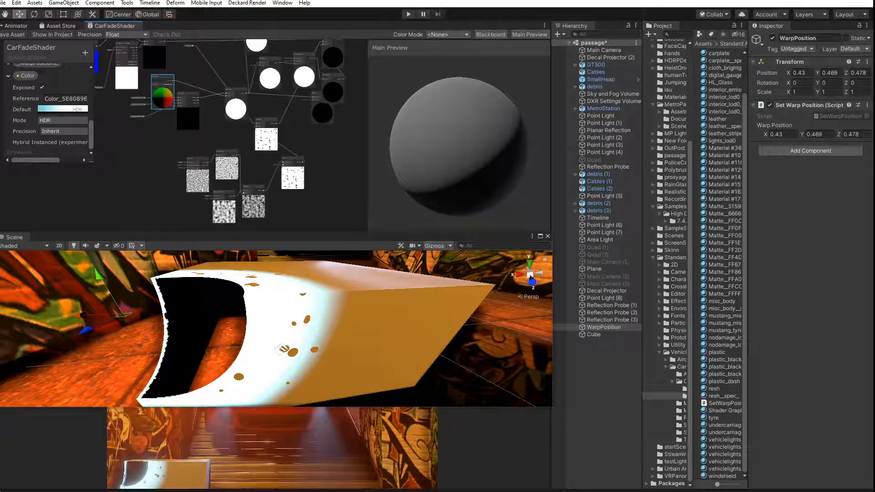
# Show the Asset Store in place of the shader graph and move the floating Scene view down to uncover the Timeline
pyautogui.click(16, 26)
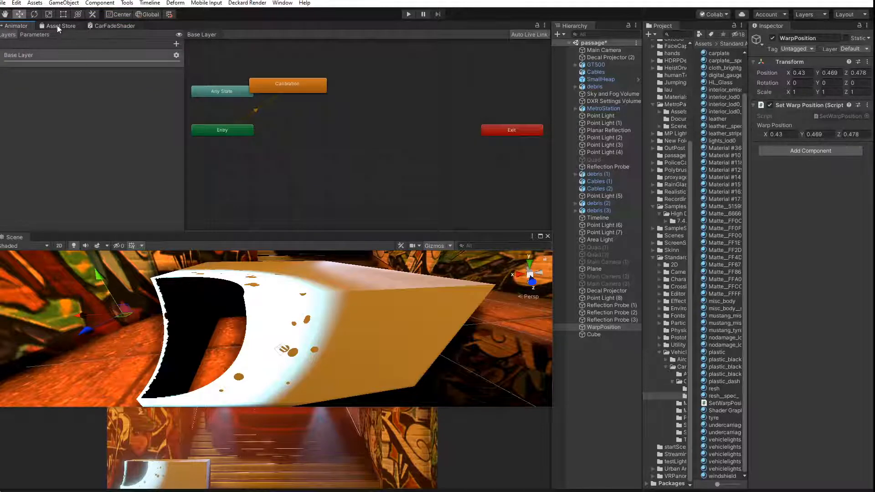
pyautogui.click(84, 26)
pyautogui.click(117, 26)
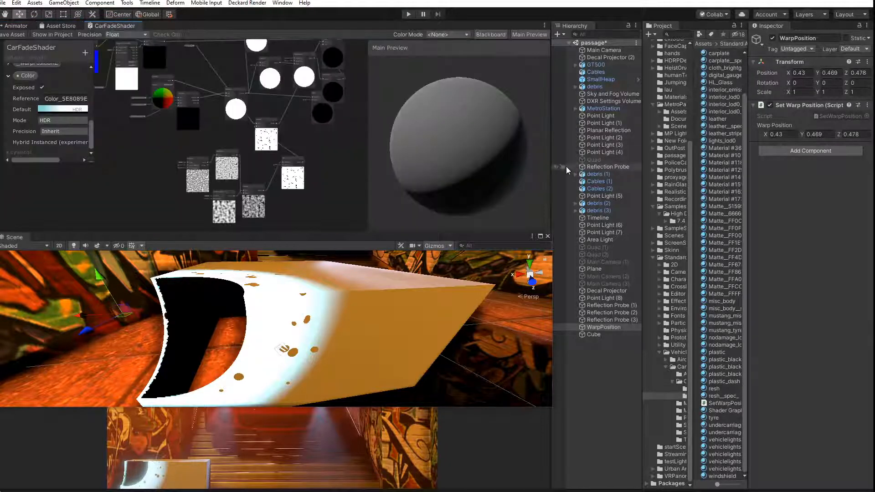
pyautogui.click(61, 26)
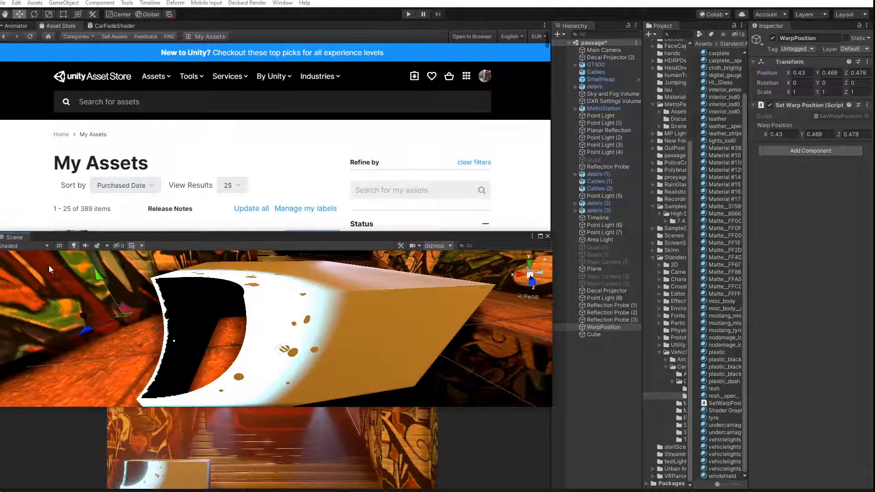
pyautogui.moveTo(48, 236); pyautogui.dragTo(444, 195)
pyautogui.moveTo(159, 265)
pyautogui.mouseDown()
pyautogui.moveTo(177, 263)
pyautogui.moveTo(153, 264)
pyautogui.mouseUp()
pyautogui.moveTo(410, 199); pyautogui.dragTo(165, 313)
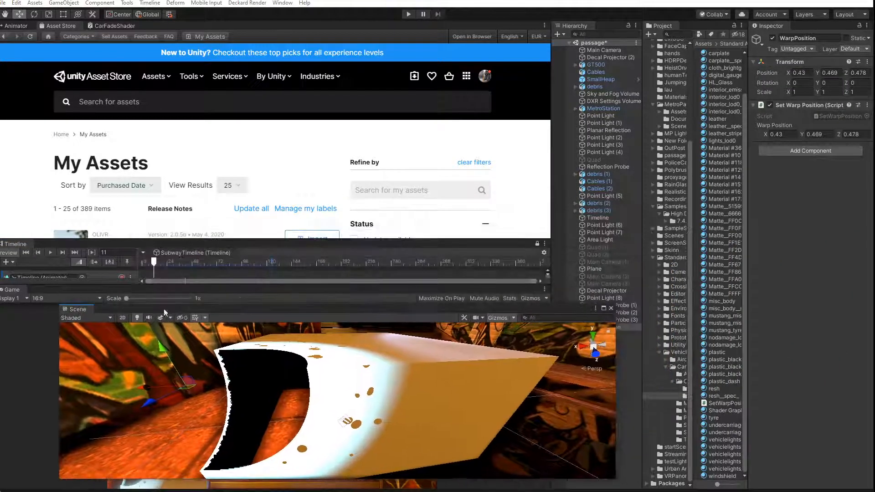
pyautogui.scroll(3, 718, 80)
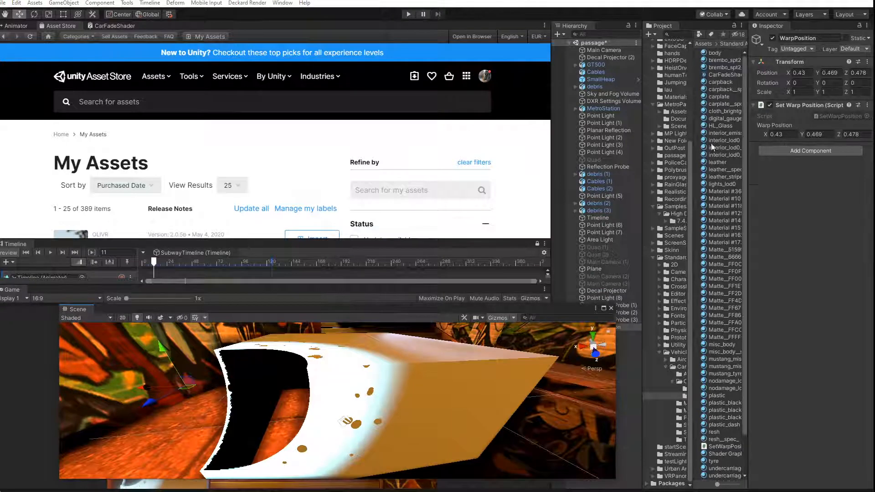
pyautogui.click(714, 52)
pyautogui.keyDown('ctrl'); pyautogui.click(720, 60); pyautogui.keyUp('ctrl')
pyautogui.keyDown('ctrl'); pyautogui.click(720, 67); pyautogui.keyUp('ctrl')
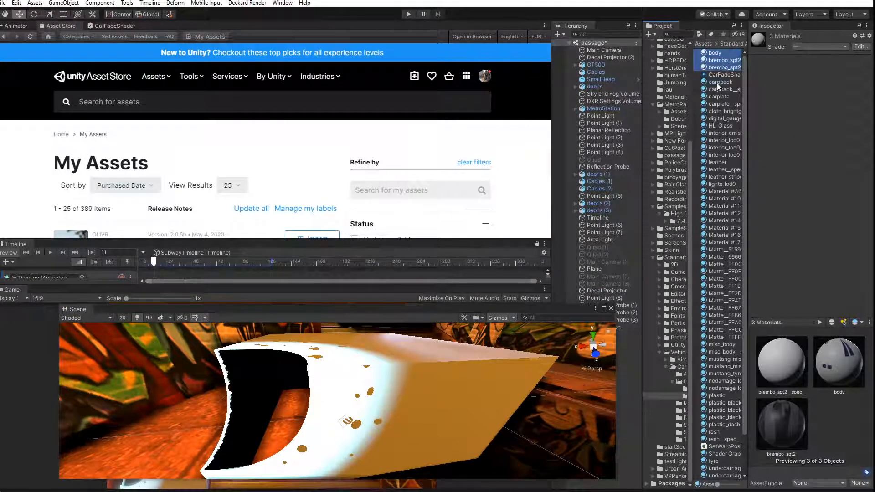
pyautogui.keyDown('ctrl'); pyautogui.click(718, 83); pyautogui.keyUp('ctrl')
pyautogui.click(720, 56)
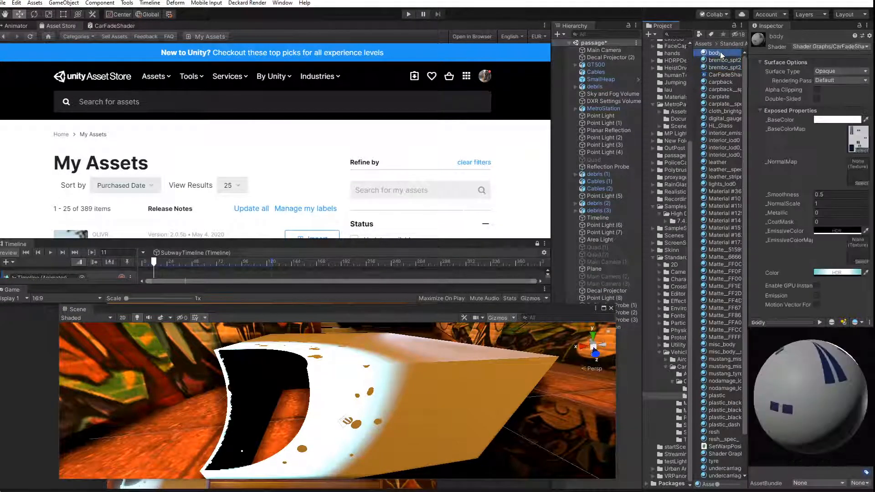
pyautogui.scroll(-2, 714, 361)
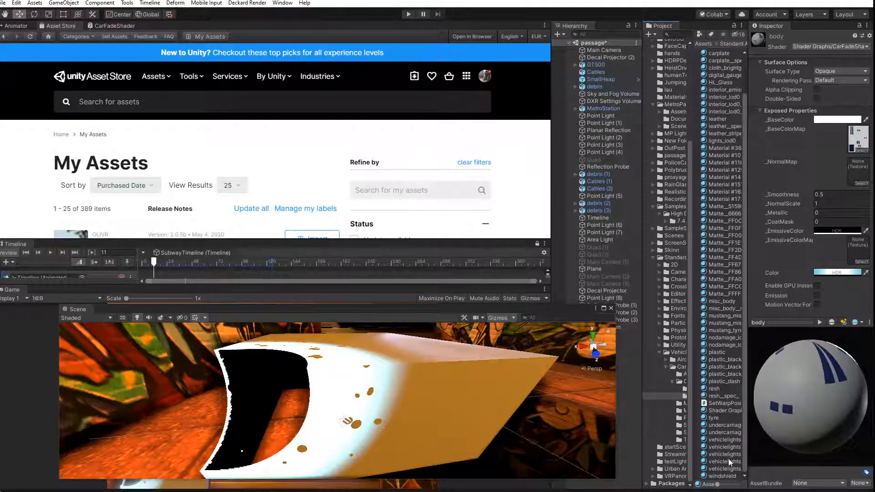
pyautogui.keyDown('ctrl'); pyautogui.click(719, 476); pyautogui.keyUp('ctrl')
pyautogui.scroll(2, 731, 97)
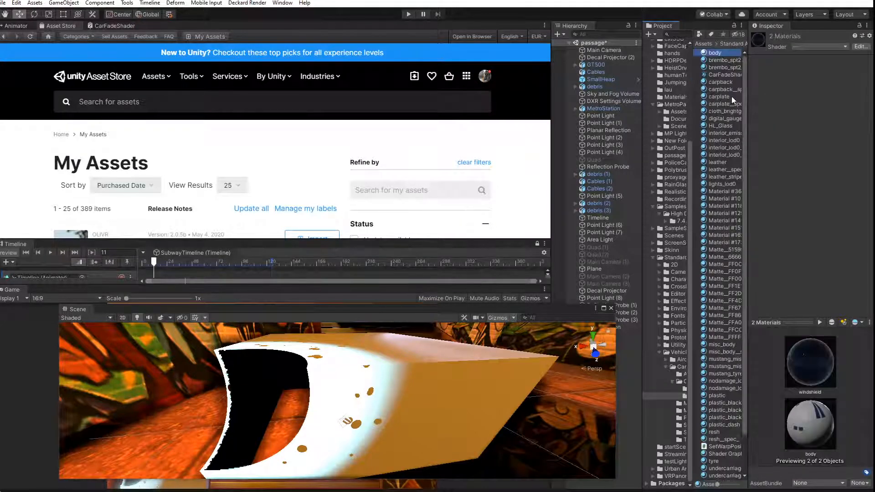
# Select the project assets from body through windshield, narrow the selection to materials only, and assign the CarFadeShader to all of them
pyautogui.click(718, 55)
pyautogui.scroll(-2, 718, 273)
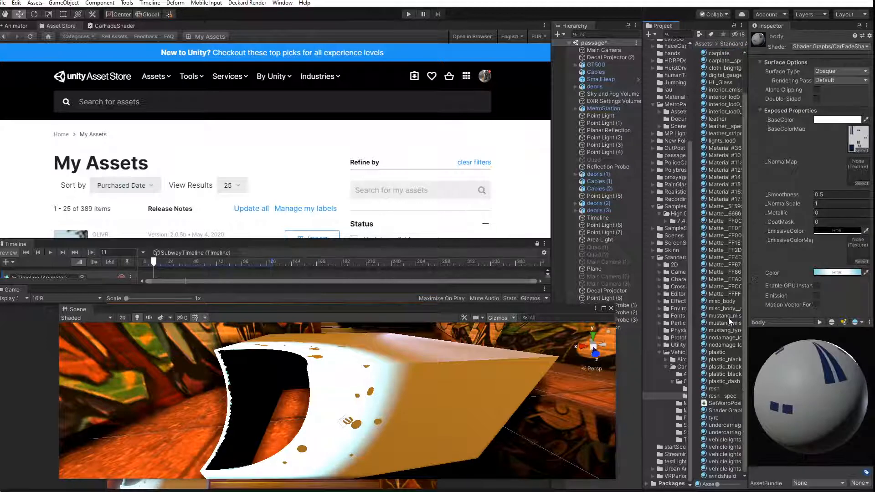
pyautogui.keyDown('shift'); pyautogui.click(714, 477); pyautogui.keyUp('shift')
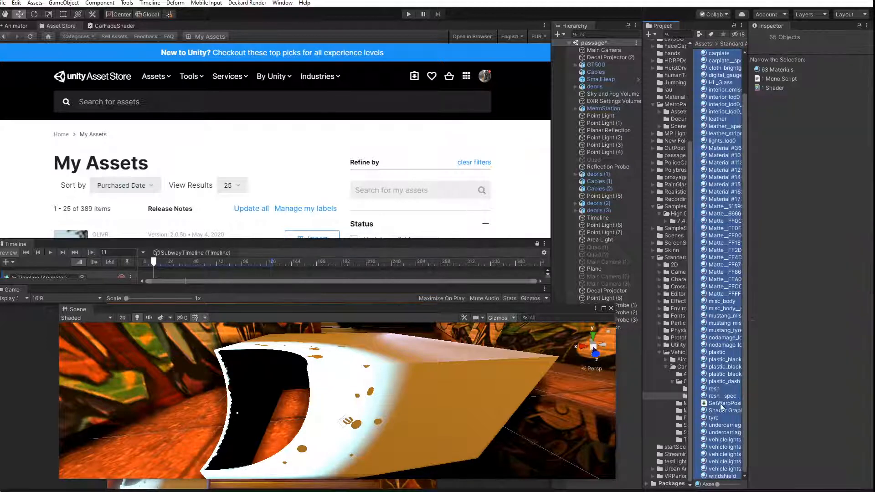
pyautogui.scroll(2, 718, 160)
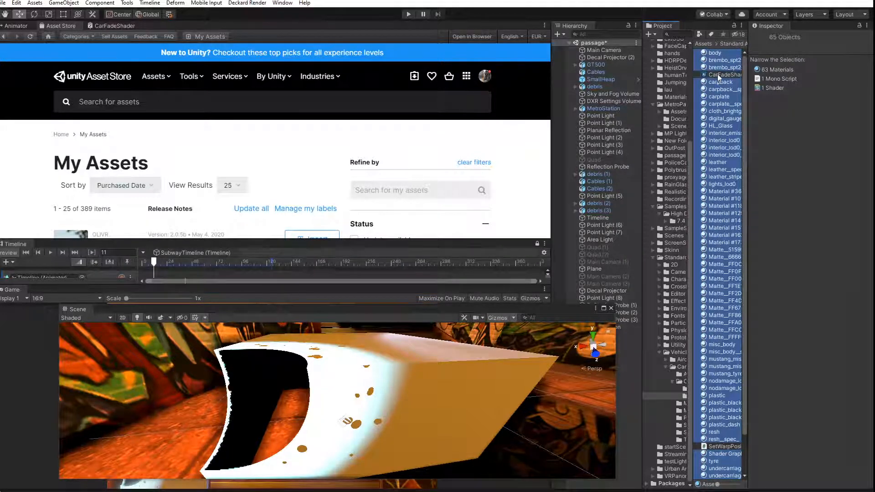
pyautogui.click(777, 69)
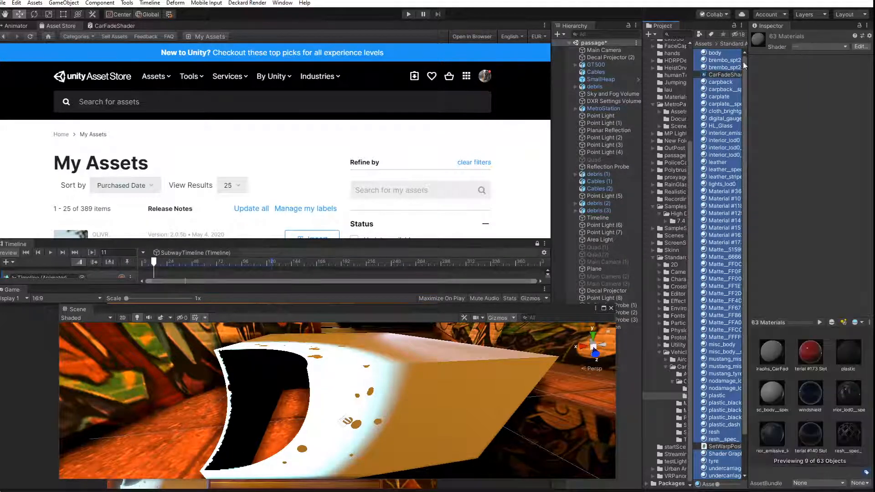
pyautogui.click(805, 46)
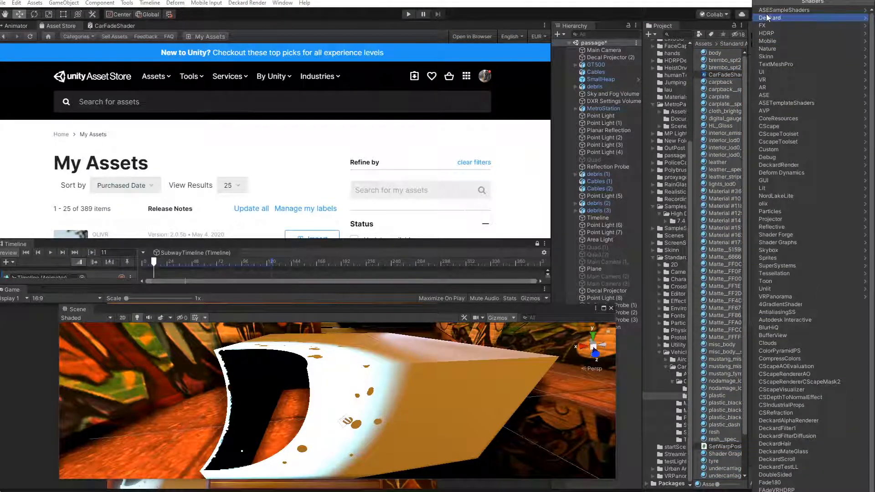
pyautogui.write('carfade')
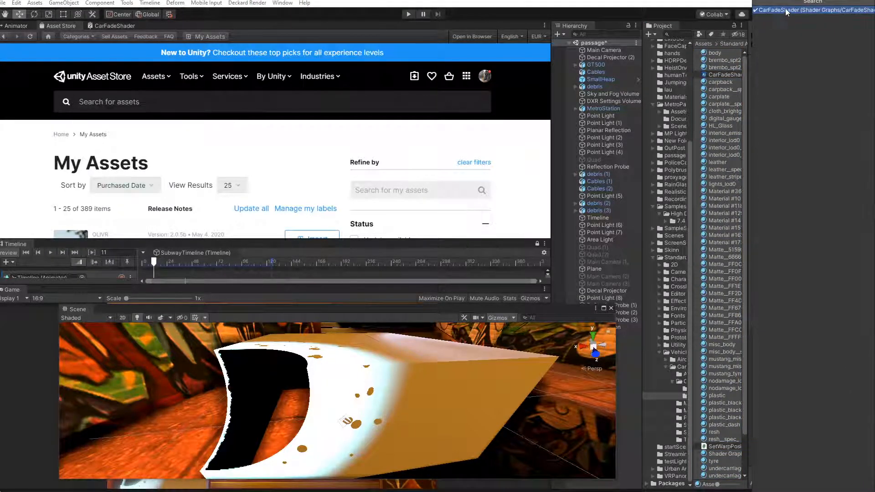
pyautogui.click(785, 11)
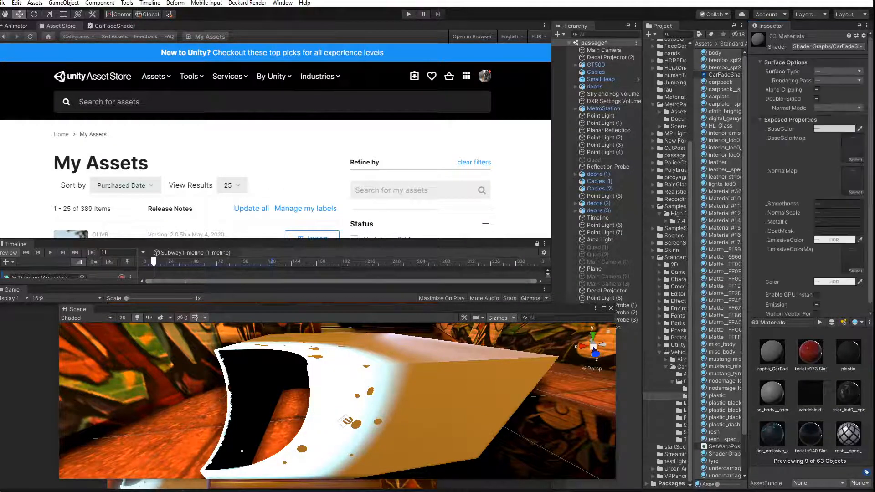
# Scrub the SubwayTimeline playhead forward to frame 21
pyautogui.click(152, 263)
pyautogui.click(163, 263)
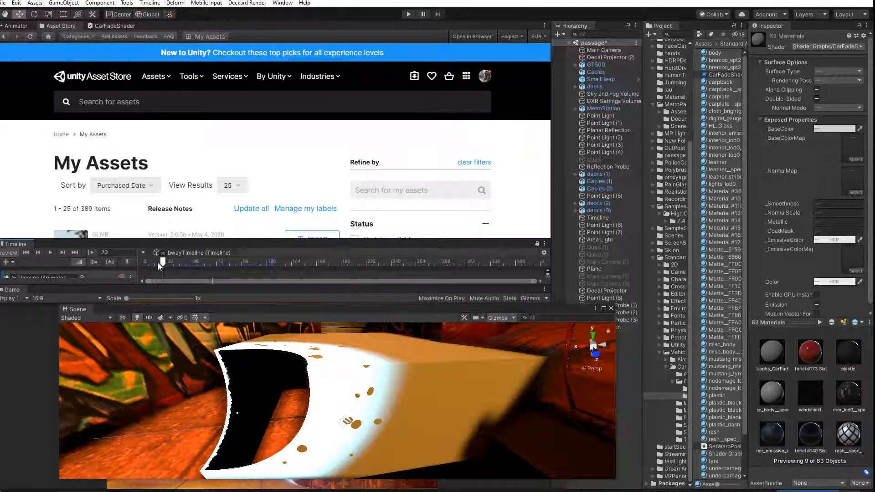
pyautogui.press('.')
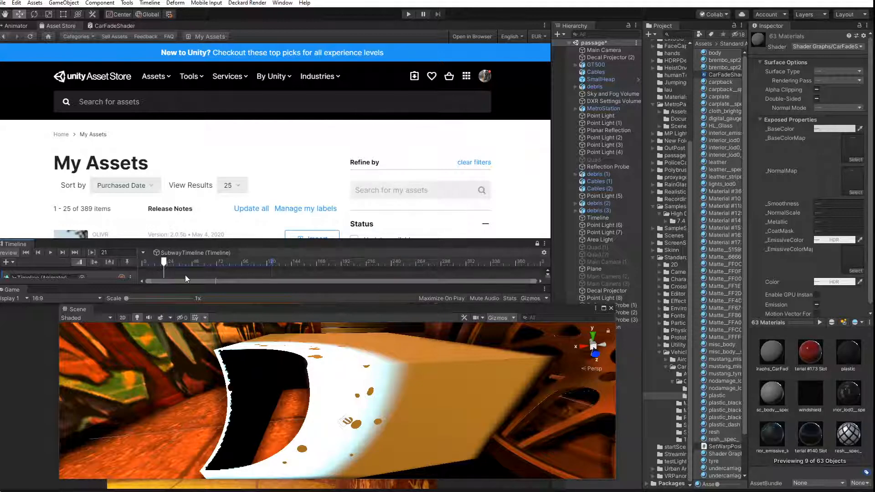
pyautogui.click(16, 26)
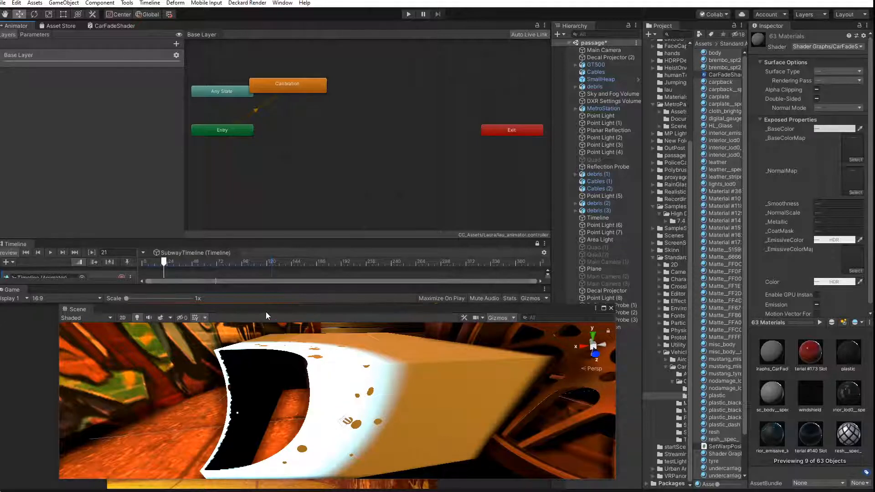
pyautogui.moveTo(266, 312); pyautogui.dragTo(395, 85)
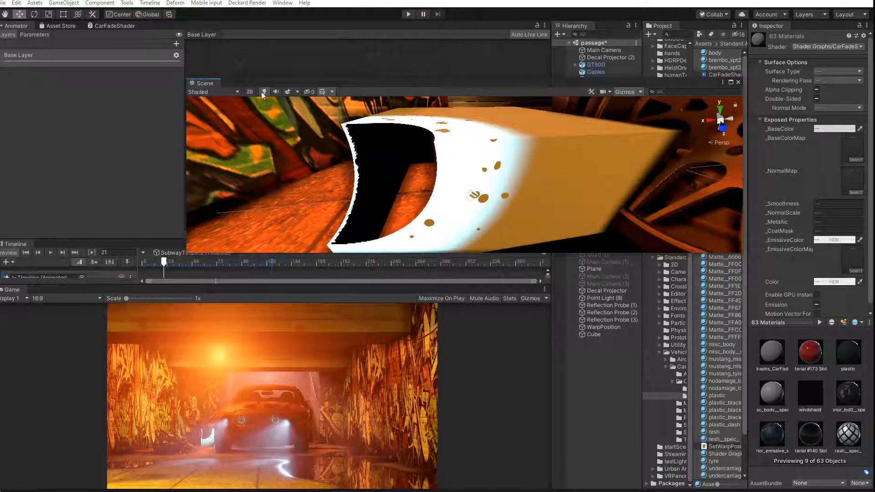
pyautogui.moveTo(275, 84); pyautogui.dragTo(314, 205)
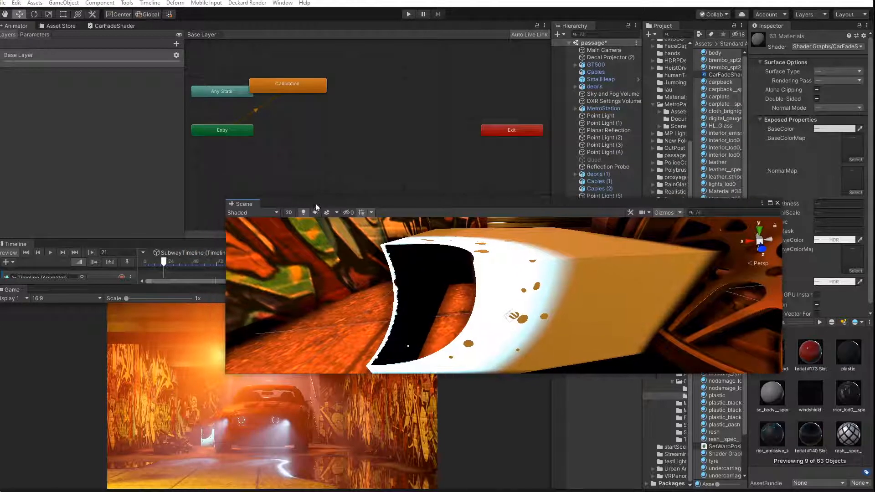
pyautogui.click(109, 27)
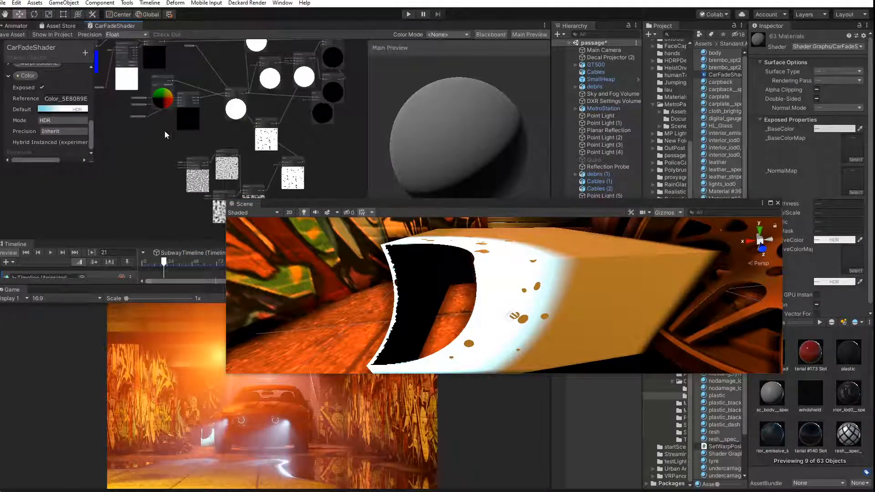
pyautogui.moveTo(158, 146); pyautogui.dragTo(172, 187, button='middle')
pyautogui.click(15, 26)
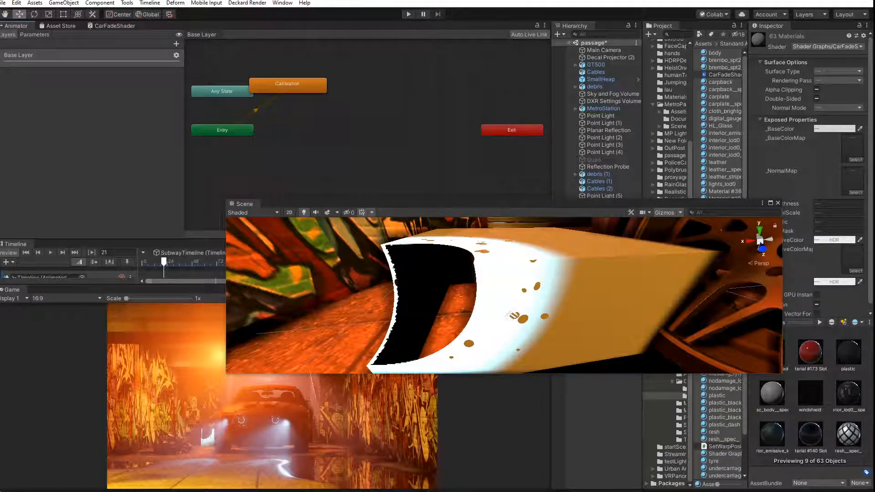
pyautogui.moveTo(310, 201); pyautogui.dragTo(337, 174)
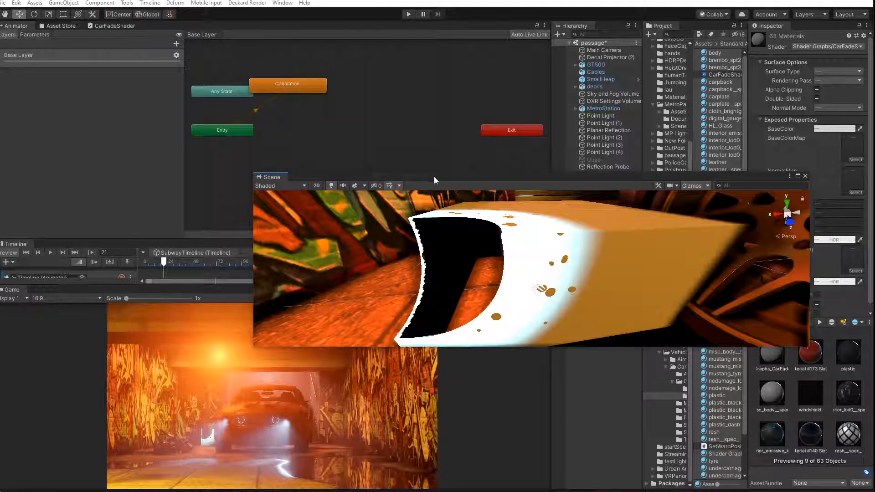
pyautogui.moveTo(434, 177); pyautogui.dragTo(444, 287)
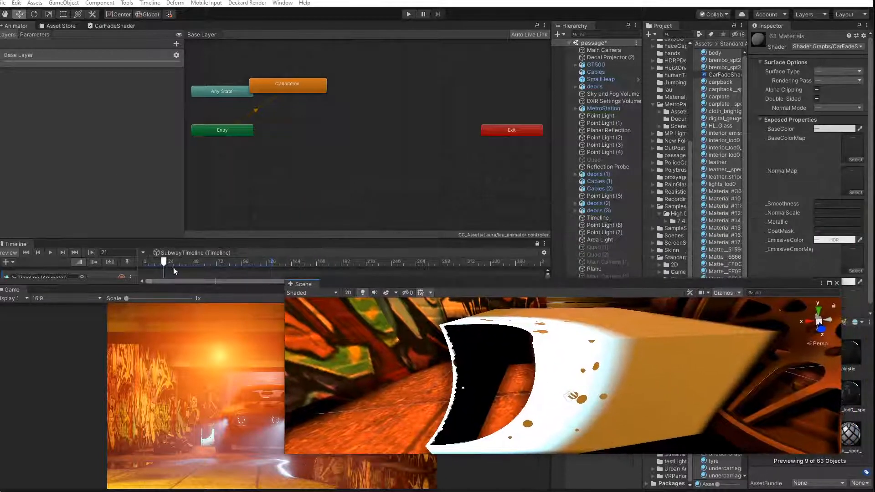
# Set the SubwayTimeline playhead to frame 15 and move the floating Scene window clear of the Game view
pyautogui.moveTo(168, 262)
pyautogui.mouseDown()
pyautogui.moveTo(217, 266)
pyautogui.moveTo(159, 264)
pyautogui.mouseUp()
pyautogui.moveTo(395, 283); pyautogui.dragTo(0, 351)
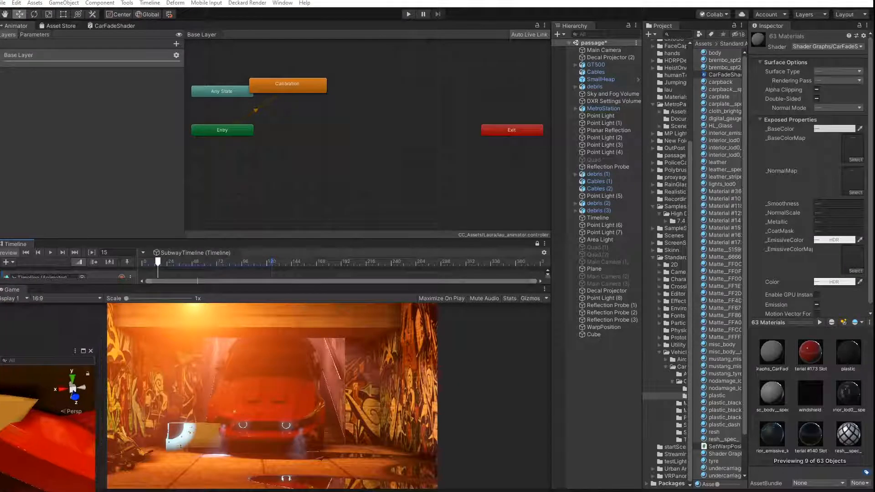
pyautogui.click(62, 25)
pyautogui.click(105, 26)
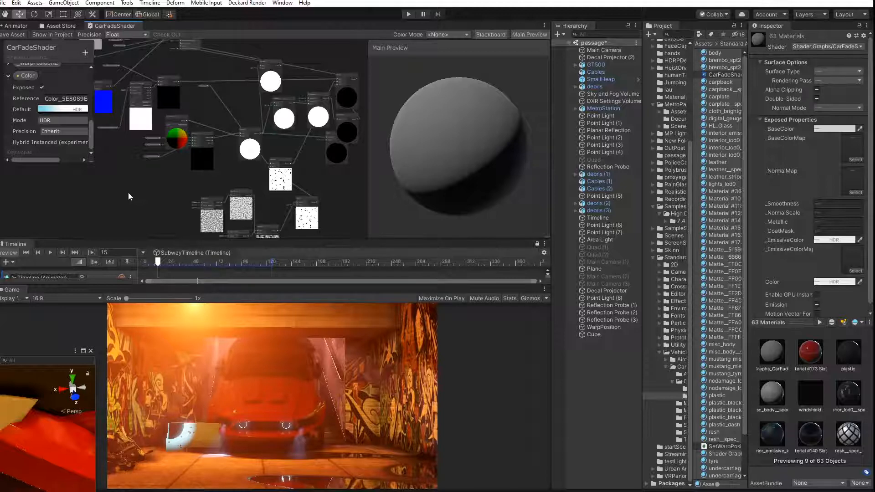
pyautogui.click(18, 25)
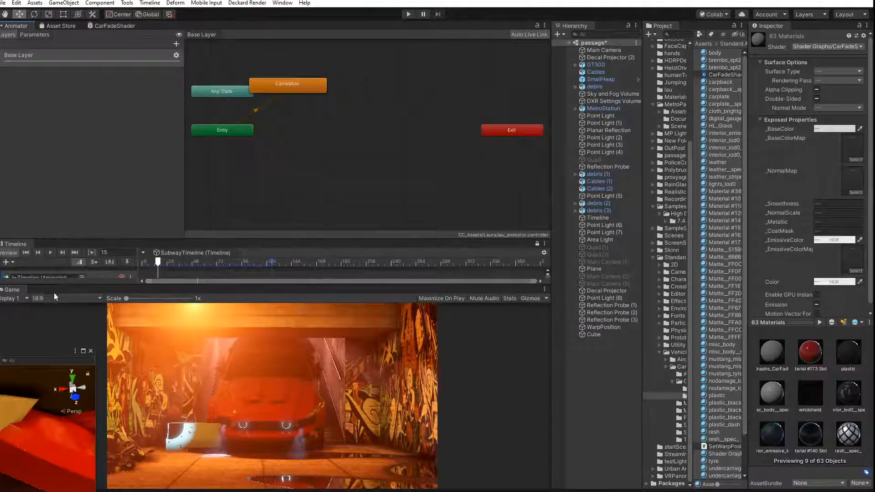
# Bring the Scene window back into view and move the WarpPosition object onto the car's front, at X -1.282 and Z 0.365
pyautogui.moveTo(1, 350); pyautogui.dragTo(411, 65)
pyautogui.click(604, 327)
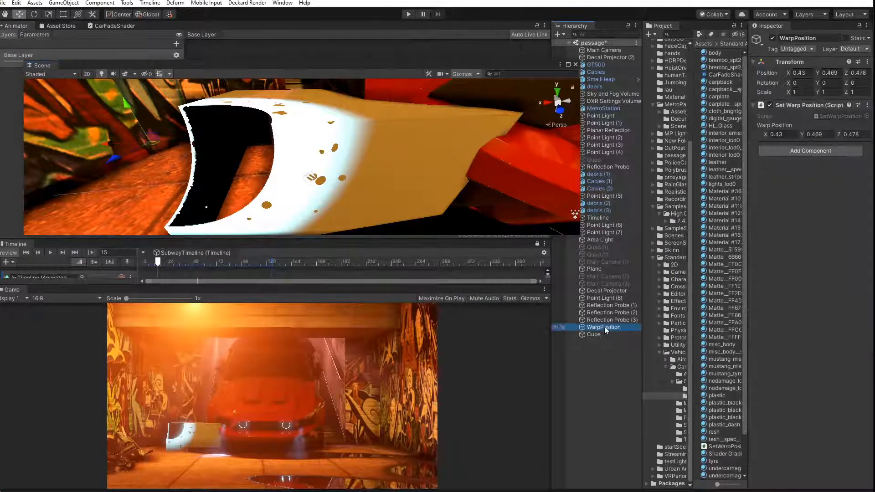
pyautogui.moveTo(219, 66); pyautogui.dragTo(241, 147)
pyautogui.scroll(-5, 243, 220)
pyautogui.moveTo(239, 224)
pyautogui.mouseDown(button='middle')
pyautogui.moveTo(252, 239)
pyautogui.moveTo(234, 240)
pyautogui.mouseUp(button='middle')
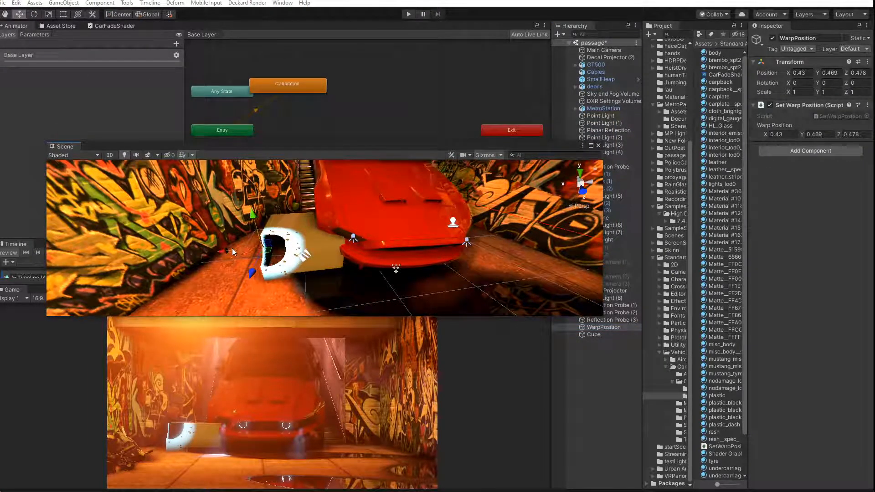
pyautogui.moveTo(226, 253); pyautogui.dragTo(423, 260)
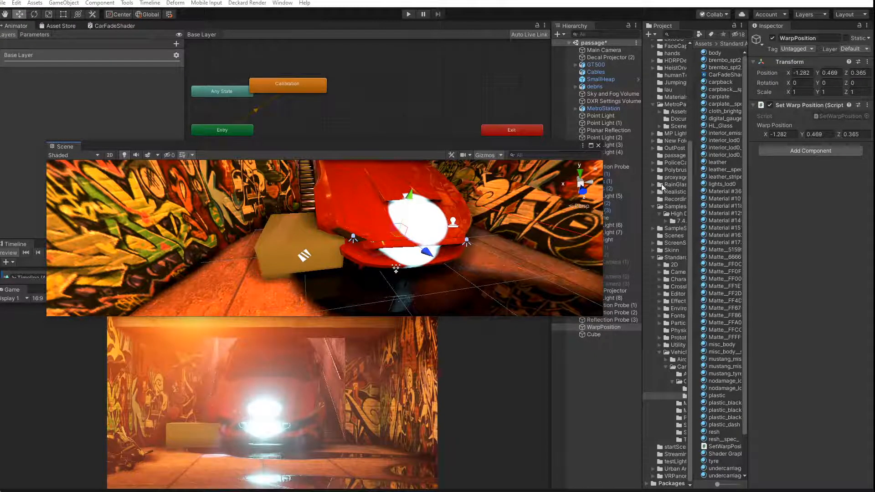
pyautogui.click(723, 53)
pyautogui.keyDown('ctrl'); pyautogui.click(724, 60); pyautogui.keyUp('ctrl')
pyautogui.keyDown('ctrl'); pyautogui.click(723, 67); pyautogui.keyUp('ctrl')
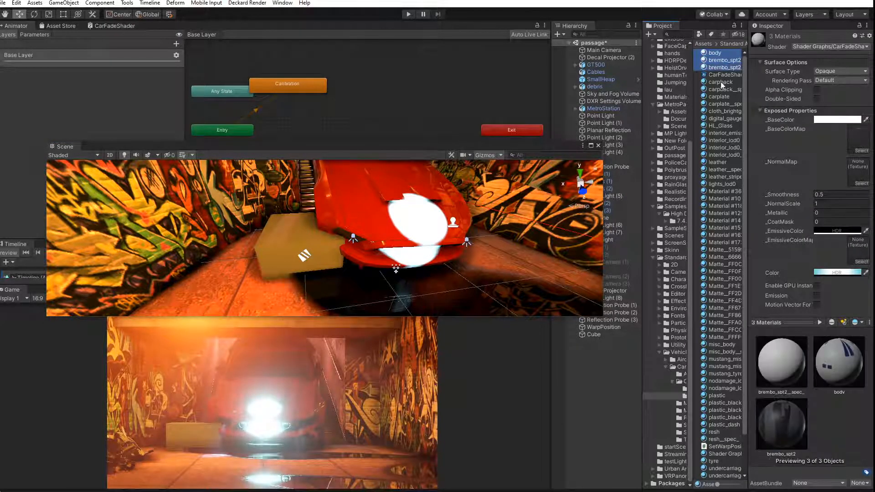
pyautogui.keyDown('ctrl'); pyautogui.click(721, 82); pyautogui.keyUp('ctrl')
pyautogui.keyDown('ctrl'); pyautogui.click(723, 89); pyautogui.keyUp('ctrl')
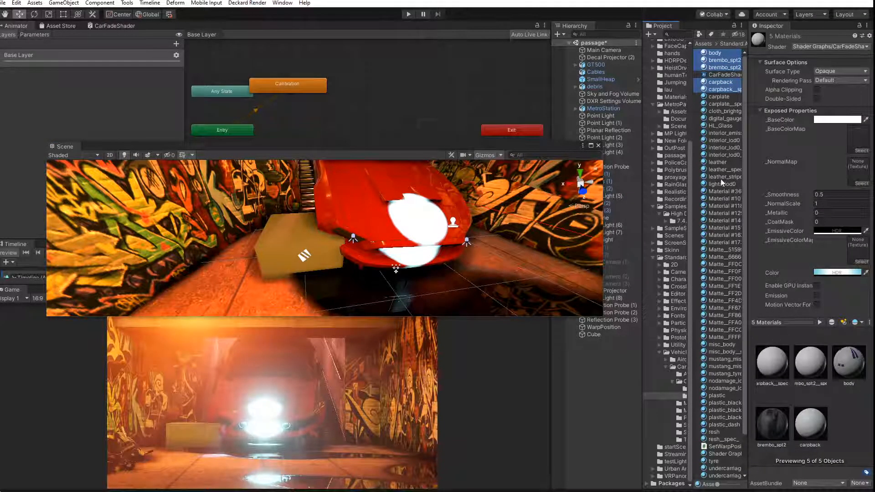
# Select all car materials from body to windshield, excluding the SetWarpPosition script, and enable Alpha Clipping and Double-Sided on them
pyautogui.scroll(-2, 720, 179)
pyautogui.click(722, 476)
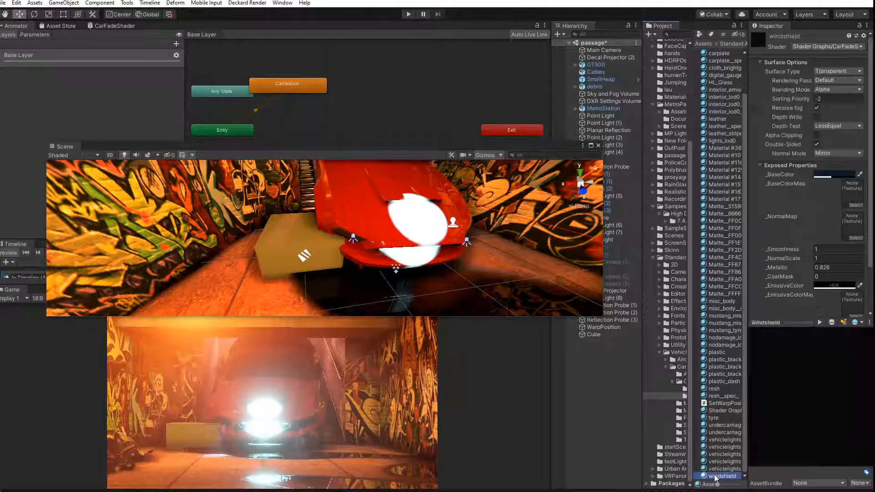
pyautogui.scroll(2, 724, 474)
pyautogui.keyDown('shift'); pyautogui.click(718, 61); pyautogui.keyUp('shift')
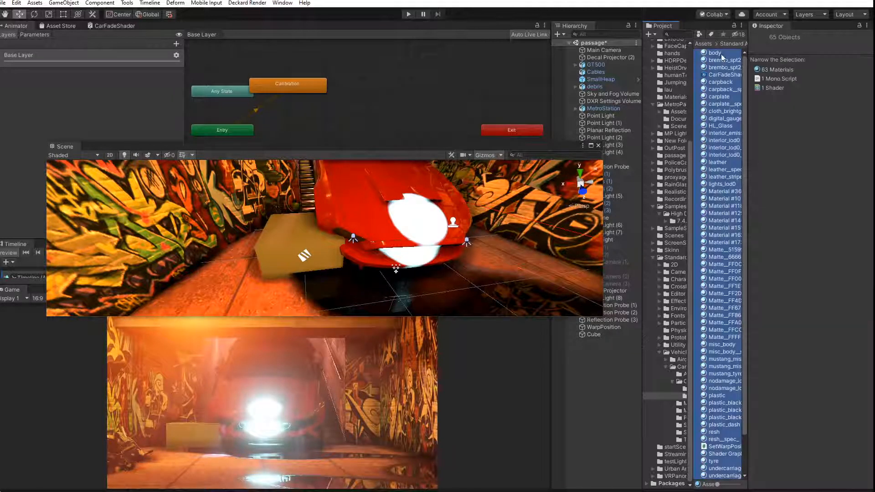
pyautogui.scroll(-2, 738, 353)
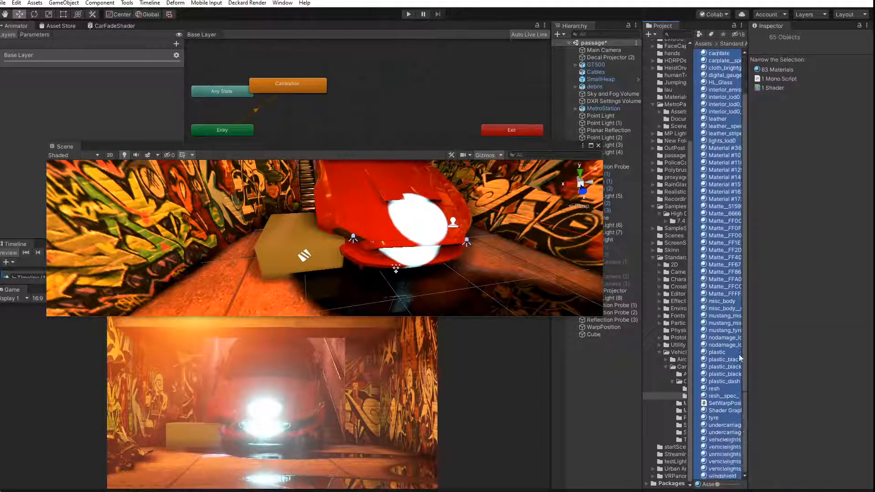
pyautogui.keyDown('ctrl'); pyautogui.click(724, 402); pyautogui.keyUp('ctrl')
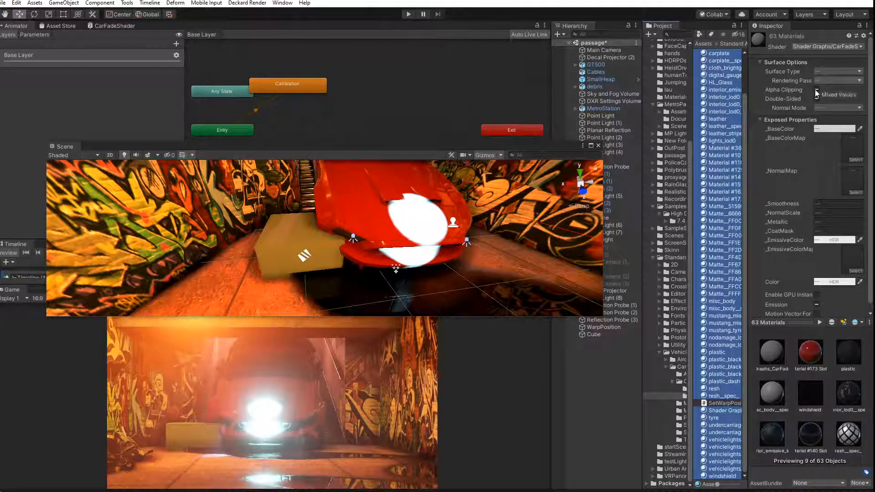
pyautogui.click(817, 90)
pyautogui.click(817, 91)
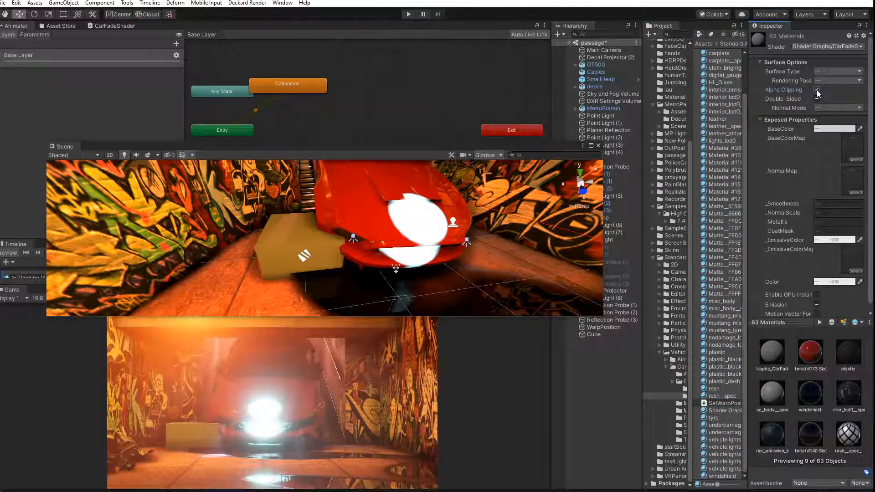
pyautogui.click(816, 99)
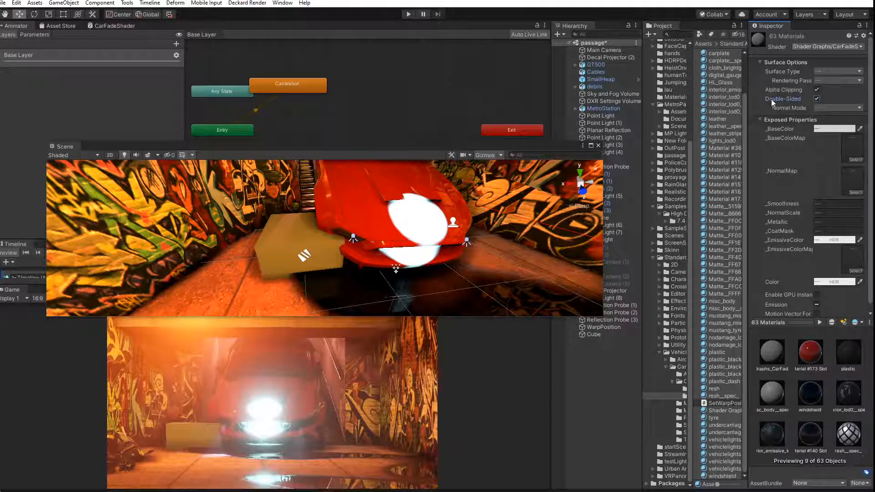
# Check the surface options of the second nodamage_lod0 material and the Matte__FFA0A0A0 material
pyautogui.moveTo(773, 99)
pyautogui.click(722, 344)
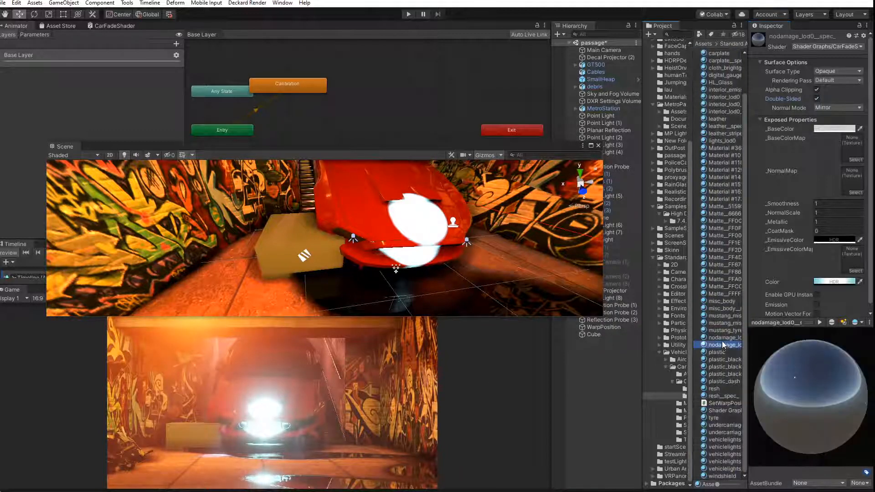
pyautogui.click(720, 280)
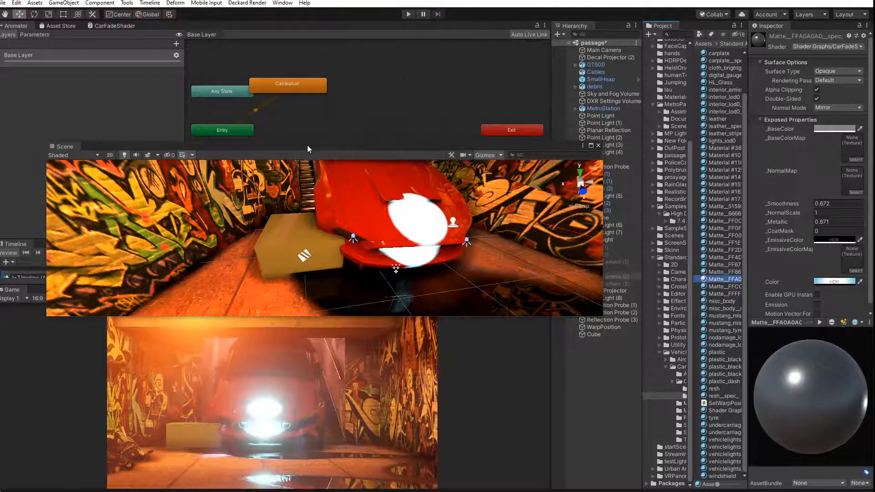
pyautogui.moveTo(307, 145); pyautogui.dragTo(475, 275)
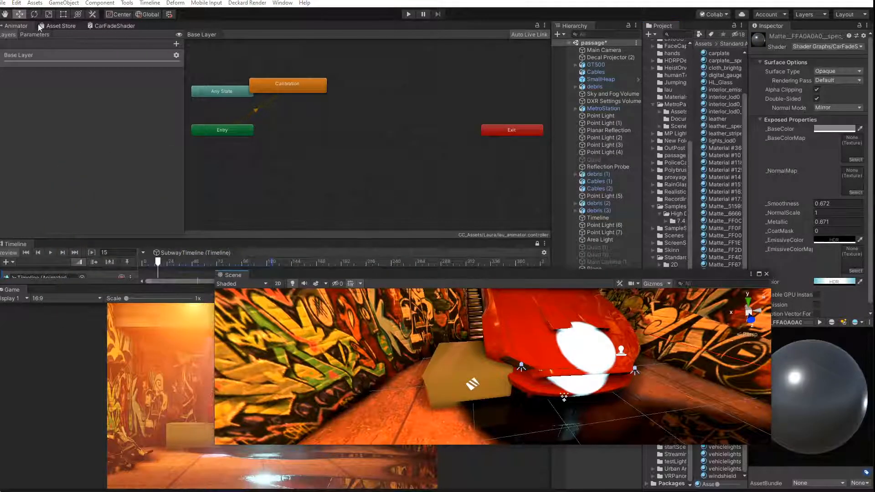
pyautogui.moveTo(267, 273); pyautogui.dragTo(398, 252)
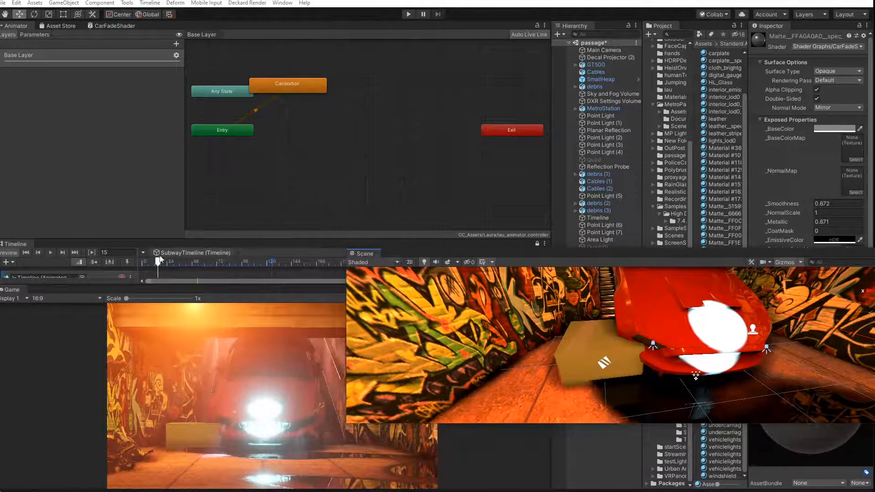
pyautogui.moveTo(167, 263); pyautogui.dragTo(159, 266)
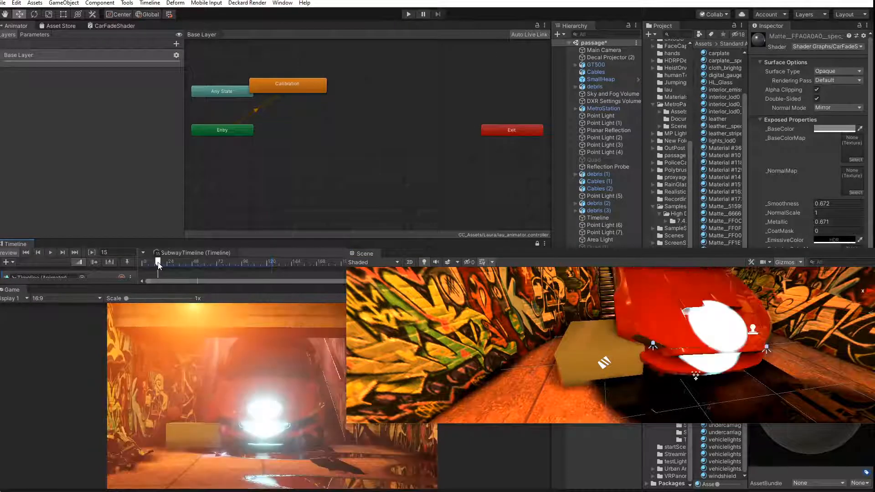
pyautogui.moveTo(471, 255); pyautogui.dragTo(133, 376)
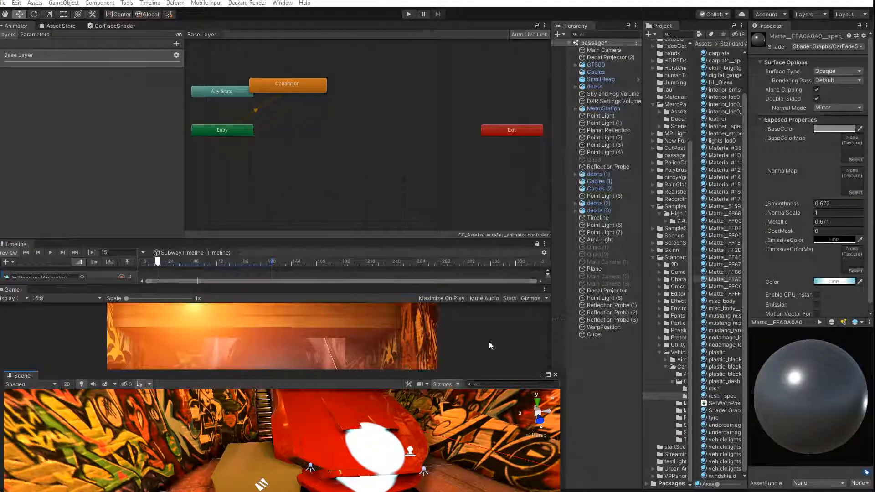
pyautogui.click(600, 327)
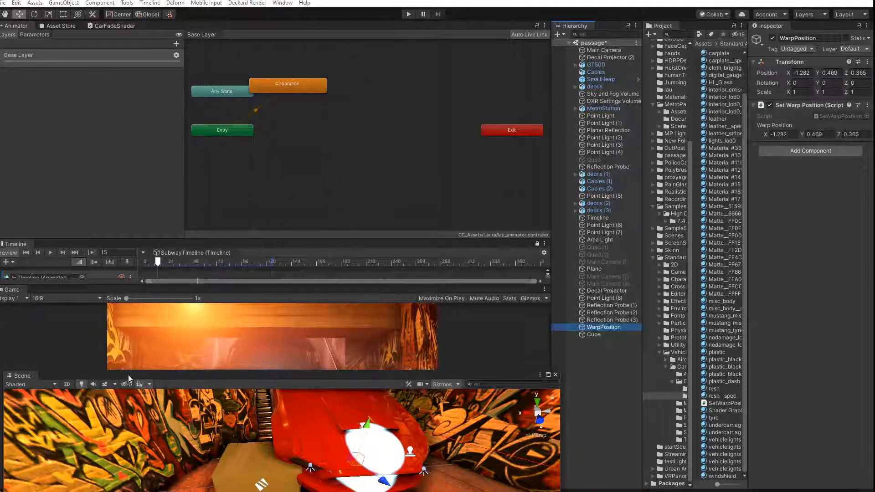
# Place the Scene window over the Game view, select the car's bonnet_ok mesh and toggle Alpha Clipping on its Material #173 Slot #1
pyautogui.moveTo(128, 374); pyautogui.dragTo(236, 382)
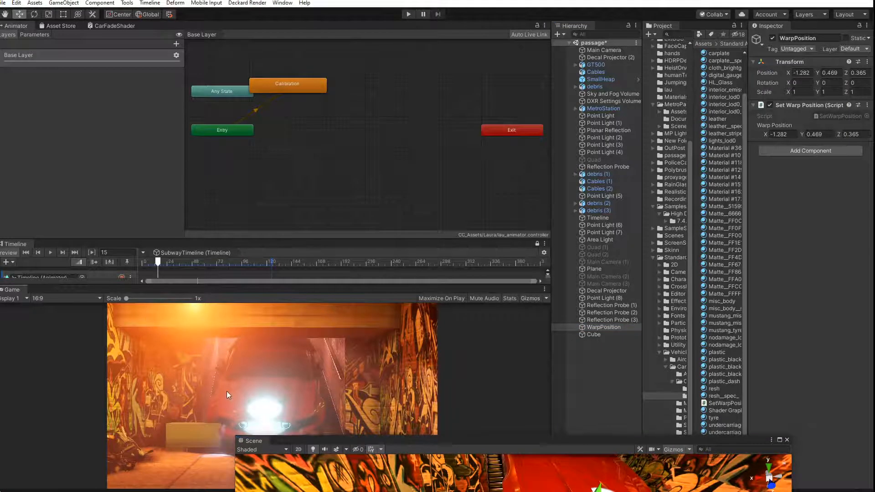
pyautogui.moveTo(453, 445); pyautogui.dragTo(372, 245)
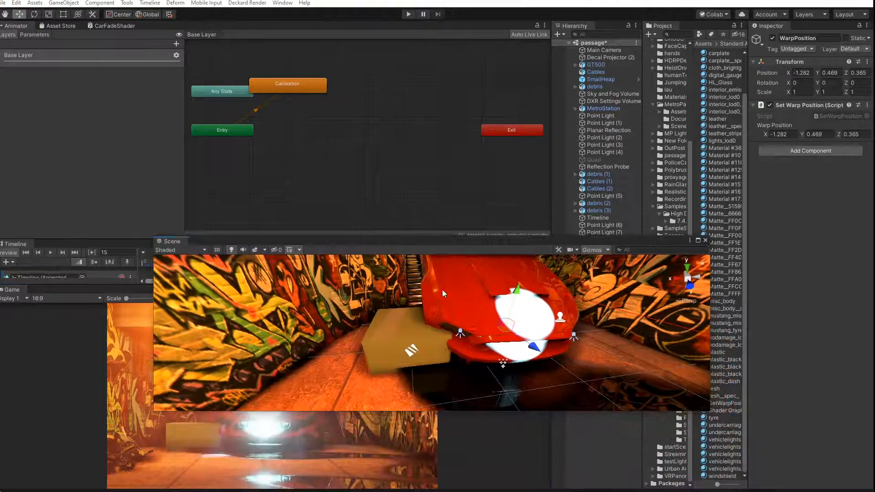
pyautogui.click(458, 299)
pyautogui.click(466, 302)
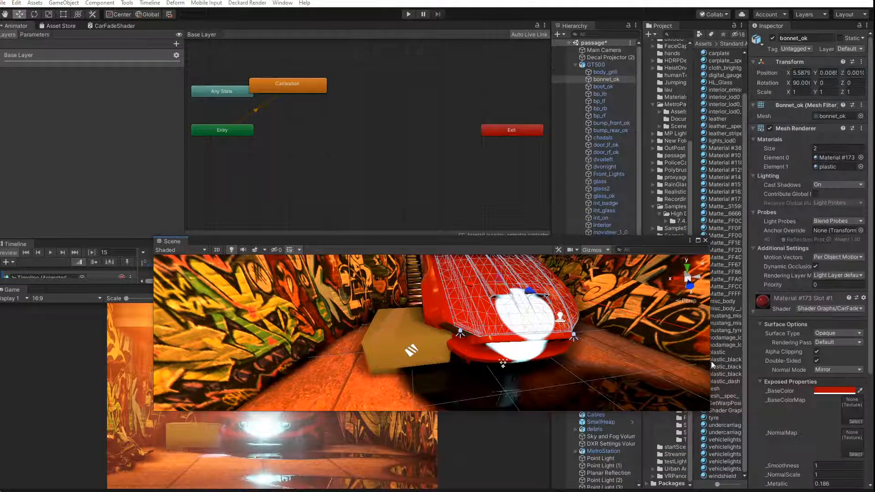
pyautogui.scroll(-4, 834, 414)
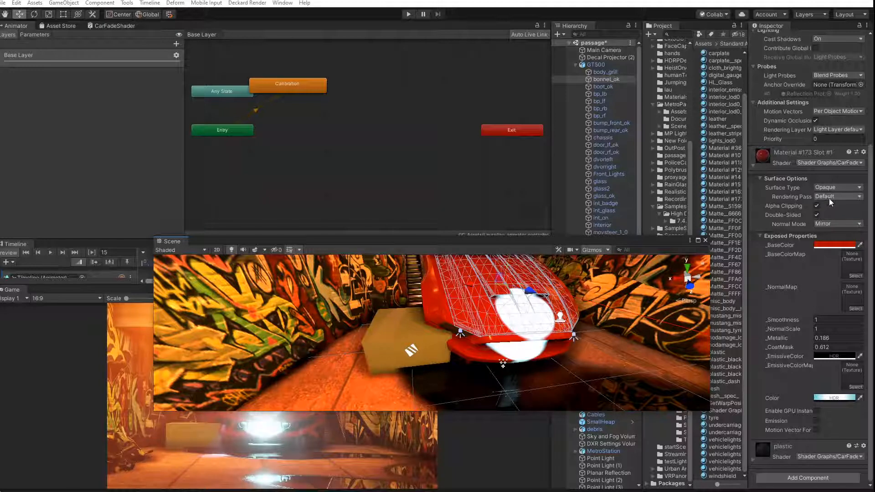
pyautogui.click(816, 206)
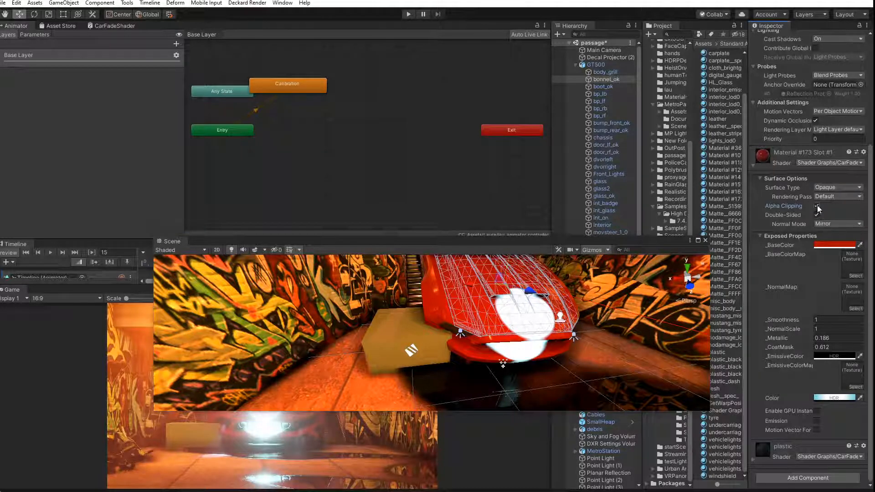
# Toggle the surface options of the bonnet's Material #173 Slot #1, leaving both Alpha Clipping and Double-Sided enabled
pyautogui.click(817, 206)
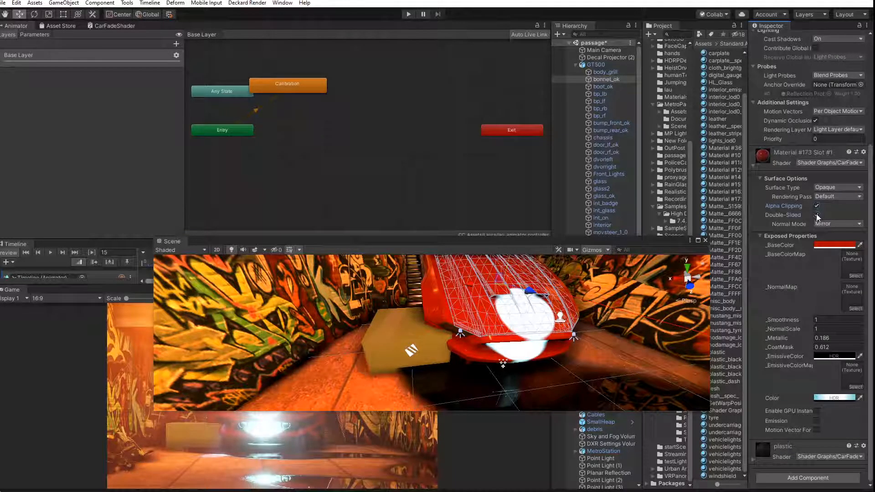
pyautogui.click(816, 215)
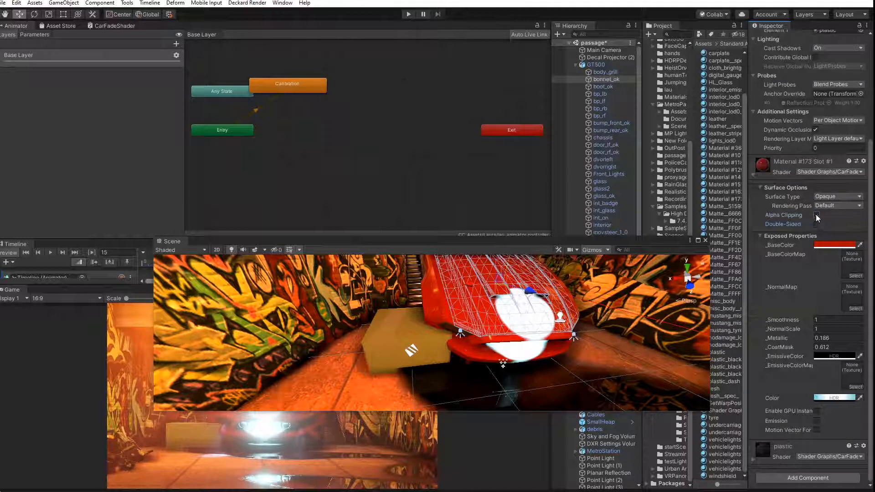
pyautogui.click(816, 215)
pyautogui.click(816, 223)
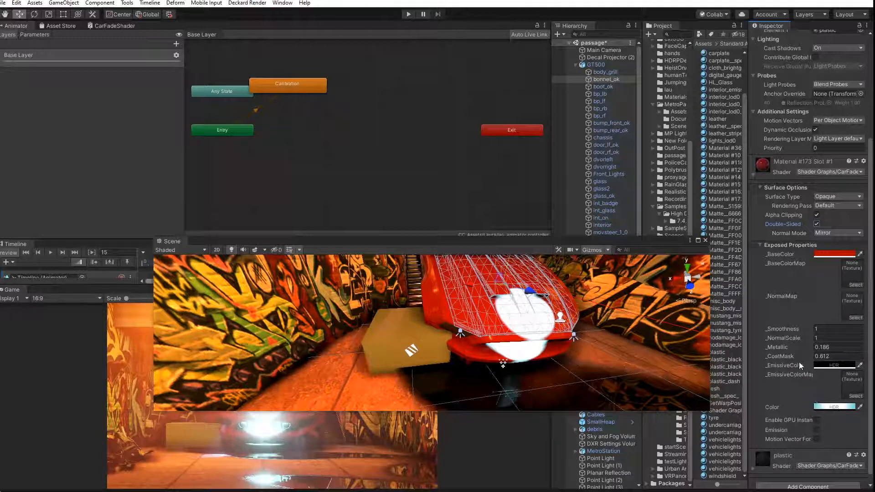
# Select the WarpPosition object and move it on the car's front to Y 0.79 and Z 0.686
pyautogui.moveTo(540, 239); pyautogui.dragTo(340, 100)
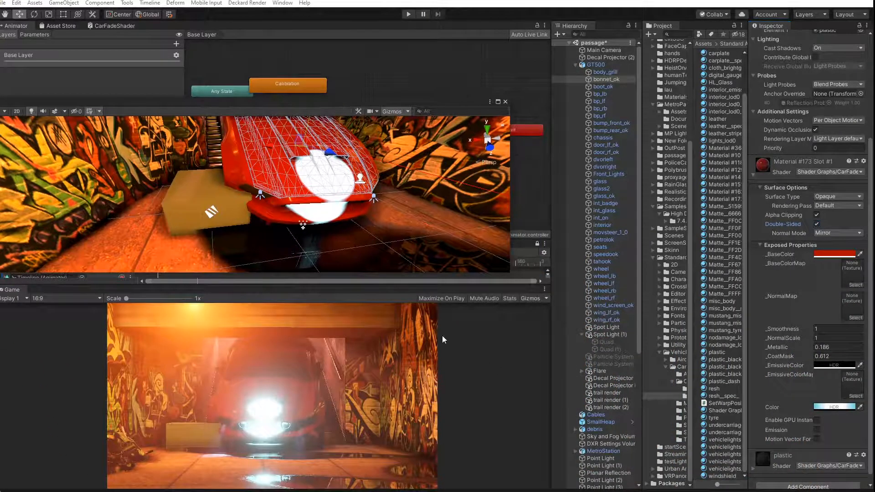
pyautogui.scroll(-6, 616, 425)
pyautogui.scroll(-2, 617, 424)
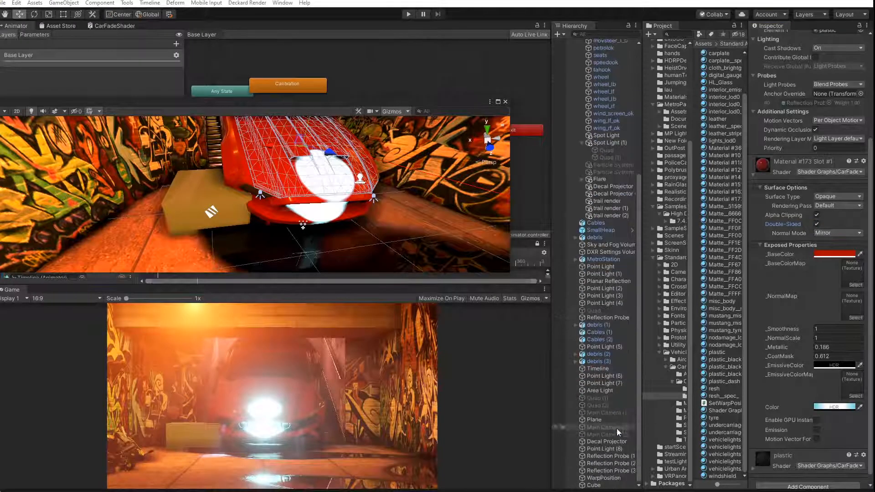
pyautogui.click(609, 478)
pyautogui.moveTo(211, 108); pyautogui.dragTo(520, 201)
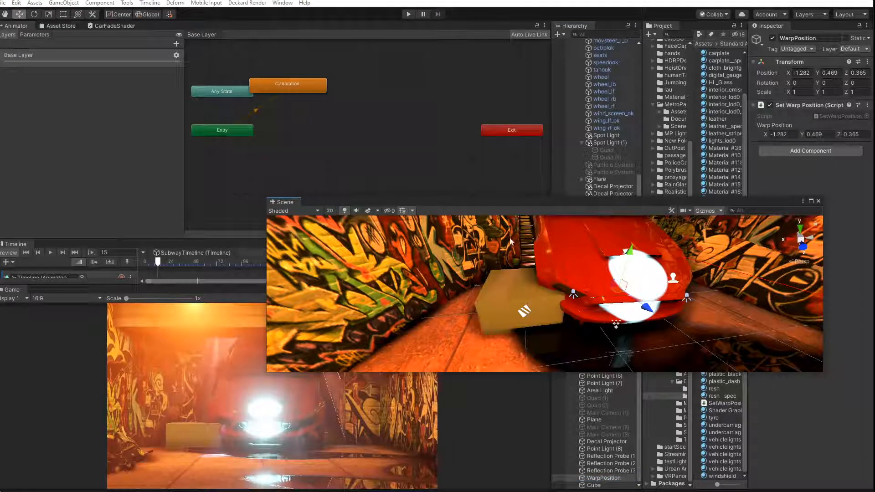
pyautogui.moveTo(628, 250); pyautogui.dragTo(650, 279)
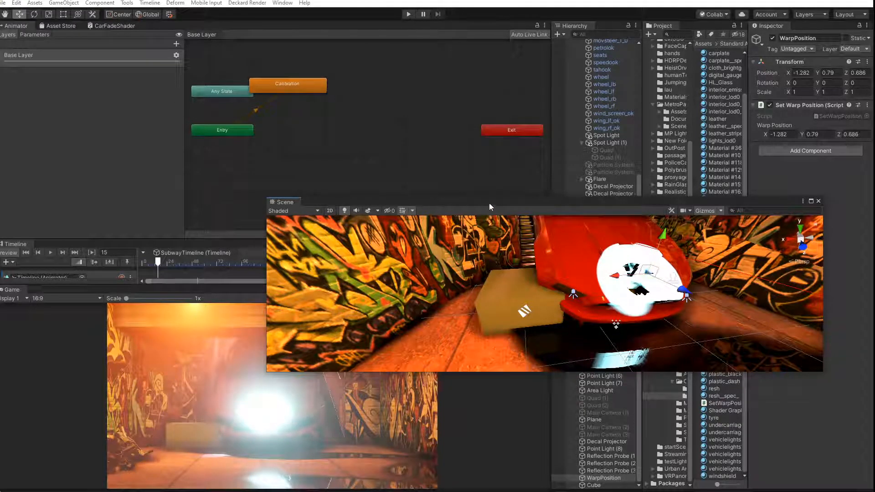
# Open the CarFadeShader graph beside the Scene view and set B of the Multiply node feeding Smoothstep to about 0.22
pyautogui.moveTo(490, 207); pyautogui.dragTo(253, 277)
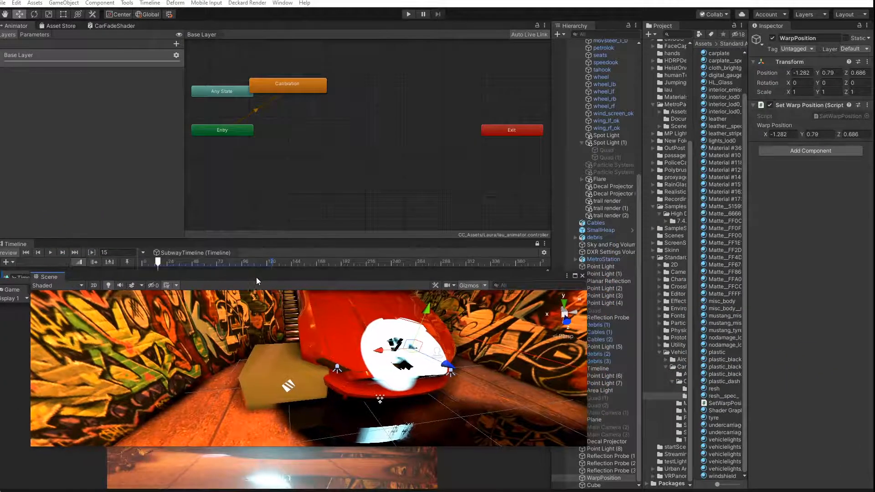
pyautogui.click(118, 25)
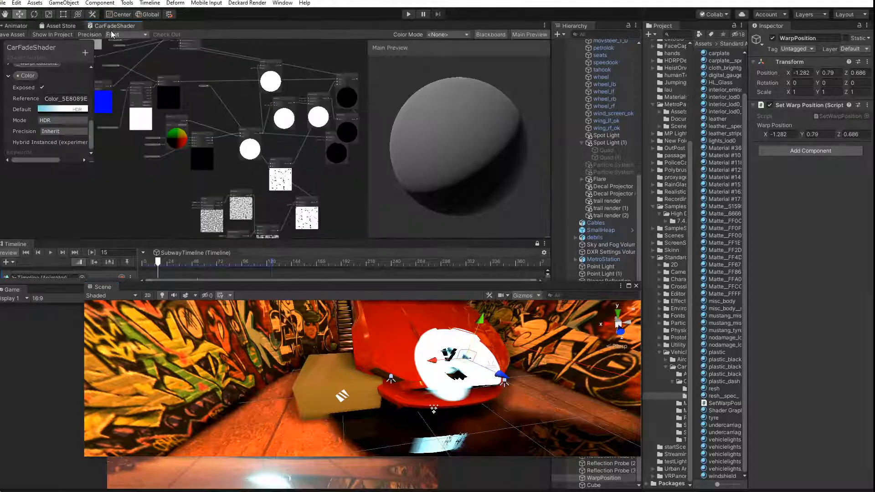
pyautogui.scroll(6, 147, 125)
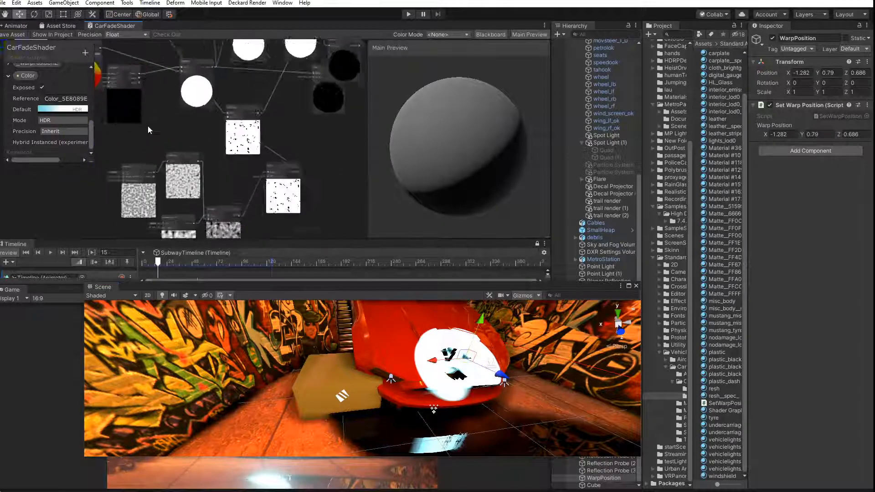
pyautogui.scroll(1, 187, 197)
pyautogui.moveTo(185, 169); pyautogui.dragTo(171, 211, button='middle')
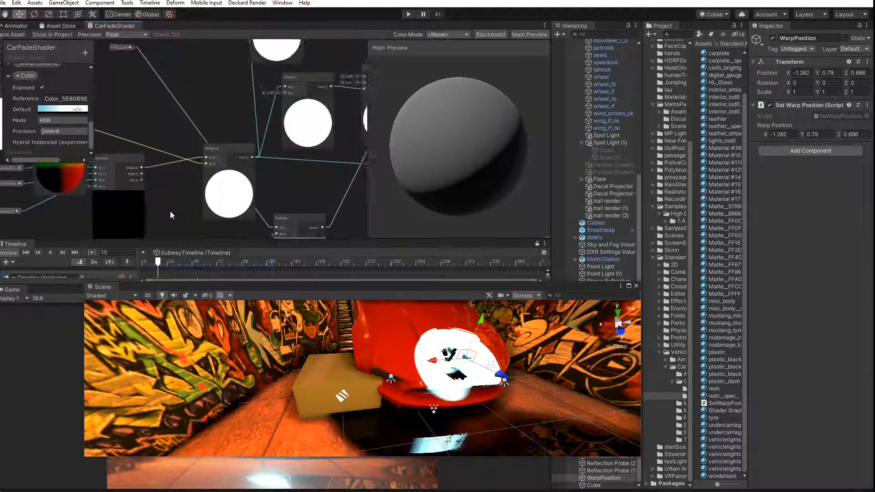
pyautogui.scroll(1, 170, 211)
pyautogui.moveTo(287, 172); pyautogui.dragTo(159, 220, button='middle')
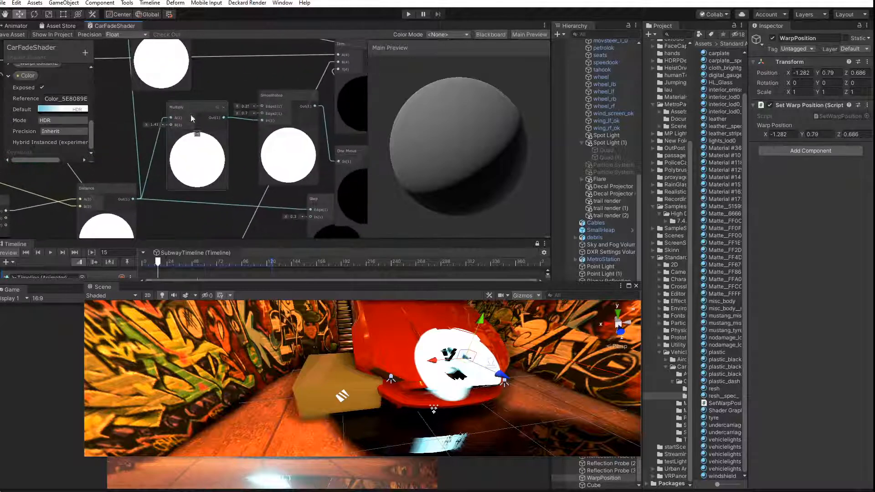
pyautogui.moveTo(146, 124); pyautogui.dragTo(141, 125)
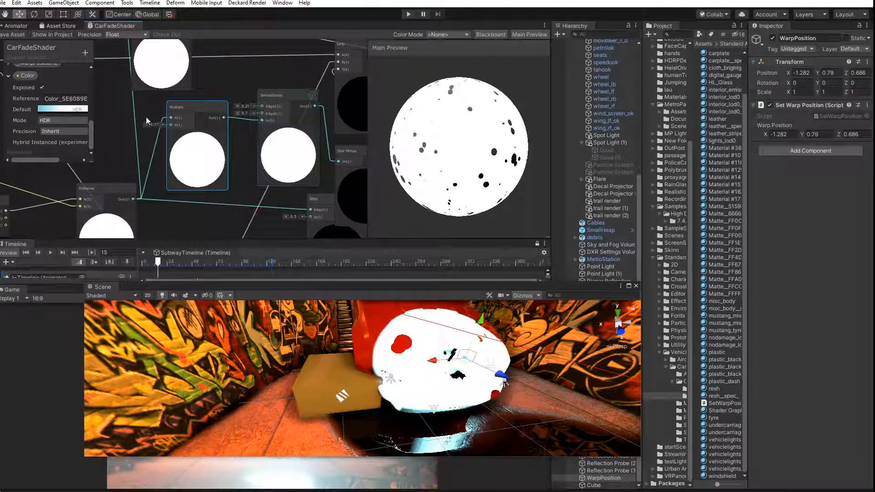
pyautogui.moveTo(145, 125); pyautogui.dragTo(138, 126)
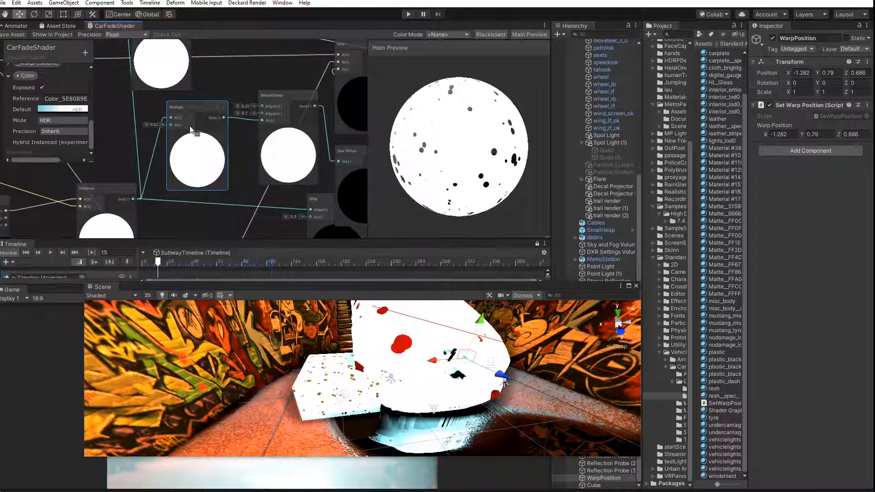
# Slide the WarpPosition object along its Z axis at the car's front to 0.596 to test the glow spread
pyautogui.moveTo(446, 342)
pyautogui.mouseDown(button='middle')
pyautogui.moveTo(453, 401)
pyautogui.moveTo(456, 337)
pyautogui.mouseUp(button='middle')
pyautogui.scroll(-4, 453, 390)
pyautogui.scroll(3, 456, 337)
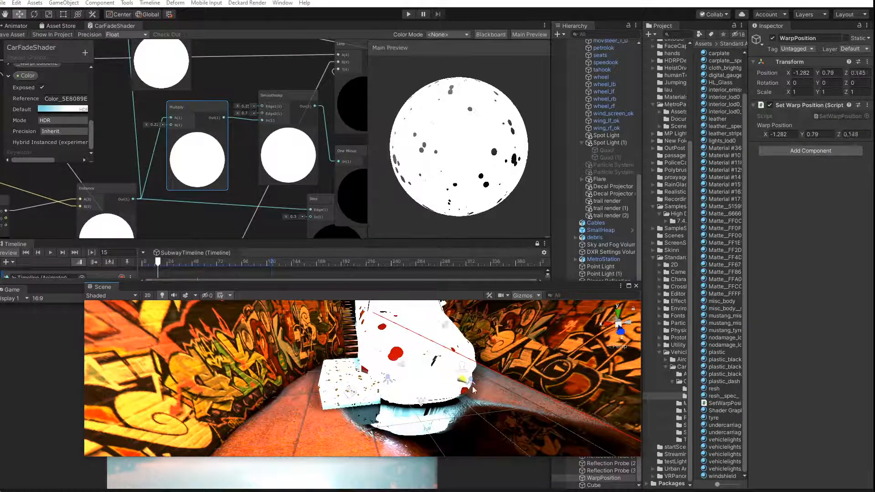
pyautogui.moveTo(472, 388)
pyautogui.mouseDown()
pyautogui.moveTo(496, 401)
pyautogui.moveTo(463, 379)
pyautogui.mouseUp()
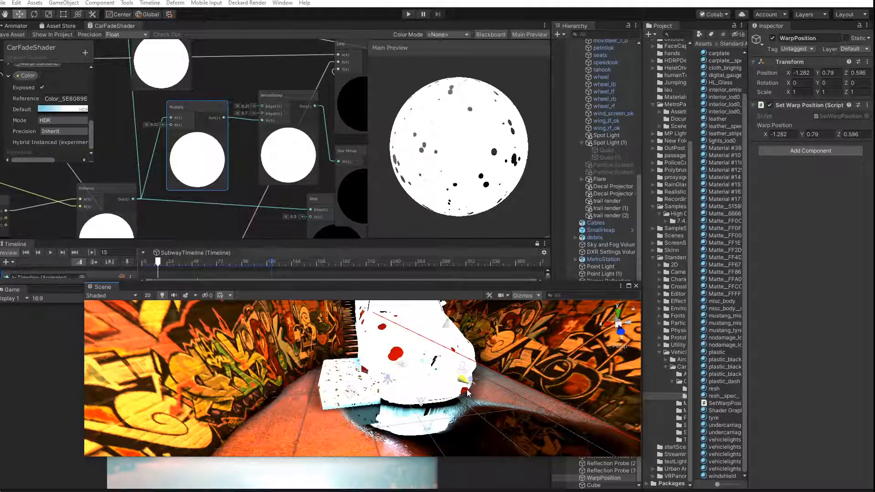
# Examine the Voronoi, Step and Multiply noise nodes and the Distance node in the CarFadeShader graph
pyautogui.moveTo(249, 181); pyautogui.dragTo(253, 77, button='middle')
pyautogui.moveTo(173, 147); pyautogui.dragTo(231, 47, button='middle')
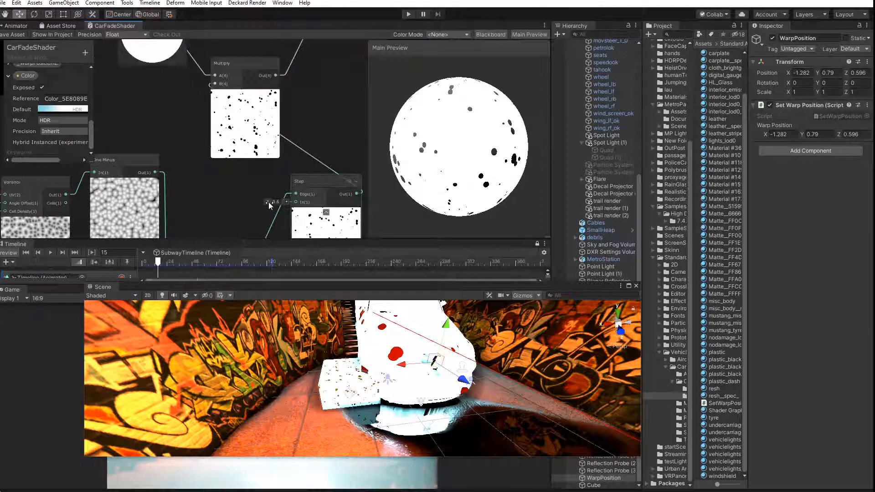
pyautogui.moveTo(239, 192); pyautogui.dragTo(287, 178, button='middle')
pyautogui.scroll(-4, 239, 182)
pyautogui.moveTo(225, 141); pyautogui.dragTo(243, 224, button='middle')
pyautogui.scroll(2, 223, 164)
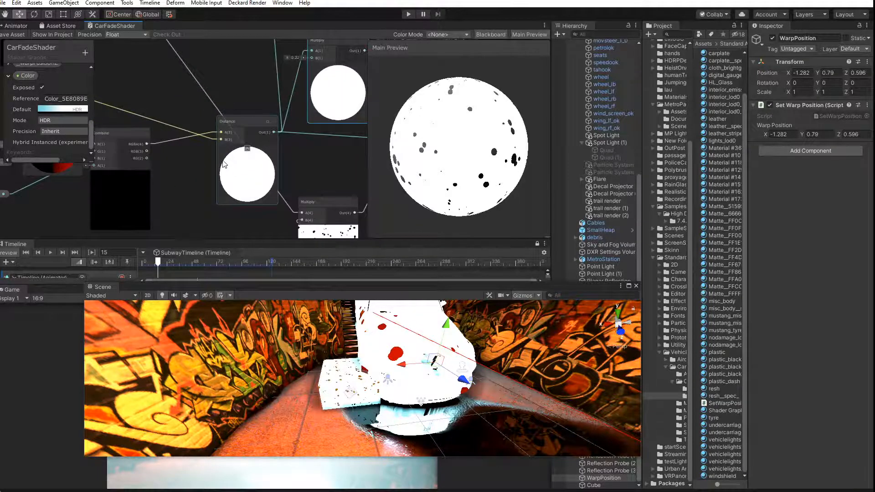
pyautogui.scroll(2, 224, 165)
pyautogui.scroll(-1, 190, 162)
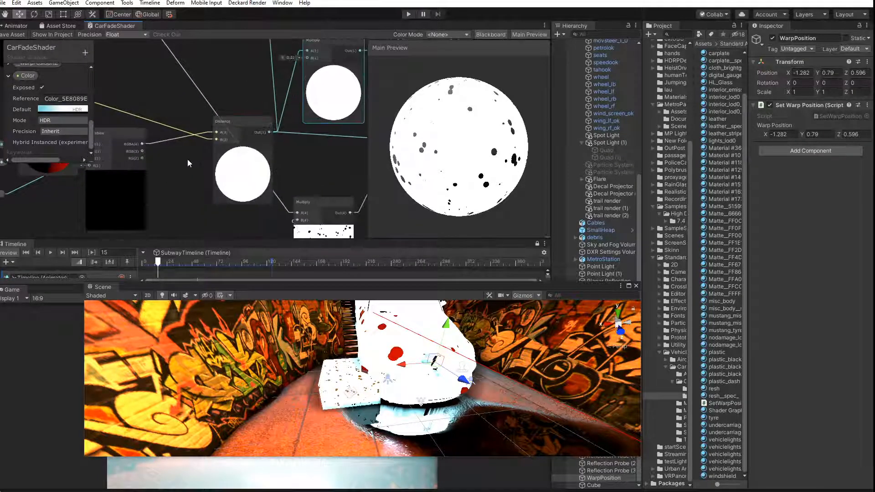
# Delete the connection into the Master node's Emission input and move WarpPosition to Z 0.803 to test the dissolve alone
pyautogui.moveTo(189, 163); pyautogui.dragTo(151, 71, button='middle')
pyautogui.moveTo(293, 45); pyautogui.dragTo(223, 175, button='middle')
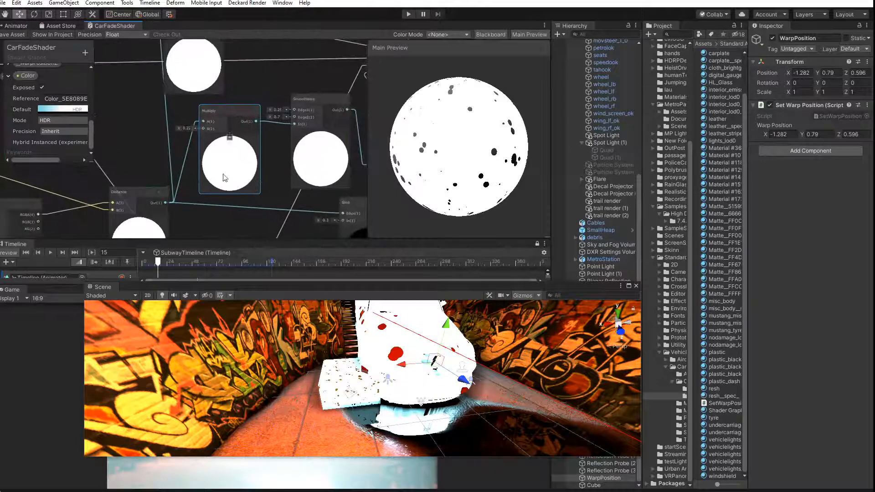
pyautogui.moveTo(272, 135); pyautogui.dragTo(208, 249, button='middle')
pyautogui.moveTo(196, 163); pyautogui.dragTo(371, 223, button='middle')
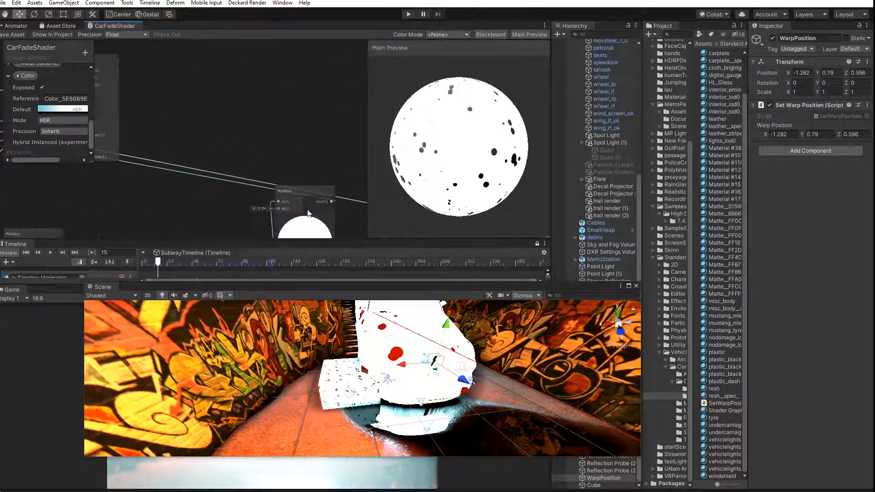
pyautogui.moveTo(111, 161); pyautogui.dragTo(275, 205, button='middle')
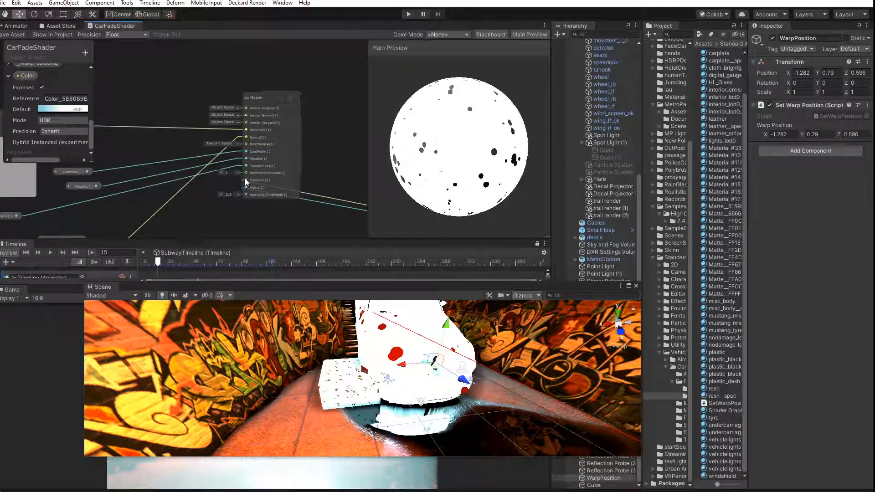
pyautogui.press('space')
pyautogui.click(318, 194)
pyautogui.press('Delete')
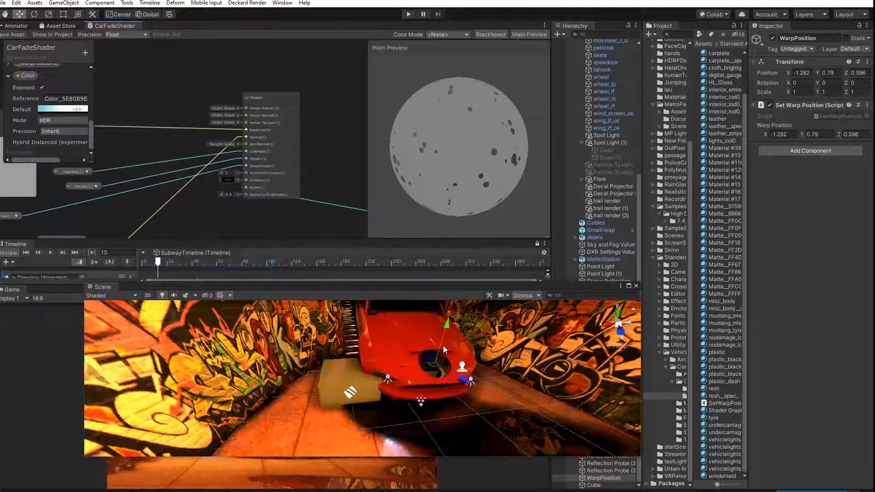
pyautogui.moveTo(463, 381)
pyautogui.mouseDown()
pyautogui.moveTo(449, 377)
pyautogui.moveTo(469, 384)
pyautogui.mouseUp()
# Set B of the Multiply node feeding the Master node's Alpha input to about 0.3
pyautogui.moveTo(255, 188); pyautogui.dragTo(199, 76, button='middle')
pyautogui.scroll(-3, 201, 78)
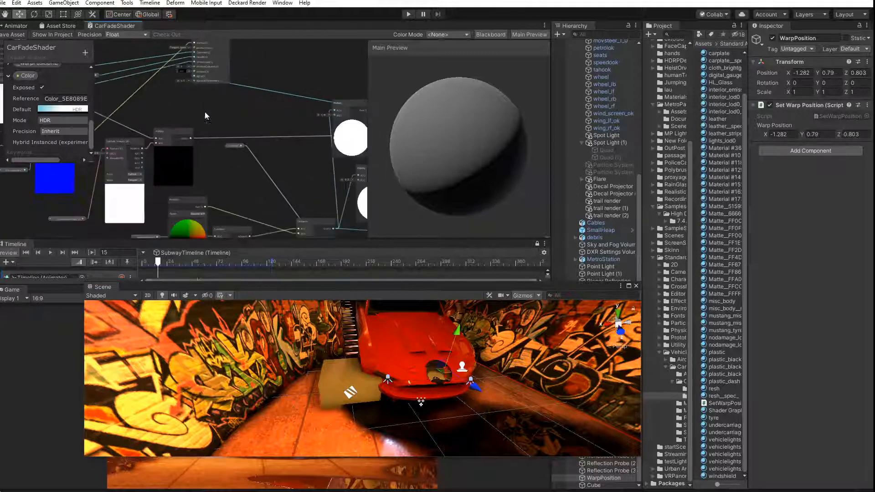
pyautogui.scroll(1, 214, 136)
pyautogui.moveTo(218, 150); pyautogui.dragTo(211, 249, button='middle')
pyautogui.scroll(1, 216, 115)
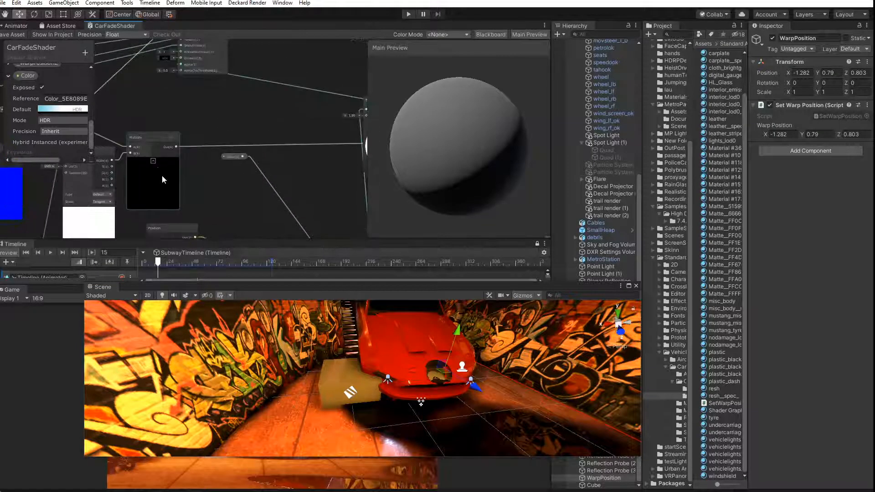
pyautogui.moveTo(160, 168); pyautogui.dragTo(246, 190, button='middle')
pyautogui.scroll(1, 247, 183)
pyautogui.moveTo(221, 133); pyautogui.dragTo(38, 203, button='middle')
pyautogui.moveTo(194, 202); pyautogui.dragTo(105, 130, button='middle')
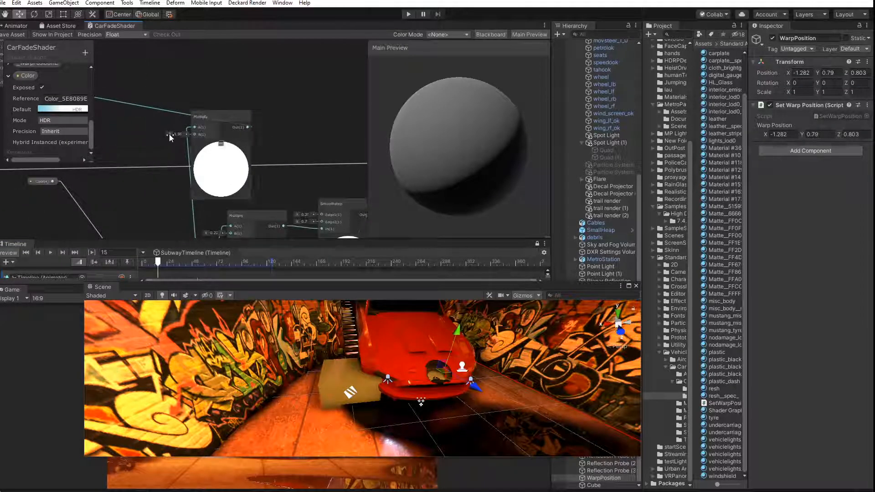
pyautogui.moveTo(115, 156); pyautogui.dragTo(149, 58, button='middle')
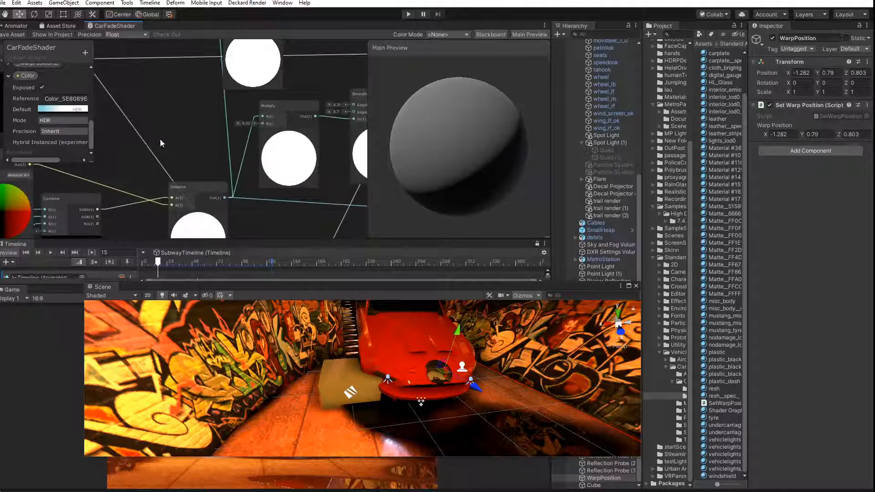
pyautogui.moveTo(160, 141); pyautogui.dragTo(212, 262, button='middle')
pyautogui.moveTo(225, 150); pyautogui.dragTo(234, 198, button='middle')
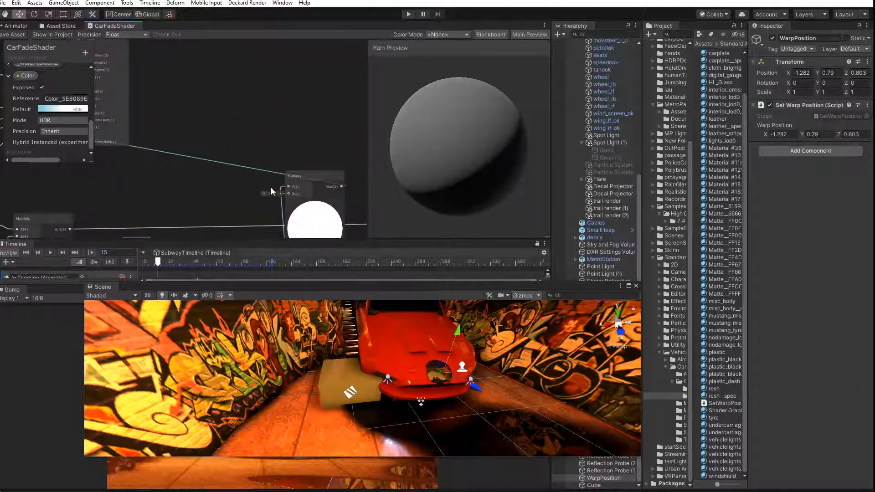
pyautogui.moveTo(263, 193); pyautogui.dragTo(246, 191)
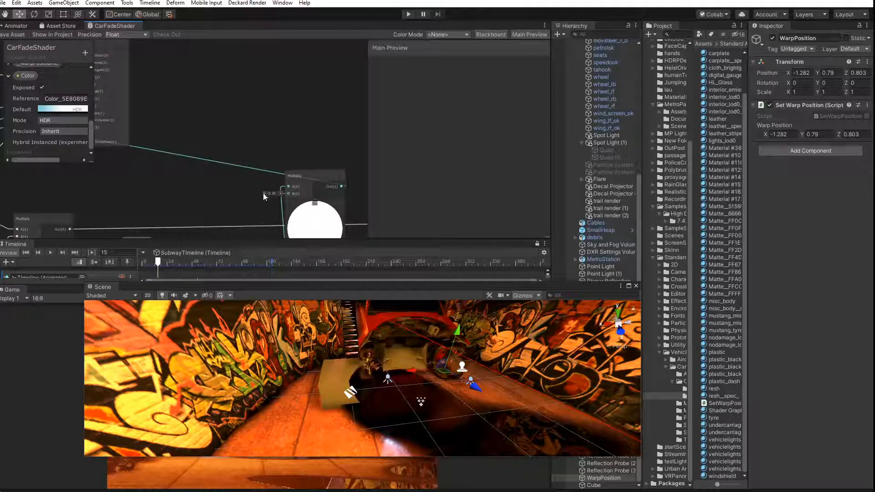
# Move the WarpPosition object forward, away from the car's front, to about Z 1.55
pyautogui.moveTo(474, 384); pyautogui.dragTo(371, 369)
pyautogui.moveTo(352, 363); pyautogui.dragTo(467, 403)
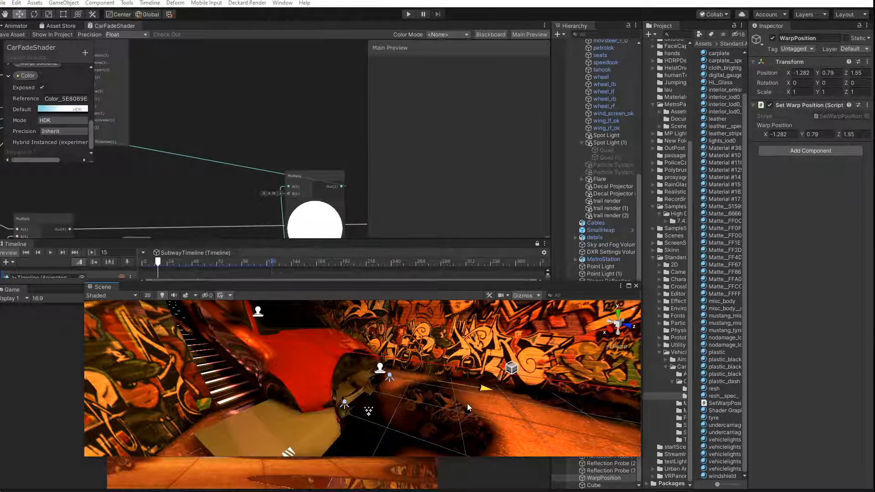
# Set B of the Multiply node feeding Alpha to about 0.13 and save the CarFadeShader asset
pyautogui.moveTo(114, 173); pyautogui.dragTo(96, 131, button='middle')
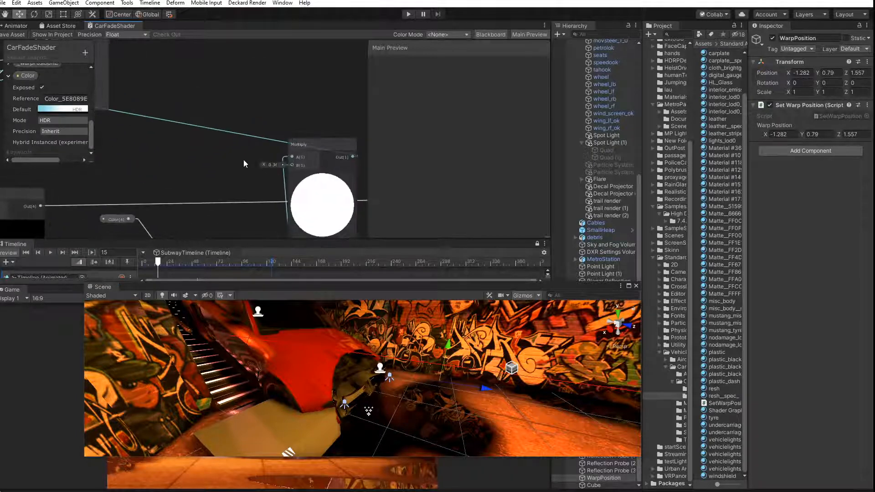
pyautogui.moveTo(264, 166); pyautogui.dragTo(261, 165)
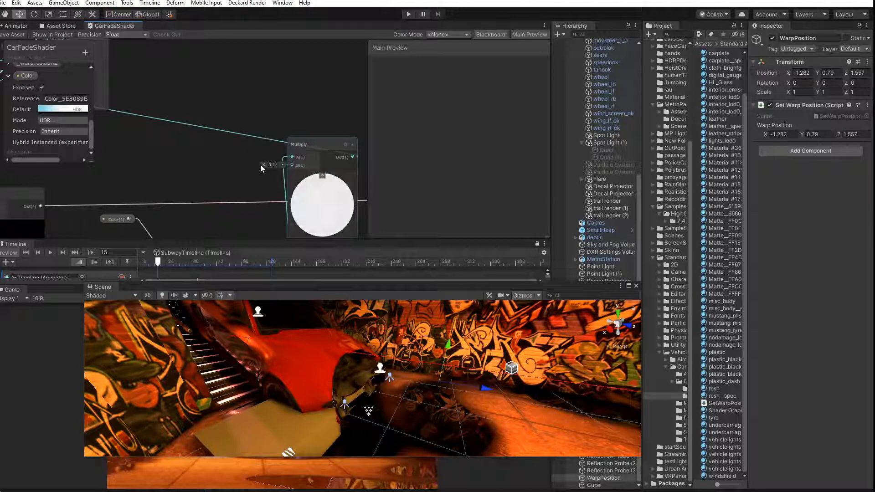
pyautogui.click(14, 35)
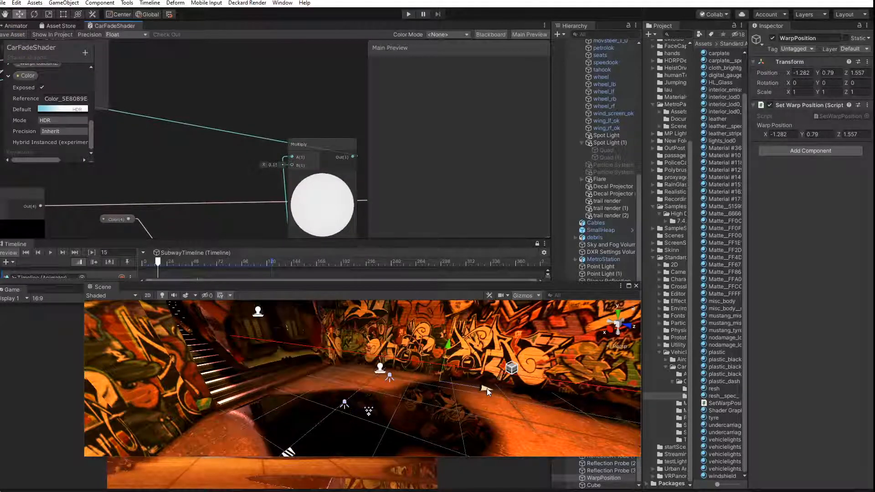
# Move the WarpPosition object farther ahead of the car along the Z axis to 3.908
pyautogui.moveTo(487, 388); pyautogui.dragTo(626, 447)
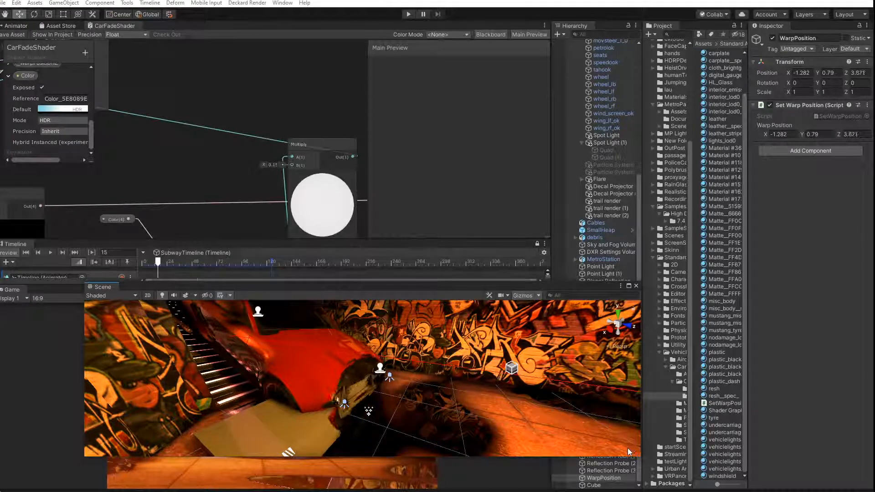
pyautogui.moveTo(467, 439); pyautogui.dragTo(426, 401, button='right')
pyautogui.moveTo(456, 408); pyautogui.dragTo(468, 438)
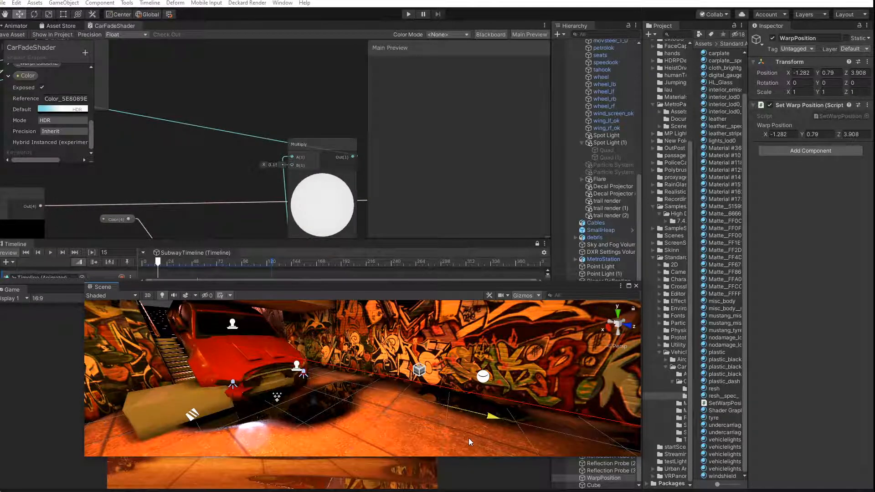
# Move the WarpPosition object farther ahead of the car along the Z axis to about 5.7
pyautogui.click(50, 26)
pyautogui.click(14, 26)
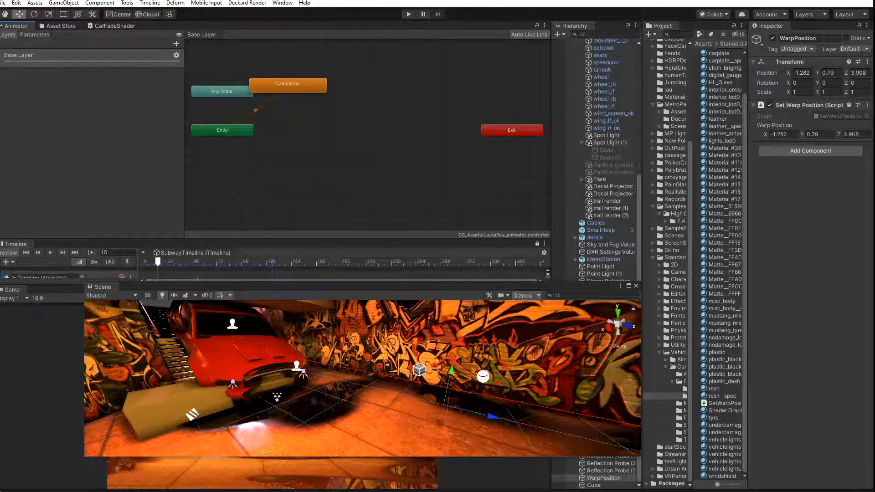
pyautogui.moveTo(496, 419); pyautogui.dragTo(573, 439)
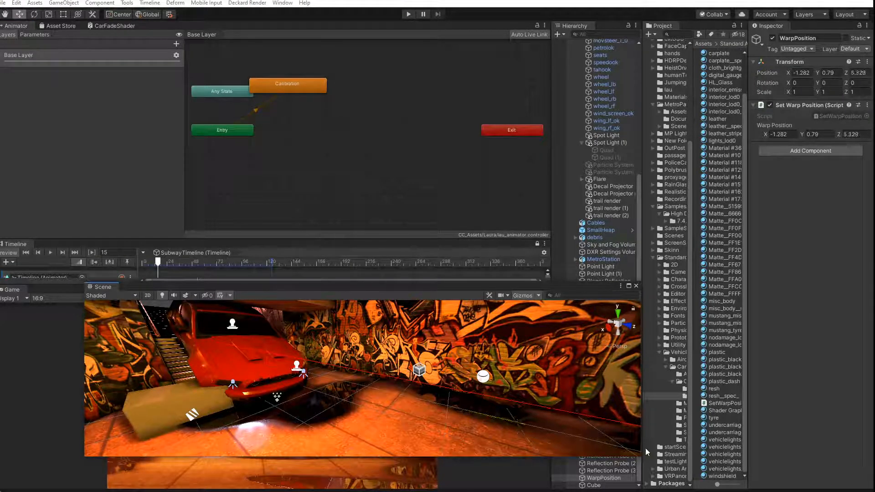
# Clear the Scene window off the Game view and scrub the SubwayTimeline to frame 112
pyautogui.moveTo(156, 264); pyautogui.dragTo(179, 267)
pyautogui.moveTo(136, 294); pyautogui.dragTo(618, 283)
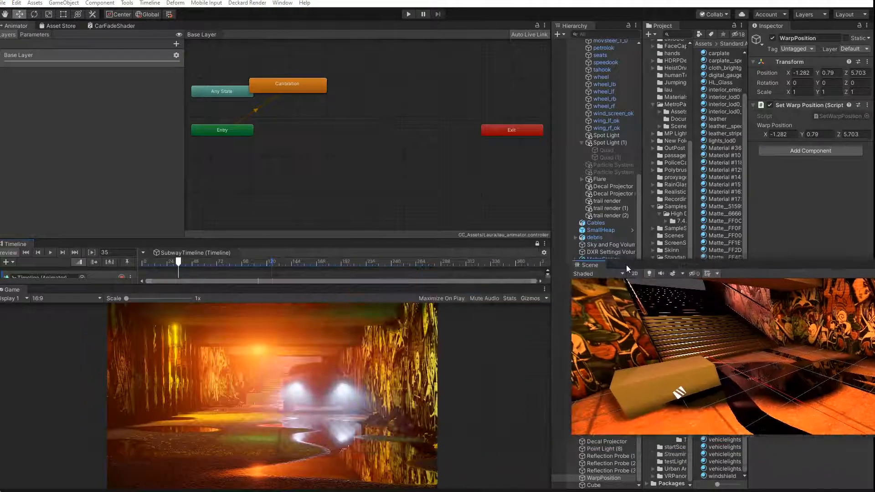
pyautogui.click(176, 263)
pyautogui.moveTo(176, 263); pyautogui.dragTo(258, 288)
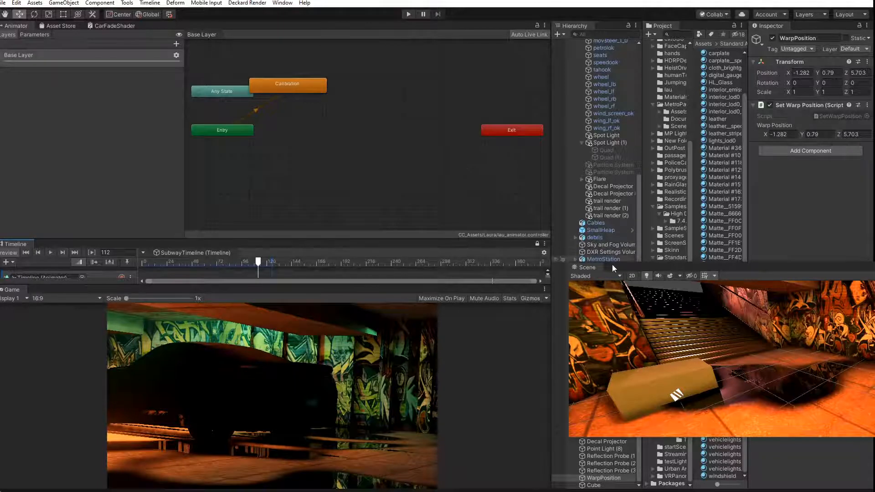
# Move the WarpPosition object to the car's location at the far end of the tunnel, about X 11.15, Z 43.06
pyautogui.moveTo(612, 266); pyautogui.dragTo(258, 21)
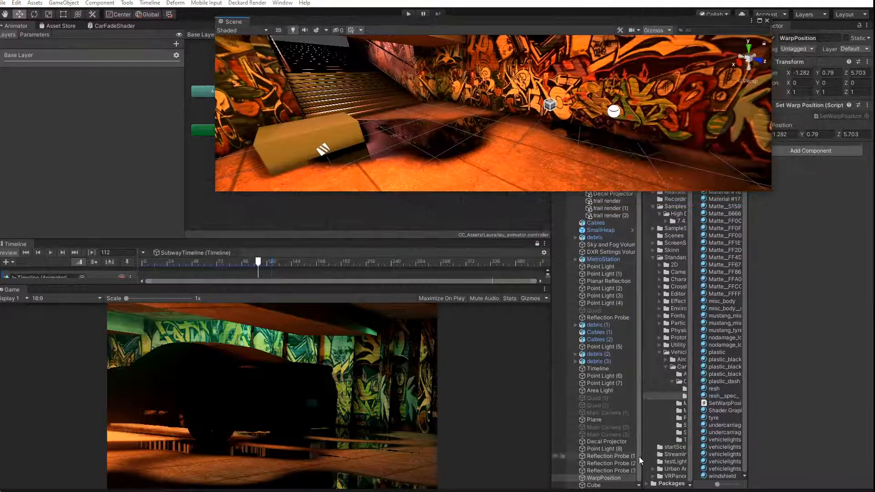
pyautogui.doubleClick(604, 478)
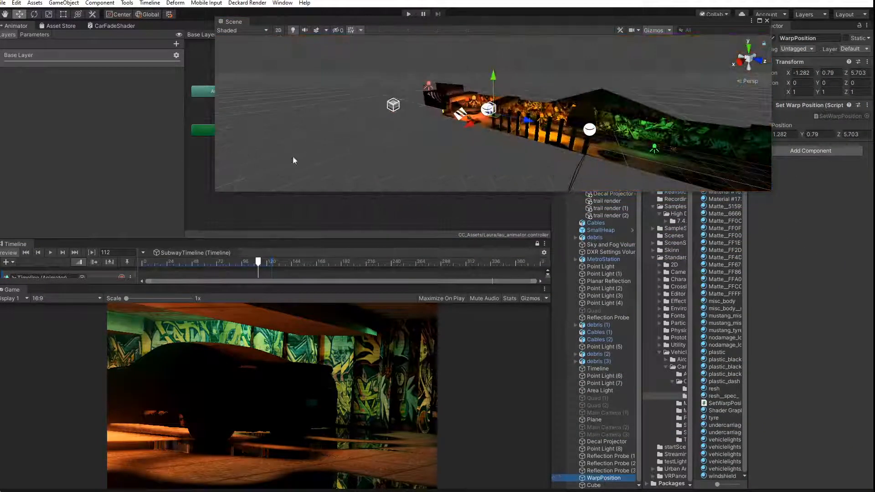
pyautogui.moveTo(294, 160); pyautogui.dragTo(409, 165, button='right')
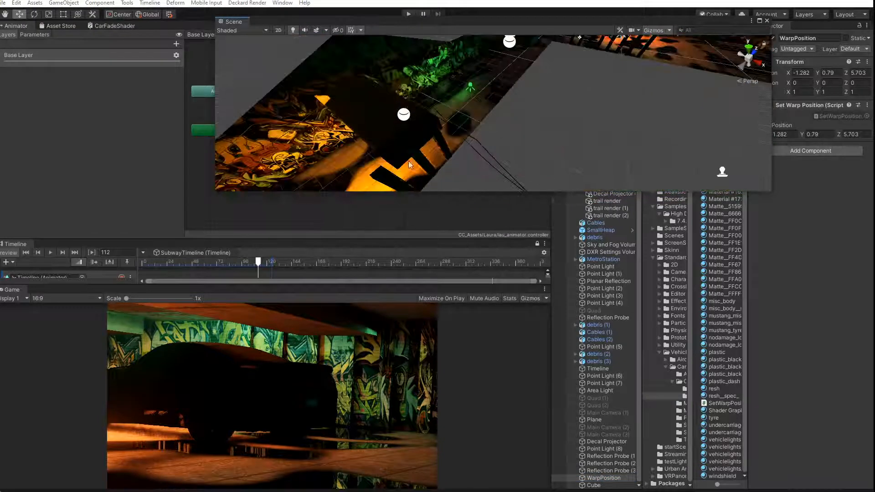
pyautogui.moveTo(408, 161); pyautogui.dragTo(401, 128, button='middle')
pyautogui.scroll(-10, 401, 129)
pyautogui.moveTo(384, 169); pyautogui.dragTo(387, 147, button='middle')
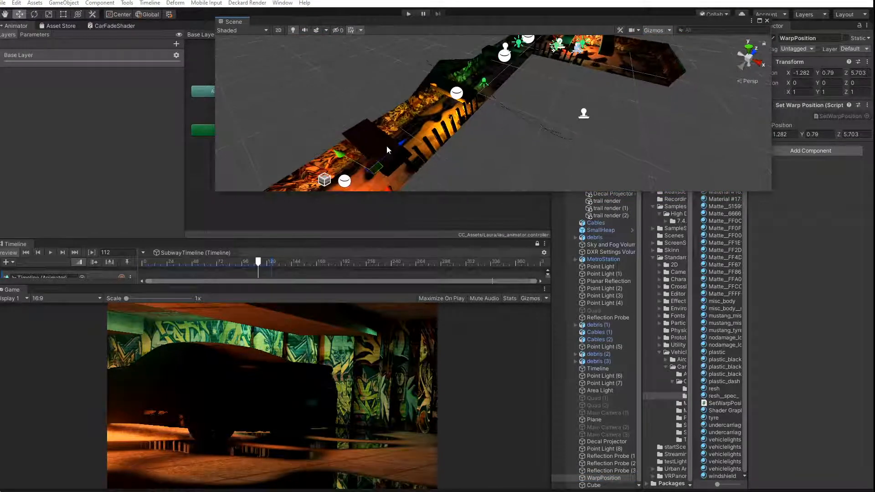
pyautogui.moveTo(381, 171); pyautogui.dragTo(585, 70)
pyautogui.moveTo(558, 85); pyautogui.dragTo(426, 160, button='middle')
pyautogui.scroll(8, 425, 161)
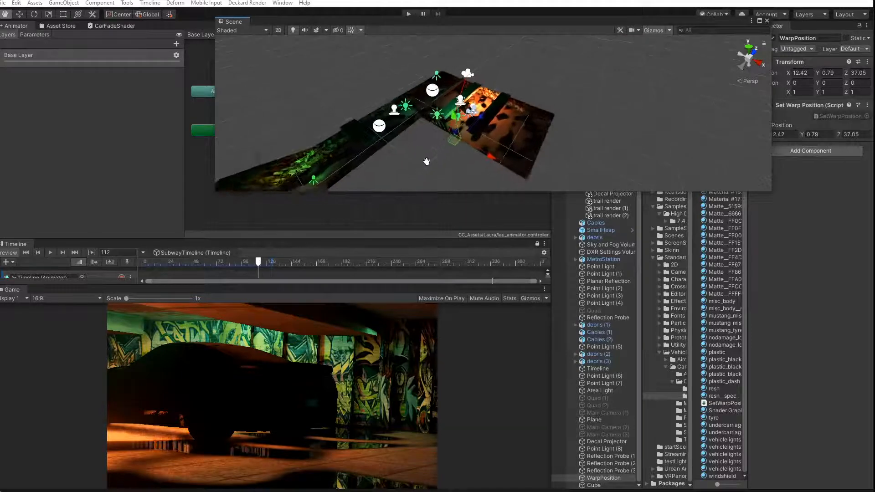
pyautogui.keyDown('alt'); pyautogui.moveTo(417, 158); pyautogui.dragTo(304, 145); pyautogui.keyUp('alt')
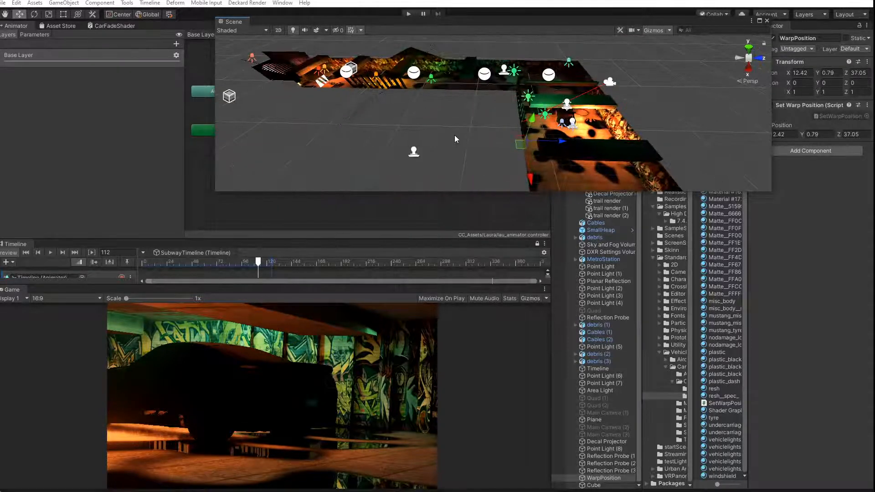
pyautogui.moveTo(454, 135); pyautogui.dragTo(372, 134, button='middle')
pyautogui.moveTo(454, 151); pyautogui.dragTo(511, 136)
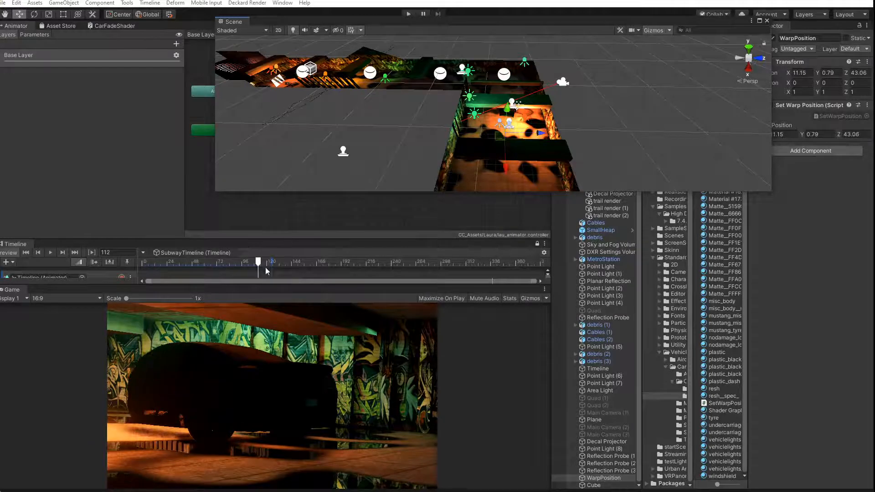
# Scrub the SubwayTimeline to frame 114 and place the floating Scene window clear of the car in the Game view
pyautogui.moveTo(261, 261)
pyautogui.mouseDown()
pyautogui.moveTo(255, 267)
pyautogui.moveTo(278, 270)
pyautogui.moveTo(250, 271)
pyautogui.moveTo(261, 274)
pyautogui.mouseUp()
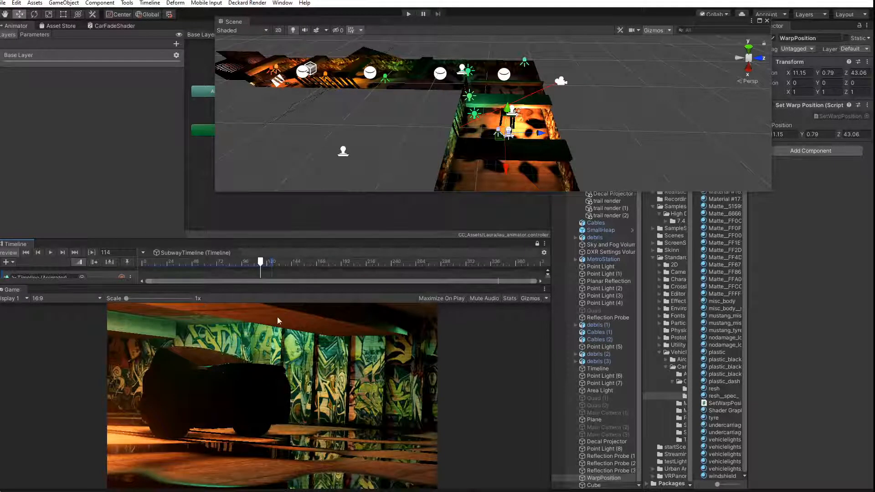
pyautogui.moveTo(323, 25); pyautogui.dragTo(386, 333)
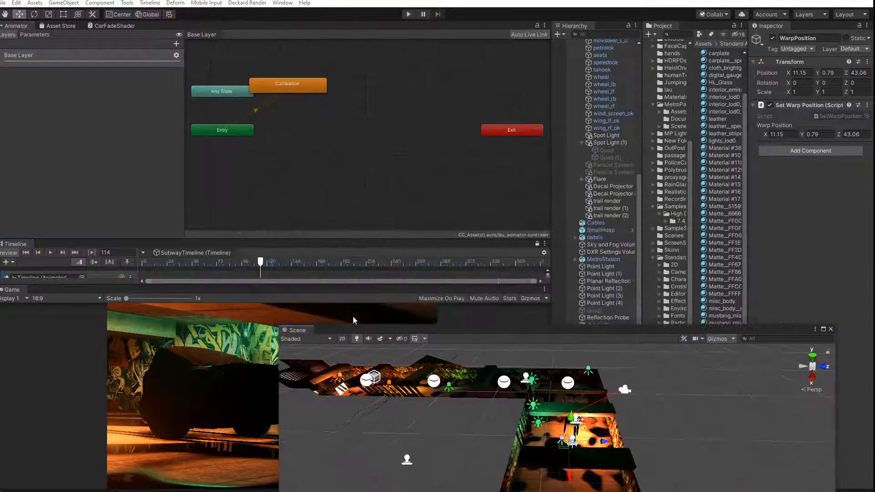
pyautogui.click(259, 263)
pyautogui.moveTo(259, 264); pyautogui.dragTo(260, 267)
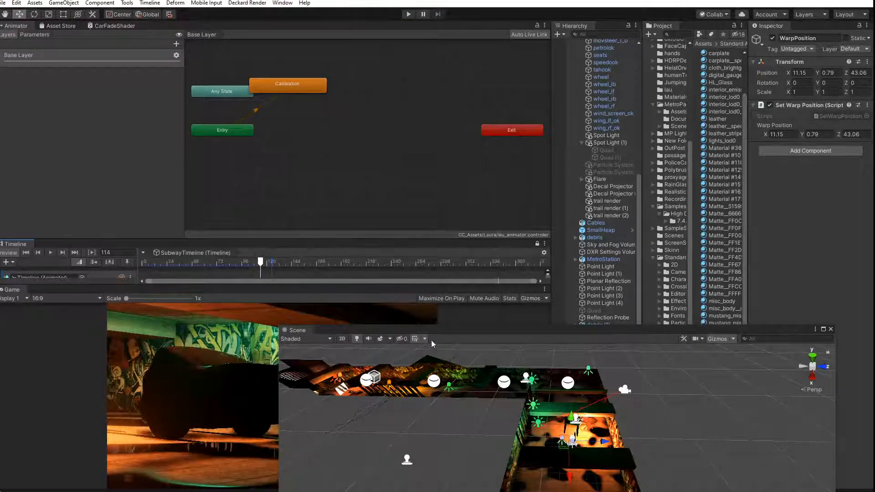
pyautogui.moveTo(449, 329); pyautogui.dragTo(438, 278)
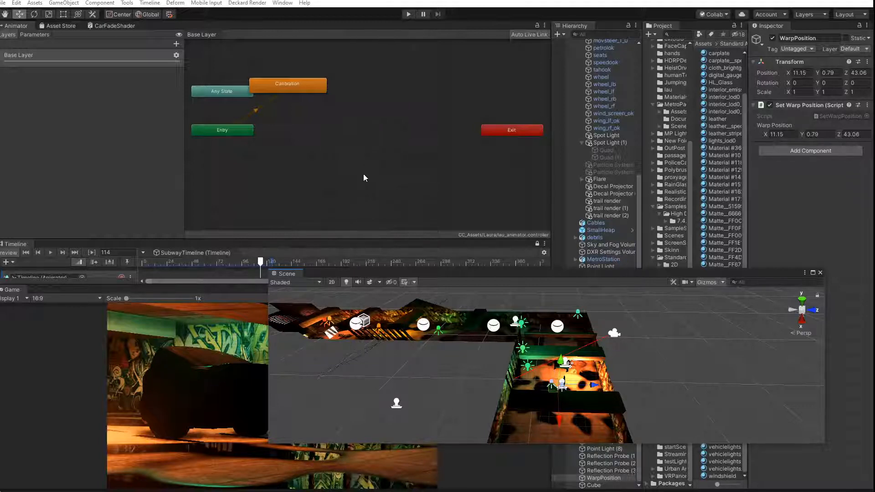
pyautogui.moveTo(349, 276); pyautogui.dragTo(347, 89)
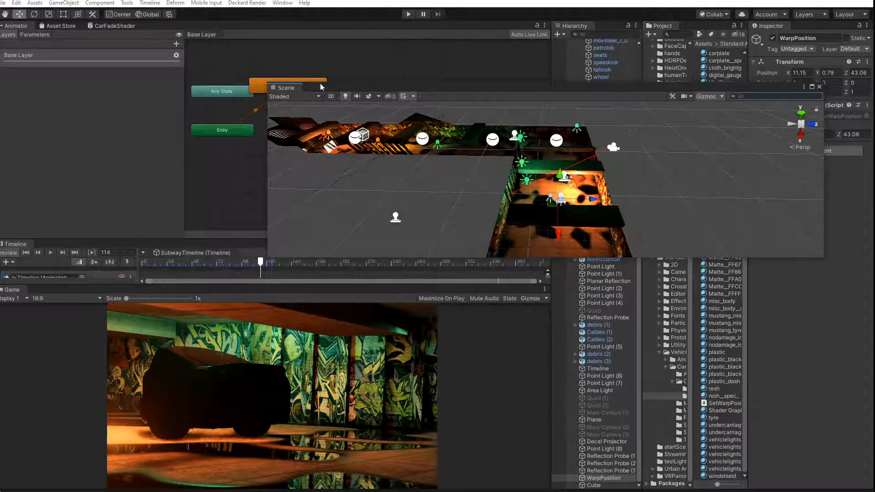
pyautogui.moveTo(321, 87); pyautogui.dragTo(352, 298)
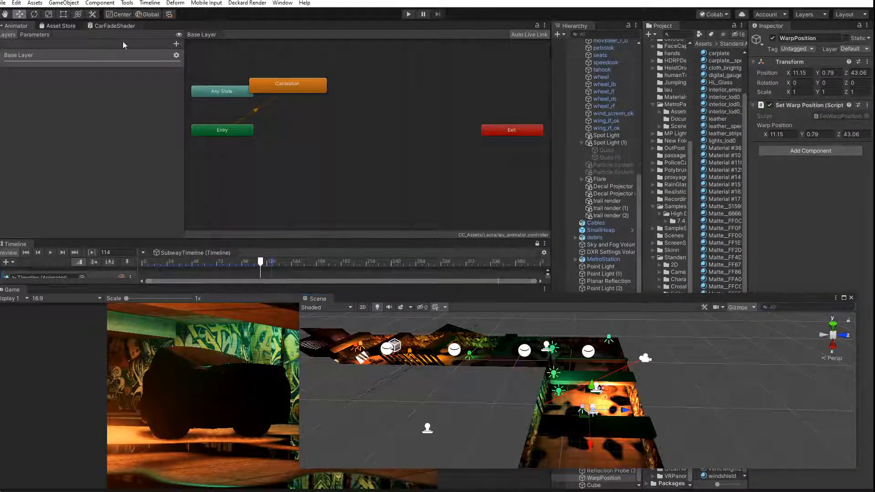
# Examine the CarFadeShader graph, checking how the Multiply, Smoothstep and Lerp nodes link to the Master node
pyautogui.click(89, 25)
pyautogui.scroll(-5, 221, 188)
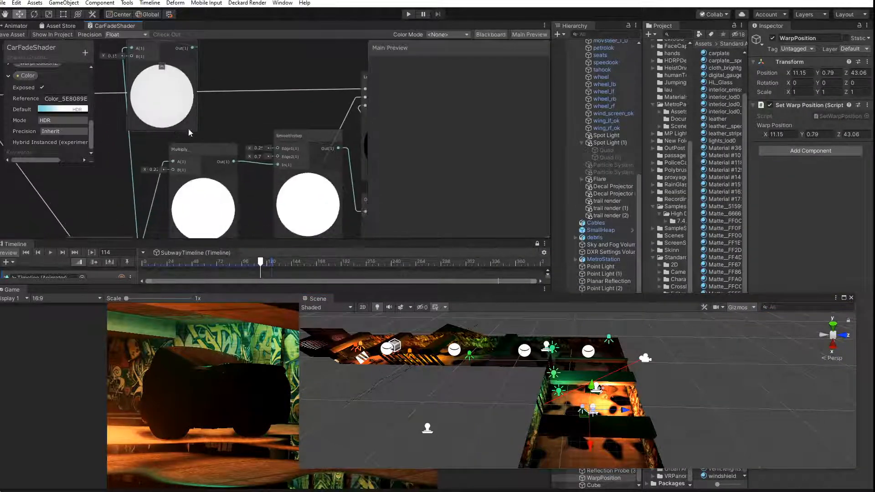
pyautogui.scroll(5, 220, 114)
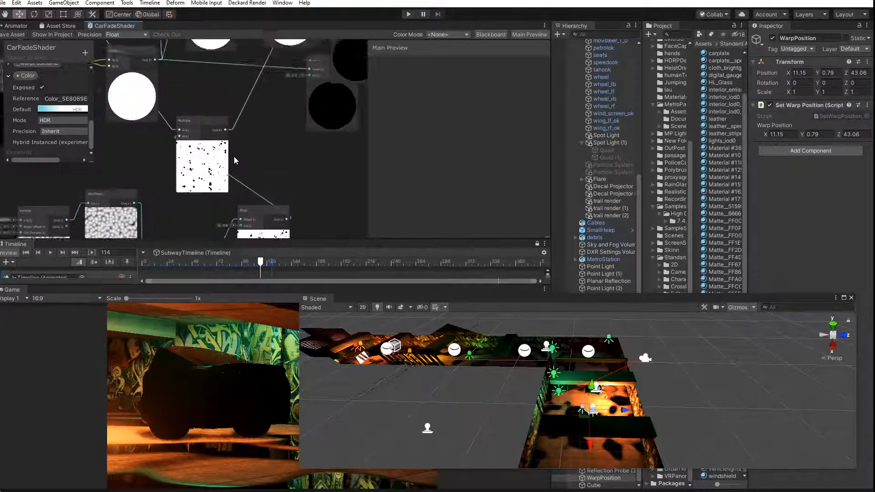
pyautogui.scroll(-3, 230, 200)
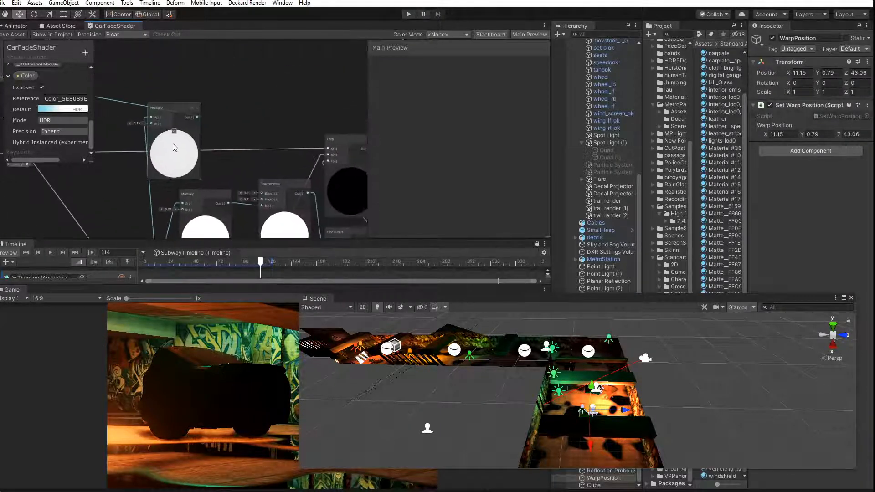
pyautogui.scroll(-4, 223, 146)
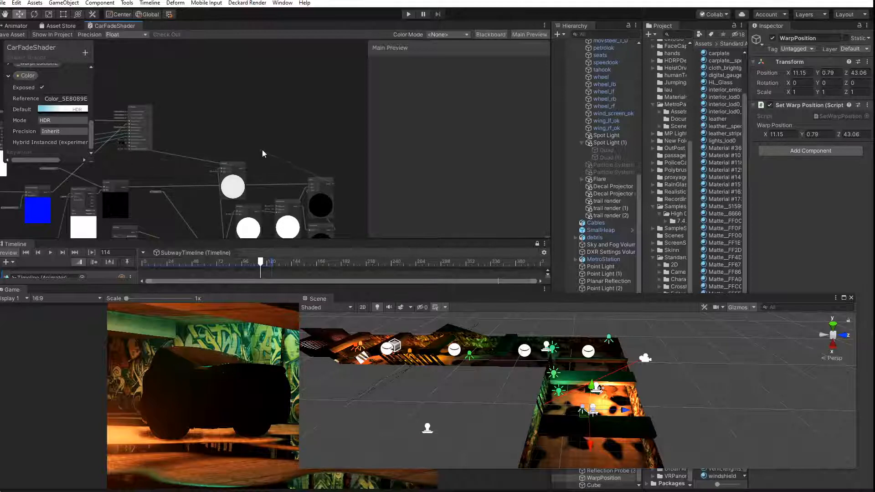
pyautogui.press('space')
pyautogui.press('Escape')
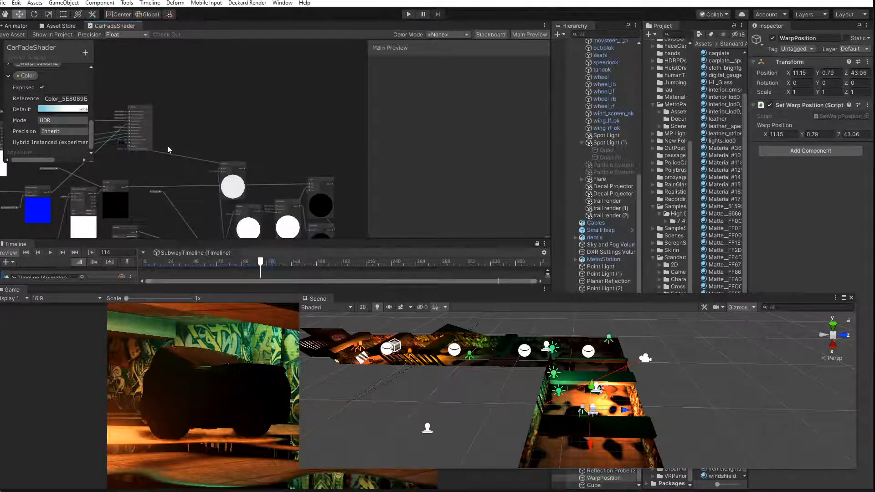
pyautogui.scroll(2, 192, 150)
pyautogui.scroll(2, 195, 147)
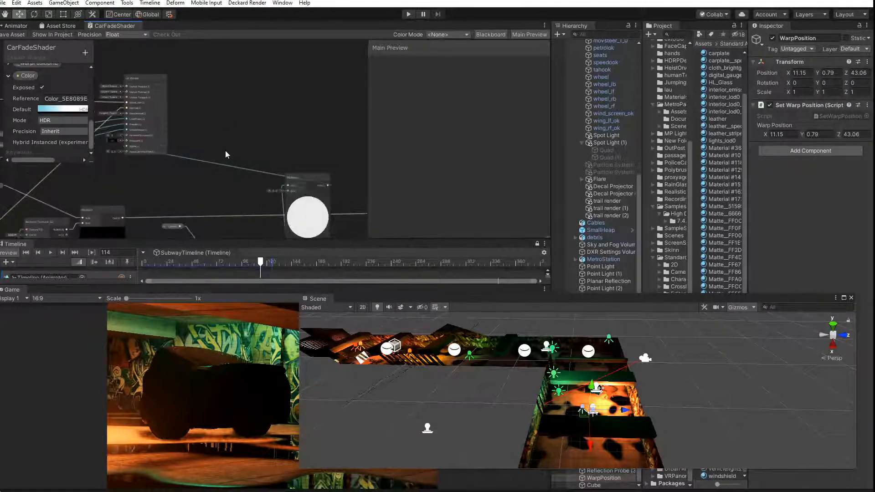
pyautogui.scroll(1, 225, 153)
pyautogui.moveTo(217, 154); pyautogui.dragTo(154, 129, button='middle')
pyautogui.scroll(-2, 154, 129)
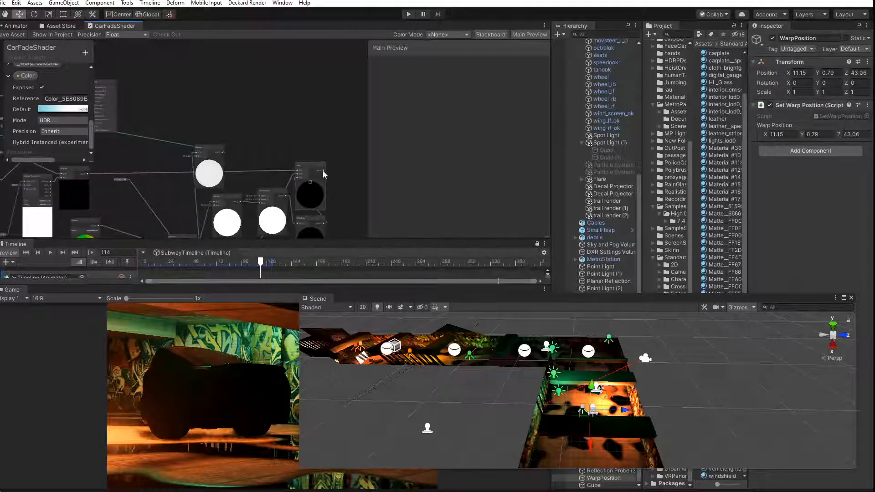
# Connect the Lerp node's output to the Master node and set the SubwayTimeline to frame 112 to check the car
pyautogui.moveTo(323, 171); pyautogui.dragTo(111, 154)
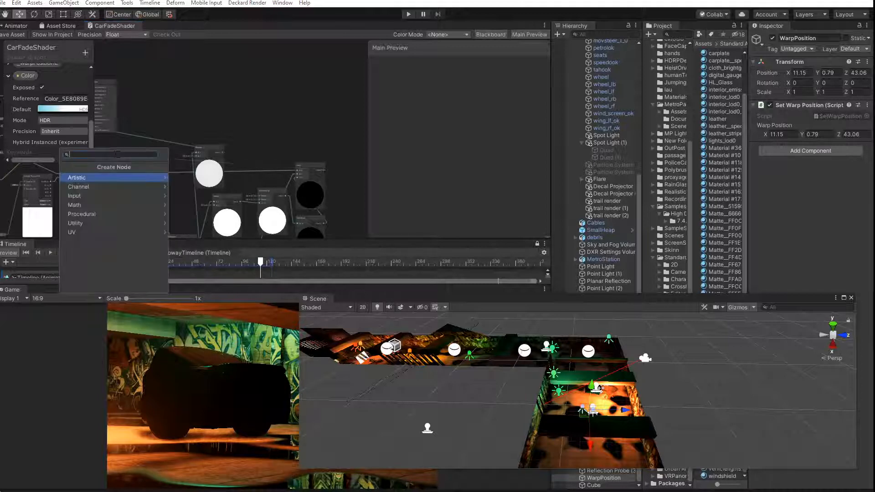
pyautogui.click(137, 135)
pyautogui.moveTo(117, 146); pyautogui.dragTo(146, 153, button='middle')
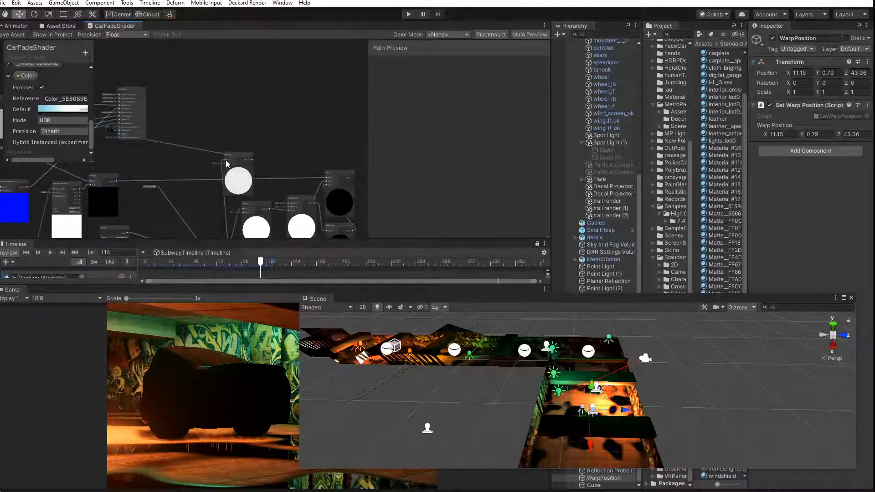
pyautogui.moveTo(353, 181); pyautogui.dragTo(121, 134)
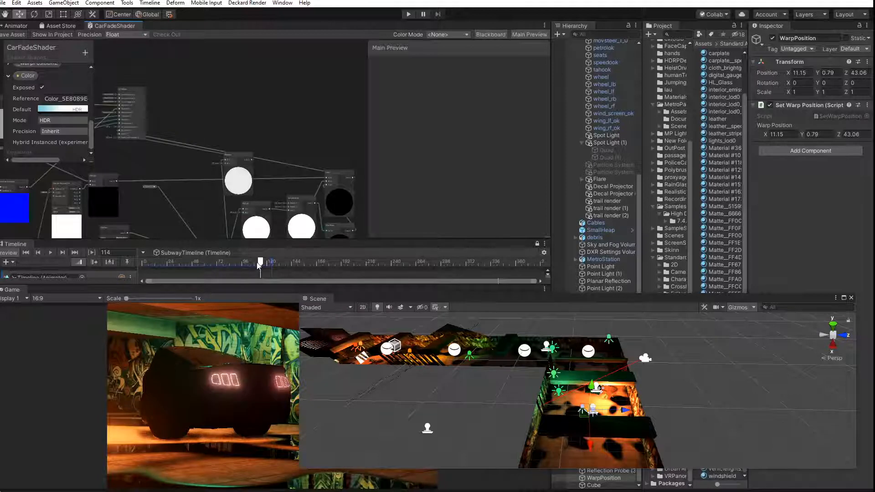
pyautogui.moveTo(258, 263); pyautogui.dragTo(258, 264)
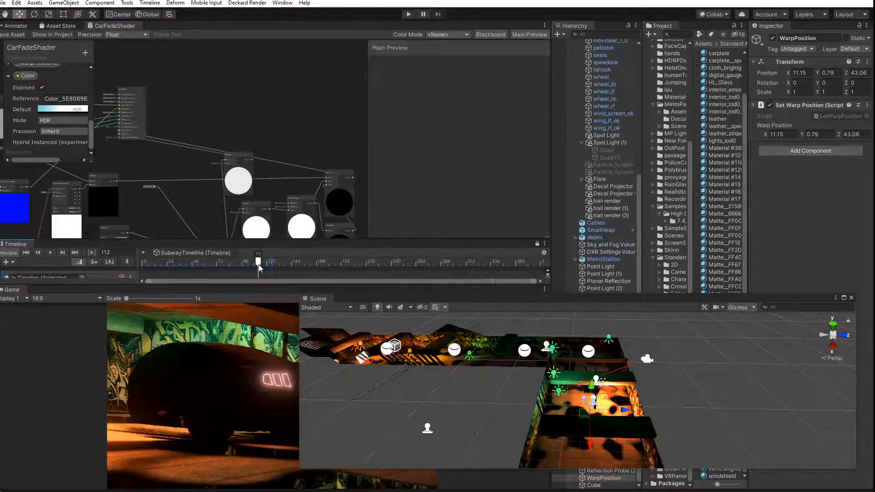
# Set B of the Multiply node feeding the Smoothstep node to 0.16
pyautogui.moveTo(221, 203); pyautogui.dragTo(141, 186, button='middle')
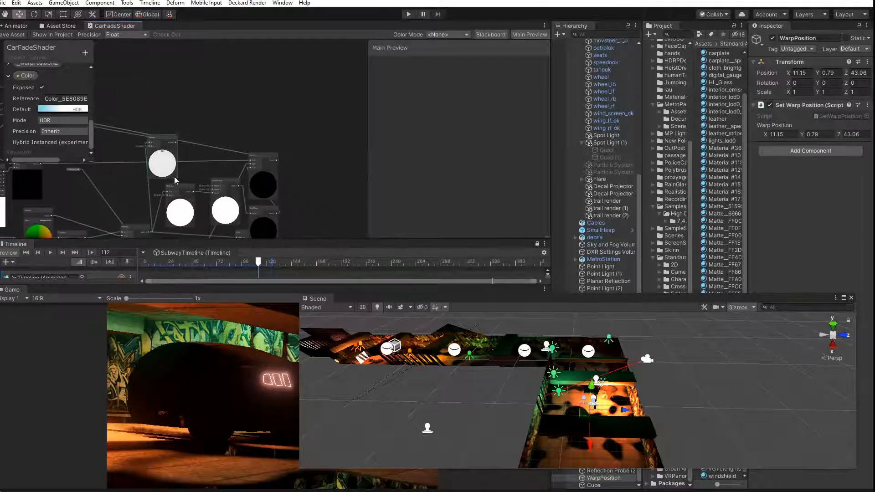
pyautogui.scroll(3, 205, 179)
pyautogui.moveTo(220, 171); pyautogui.dragTo(170, 125, button='middle')
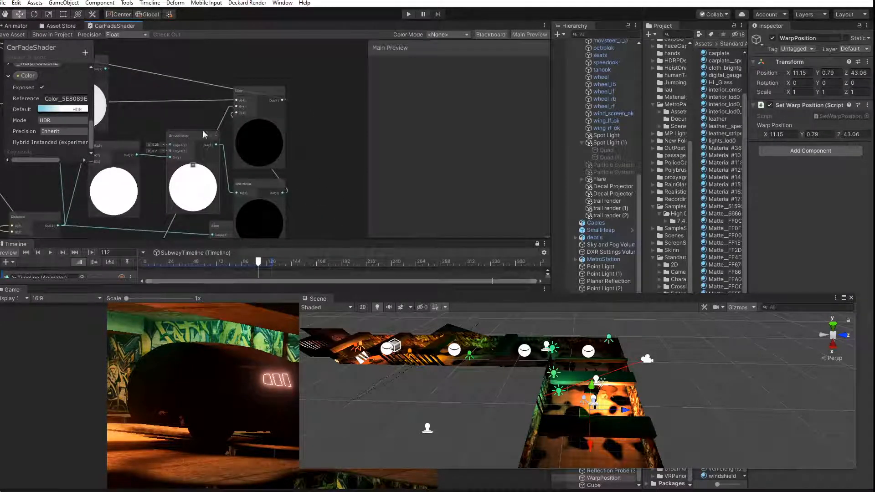
pyautogui.scroll(2, 205, 133)
pyautogui.moveTo(248, 194); pyautogui.dragTo(294, 175, button='middle')
pyautogui.click(220, 117)
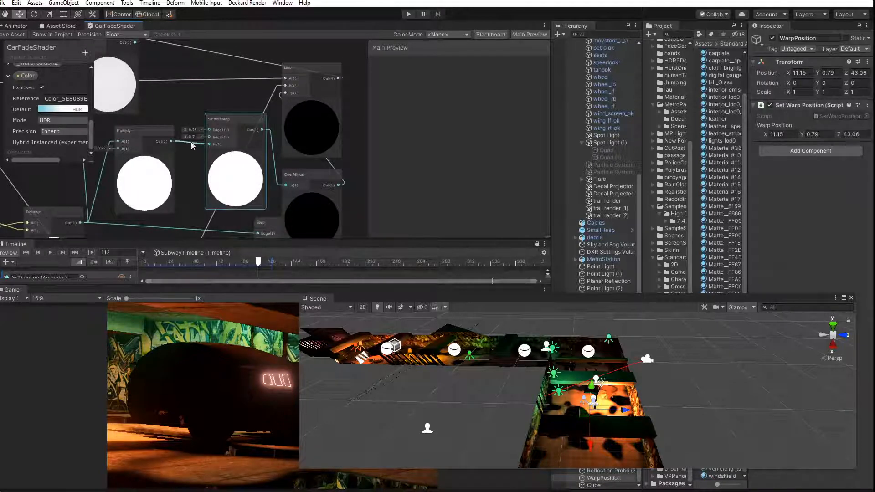
pyautogui.moveTo(101, 162); pyautogui.dragTo(135, 144, button='middle')
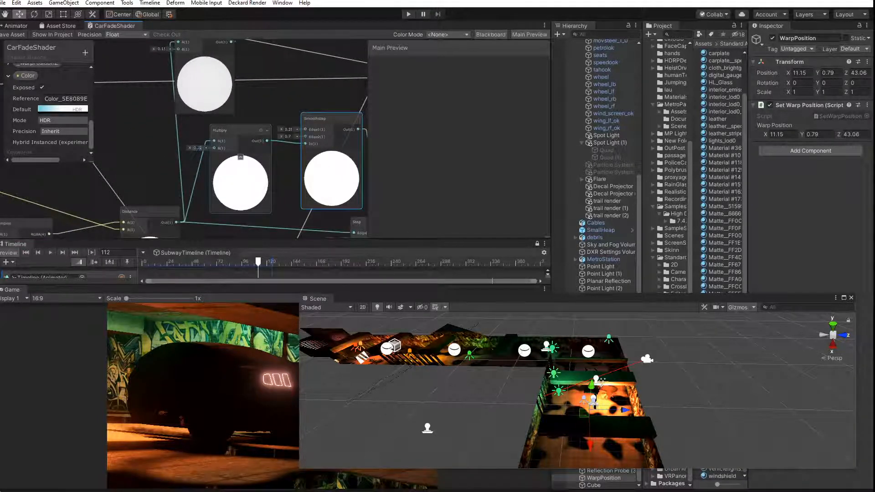
pyautogui.click(197, 148)
pyautogui.write('0.16')
pyautogui.press('Return')
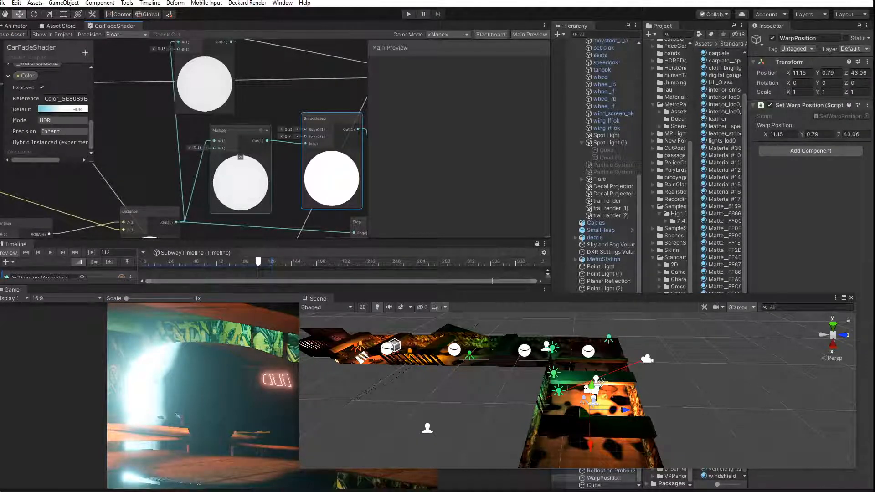
# Try a value of 0.15 for B of the Multiply node feeding the Smoothstep node
pyautogui.click(198, 147)
pyautogui.write('0.15')
pyautogui.press('Return')
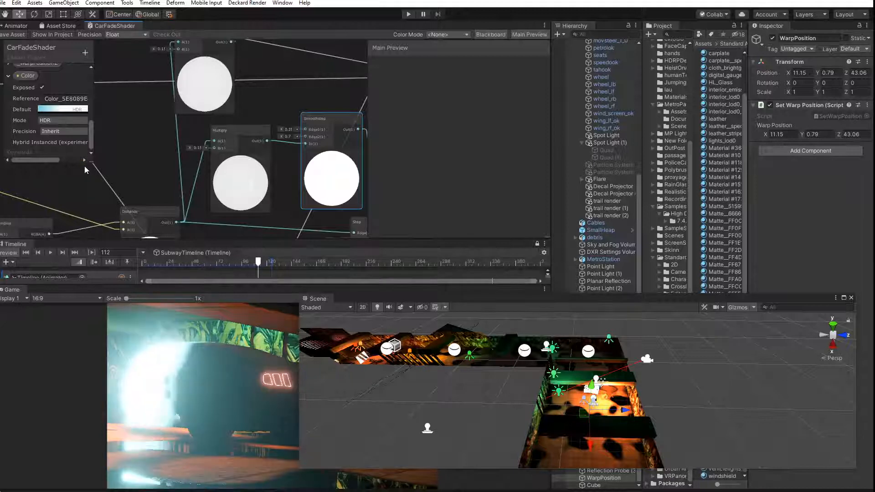
# Set B of the Multiply node feeding the Smoothstep node to 0.17 and save the shader asset
pyautogui.click(197, 148)
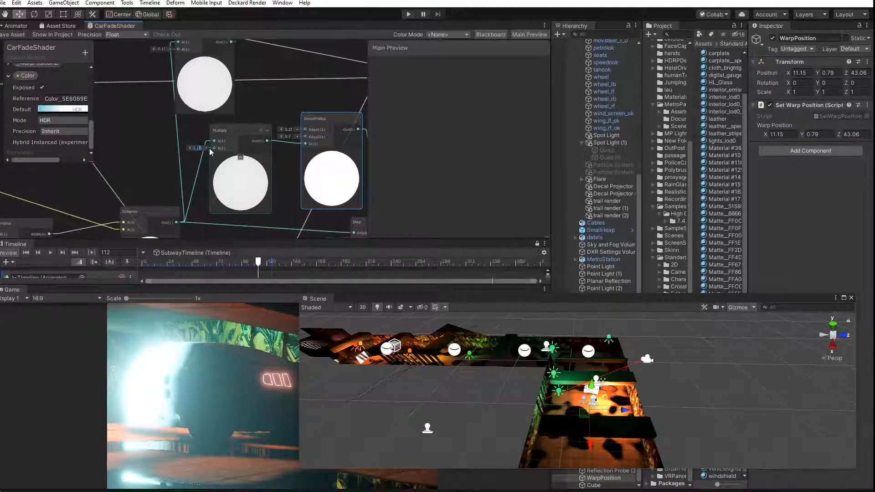
pyautogui.write('0.17')
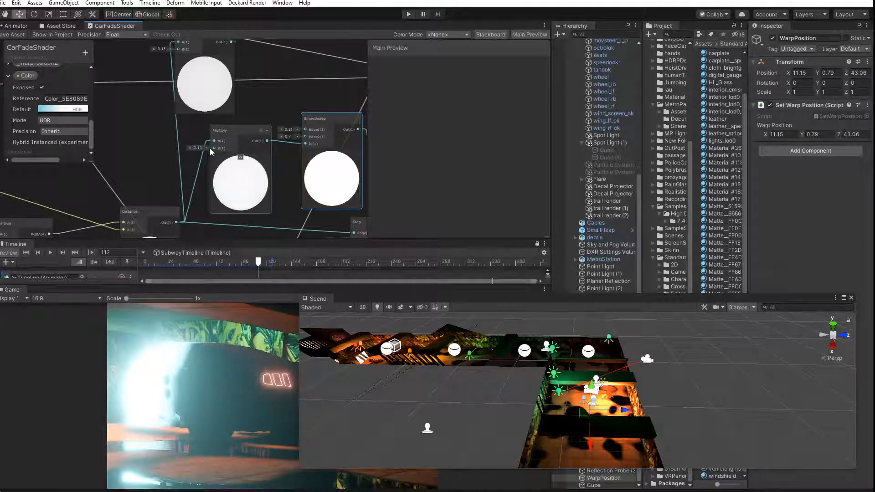
pyautogui.click(9, 35)
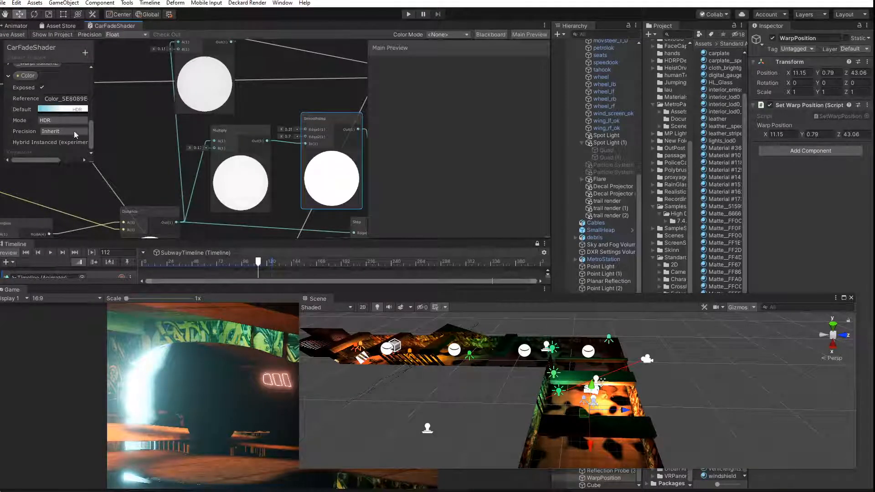
pyautogui.click(196, 147)
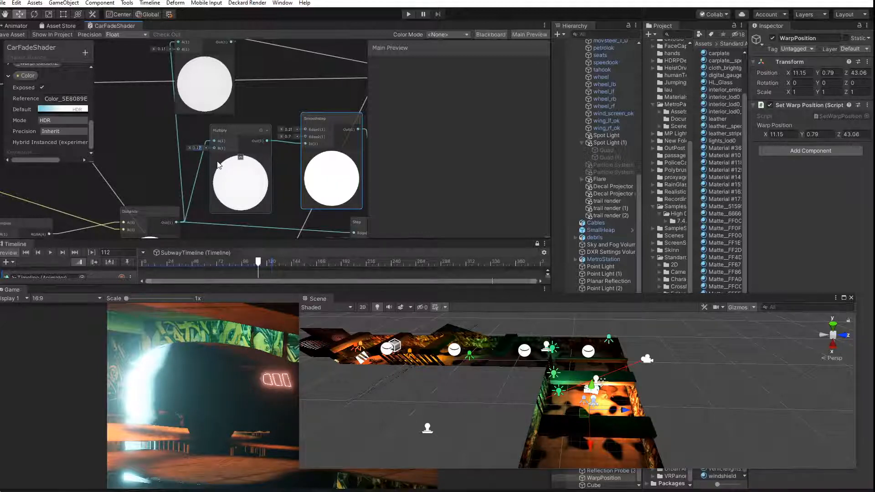
pyautogui.click(165, 158)
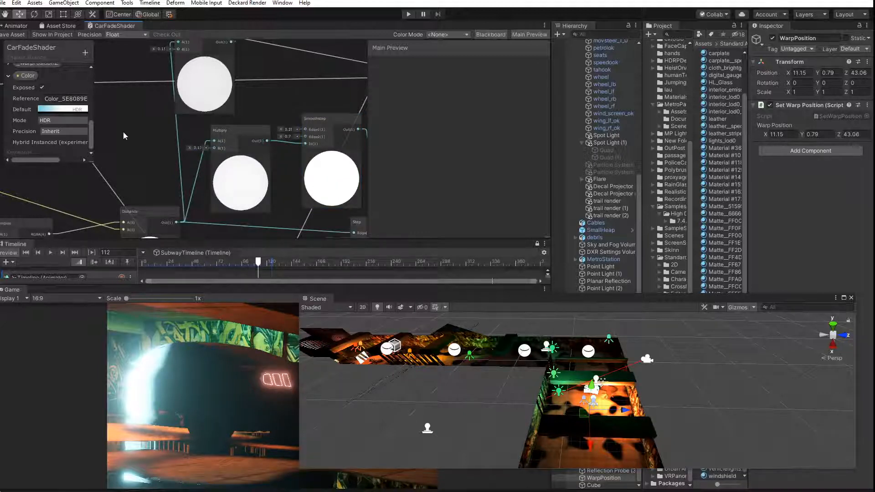
# Add a Vector1 property to the CarFadeShader blackboard and name it _GlowValue
pyautogui.click(8, 75)
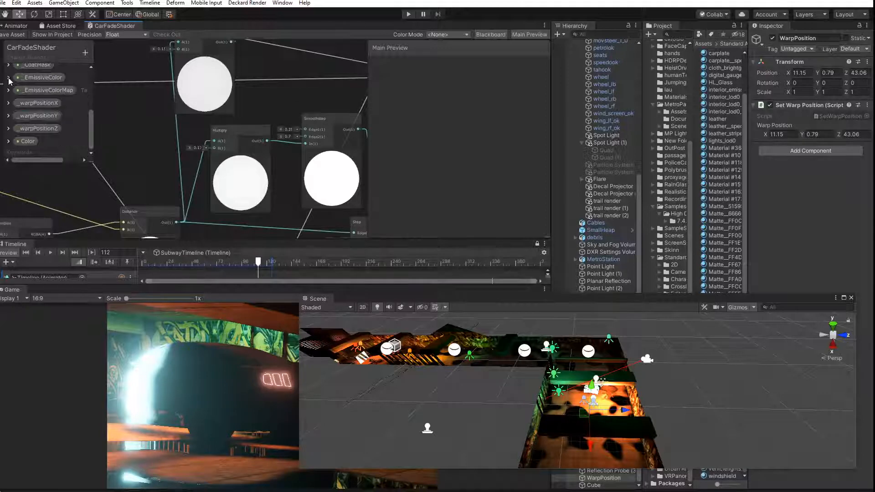
pyautogui.click(85, 52)
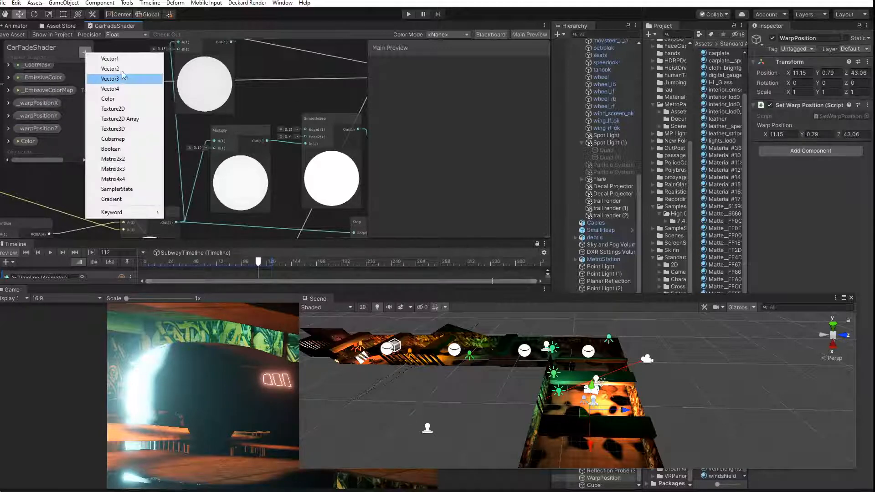
pyautogui.click(109, 59)
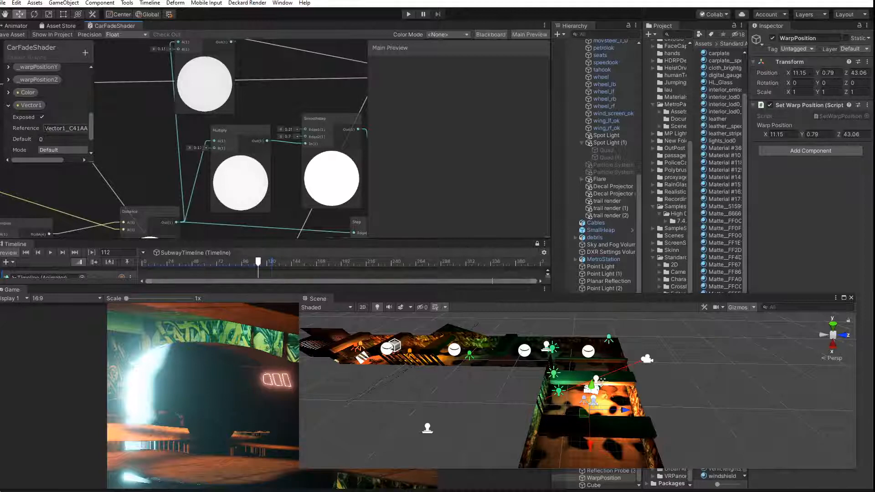
pyautogui.rightClick(25, 111)
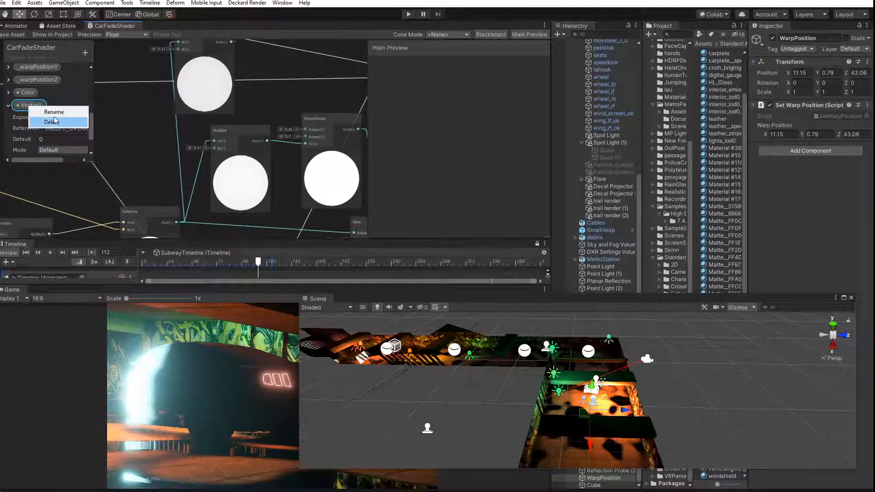
pyautogui.click(46, 115)
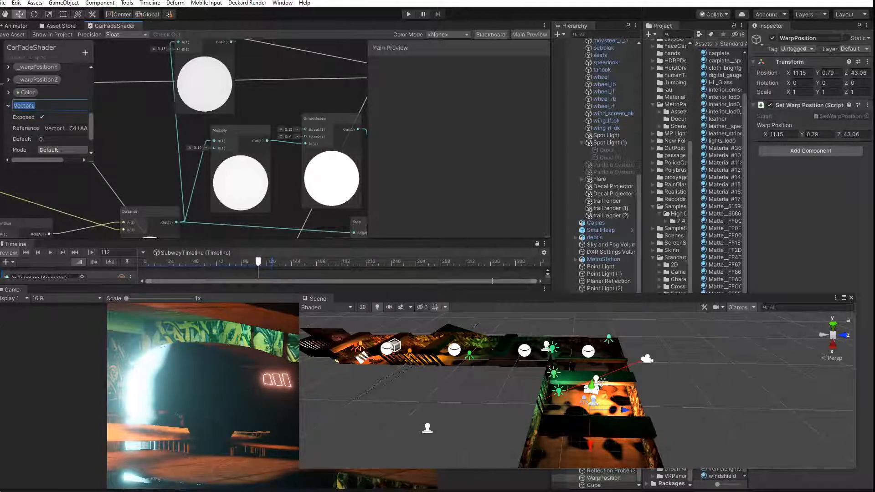
pyautogui.write('GlowValue')
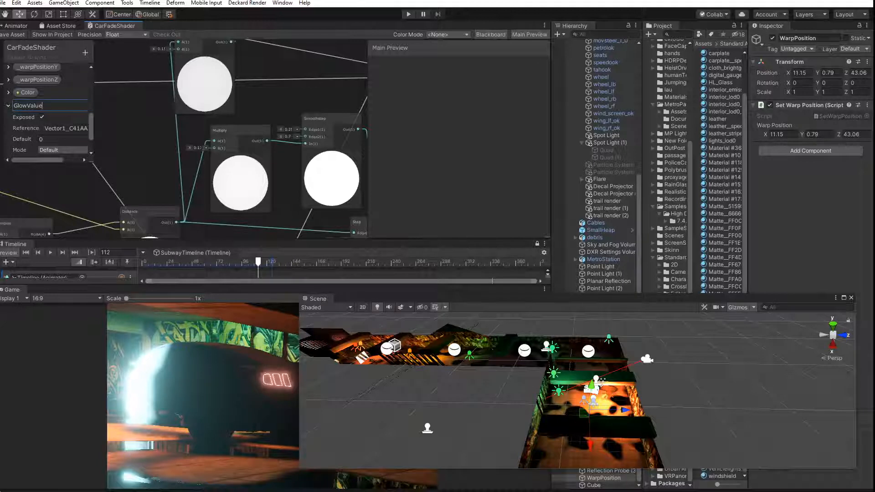
pyautogui.write('_')
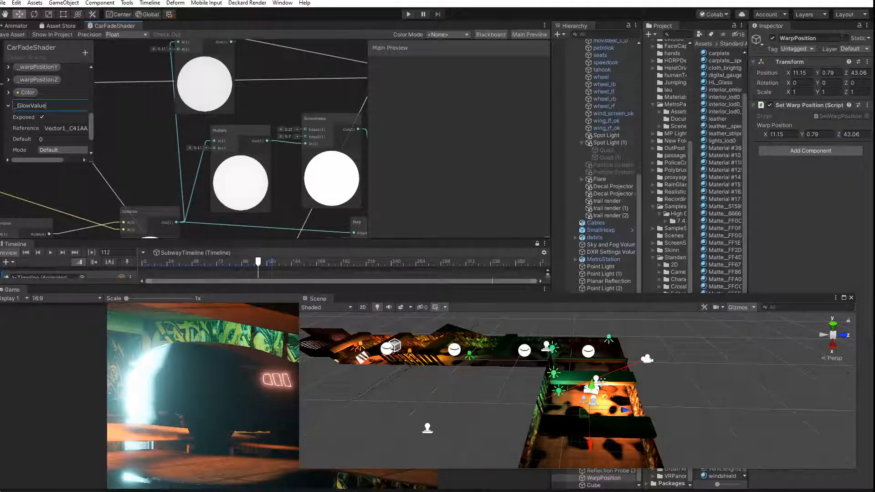
pyautogui.press('Return')
# Set the reference of the new Vector1 property to _GlowValue, matching its name
pyautogui.hotkey('ctrl', 'c')
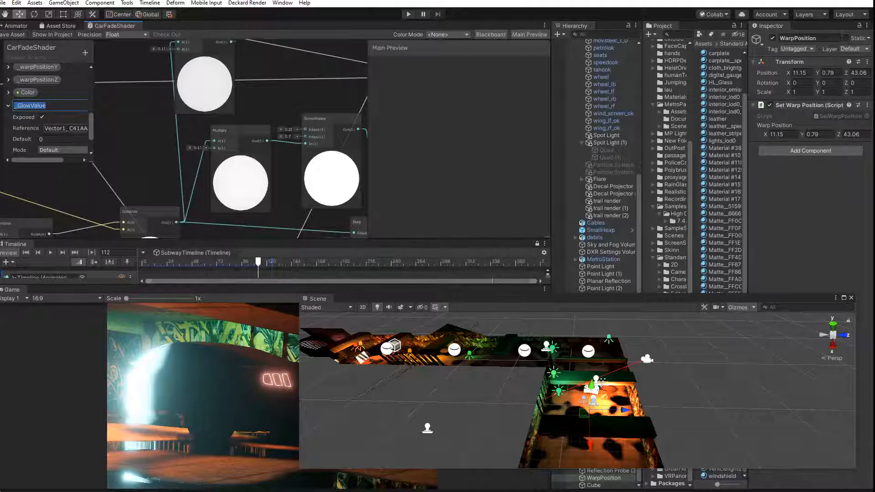
pyautogui.press('Tab')
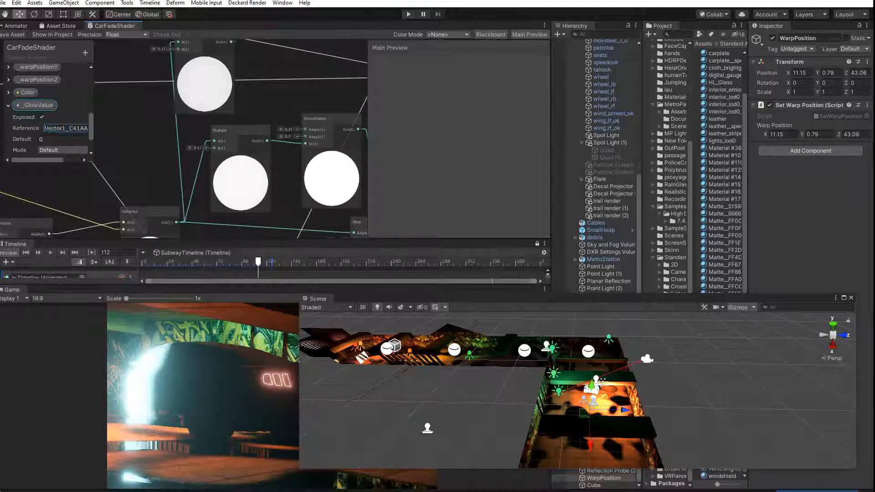
pyautogui.moveTo(44, 128); pyautogui.dragTo(145, 137)
pyautogui.hotkey('ctrl', 'v')
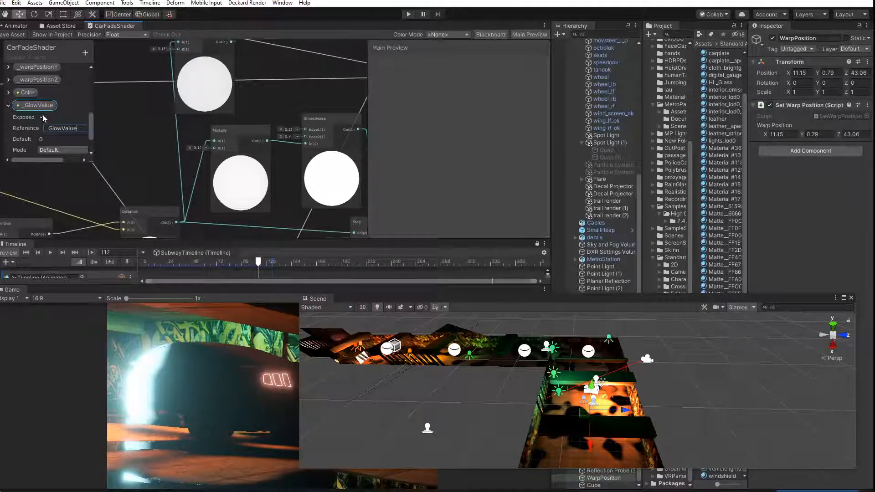
pyautogui.press('Return')
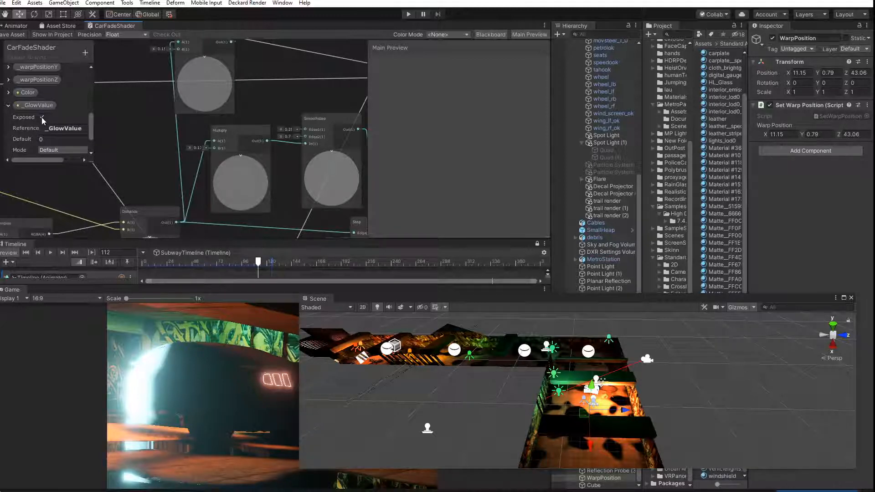
# Turn off Exposed for the _GlowValue property and save the shader asset
pyautogui.click(43, 117)
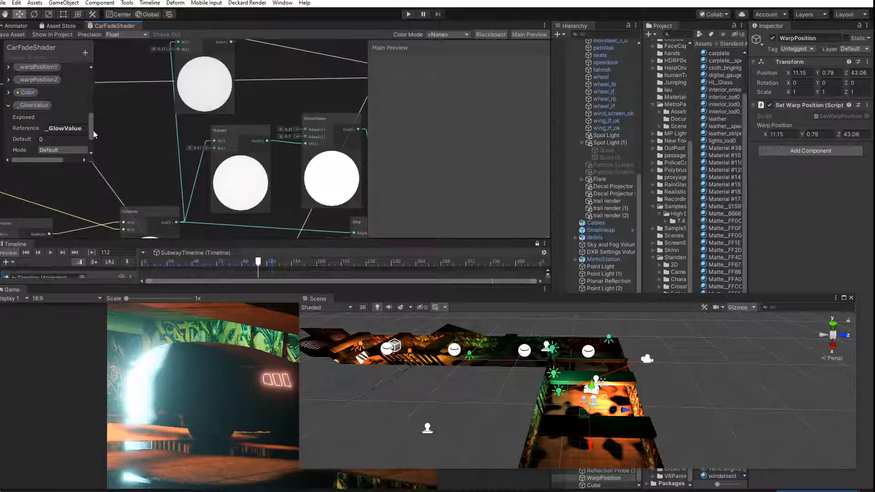
pyautogui.moveTo(90, 129); pyautogui.dragTo(93, 145)
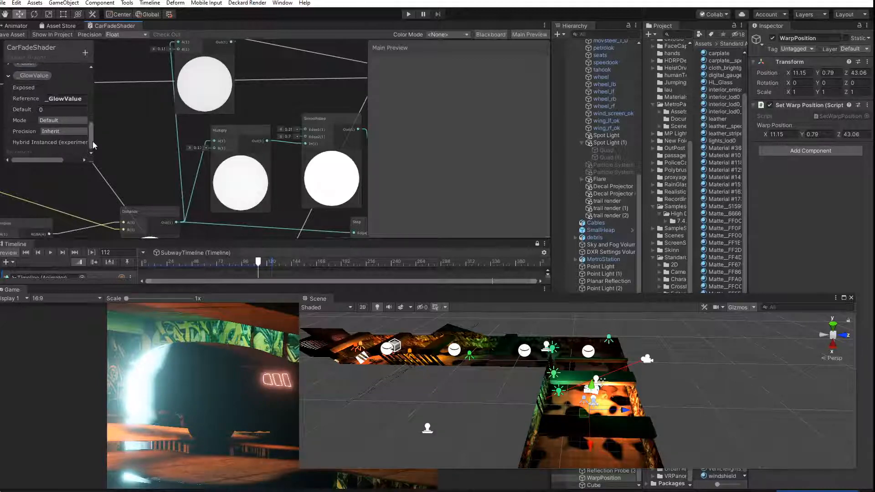
pyautogui.click(12, 35)
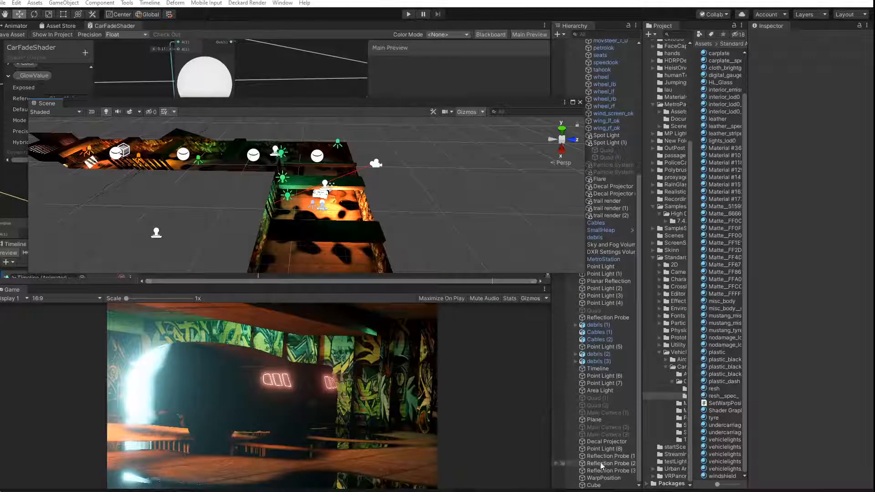
# Open WarpPosition's SetWarpPosition script in Visual Studio and add a Shader.SetGlobalFloat call for "_GlowValue" below the _warpPositionZ line in Update
pyautogui.click(603, 478)
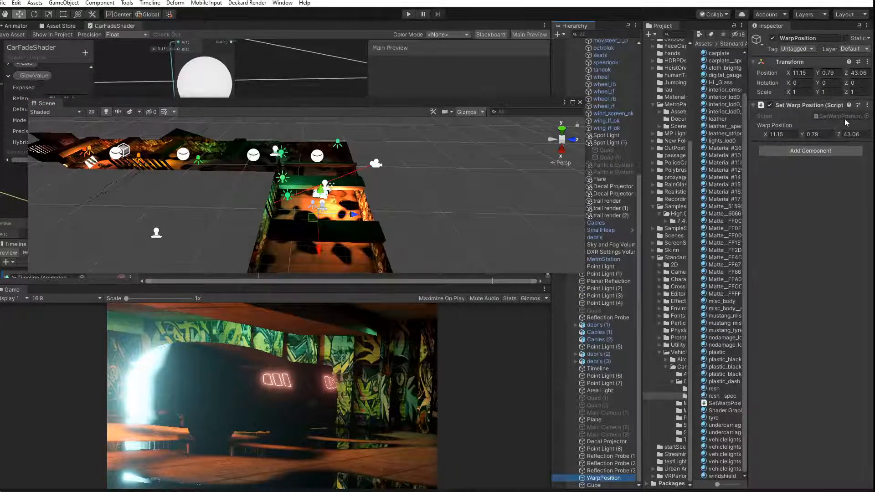
pyautogui.click(843, 115)
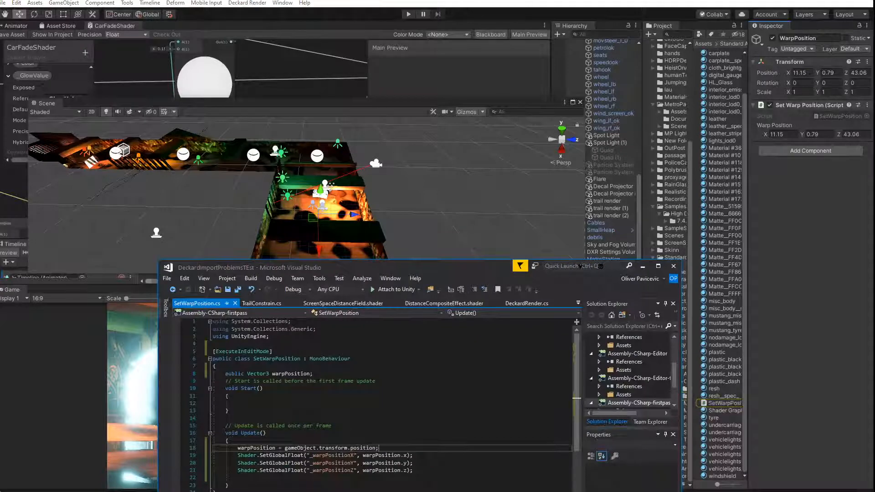
pyautogui.click(423, 471)
pyautogui.press('Return')
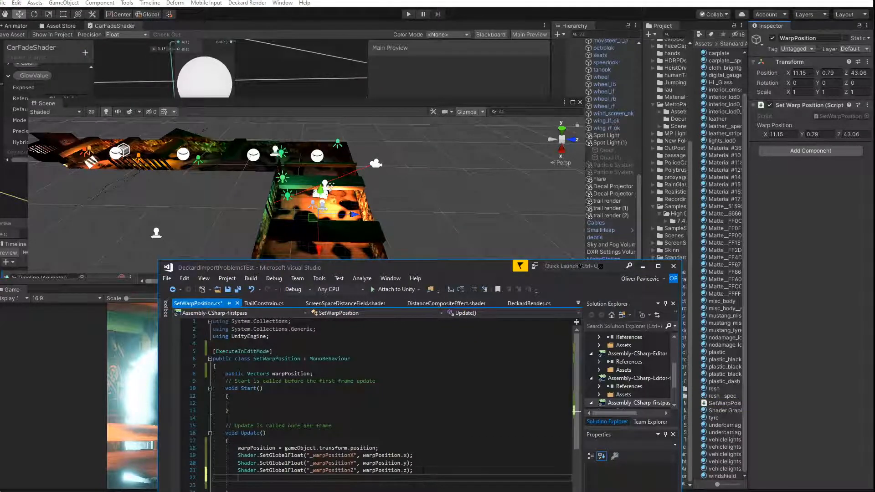
pyautogui.write('Shadede')
pyautogui.press('BackSpace')
pyautogui.press('BackSpace')
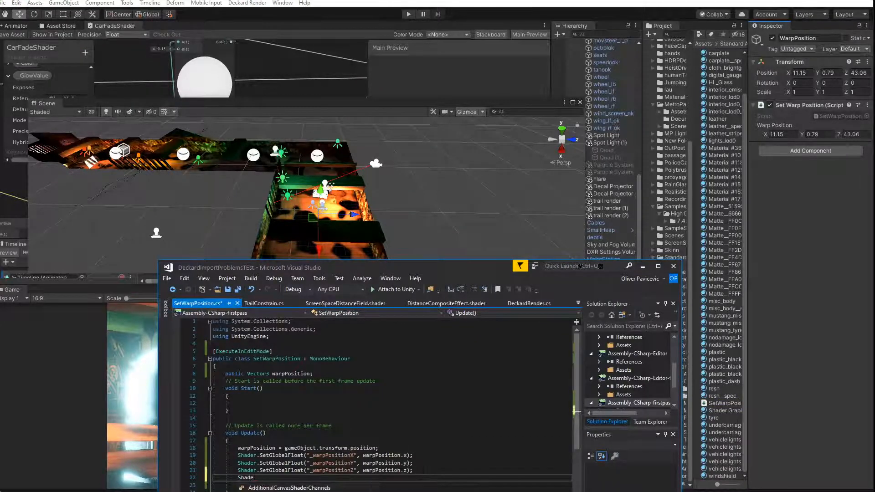
pyautogui.write('r.')
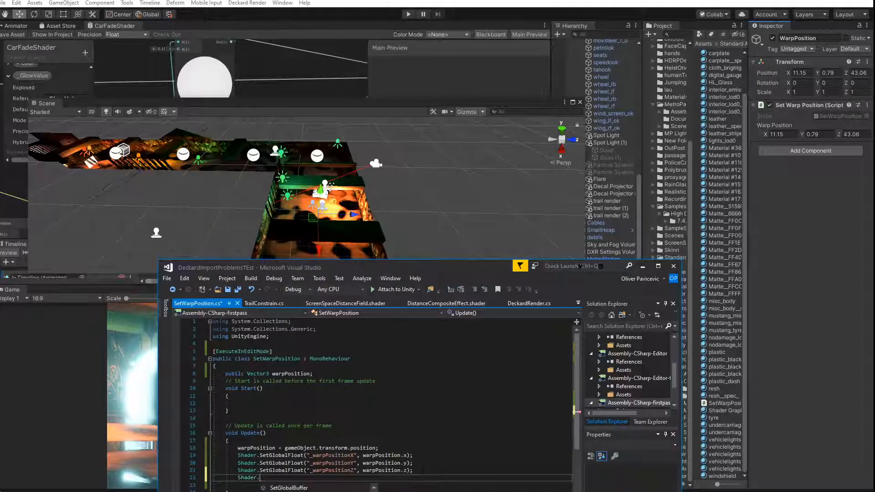
pyautogui.write('SetGlobalFloat')
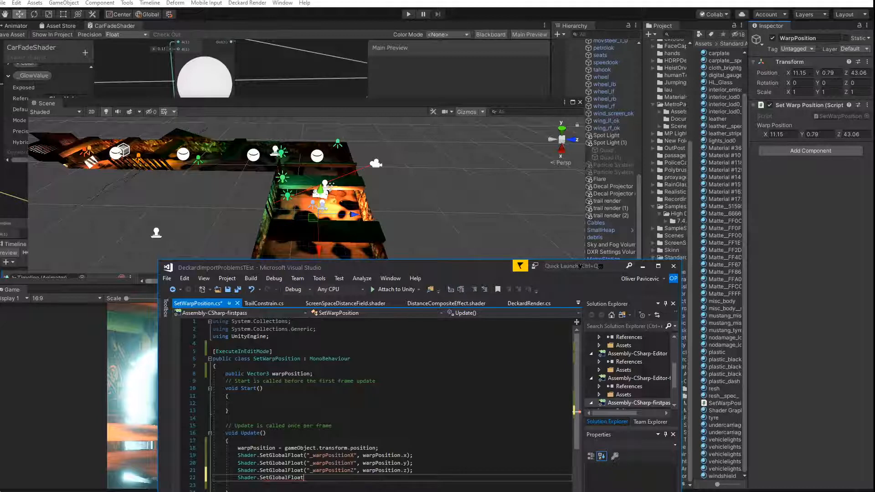
pyautogui.write('(')
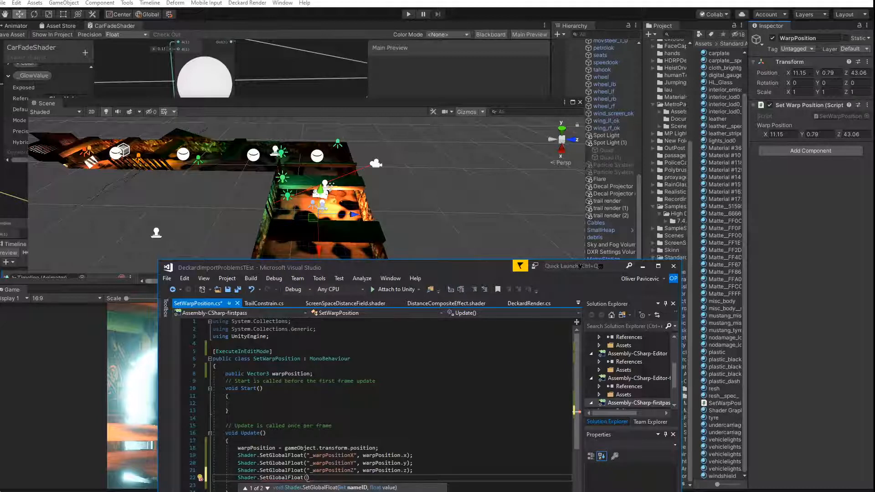
pyautogui.write('"_GlowValue')
pyautogui.click(345, 478)
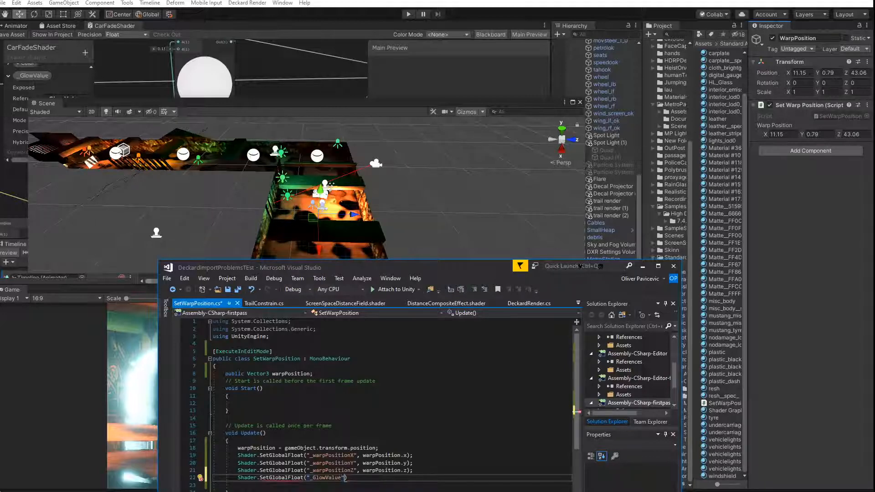
# Declare a public float variable named glow below the warpPosition declaration
pyautogui.click(329, 373)
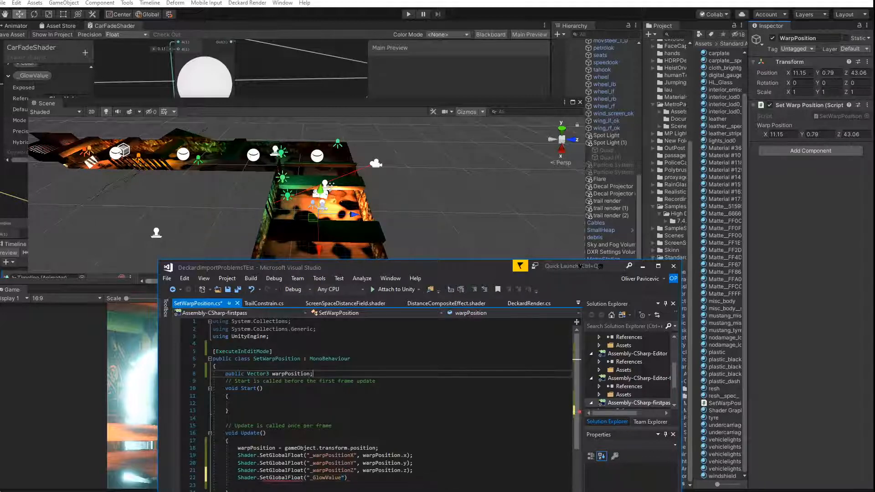
pyautogui.press('Return')
pyautogui.write('pub')
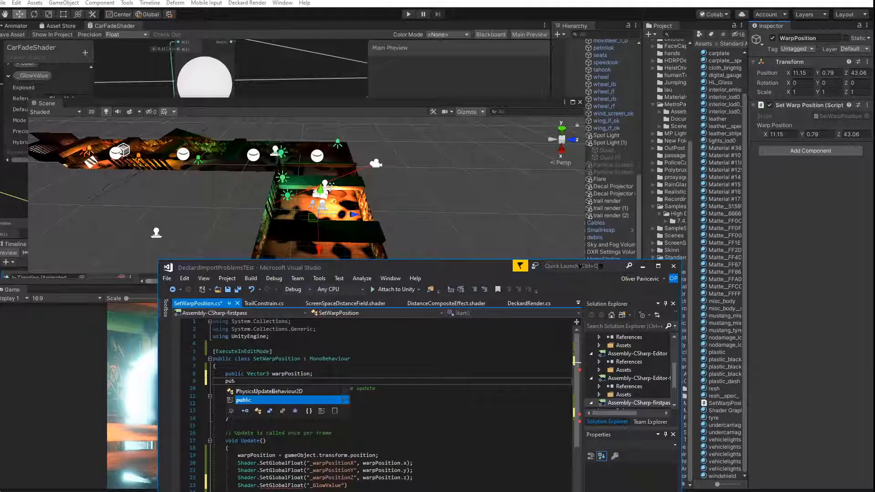
pyautogui.write('lic f')
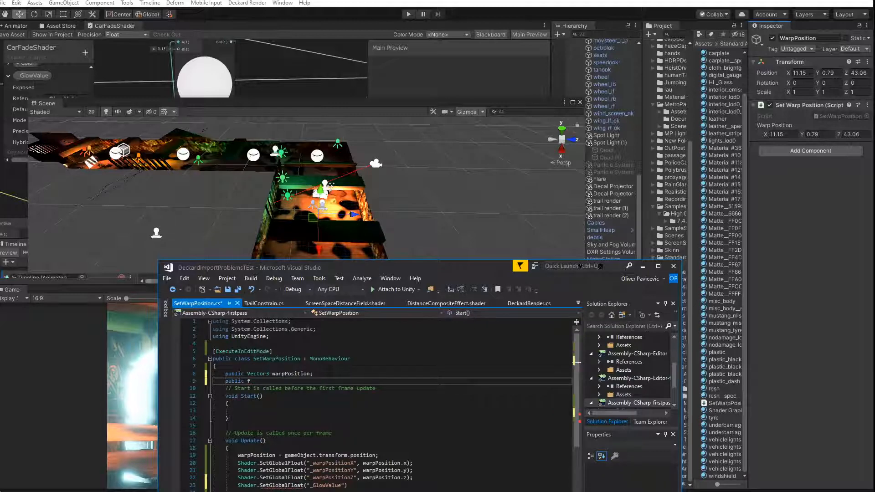
pyautogui.write('loat glow;')
# Complete the "_GlowValue" SetGlobalFloat call with glow as its value, save the SetWarpPosition script and return to Unity
pyautogui.click(344, 486)
pyautogui.write(', ')
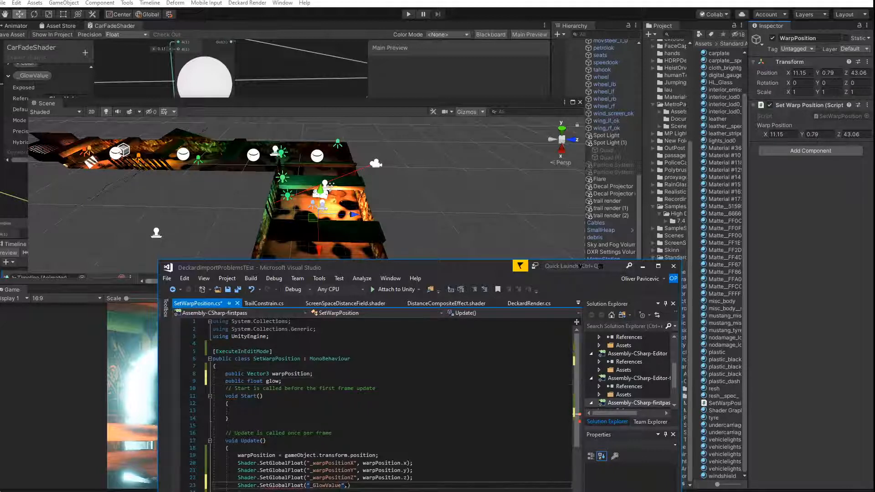
pyautogui.write('glow)')
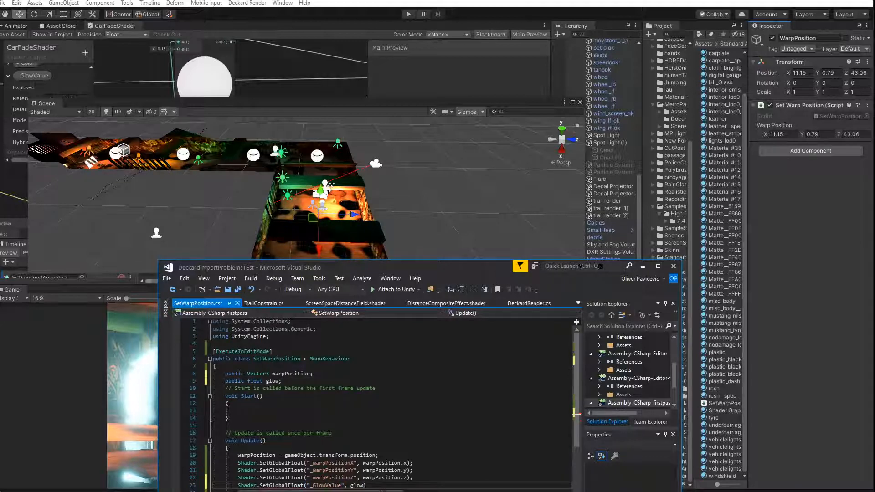
pyautogui.write(';')
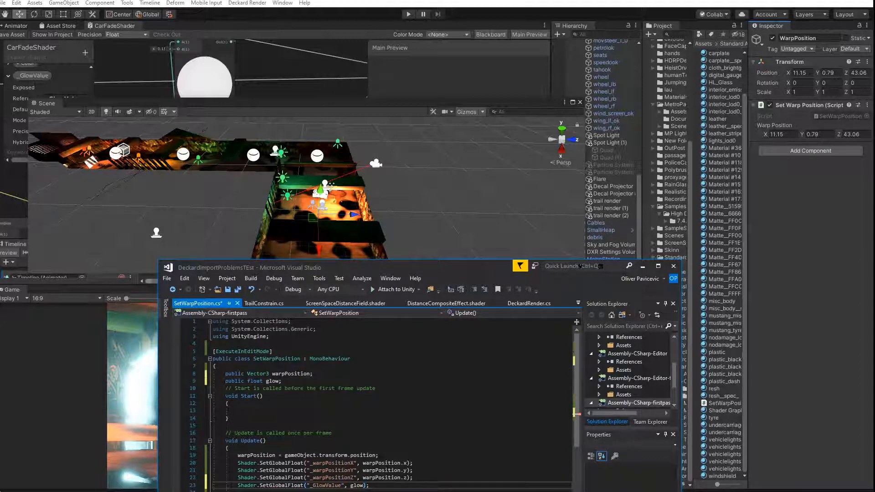
pyautogui.click(162, 278)
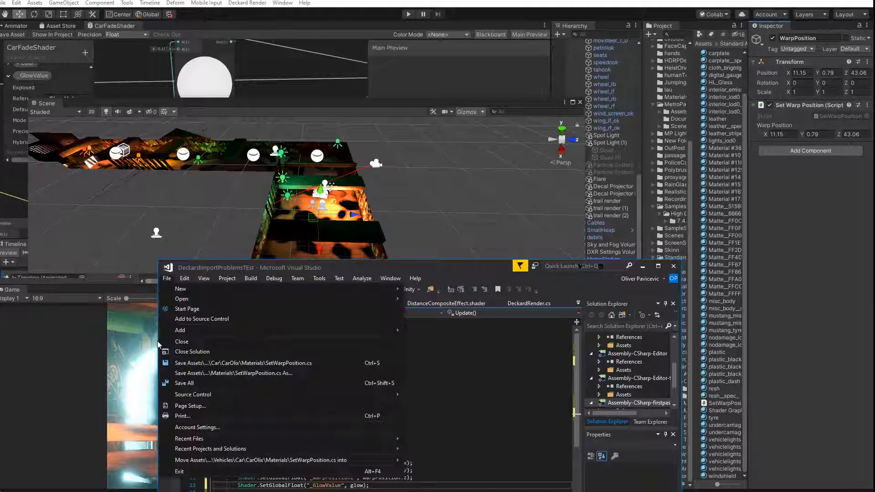
pyautogui.click(179, 362)
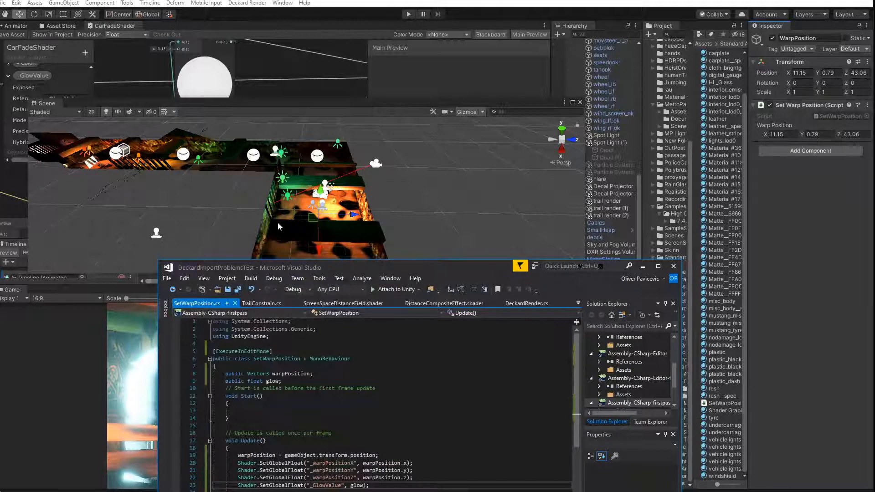
pyautogui.moveTo(368, 264); pyautogui.dragTo(389, 226)
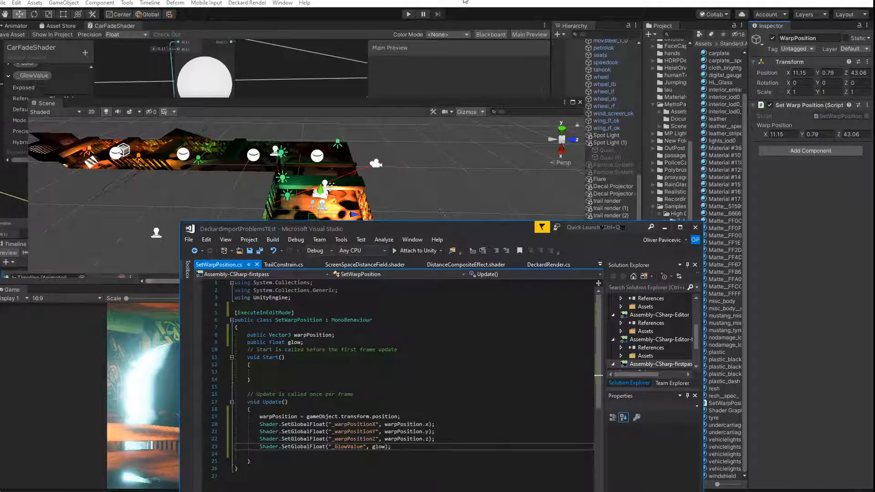
pyautogui.click(664, 227)
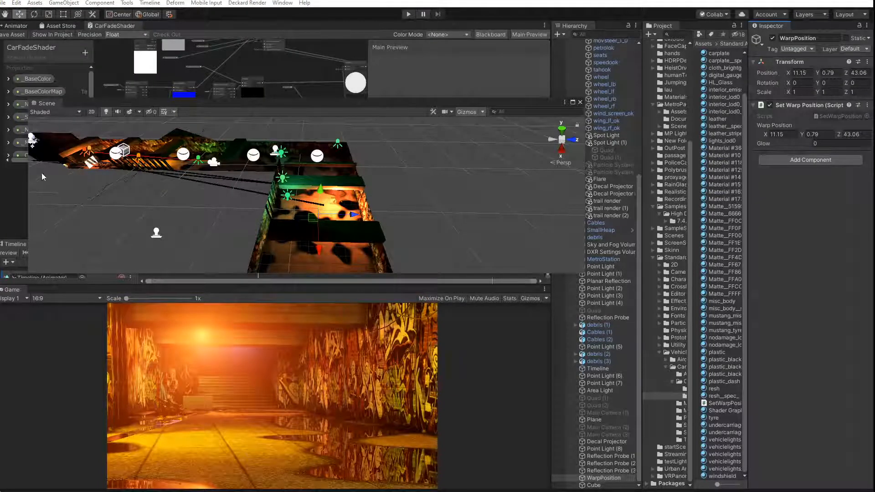
# Move the timeline playhead to frame 114 and test WarpPosition's Glow at higher values, ending at 0.57
pyautogui.moveTo(119, 107); pyautogui.dragTo(453, 314)
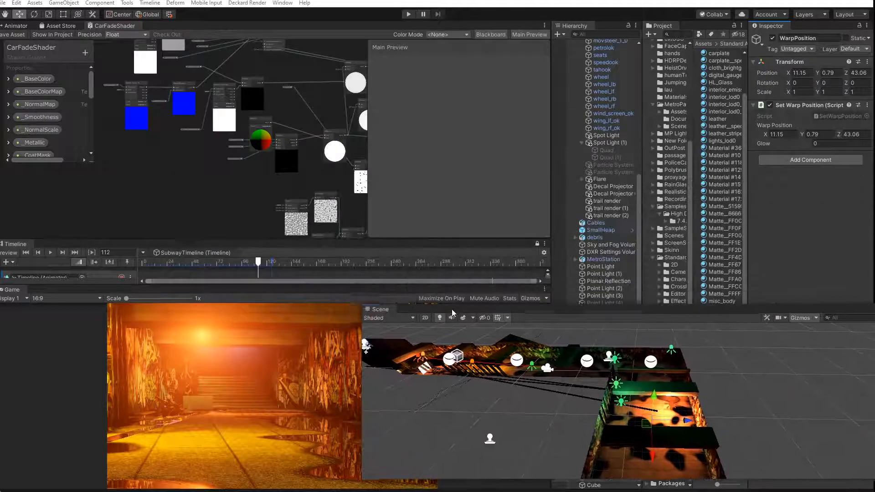
pyautogui.moveTo(258, 263)
pyautogui.mouseDown()
pyautogui.moveTo(242, 265)
pyautogui.moveTo(260, 268)
pyautogui.mouseUp()
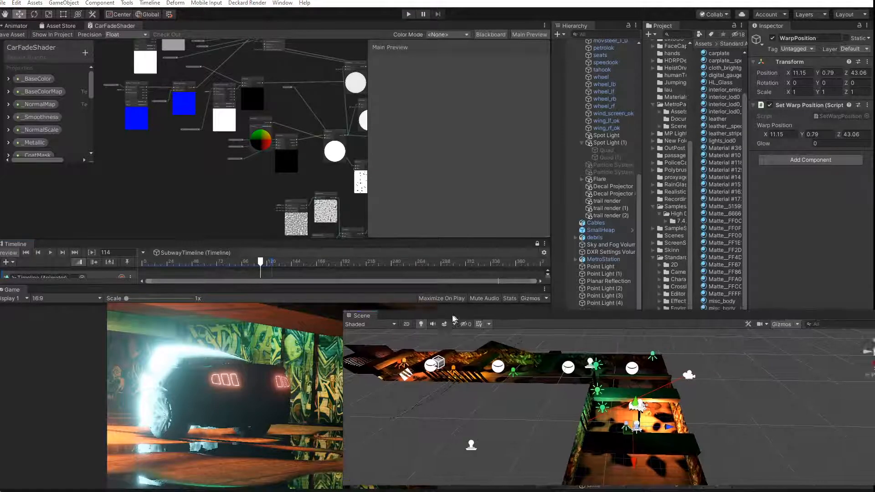
pyautogui.moveTo(381, 309); pyautogui.dragTo(54, 91)
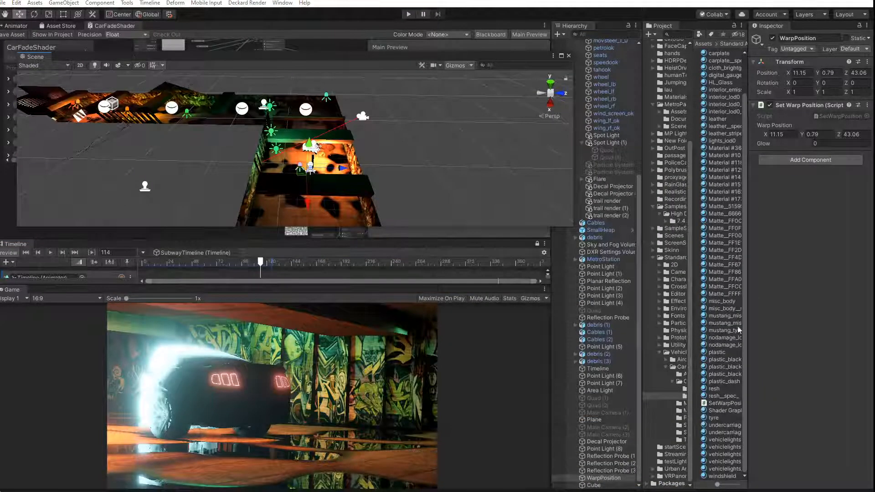
pyautogui.moveTo(805, 146); pyautogui.dragTo(849, 146)
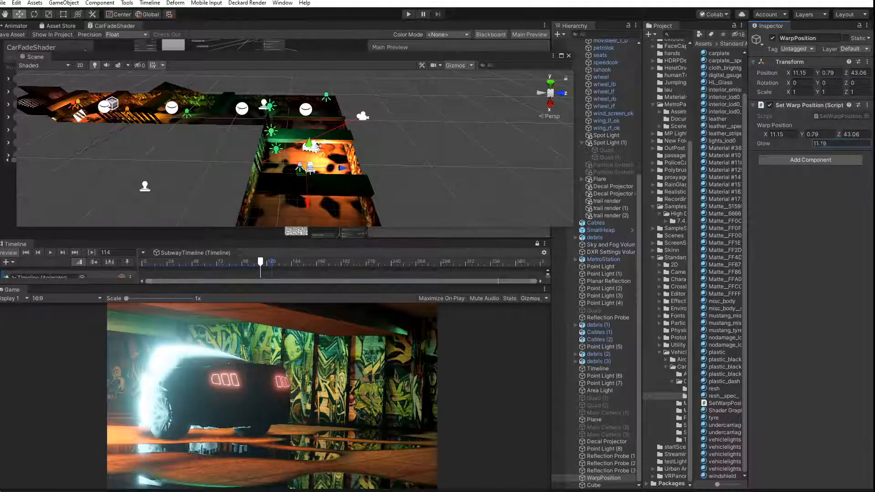
pyautogui.moveTo(774, 145)
pyautogui.mouseDown()
pyautogui.moveTo(762, 145)
pyautogui.moveTo(770, 145)
pyautogui.mouseUp()
# Set the Mode of CarFadeShader's _GlowValue property to Enum and test WarpPosition's Glow at 1.8
pyautogui.click(117, 28)
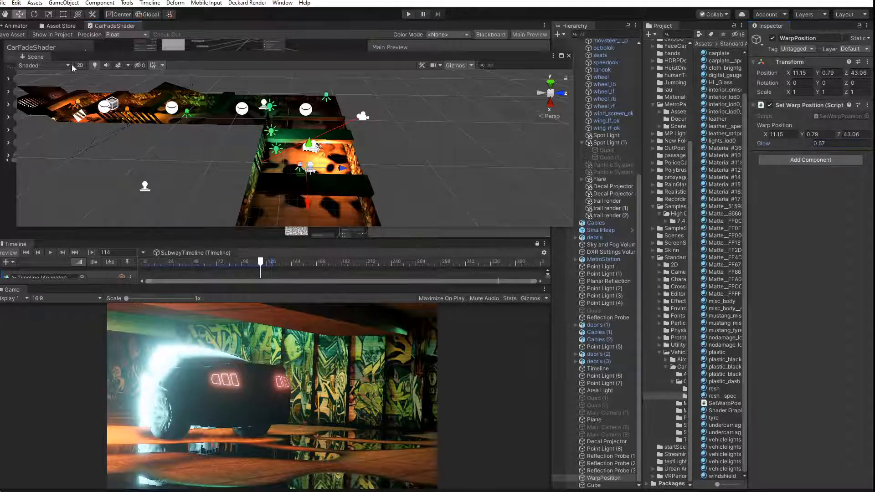
pyautogui.moveTo(35, 56); pyautogui.dragTo(248, 247)
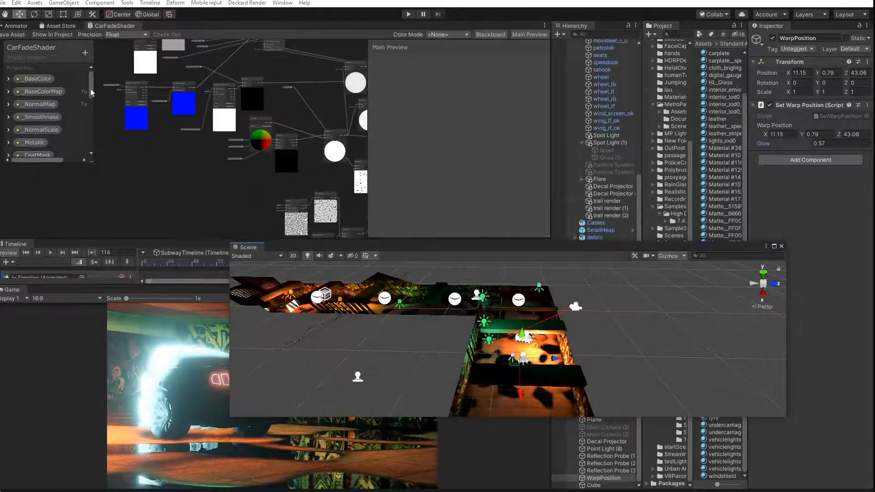
pyautogui.moveTo(91, 93); pyautogui.dragTo(92, 154)
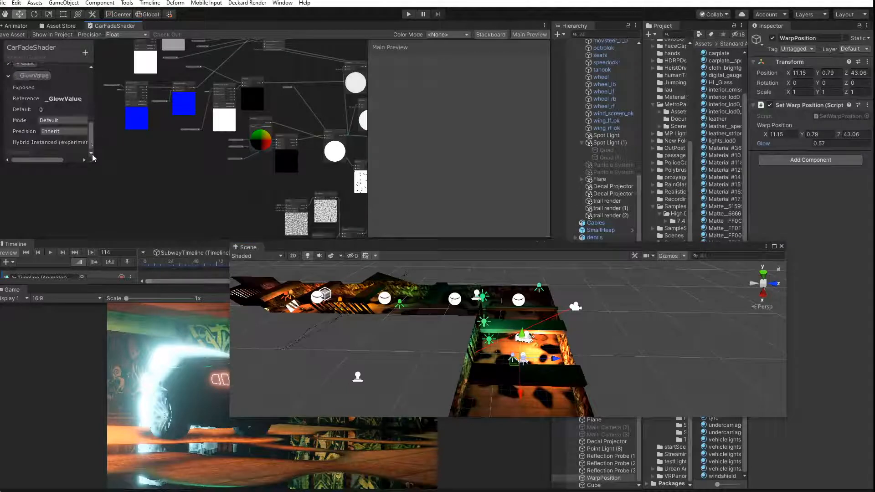
pyautogui.click(52, 122)
pyautogui.click(63, 161)
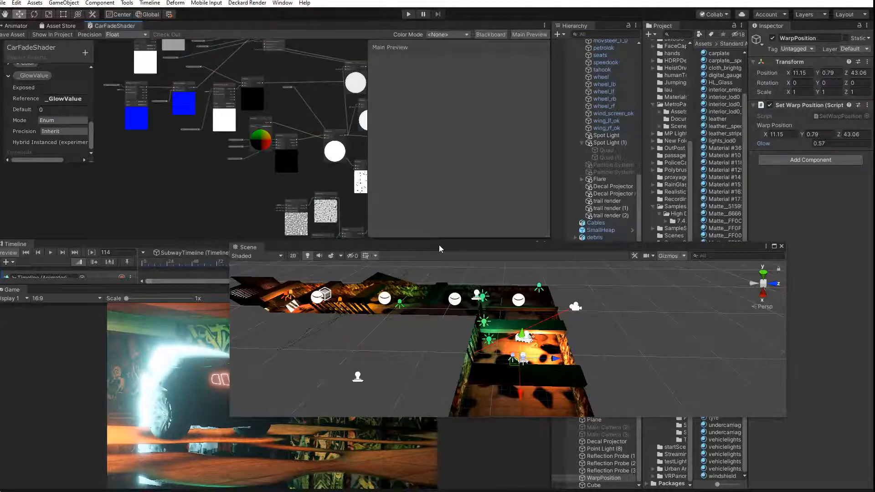
pyautogui.moveTo(438, 245); pyautogui.dragTo(272, 114)
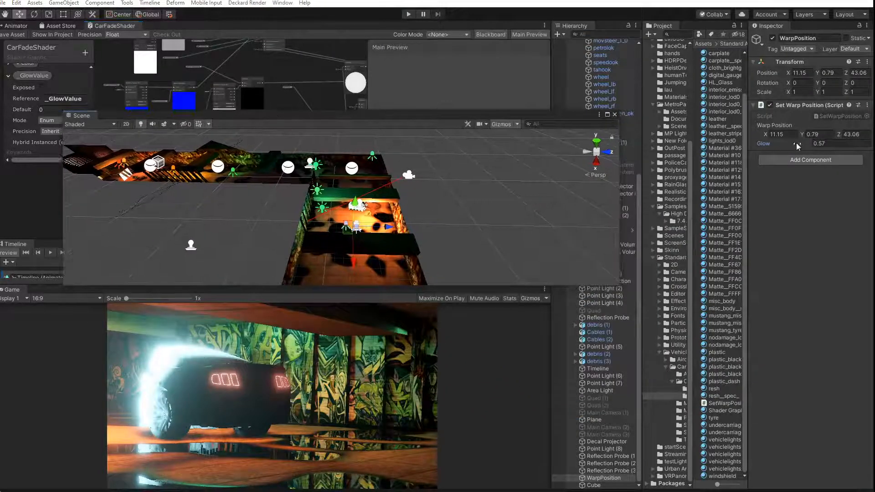
pyautogui.moveTo(803, 143); pyautogui.dragTo(821, 146)
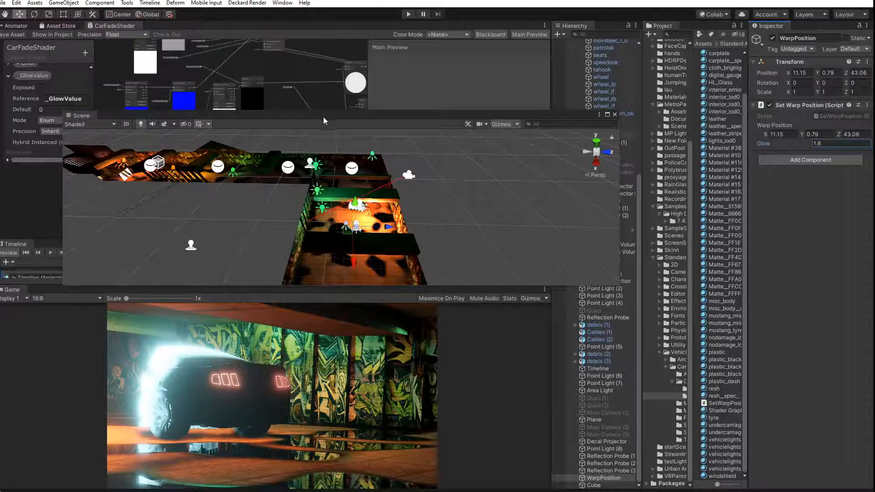
# Move the Color property node closer to the Distance node it feeds in the CarFadeShader graph
pyautogui.moveTo(324, 116); pyautogui.dragTo(451, 258)
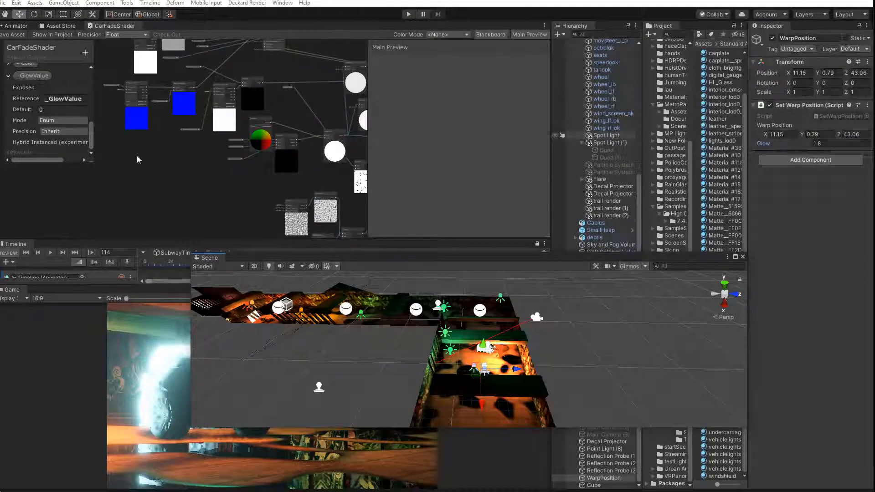
pyautogui.moveTo(244, 184); pyautogui.dragTo(132, 217, button='middle')
pyautogui.scroll(4, 158, 153)
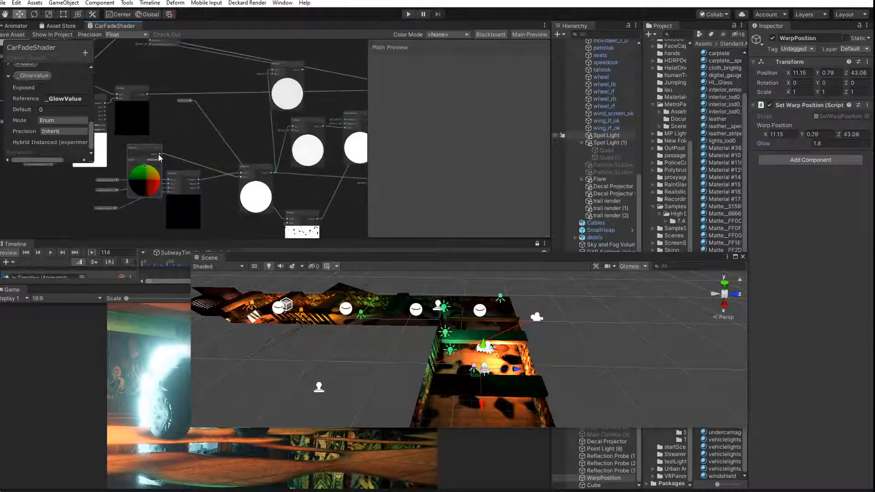
pyautogui.scroll(2, 201, 183)
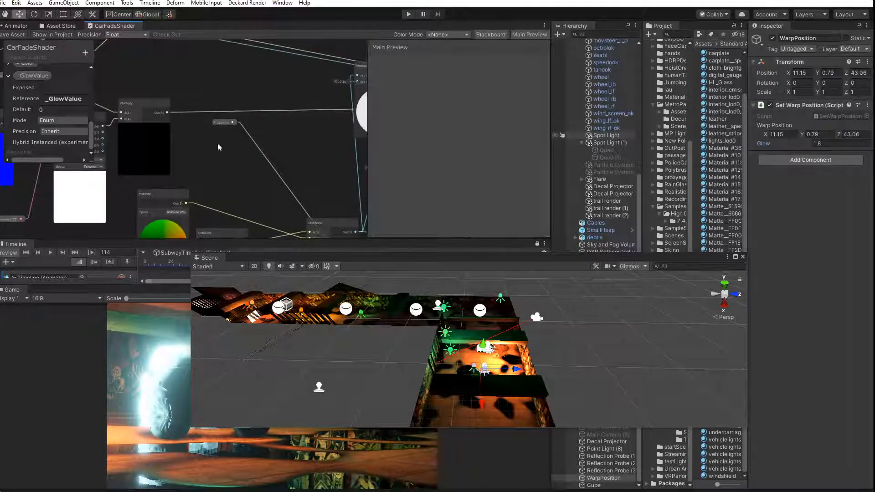
pyautogui.moveTo(222, 126); pyautogui.dragTo(226, 179)
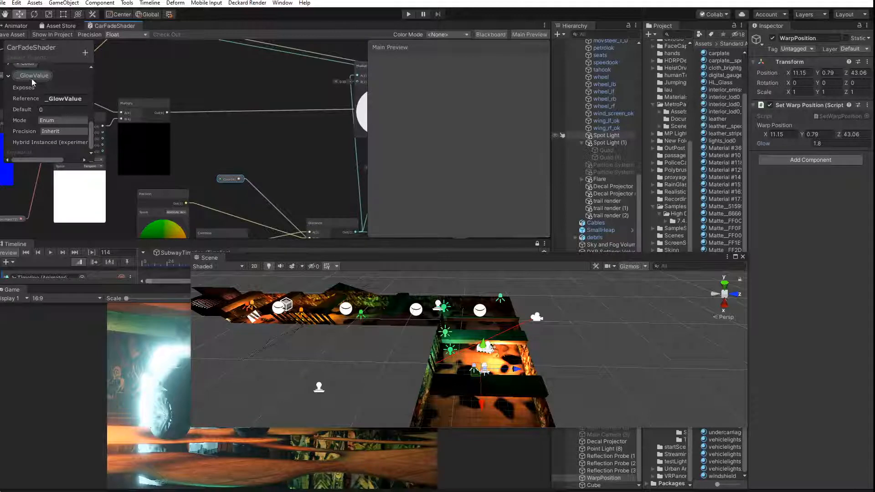
# Add a _GlowValue property node to the graph and connect it to input B of the Multiply node feeding Smoothstep
pyautogui.scroll(3, 248, 163)
pyautogui.scroll(-3, 155, 72)
pyautogui.moveTo(155, 72); pyautogui.dragTo(258, 120, button='middle')
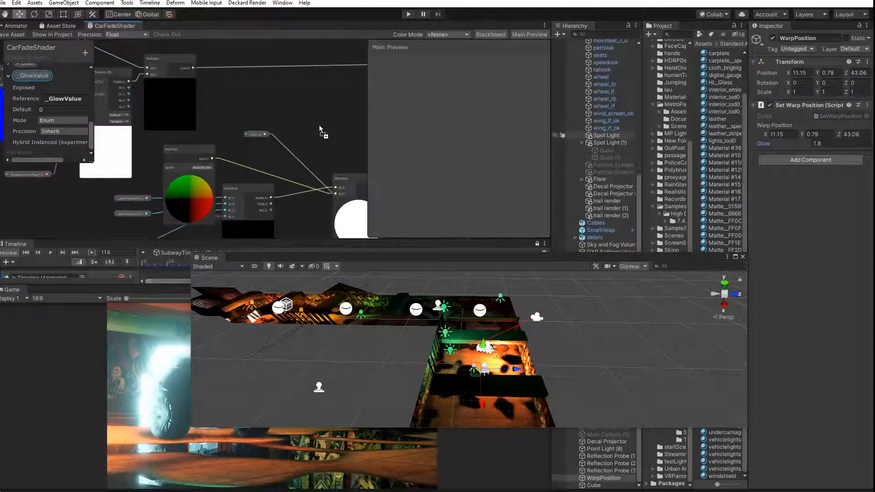
pyautogui.moveTo(300, 149); pyautogui.dragTo(139, 147, button='middle')
pyautogui.scroll(2, 192, 138)
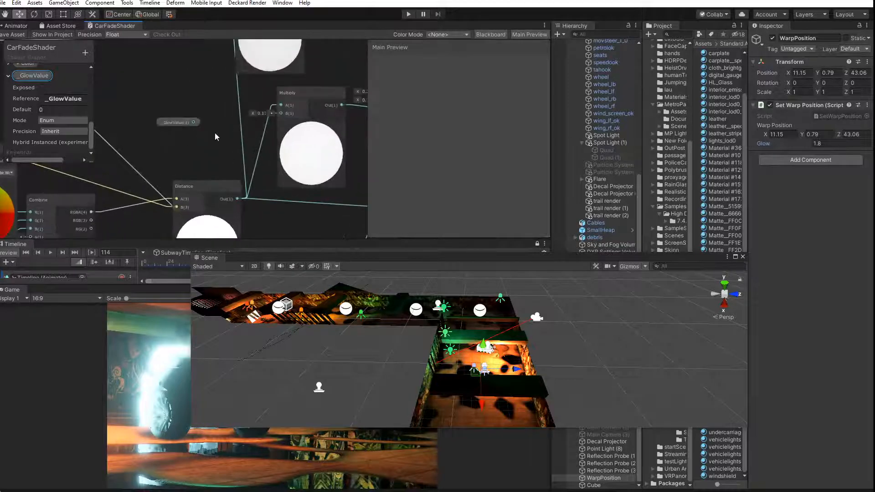
pyautogui.moveTo(216, 136); pyautogui.dragTo(91, 202, button='middle')
pyautogui.moveTo(150, 190); pyautogui.dragTo(237, 195, button='middle')
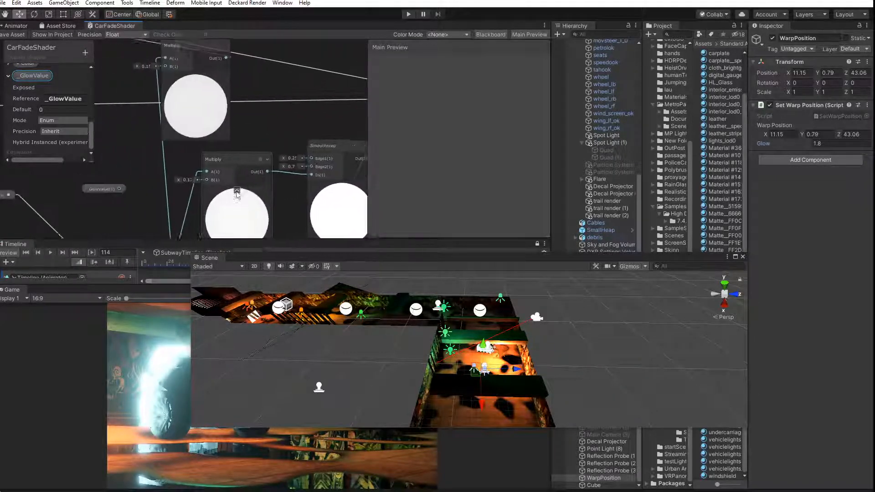
pyautogui.moveTo(148, 187); pyautogui.dragTo(236, 178)
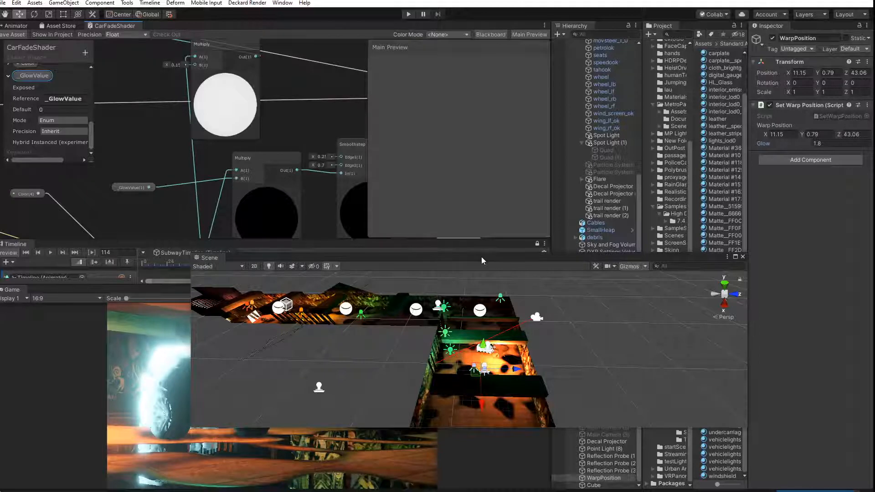
# Lower WarpPosition's Glow to 0.18 and move the timeline playhead to frame 112
pyautogui.moveTo(477, 256); pyautogui.dragTo(409, 60)
pyautogui.moveTo(810, 146); pyautogui.dragTo(782, 144)
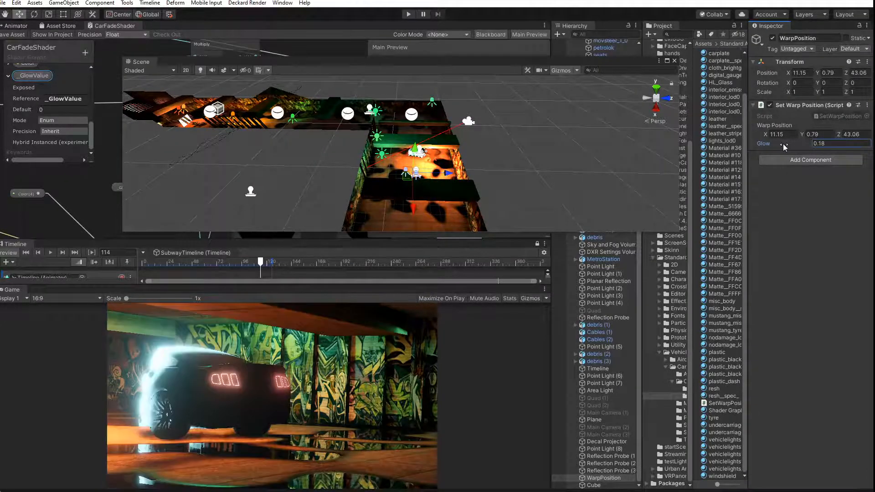
pyautogui.moveTo(260, 262)
pyautogui.mouseDown()
pyautogui.moveTo(275, 265)
pyautogui.moveTo(257, 267)
pyautogui.mouseUp()
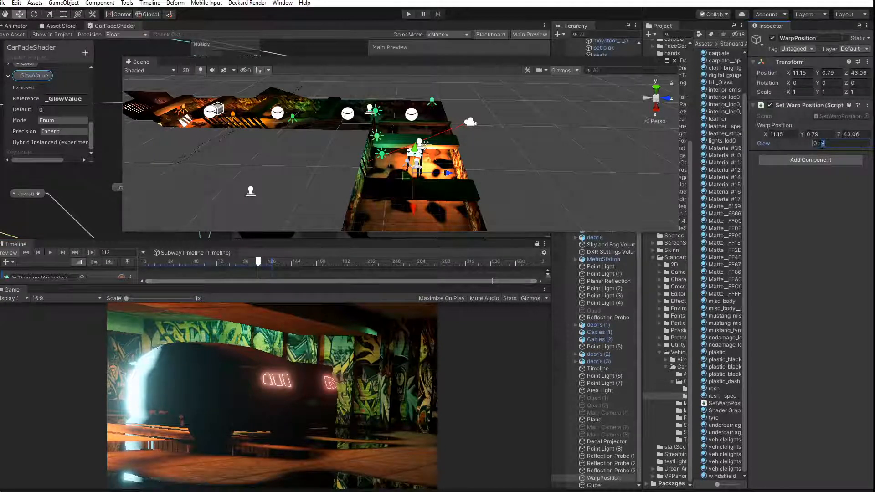
# Try a Glow of 0.19 on WarpPosition, set it to 0.2, and move the timeline playhead to frame 113
pyautogui.press('BackSpace')
pyautogui.write('7')
pyautogui.press('BackSpace')
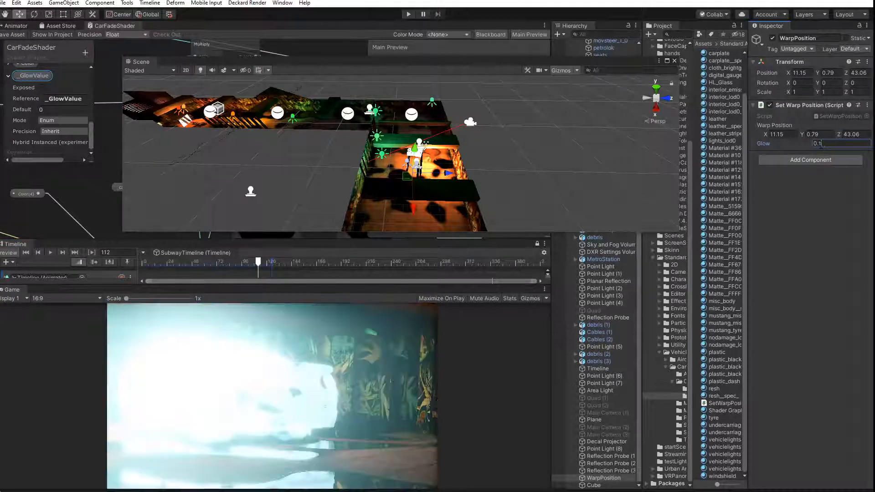
pyautogui.write('9')
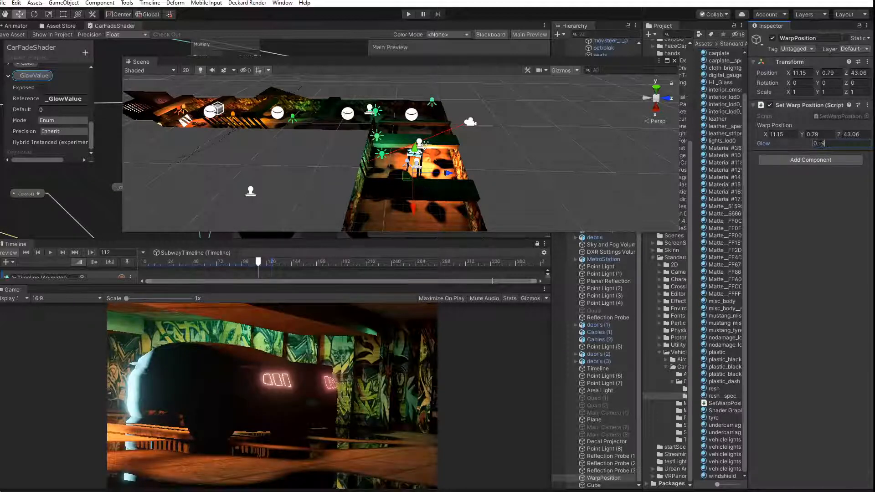
pyautogui.press('BackSpace')
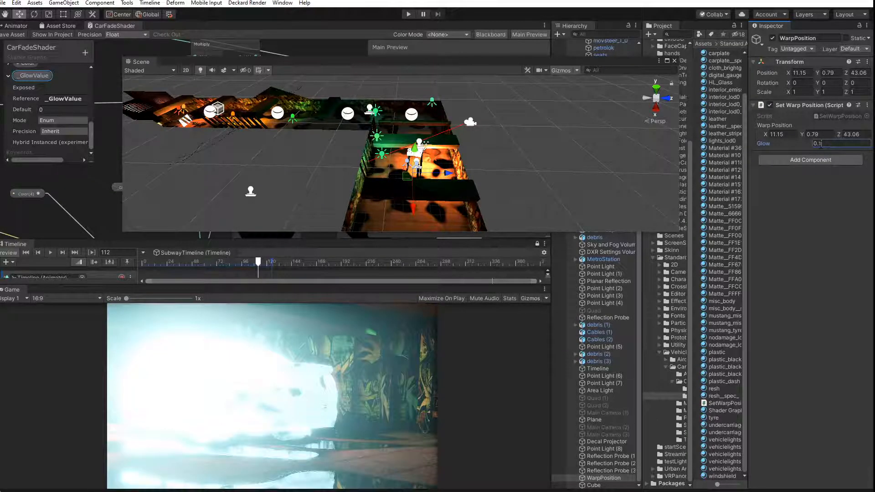
pyautogui.press('BackSpace')
pyautogui.write('2')
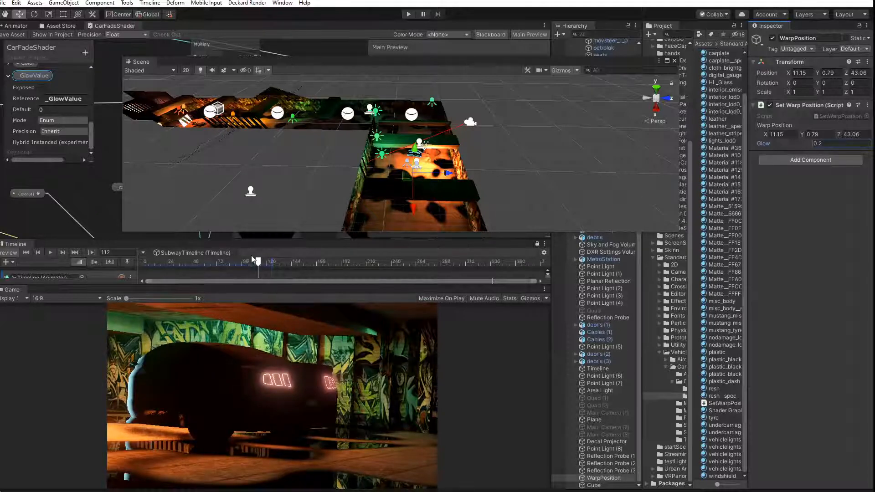
pyautogui.moveTo(257, 262); pyautogui.dragTo(254, 264)
pyautogui.hotkey('alt', 'Tab')
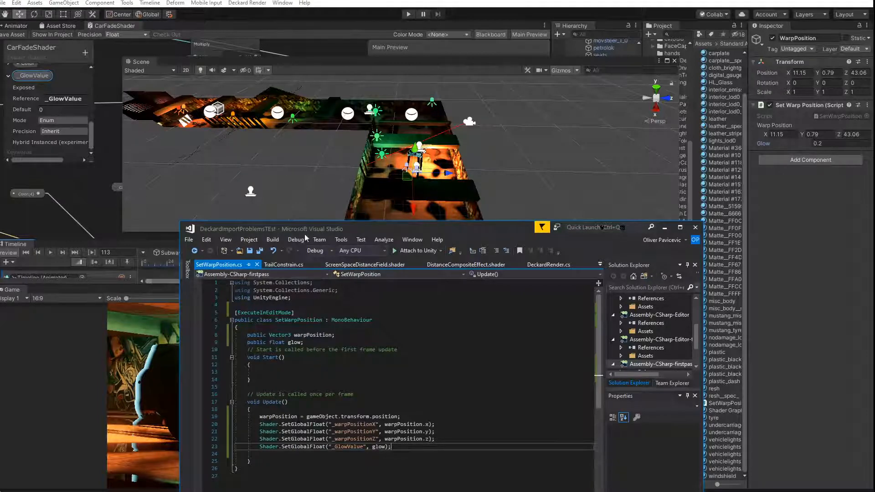
pyautogui.moveTo(268, 227); pyautogui.dragTo(272, 254)
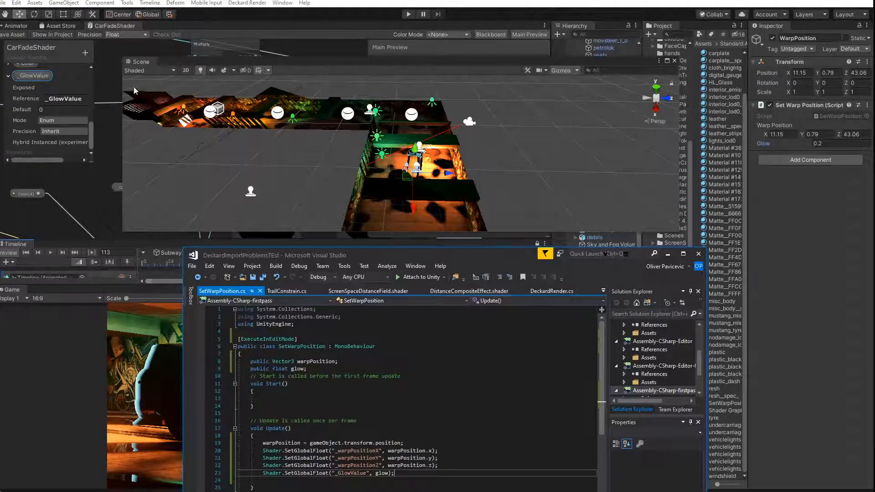
pyautogui.click(98, 25)
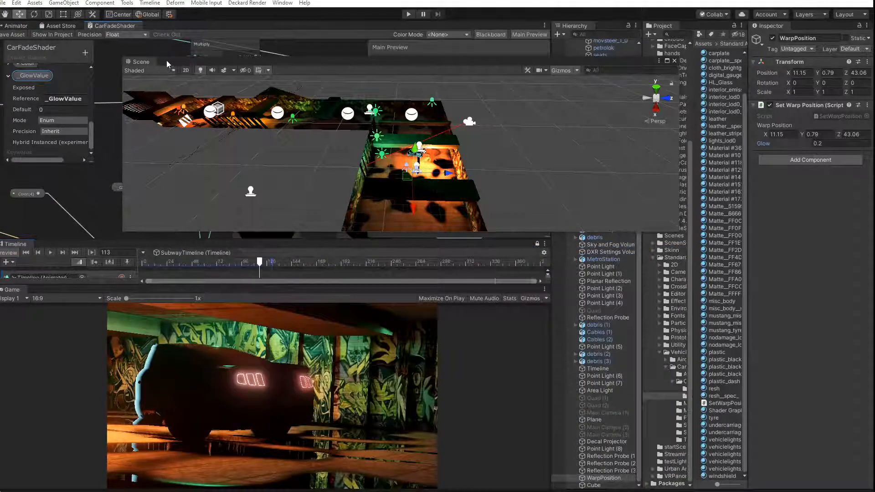
# Set the Smoothstep node's Edge1 to 0.5 and Edge2 to 0.55 in the CarFadeShader graph, moving the floating Scene view out of the way meanwhile
pyautogui.moveTo(165, 60); pyautogui.dragTo(409, 253)
pyautogui.moveTo(288, 140); pyautogui.dragTo(115, 154, button='middle')
pyautogui.scroll(2, 167, 171)
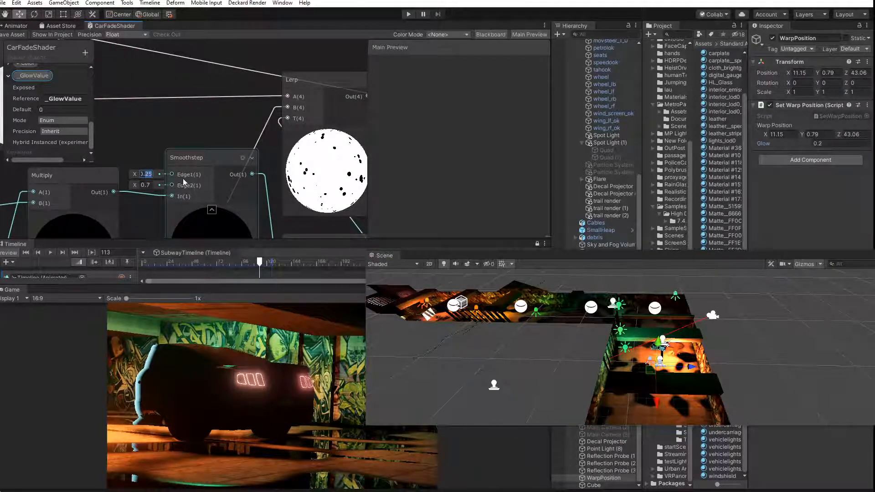
pyautogui.write('0.5')
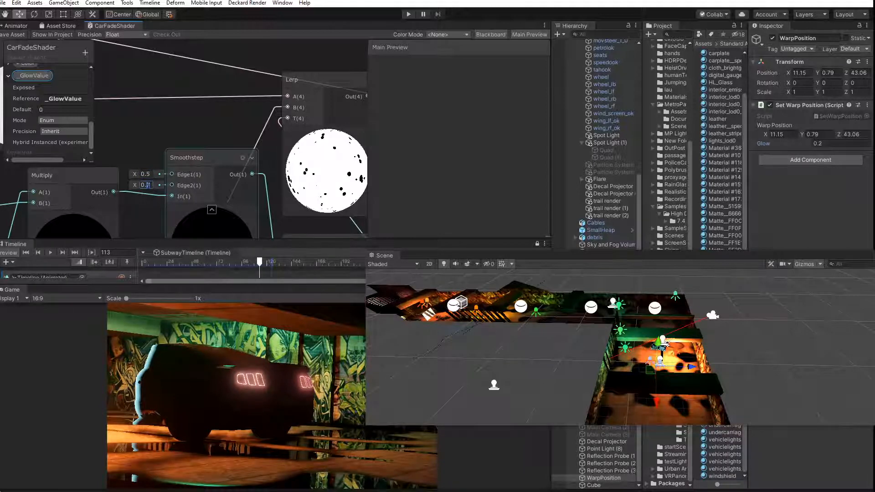
pyautogui.press('BackSpace')
pyautogui.press('BackSpace')
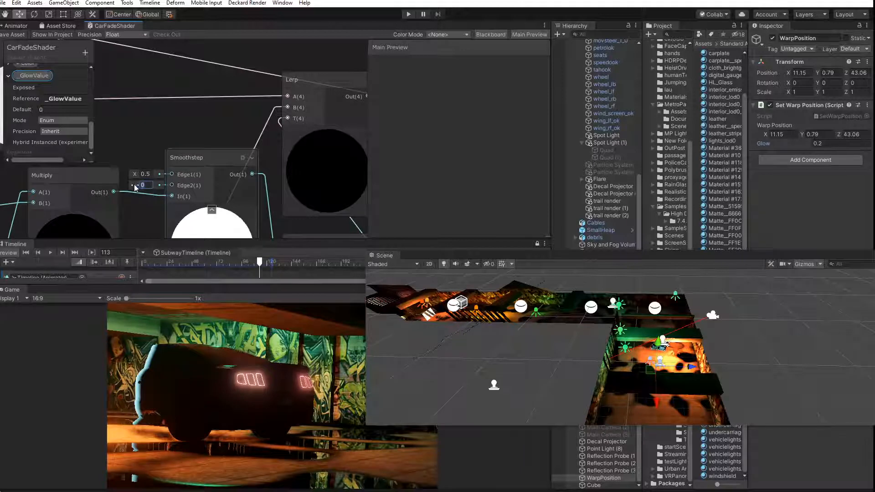
pyautogui.write('.55')
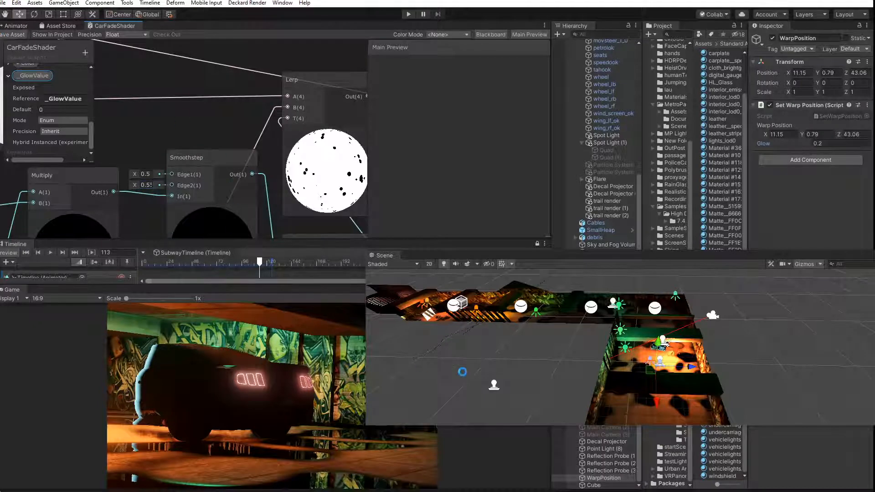
pyautogui.moveTo(493, 253); pyautogui.dragTo(189, 57)
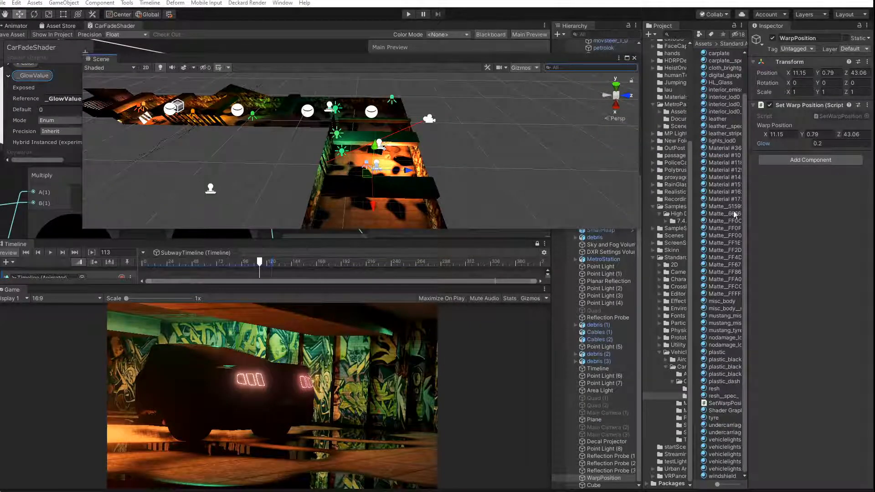
# Try Glow values of 0.15 and 0.14 on WarpPosition, then set Glow to 0.16
pyautogui.moveTo(801, 145)
pyautogui.mouseDown()
pyautogui.moveTo(819, 145)
pyautogui.moveTo(806, 145)
pyautogui.mouseUp()
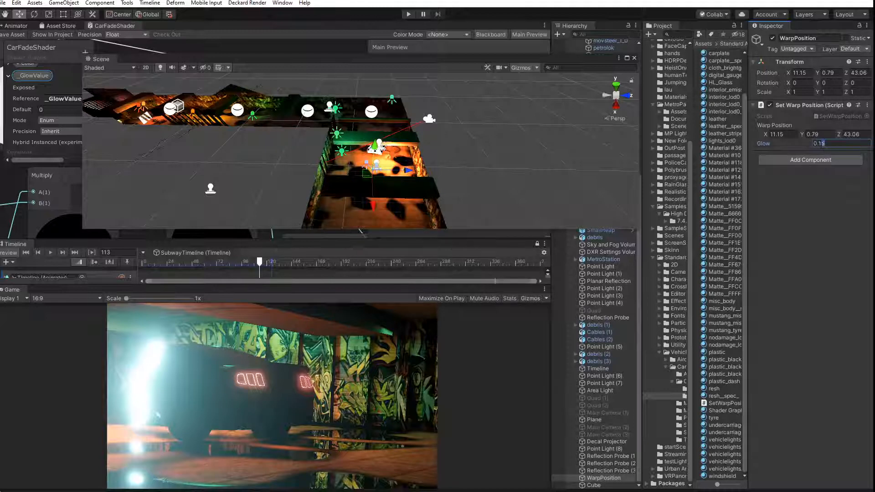
pyautogui.write('4')
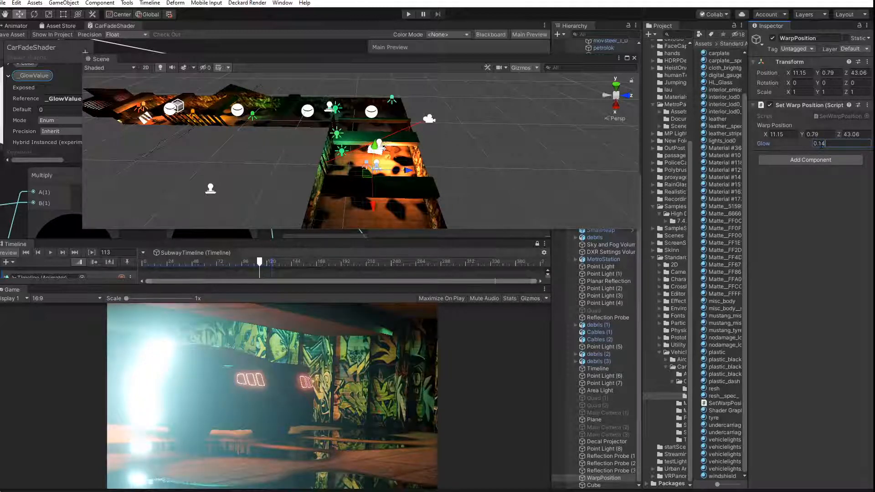
pyautogui.press('BackSpace')
pyautogui.write('6')
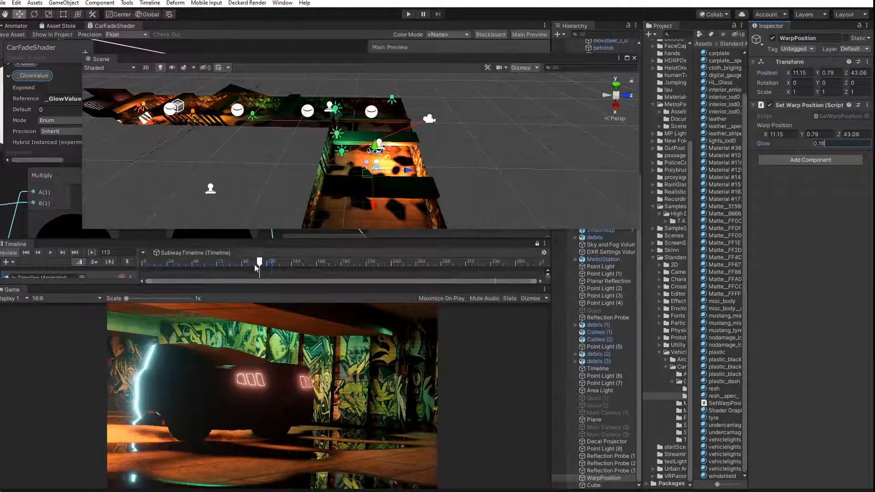
# Preview the warp effect by scrubbing SubwayTimeline around frames 100 to 115, playing it, and returning the playhead to frame 8
pyautogui.moveTo(260, 263); pyautogui.dragTo(262, 266)
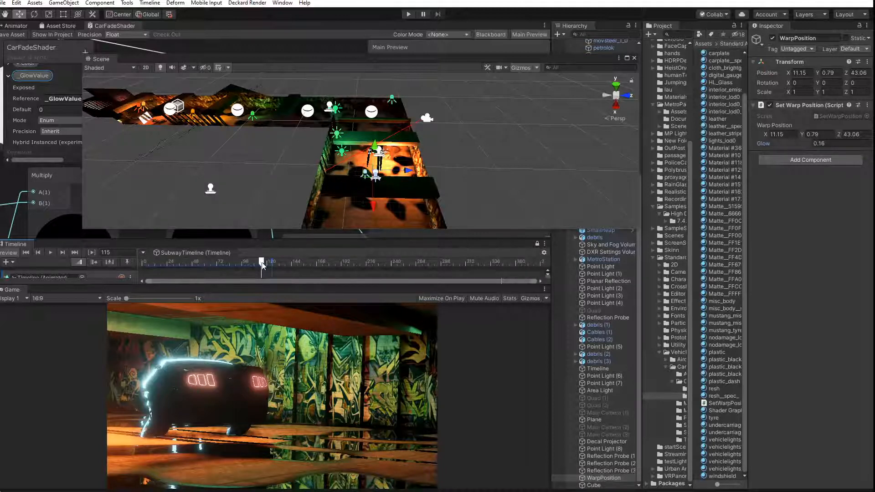
pyautogui.moveTo(262, 266); pyautogui.dragTo(246, 272)
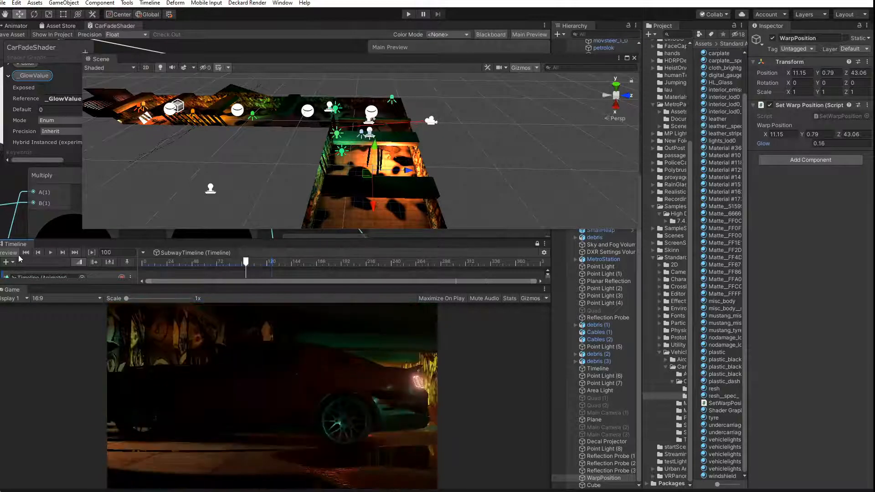
pyautogui.click(50, 254)
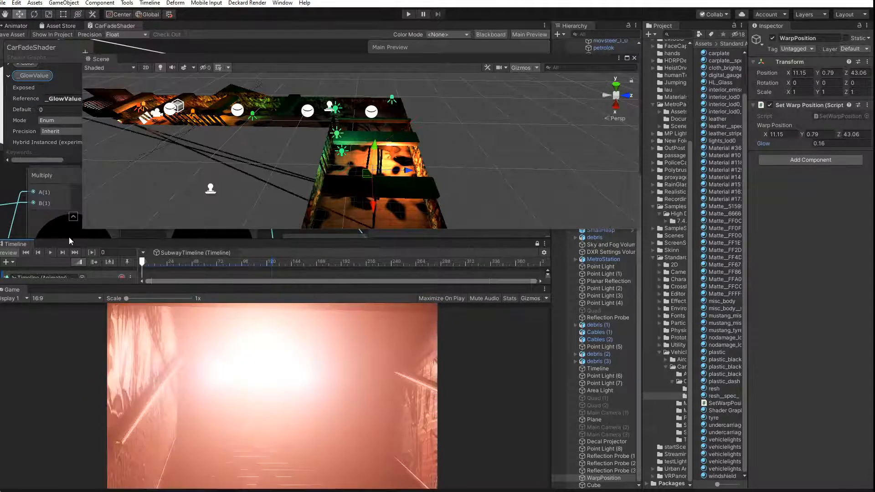
pyautogui.click(50, 252)
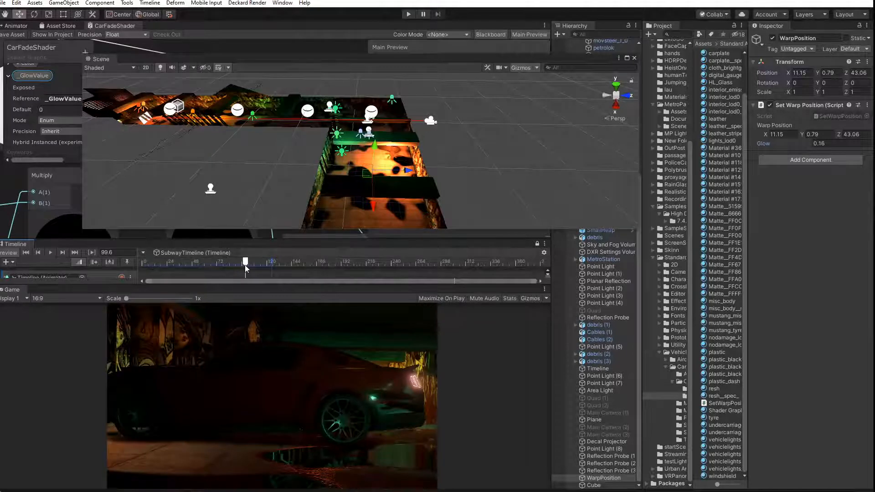
pyautogui.moveTo(245, 264); pyautogui.dragTo(150, 279)
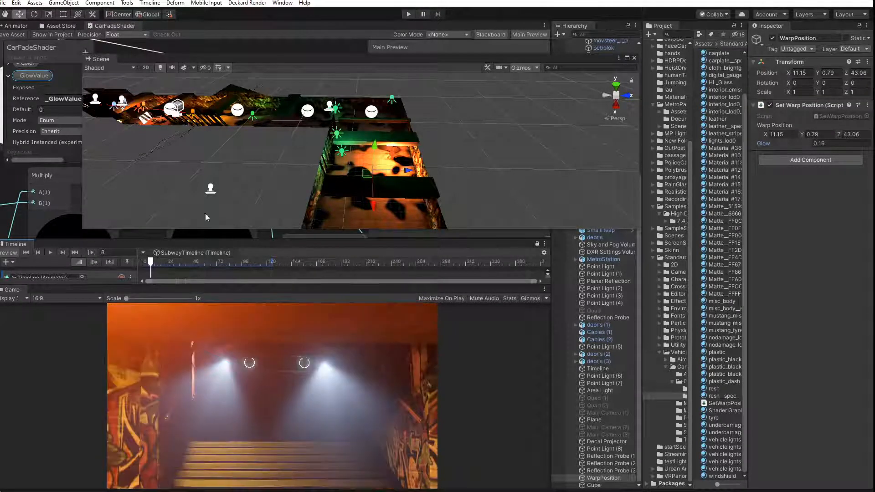
# Delete the test Cube standing on the orange-lit floor of the subway scene
pyautogui.scroll(6, 174, 162)
pyautogui.scroll(3, 165, 136)
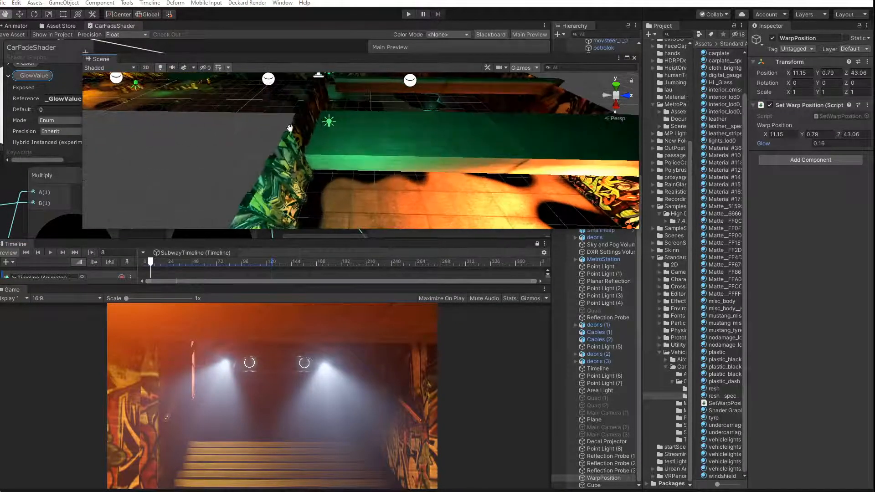
pyautogui.scroll(-5, 223, 140)
pyautogui.moveTo(223, 141); pyautogui.dragTo(723, 169, button='middle')
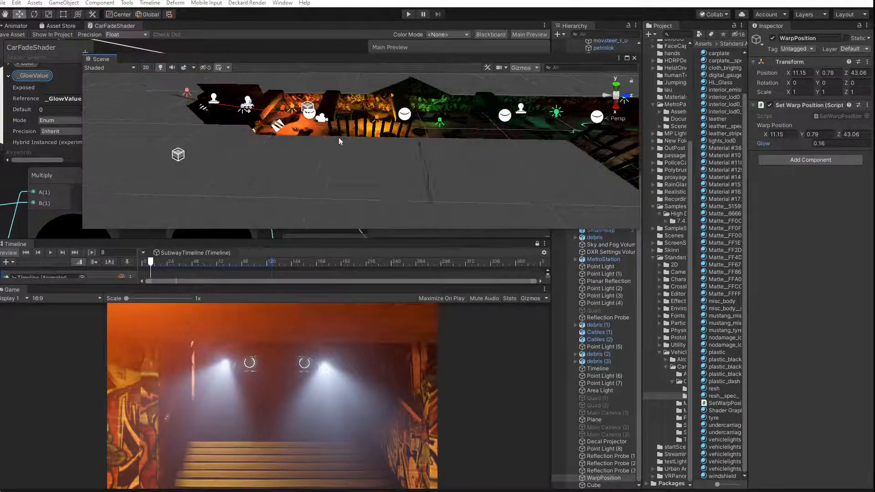
pyautogui.scroll(7, 340, 141)
pyautogui.moveTo(204, 98); pyautogui.dragTo(288, 135, button='middle')
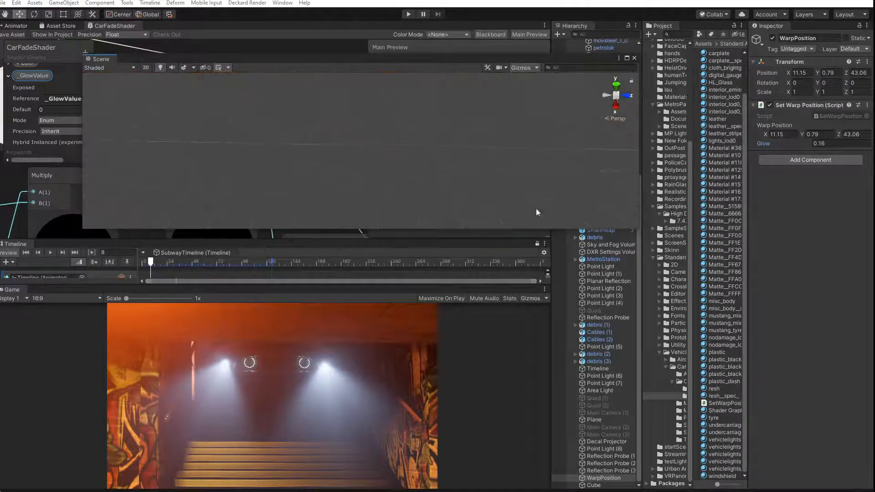
pyautogui.scroll(-5, 378, 163)
pyautogui.moveTo(469, 177); pyautogui.dragTo(158, 161, button='middle')
pyautogui.moveTo(159, 160); pyautogui.dragTo(222, 146, button='right')
pyautogui.click(199, 124)
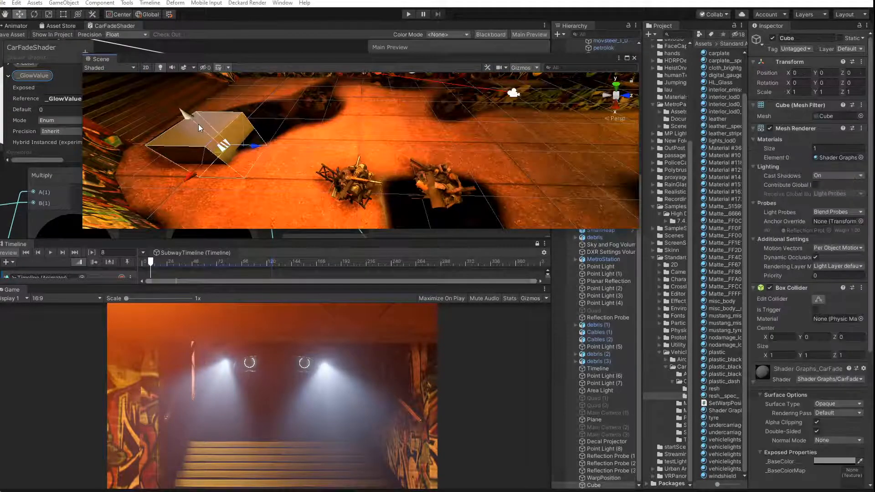
pyautogui.press('Delete')
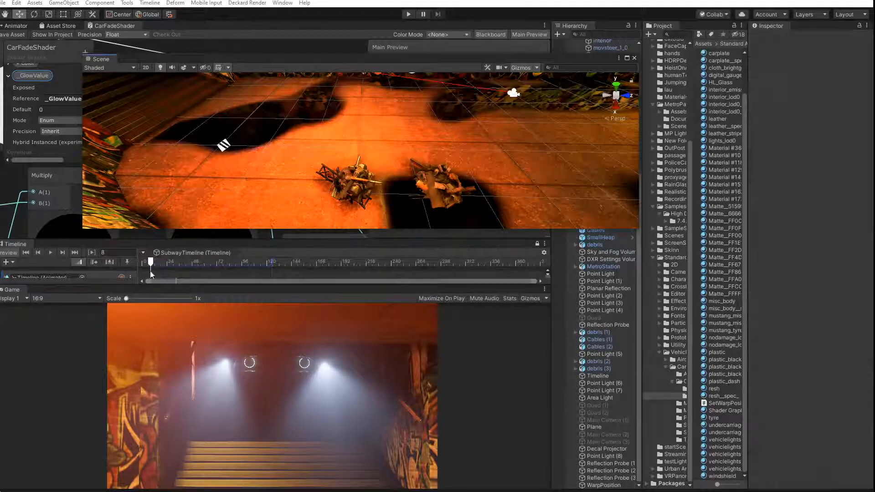
# Play SubwayTimeline from frame 0 and move the playhead to frame 113
pyautogui.moveTo(150, 263); pyautogui.dragTo(40, 258)
pyautogui.click(50, 252)
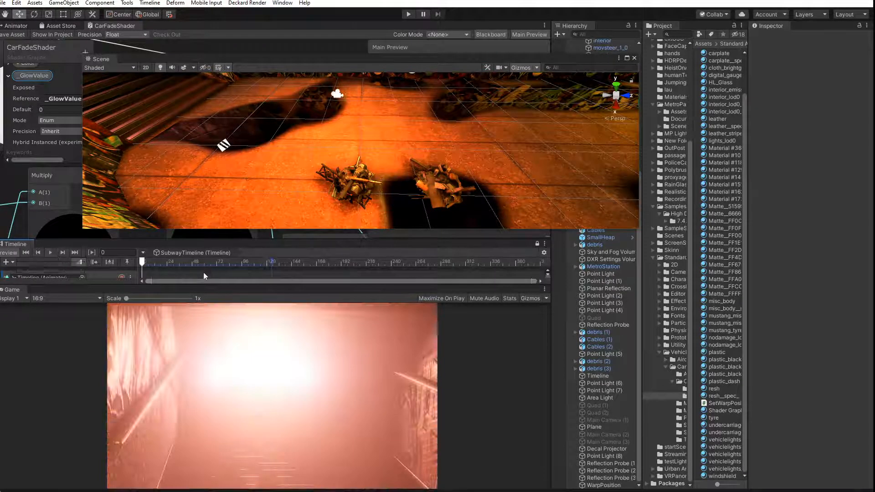
pyautogui.moveTo(203, 262); pyautogui.dragTo(259, 288)
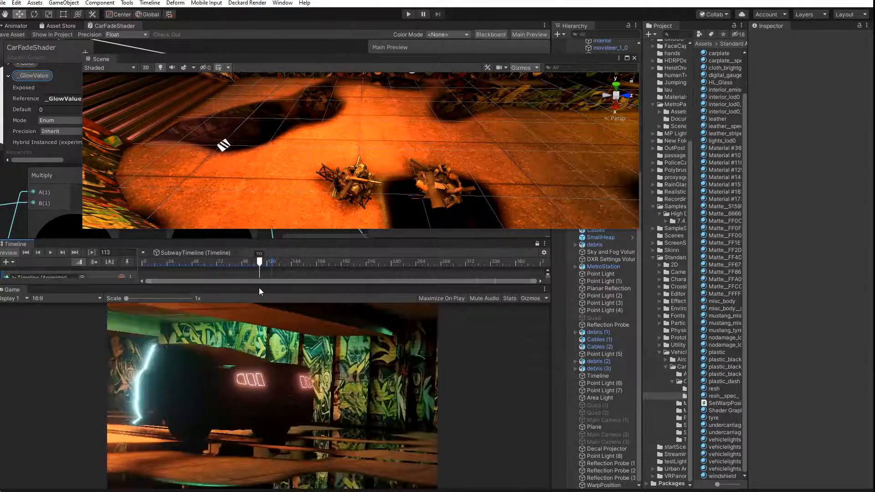
# Examine the car's glowing dissolve edge up close in the Scene view, comparing timeline frames 113 and 114
pyautogui.moveTo(264, 164); pyautogui.dragTo(321, 136, button='right')
pyautogui.scroll(-5, 410, 98)
pyautogui.scroll(5, 342, 114)
pyautogui.moveTo(267, 133); pyautogui.dragTo(238, 206, button='right')
pyautogui.scroll(-3, 238, 206)
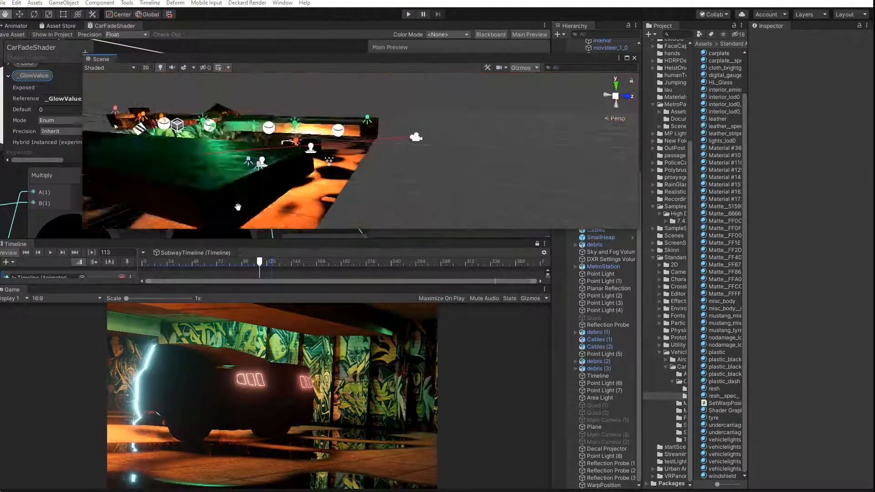
pyautogui.moveTo(238, 206); pyautogui.dragTo(381, 196, button='middle')
pyautogui.scroll(4, 292, 170)
pyautogui.scroll(4, 292, 164)
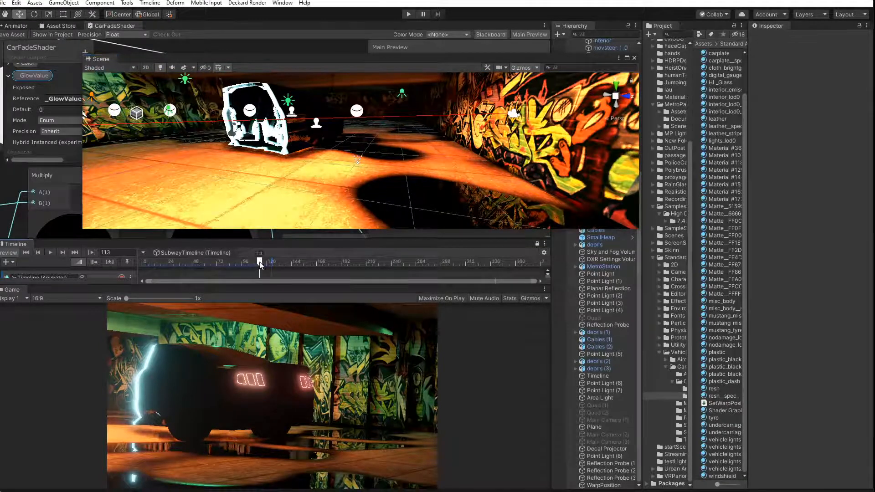
pyautogui.moveTo(259, 266); pyautogui.dragTo(261, 266)
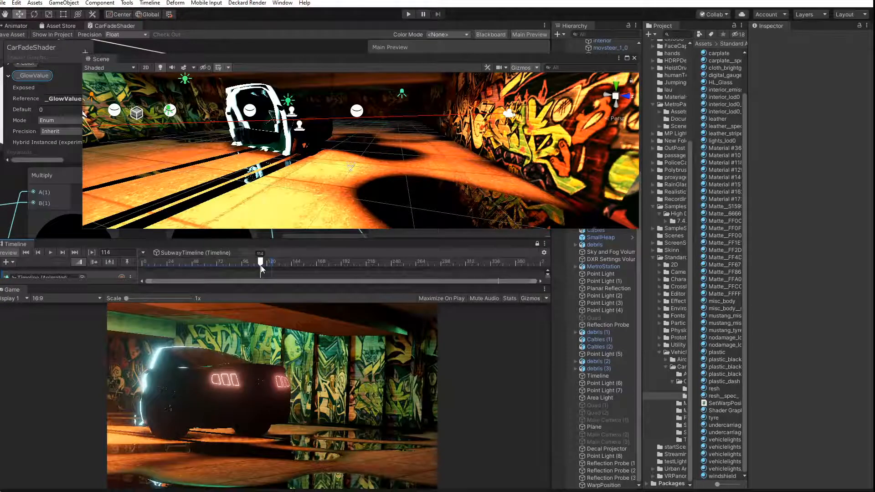
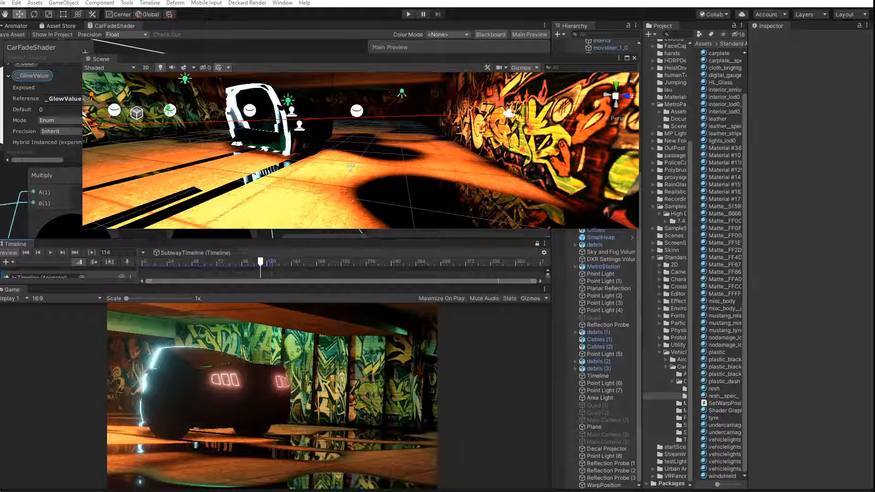
pyautogui.moveTo(260, 261)
pyautogui.mouseDown()
pyautogui.moveTo(201, 270)
pyautogui.moveTo(258, 272)
pyautogui.mouseUp()
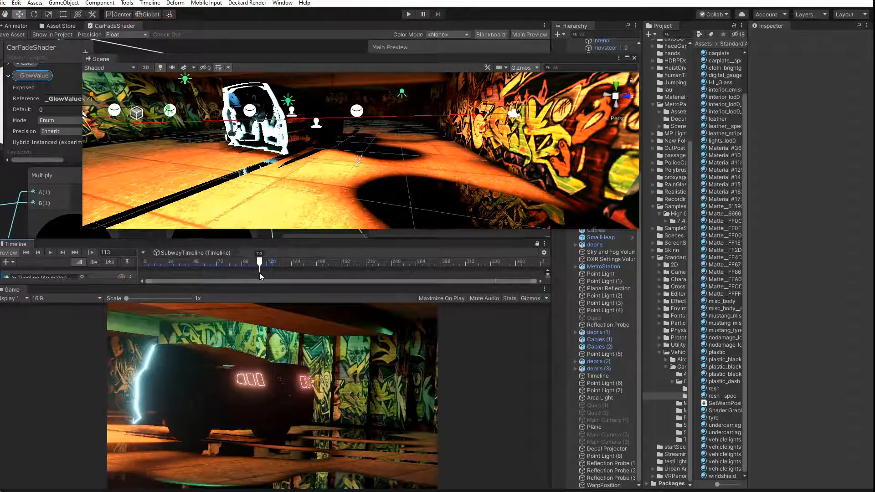
# Check frame 113 in the Deckard View render window, then close that window
pyautogui.click(247, 4)
pyautogui.click(263, 14)
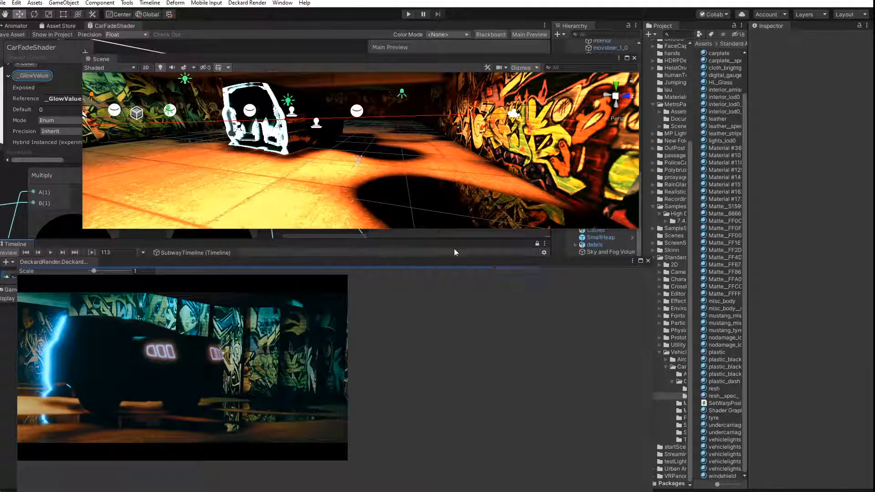
pyautogui.moveTo(309, 262); pyautogui.dragTo(319, 216)
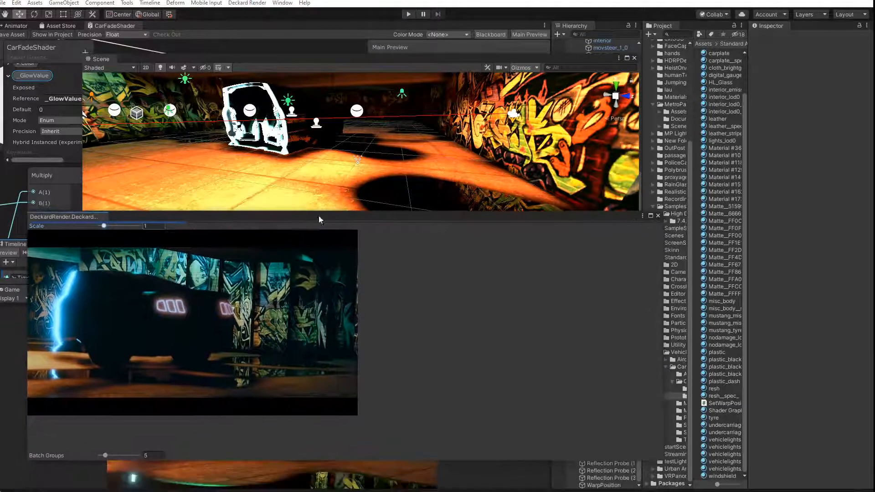
pyautogui.click(657, 216)
# Disable Baked Global Illumination in the Lighting settings, generate the lighting, and close the settings window
pyautogui.click(247, 3)
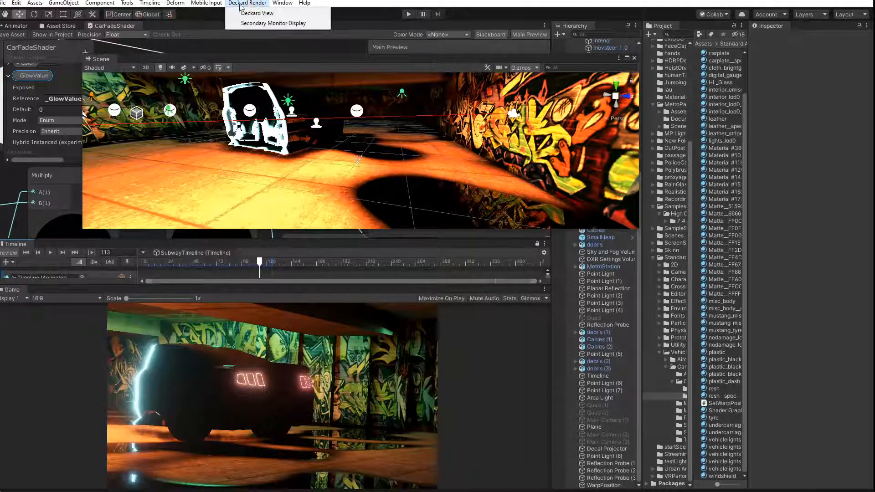
pyautogui.moveTo(287, 4)
pyautogui.moveTo(335, 136)
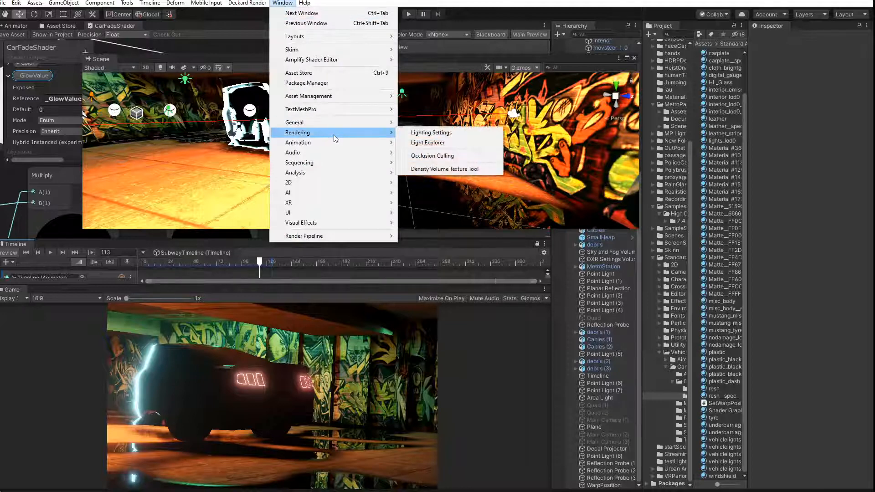
pyautogui.click(418, 135)
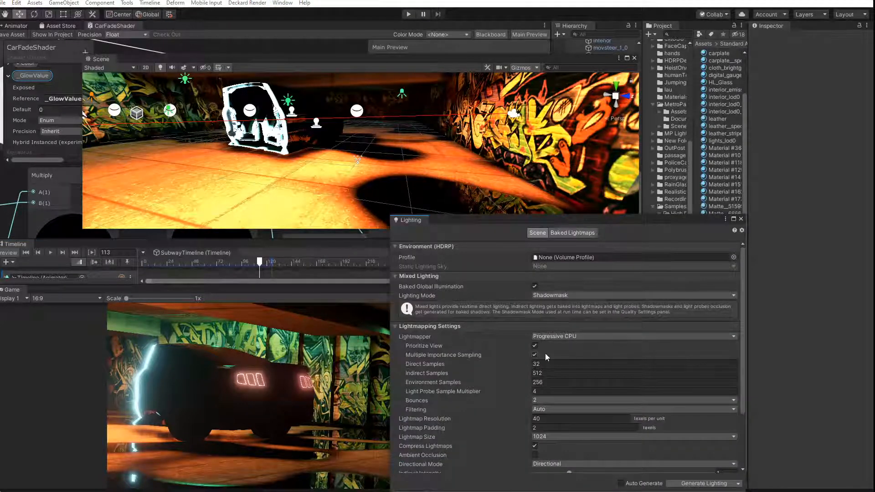
pyautogui.click(534, 287)
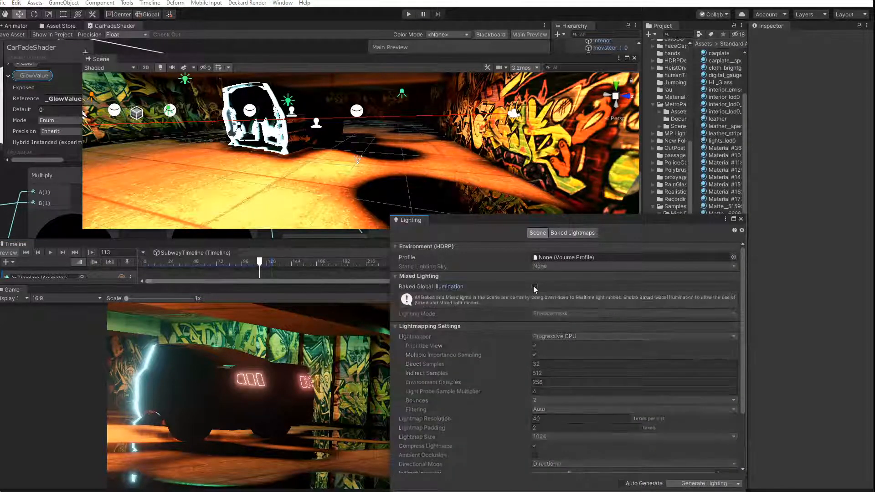
pyautogui.click(704, 483)
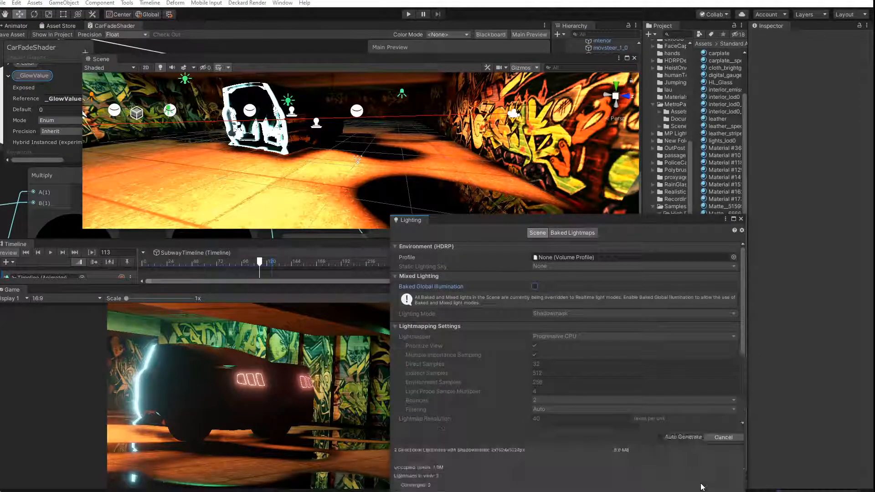
pyautogui.click(741, 220)
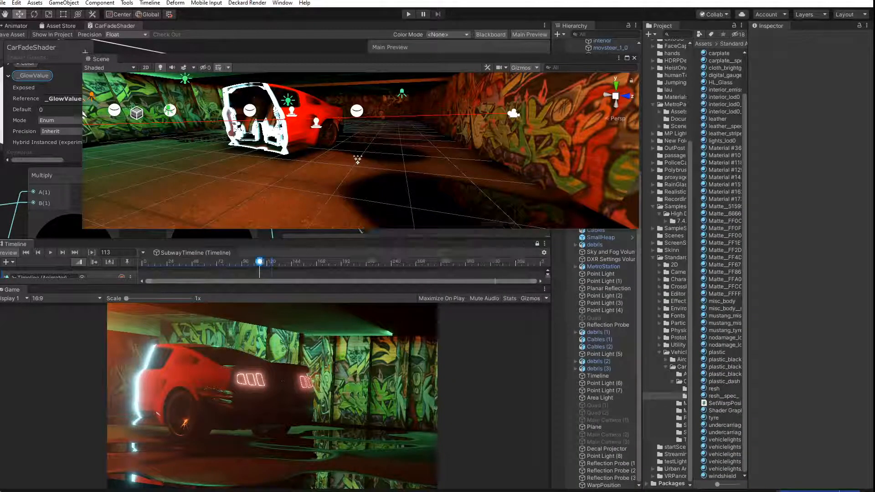
# Scrub SubwayTimeline back to frame 0 to review the relit shot
pyautogui.moveTo(259, 264); pyautogui.dragTo(180, 294)
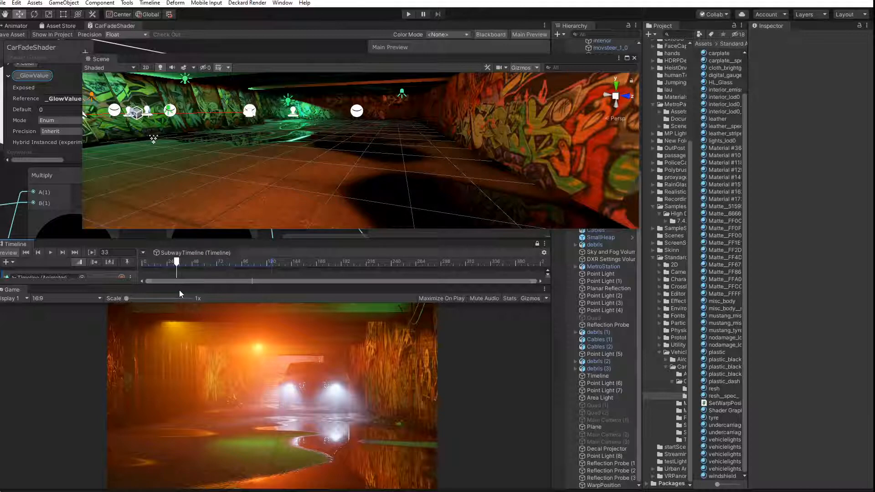
pyautogui.moveTo(176, 262); pyautogui.dragTo(142, 262)
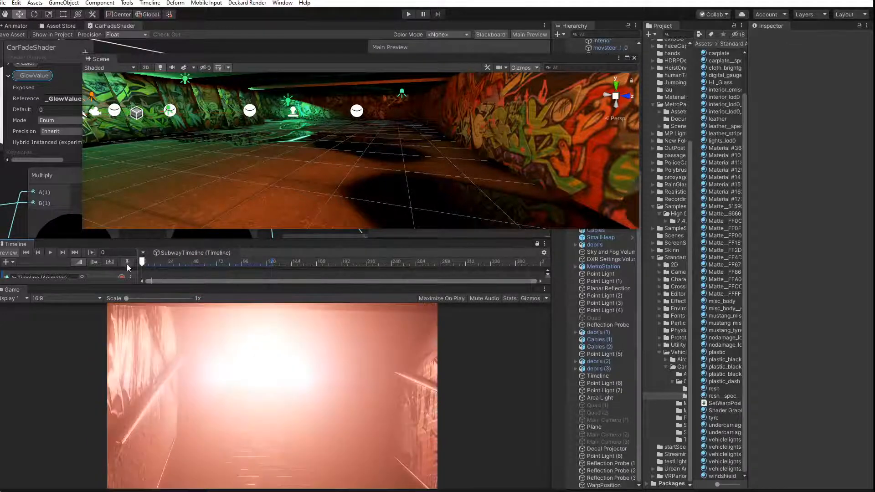
# Play SubwayTimeline from frame 0 to review the relit shot, ending on frame 98 where the car is seen side-on
pyautogui.click(50, 252)
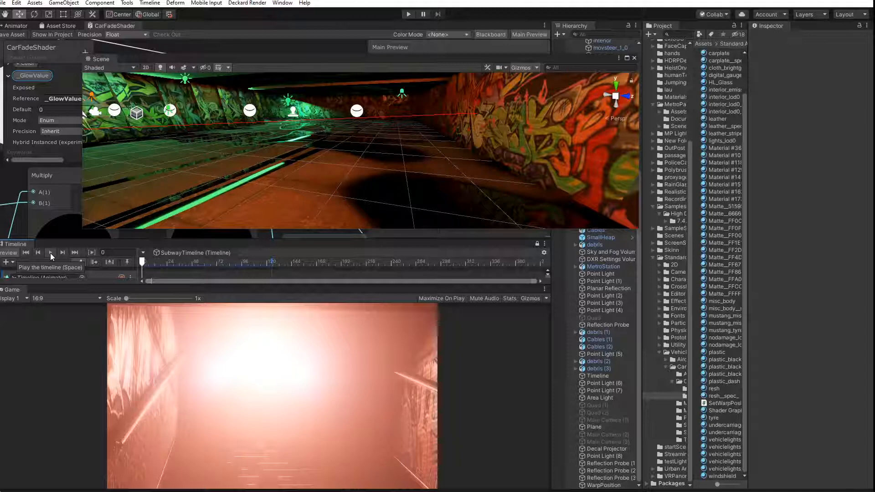
pyautogui.click(50, 253)
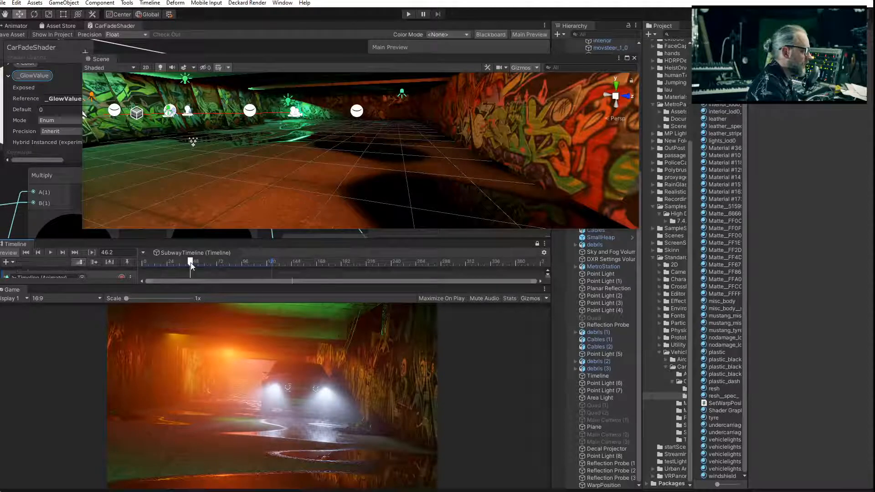
pyautogui.moveTo(190, 263); pyautogui.dragTo(243, 268)
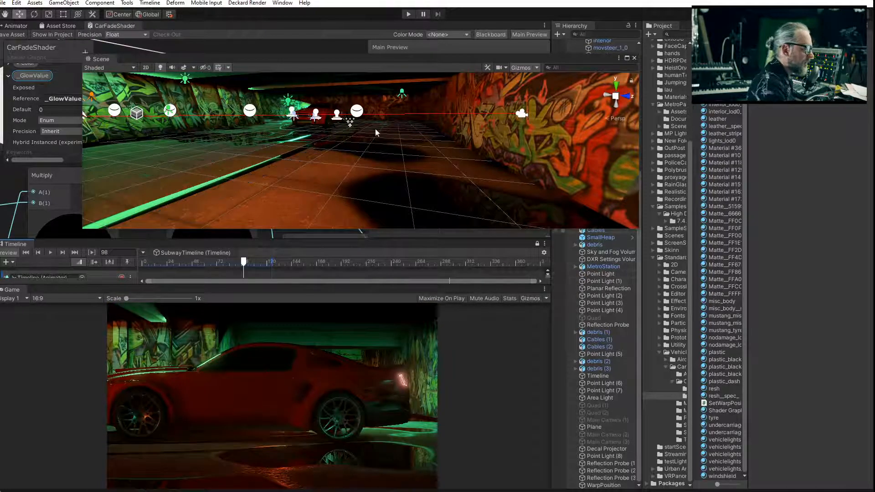
# Select the GT500's wind_screen_ok mesh up close in the Scene view to check its material and shader
pyautogui.scroll(2, 318, 116)
pyautogui.scroll(5, 319, 117)
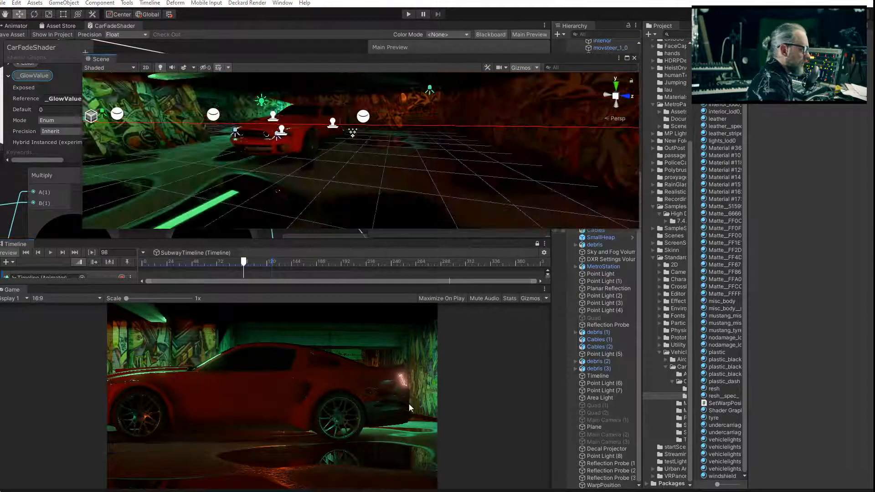
pyautogui.scroll(5, 282, 130)
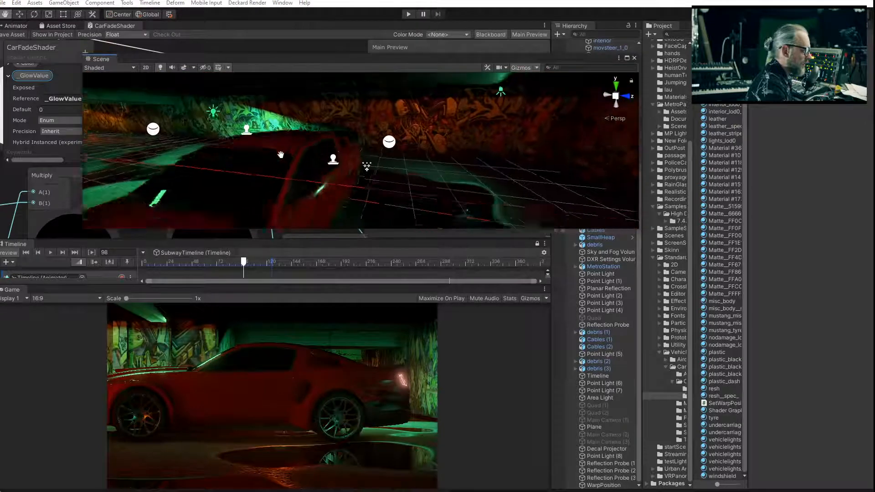
pyautogui.click(220, 135)
pyautogui.click(220, 135)
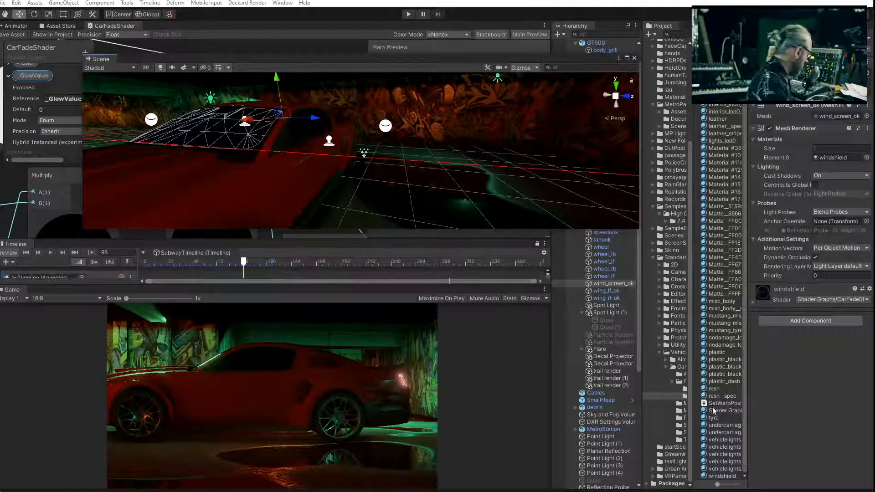
pyautogui.keyDown('alt'); pyautogui.moveTo(270, 185); pyautogui.dragTo(266, 202); pyautogui.keyUp('alt')
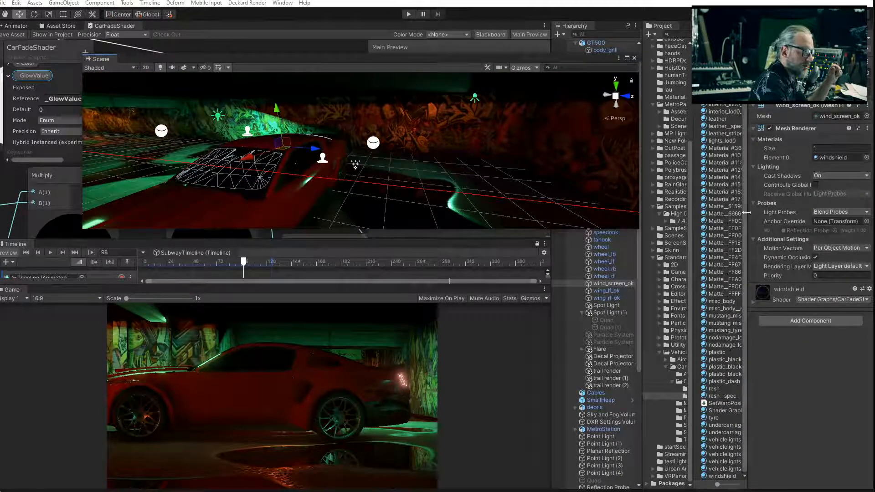
# Duplicate the CarFadeShader asset in the project and open the copy, CarFadeShader 1, for editing
pyautogui.scroll(3, 725, 407)
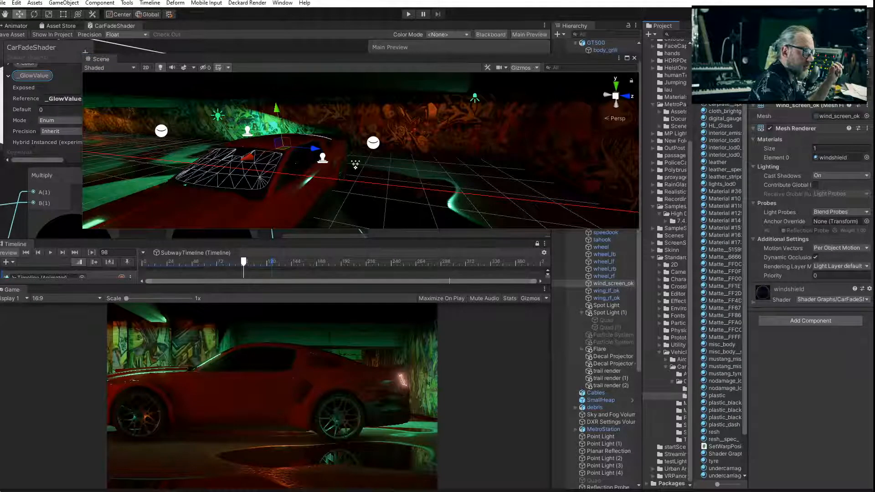
pyautogui.click(723, 90)
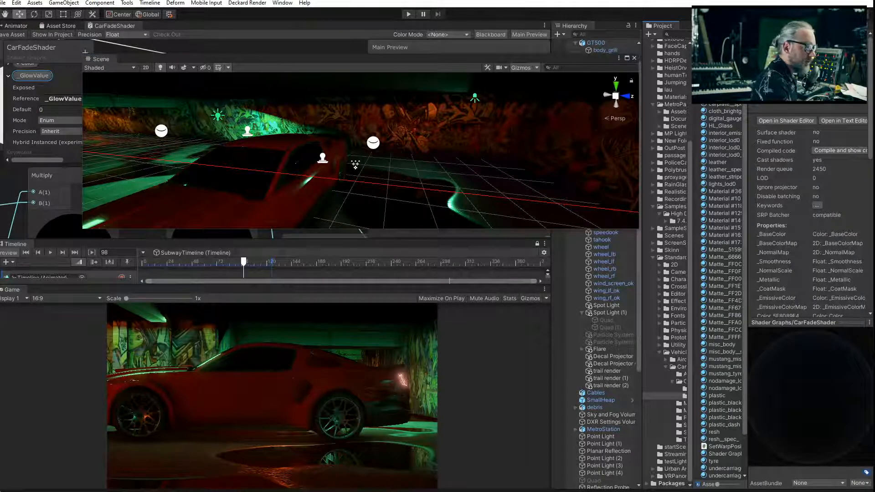
pyautogui.scroll(1, 723, 292)
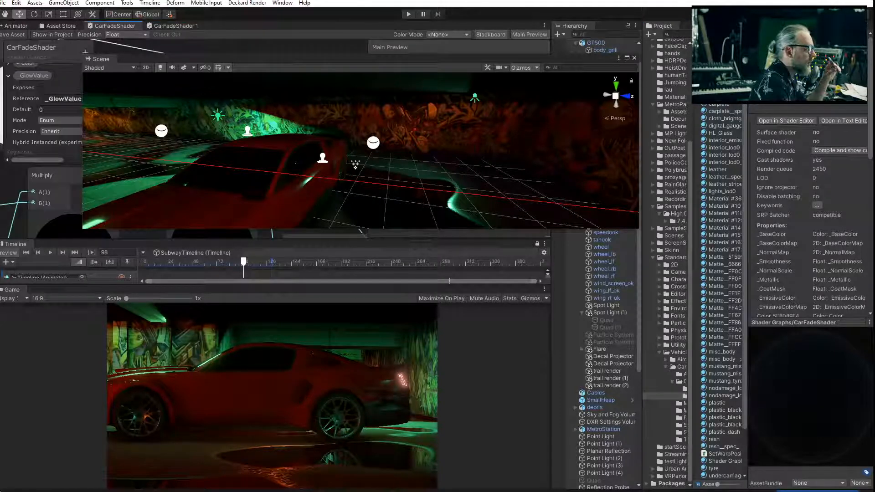
pyautogui.click(174, 26)
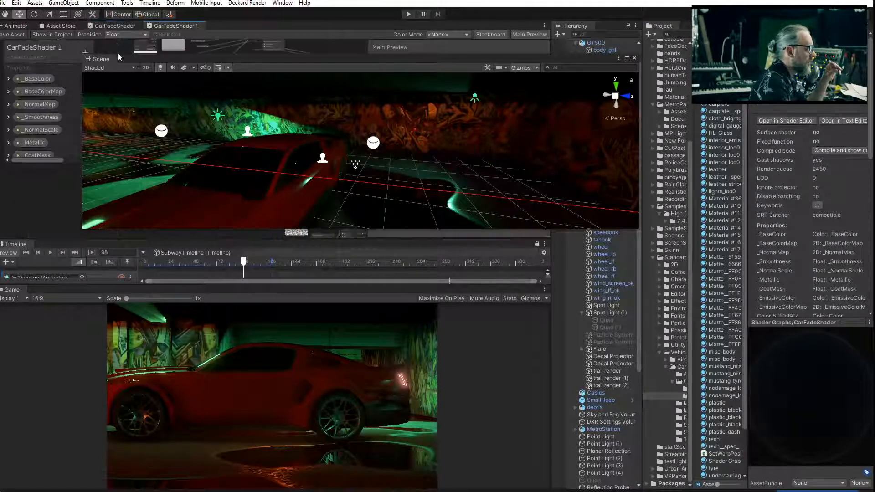
# Move the Scene window clear of the graph and set CarFadeShader 1's Lit Master surface type to Transparent
pyautogui.moveTo(149, 59); pyautogui.dragTo(113, 240)
pyautogui.scroll(3, 258, 91)
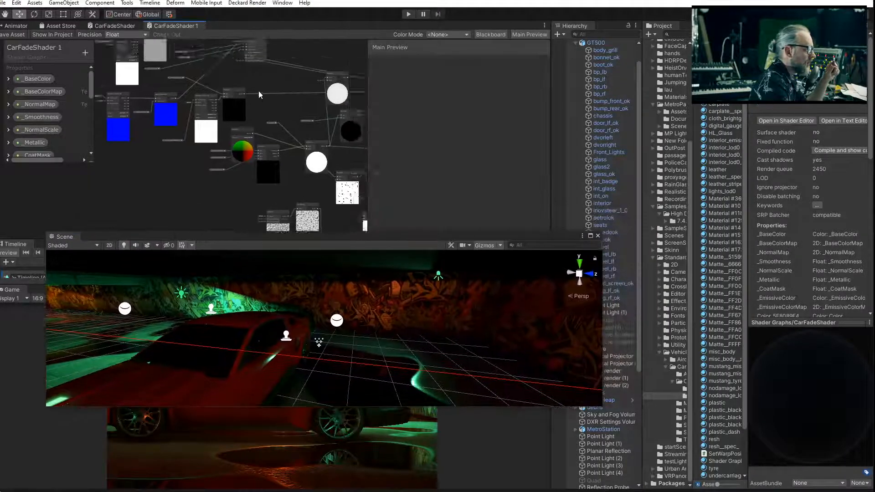
pyautogui.scroll(6, 265, 109)
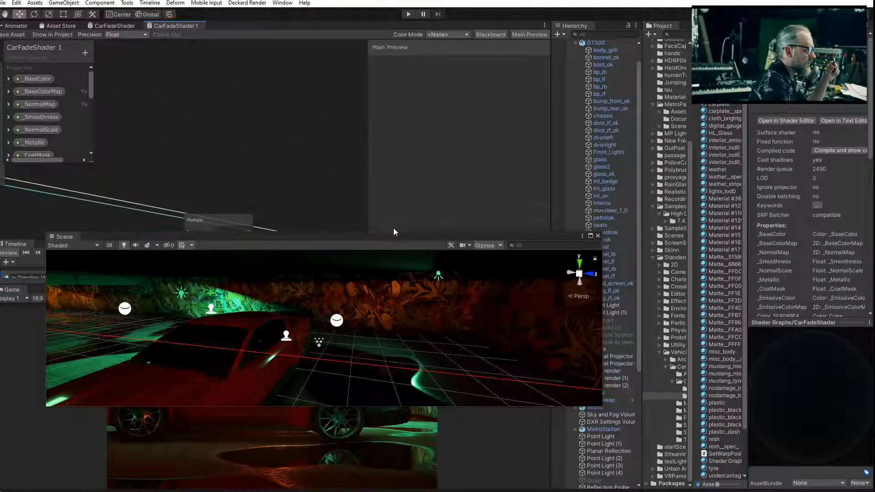
pyautogui.scroll(-8, 207, 147)
pyautogui.scroll(3, 157, 132)
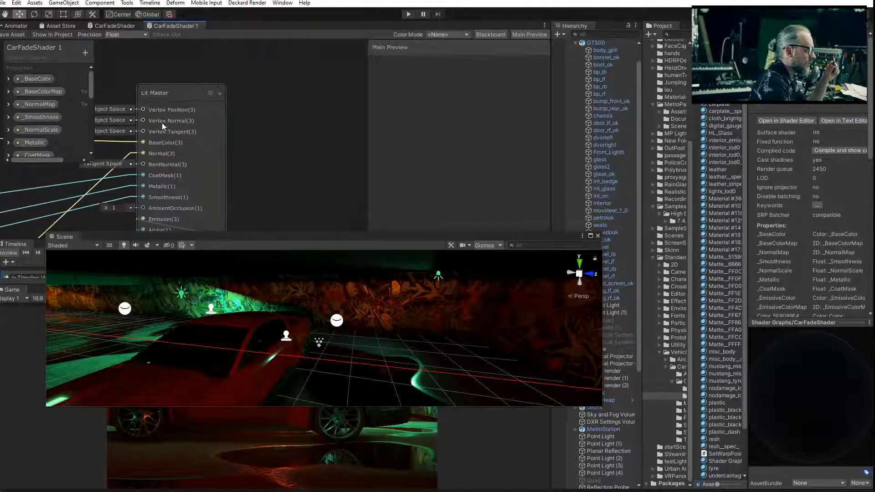
pyautogui.click(211, 93)
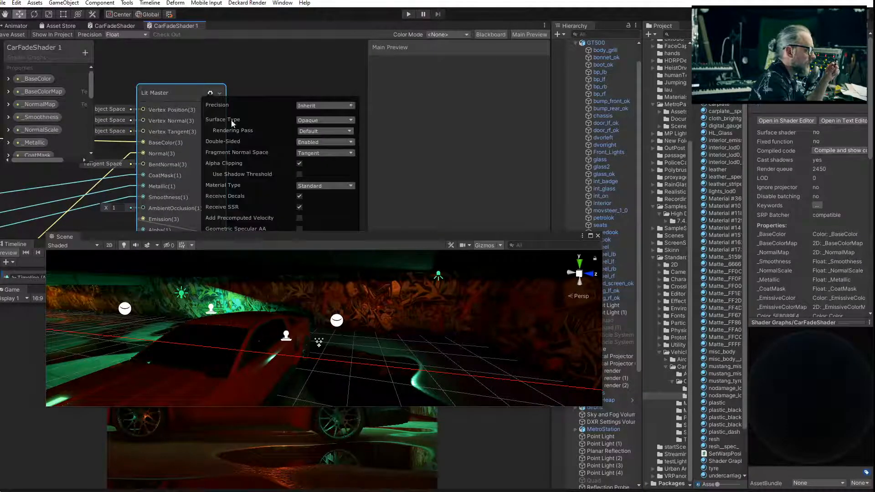
pyautogui.click(309, 122)
pyautogui.click(318, 141)
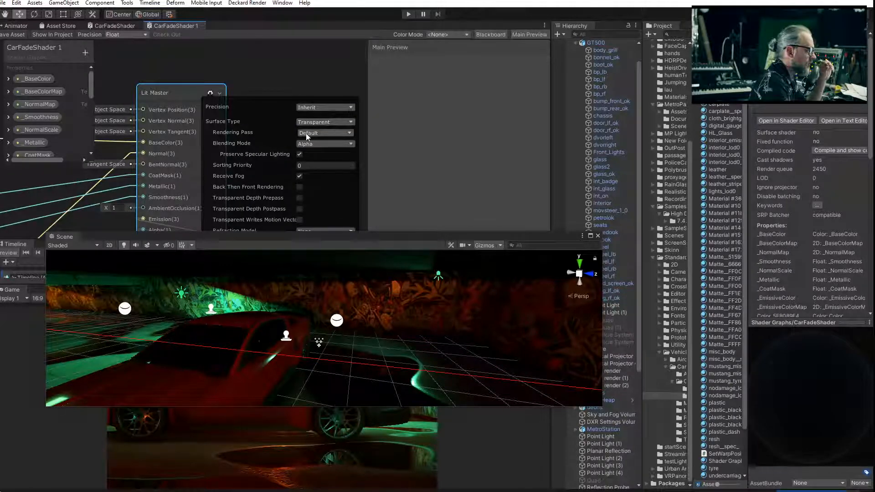
# Review the Rendering Pass options and the remaining Lit Master settings of CarFadeShader 1
pyautogui.click(329, 132)
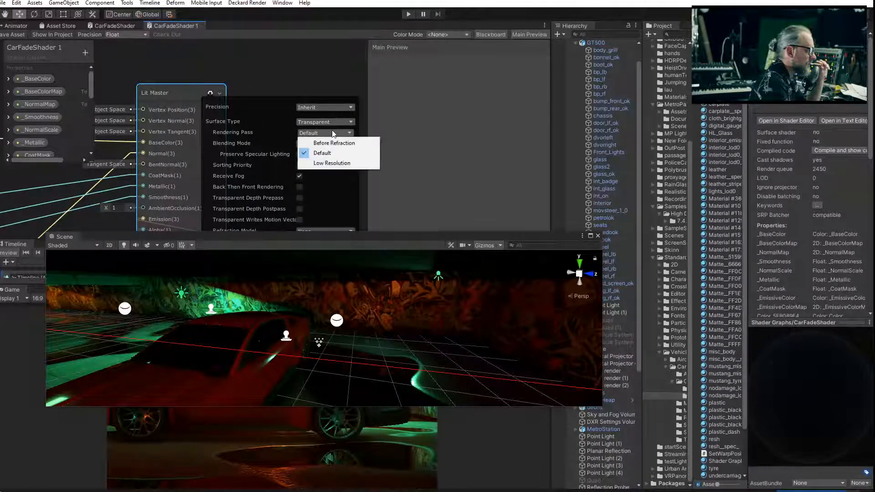
pyautogui.click(269, 129)
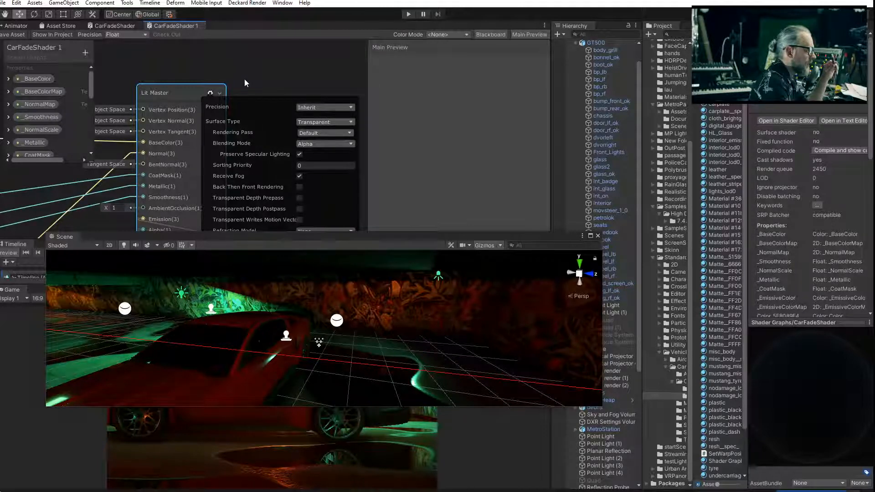
pyautogui.click(244, 83)
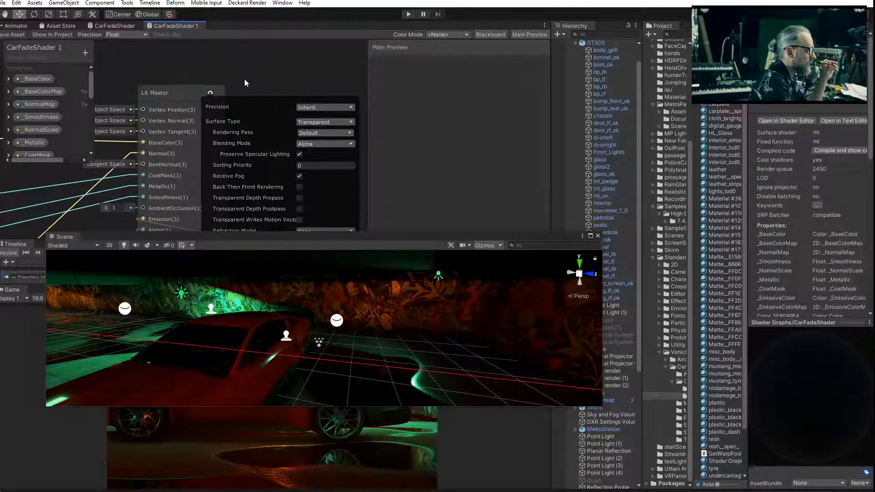
pyautogui.moveTo(250, 83); pyautogui.dragTo(239, 32, button='middle')
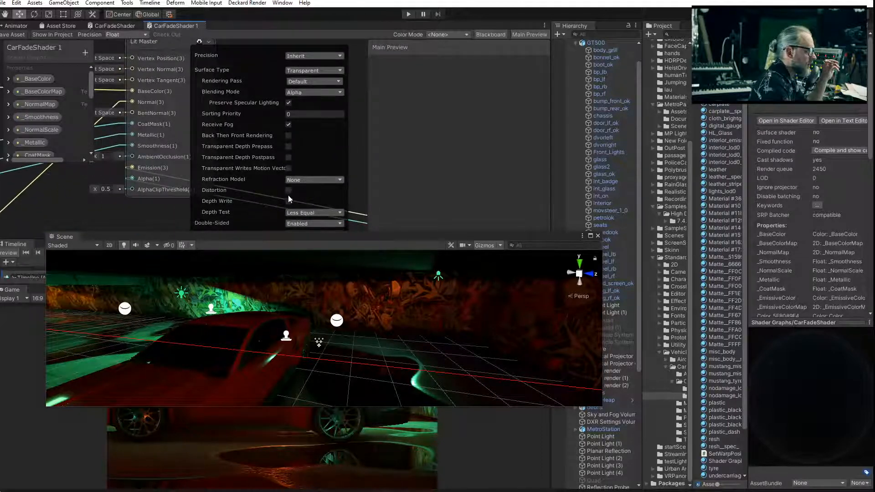
pyautogui.moveTo(177, 213); pyautogui.dragTo(172, 153, button='middle')
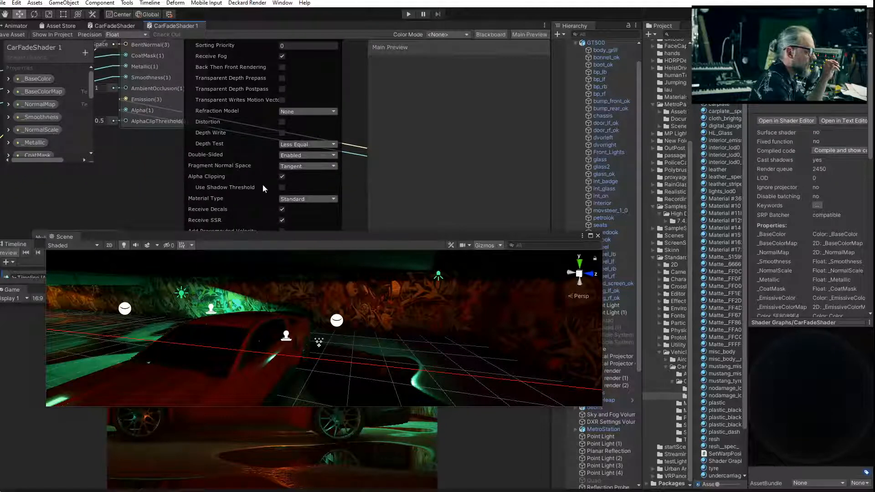
pyautogui.moveTo(180, 207); pyautogui.dragTo(177, 160, button='middle')
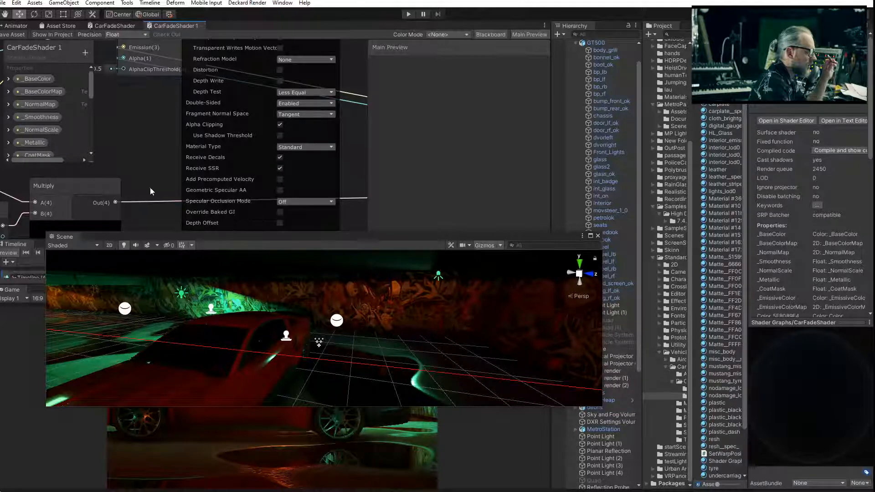
pyautogui.moveTo(150, 187); pyautogui.dragTo(162, 230, button='middle')
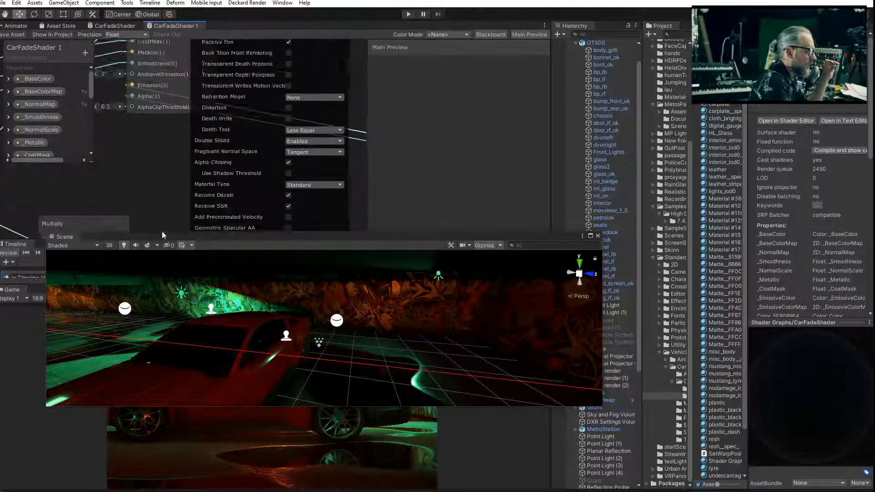
pyautogui.moveTo(163, 140); pyautogui.dragTo(166, 269, button='middle')
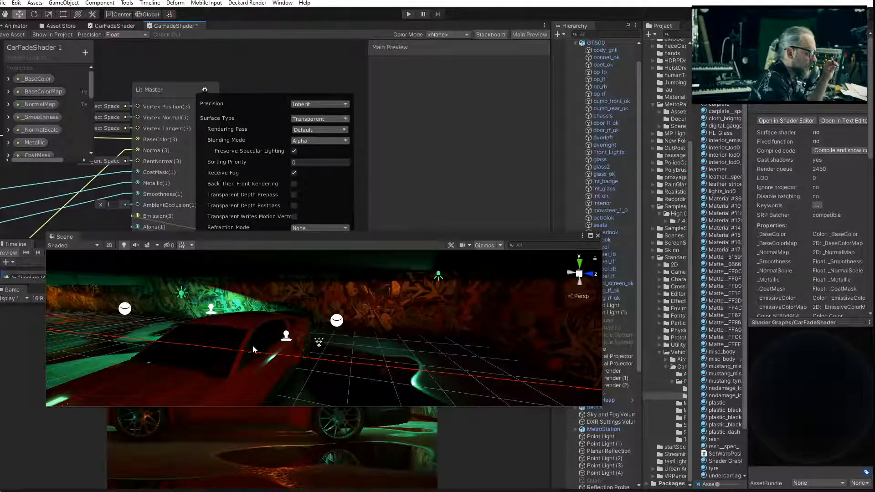
# Assign CarFadeShader 1 to the windshield material on wind_screen_ok and set its Surface Type to Transparent
pyautogui.click(225, 347)
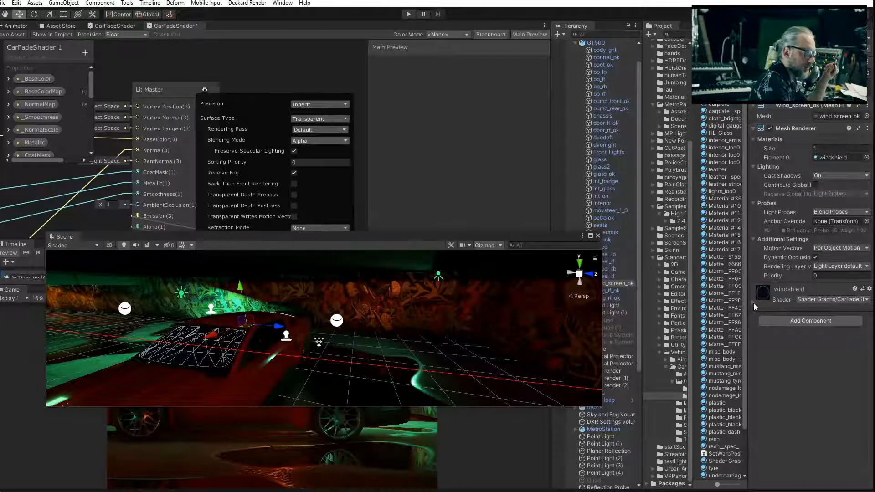
pyautogui.click(815, 297)
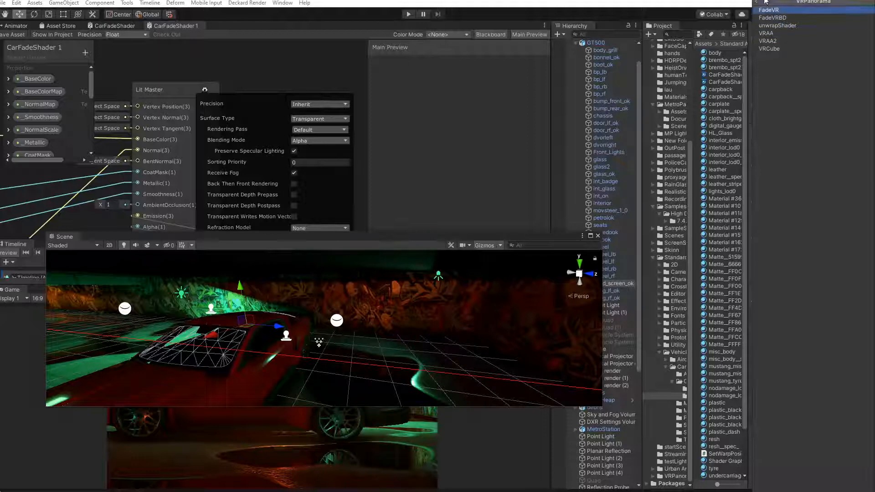
pyautogui.write('car')
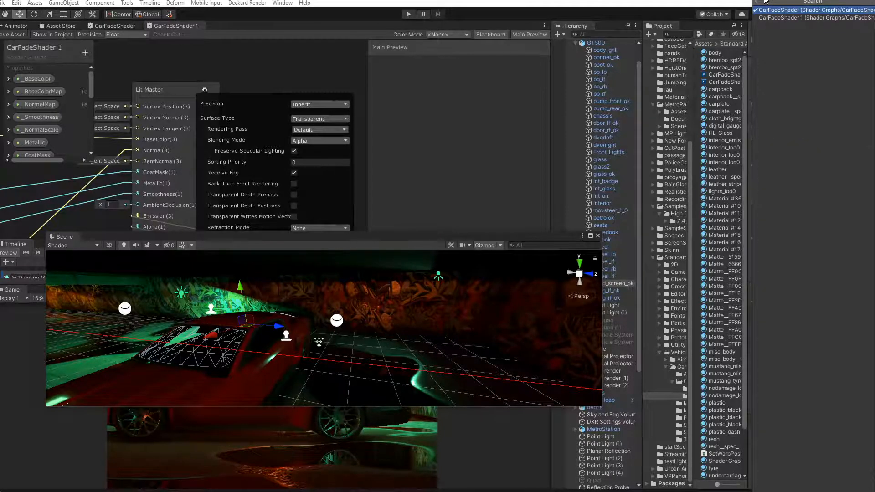
pyautogui.click(814, 17)
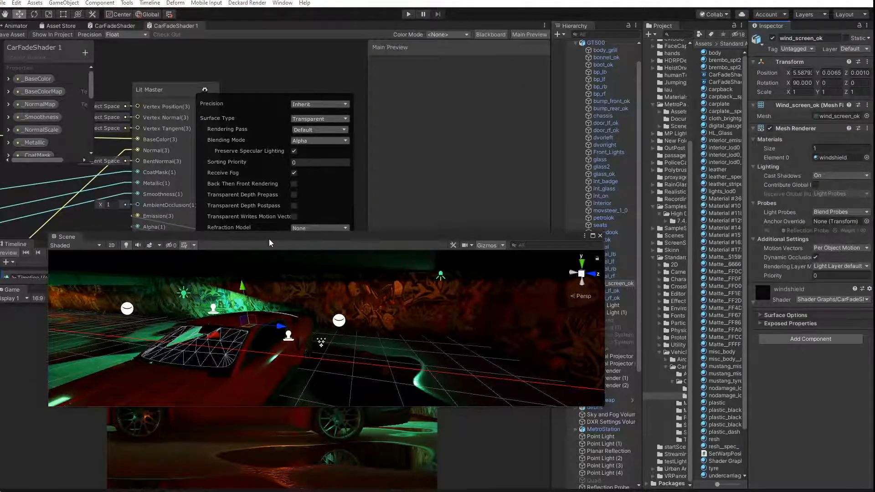
pyautogui.moveTo(270, 242); pyautogui.dragTo(285, 215)
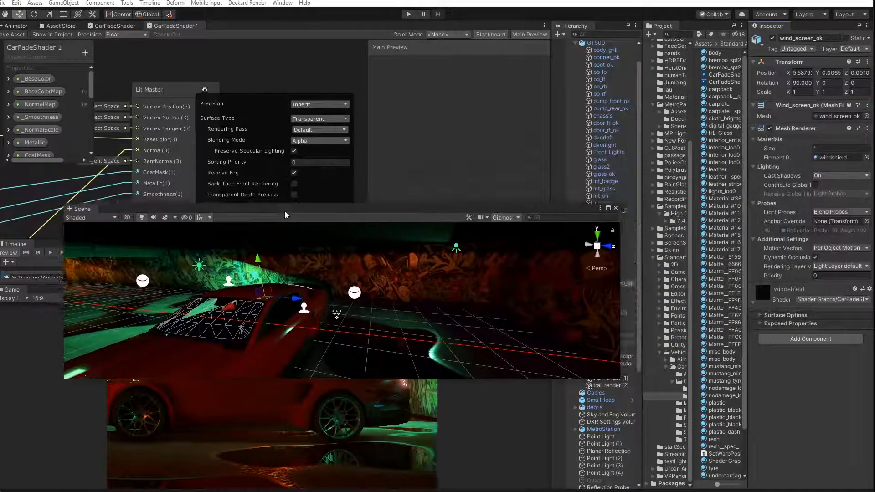
pyautogui.click(758, 315)
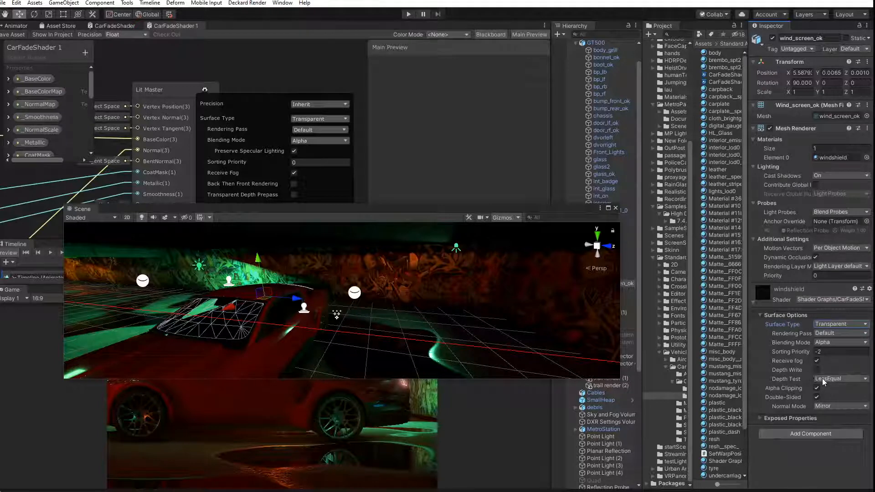
# Move the Scene window off the timeline and scrub SubwayTimeline to frame 77
pyautogui.moveTo(327, 216); pyautogui.dragTo(490, 349)
pyautogui.moveTo(243, 263); pyautogui.dragTo(226, 271)
pyautogui.moveTo(271, 342); pyautogui.dragTo(449, 247)
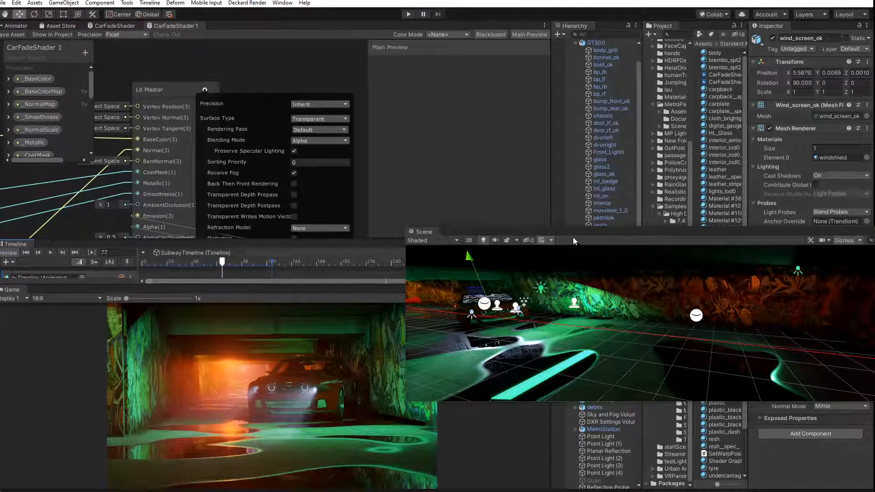
# Move the Scene window clear of the Inspector and select the glass2 headlight glass on the front of the GT500
pyautogui.moveTo(574, 233); pyautogui.dragTo(441, 233)
pyautogui.scroll(5, 367, 304)
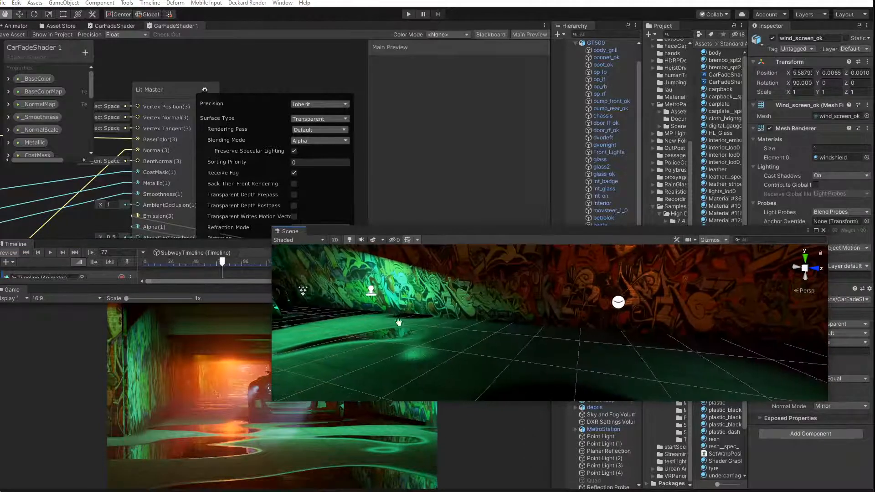
pyautogui.scroll(3, 313, 342)
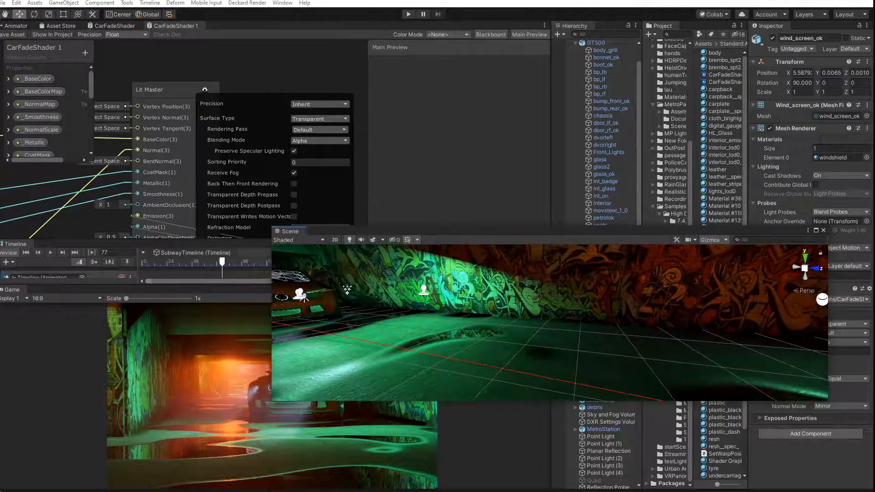
pyautogui.moveTo(292, 381); pyautogui.dragTo(328, 379, button='middle')
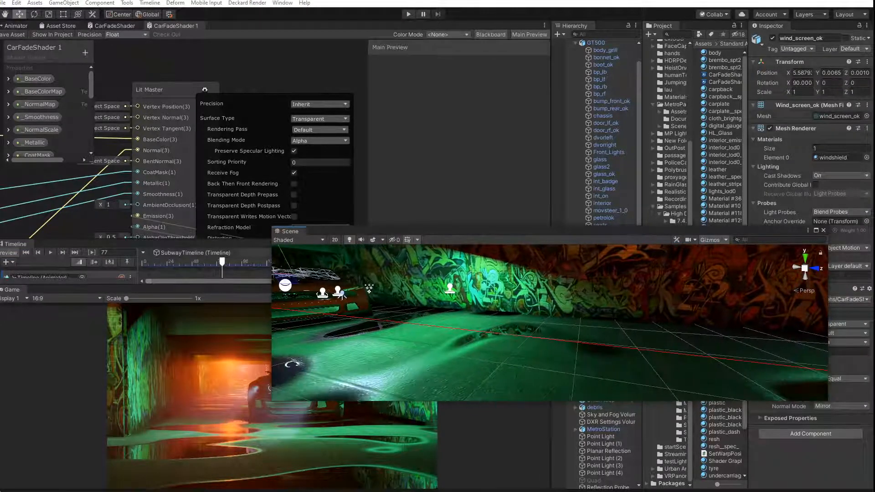
pyautogui.moveTo(329, 378); pyautogui.dragTo(388, 332, button='right')
pyautogui.scroll(4, 417, 321)
pyautogui.scroll(-4, 395, 321)
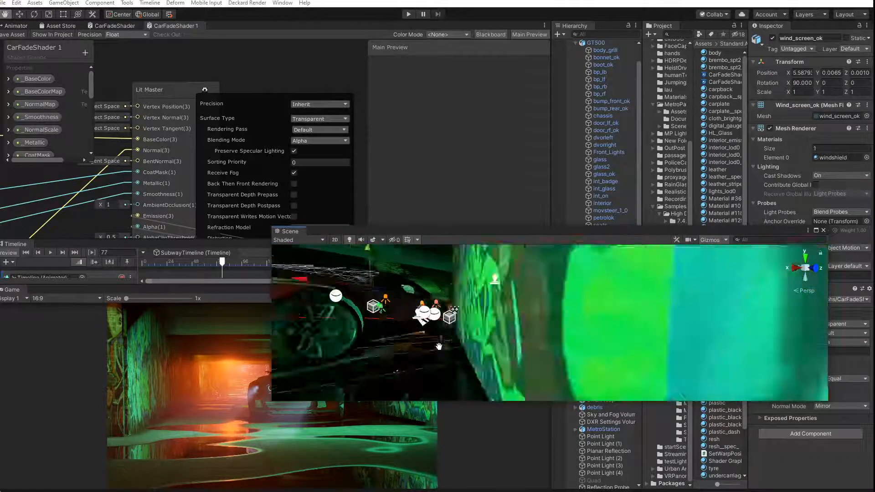
pyautogui.moveTo(437, 347); pyautogui.dragTo(506, 374, button='middle')
pyautogui.scroll(-4, 472, 368)
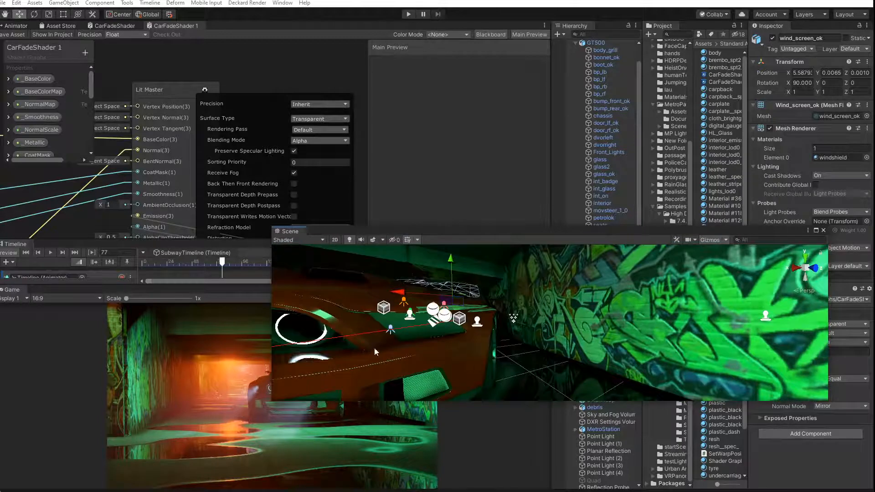
pyautogui.moveTo(385, 350); pyautogui.dragTo(360, 365, button='middle')
pyautogui.click(436, 362)
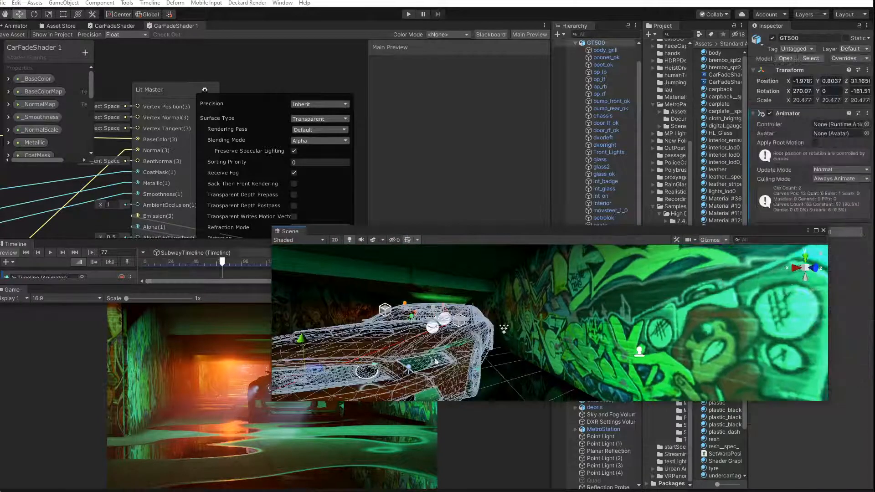
pyautogui.moveTo(524, 238); pyautogui.dragTo(307, 197)
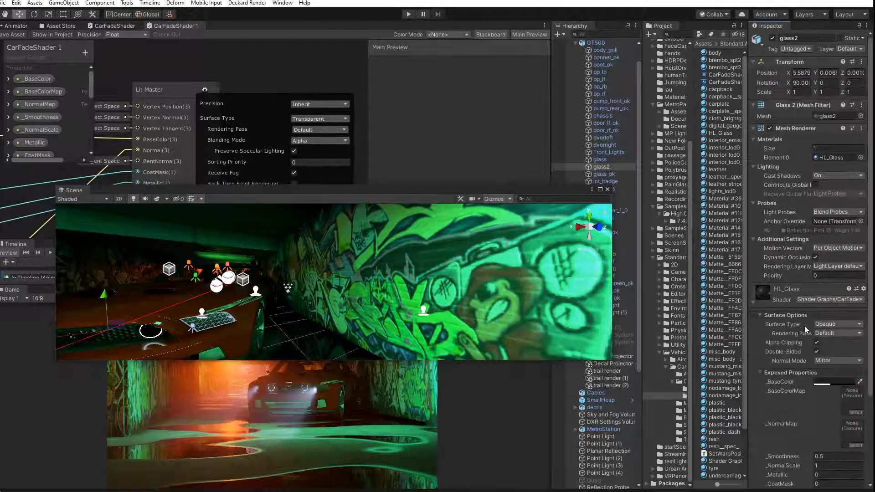
# Assign the CarFadeShader 1 shader to glass2's HL_Glass material
pyautogui.click(832, 300)
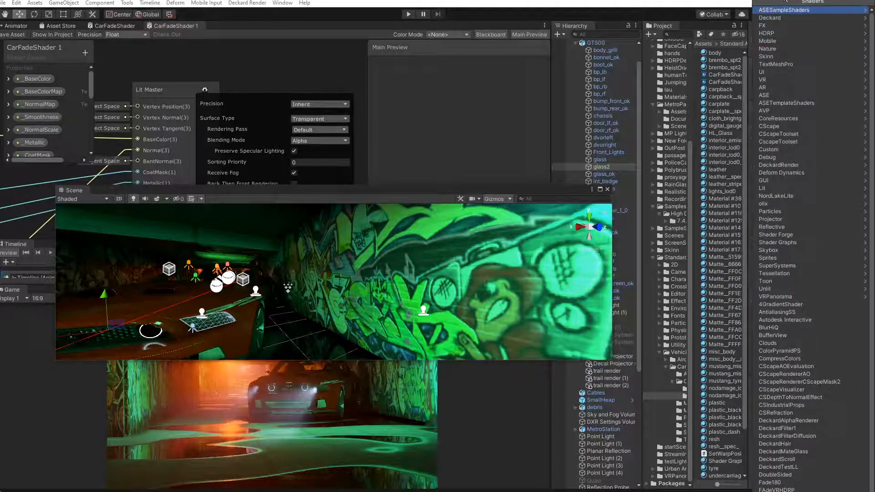
pyautogui.write('car')
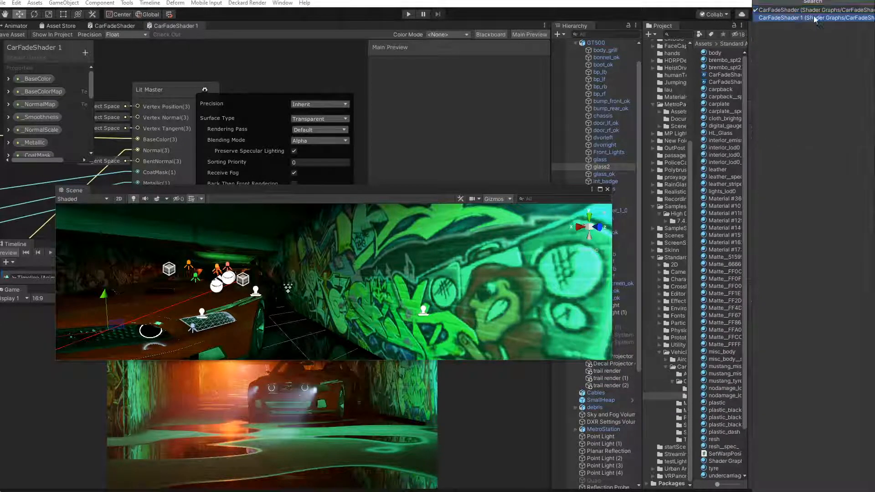
pyautogui.click(813, 18)
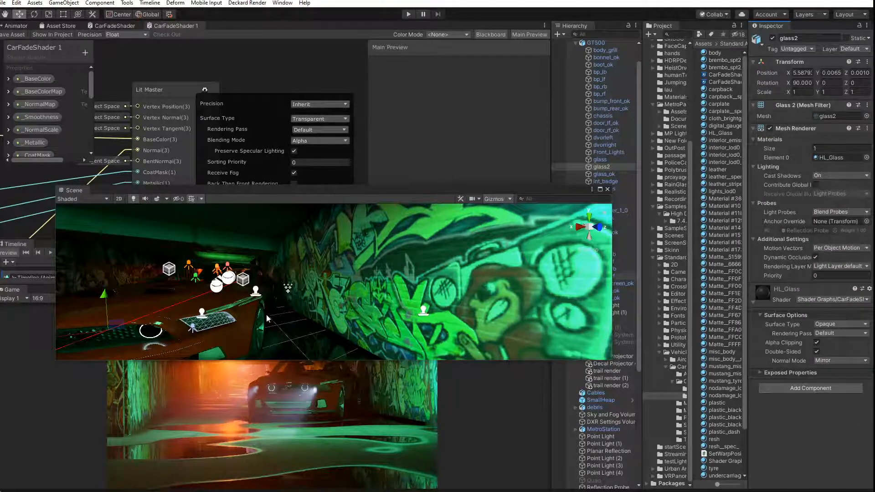
# Inspect the headlight glass and the base colour among HL_Glass's exposed properties
pyautogui.moveTo(269, 318); pyautogui.dragTo(288, 311, button='middle')
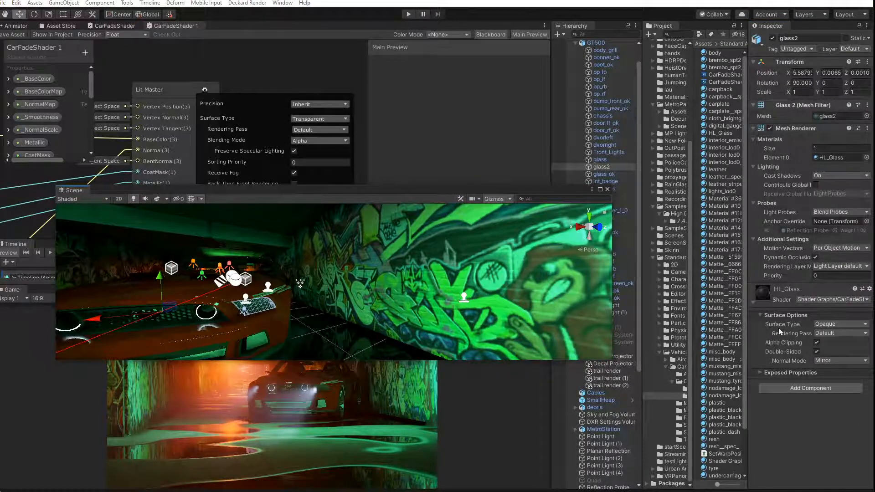
pyautogui.click(759, 373)
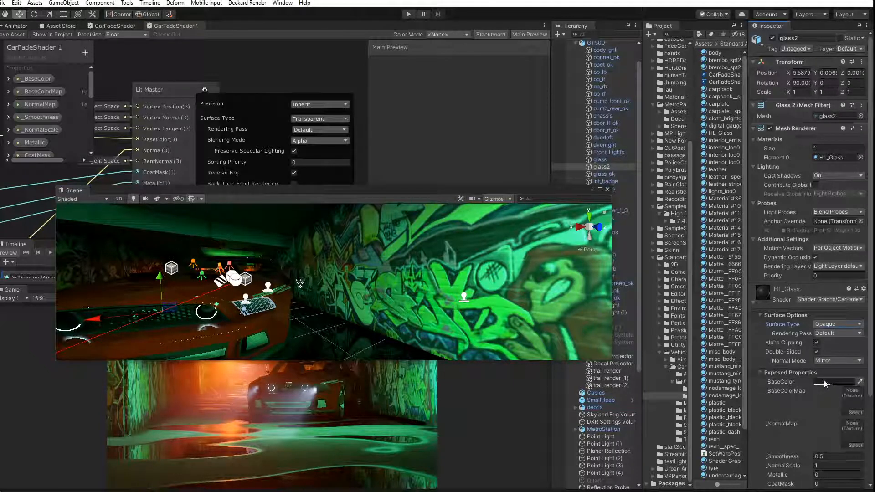
pyautogui.click(838, 381)
pyautogui.moveTo(610, 360); pyautogui.dragTo(583, 363)
pyautogui.click(647, 177)
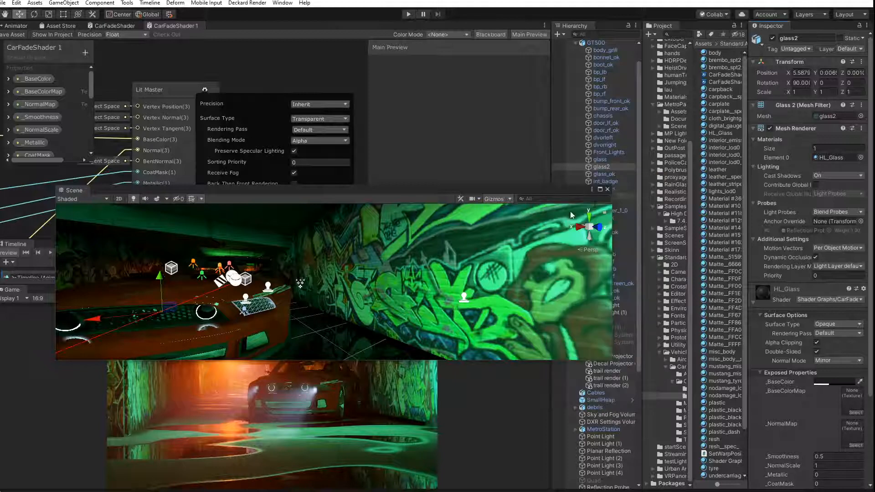
# Close the Scene window and move the _BaseColor node away from its Multiply node in the CarFadeShader 1 graph
pyautogui.click(608, 190)
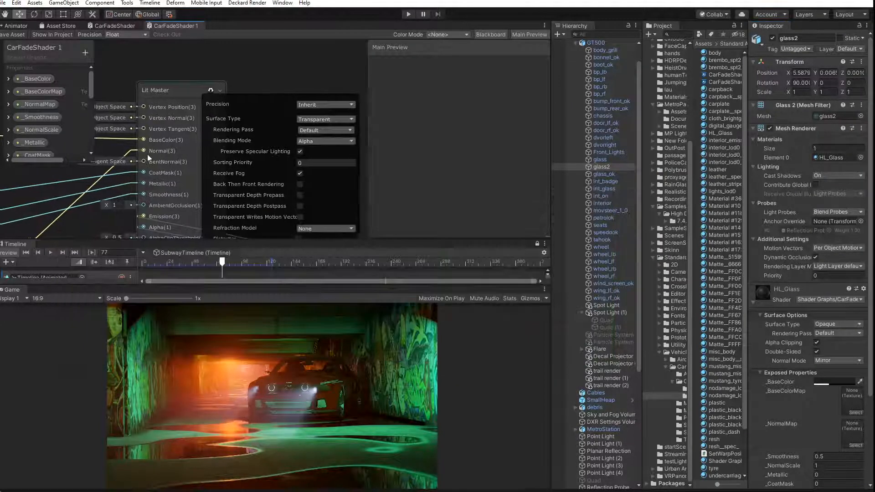
pyautogui.moveTo(147, 154); pyautogui.dragTo(310, 159, button='middle')
pyautogui.moveTo(158, 170); pyautogui.dragTo(306, 177, button='middle')
pyautogui.scroll(-2, 200, 173)
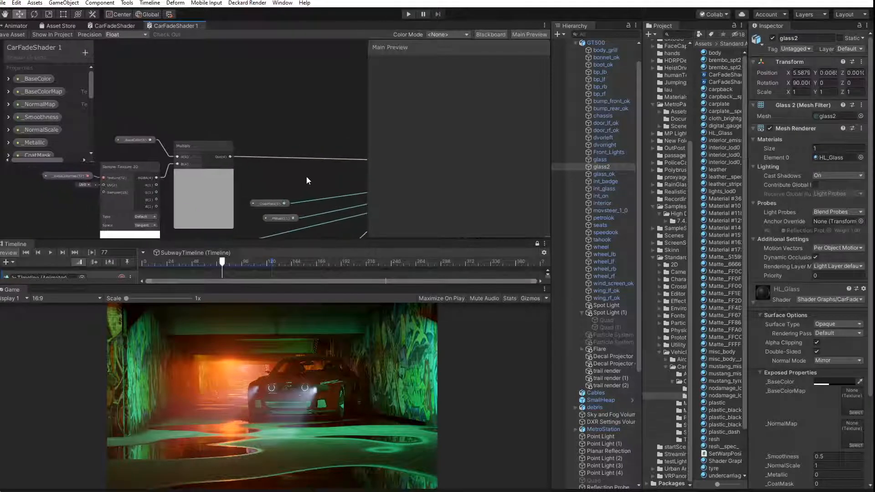
pyautogui.moveTo(236, 191); pyautogui.dragTo(274, 164, button='middle')
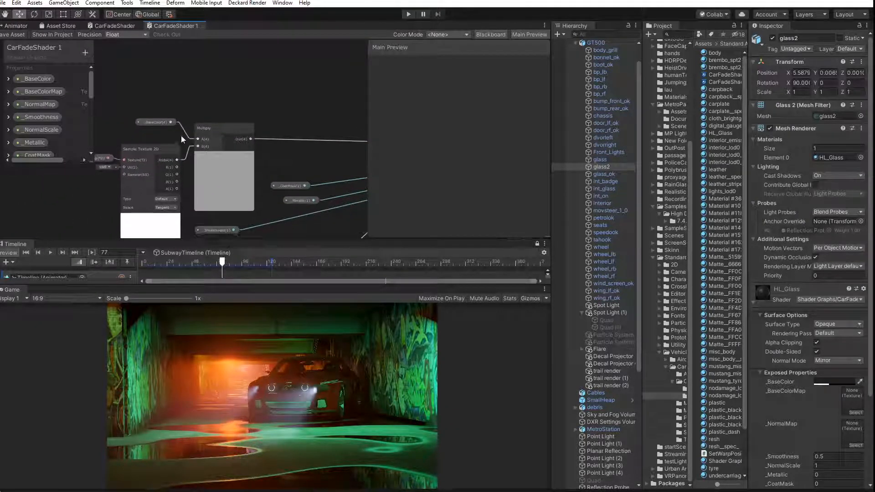
pyautogui.moveTo(157, 122); pyautogui.dragTo(116, 102)
pyautogui.rightClick(130, 100)
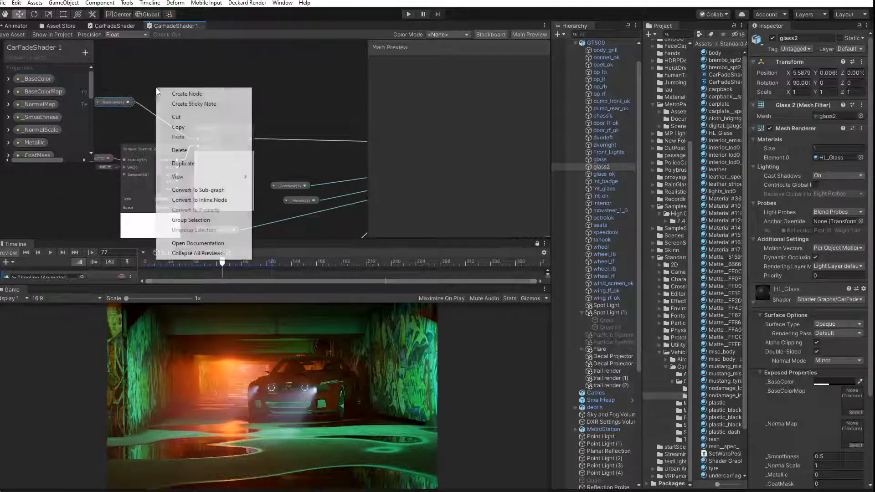
pyautogui.click(129, 100)
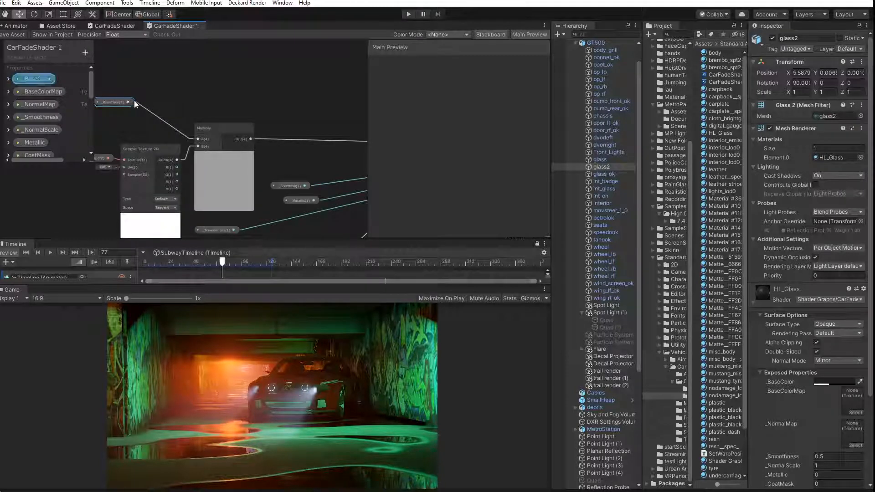
# Add a Split node fed by the _BaseColor output and place it above the Multiply node
pyautogui.moveTo(127, 103); pyautogui.dragTo(183, 91)
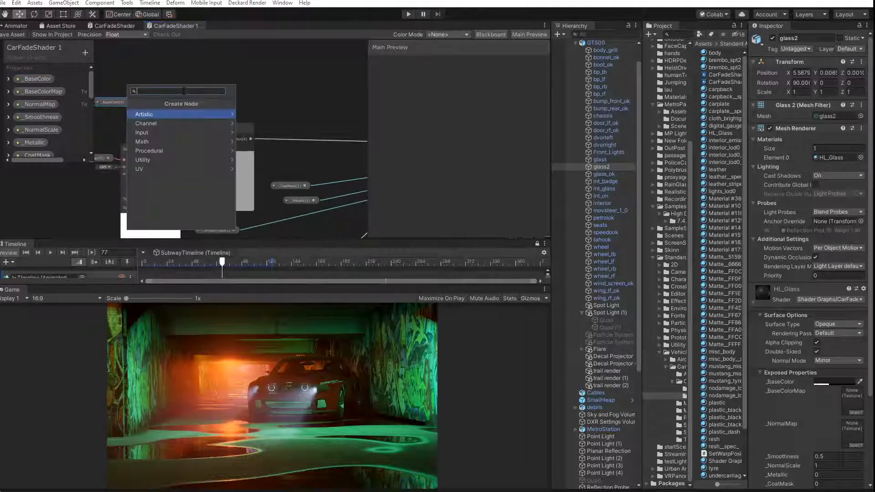
pyautogui.click(160, 124)
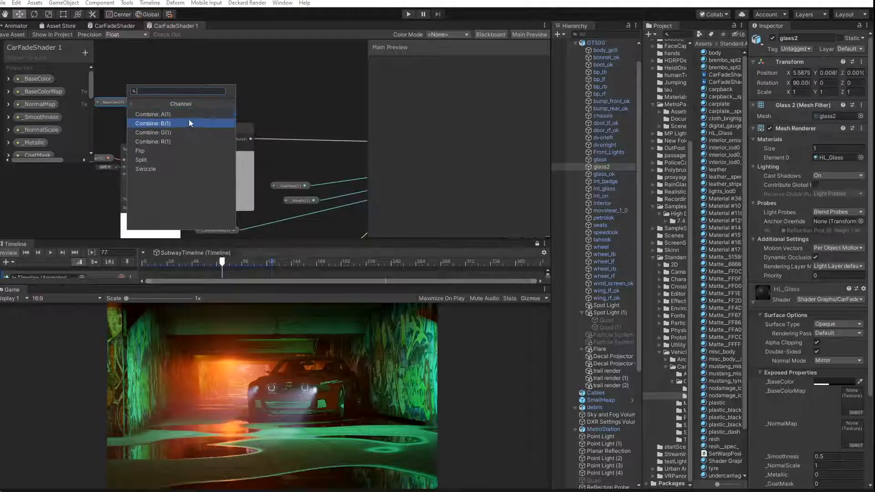
pyautogui.click(163, 160)
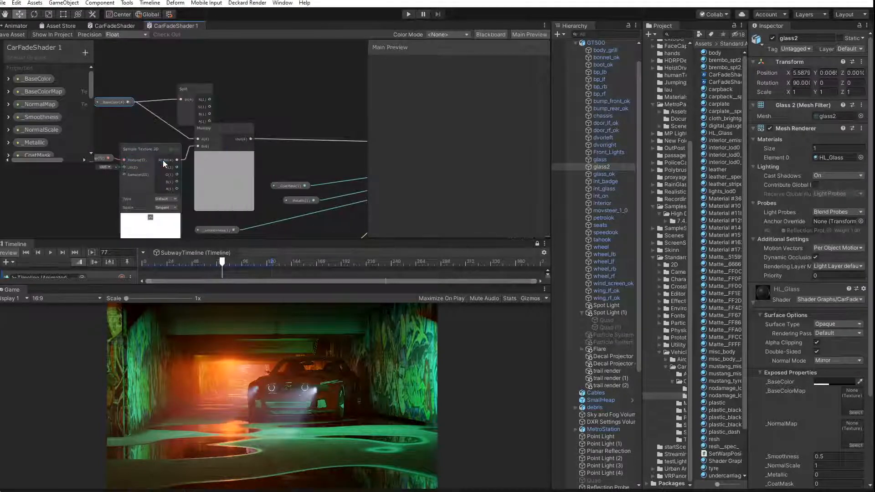
pyautogui.moveTo(196, 96); pyautogui.dragTo(197, 76)
pyautogui.moveTo(257, 125); pyautogui.dragTo(149, 139, button='middle')
pyautogui.moveTo(103, 124); pyautogui.dragTo(272, 168)
pyautogui.click(289, 152)
# Move the Multiply node that feeds the Lit Master's alpha down, away from the crossing wires
pyautogui.moveTo(289, 155); pyautogui.dragTo(11, 137, button='middle')
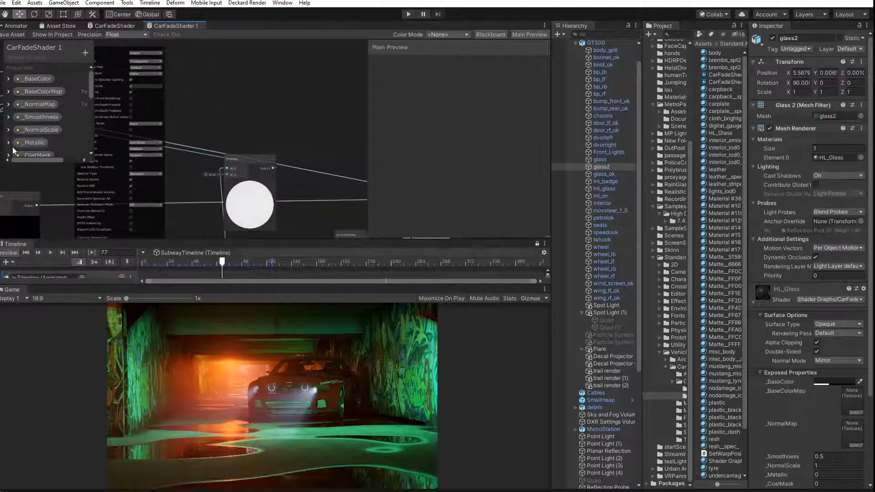
pyautogui.moveTo(247, 153); pyautogui.dragTo(236, 198)
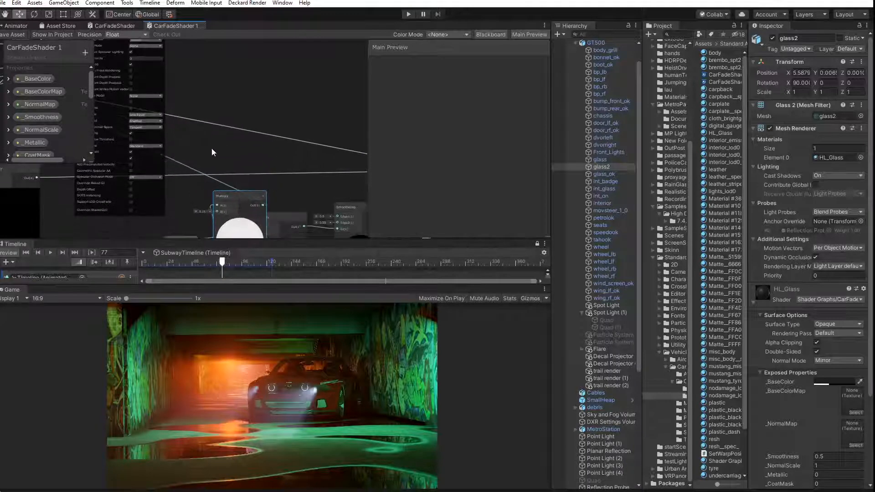
pyautogui.moveTo(211, 149); pyautogui.dragTo(306, 163, button='middle')
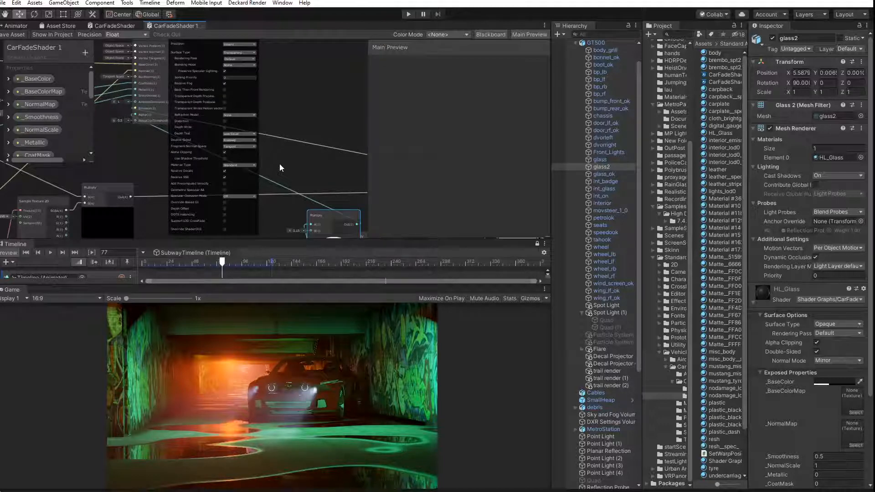
pyautogui.press('e')
pyautogui.press('r')
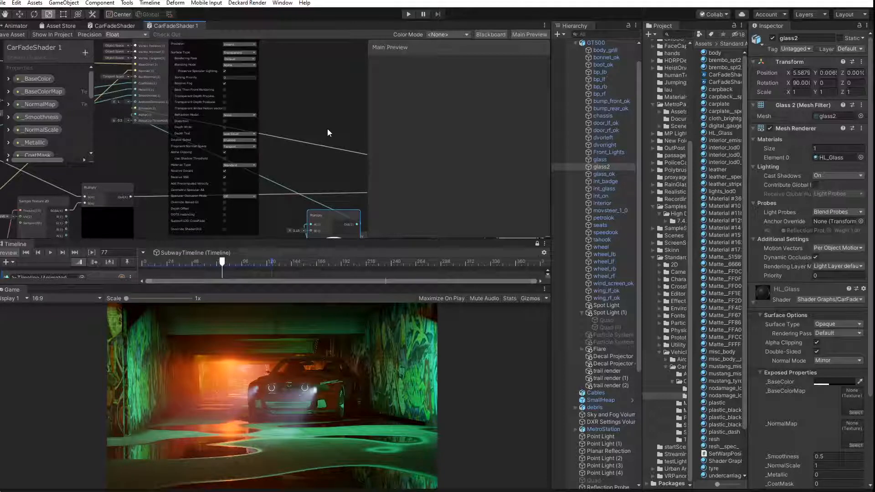
pyautogui.click(310, 180)
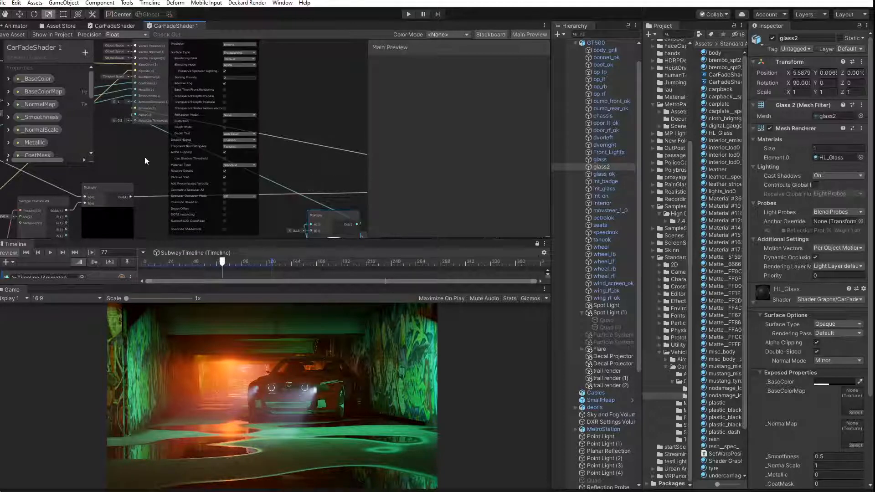
# Add a Lerp node with its A input fed by the alpha Multiply output and place it below the Lit Master inputs
pyautogui.moveTo(141, 155); pyautogui.dragTo(151, 144, button='middle')
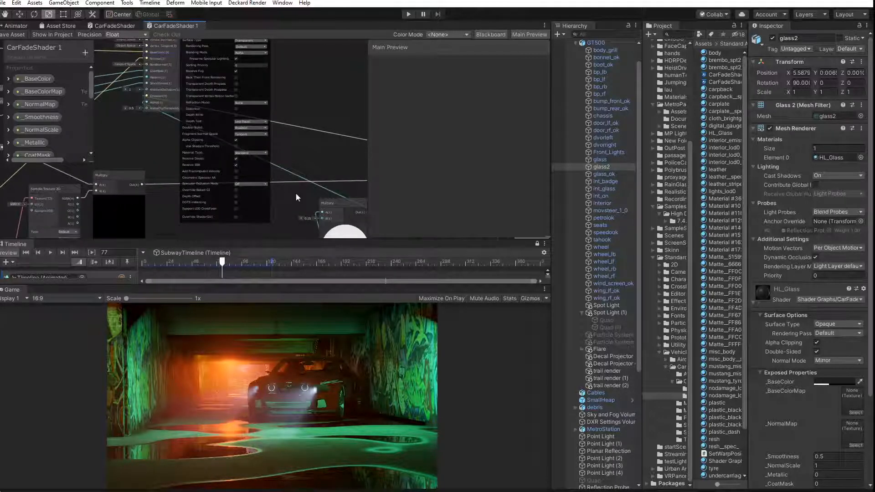
pyautogui.moveTo(296, 193); pyautogui.dragTo(254, 190, button='middle')
pyautogui.moveTo(320, 218); pyautogui.dragTo(108, 125)
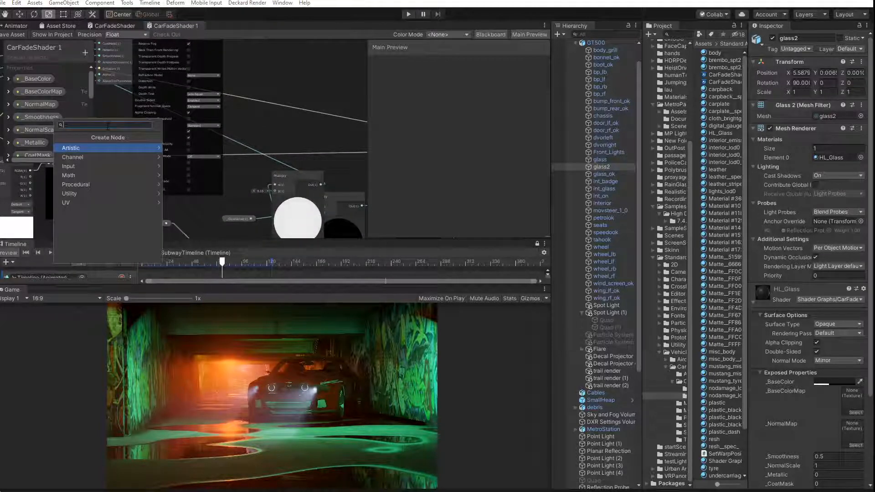
pyautogui.write('lerp')
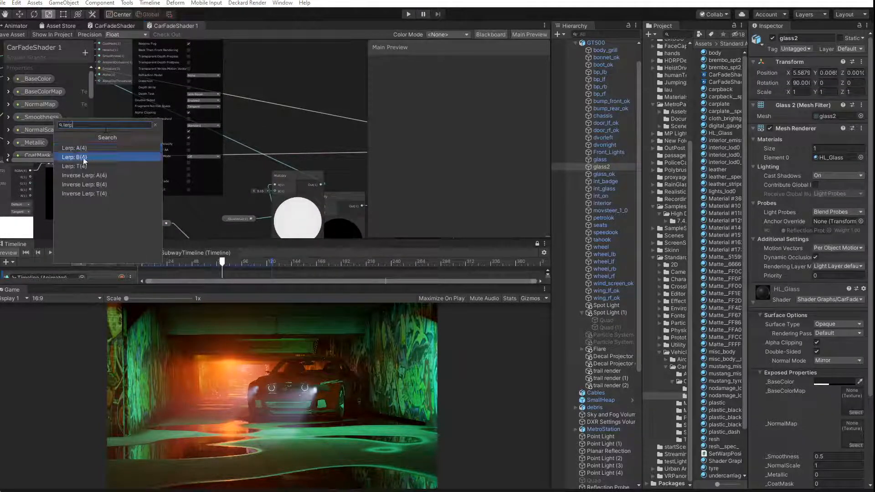
pyautogui.click(103, 148)
pyautogui.moveTo(109, 123); pyautogui.dragTo(179, 168)
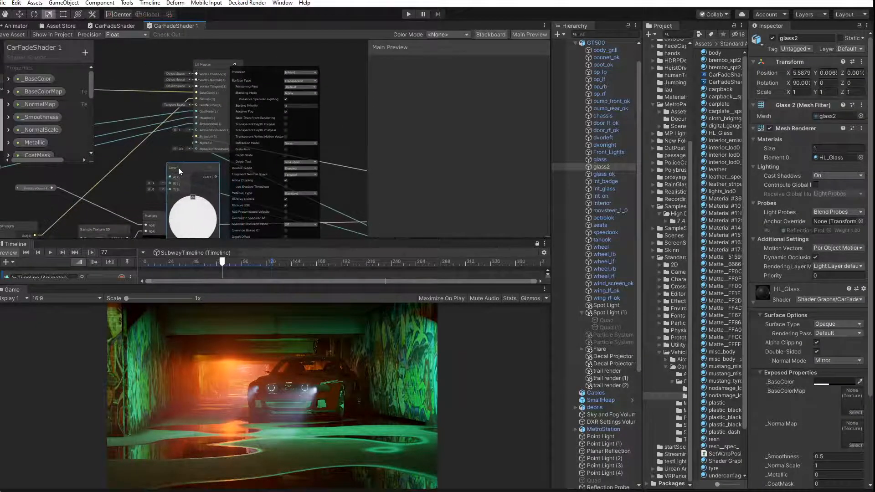
# Connect the alpha Multiply node's output to the Lerp node's T input
pyautogui.scroll(-1, 220, 172)
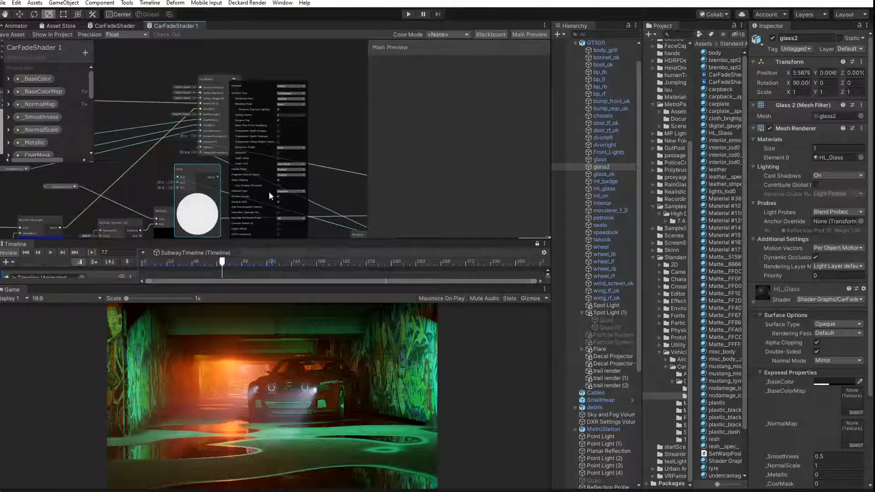
pyautogui.moveTo(325, 191); pyautogui.dragTo(274, 144, button='middle')
pyautogui.moveTo(342, 196); pyautogui.dragTo(127, 138)
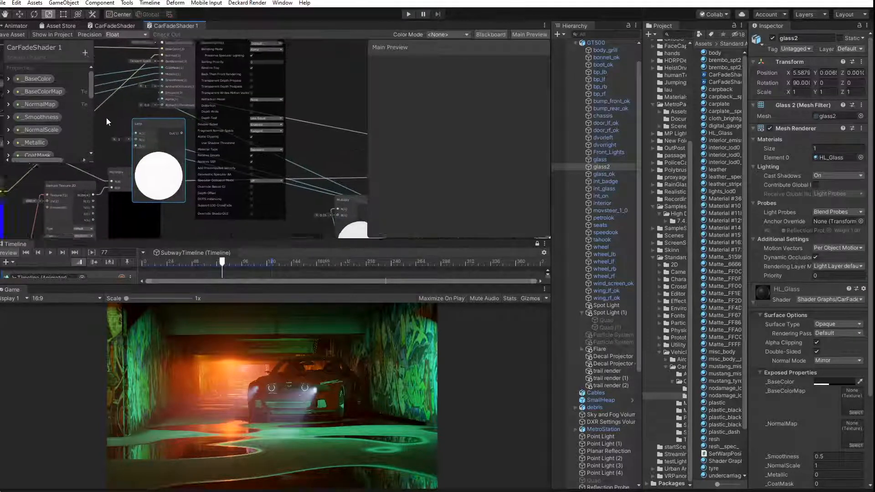
# Connect the alpha output of the _BaseColor Split node to the Lerp node's A input
pyautogui.scroll(2, 105, 117)
pyautogui.moveTo(106, 118); pyautogui.dragTo(233, 185, button='middle')
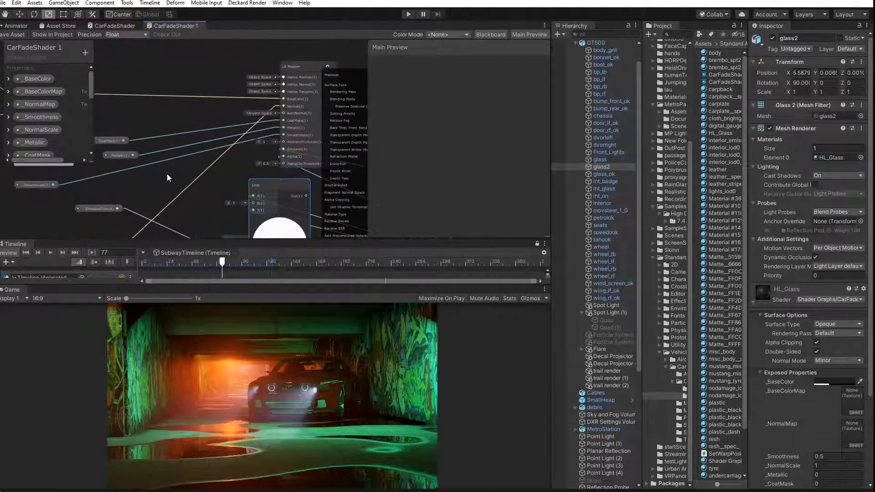
pyautogui.moveTo(143, 171); pyautogui.dragTo(208, 189, button='middle')
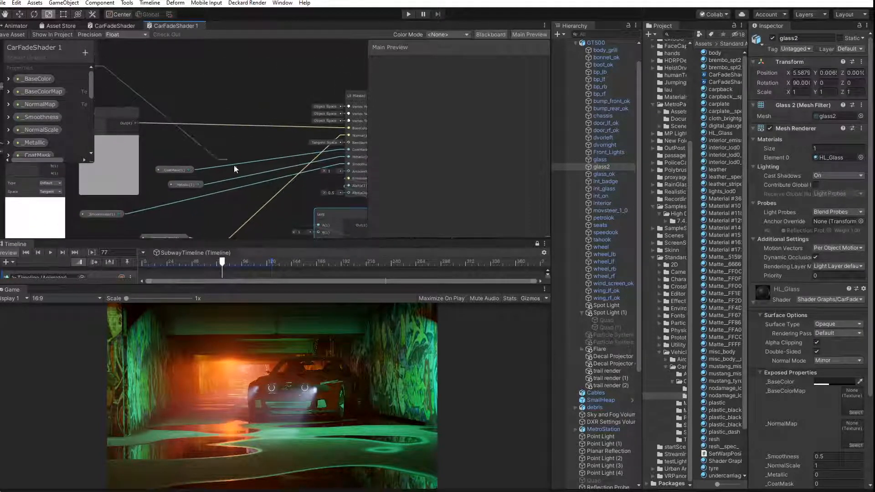
pyautogui.moveTo(301, 220); pyautogui.dragTo(312, 175, button='middle')
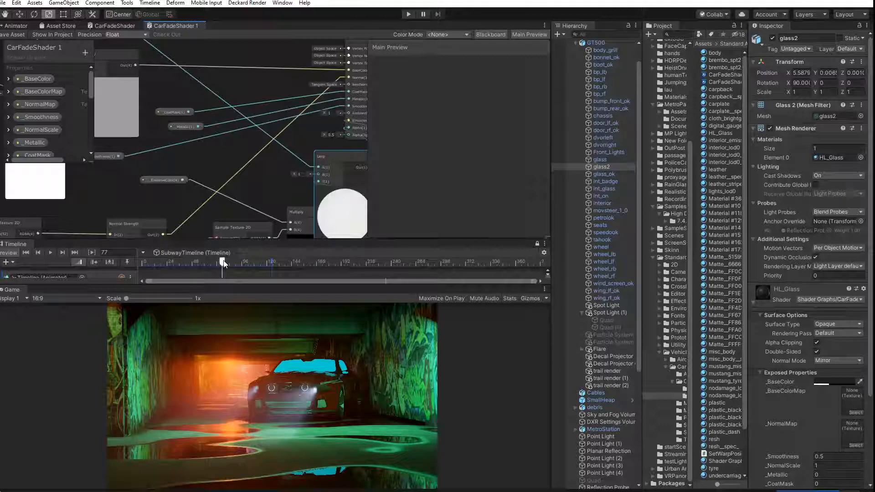
# Review the Lit Master node's surface settings in CarFadeShader 1 with the timeline at frame 41
pyautogui.moveTo(223, 263); pyautogui.dragTo(185, 286)
pyautogui.click(17, 26)
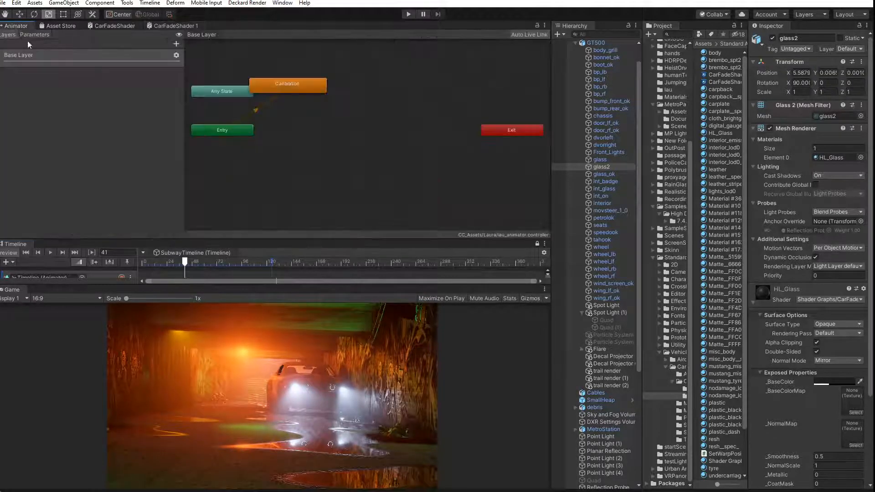
pyautogui.click(173, 26)
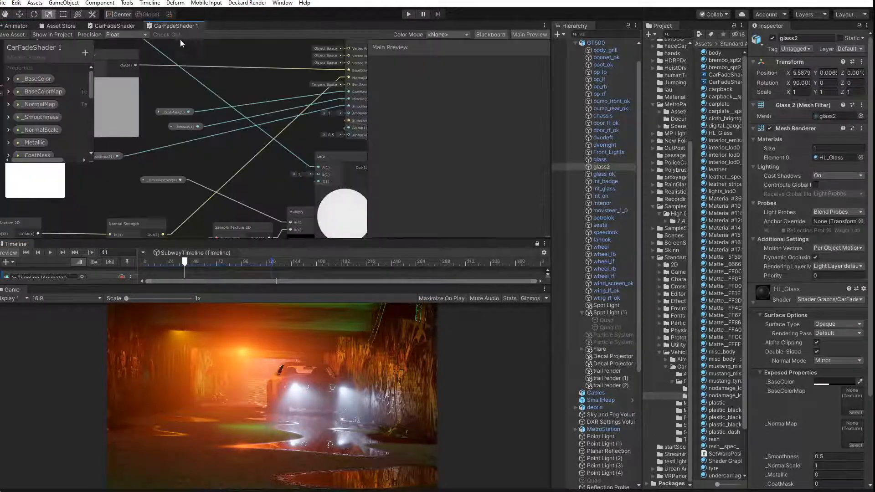
pyautogui.moveTo(302, 107); pyautogui.dragTo(162, 209, button='middle')
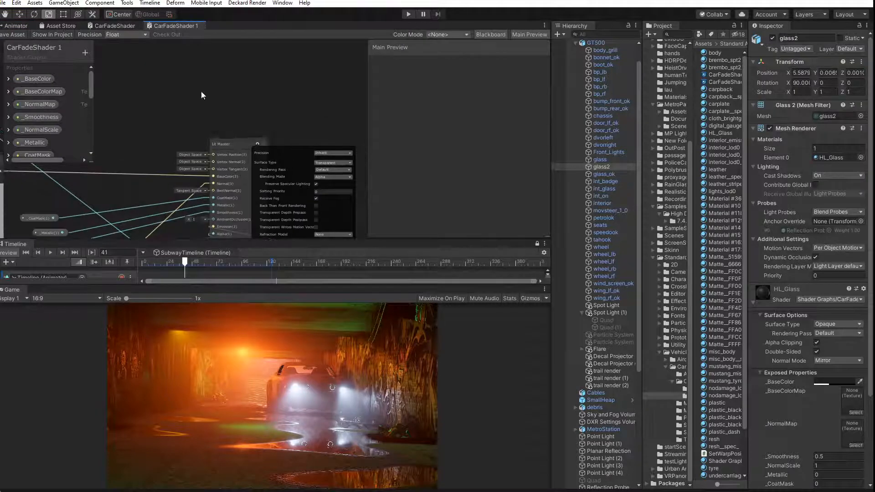
pyautogui.moveTo(270, 122); pyautogui.dragTo(215, 55, button='middle')
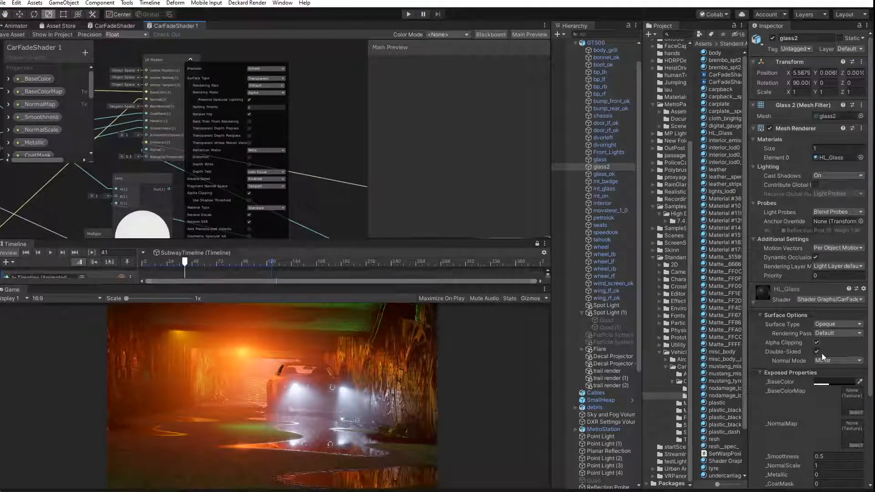
pyautogui.scroll(3, 266, 138)
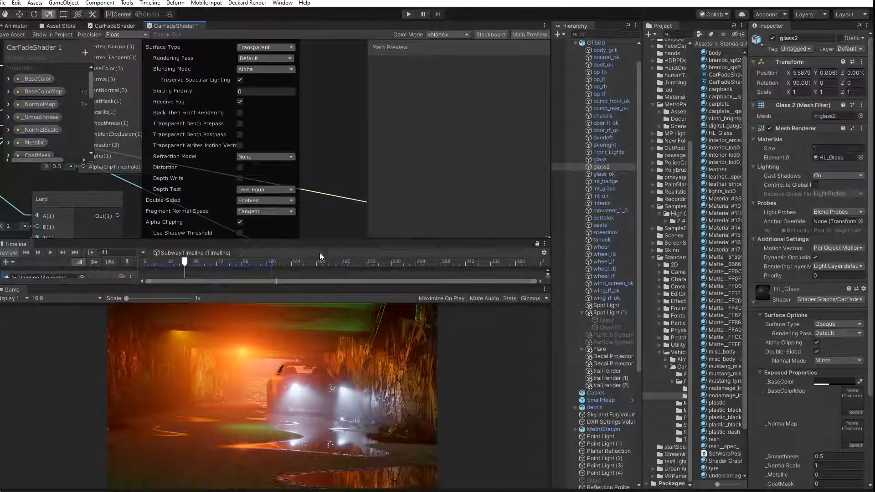
# Play and scrub the SubwayTimeline from the start up to frame 113 to examine the car's warp-in fade and glass, finishing at frame 82
pyautogui.click(190, 263)
pyautogui.moveTo(189, 263); pyautogui.dragTo(260, 266)
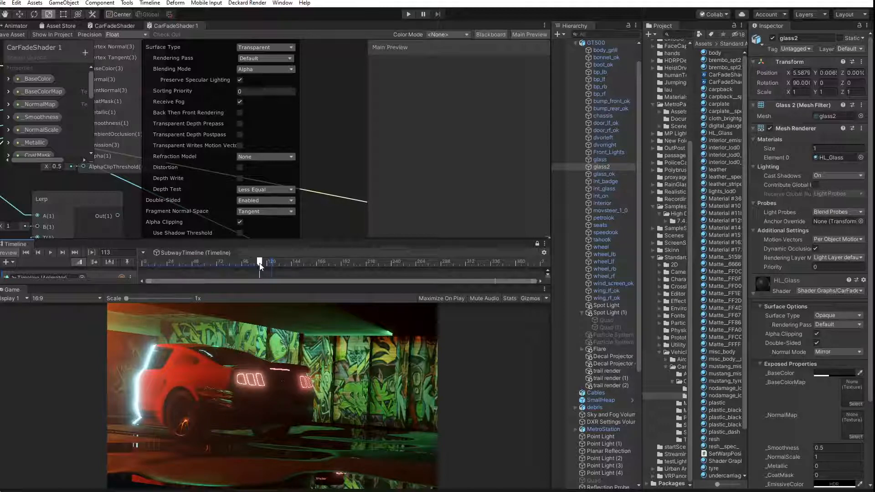
pyautogui.moveTo(260, 266); pyautogui.dragTo(56, 258)
pyautogui.click(51, 253)
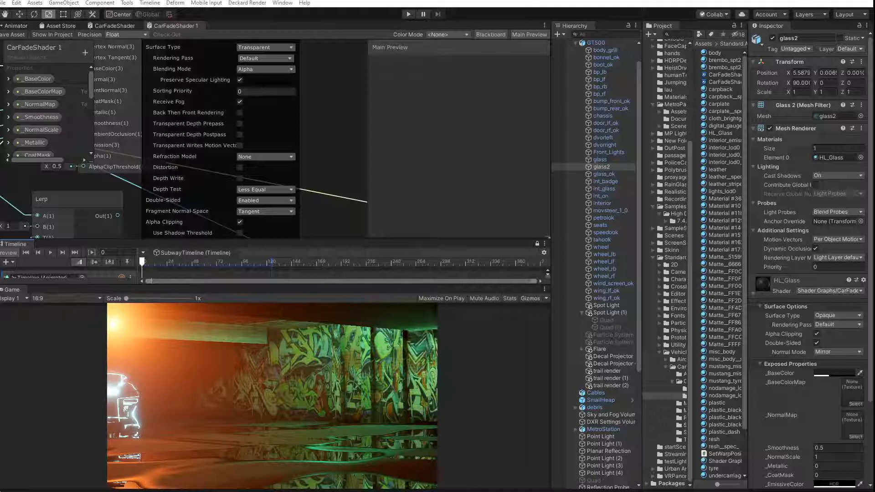
pyautogui.click(49, 251)
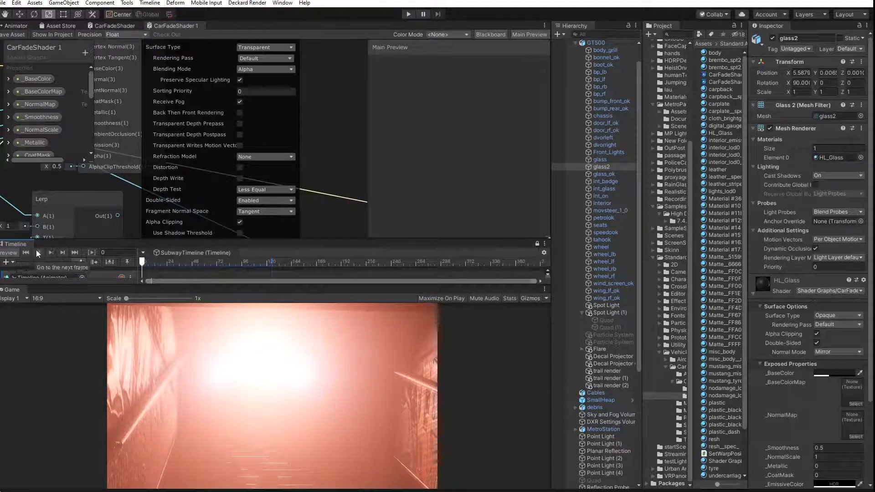
pyautogui.click(50, 252)
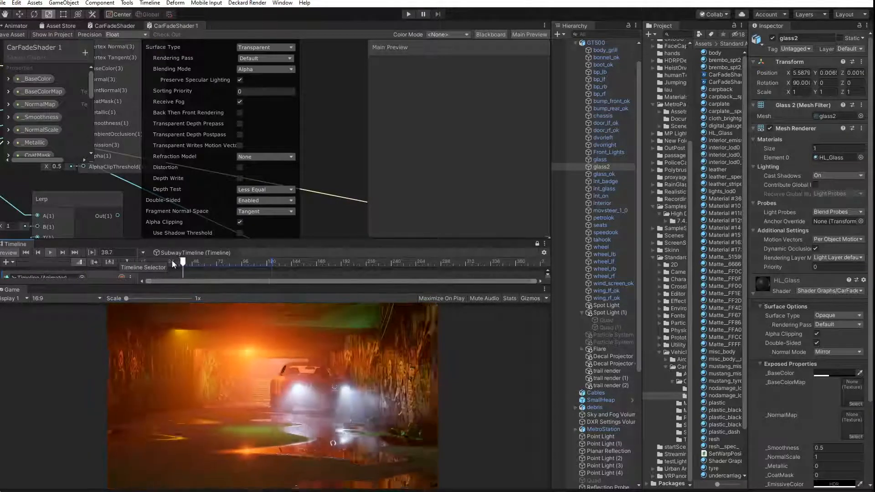
pyautogui.click(158, 263)
pyautogui.moveTo(158, 264); pyautogui.dragTo(227, 275)
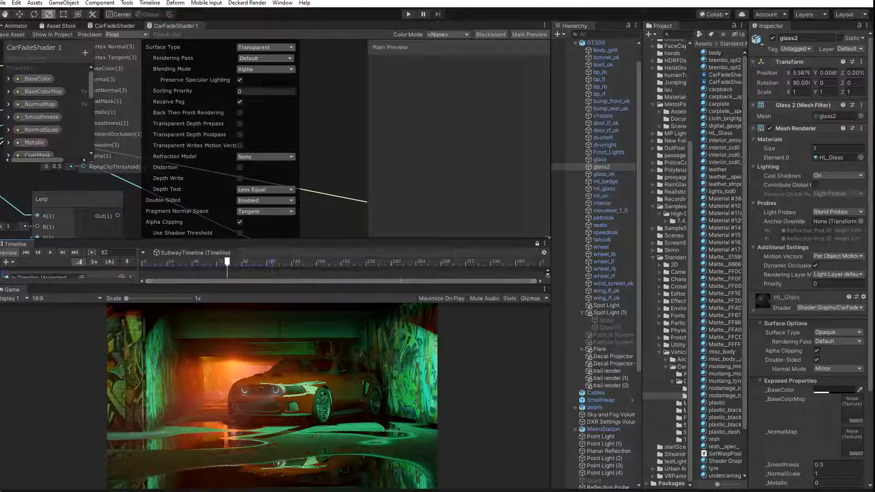
# Add a Scene view tab beside the shader graphs and bring the tunnel interior into close view
pyautogui.click(282, 3)
pyautogui.moveTo(305, 4)
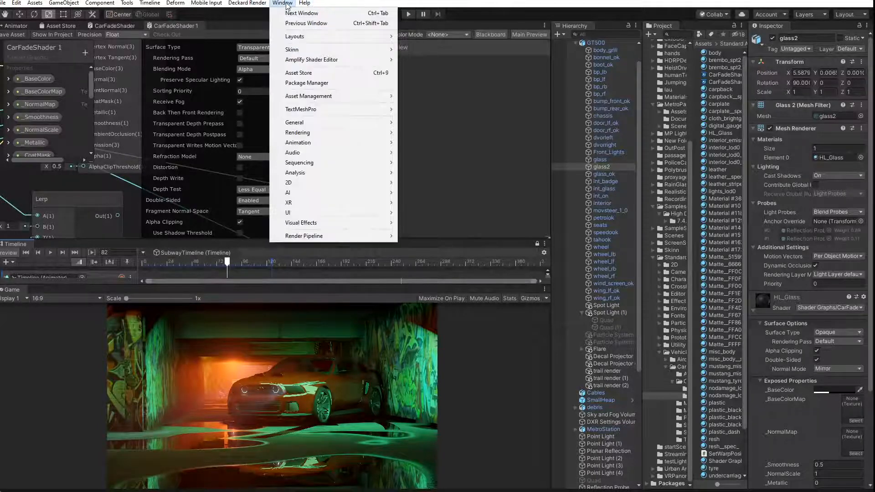
pyautogui.click(100, 3)
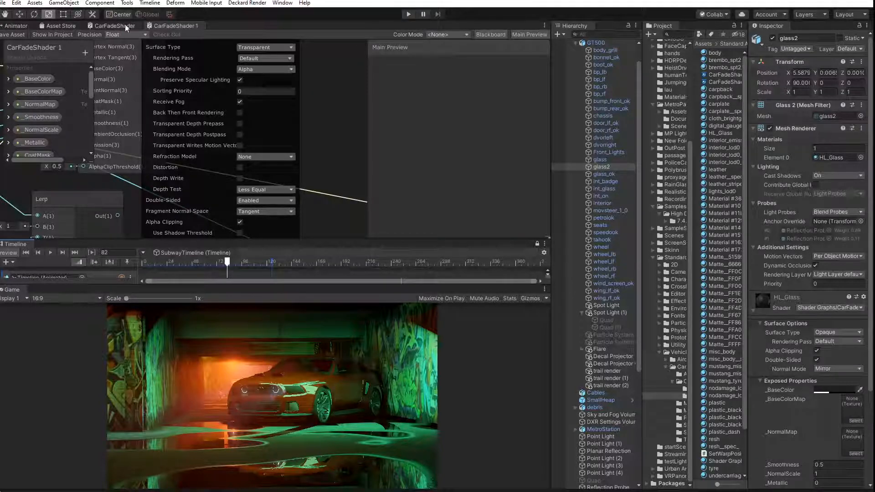
pyautogui.click(544, 25)
pyautogui.moveTo(596, 63)
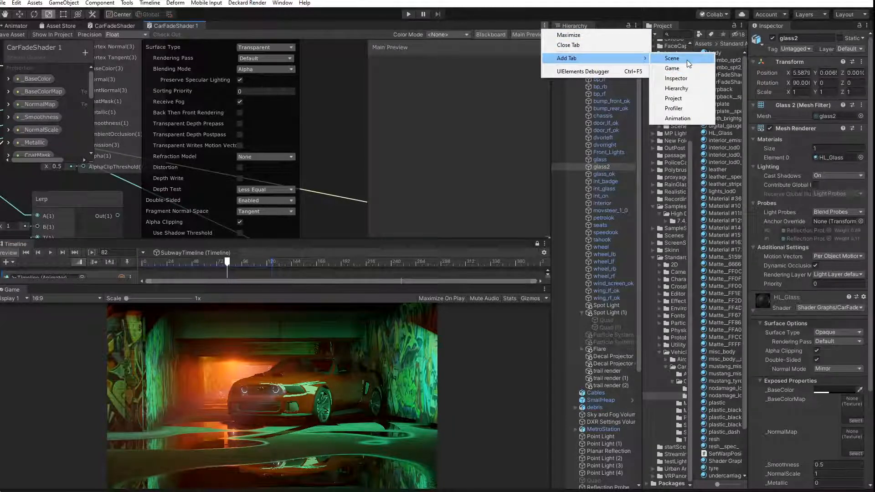
pyautogui.click(686, 58)
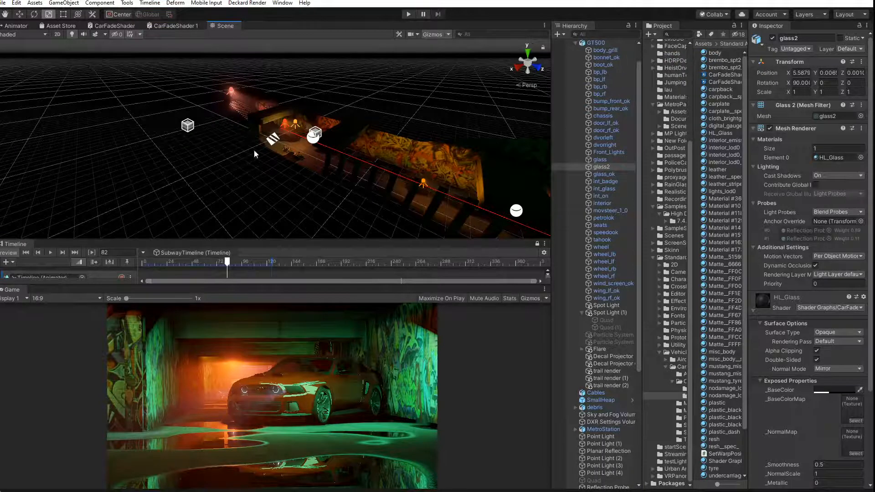
pyautogui.scroll(-10, 285, 146)
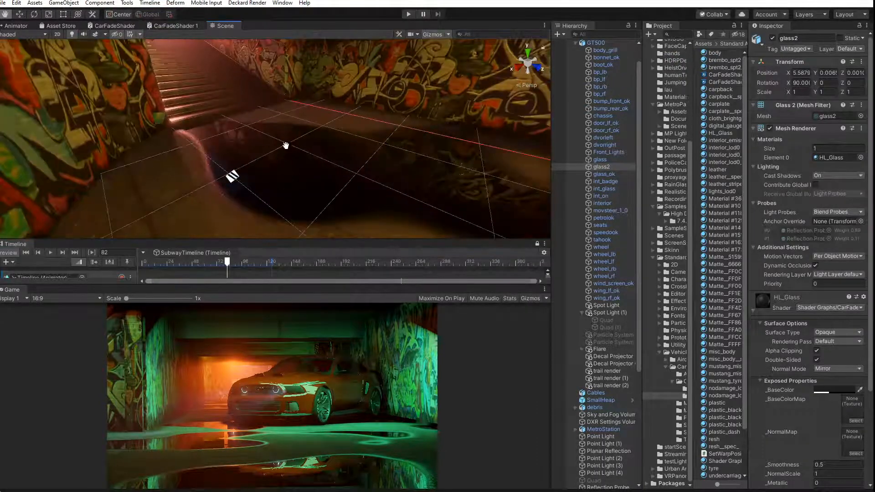
# Set the timeline to frame 21 and select the car's door_rf_ok mesh in the Scene view
pyautogui.moveTo(227, 262); pyautogui.dragTo(164, 265)
pyautogui.moveTo(347, 156); pyautogui.dragTo(319, 136, button='right')
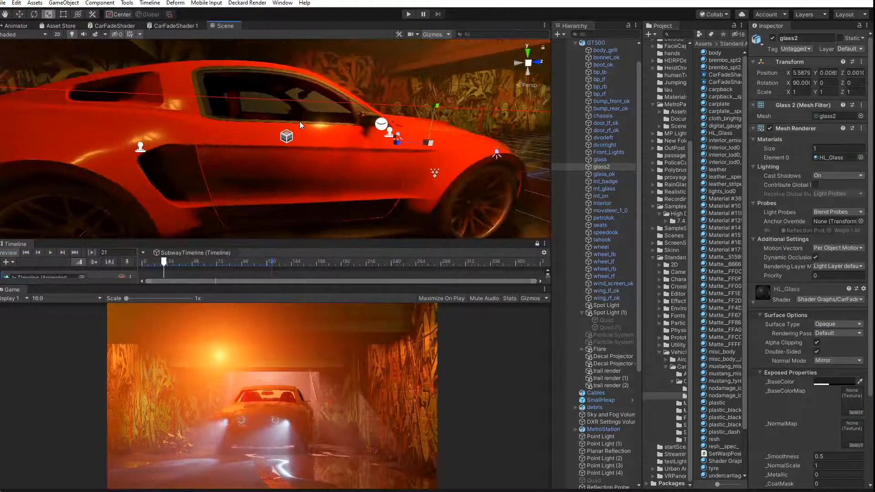
pyautogui.moveTo(307, 133); pyautogui.dragTo(328, 140, button='middle')
pyautogui.moveTo(328, 139); pyautogui.dragTo(351, 144, button='right')
pyautogui.press('r')
pyautogui.click(351, 141)
pyautogui.click(360, 152)
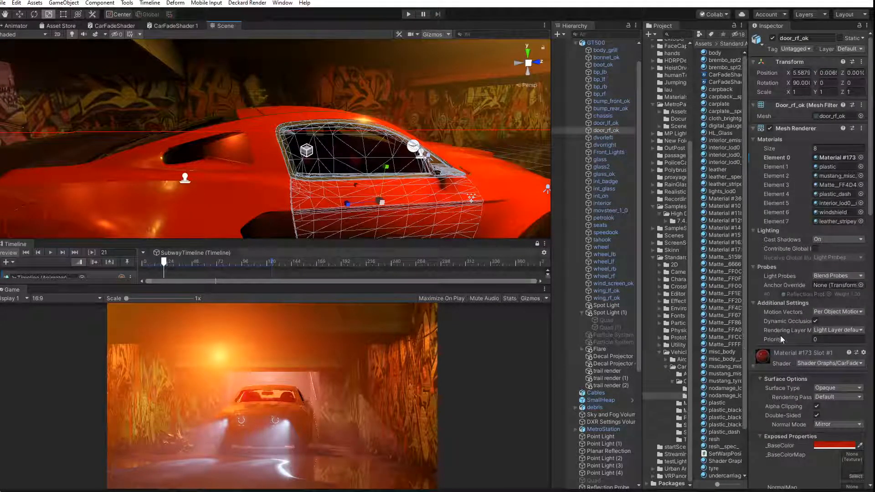
# Set the door's windshield material to Sorting Priority 0 and enable Depth Write
pyautogui.scroll(-15, 780, 329)
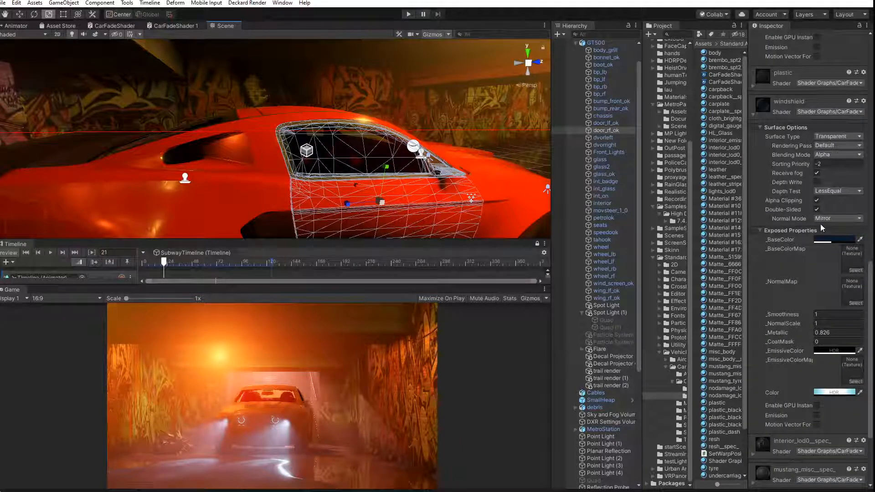
pyautogui.moveTo(802, 164); pyautogui.dragTo(809, 166)
pyautogui.click(816, 183)
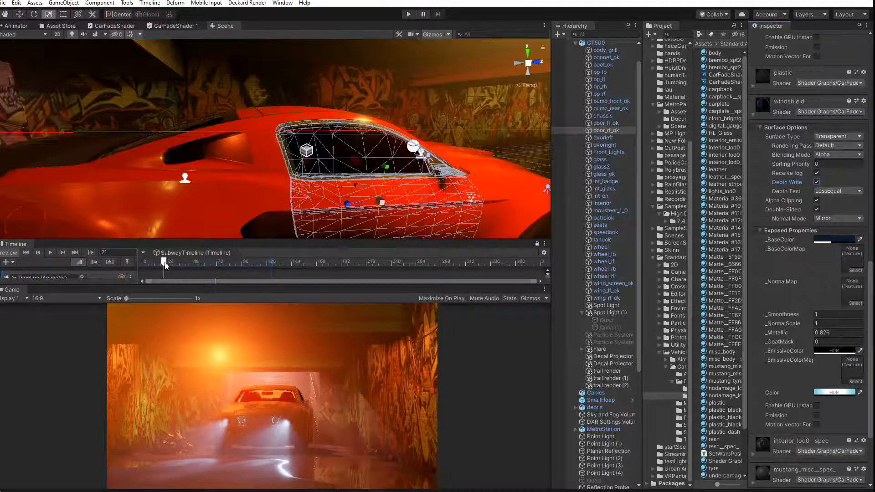
# Test the windshield material without Alpha Clipping at frames 25 and 113, and turn Alpha Clipping back on
pyautogui.moveTo(165, 265)
pyautogui.mouseDown()
pyautogui.moveTo(184, 267)
pyautogui.moveTo(168, 266)
pyautogui.mouseUp()
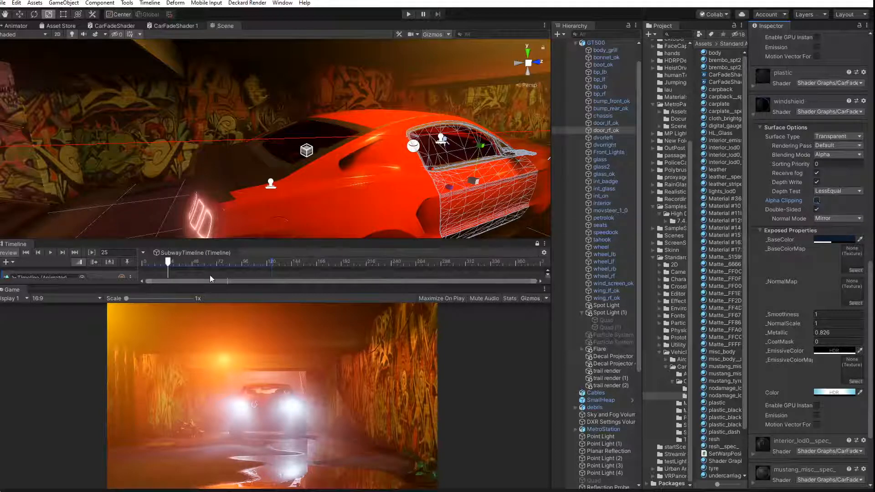
pyautogui.moveTo(168, 262); pyautogui.dragTo(260, 265)
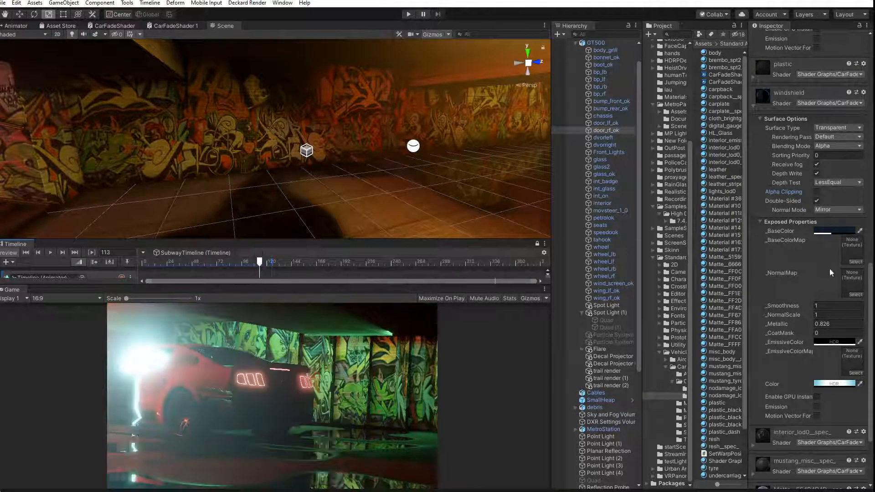
pyautogui.click(816, 192)
pyautogui.click(816, 200)
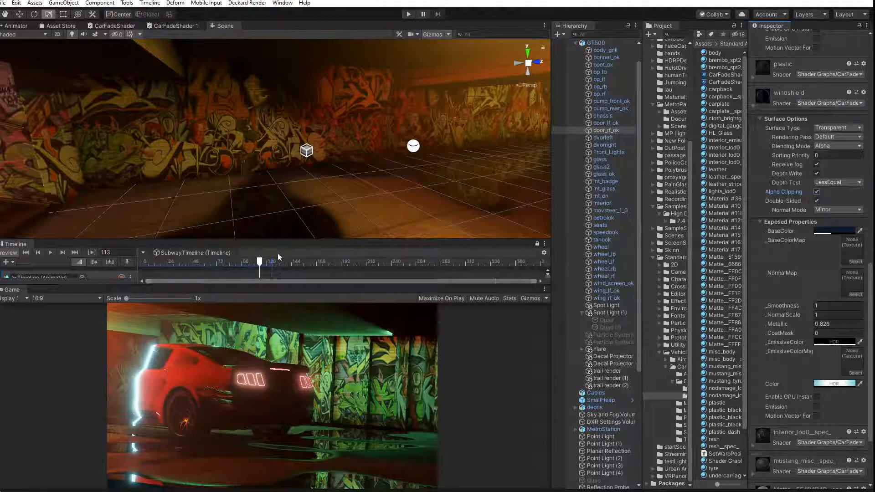
# Darken the windshield material's HDR Color within its cyan hue, with the timeline at frame 42
pyautogui.moveTo(263, 264); pyautogui.dragTo(186, 274)
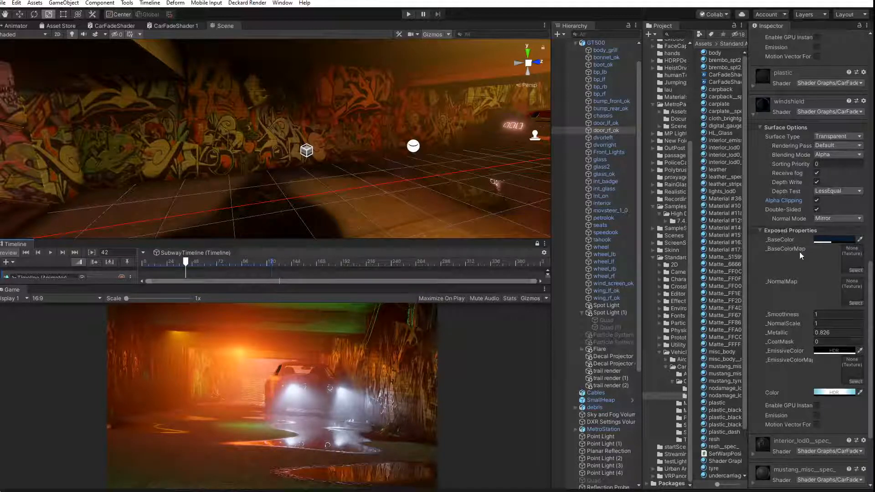
pyautogui.click(836, 394)
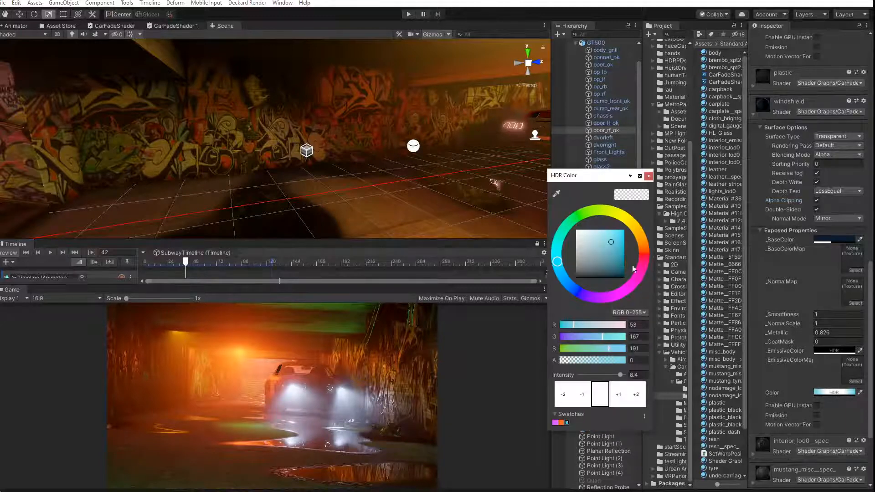
pyautogui.click(648, 176)
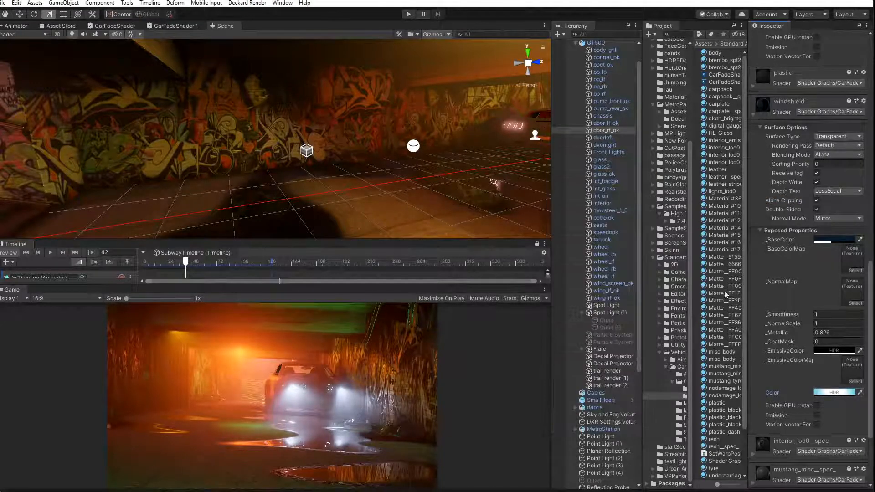
pyautogui.click(832, 394)
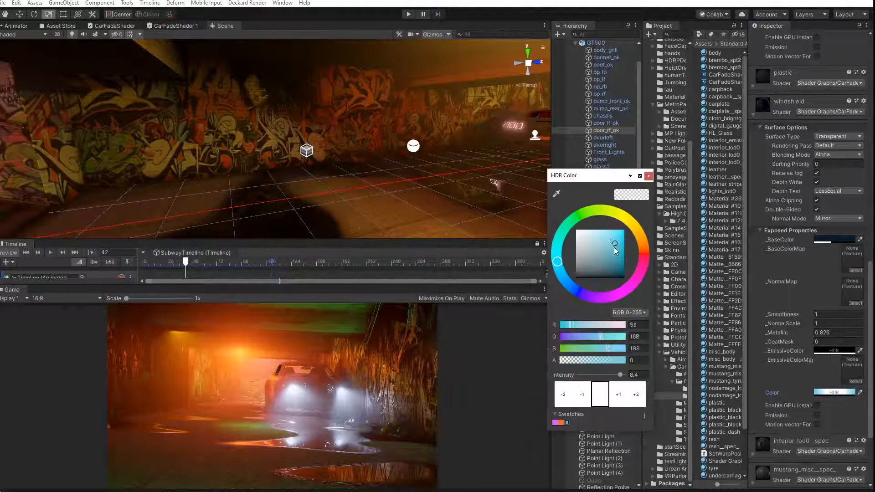
pyautogui.moveTo(614, 247); pyautogui.dragTo(613, 274)
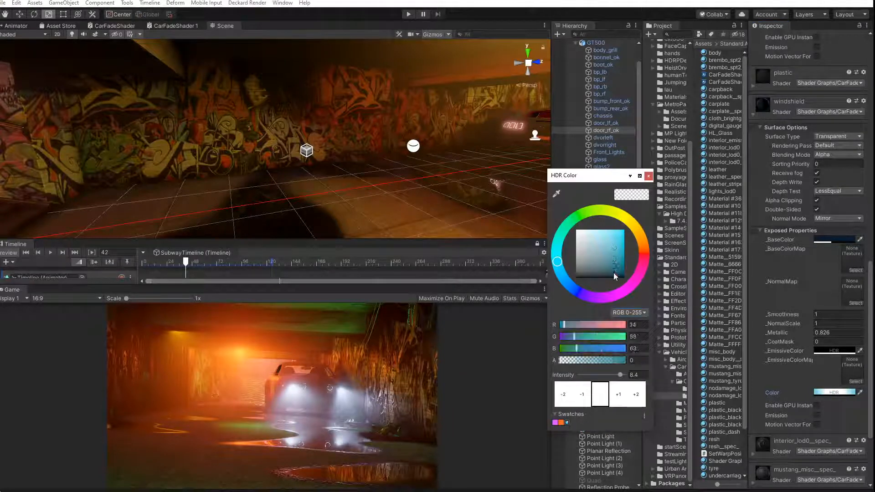
pyautogui.click(648, 176)
# Scrub the timeline to frame 113 and back to frame 37 to check the windshield during the fade
pyautogui.moveTo(189, 264); pyautogui.dragTo(260, 267)
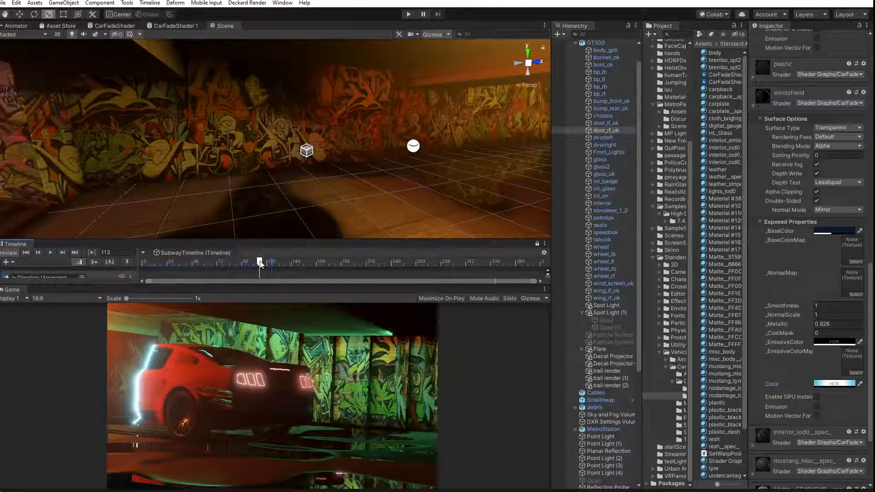
pyautogui.scroll(-5, 794, 373)
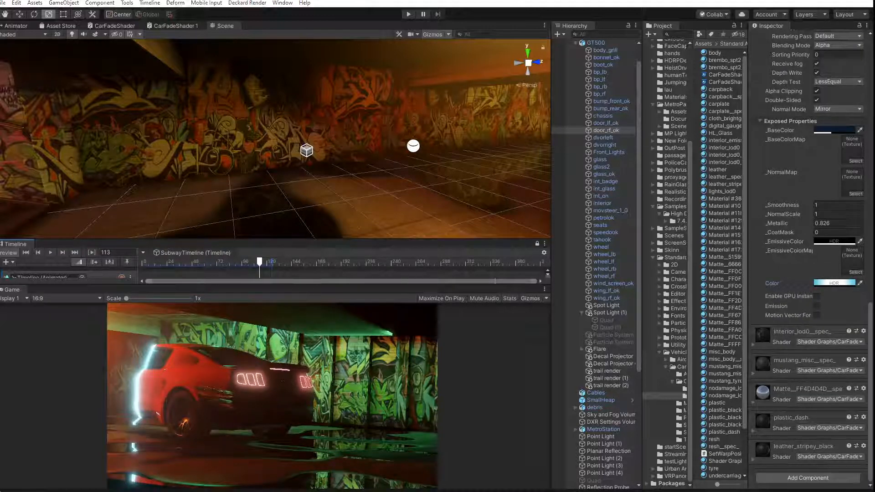
pyautogui.moveTo(260, 265); pyautogui.dragTo(181, 268)
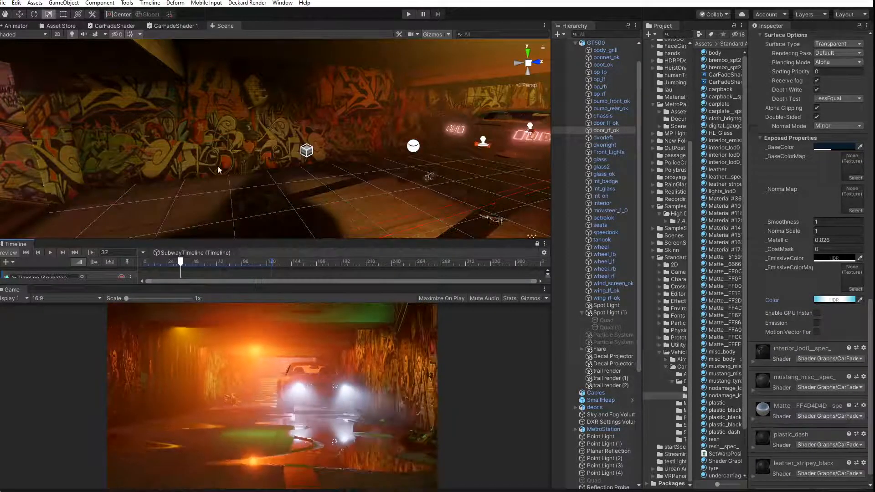
# Open the Deckard Render preview, examine the rendered car at frame 113, and close the preview
pyautogui.click(247, 3)
pyautogui.click(258, 13)
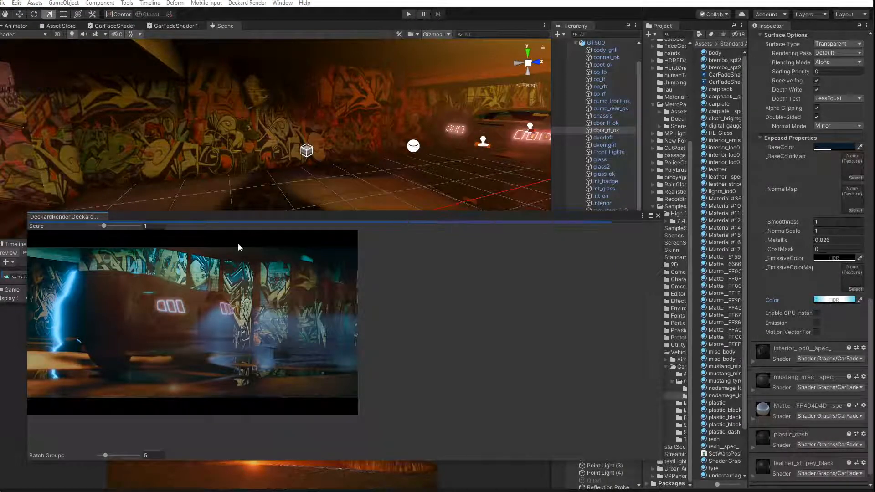
pyautogui.moveTo(248, 220); pyautogui.dragTo(438, 47)
pyautogui.moveTo(184, 262); pyautogui.dragTo(260, 267)
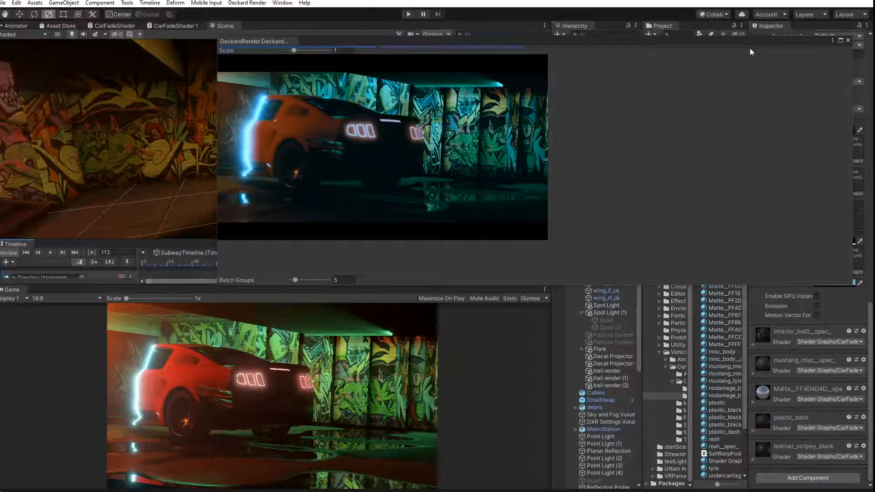
pyautogui.moveTo(621, 42); pyautogui.dragTo(556, 118)
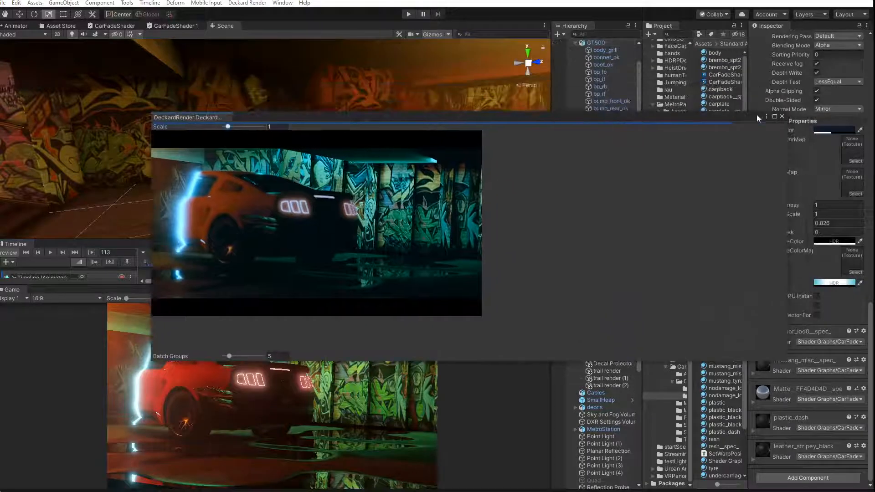
pyautogui.click(781, 116)
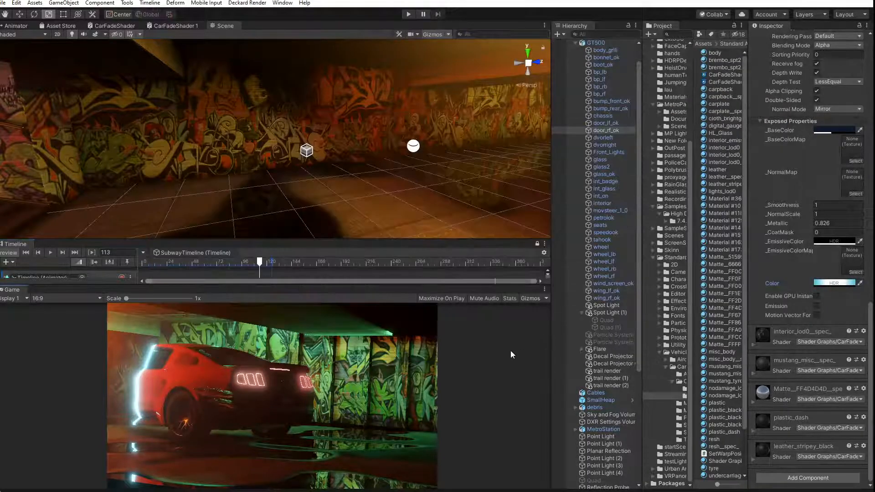
# Enlarge the Timeline to show its animation tracks and set the playhead to frame 132
pyautogui.moveTo(260, 265); pyautogui.dragTo(228, 382)
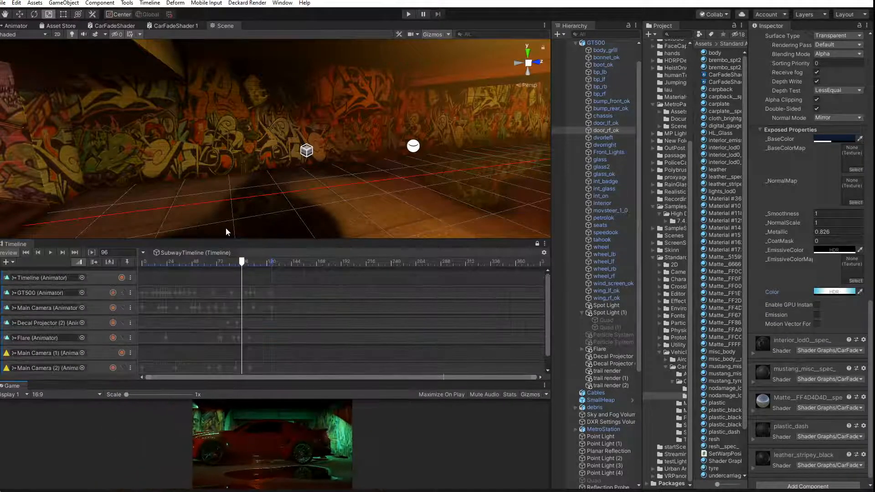
pyautogui.moveTo(242, 263); pyautogui.dragTo(273, 268)
pyautogui.moveTo(354, 150); pyautogui.dragTo(258, 125, button='right')
pyautogui.scroll(-10, 257, 125)
pyautogui.moveTo(368, 147); pyautogui.dragTo(242, 159, button='right')
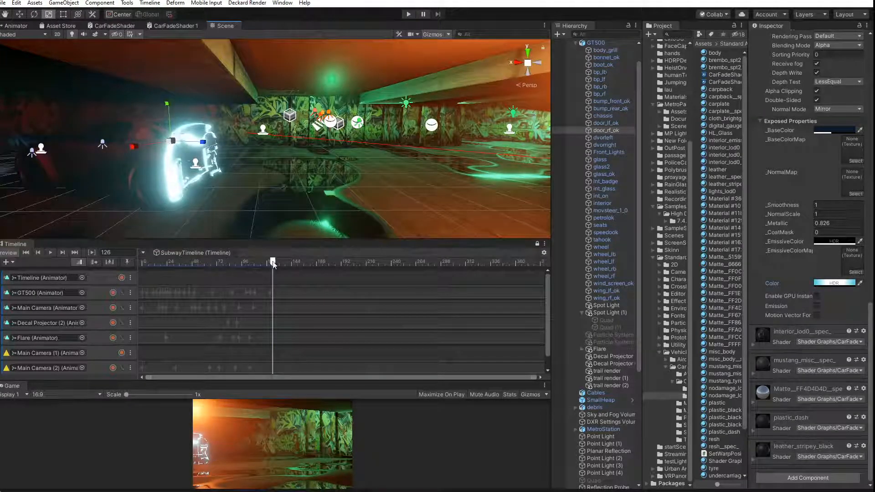
pyautogui.moveTo(278, 264); pyautogui.dragTo(279, 264)
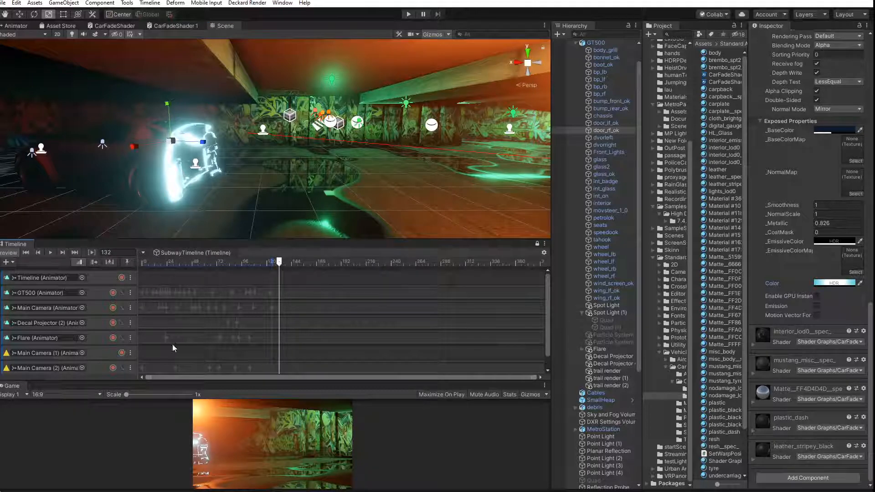
# Locate the scene objects bound to the camera tracks in the timeline and select the Main Camera
pyautogui.scroll(-2, 175, 348)
pyautogui.moveTo(549, 341); pyautogui.dragTo(550, 361)
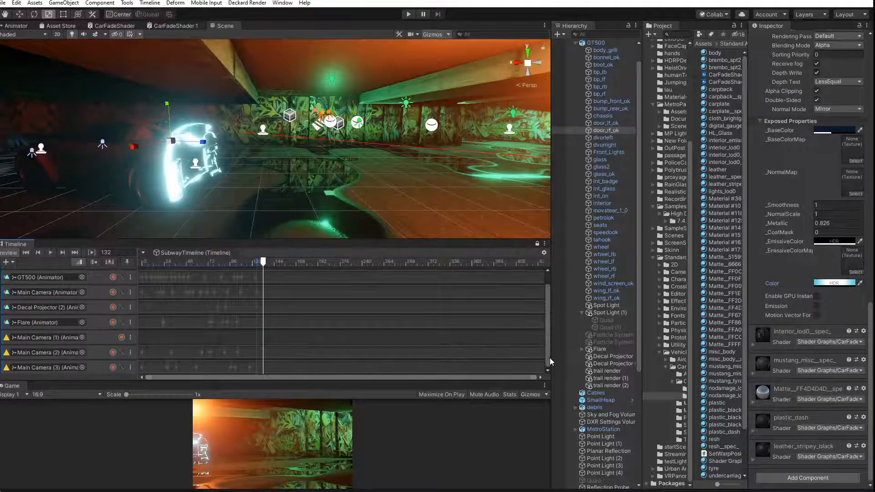
pyautogui.click(34, 352)
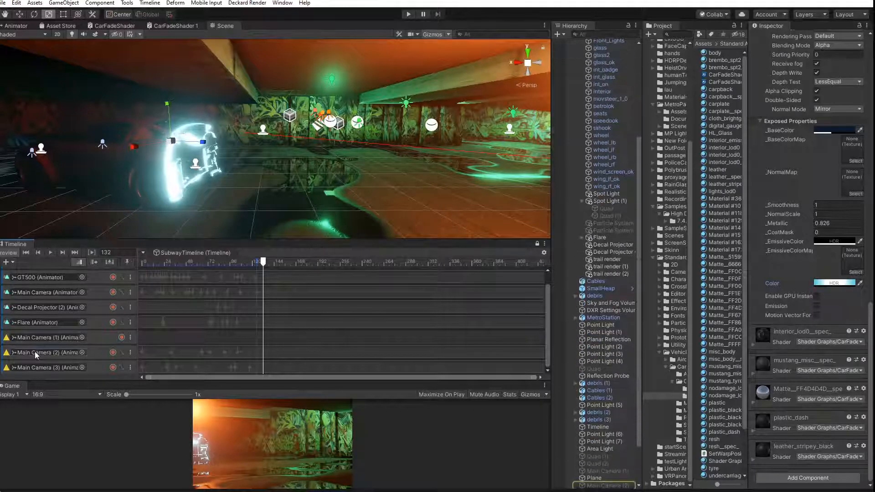
pyautogui.click(41, 365)
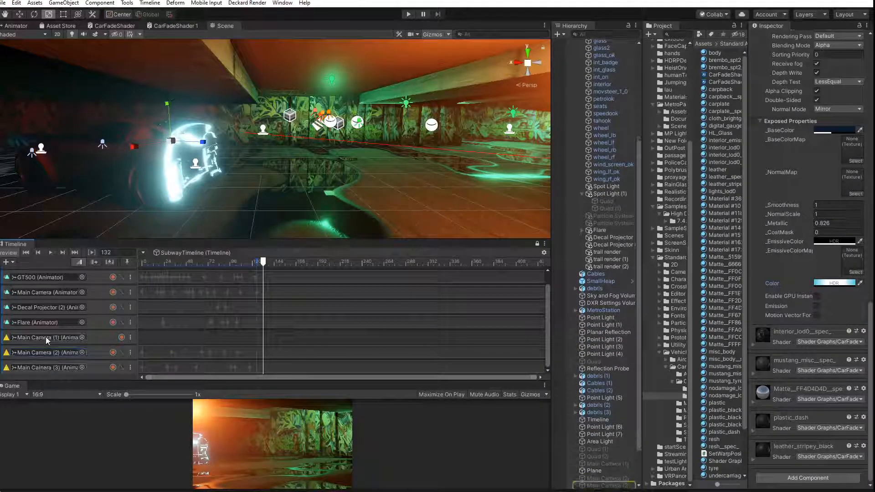
pyautogui.click(46, 335)
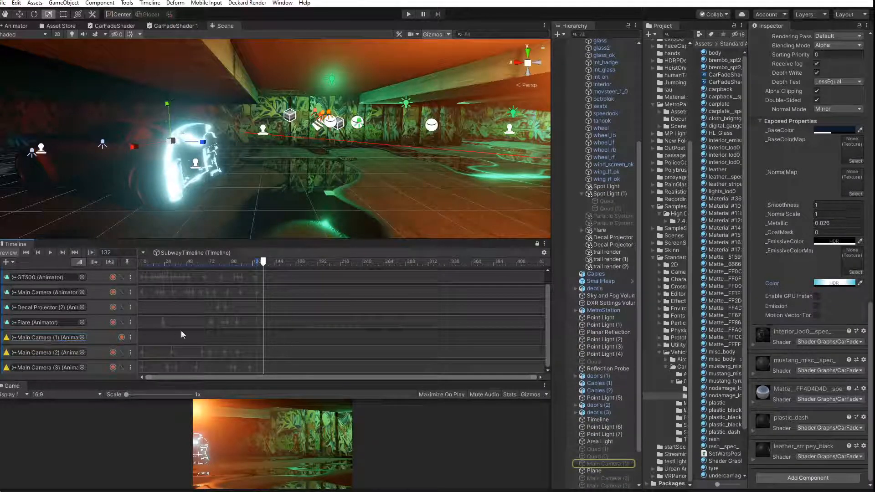
pyautogui.scroll(1, 80, 319)
pyautogui.click(60, 307)
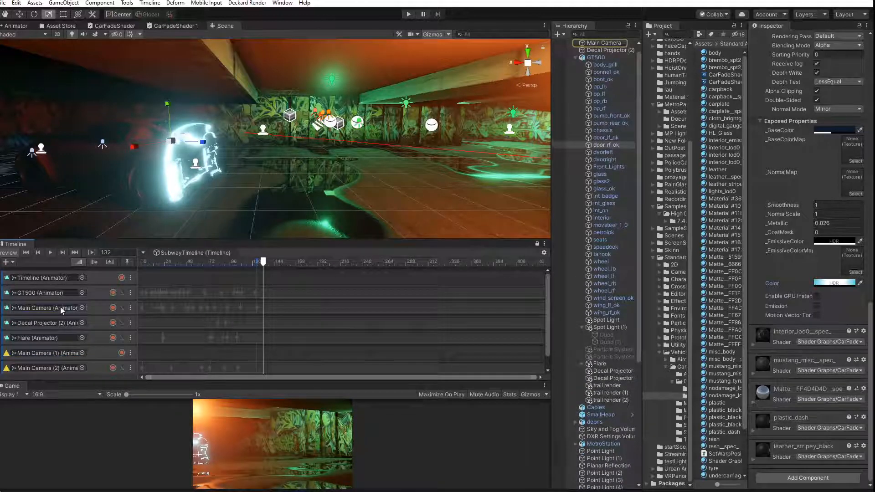
pyautogui.click(606, 44)
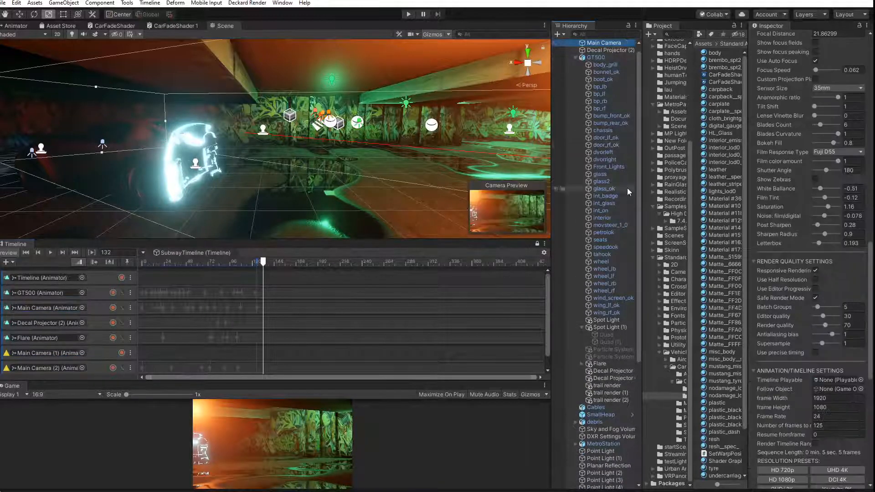
# Review the warp shot between frames 122 and 137 and locate the object bound to the Main Camera track
pyautogui.moveTo(108, 185); pyautogui.dragTo(414, 199, button='right')
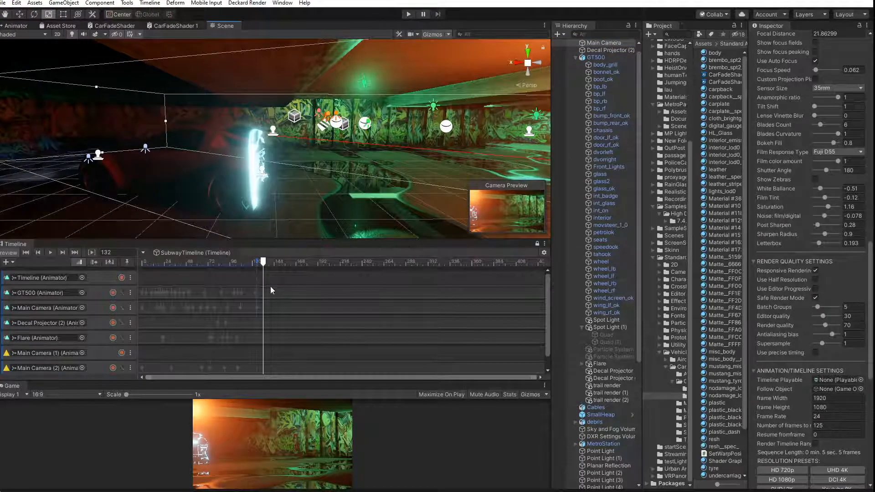
pyautogui.moveTo(262, 267)
pyautogui.mouseDown()
pyautogui.moveTo(246, 266)
pyautogui.moveTo(254, 267)
pyautogui.mouseUp()
pyautogui.scroll(-8, 625, 398)
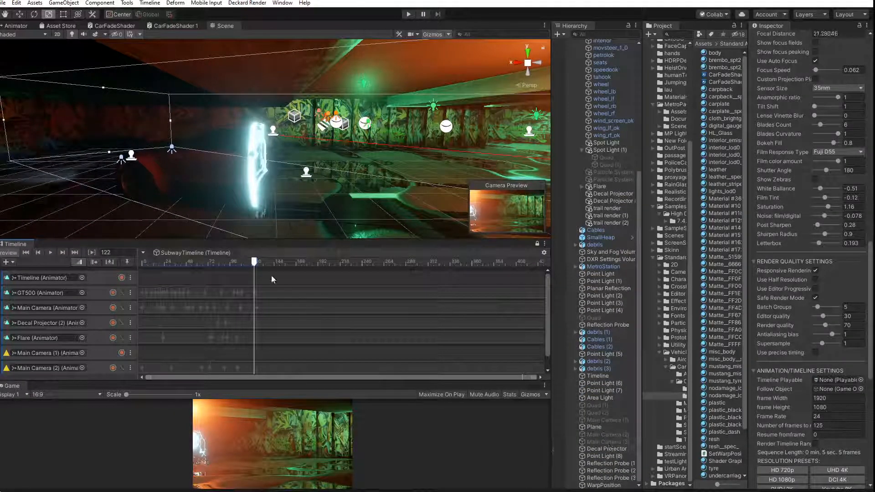
pyautogui.moveTo(255, 267); pyautogui.dragTo(269, 271)
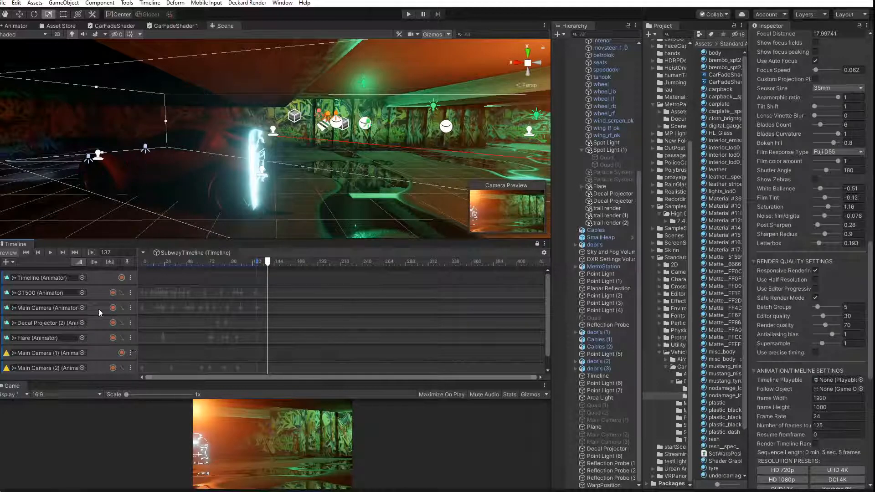
pyautogui.scroll(-1, 98, 309)
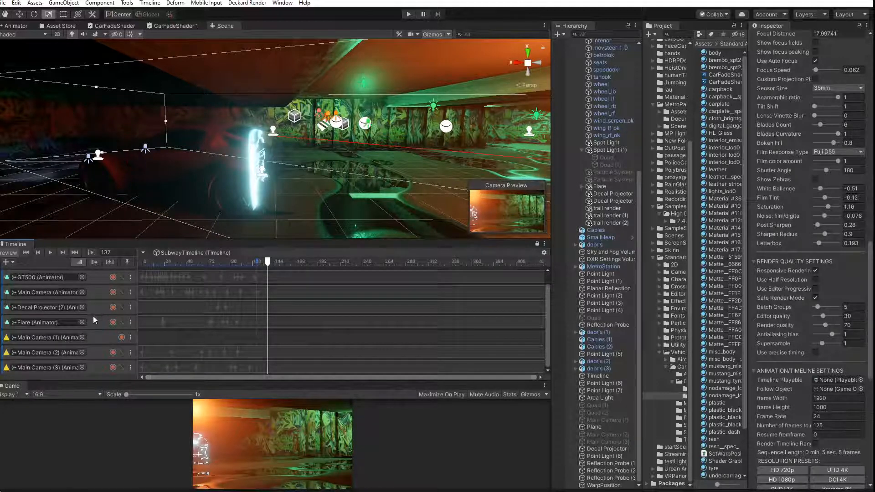
pyautogui.scroll(1, 93, 315)
pyautogui.click(51, 309)
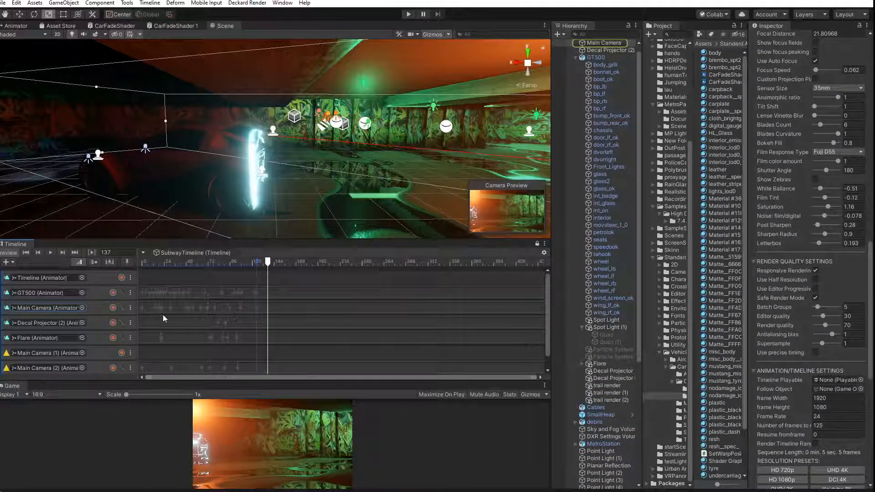
# Move the WarpPosition object along the X axis to about 17.72 so the warp sits farther forward on the car
pyautogui.scroll(-8, 631, 387)
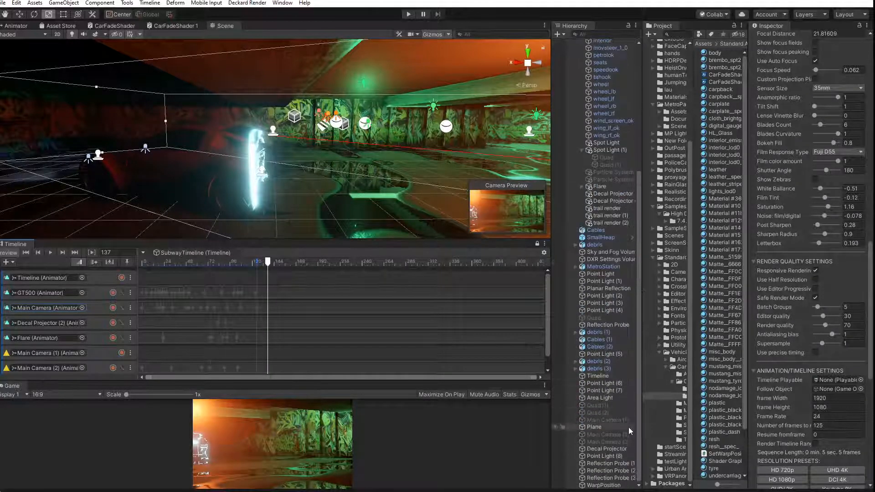
pyautogui.click(602, 484)
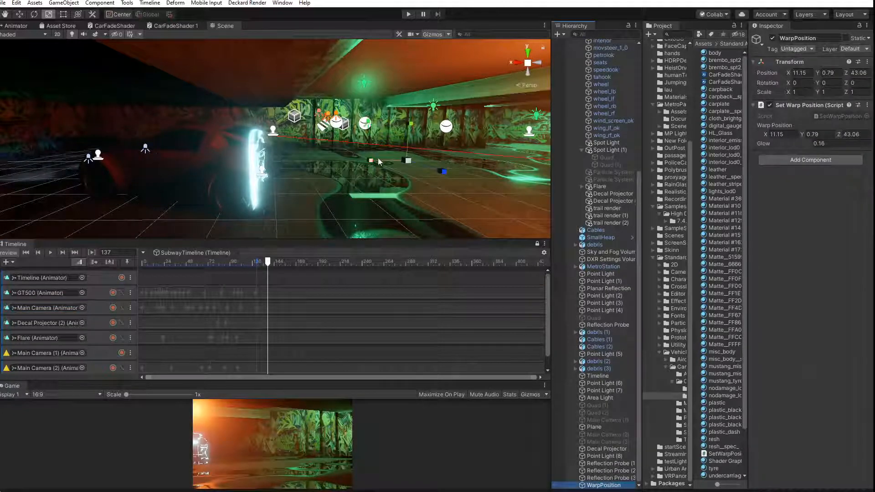
pyautogui.click(19, 14)
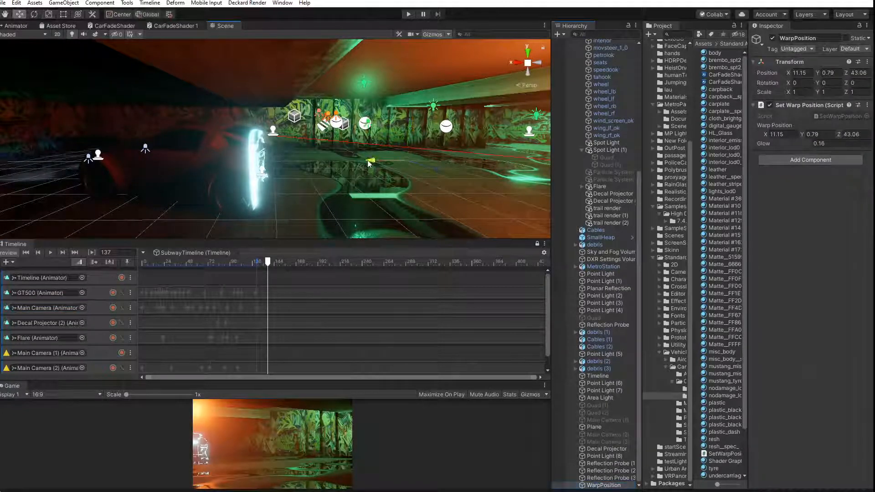
pyautogui.moveTo(369, 161); pyautogui.dragTo(73, 135)
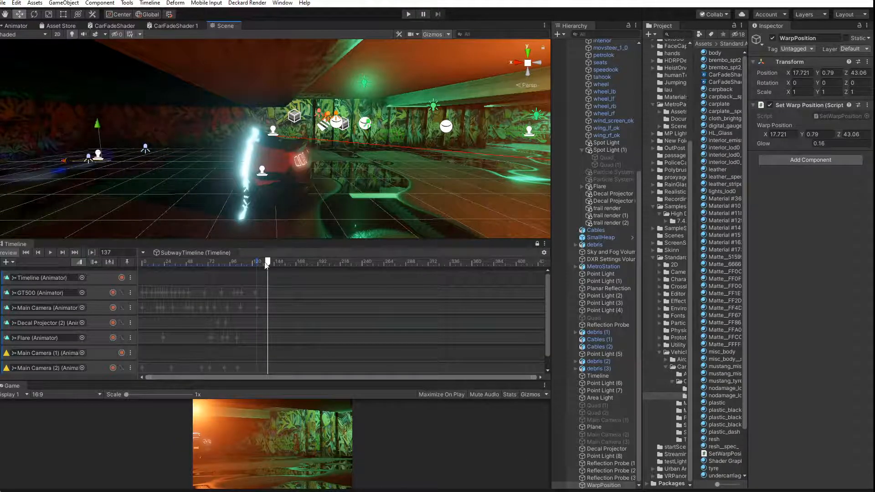
# Start recording on the GT500 track and open its recorded clip in the Animation window with the playhead at frame 136
pyautogui.moveTo(268, 265)
pyautogui.mouseDown()
pyautogui.moveTo(239, 264)
pyautogui.moveTo(269, 264)
pyautogui.mouseUp()
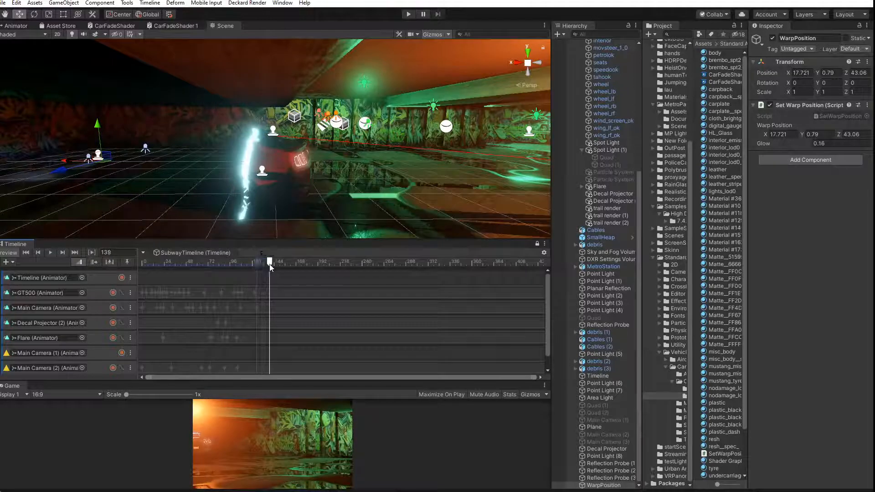
pyautogui.click(91, 293)
pyautogui.click(113, 292)
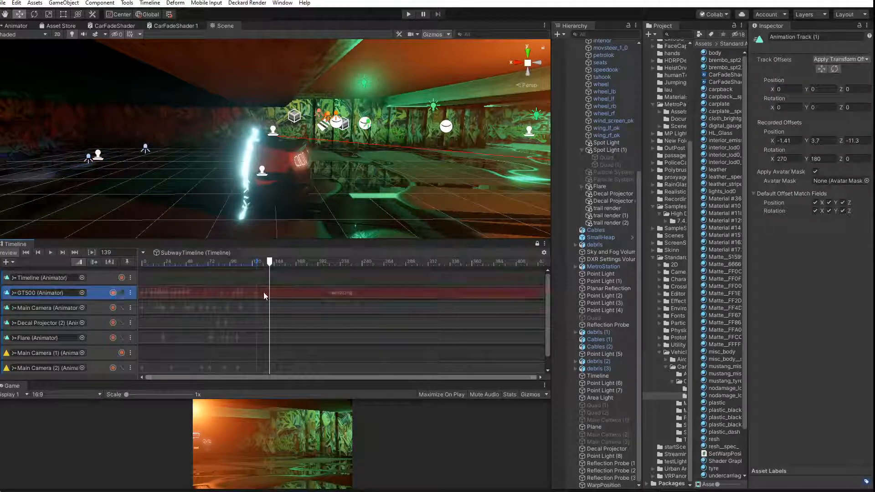
pyautogui.moveTo(270, 261)
pyautogui.mouseDown()
pyautogui.moveTo(259, 262)
pyautogui.moveTo(268, 265)
pyautogui.mouseUp()
pyautogui.doubleClick(268, 298)
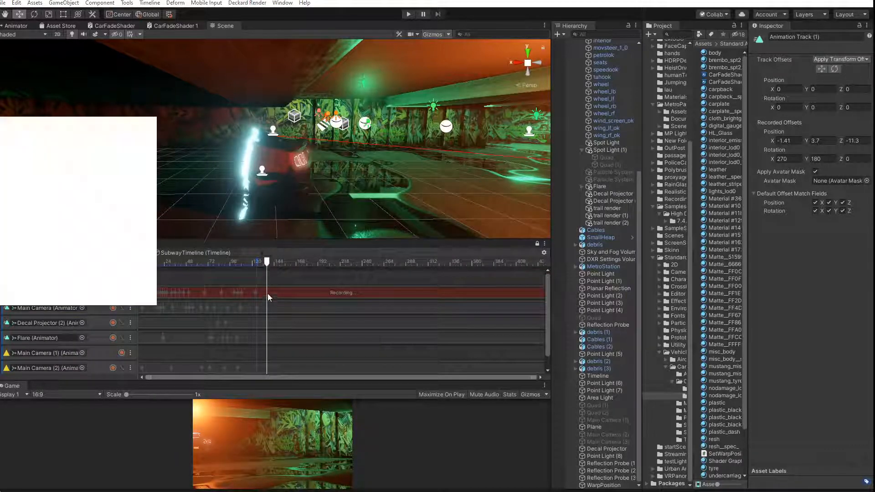
pyautogui.moveTo(1, 121); pyautogui.dragTo(421, 345)
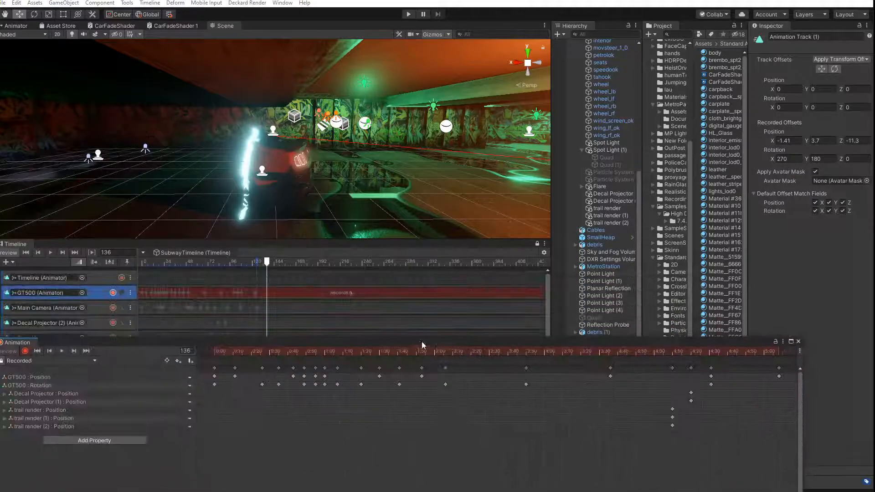
pyautogui.moveTo(587, 342); pyautogui.dragTo(319, 249)
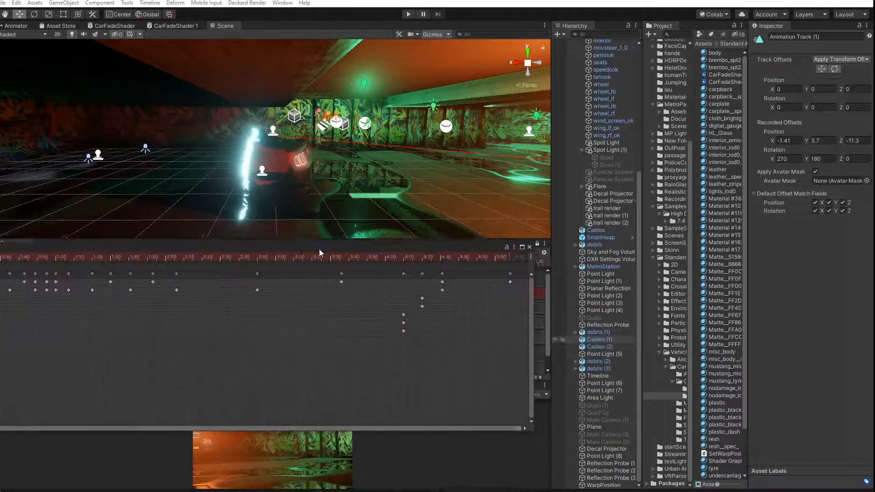
# Record a new GT500 position key beyond the clip's last key by moving the car farther forward along the X axis
pyautogui.scroll(8, 601, 163)
pyautogui.scroll(2, 601, 163)
pyautogui.click(594, 64)
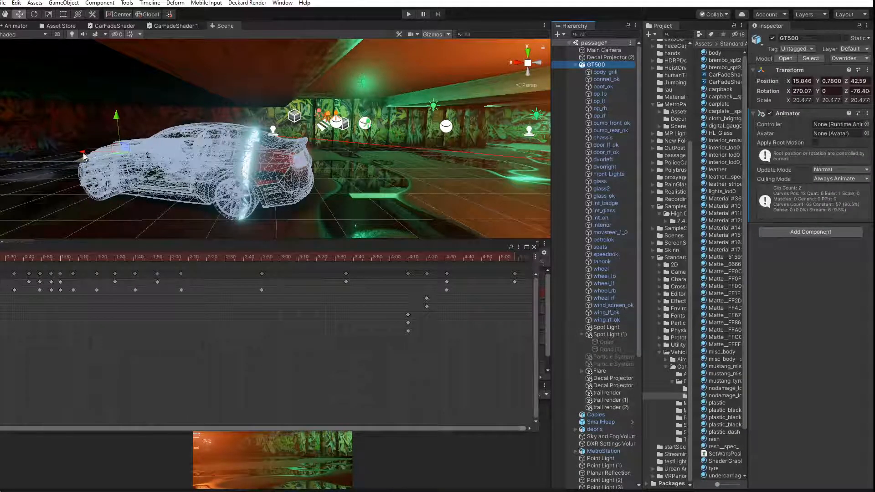
pyautogui.scroll(-5, 351, 289)
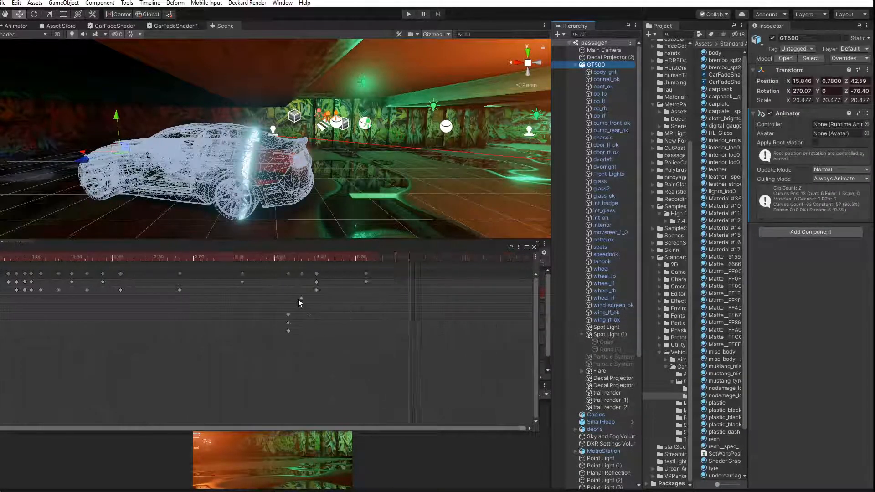
pyautogui.moveTo(85, 154); pyautogui.dragTo(14, 144)
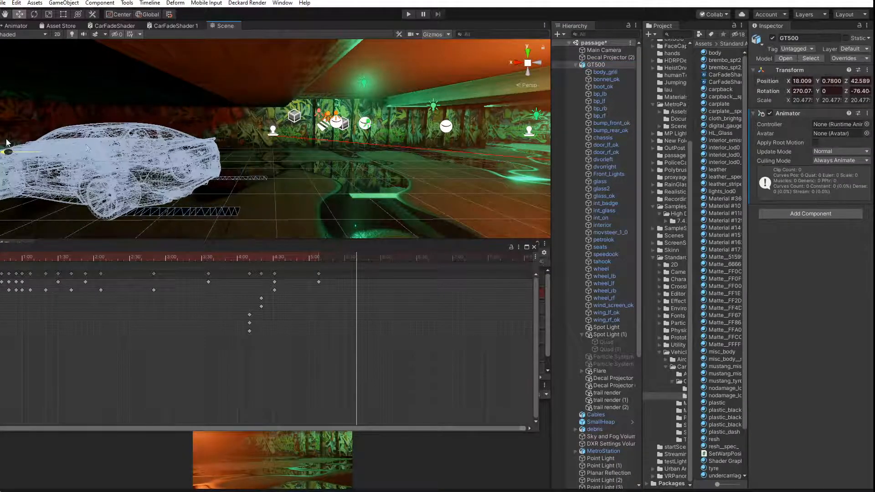
pyautogui.press('f')
pyautogui.moveTo(219, 152); pyautogui.dragTo(166, 152)
pyautogui.moveTo(353, 261); pyautogui.dragTo(302, 264)
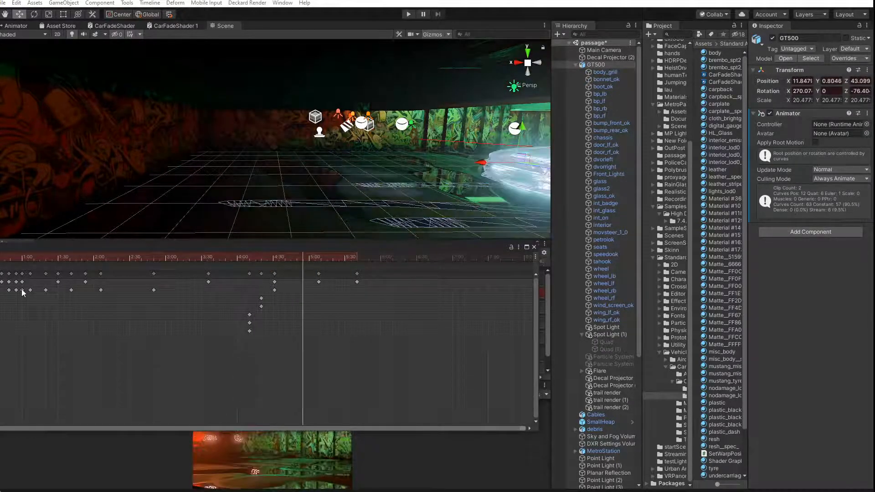
# Lower the last key of the red GT500 position curve to remove the slowdown, and check the car's motion
pyautogui.press('c')
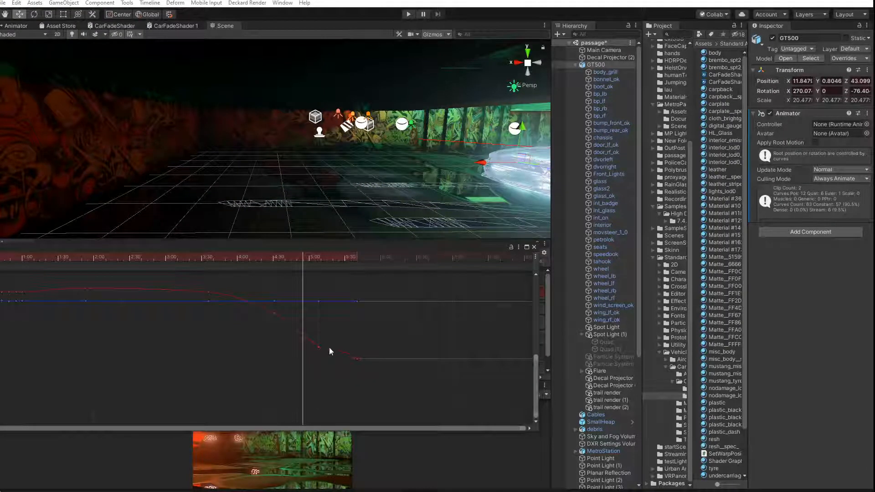
pyautogui.moveTo(357, 360); pyautogui.dragTo(357, 381)
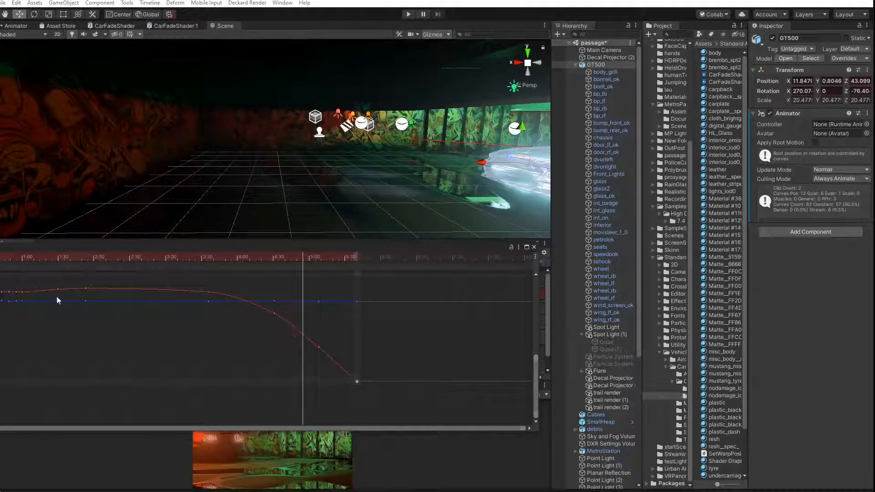
pyautogui.moveTo(306, 260); pyautogui.dragTo(348, 272)
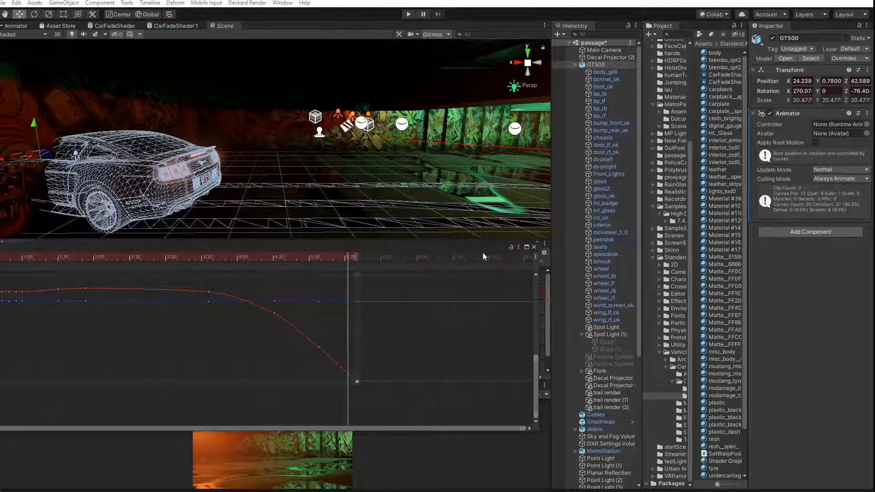
pyautogui.click(534, 247)
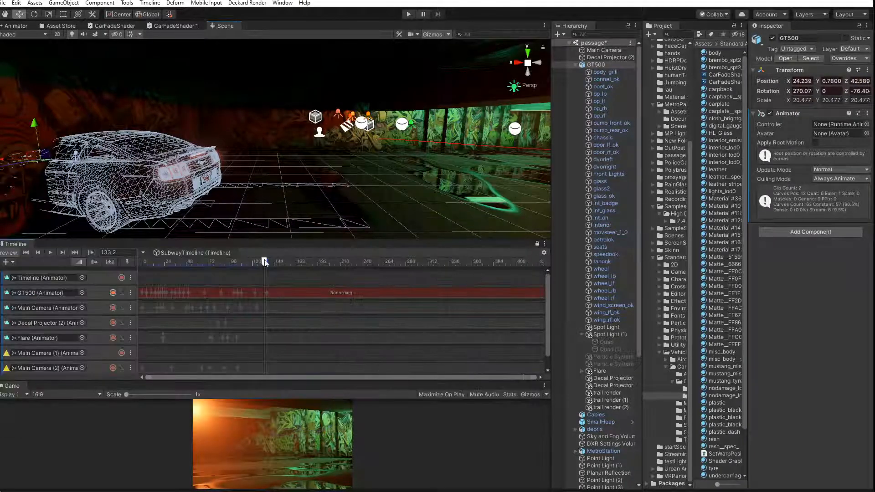
pyautogui.moveTo(264, 262); pyautogui.dragTo(259, 263)
# Stop recording on the GT500 track, start recording on the Main Camera track, and move the playhead to frame 140
pyautogui.click(112, 292)
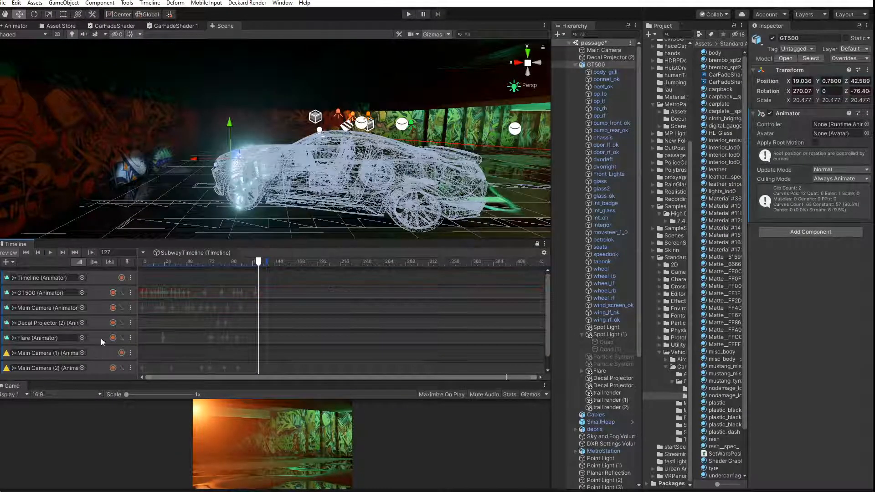
pyautogui.click(98, 310)
pyautogui.click(113, 307)
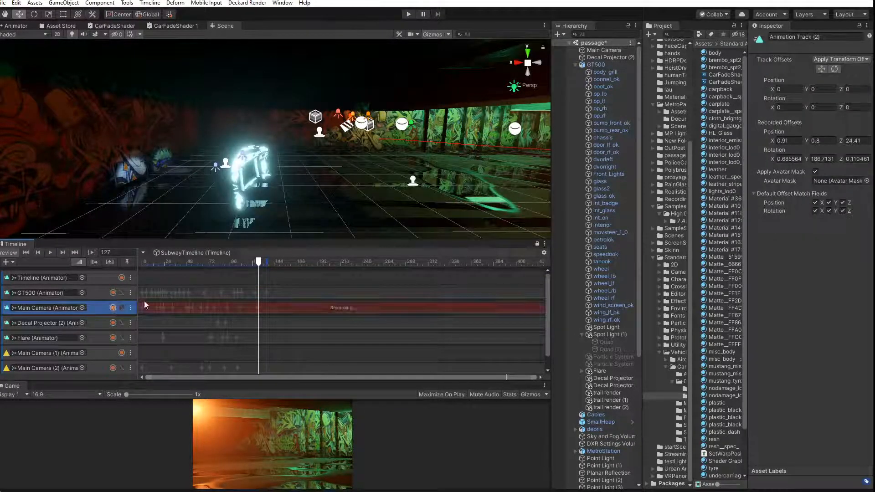
pyautogui.moveTo(261, 262); pyautogui.dragTo(271, 264)
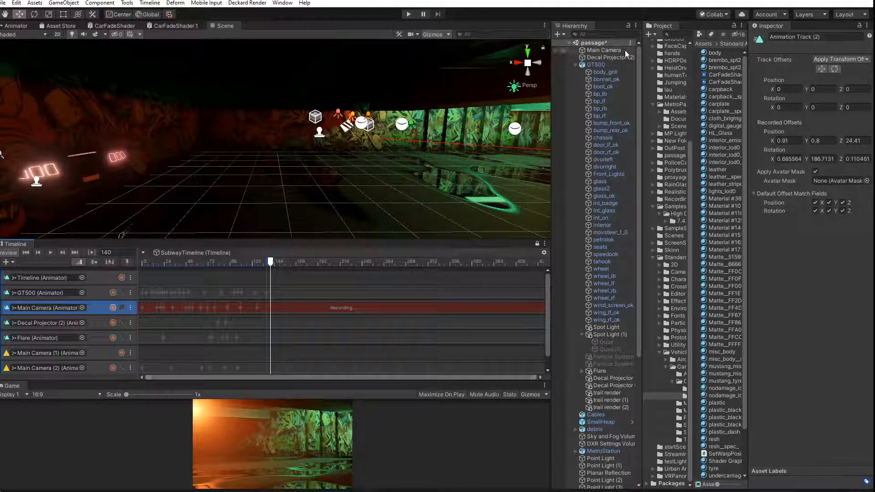
# Rotate the Main Camera about its Y axis to about 474 degrees so it follows the departing car
pyautogui.doubleClick(606, 50)
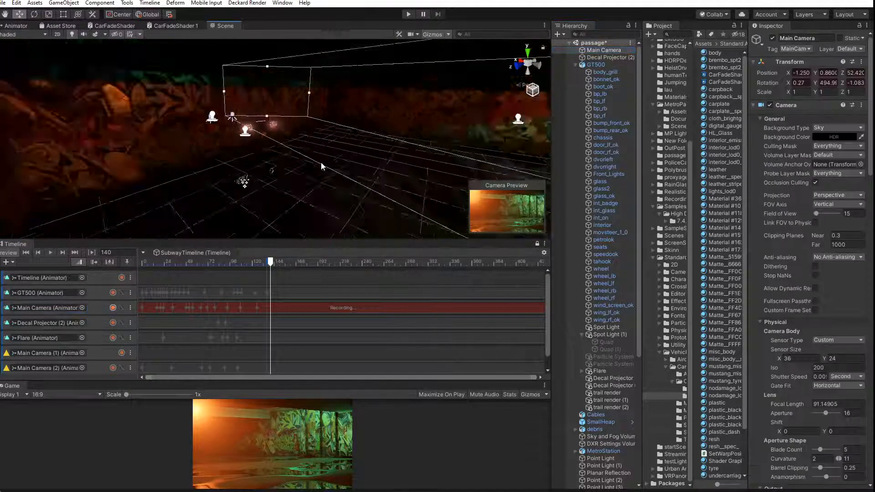
pyautogui.moveTo(333, 157); pyautogui.dragTo(269, 123, button='middle')
pyautogui.scroll(-8, 267, 123)
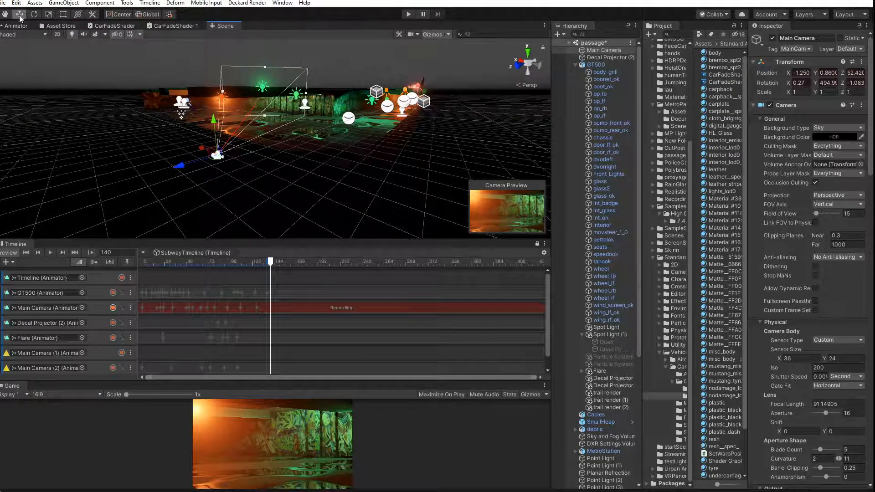
pyautogui.click(34, 14)
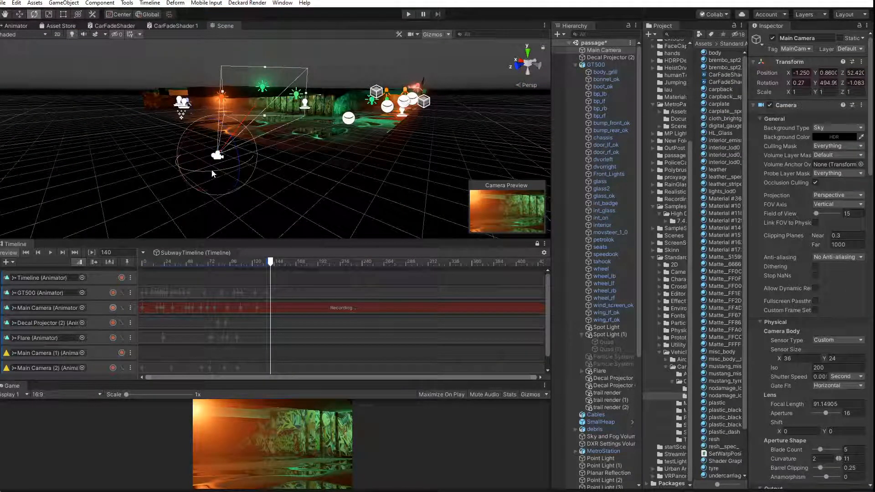
pyautogui.moveTo(212, 170); pyautogui.dragTo(244, 174)
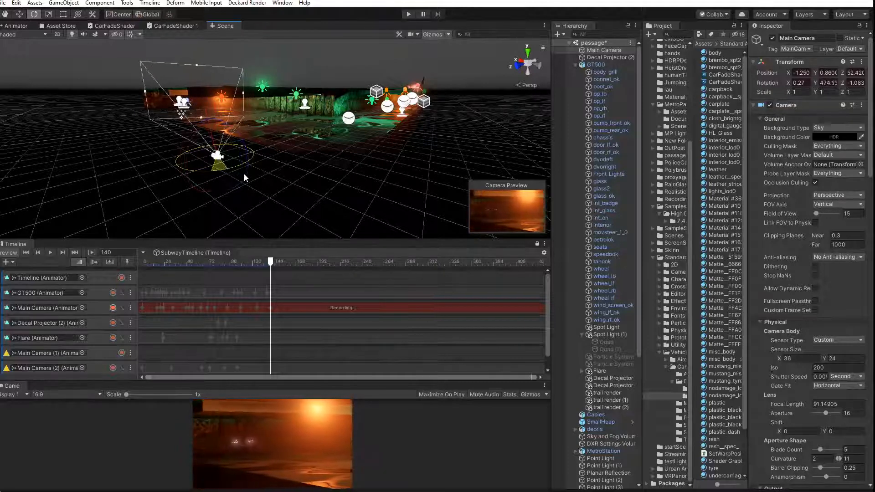
# Move the Main Camera track's second-to-last keyframe earlier, to about 4:17, and review the camera's turn up to frame 140
pyautogui.moveTo(270, 262)
pyautogui.mouseDown()
pyautogui.moveTo(249, 266)
pyautogui.moveTo(269, 270)
pyautogui.moveTo(250, 271)
pyautogui.moveTo(258, 272)
pyautogui.mouseUp()
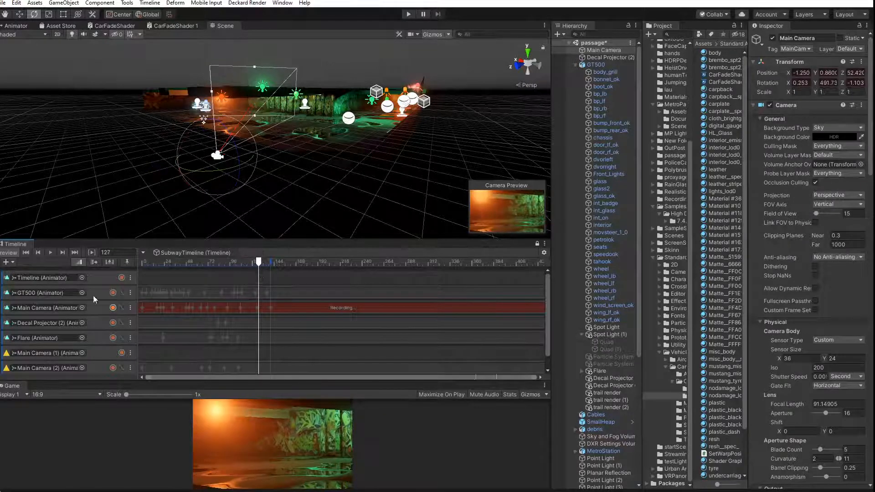
pyautogui.click(92, 308)
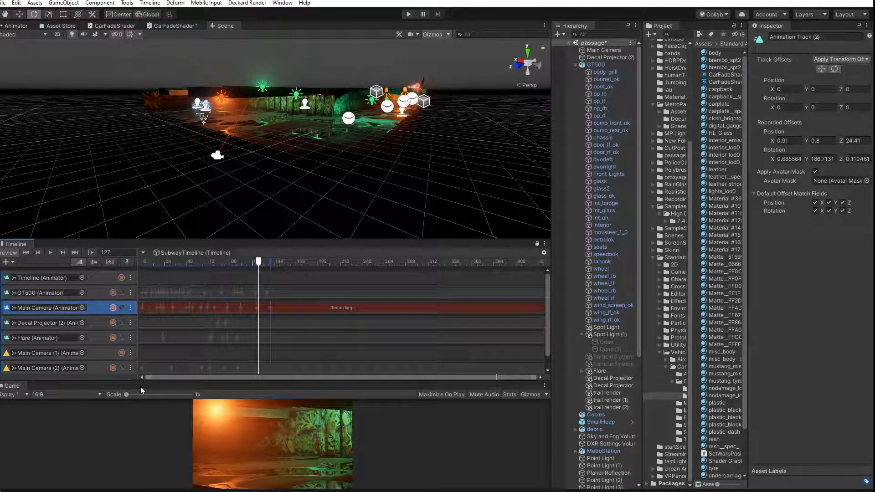
pyautogui.doubleClick(268, 313)
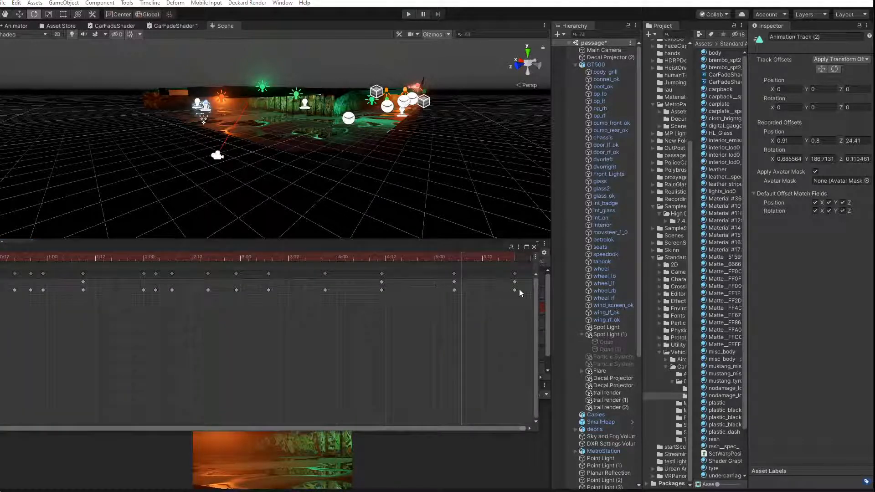
pyautogui.moveTo(467, 261); pyautogui.dragTo(430, 262)
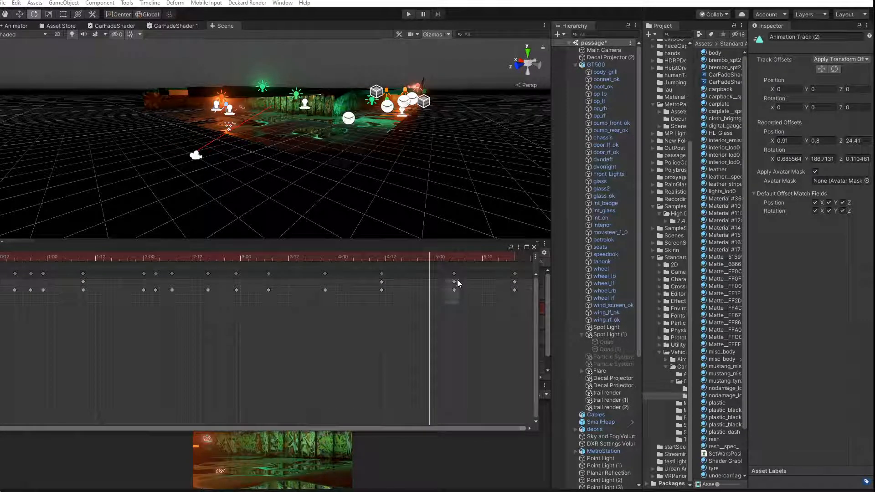
pyautogui.moveTo(454, 283); pyautogui.dragTo(516, 281)
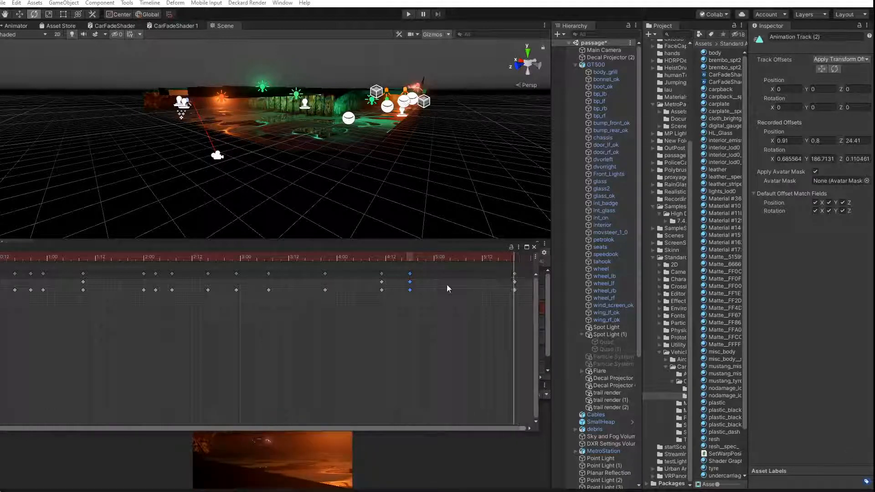
pyautogui.moveTo(473, 247); pyautogui.dragTo(485, 269)
pyautogui.click(547, 270)
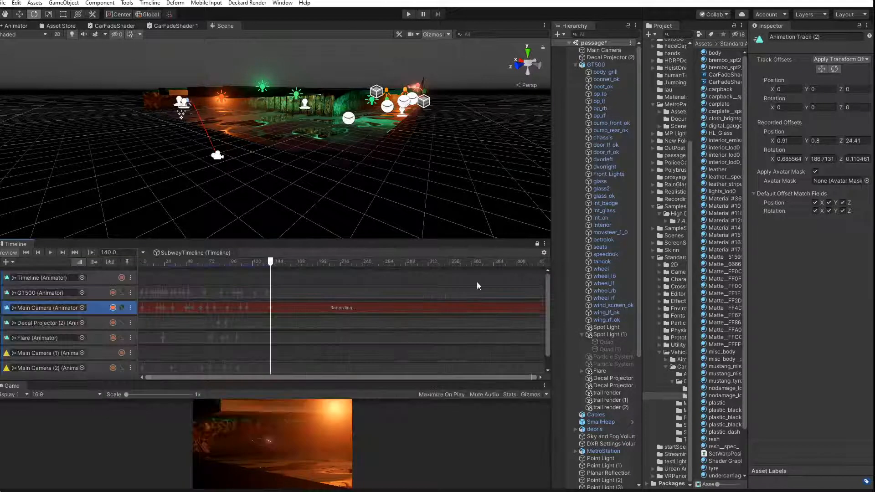
# Examine the CarFadeShader 1 graph, following it from the texture samples to the Position, Combine and Distance nodes
pyautogui.click(160, 26)
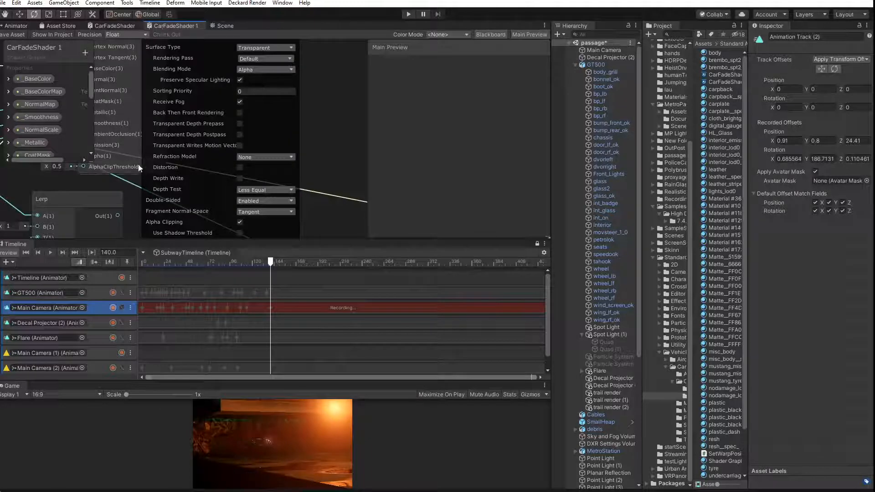
pyautogui.moveTo(136, 183); pyautogui.dragTo(324, 72, button='middle')
pyautogui.moveTo(129, 155); pyautogui.dragTo(356, 27, button='middle')
pyautogui.scroll(-2, 247, 140)
pyautogui.moveTo(247, 140); pyautogui.dragTo(243, 214, button='middle')
pyautogui.scroll(-3, 141, 199)
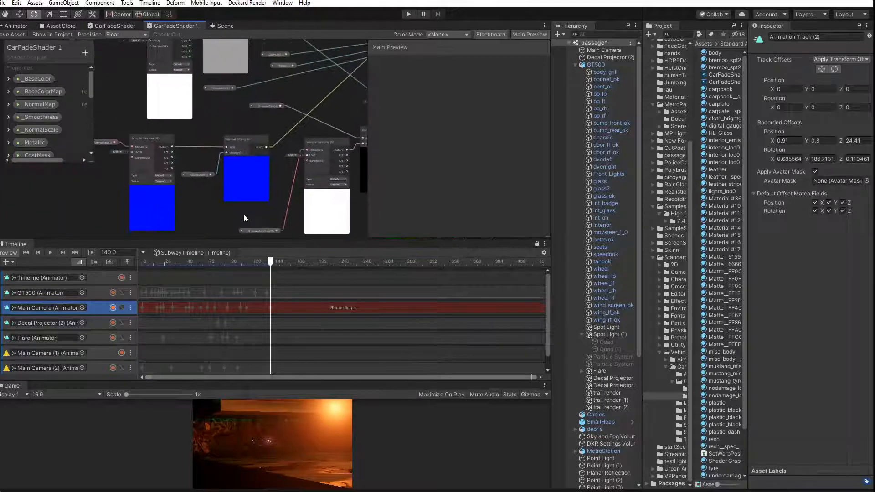
pyautogui.scroll(3, 193, 146)
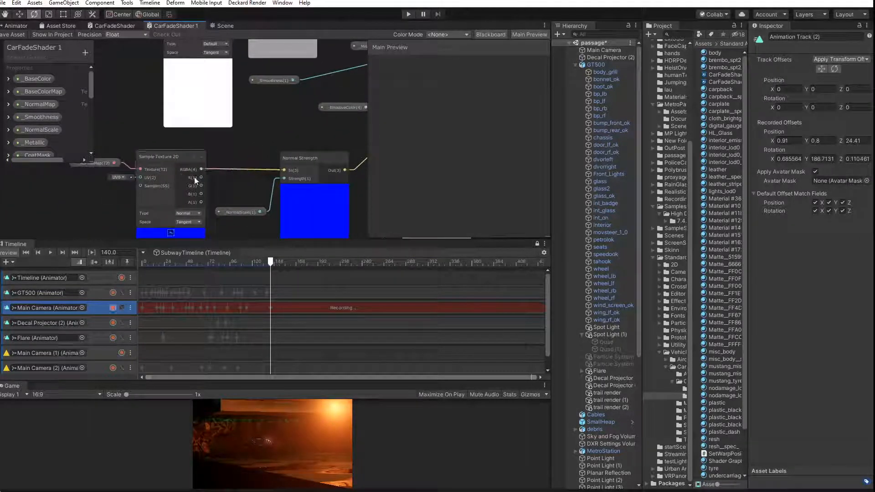
pyautogui.moveTo(210, 182); pyautogui.dragTo(81, 218, button='middle')
pyautogui.moveTo(194, 198); pyautogui.dragTo(190, 45, button='middle')
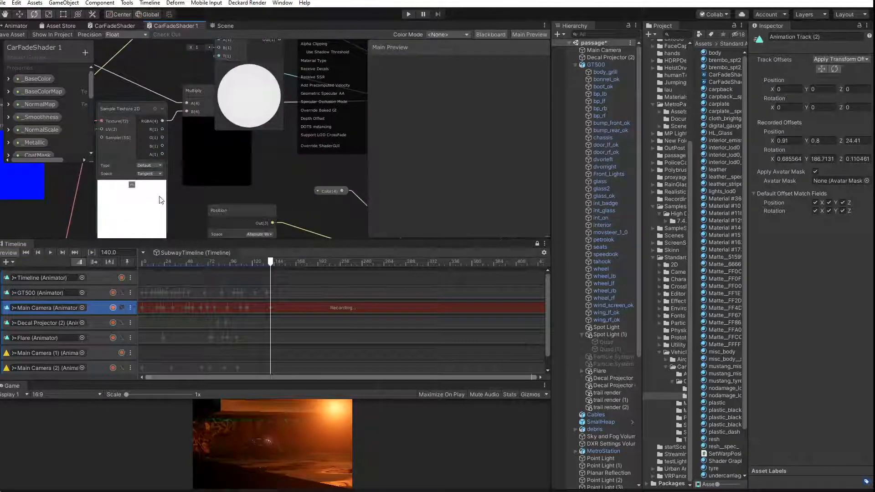
pyautogui.moveTo(188, 207); pyautogui.dragTo(170, 113, button='middle')
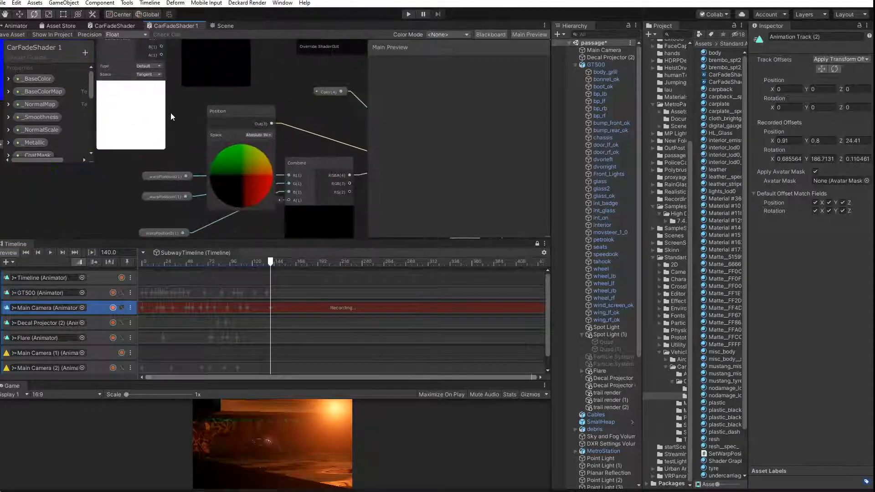
pyautogui.moveTo(192, 155); pyautogui.dragTo(73, 127, button='middle')
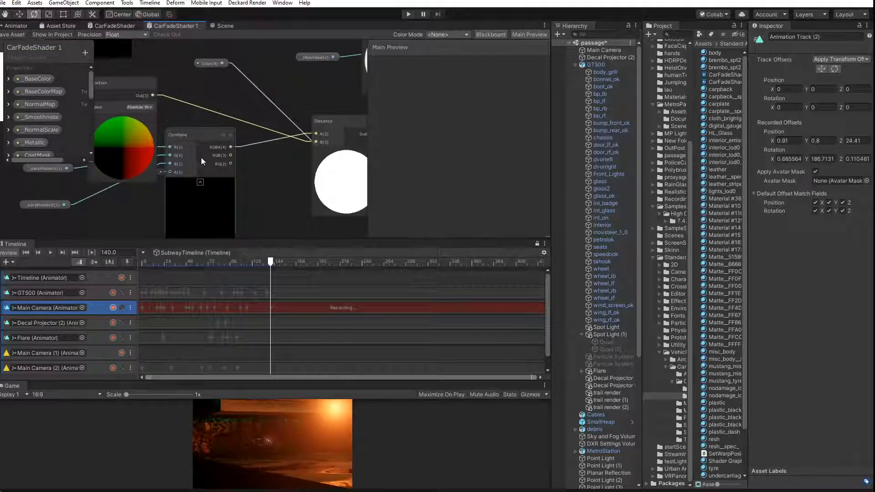
# Move the Position node up in the CarFadeShader 1 graph, clear of the Combine node and its warp position inputs
pyautogui.click(135, 82)
pyautogui.moveTo(133, 80); pyautogui.dragTo(118, 79)
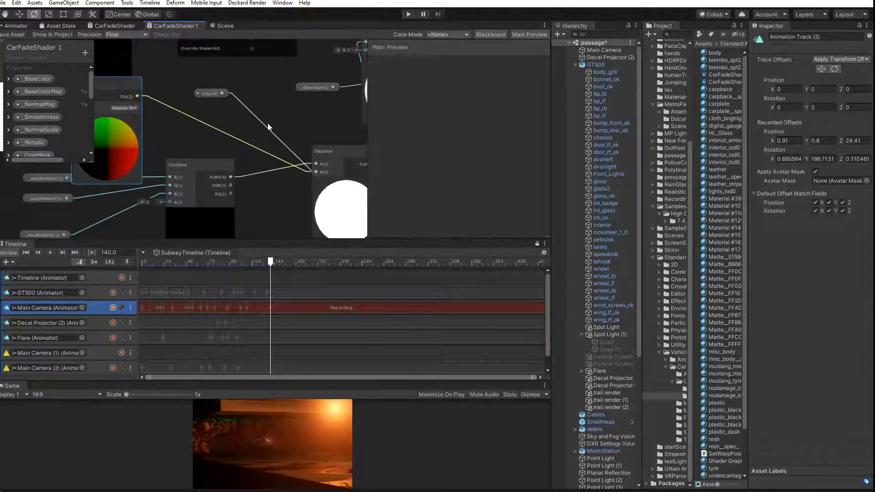
pyautogui.moveTo(256, 120); pyautogui.dragTo(248, 155, button='middle')
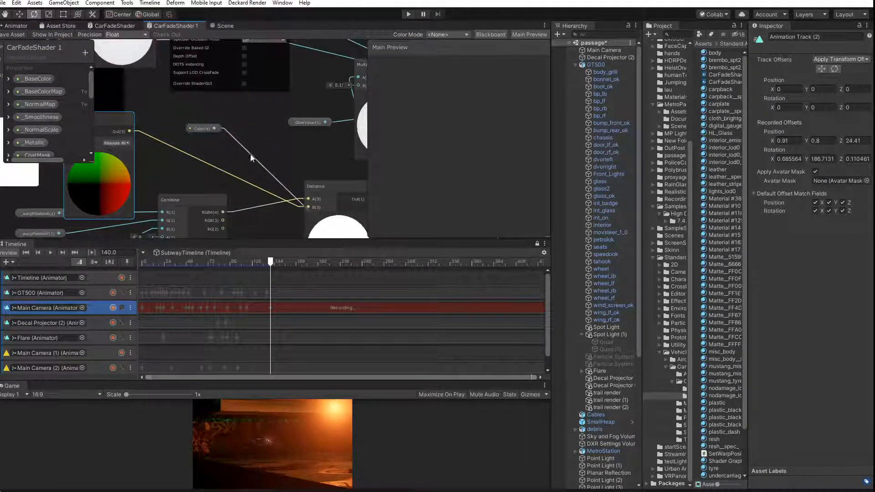
pyautogui.moveTo(282, 161); pyautogui.dragTo(303, 207, button='middle')
pyautogui.moveTo(152, 126); pyautogui.dragTo(168, 125)
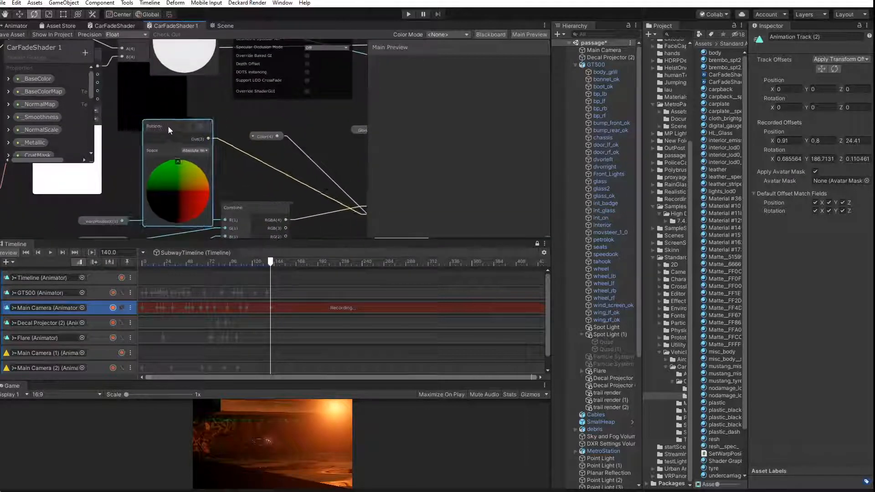
# Delete the unused Step node connected to the Distance output in the CarFadeShader 1 graph
pyautogui.moveTo(282, 189); pyautogui.dragTo(55, 172, button='middle')
pyautogui.moveTo(243, 207); pyautogui.dragTo(78, 219, button='middle')
pyautogui.moveTo(242, 193); pyautogui.dragTo(198, 170)
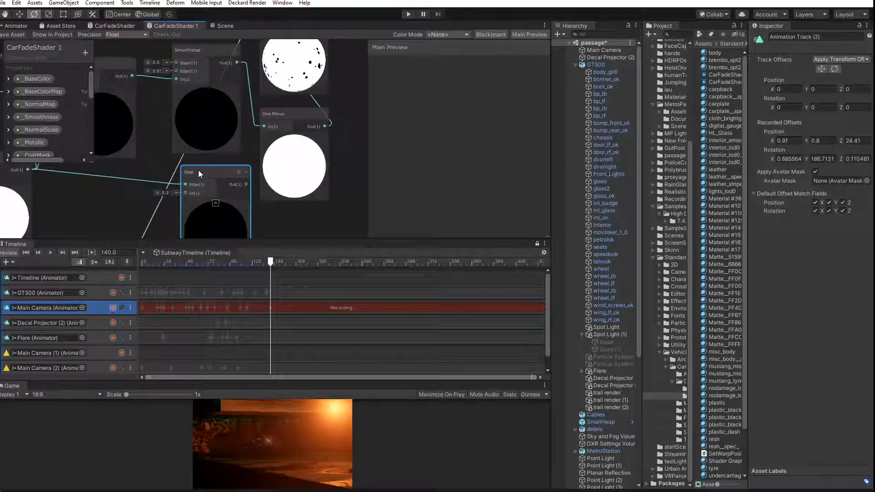
pyautogui.scroll(-1, 208, 187)
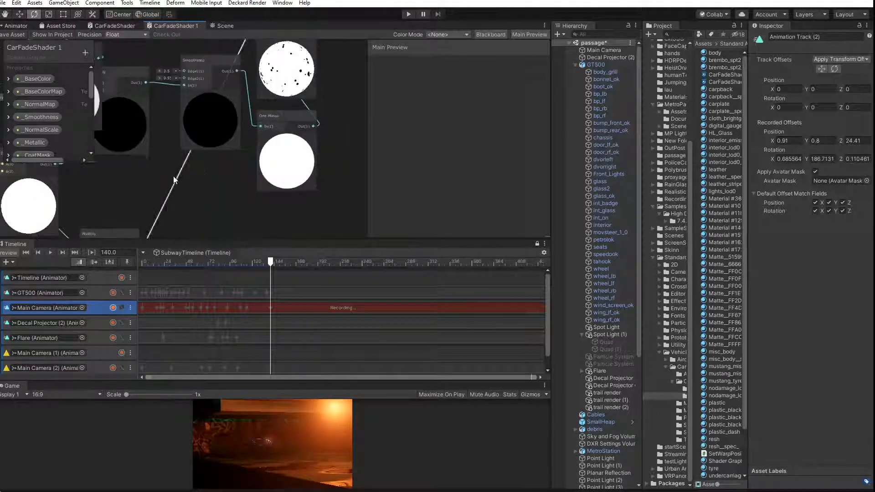
# Set input B of the Multiply node above _GlowValue to 0.05 in CarFadeShader 1, and check the car around frame 122
pyautogui.moveTo(85, 113); pyautogui.dragTo(211, 190, button='middle')
pyautogui.moveTo(207, 132)
pyautogui.mouseDown()
pyautogui.moveTo(179, 116)
pyautogui.moveTo(203, 121)
pyautogui.mouseUp()
pyautogui.scroll(1, 155, 144)
pyautogui.scroll(1, 155, 142)
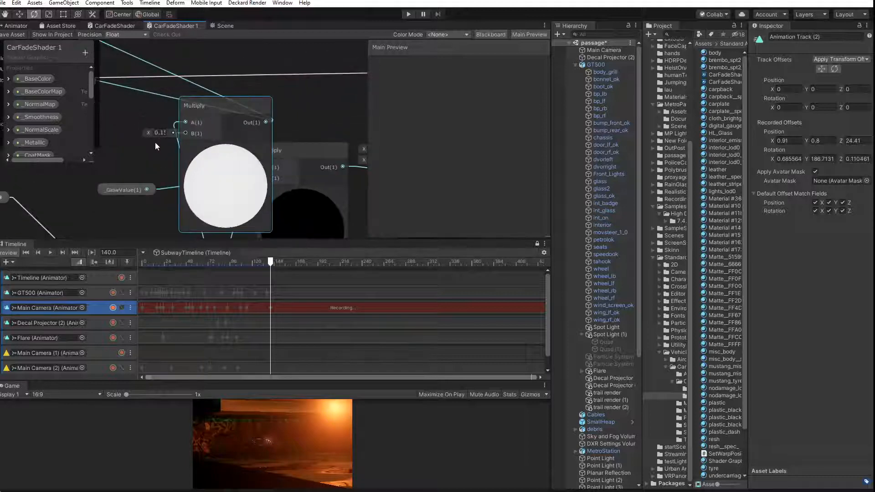
pyautogui.click(160, 133)
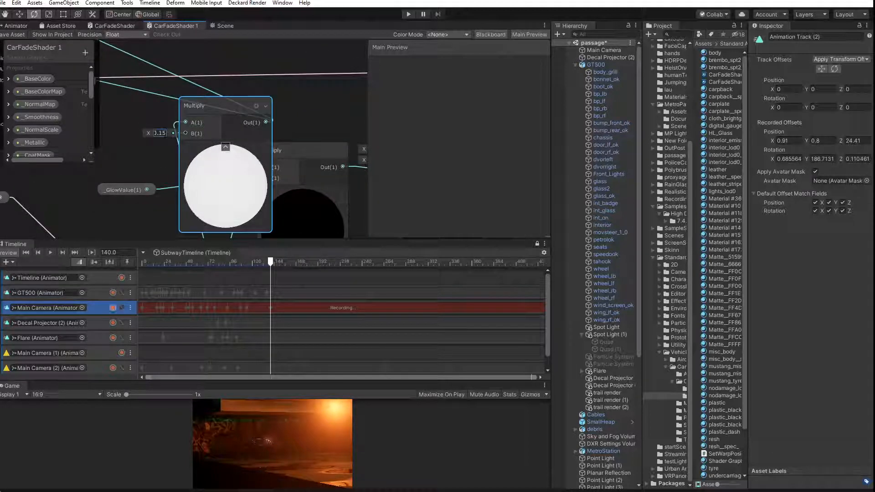
pyautogui.write('0.5')
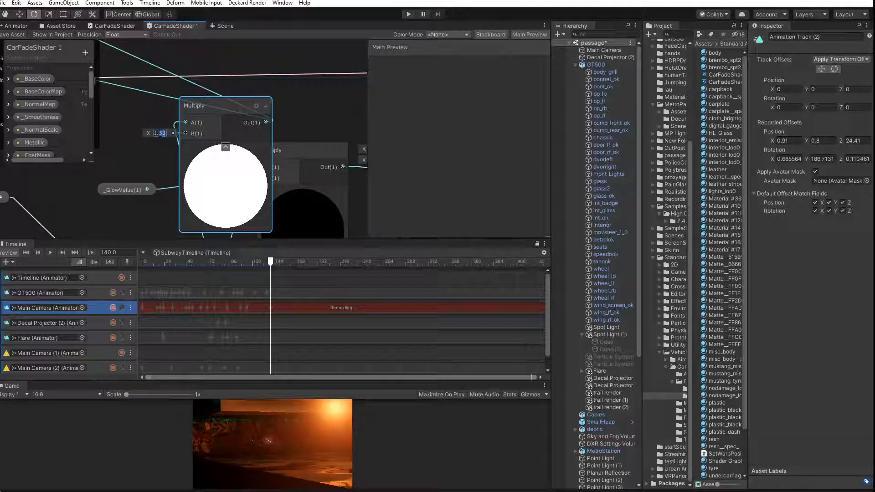
pyautogui.write('0.05')
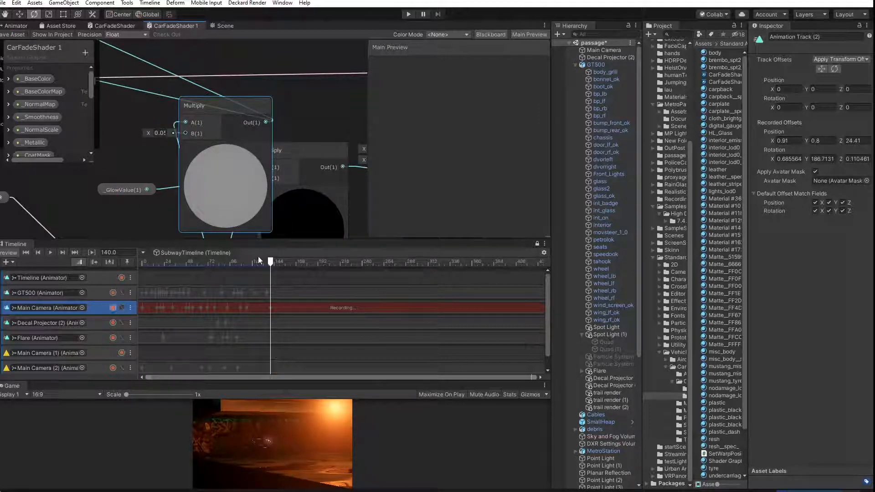
pyautogui.moveTo(271, 264); pyautogui.dragTo(253, 264)
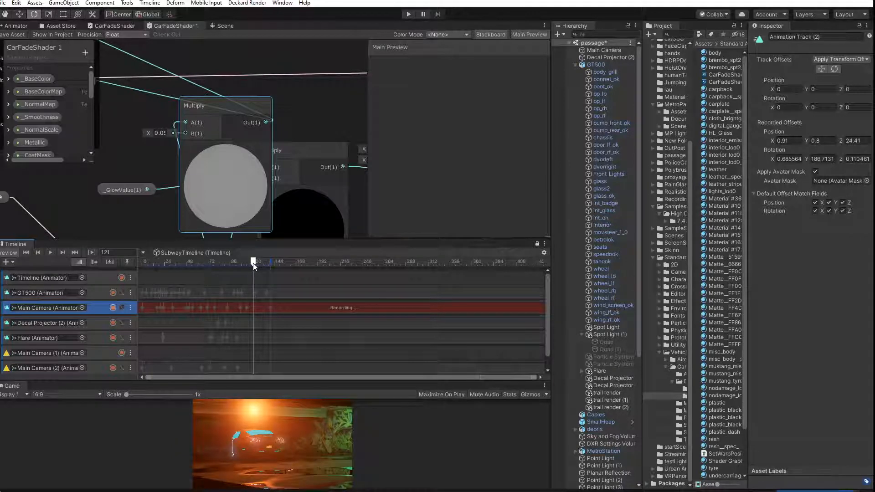
pyautogui.moveTo(253, 265)
pyautogui.mouseDown()
pyautogui.moveTo(245, 266)
pyautogui.moveTo(253, 267)
pyautogui.mouseUp()
# Open the CarFadeShader graph and delete its unused Step node connected to the Distance output
pyautogui.click(116, 26)
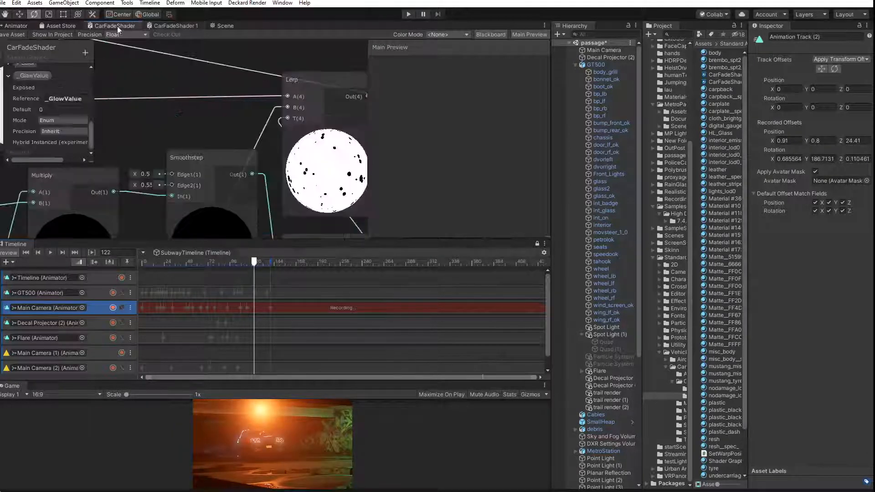
pyautogui.moveTo(166, 154); pyautogui.dragTo(220, 80, button='middle')
pyautogui.scroll(-2, 211, 132)
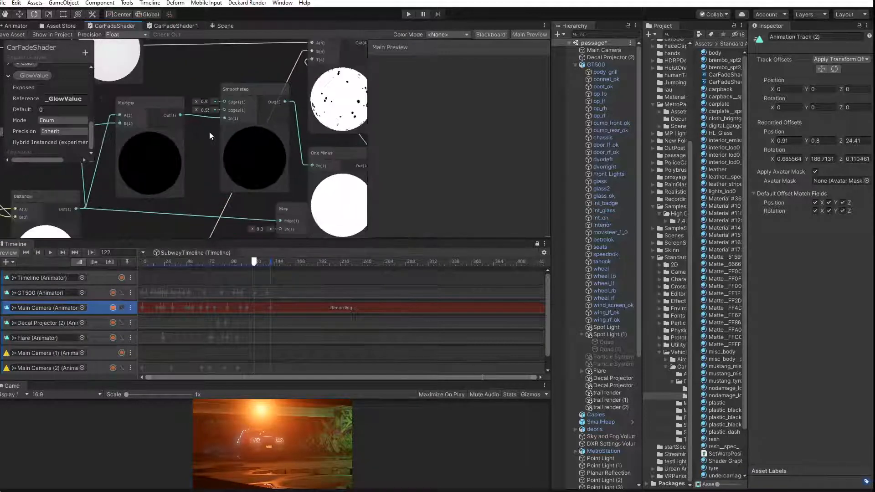
pyautogui.moveTo(196, 143); pyautogui.dragTo(295, 99, button='middle')
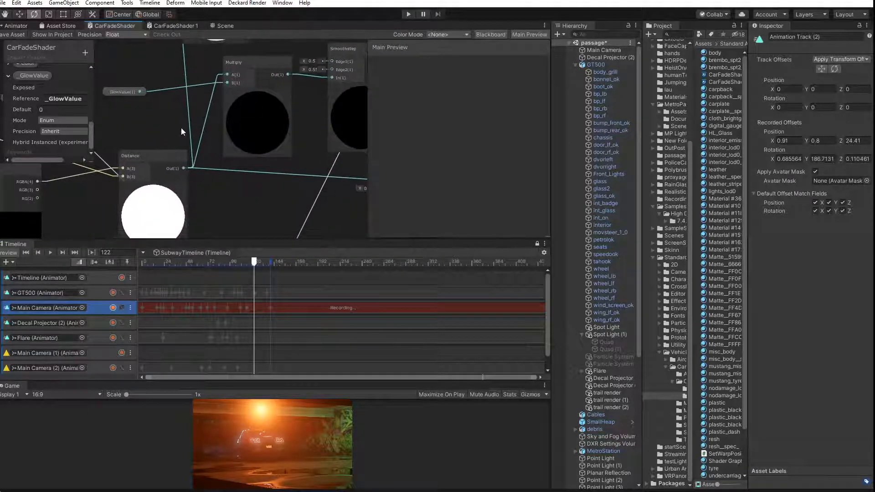
pyautogui.moveTo(181, 128); pyautogui.dragTo(19, 112, button='middle')
pyautogui.moveTo(204, 176); pyautogui.dragTo(170, 202, button='middle')
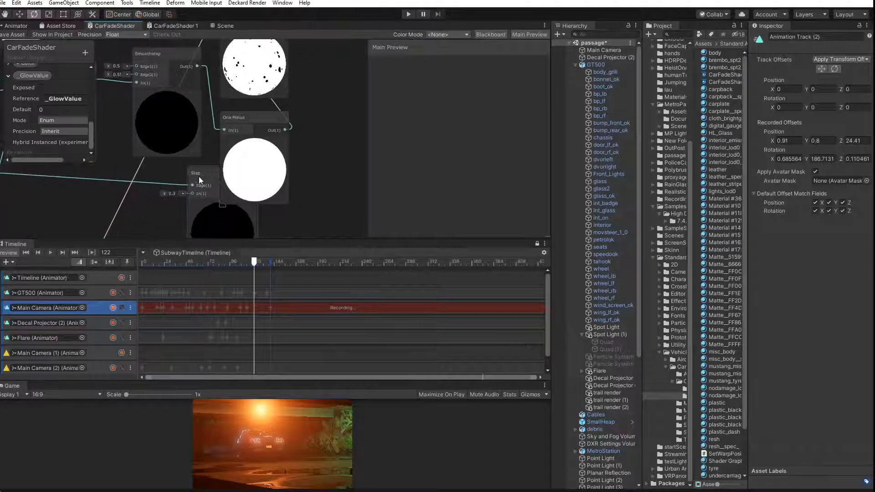
pyautogui.moveTo(199, 176); pyautogui.dragTo(167, 193)
pyautogui.moveTo(171, 189); pyautogui.dragTo(231, 137, button='middle')
pyautogui.moveTo(244, 182); pyautogui.dragTo(267, 157)
# Set input B of CarFadeShader's Multiply node above _GlowValue to 0.05, save the graph, and preview the car at frame 112
pyautogui.moveTo(197, 52); pyautogui.dragTo(192, 173, button='middle')
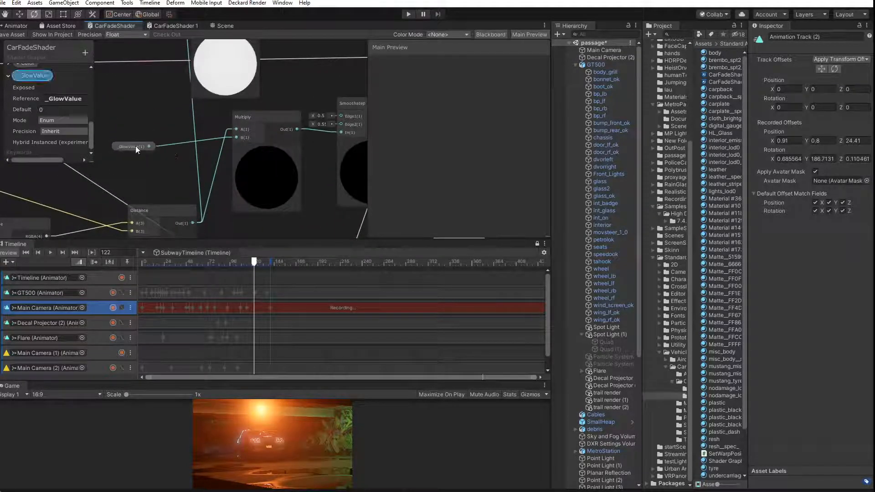
pyautogui.moveTo(295, 158); pyautogui.dragTo(189, 44, button='middle')
pyautogui.scroll(-1, 217, 155)
pyautogui.moveTo(217, 154); pyautogui.dragTo(335, 118, button='middle')
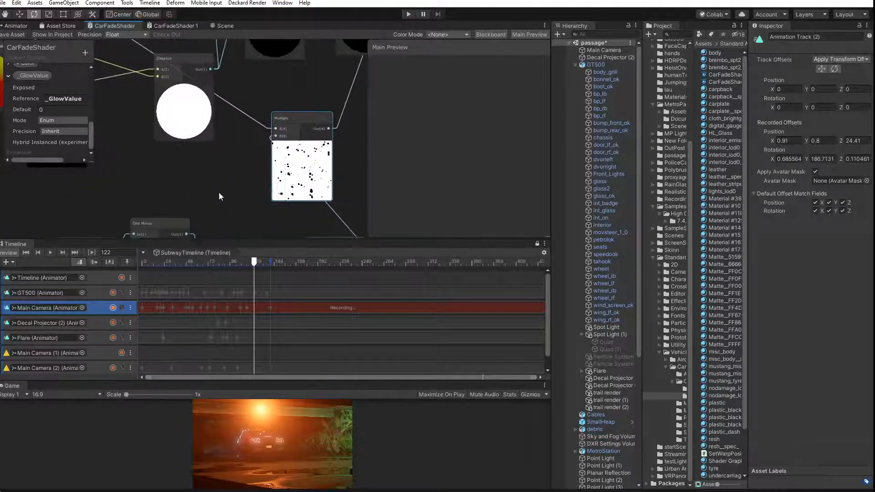
pyautogui.moveTo(218, 193); pyautogui.dragTo(276, 275, button='middle')
pyautogui.moveTo(162, 133); pyautogui.dragTo(331, 262, button='middle')
pyautogui.moveTo(255, 183); pyautogui.dragTo(119, 219, button='middle')
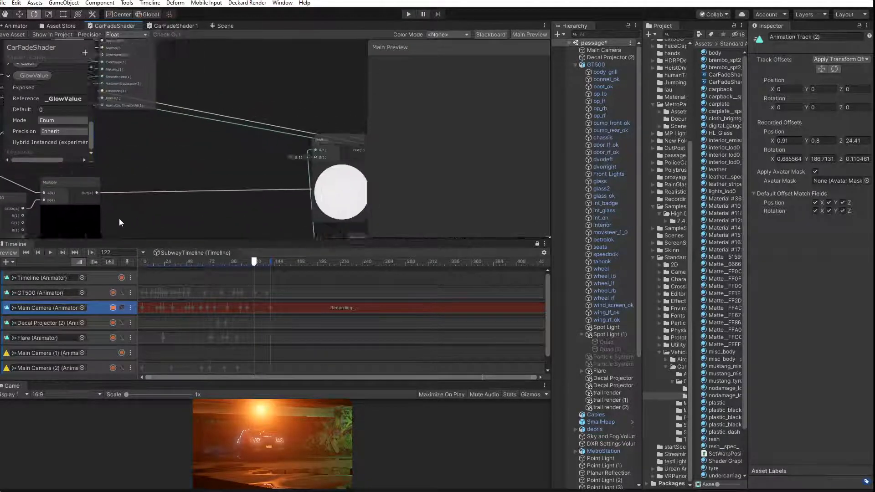
pyautogui.moveTo(251, 167); pyautogui.dragTo(82, 171, button='middle')
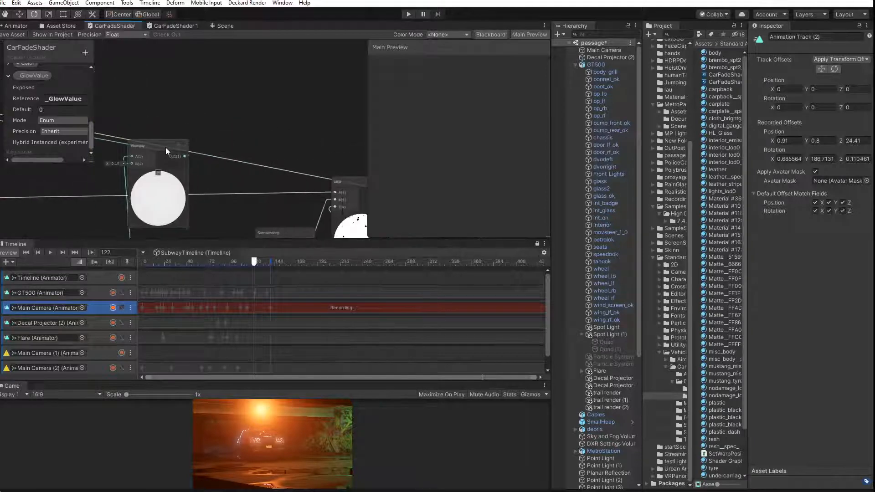
pyautogui.moveTo(165, 147); pyautogui.dragTo(179, 158)
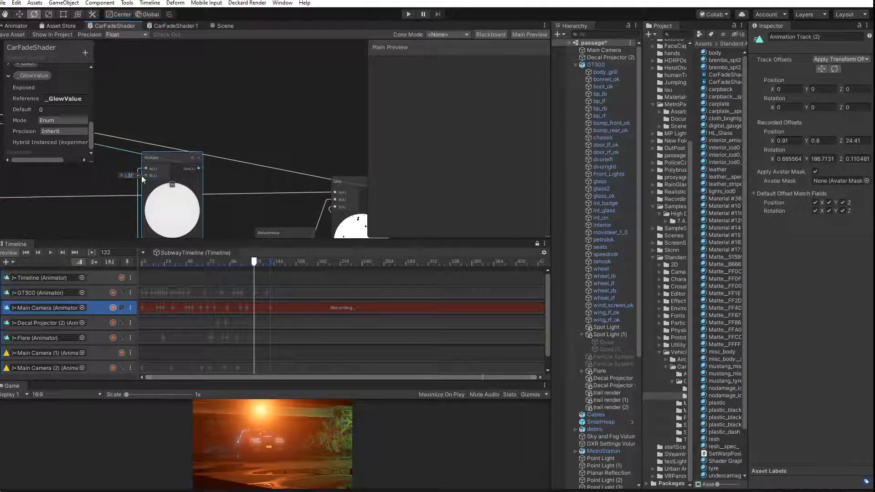
pyautogui.write('0.5')
pyautogui.press('Return')
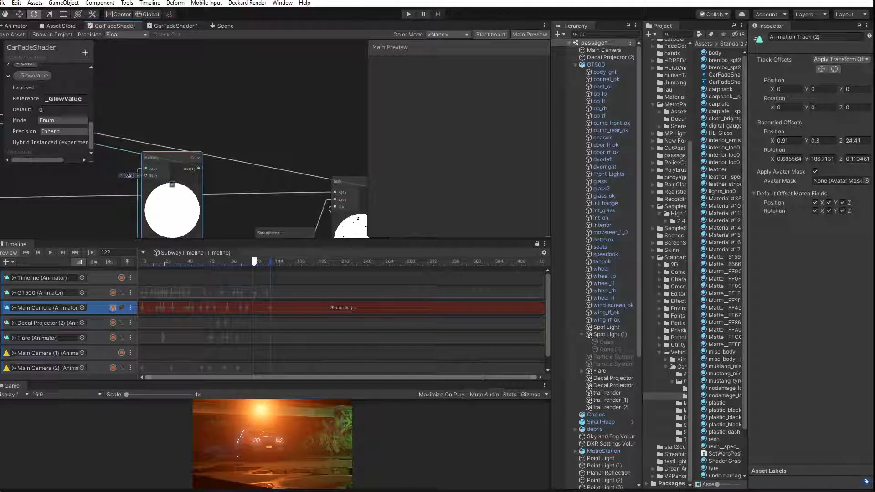
pyautogui.write('0.05')
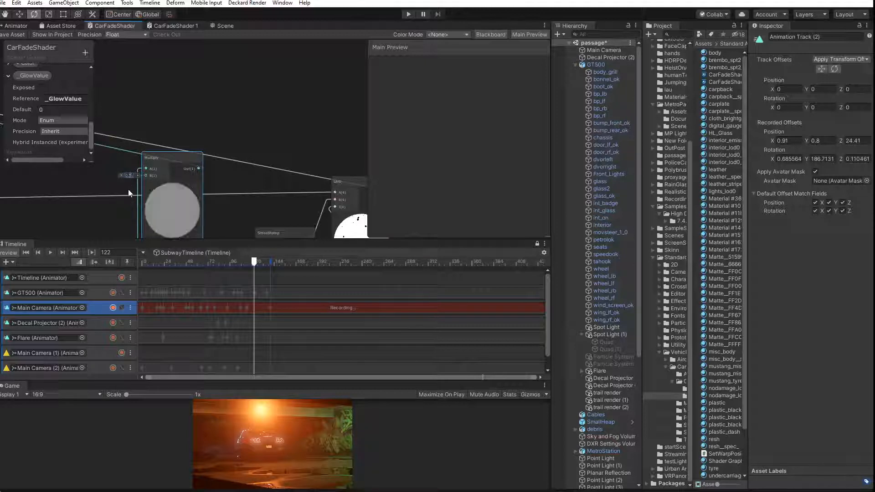
pyautogui.press('Return')
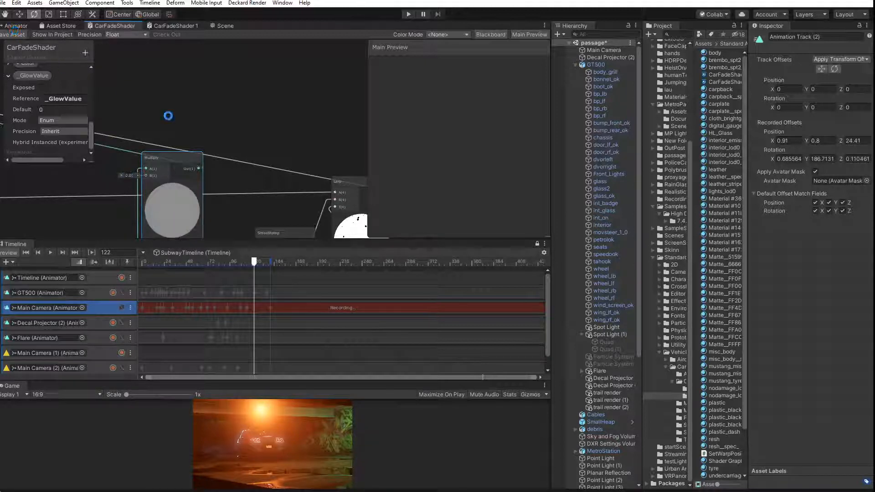
pyautogui.moveTo(254, 263); pyautogui.dragTo(244, 264)
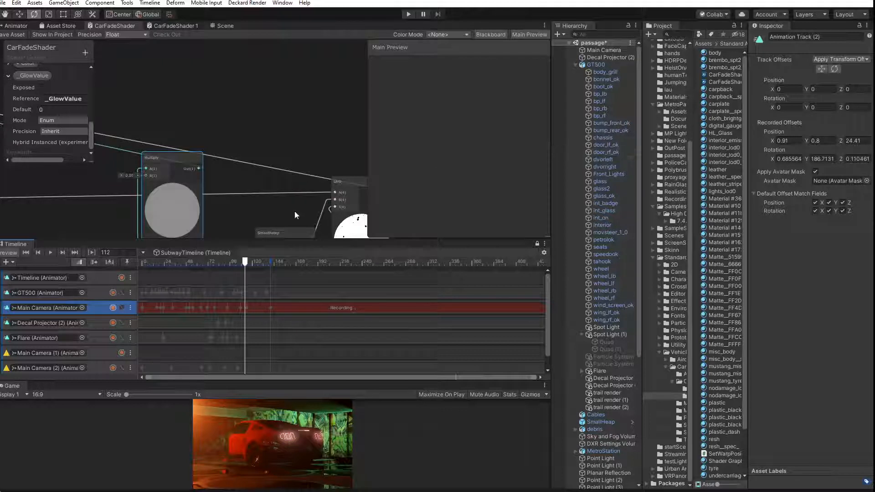
# Select WarpPosition in the scene hierarchy and set its Set Warp Position script's Glow to 0.055
pyautogui.scroll(-6, 619, 321)
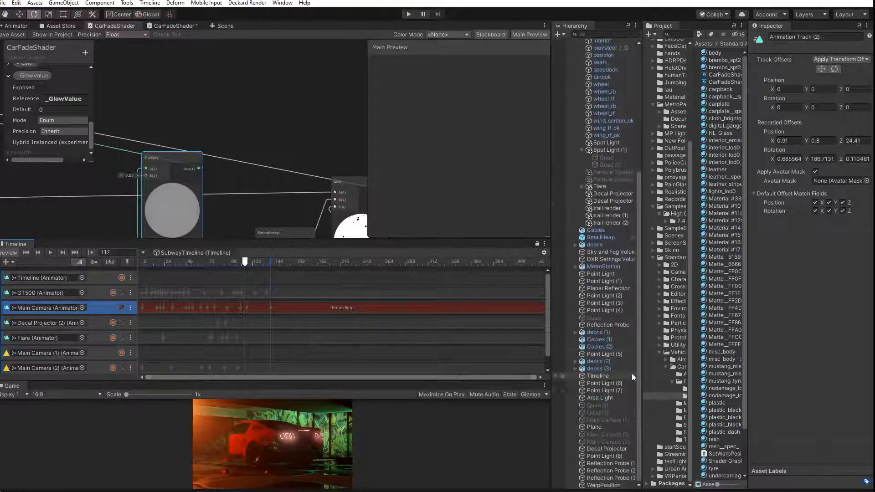
pyautogui.click(606, 486)
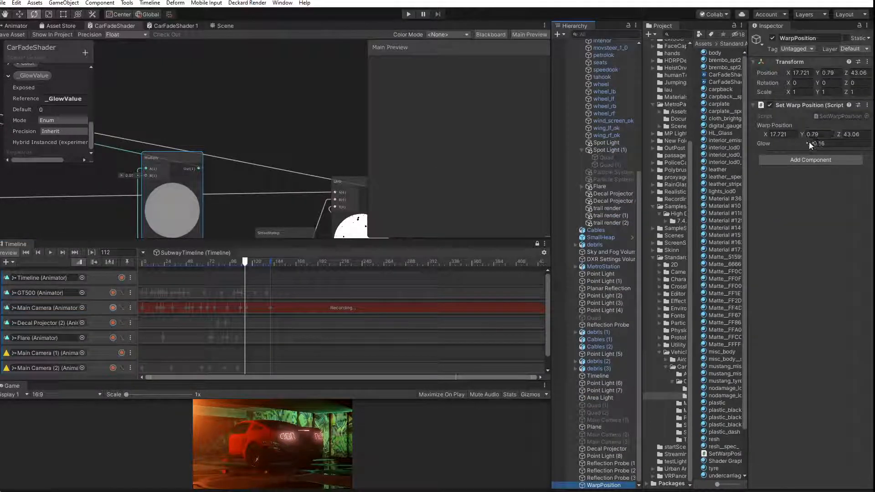
pyautogui.moveTo(808, 142)
pyautogui.mouseDown()
pyautogui.moveTo(874, 145)
pyautogui.moveTo(755, 137)
pyautogui.moveTo(811, 143)
pyautogui.mouseUp()
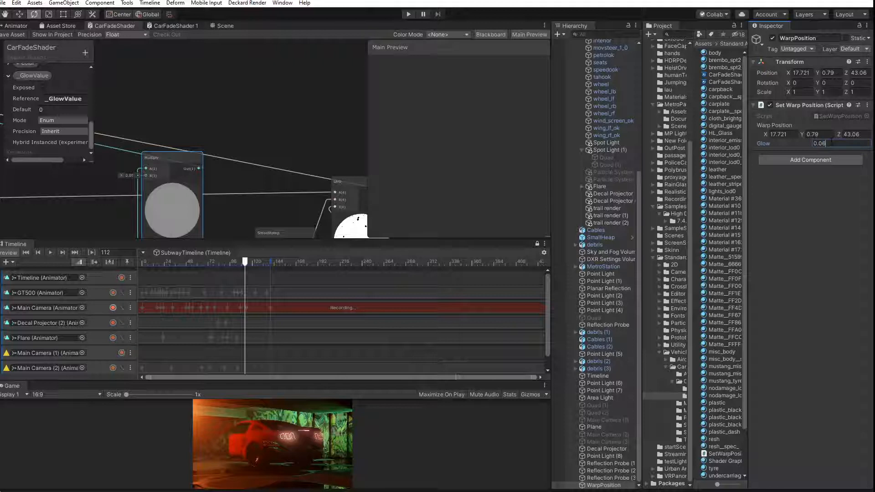
pyautogui.press('BackSpace')
pyautogui.write('5')
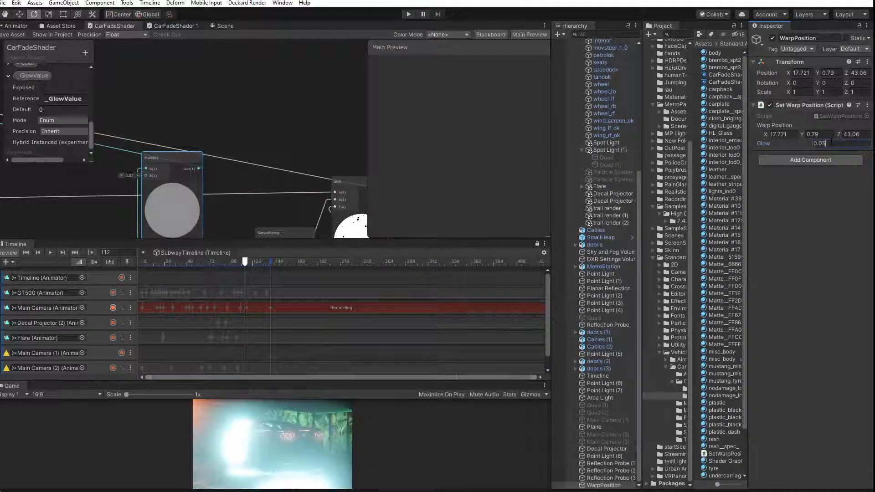
pyautogui.write('5')
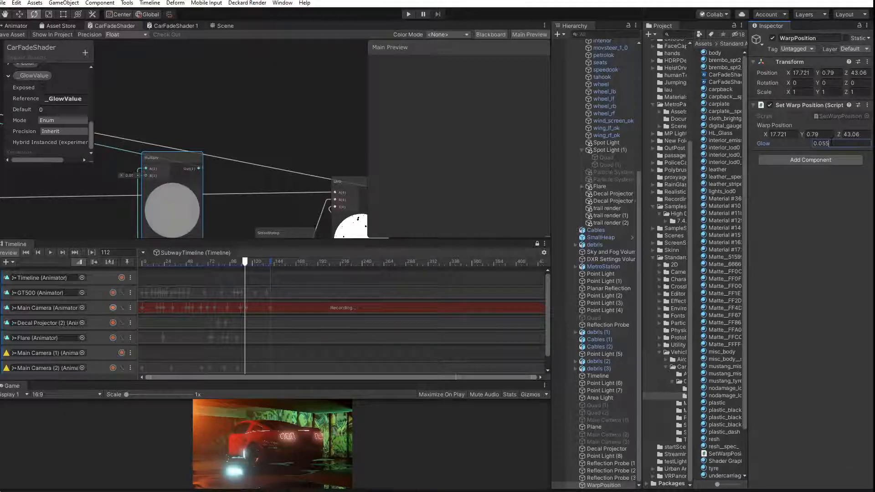
# Fine-tune WarpPosition's Glow by trying 0.056 and 0.053, and settle on 0.054
pyautogui.press('BackSpace')
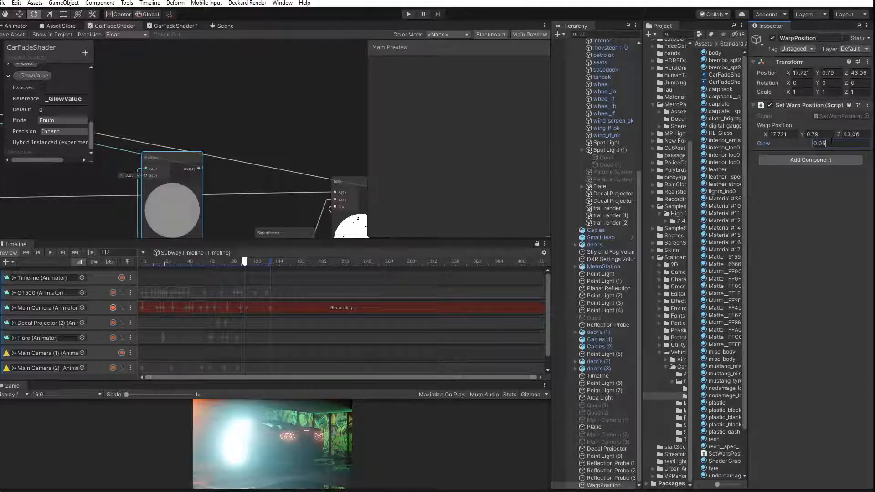
pyautogui.write('7')
pyautogui.press('BackSpace')
pyautogui.write('6')
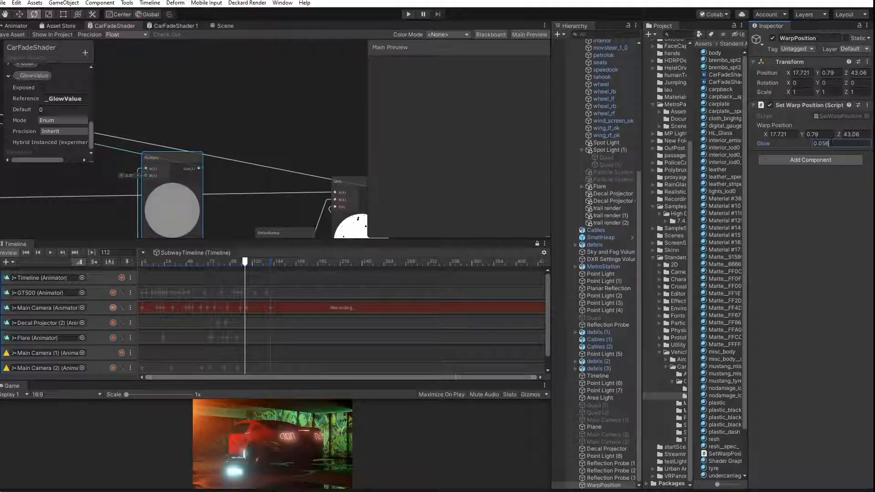
pyautogui.press('BackSpace')
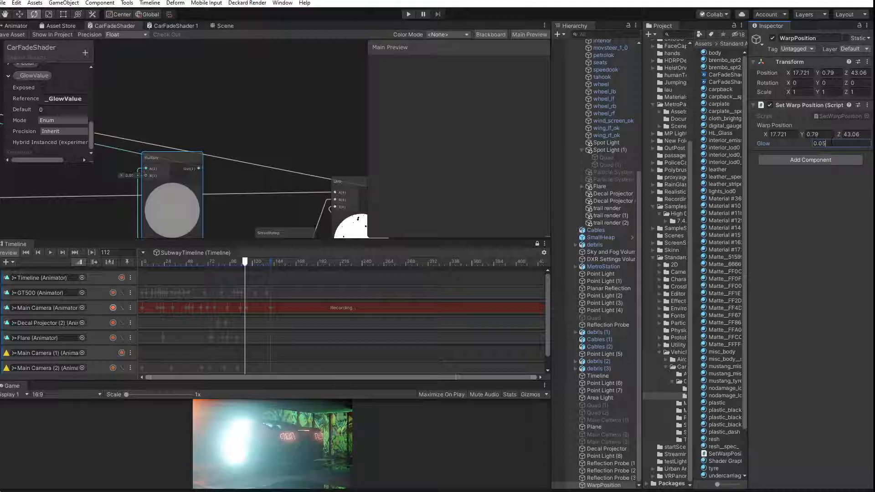
pyautogui.write('5')
pyautogui.press('BackSpace')
pyautogui.write('3')
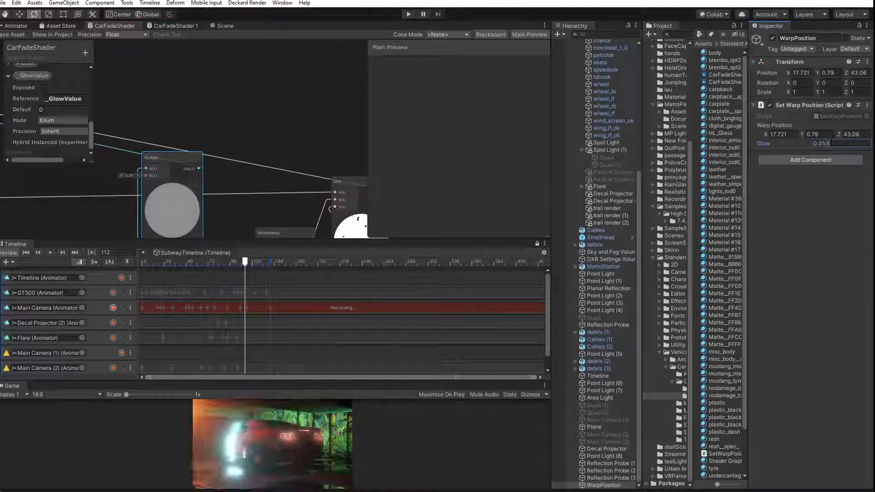
pyautogui.press('BackSpace')
pyautogui.write('4')
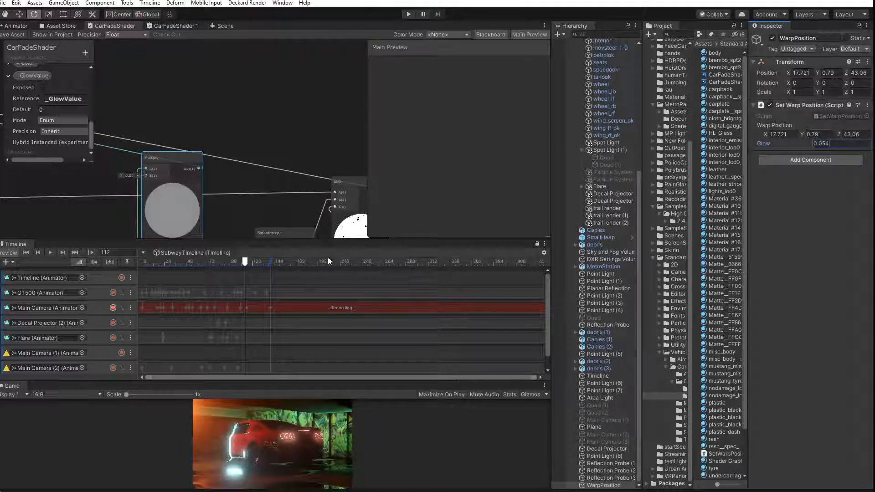
# With the timeline at frame 123, move WarpPosition along the X axis in the Scene view to X 24.1
pyautogui.moveTo(246, 263); pyautogui.dragTo(260, 278)
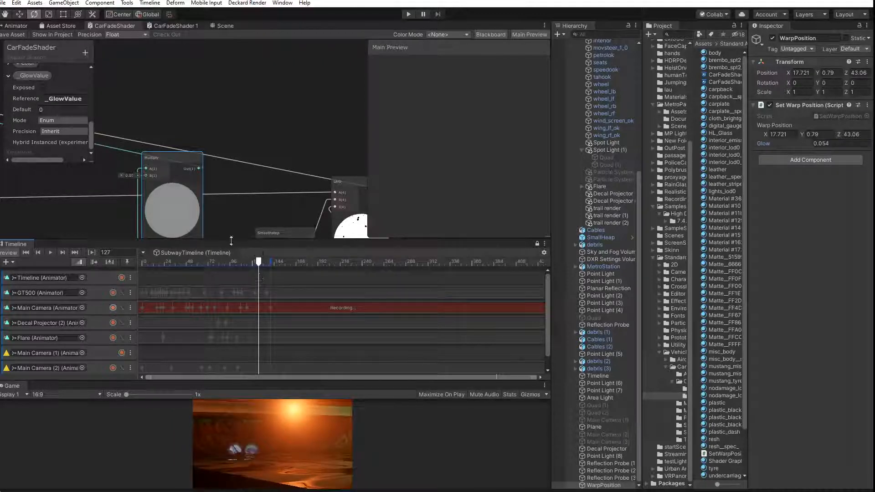
pyautogui.click(61, 26)
pyautogui.click(15, 26)
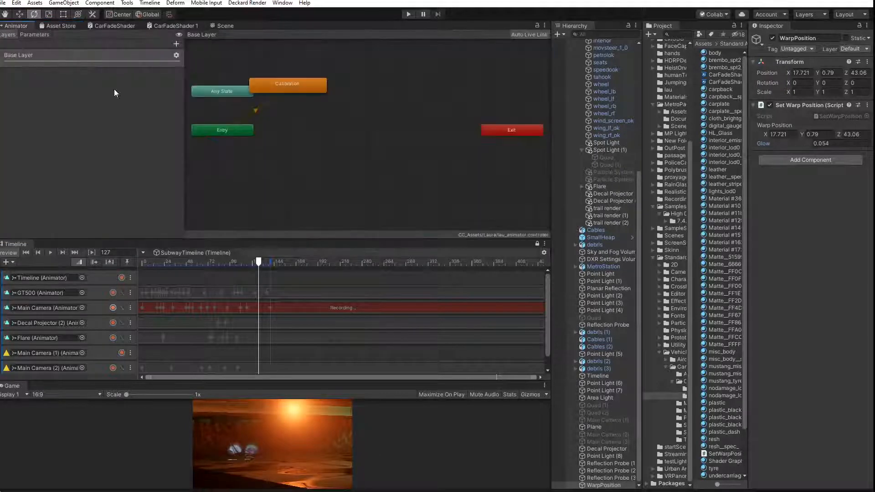
pyautogui.click(222, 27)
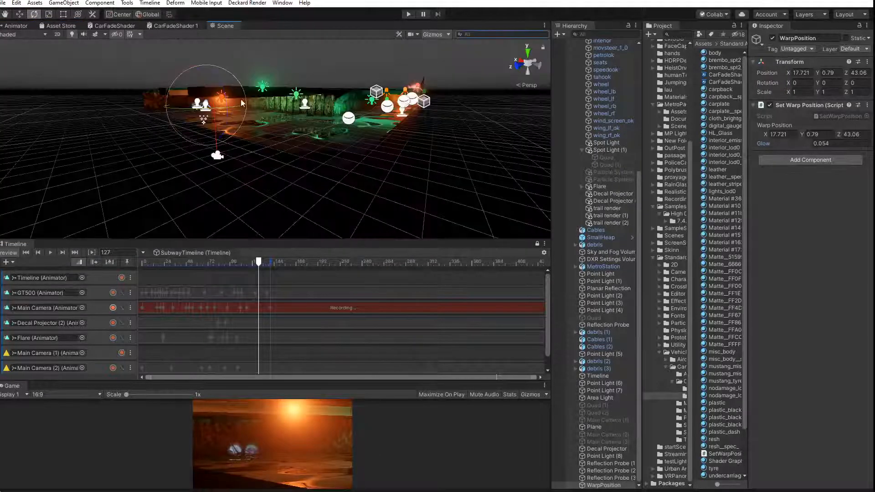
pyautogui.scroll(8, 199, 136)
pyautogui.moveTo(199, 152); pyautogui.dragTo(275, 129, button='middle')
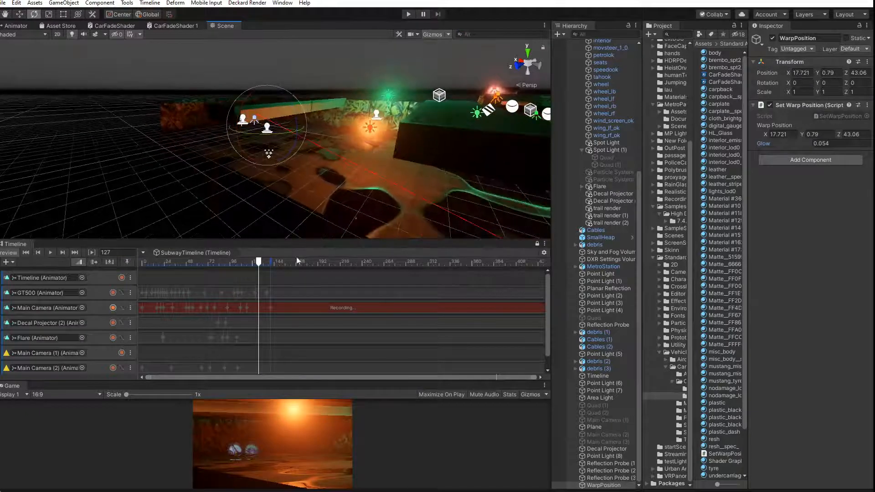
pyautogui.moveTo(255, 268); pyautogui.dragTo(255, 266)
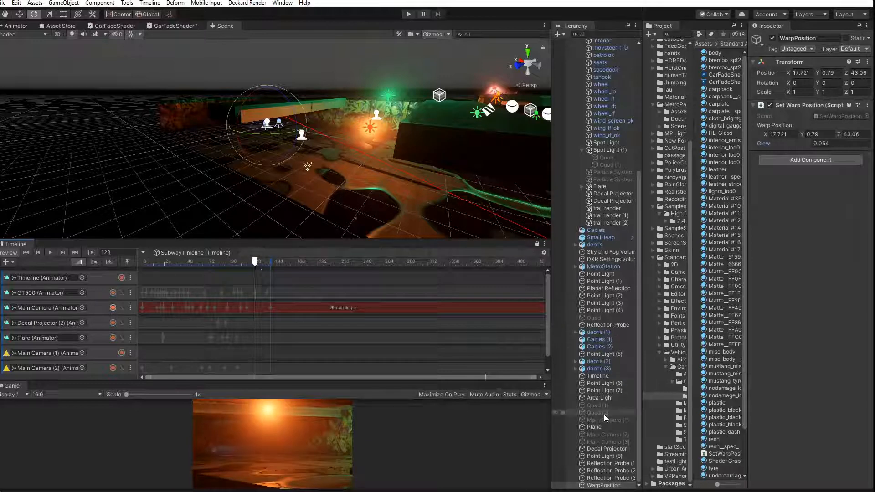
pyautogui.click(604, 485)
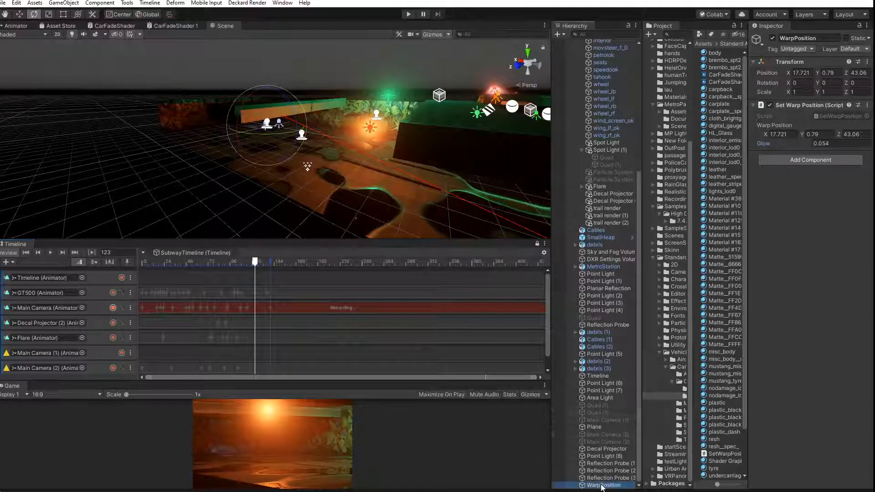
pyautogui.click(19, 15)
pyautogui.moveTo(276, 133); pyautogui.dragTo(193, 111)
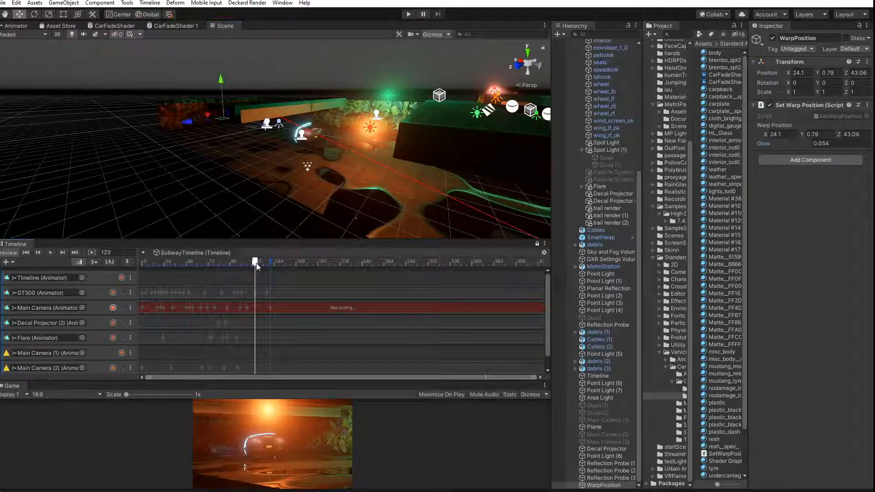
# Scrub the timeline around the warp, rewind it to frame 0, and enlarge the Game view
pyautogui.moveTo(255, 262); pyautogui.dragTo(249, 266)
pyautogui.moveTo(256, 264); pyautogui.dragTo(101, 267)
pyautogui.moveTo(158, 382); pyautogui.dragTo(59, 194)
# Play SubwayTimeline from frame 0 several times to review the warp, and check the car at frame 115
pyautogui.click(54, 163)
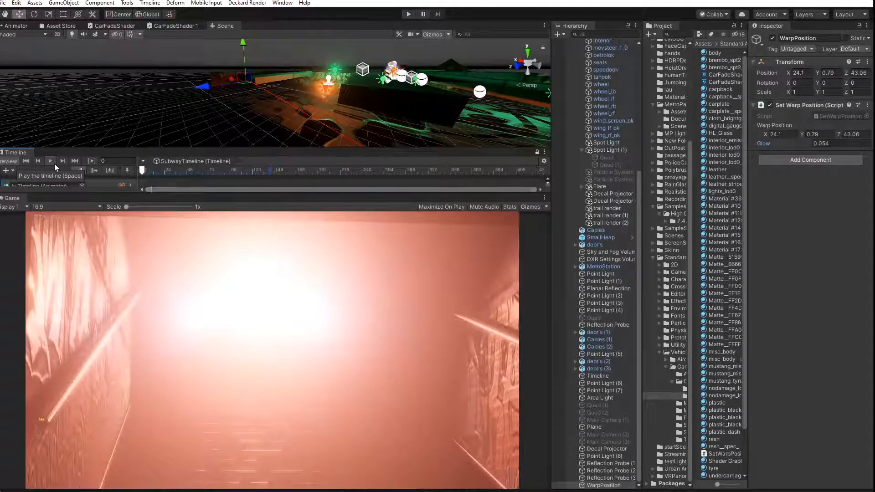
pyautogui.click(50, 161)
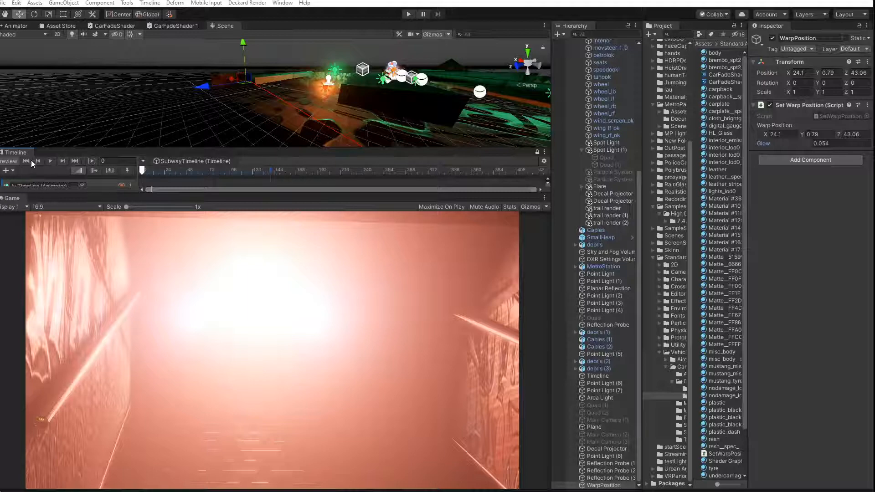
pyautogui.click(49, 160)
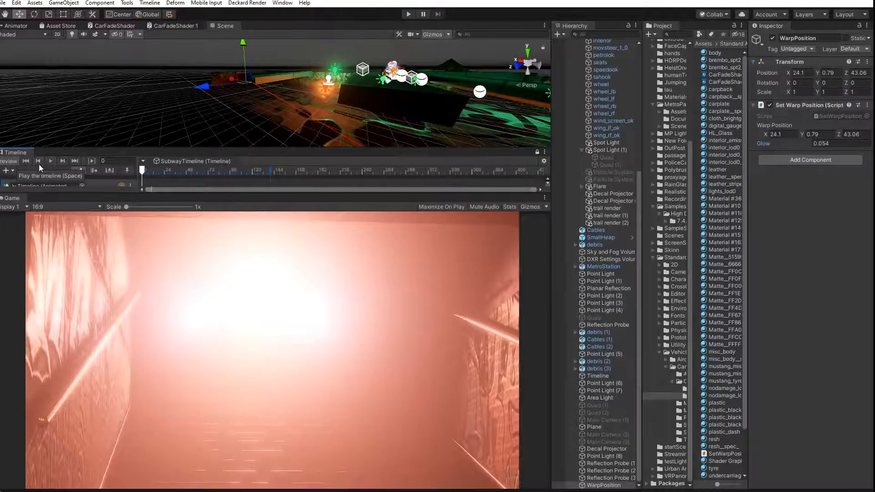
pyautogui.click(49, 161)
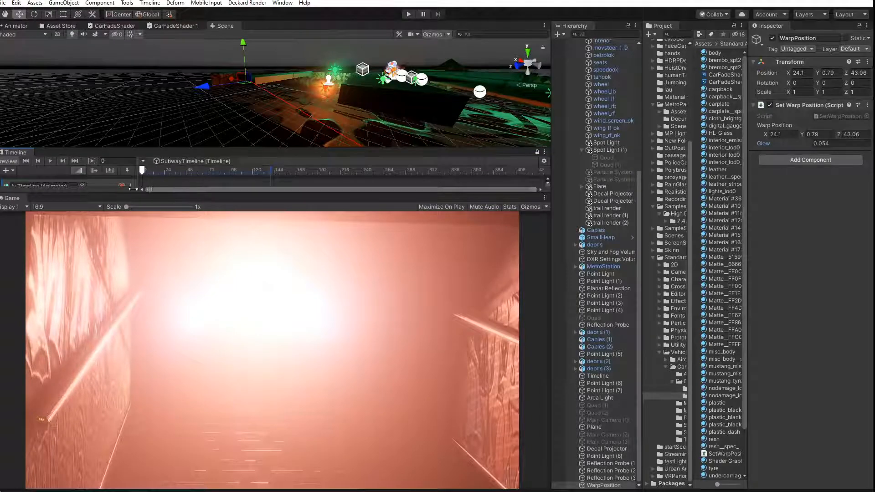
pyautogui.click(51, 160)
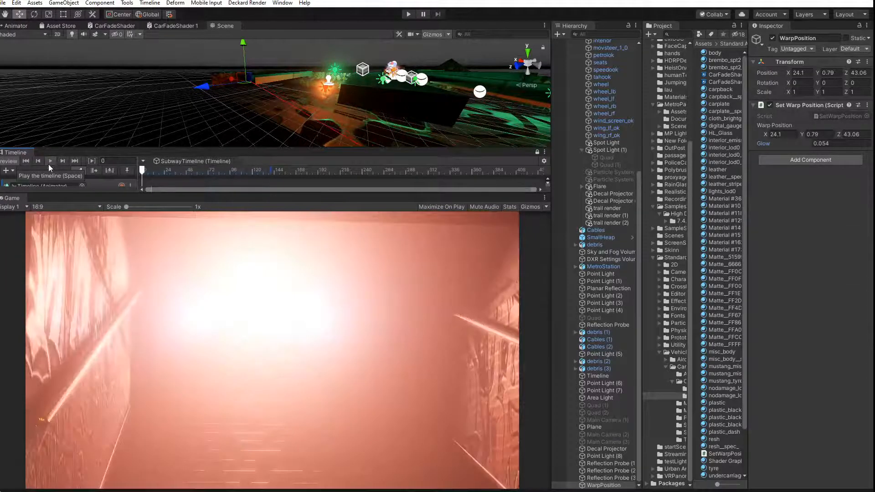
pyautogui.click(50, 161)
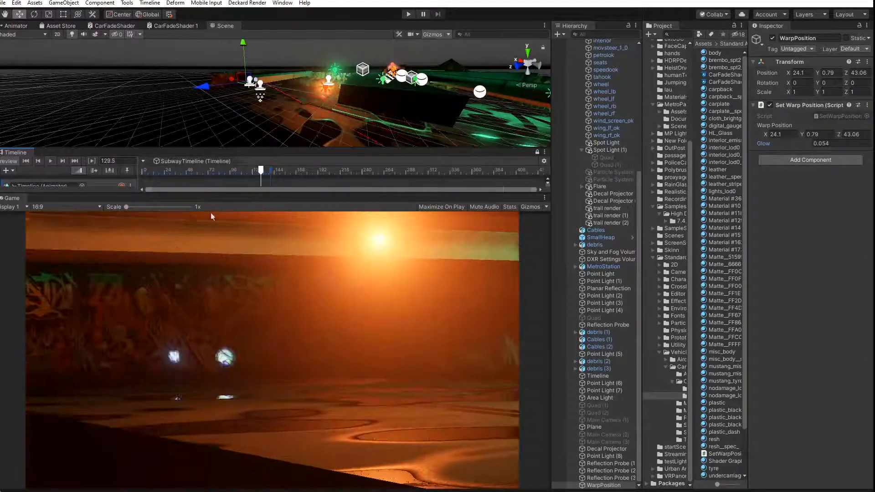
pyautogui.moveTo(248, 172)
pyautogui.mouseDown()
pyautogui.moveTo(239, 170)
pyautogui.moveTo(247, 170)
pyautogui.mouseUp()
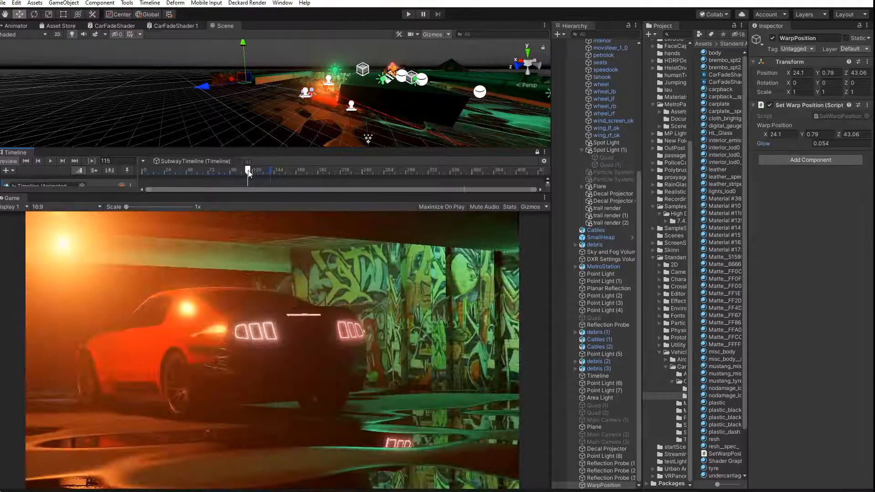
# Search the project assets for "metro" and open the MetroSections folder inside MetroPack's Assets folder
pyautogui.scroll(6, 687, 160)
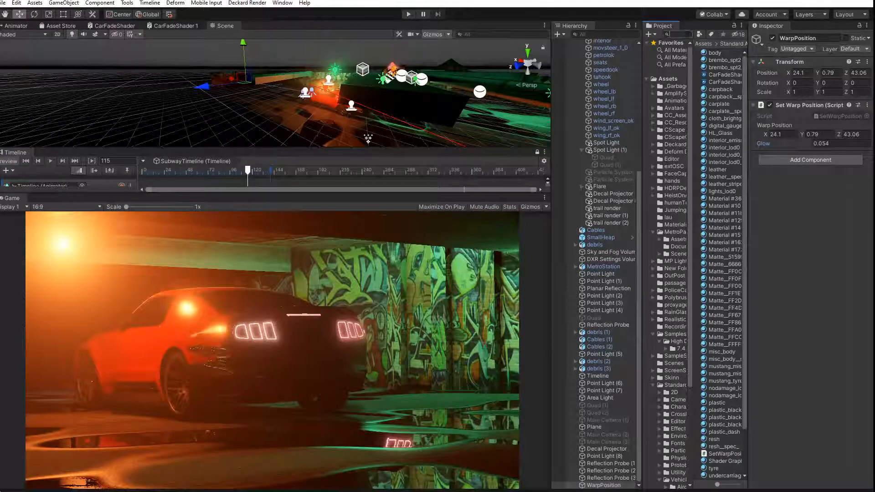
pyautogui.write('metro')
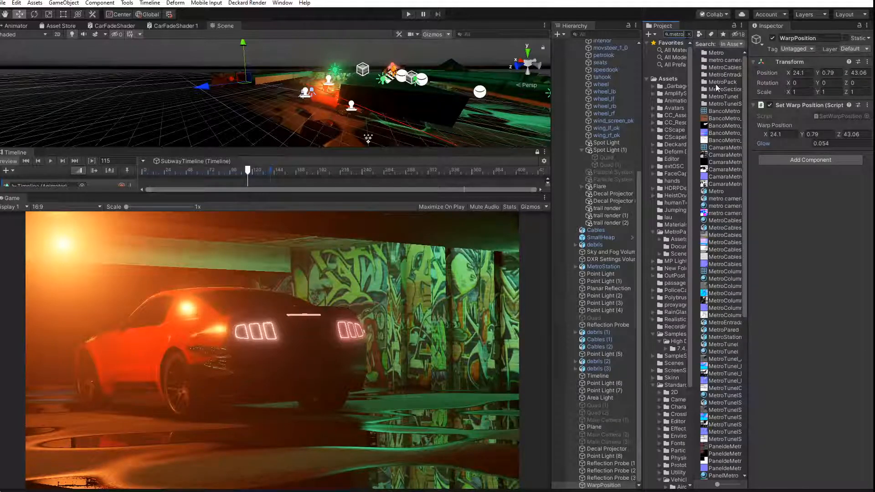
pyautogui.click(719, 83)
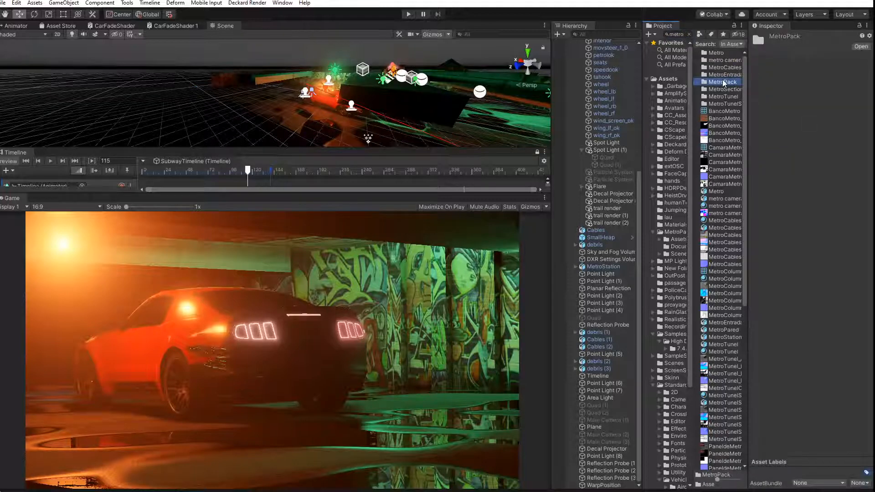
pyautogui.doubleClick(723, 83)
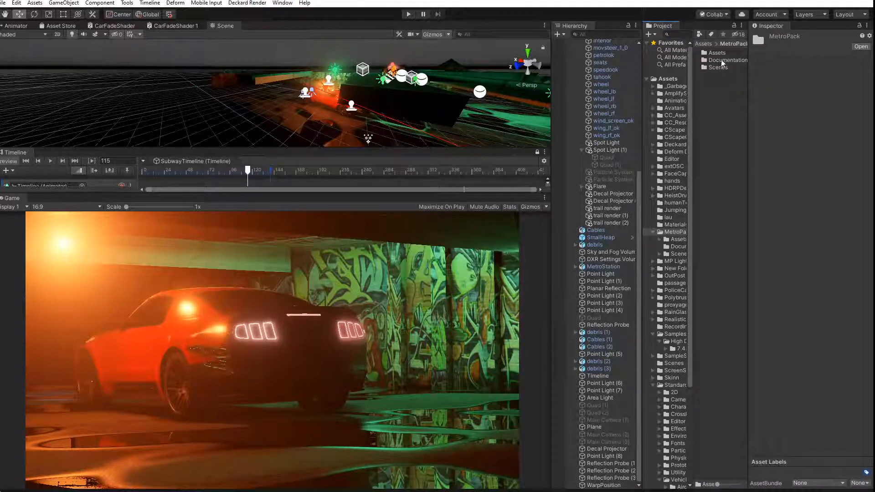
pyautogui.doubleClick(717, 54)
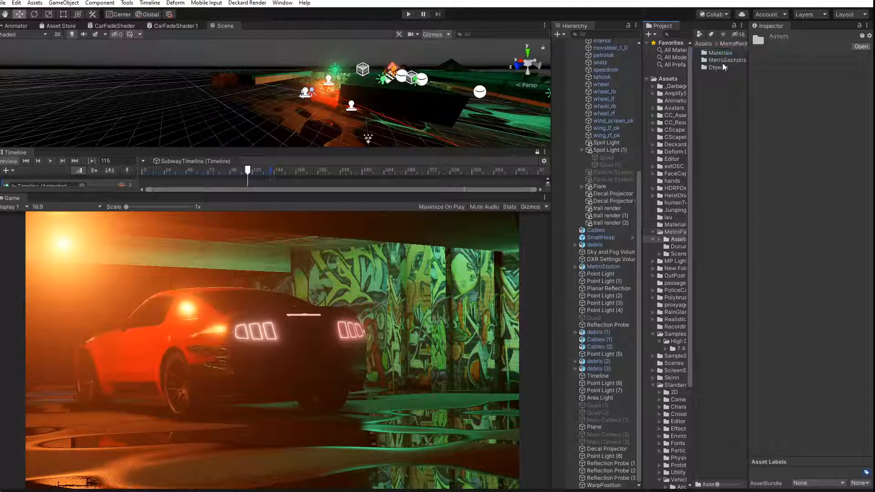
pyautogui.doubleClick(722, 61)
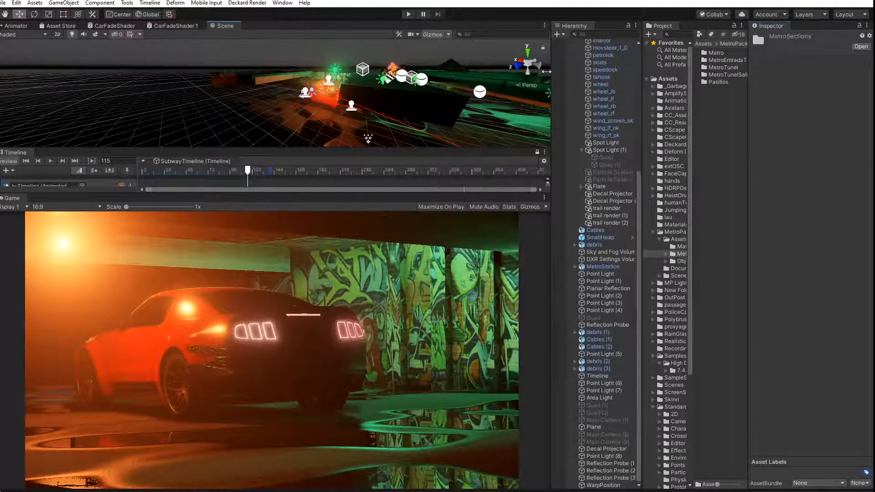
# Widen the project's asset list, look through MetroPack's Materials folder, and open the Metro folder in MetroSections
pyautogui.moveTo(551, 75); pyautogui.dragTo(482, 76)
pyautogui.moveTo(641, 110); pyautogui.dragTo(588, 109)
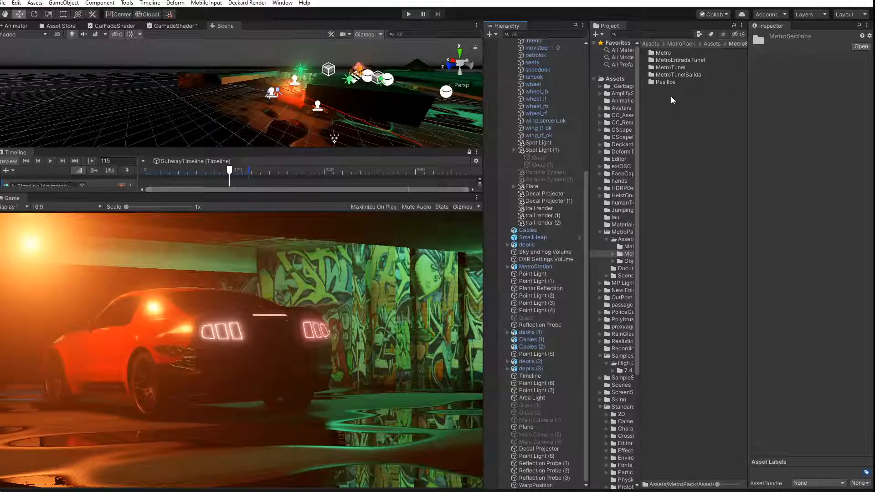
pyautogui.click(617, 233)
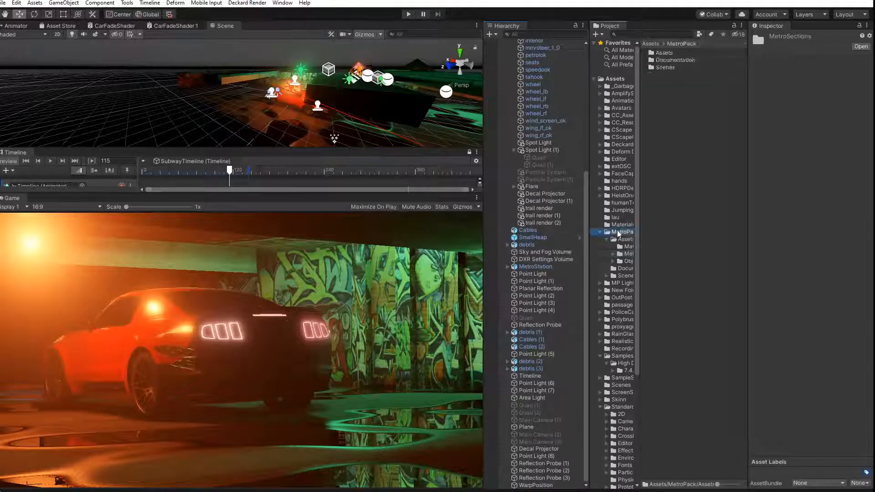
pyautogui.click(626, 247)
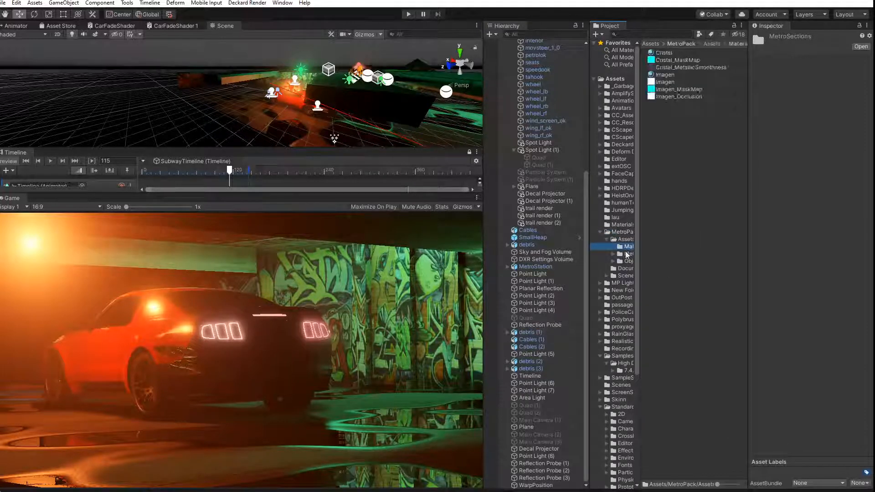
pyautogui.click(628, 254)
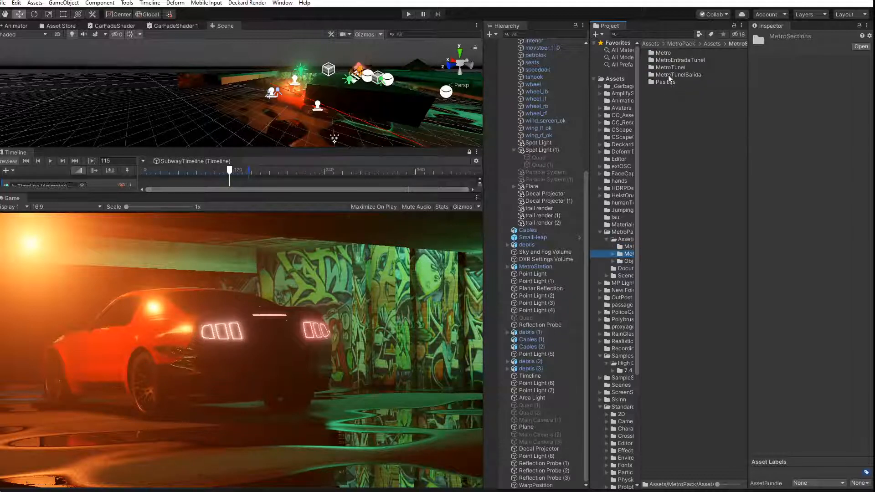
pyautogui.doubleClick(661, 53)
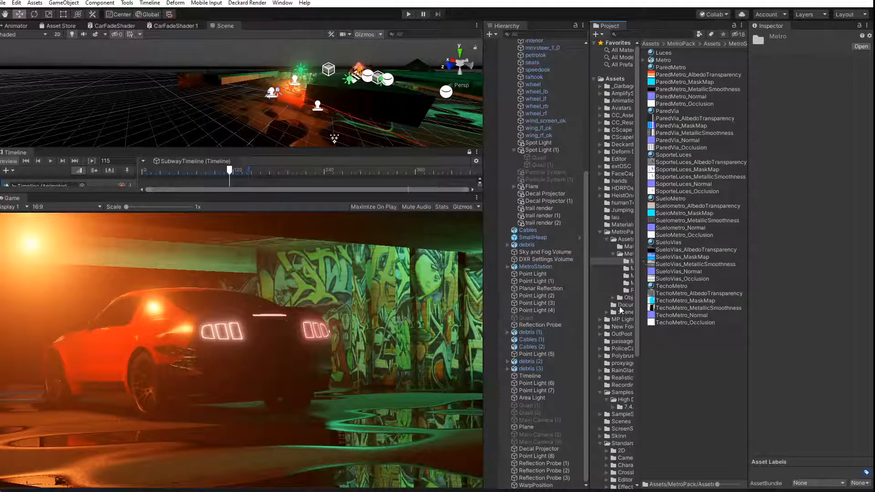
# Browse MetroPack's Objects folder into Electrics and its Vending machines folder, and select the Vending machines model
pyautogui.click(627, 297)
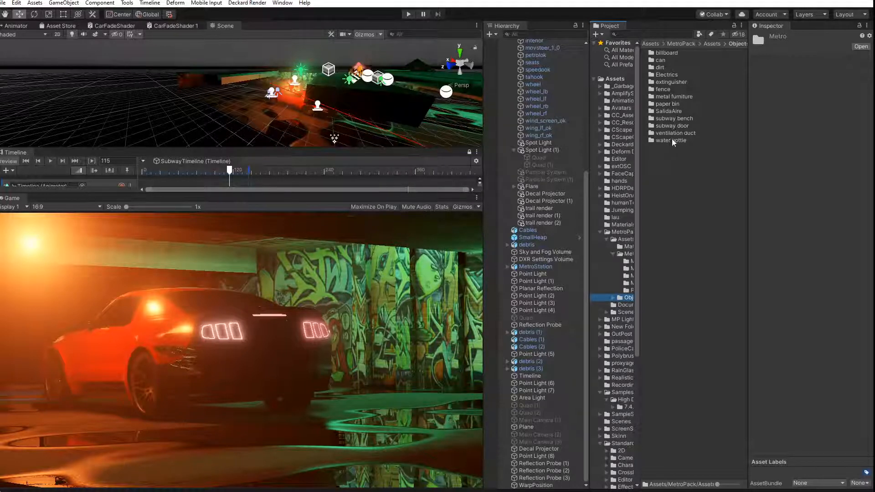
pyautogui.doubleClick(667, 74)
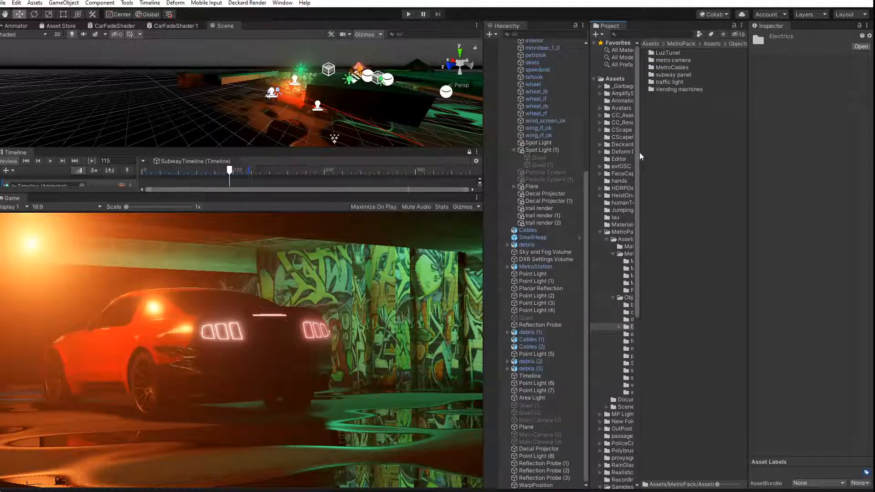
pyautogui.moveTo(640, 157); pyautogui.dragTo(649, 154)
pyautogui.doubleClick(679, 91)
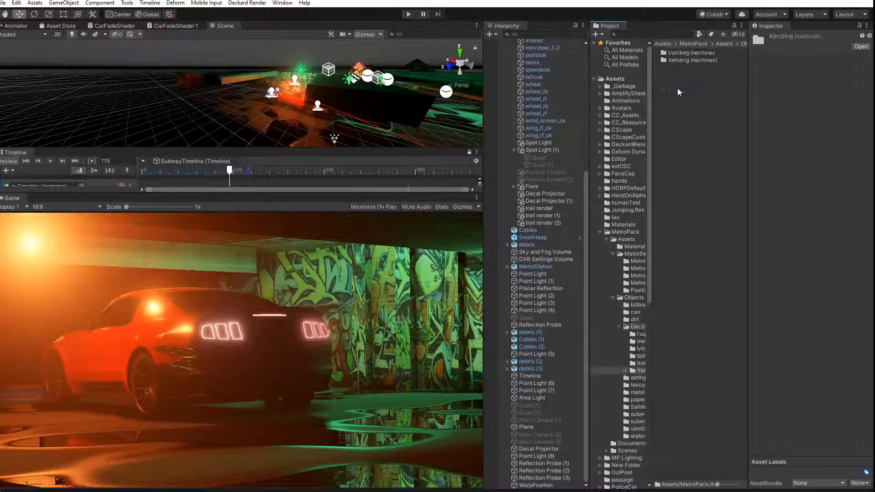
pyautogui.click(685, 53)
pyautogui.doubleClick(685, 53)
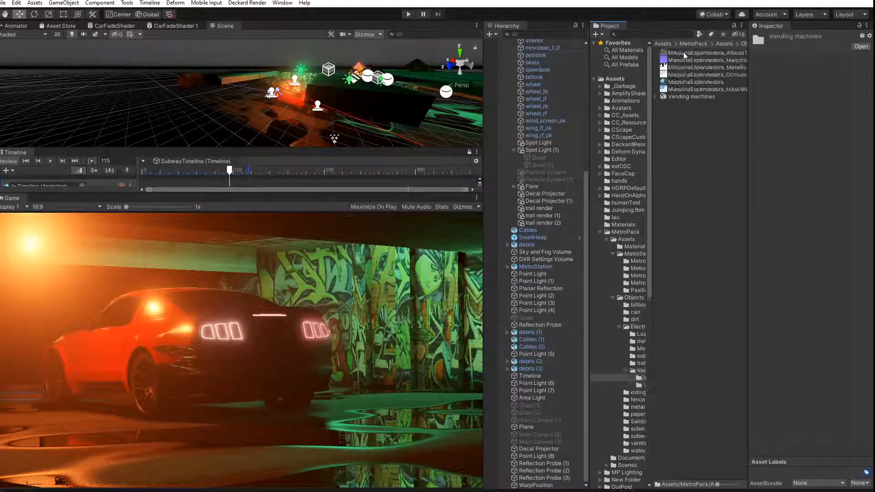
pyautogui.click(690, 97)
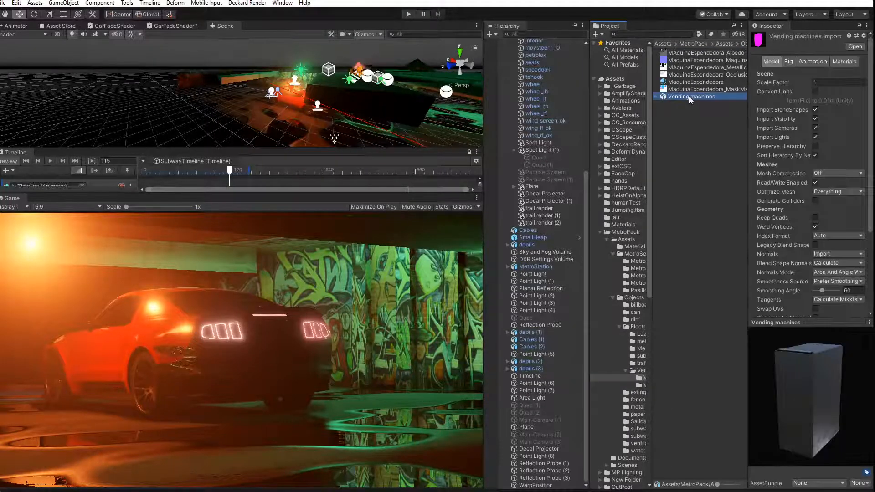
# Add the Vending machines model to the scene, turn it about -180° in Y, and place it by the graffiti wall at about X 10.71, Z 38.07
pyautogui.moveTo(690, 95); pyautogui.dragTo(505, 153)
pyautogui.click(34, 14)
pyautogui.click(19, 14)
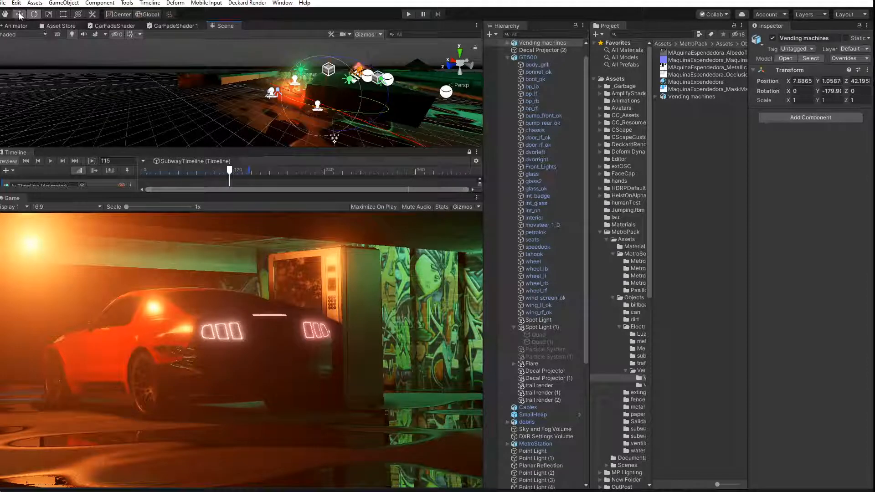
pyautogui.moveTo(320, 107); pyautogui.dragTo(284, 104, button='middle')
pyautogui.moveTo(105, 84); pyautogui.dragTo(199, 83)
pyautogui.moveTo(199, 83); pyautogui.dragTo(258, 104, button='middle')
pyautogui.scroll(3, 247, 81)
pyautogui.scroll(-4, 257, 104)
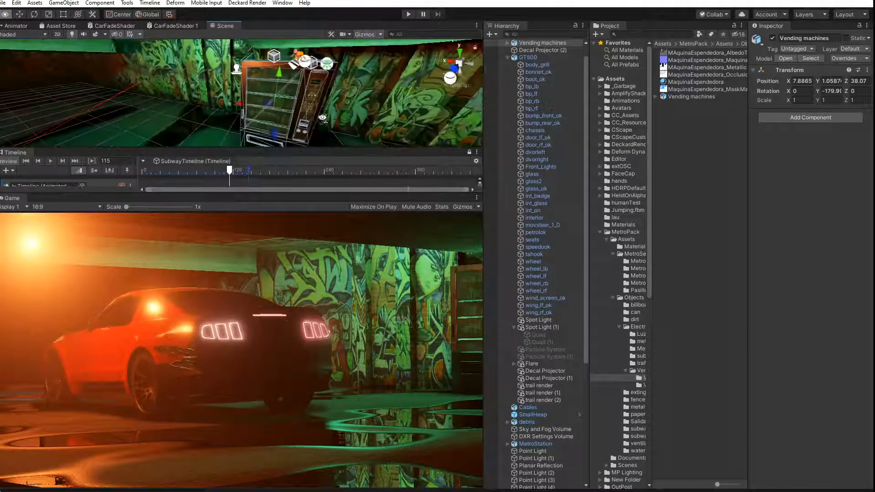
pyautogui.keyDown('alt'); pyautogui.moveTo(258, 105); pyautogui.dragTo(117, 92); pyautogui.keyUp('alt')
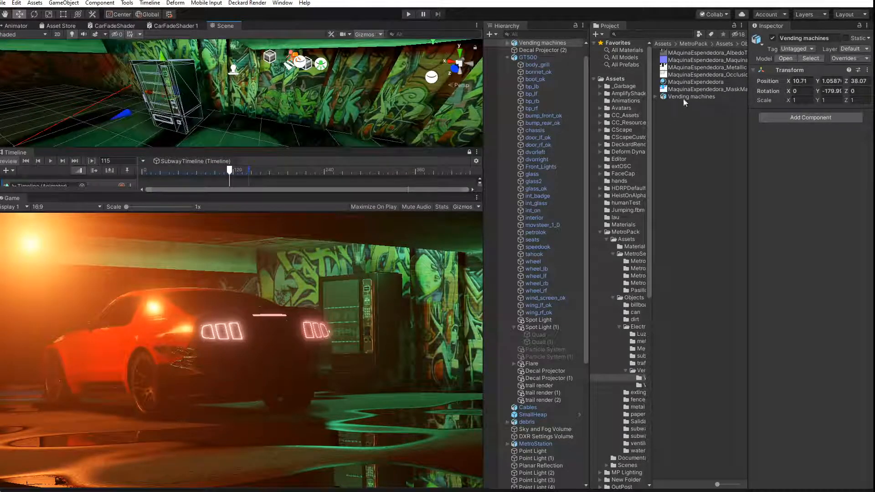
# Add the red Vending machines1 model beside the first machine, rotate it to about 0° in Z, and place it at about X 9.35, Z 37.43
pyautogui.click(640, 385)
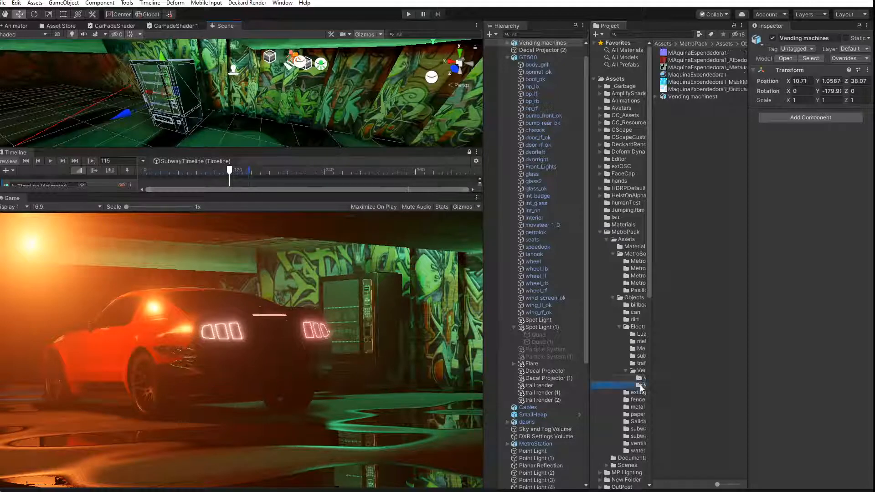
pyautogui.moveTo(697, 98); pyautogui.dragTo(556, 149)
pyautogui.click(33, 15)
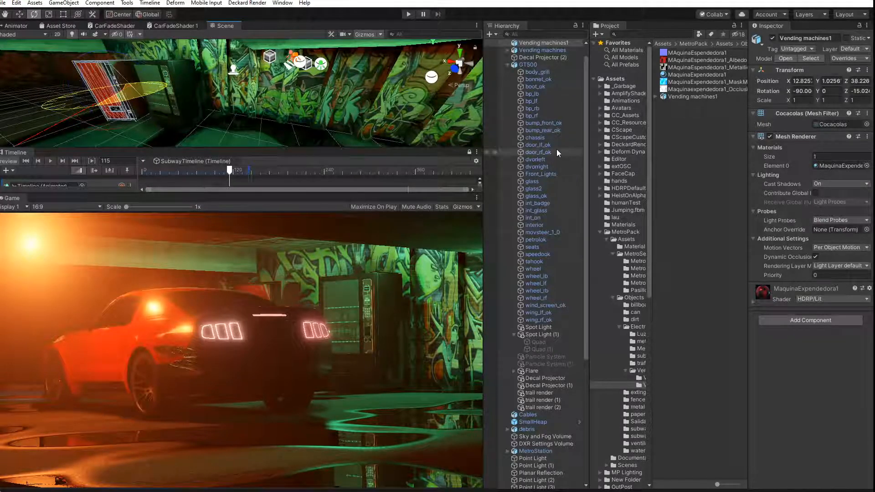
pyautogui.press('w')
pyautogui.moveTo(144, 100); pyautogui.dragTo(170, 100)
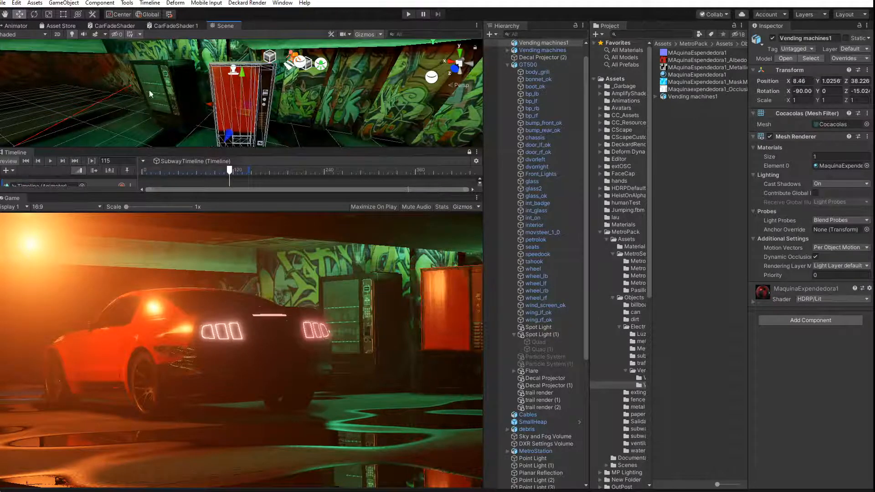
pyautogui.press('e')
pyautogui.moveTo(258, 140); pyautogui.dragTo(224, 99)
pyautogui.press('w')
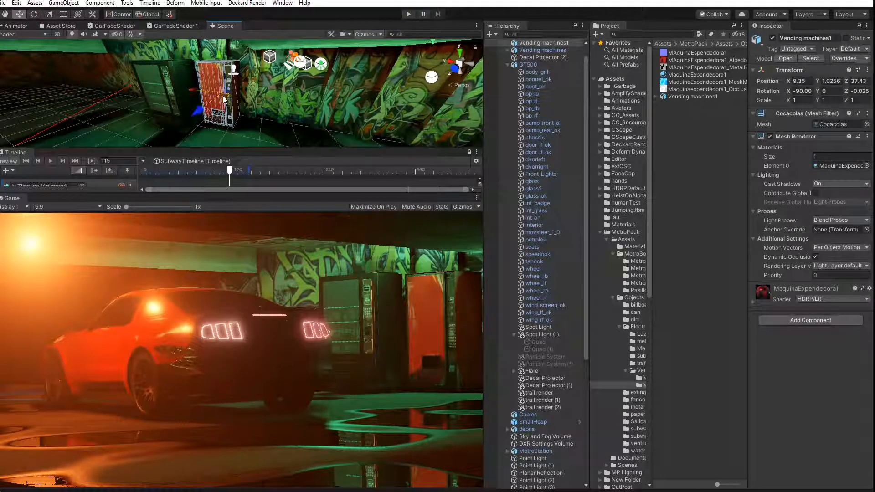
# Move the first vending machine farther along the wall to about X 11.85, Z 37.96
pyautogui.click(165, 98)
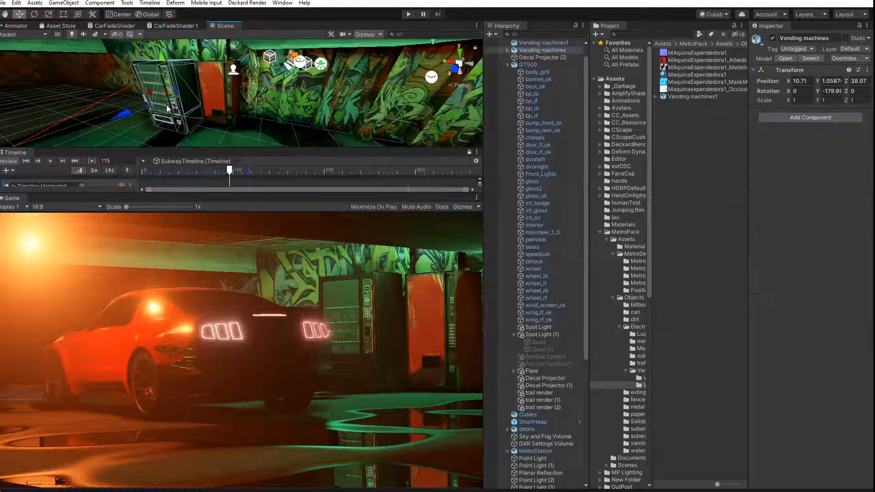
pyautogui.moveTo(154, 96); pyautogui.dragTo(133, 92)
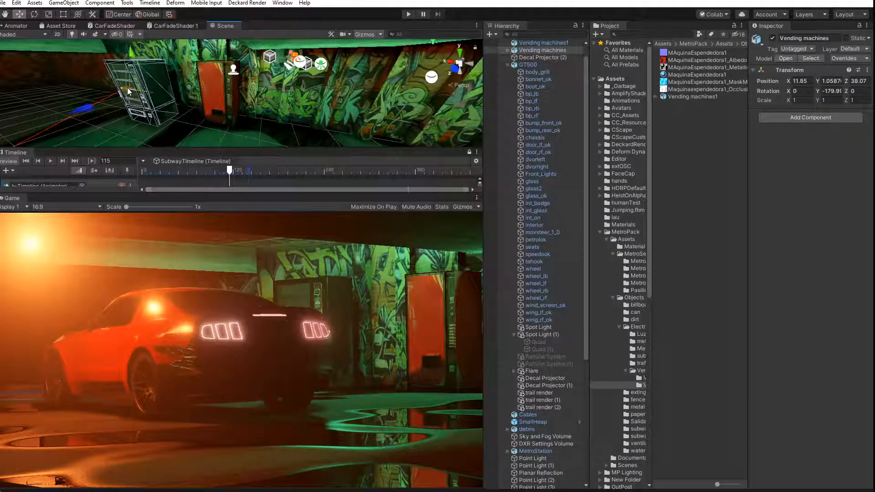
pyautogui.moveTo(92, 108); pyautogui.dragTo(88, 109)
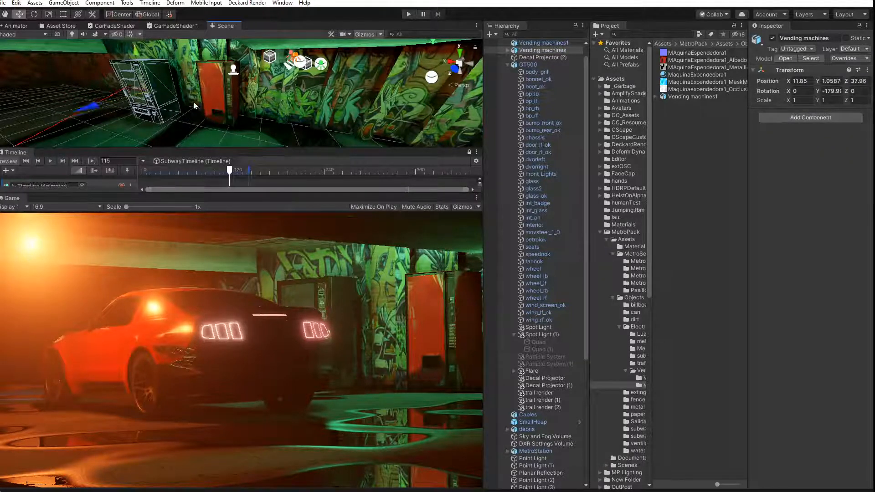
# Move the red vending machine to about X 10.01, Z 37.58, and place a duplicate beyond the first machine at about X 13.56
pyautogui.click(212, 101)
pyautogui.moveTo(198, 114); pyautogui.dragTo(176, 93)
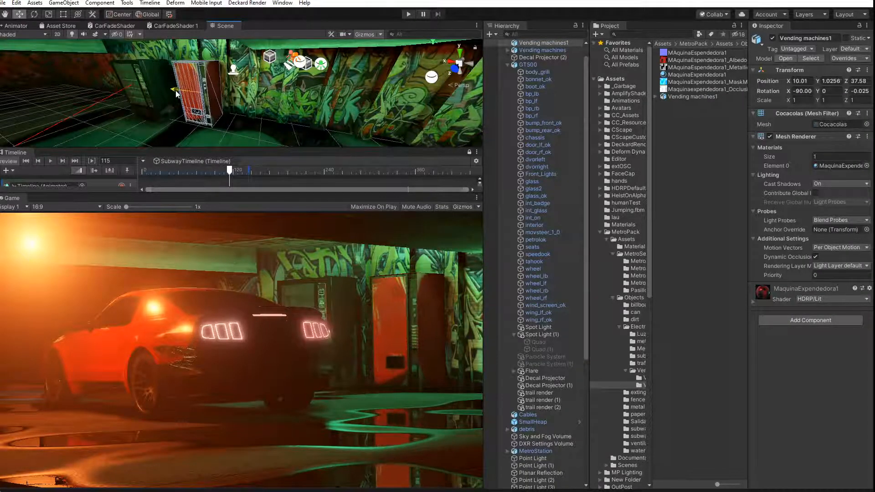
pyautogui.hotkey('ctrl', 'd')
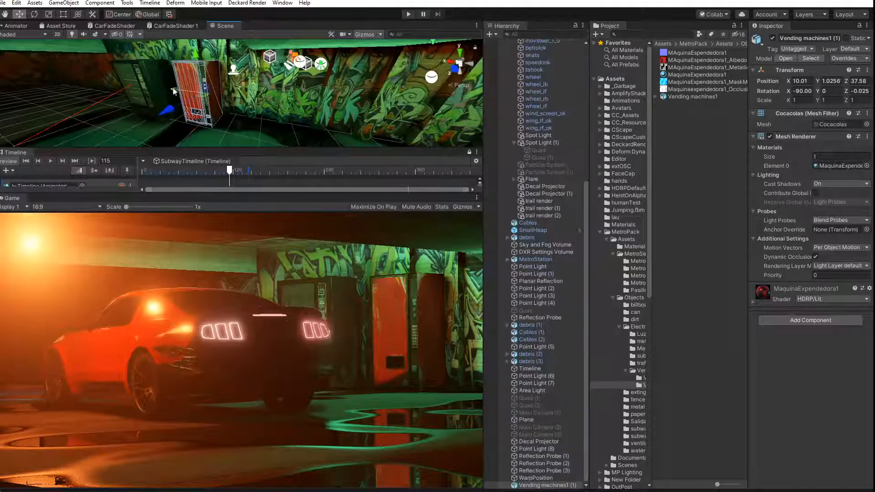
pyautogui.moveTo(171, 92); pyautogui.dragTo(77, 89)
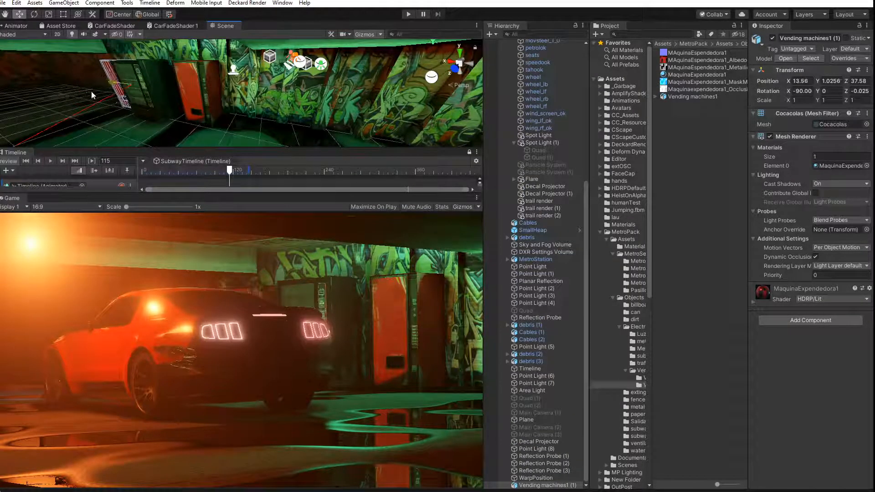
pyautogui.click(674, 137)
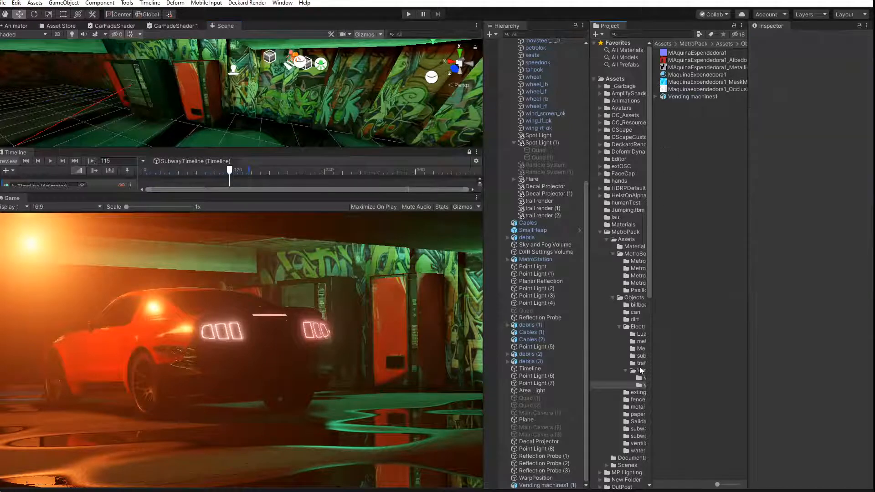
# Add the subway panel model from the Electrics folder to the scene and rotate it to about -180° in Z
pyautogui.click(642, 356)
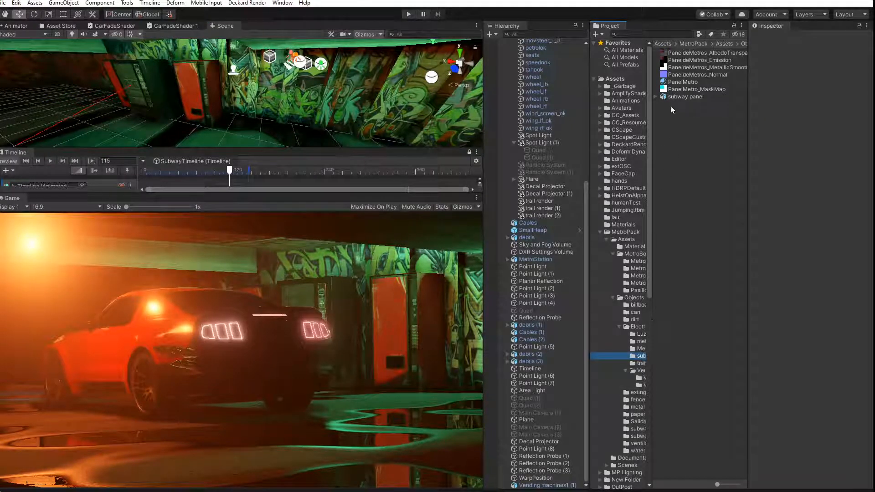
pyautogui.click(685, 97)
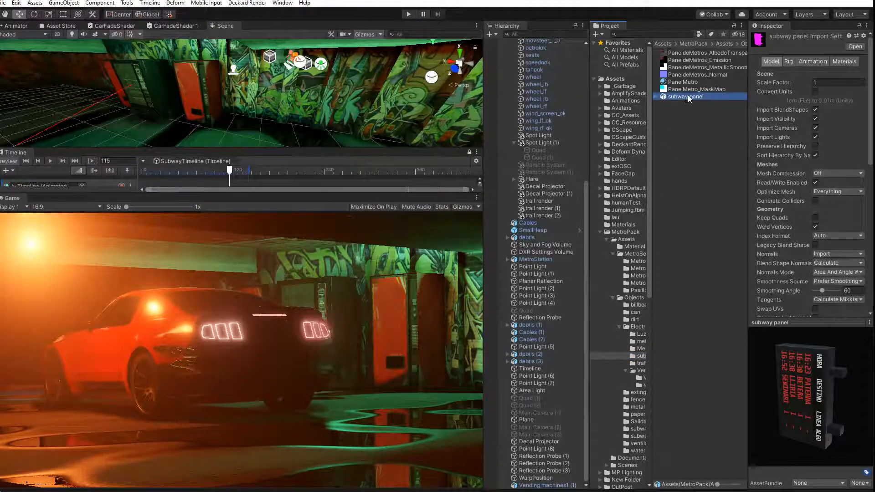
pyautogui.moveTo(688, 98); pyautogui.dragTo(254, 109)
pyautogui.moveTo(253, 108)
pyautogui.mouseDown(button='middle')
pyautogui.moveTo(165, 97)
pyautogui.moveTo(252, 113)
pyautogui.mouseUp(button='middle')
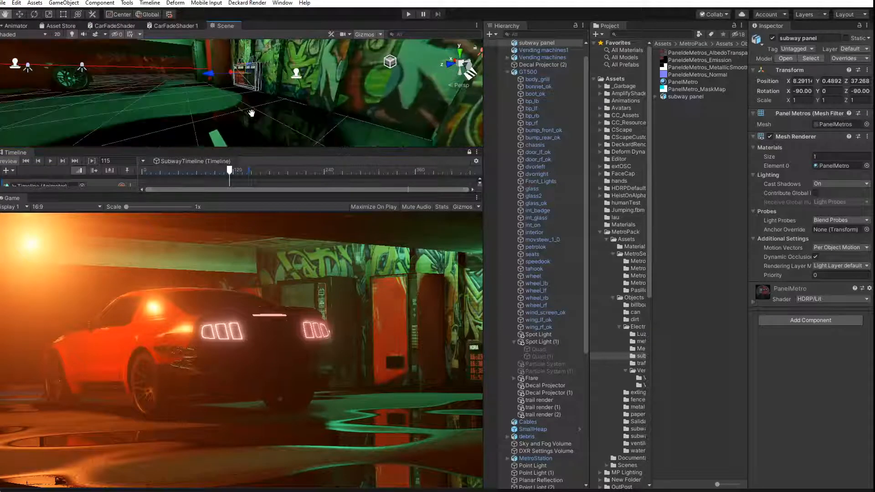
pyautogui.press('f')
pyautogui.press('e')
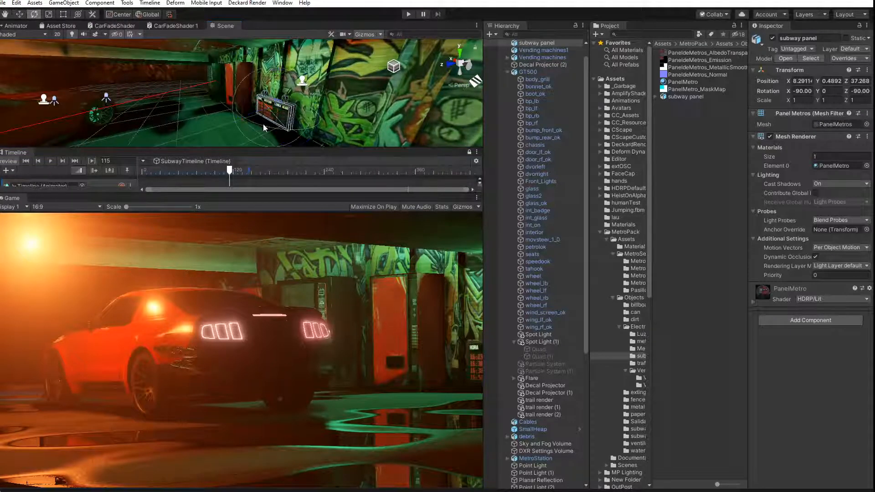
pyautogui.moveTo(263, 125); pyautogui.dragTo(390, 151)
pyautogui.press('w')
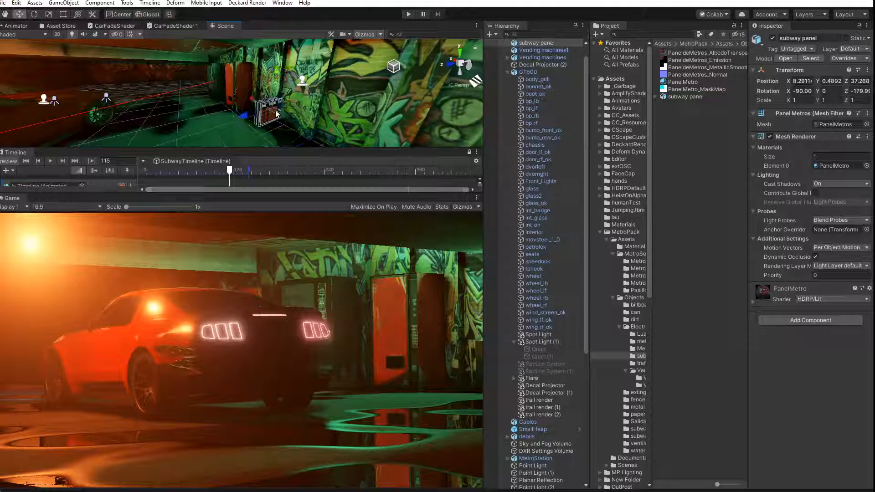
# Position the subway panel hanging from the ceiling behind the car at about X 11.99, Y 2.28, Z 40.81
pyautogui.moveTo(276, 114); pyautogui.dragTo(124, 55)
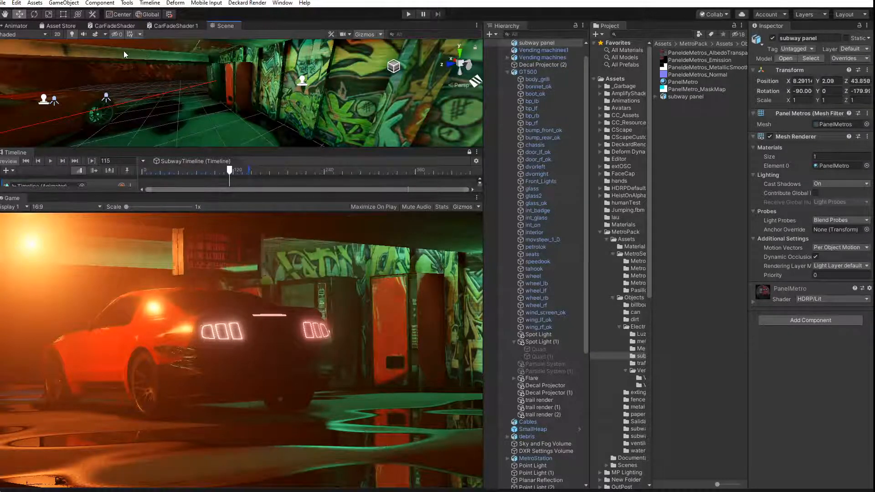
pyautogui.moveTo(121, 56); pyautogui.dragTo(150, 83, button='middle')
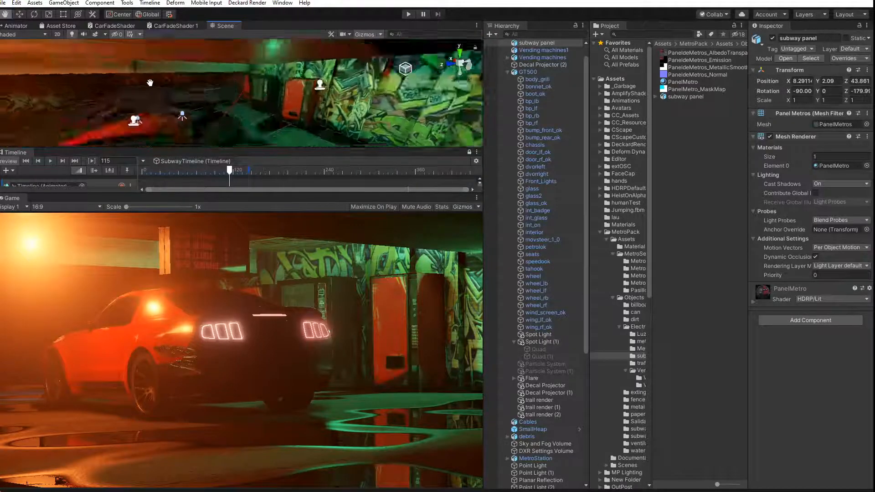
pyautogui.scroll(-4, 157, 87)
pyautogui.moveTo(162, 92); pyautogui.dragTo(171, 75, button='right')
pyautogui.moveTo(170, 63); pyautogui.dragTo(215, 75, button='middle')
pyautogui.moveTo(260, 65); pyautogui.dragTo(260, 61)
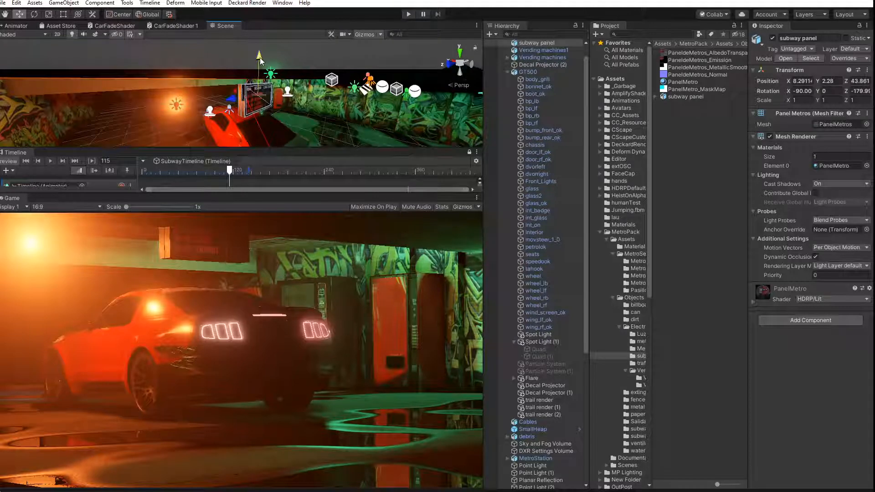
pyautogui.moveTo(233, 97); pyautogui.dragTo(199, 89)
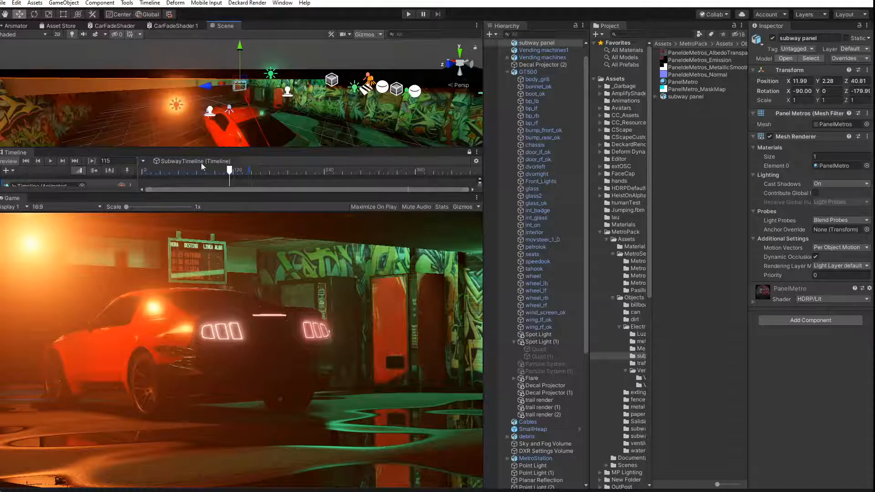
# Play SubwayTimeline from frame 0, and scrub to frames 145 and 121 to check the added props in the shot
pyautogui.moveTo(230, 169); pyautogui.dragTo(125, 176)
pyautogui.click(49, 160)
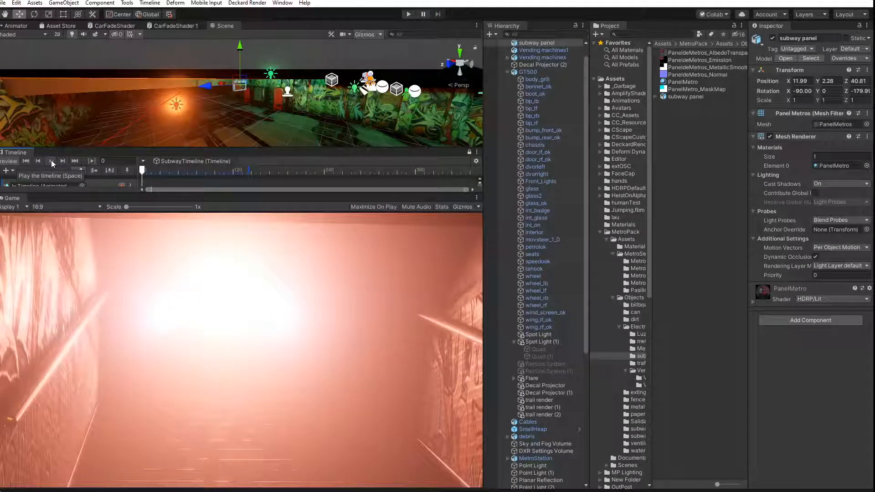
pyautogui.click(50, 161)
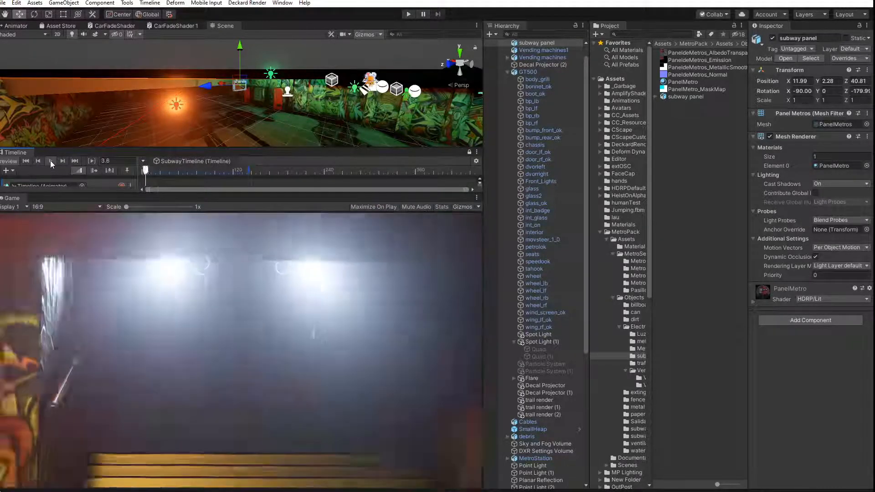
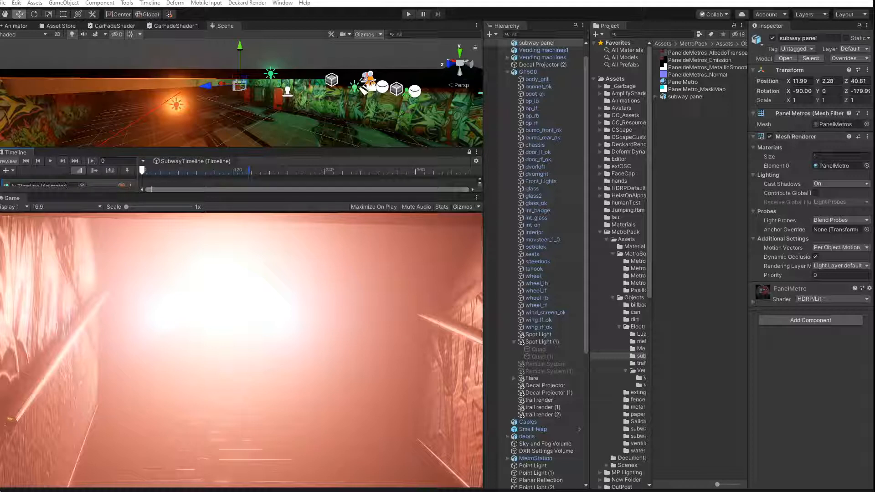
pyautogui.moveTo(142, 177); pyautogui.dragTo(253, 177)
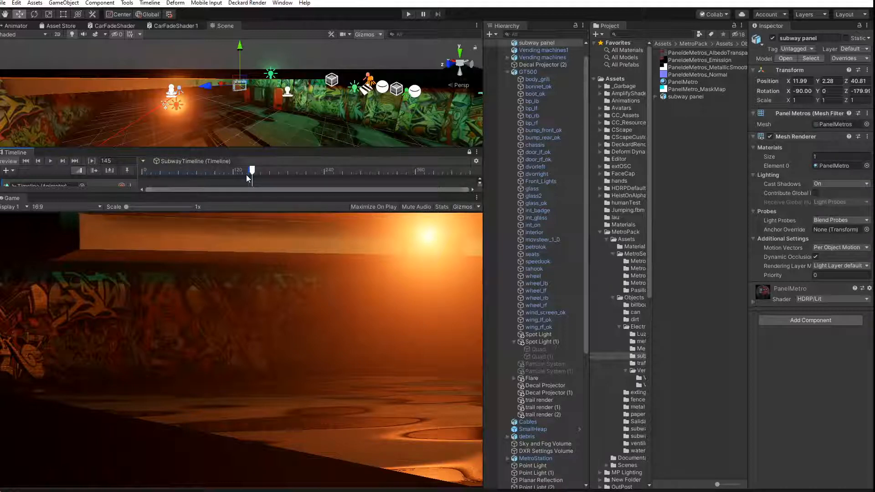
pyautogui.moveTo(254, 170); pyautogui.dragTo(233, 177)
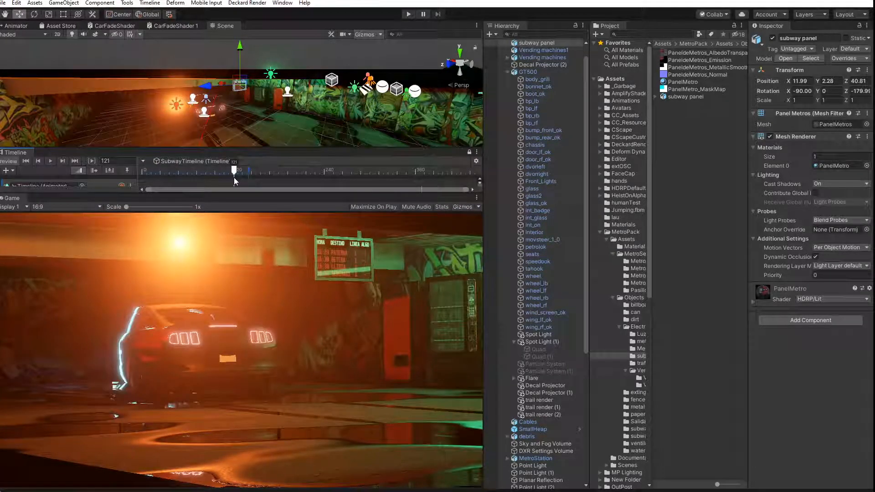
# Expand the subway panel's PanelMetro material settings, and replay SubwayTimeline from frame 0
pyautogui.click(752, 301)
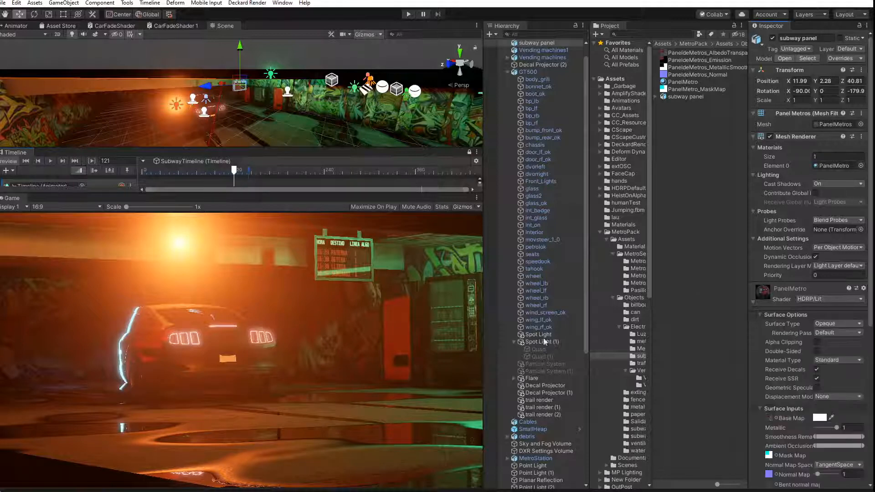
pyautogui.moveTo(233, 170); pyautogui.dragTo(114, 181)
pyautogui.click(50, 160)
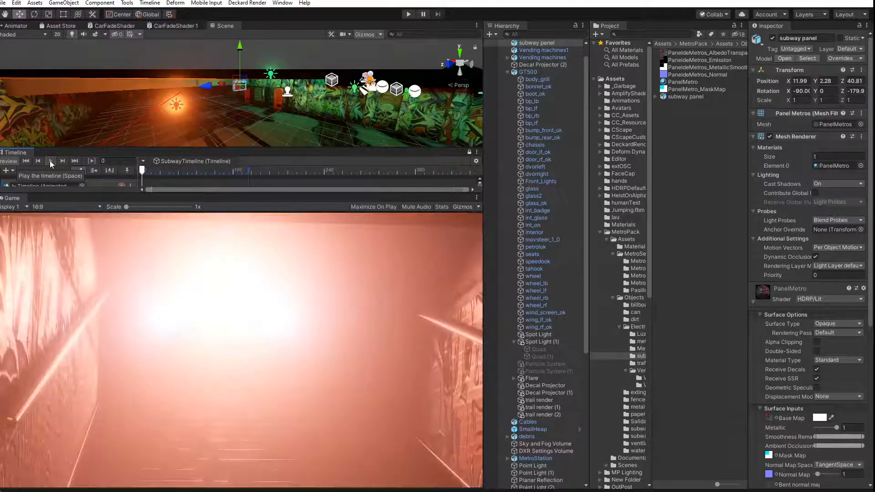
# Scrub SubwayTimeline forward from frame 0, switch to 3ds Max and select the Box001 station mesh
pyautogui.moveTo(147, 170); pyautogui.dragTo(236, 178)
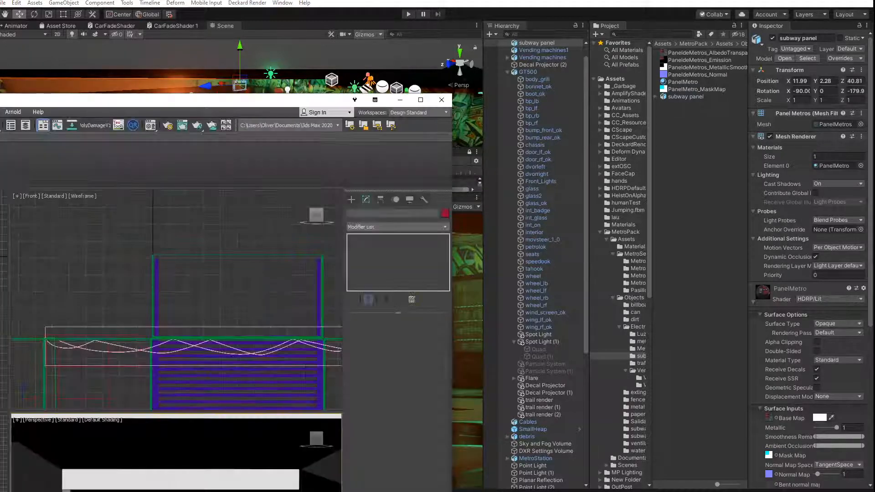
pyautogui.moveTo(0, 97); pyautogui.dragTo(230, 43)
pyautogui.scroll(5, 266, 297)
pyautogui.moveTo(271, 295); pyautogui.dragTo(316, 246, button='middle')
pyautogui.scroll(2, 256, 266)
pyautogui.click(213, 287)
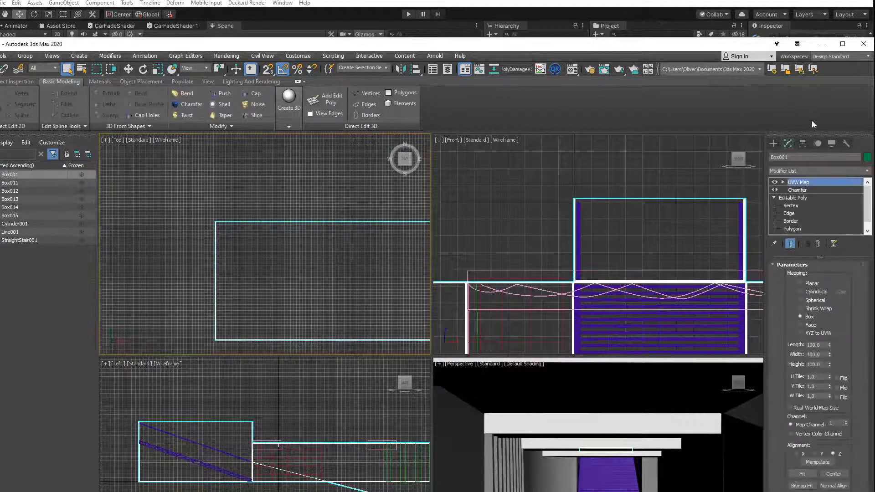
# Select the six end vertices of Box001's side corridor and move them outward along X to lengthen the corridor considerably
pyautogui.click(792, 206)
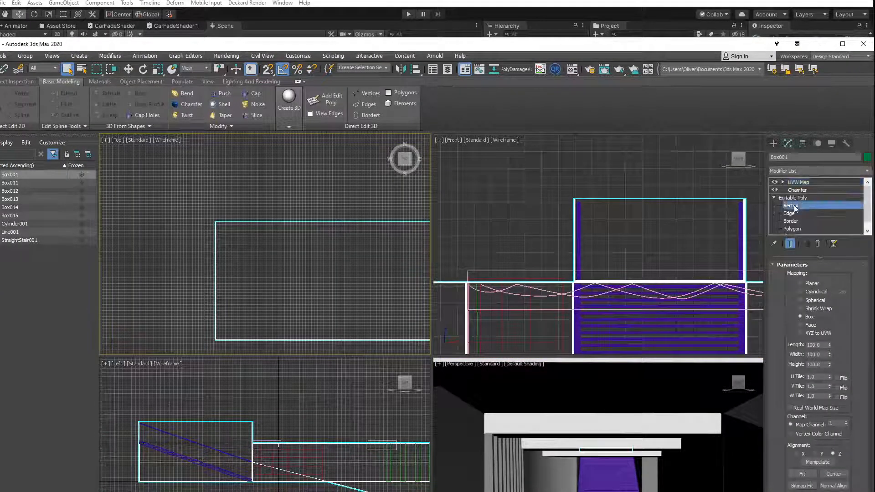
pyautogui.moveTo(242, 356); pyautogui.dragTo(242, 357)
pyautogui.scroll(-3, 234, 312)
pyautogui.moveTo(235, 311); pyautogui.dragTo(267, 264, button='middle')
pyautogui.scroll(-3, 267, 264)
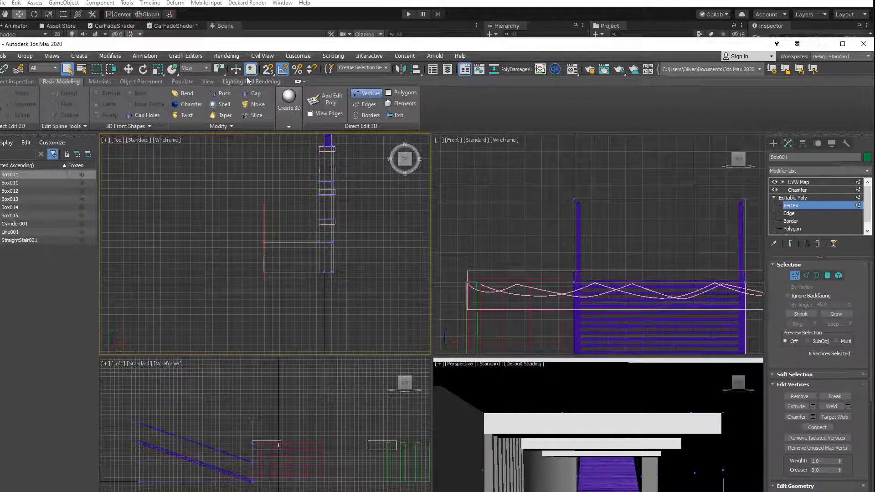
pyautogui.click(128, 68)
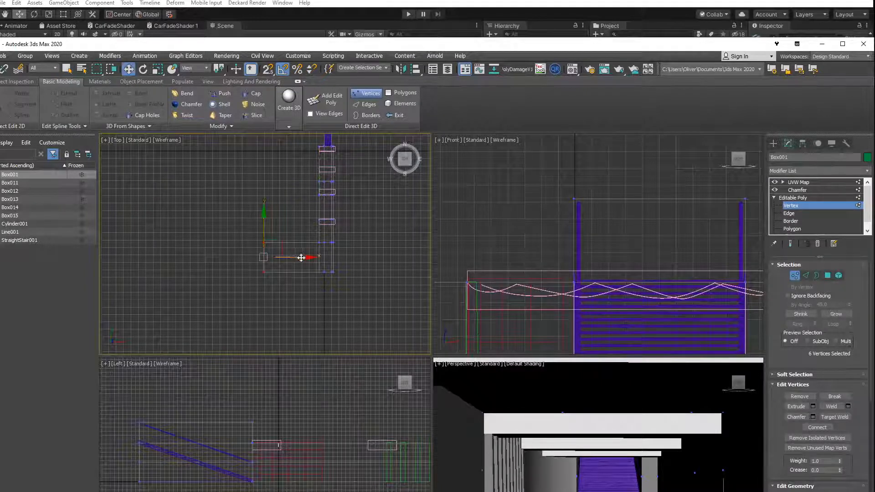
pyautogui.moveTo(295, 257); pyautogui.dragTo(137, 254)
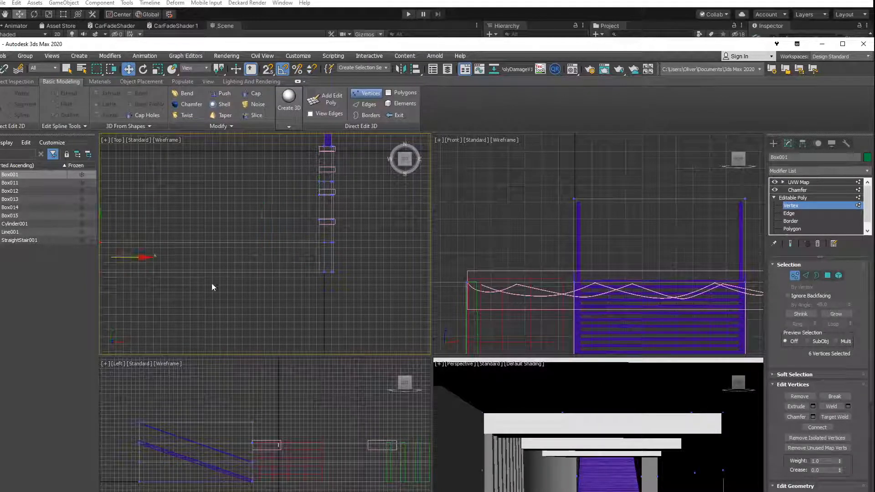
pyautogui.moveTo(196, 285); pyautogui.dragTo(277, 282, button='middle')
pyautogui.moveTo(230, 261); pyautogui.dragTo(160, 256)
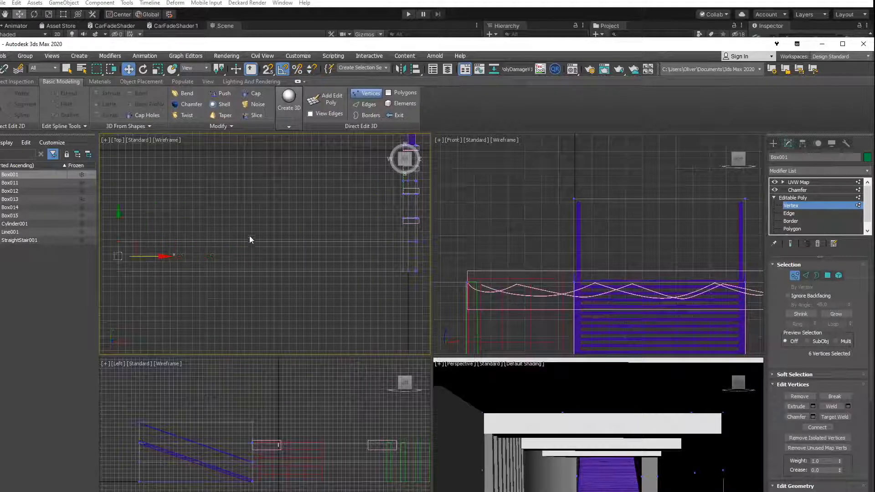
pyautogui.click(278, 223)
# Connect the six long edges of the lengthened corridor with two cross segments
pyautogui.click(805, 275)
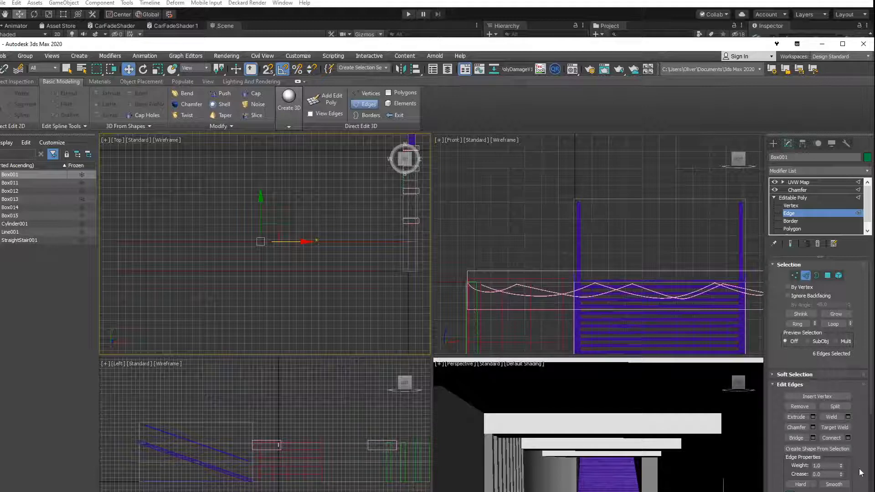
pyautogui.scroll(-10, 862, 478)
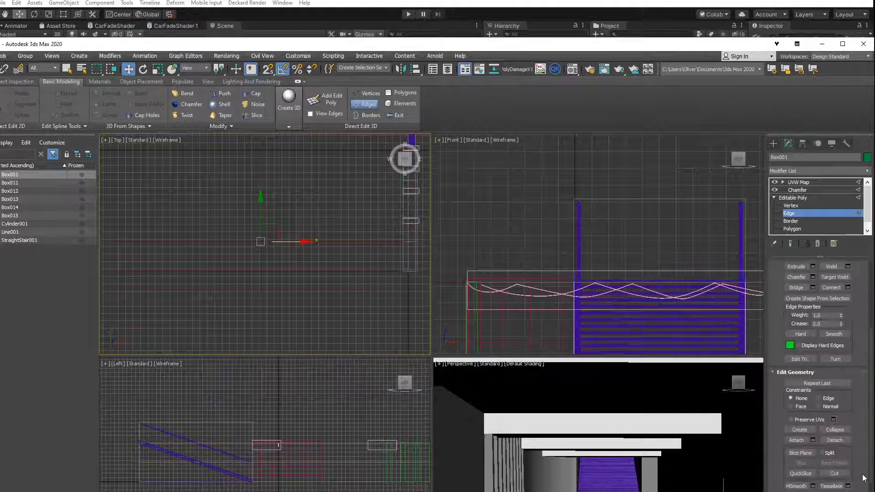
pyautogui.scroll(-1, 862, 477)
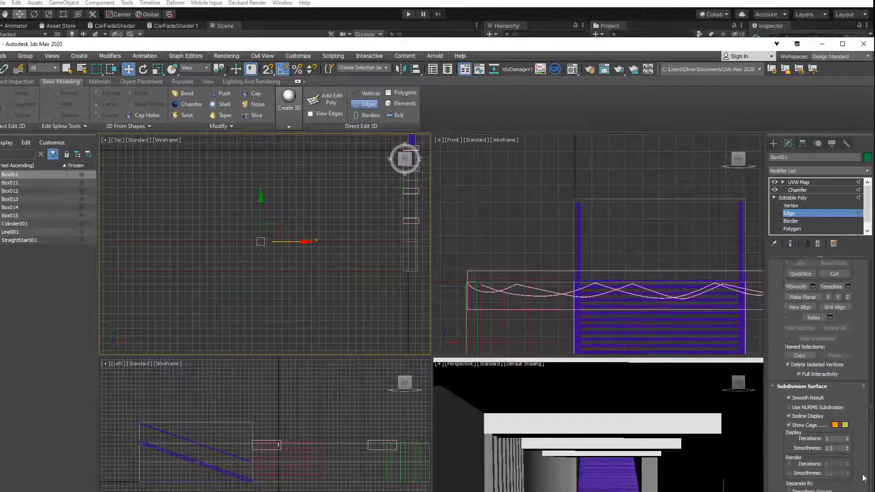
pyautogui.scroll(8, 862, 477)
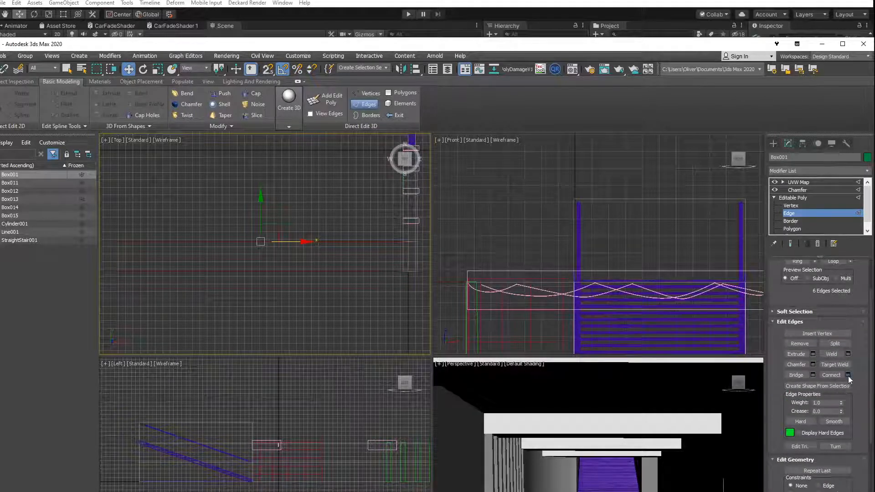
pyautogui.click(848, 375)
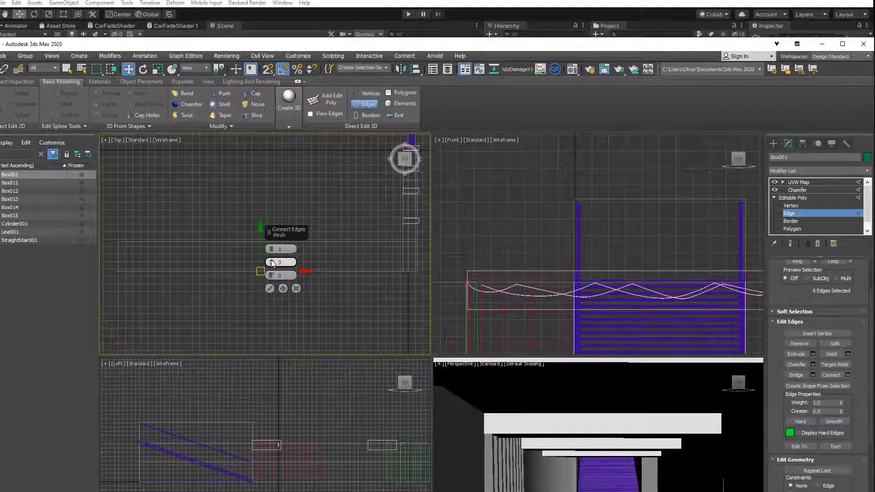
pyautogui.click(269, 289)
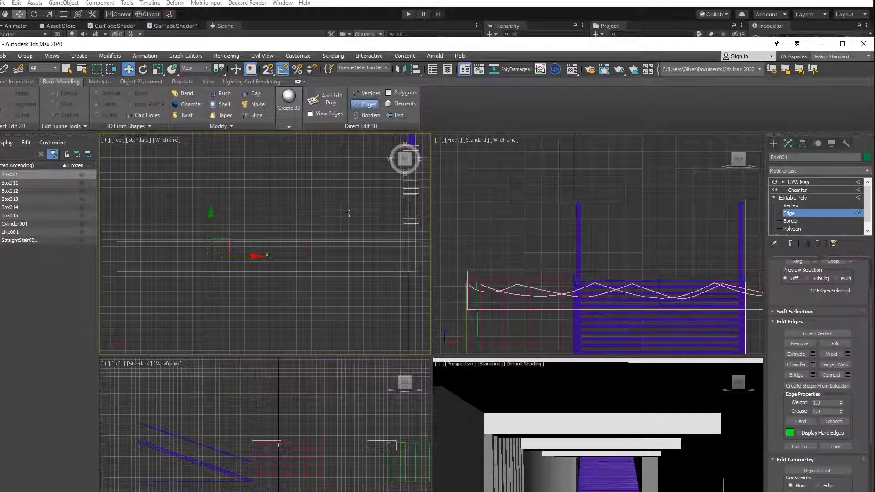
# Move the corridor's new vertex loops along X so that they enclose a narrower middle section
pyautogui.click(154, 71)
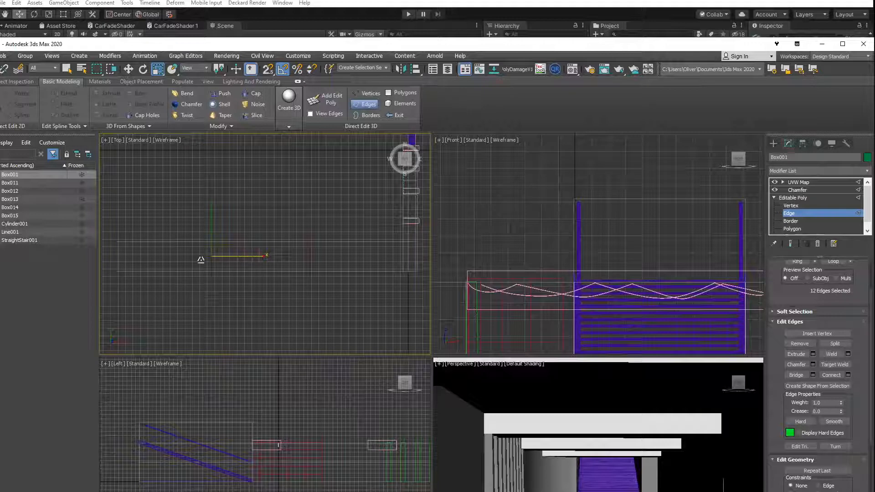
pyautogui.click(791, 206)
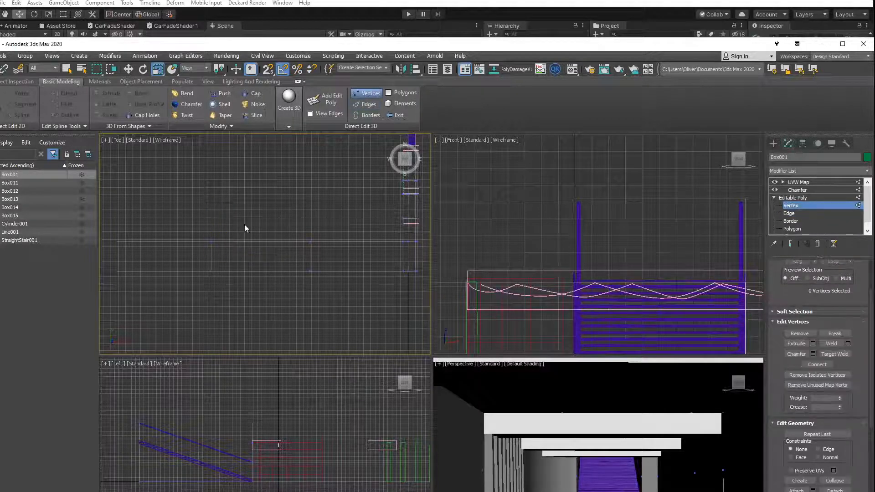
pyautogui.moveTo(351, 287); pyautogui.dragTo(351, 287)
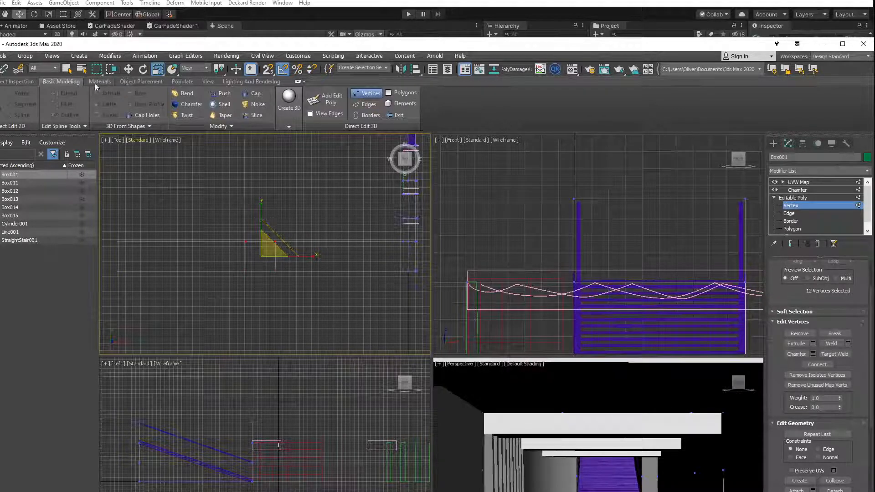
pyautogui.click(128, 70)
pyautogui.moveTo(262, 233); pyautogui.dragTo(225, 233)
pyautogui.moveTo(252, 291); pyautogui.dragTo(254, 291)
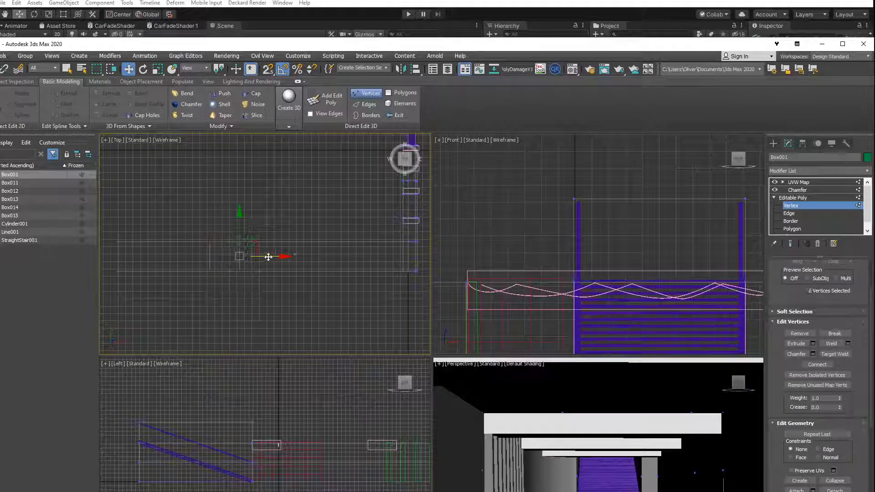
pyautogui.moveTo(268, 257); pyautogui.dragTo(299, 258)
pyautogui.click(232, 226)
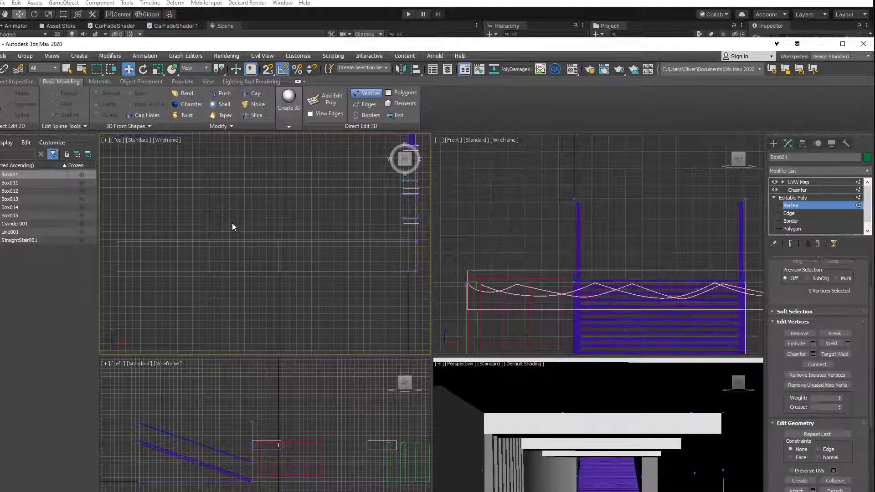
# Extrude the two polygons on the upper wall of the corridor's middle section, seen in the Top view, by -1029.641
pyautogui.click(800, 204)
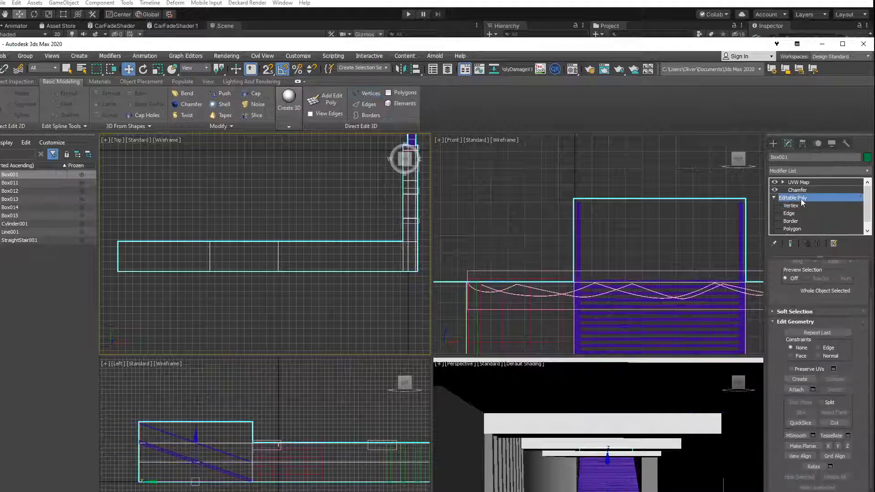
pyautogui.scroll(-6, 806, 391)
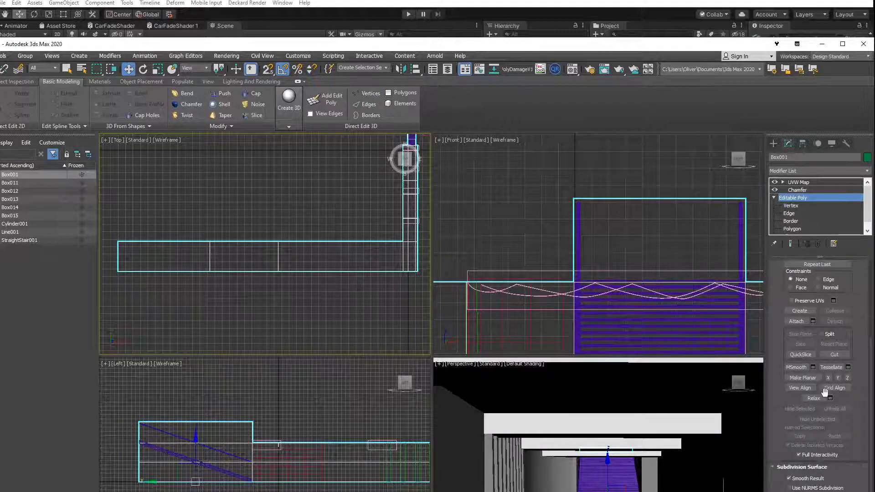
pyautogui.scroll(3, 813, 426)
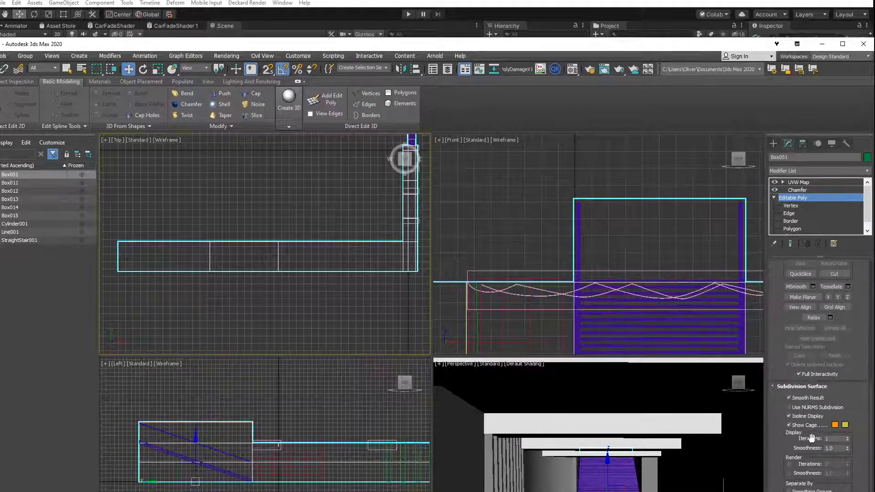
pyautogui.scroll(6, 819, 432)
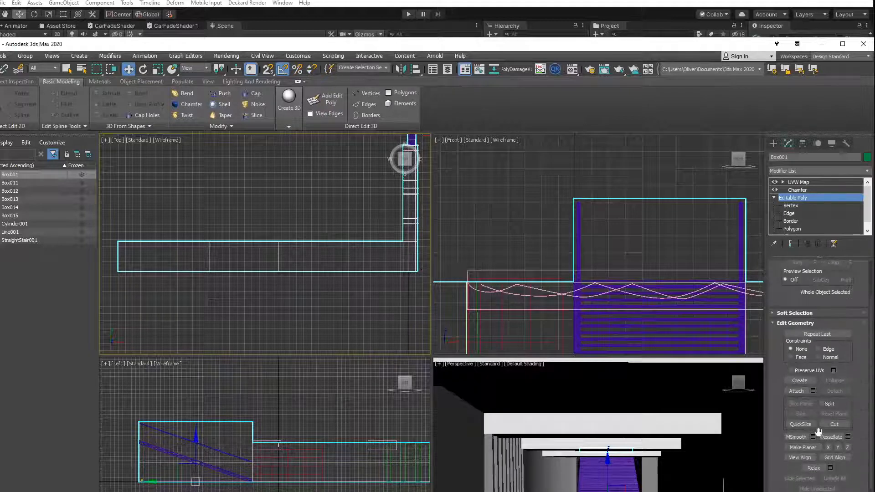
pyautogui.click(795, 229)
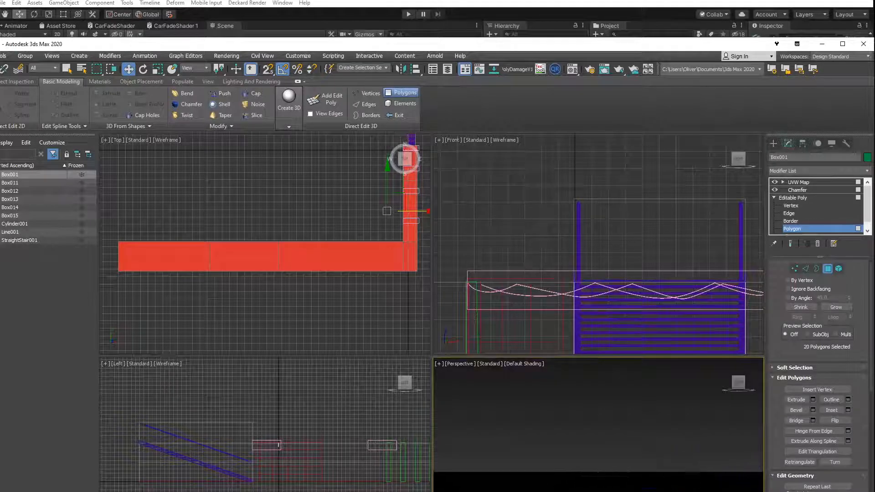
pyautogui.click(599, 488)
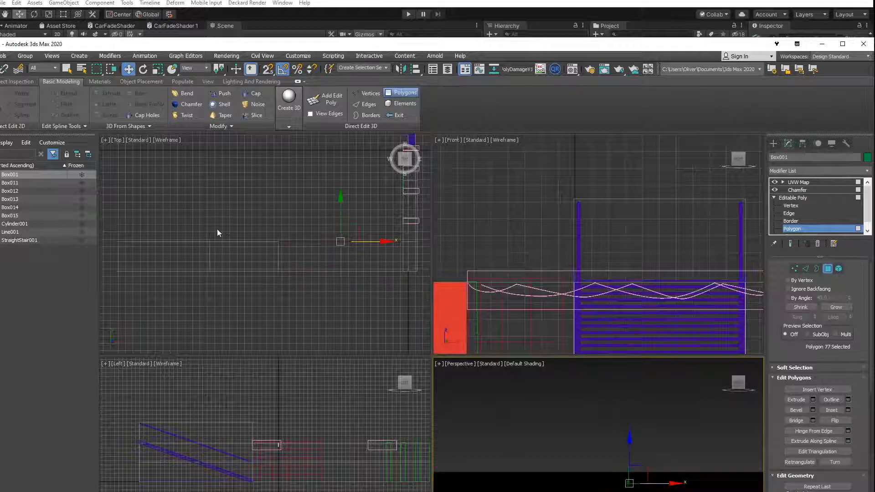
pyautogui.moveTo(239, 236); pyautogui.dragTo(251, 249)
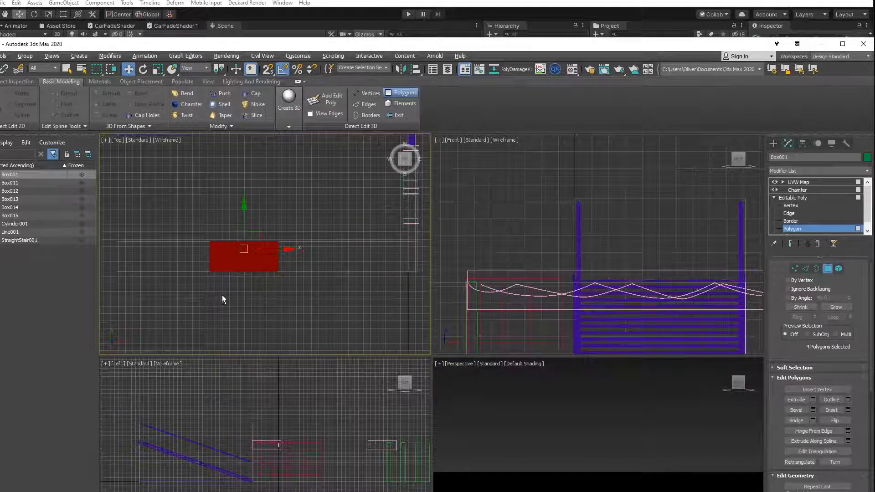
pyautogui.keyDown('alt'); pyautogui.moveTo(222, 295); pyautogui.dragTo(267, 266); pyautogui.keyUp('alt')
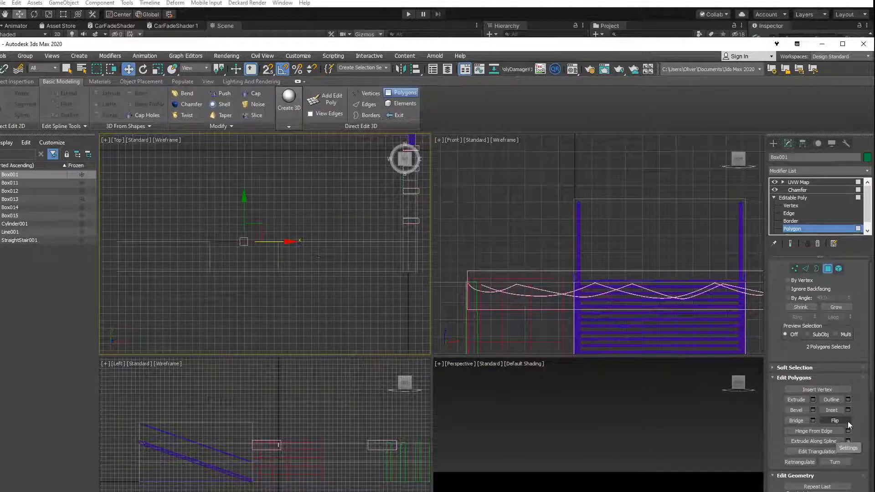
pyautogui.click(813, 399)
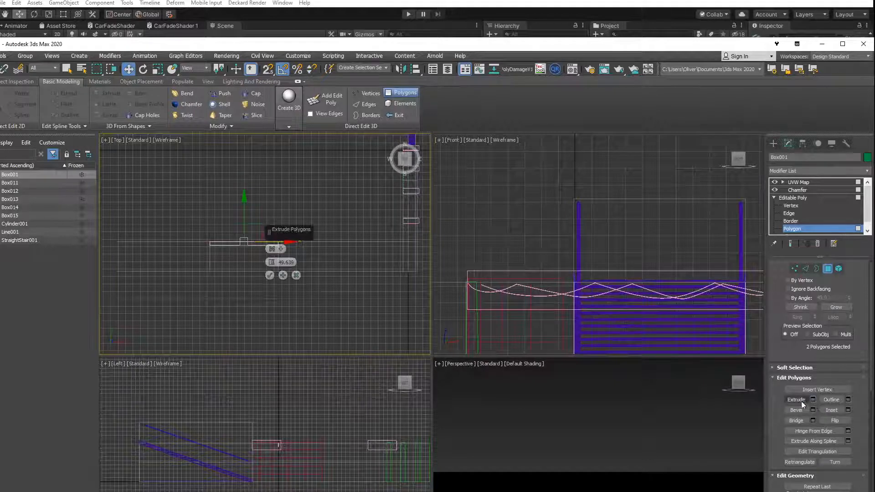
pyautogui.moveTo(273, 213); pyautogui.dragTo(277, 340)
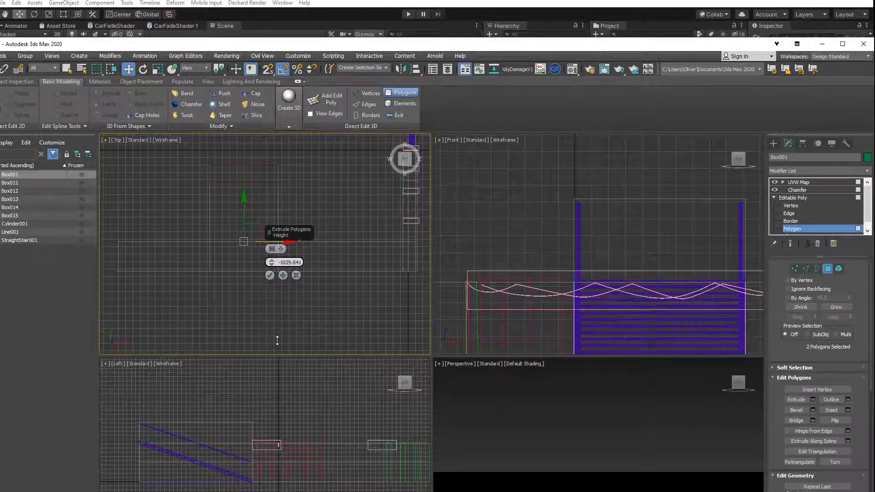
pyautogui.click(270, 275)
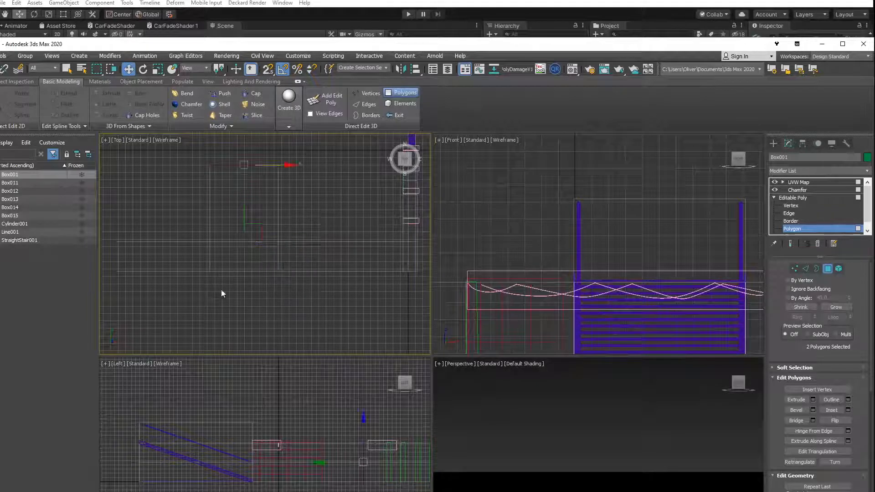
# Extrude the two polygons on the opposite, lower wall of the corridor's middle section with the same height
pyautogui.moveTo(220, 289); pyautogui.dragTo(255, 271)
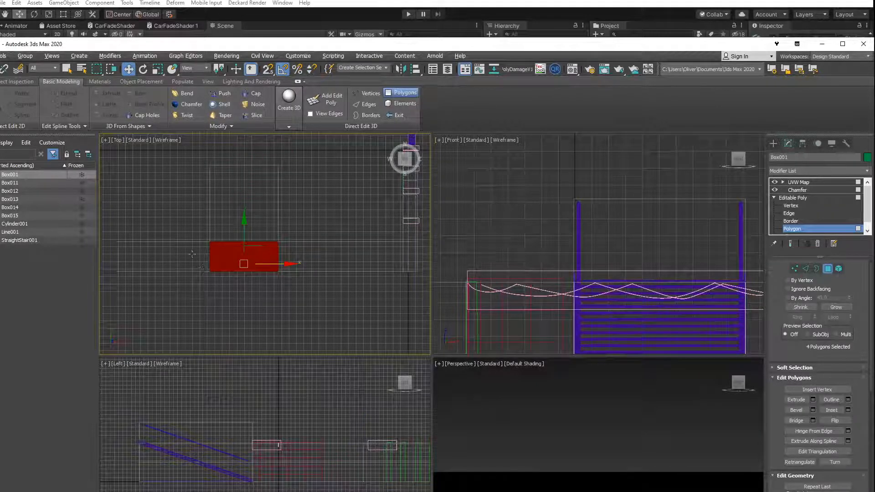
pyautogui.keyDown('alt'); pyautogui.moveTo(181, 226); pyautogui.dragTo(311, 254); pyautogui.keyUp('alt')
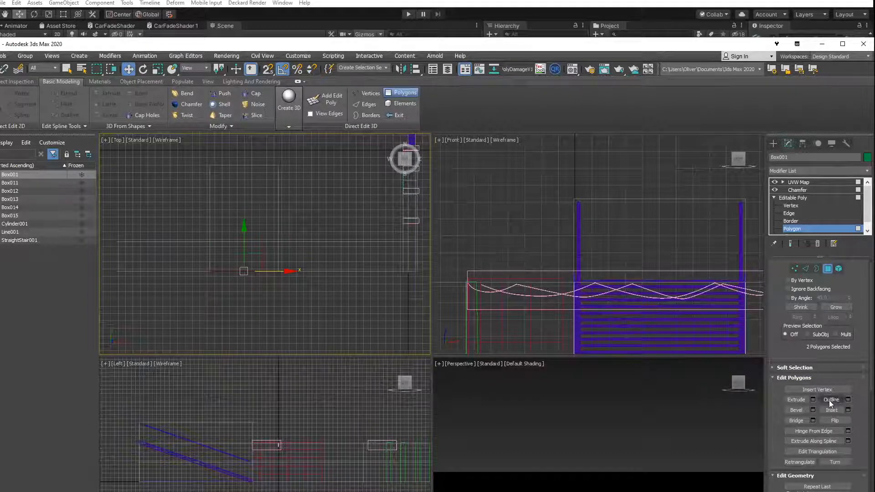
pyautogui.click(812, 399)
pyautogui.click(270, 275)
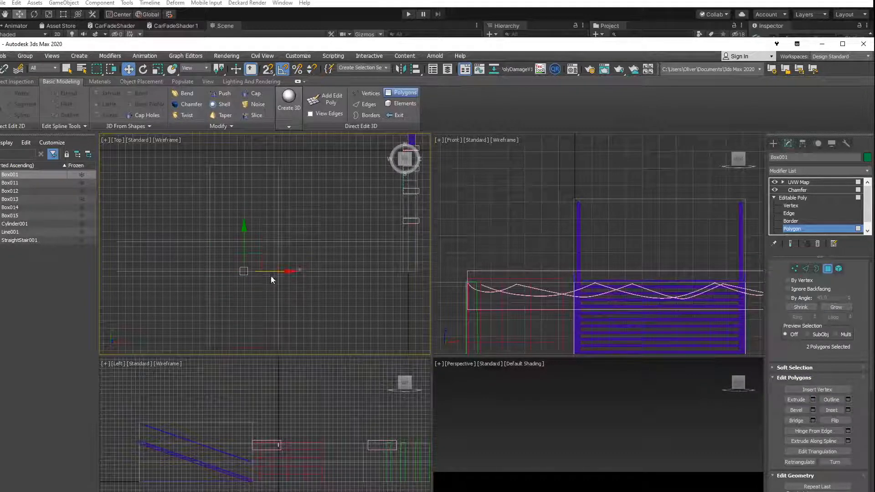
# Leave polygon editing, return to the UVW Map modifier at the top of Box001's stack and deselect the object
pyautogui.click(309, 292)
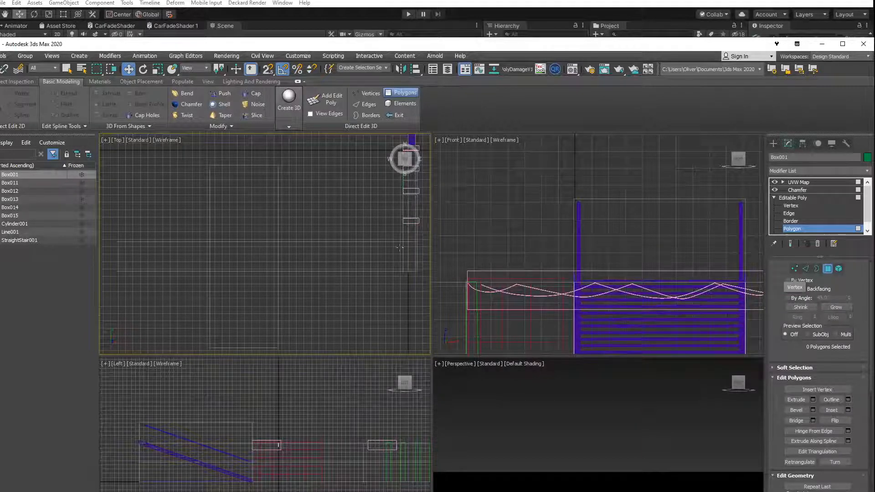
pyautogui.moveTo(318, 228)
pyautogui.mouseDown(button='middle')
pyautogui.moveTo(296, 248)
pyautogui.moveTo(317, 224)
pyautogui.mouseUp(button='middle')
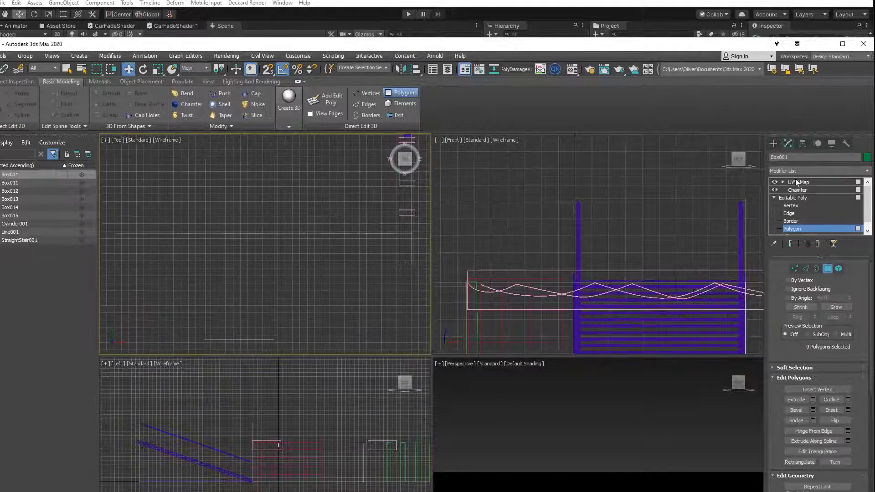
pyautogui.click(802, 198)
pyautogui.click(809, 182)
pyautogui.click(474, 220)
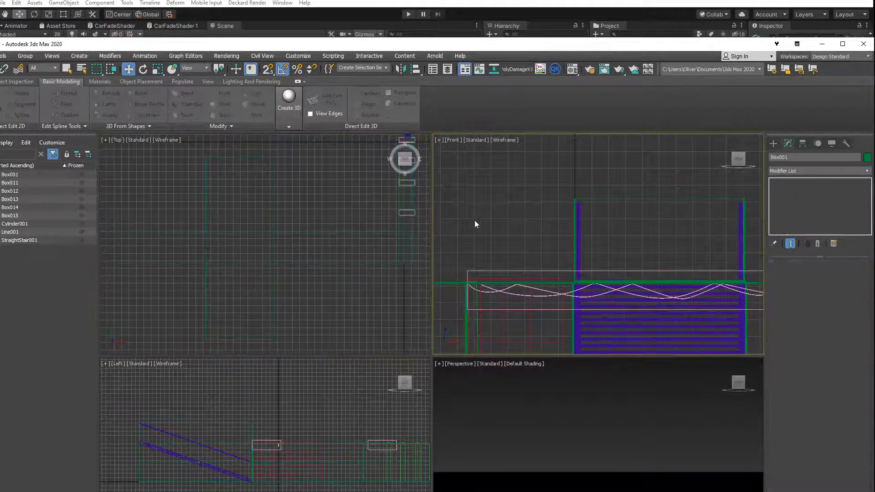
# Export all the station objects as FBX into the _Garbage folder, overwriting MetroStation.FBX
pyautogui.scroll(-4, 320, 245)
pyautogui.moveTo(260, 225); pyautogui.dragTo(388, 301)
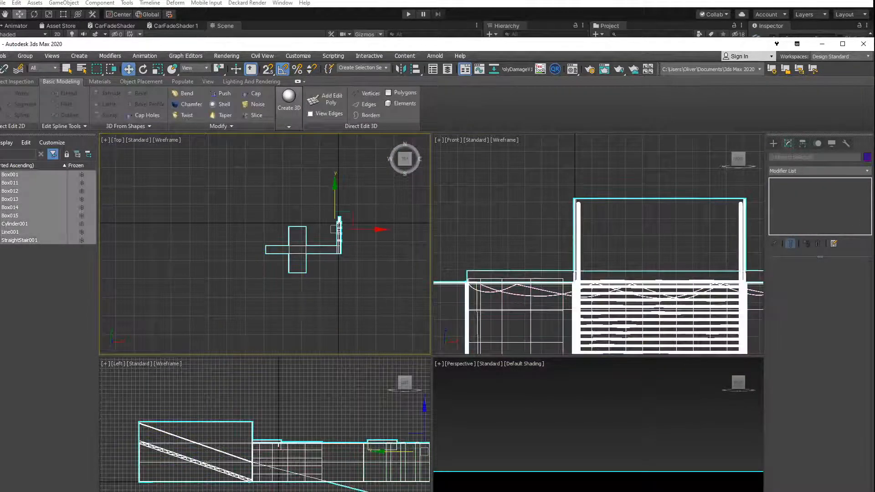
pyautogui.click(0, 56)
pyautogui.moveTo(2, 193)
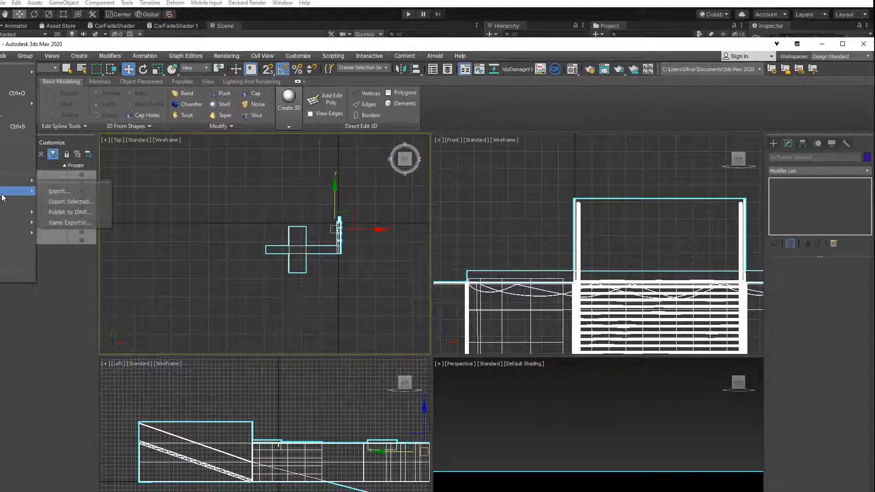
pyautogui.click(71, 201)
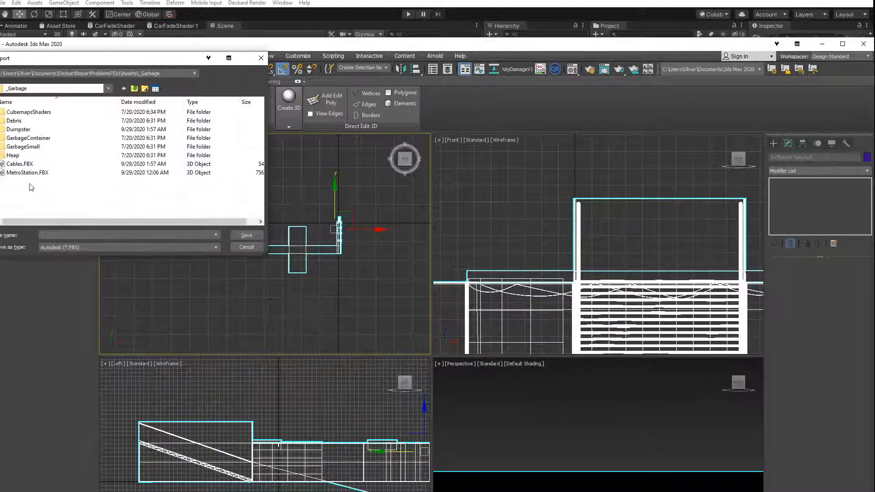
pyautogui.click(27, 172)
pyautogui.click(234, 234)
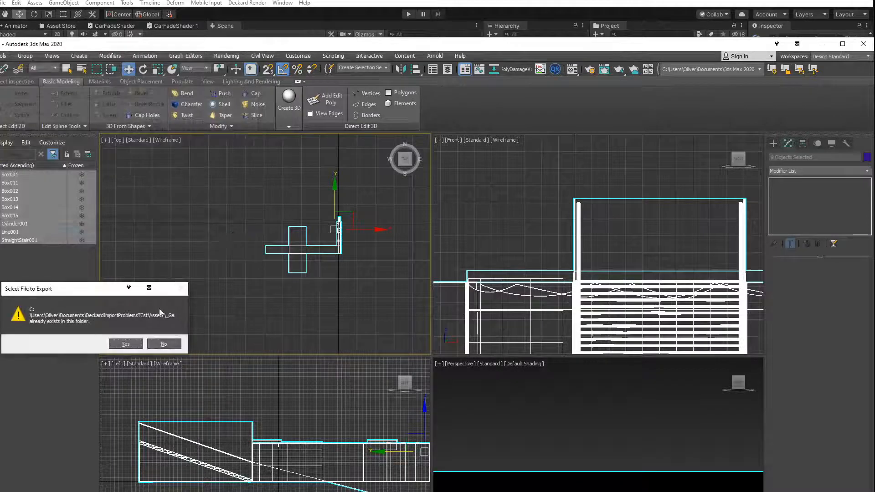
pyautogui.click(126, 343)
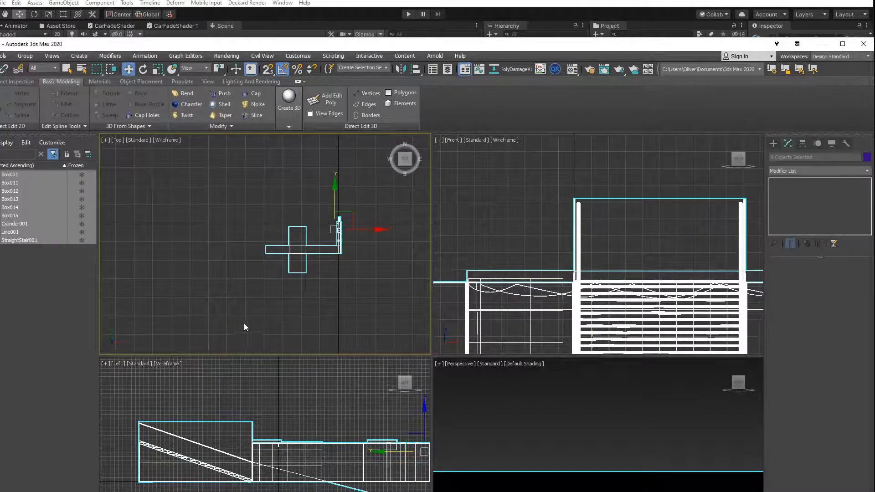
pyautogui.press('q')
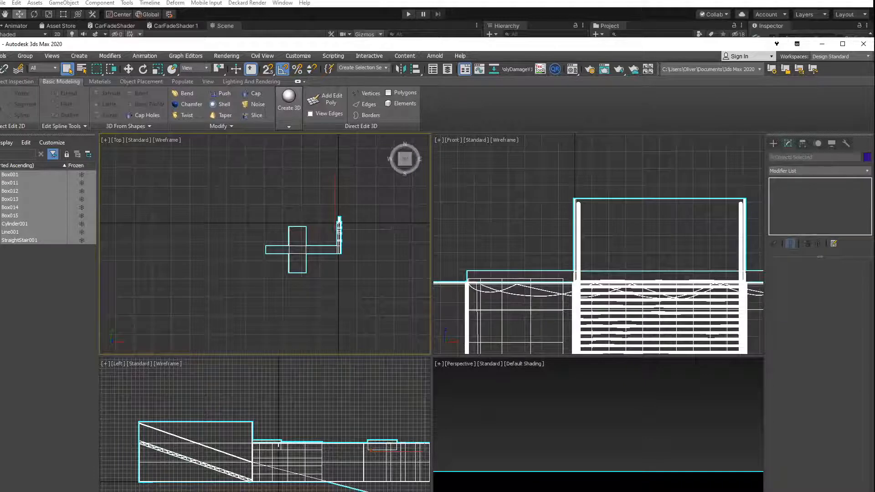
pyautogui.moveTo(259, 44); pyautogui.dragTo(287, 39)
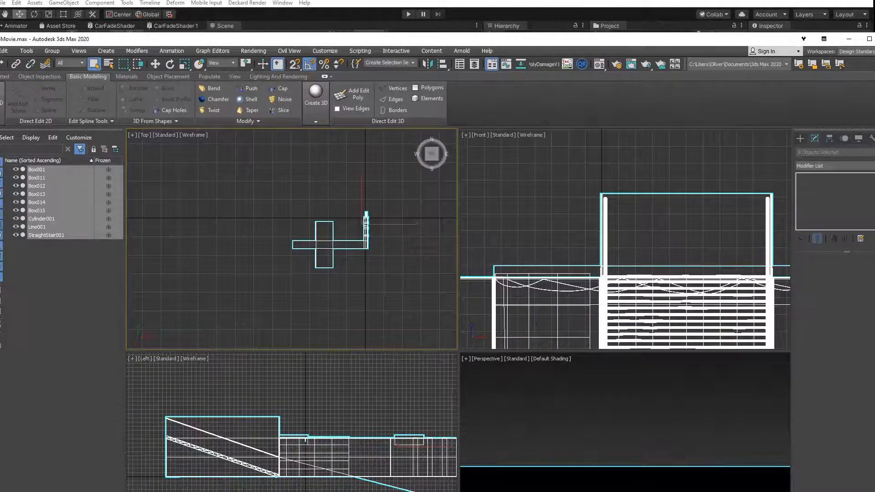
# Switch to Unity, duplicate the green Point Light (6) and move the copy down the corridor to about X 42.59, Y 3.19
pyautogui.hotkey('alt', 'Tab')
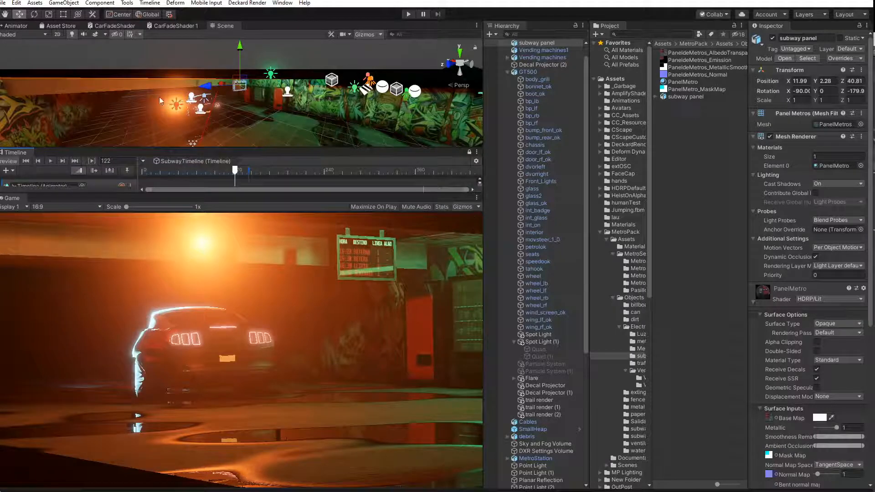
pyautogui.moveTo(159, 99); pyautogui.dragTo(210, 92, button='middle')
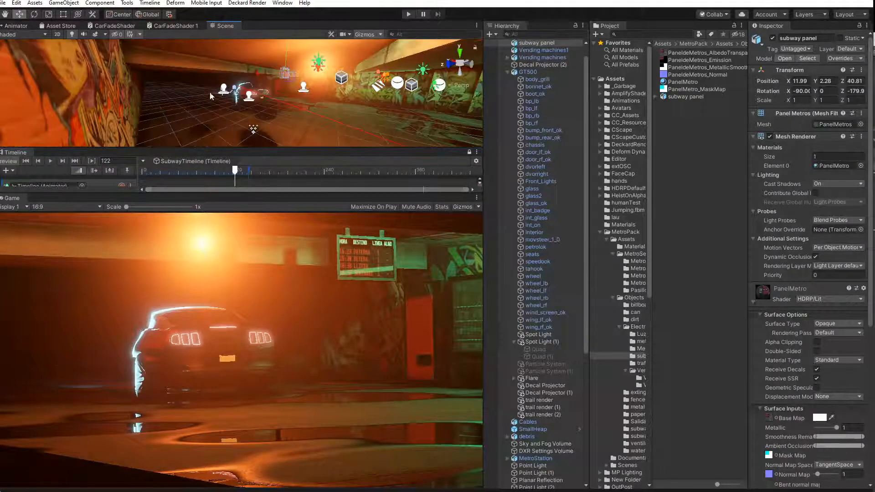
pyautogui.click(318, 63)
pyautogui.keyDown('alt'); pyautogui.moveTo(200, 94); pyautogui.dragTo(237, 90); pyautogui.keyUp('alt')
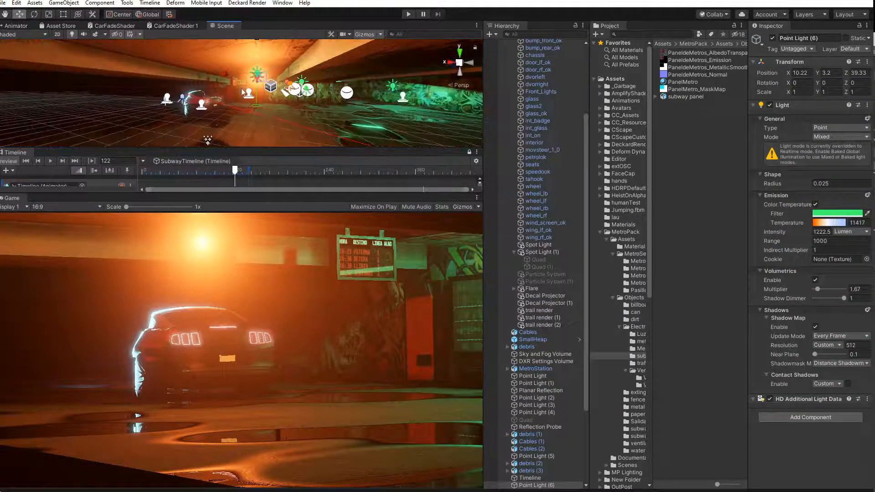
pyautogui.moveTo(237, 90); pyautogui.dragTo(258, 82, button='middle')
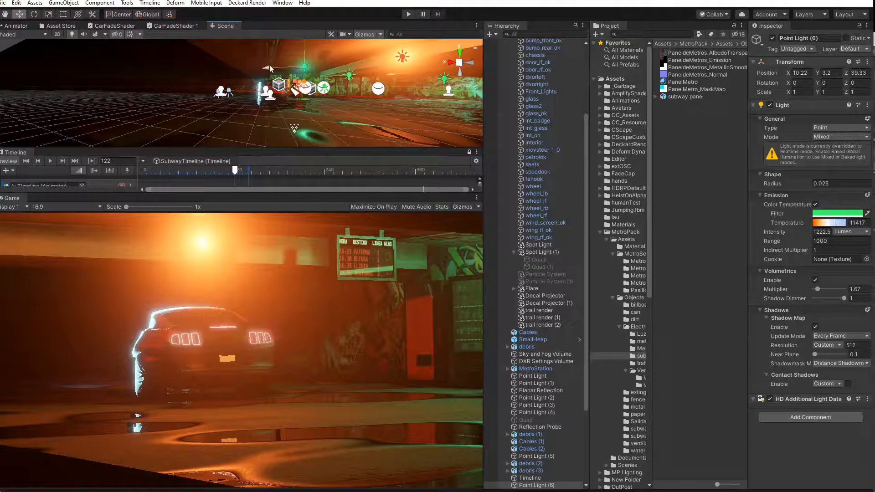
pyautogui.hotkey('ctrl', 'd')
pyautogui.moveTo(264, 68); pyautogui.dragTo(0, 76)
pyautogui.moveTo(70, 79); pyautogui.dragTo(95, 77)
pyautogui.moveTo(133, 83); pyautogui.dragTo(145, 82, button='middle')
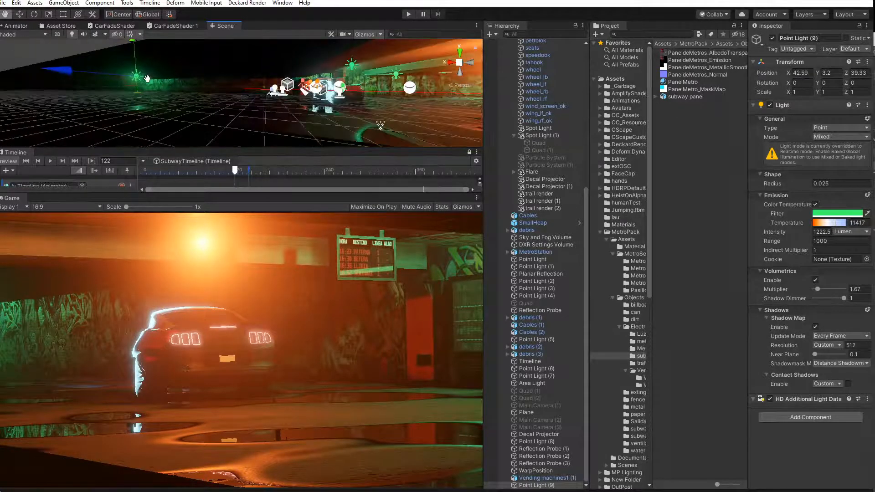
pyautogui.moveTo(140, 59); pyautogui.dragTo(138, 58)
# Duplicate the orange point light near the car and move the copy along the corridor to about X 28.59
pyautogui.moveTo(279, 74); pyautogui.dragTo(217, 79, button='middle')
pyautogui.moveTo(286, 83); pyautogui.dragTo(304, 84, button='middle')
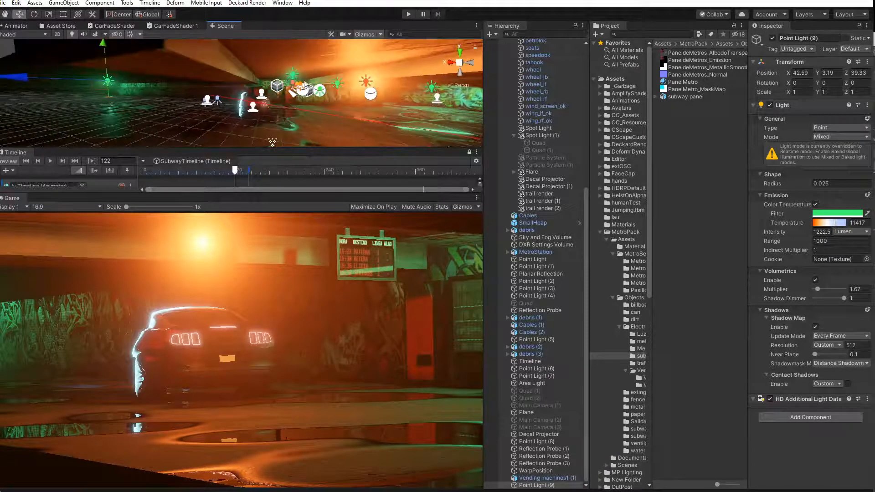
pyautogui.click(366, 84)
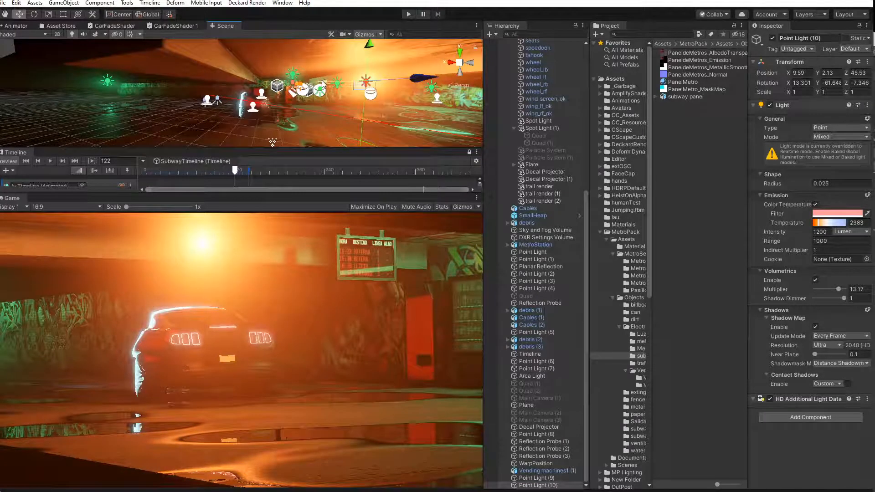
pyautogui.moveTo(322, 84); pyautogui.dragTo(36, 80)
# Scrub SubwayTimeline between frames 107 and 130 to check the lighting of the extended corridor in the shot
pyautogui.moveTo(234, 175)
pyautogui.mouseDown()
pyautogui.moveTo(249, 176)
pyautogui.moveTo(223, 180)
pyautogui.mouseUp()
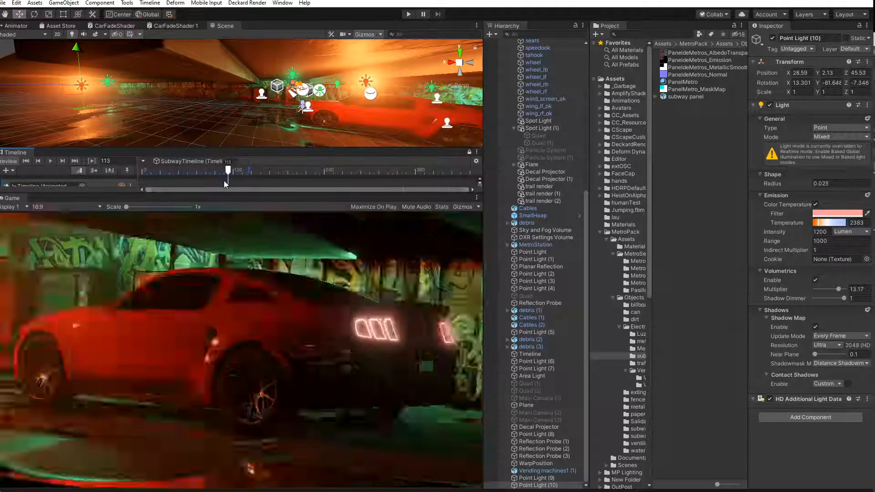
pyautogui.moveTo(225, 111); pyautogui.dragTo(331, 113, button='right')
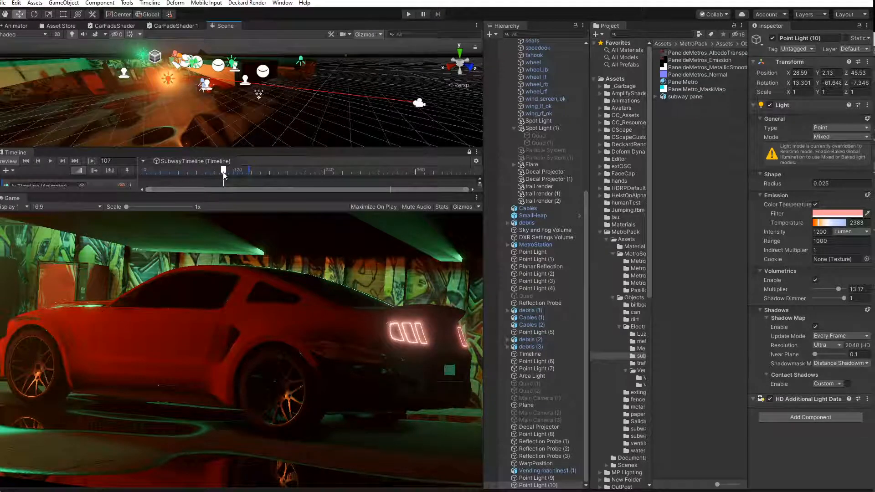
pyautogui.moveTo(224, 175); pyautogui.dragTo(240, 190)
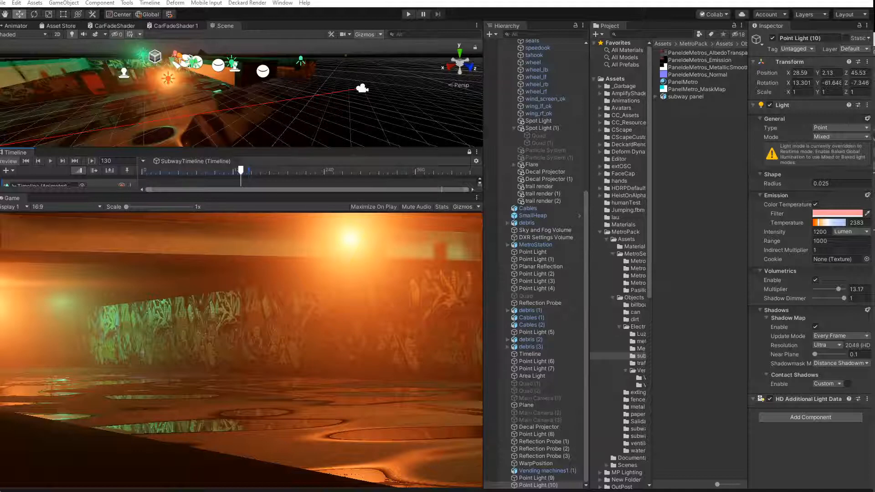
# Duplicate the three vending machines, place the copies farther down the corridor and check them up to frame 135
pyautogui.moveTo(240, 173)
pyautogui.mouseDown()
pyautogui.moveTo(222, 175)
pyautogui.moveTo(258, 176)
pyautogui.moveTo(222, 177)
pyautogui.moveTo(231, 176)
pyautogui.mouseUp()
pyautogui.moveTo(160, 141); pyautogui.dragTo(90, 77, button='middle')
pyautogui.moveTo(89, 78); pyautogui.dragTo(10, 97, button='right')
pyautogui.moveTo(168, 97); pyautogui.dragTo(197, 85, button='middle')
pyautogui.click(215, 98)
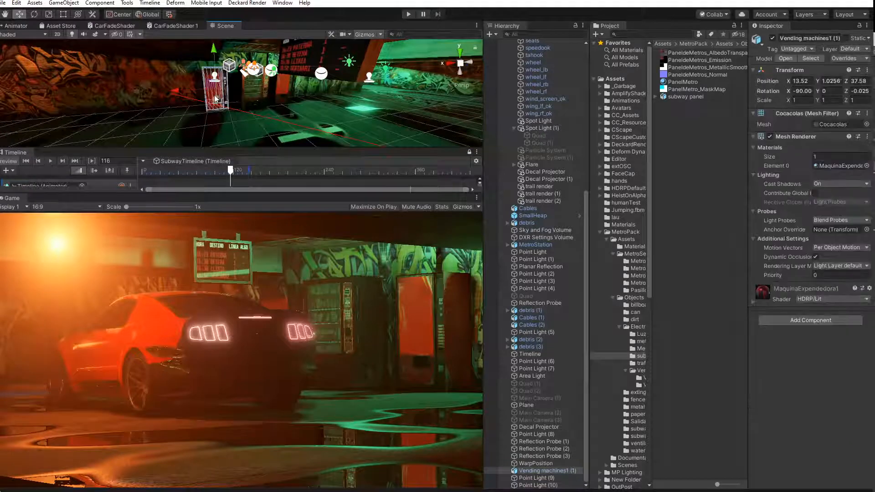
pyautogui.keyDown('shift'); pyautogui.click(248, 94); pyautogui.keyUp('shift')
pyautogui.keyDown('shift'); pyautogui.click(280, 90); pyautogui.keyUp('shift')
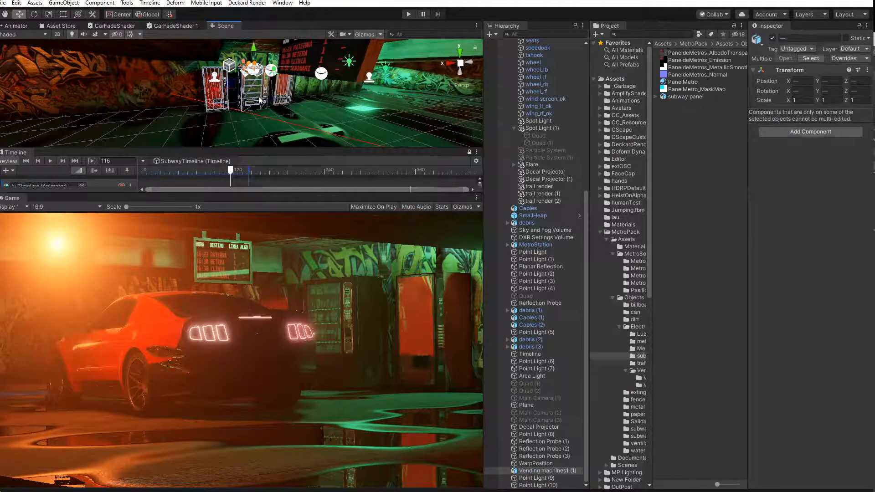
pyautogui.hotkey('ctrl', 'd')
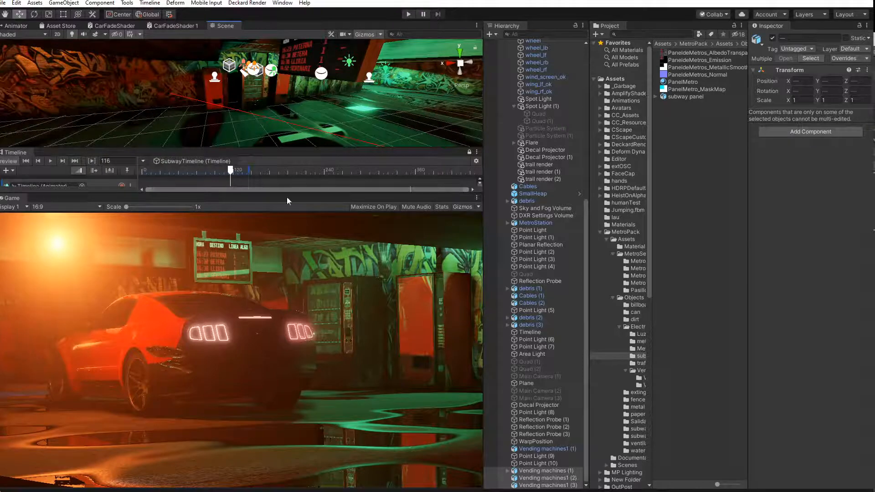
pyautogui.moveTo(231, 172); pyautogui.dragTo(238, 193)
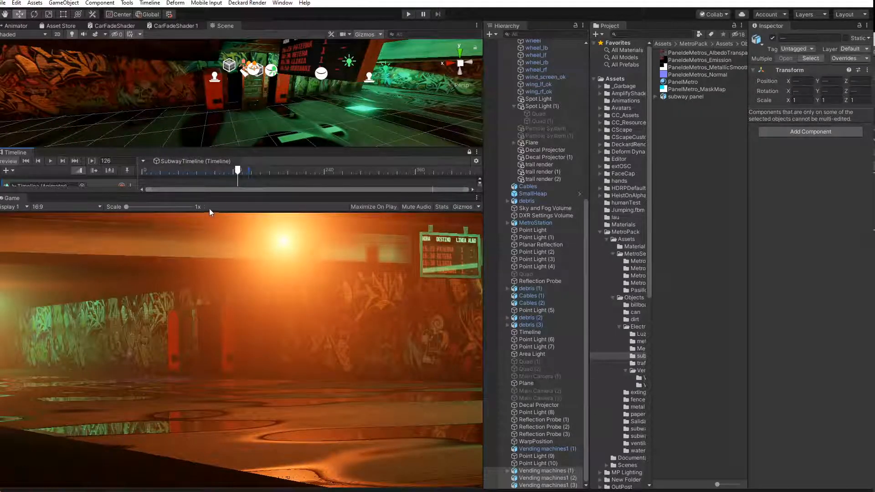
pyautogui.moveTo(239, 174)
pyautogui.mouseDown()
pyautogui.moveTo(231, 174)
pyautogui.moveTo(248, 177)
pyautogui.mouseUp()
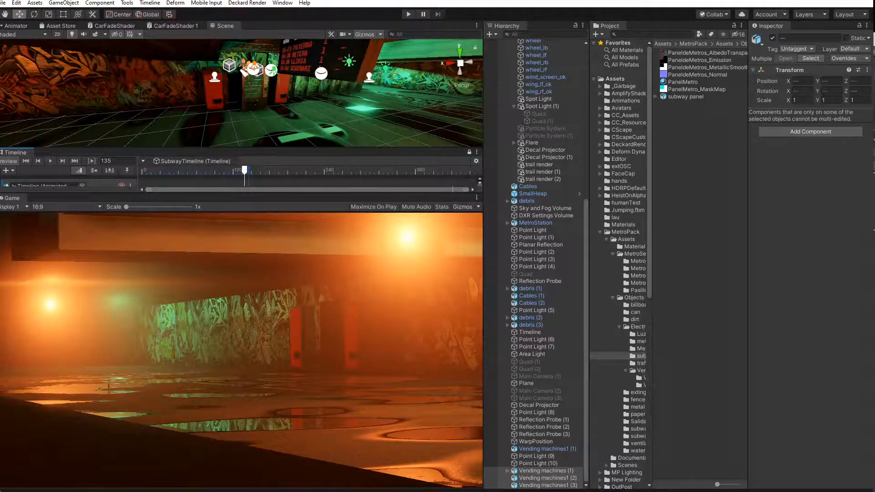
# Switch to 3ds Max, move Box001's side passage vertices along X toward the stair end, narrow the passages slightly and leave vertex editing
pyautogui.hotkey('alt', 'Tab')
pyautogui.scroll(5, 317, 234)
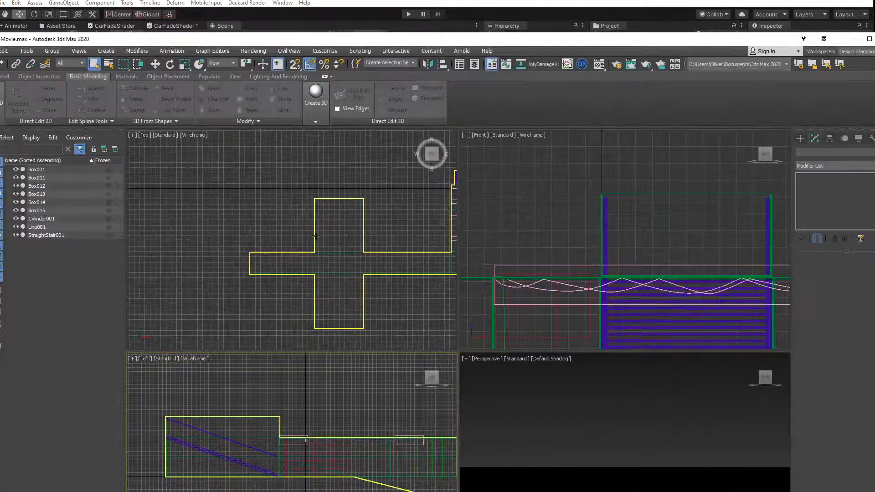
pyautogui.click(327, 246)
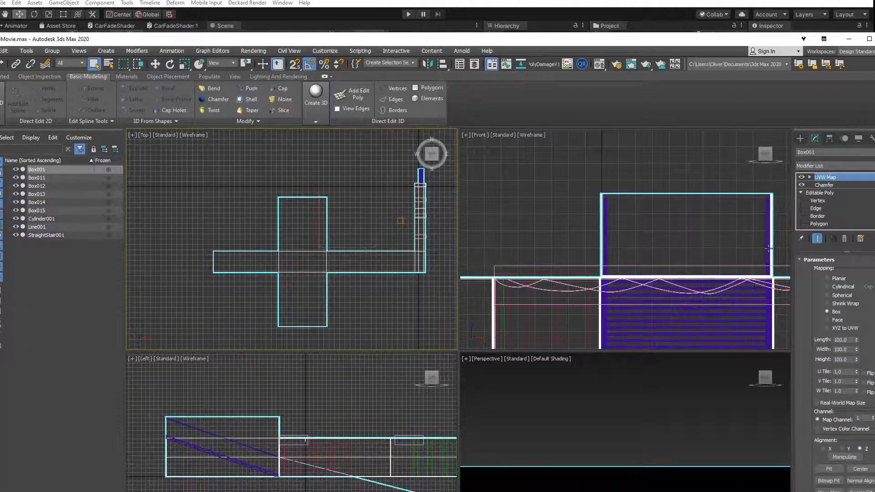
pyautogui.click(817, 200)
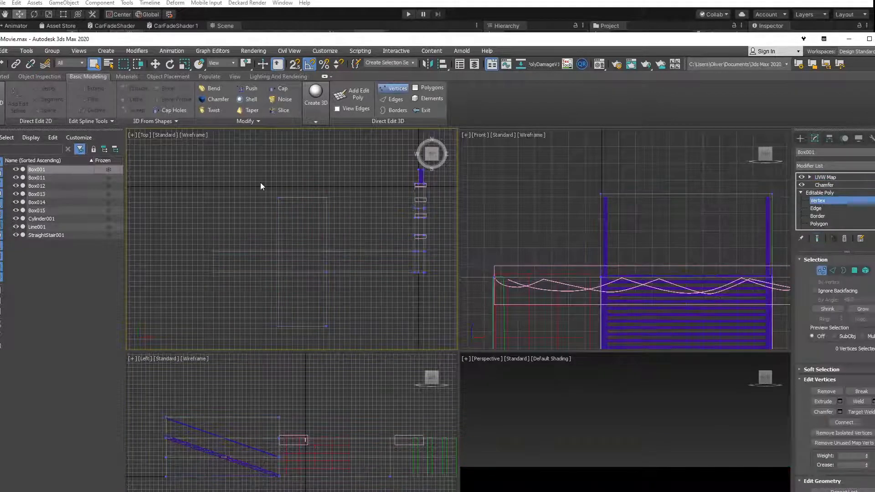
pyautogui.moveTo(336, 342); pyautogui.dragTo(336, 343)
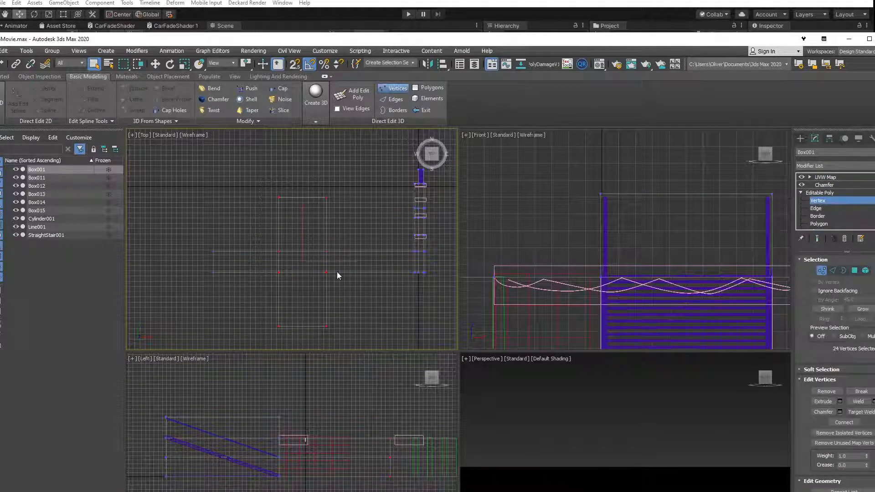
pyautogui.click(155, 64)
pyautogui.moveTo(335, 265); pyautogui.dragTo(369, 264)
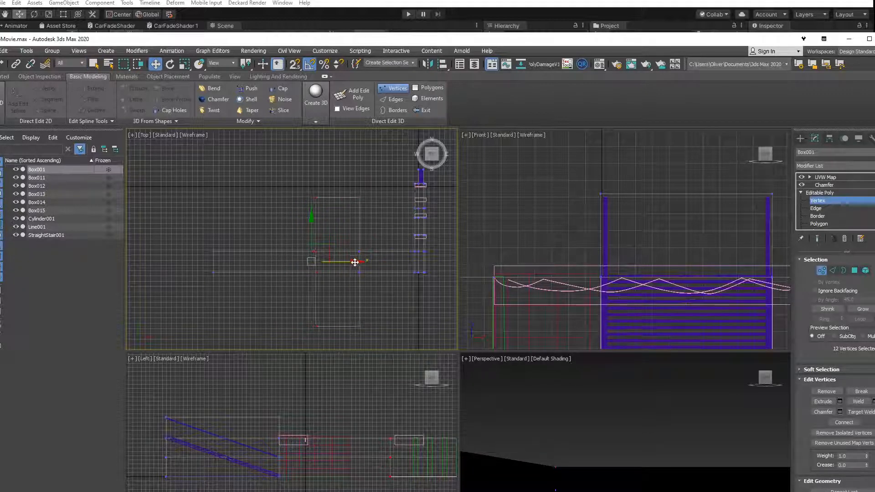
pyautogui.click(365, 245)
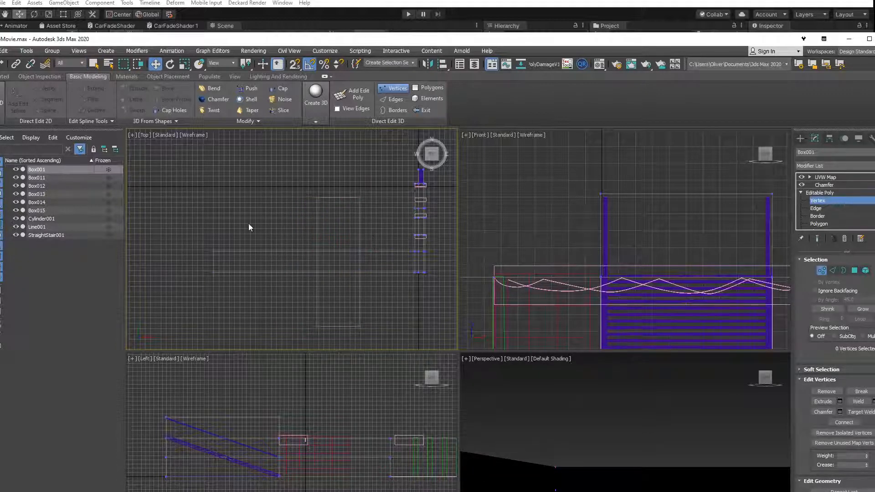
pyautogui.hotkey('ctrl', 'b')
pyautogui.click(206, 174)
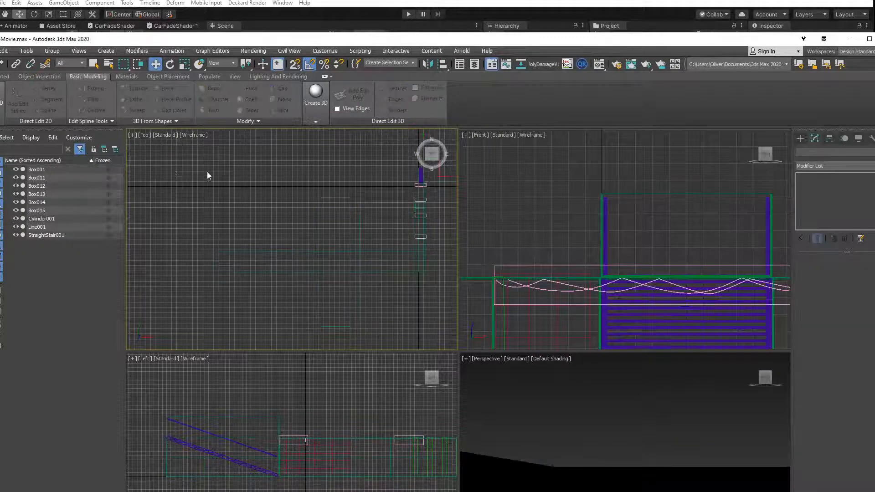
# Export the whole station with the shifted side passages over MetroStation.FBX and return to Unity with nothing selected
pyautogui.scroll(-4, 294, 203)
pyautogui.hotkey('ctrl', 'a')
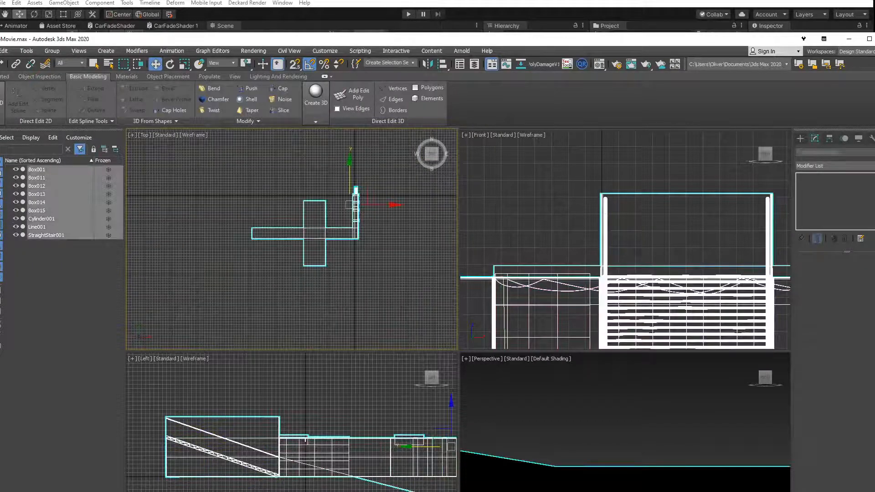
pyautogui.hotkey('alt', 'f')
pyautogui.moveTo(18, 186)
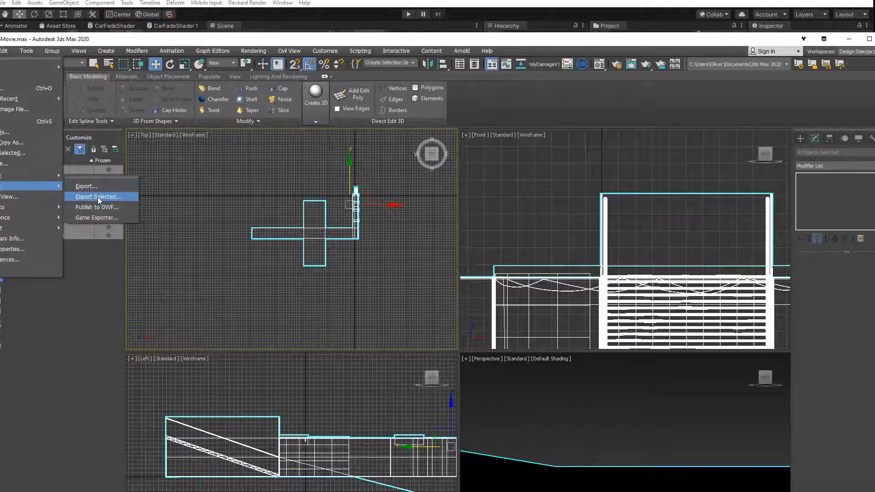
pyautogui.click(97, 197)
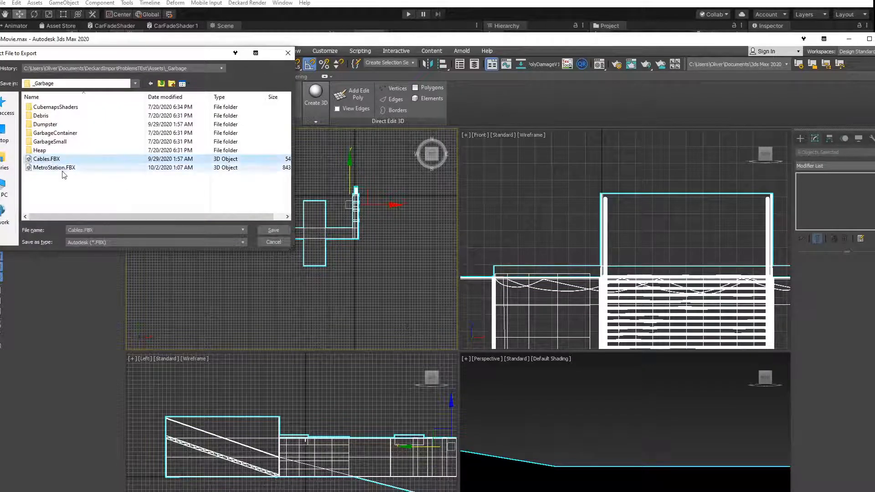
pyautogui.doubleClick(64, 168)
pyautogui.click(122, 344)
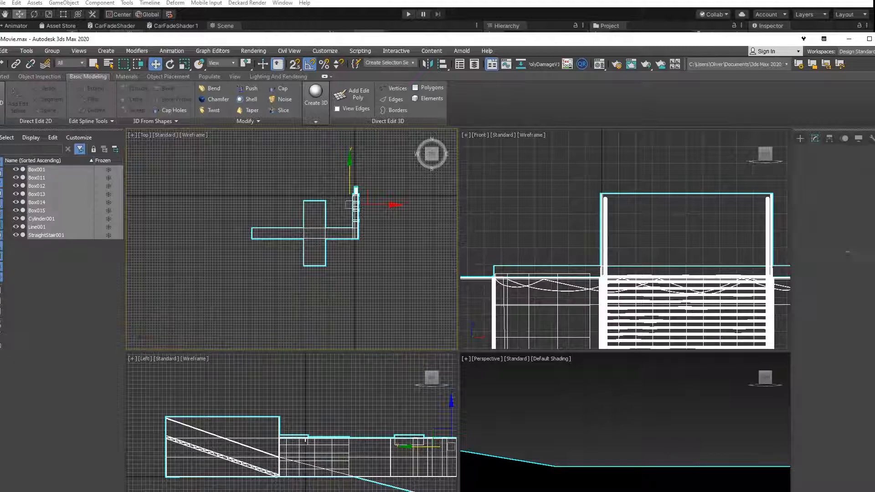
pyautogui.press('q')
pyautogui.hotkey('alt', 'Tab')
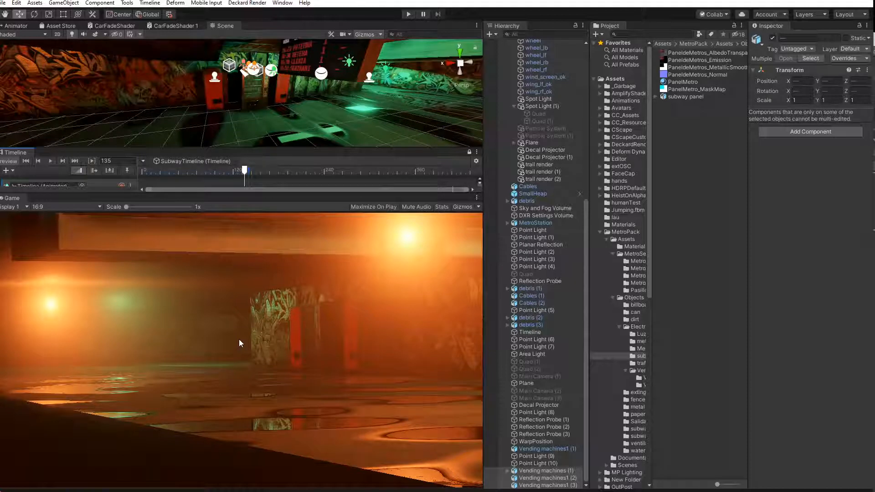
pyautogui.click(682, 152)
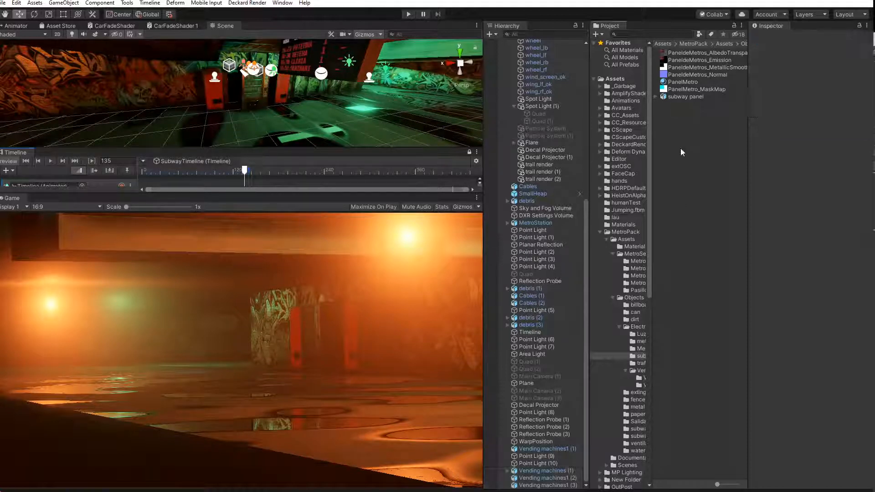
# Browse the MetroPack object folders for usable props, previewing the tunnel light, billboard and fence assets
pyautogui.click(640, 350)
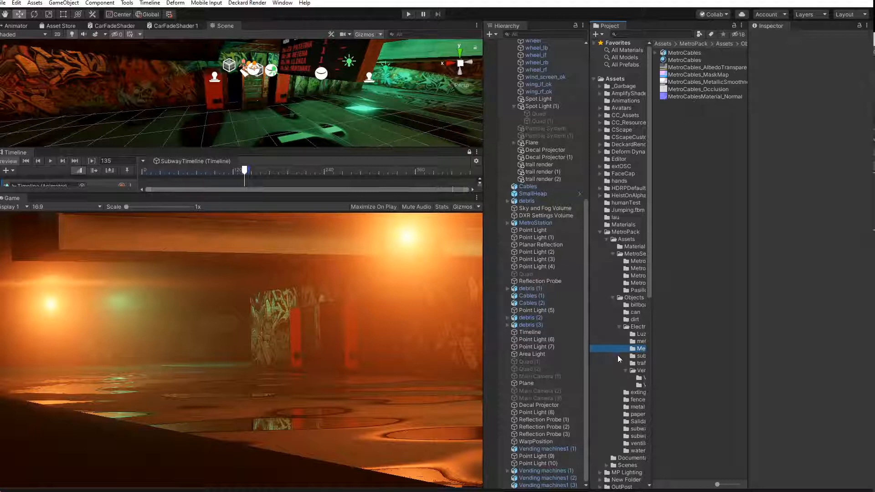
pyautogui.click(639, 335)
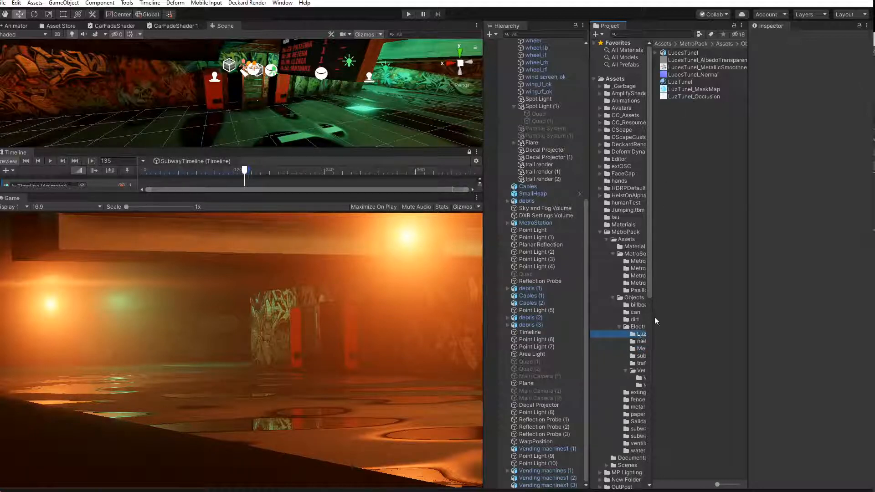
pyautogui.click(687, 53)
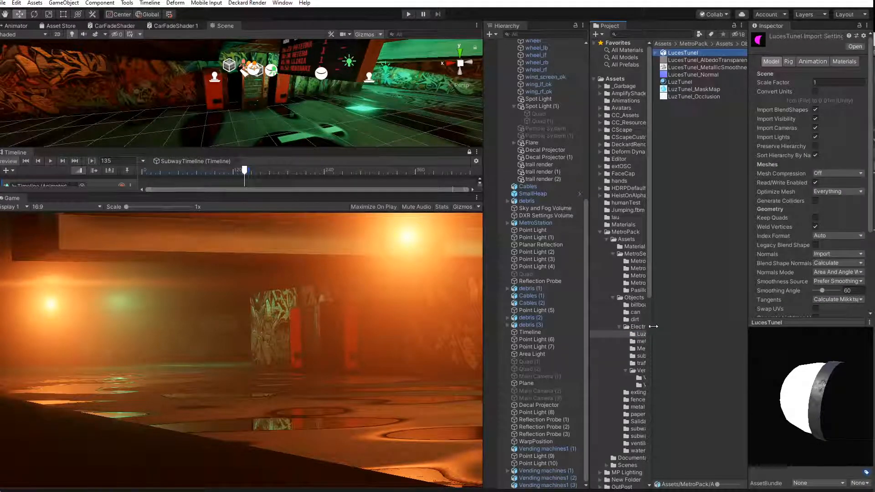
pyautogui.moveTo(650, 328); pyautogui.dragTo(690, 315)
pyautogui.click(643, 305)
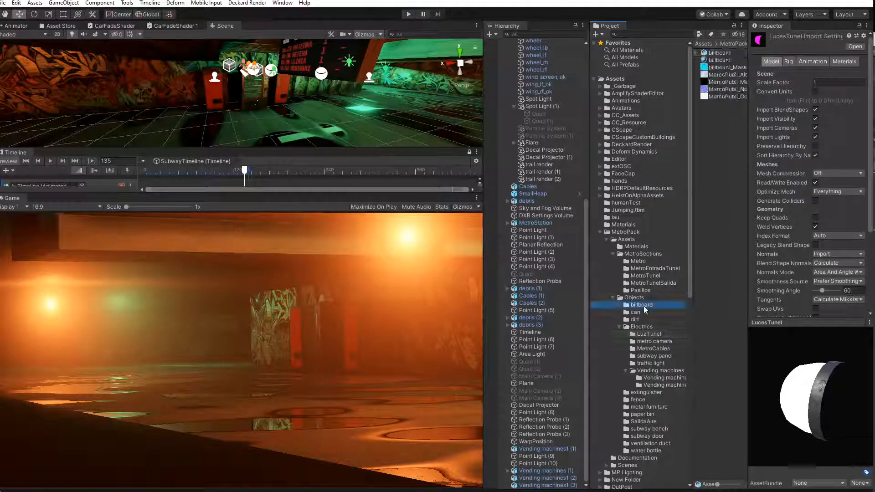
pyautogui.click(719, 53)
pyautogui.click(717, 60)
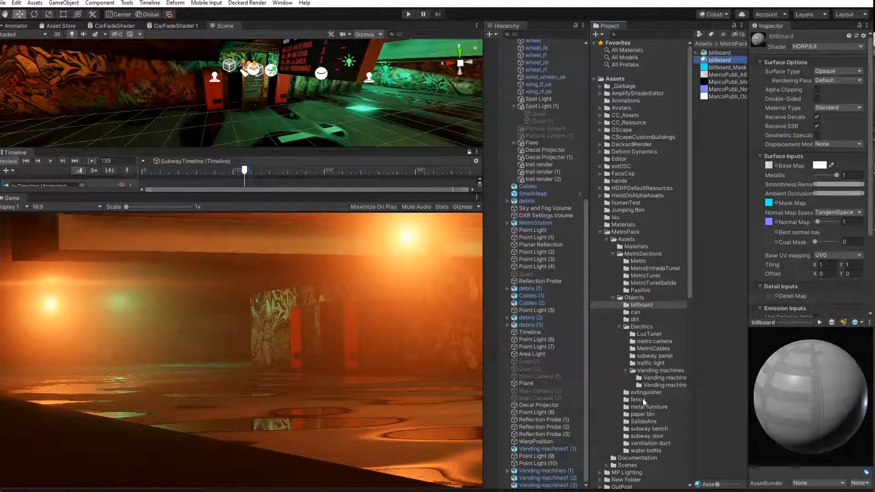
pyautogui.click(637, 399)
pyautogui.click(714, 53)
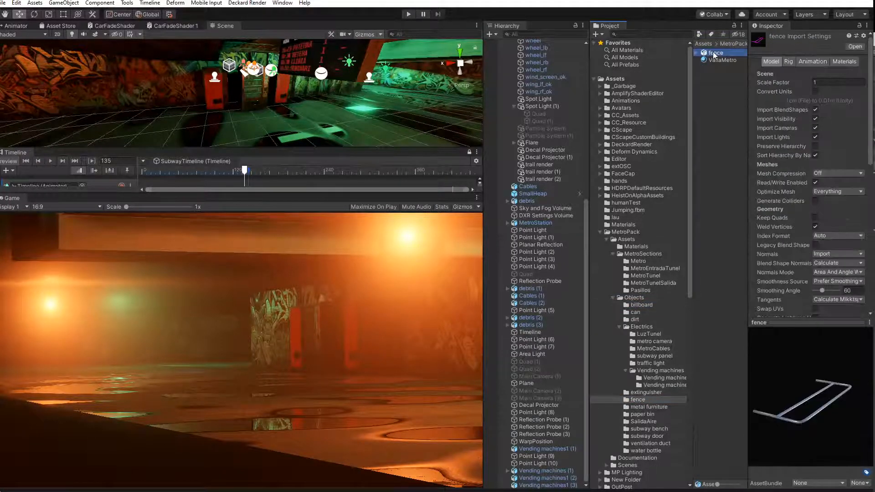
# Add the paper bin model from the MetroPack objects to the station floor near the graffiti wall
pyautogui.click(638, 414)
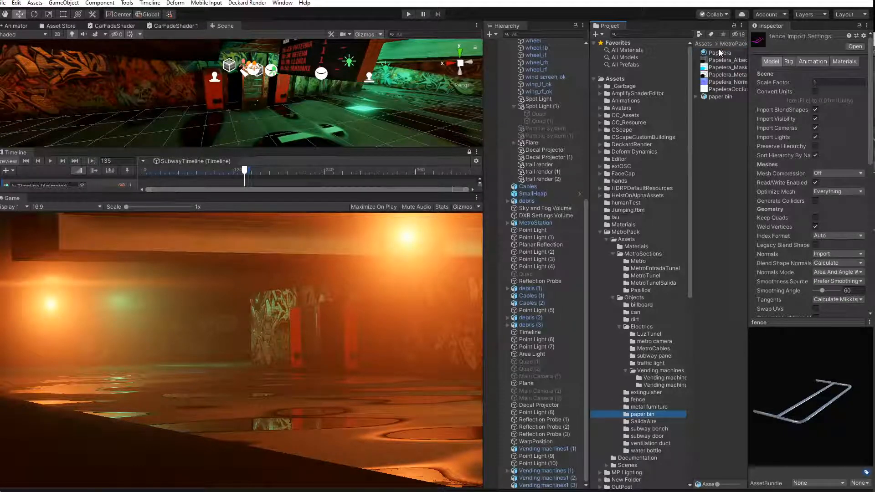
pyautogui.click(717, 97)
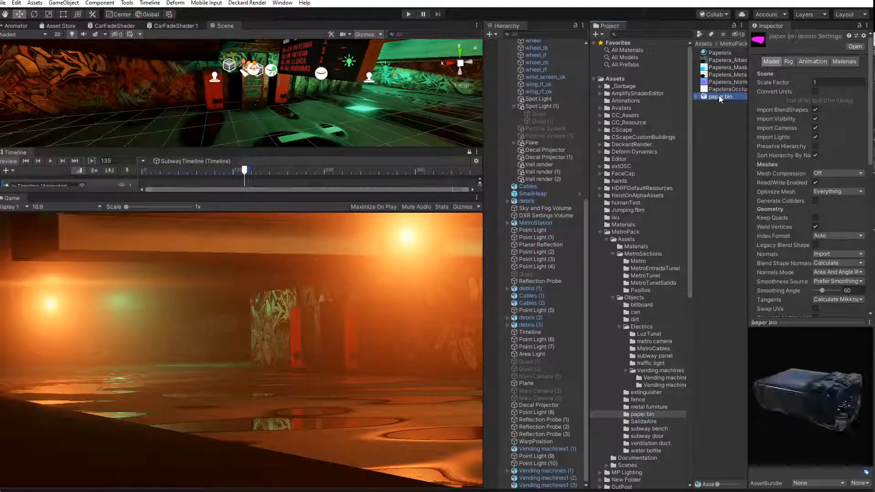
pyautogui.moveTo(116, 130); pyautogui.dragTo(158, 131)
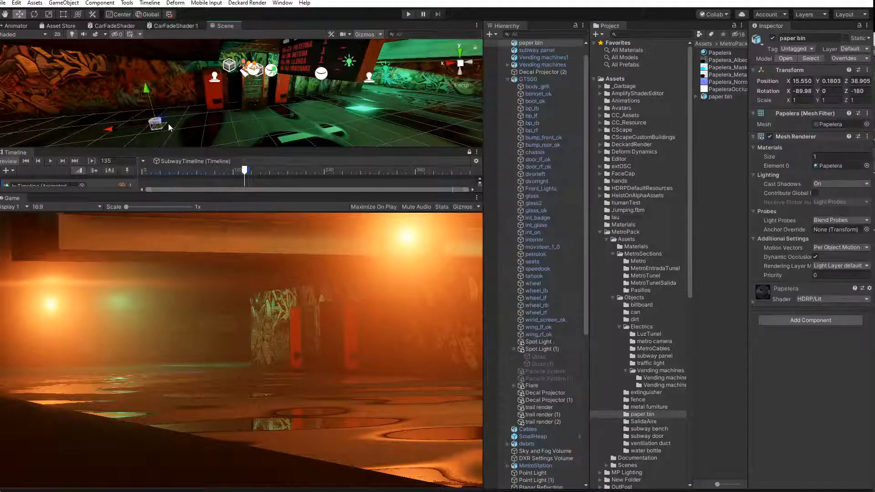
# Move the paper bin down the corridor past the vending machines and raise it, to about X 31.97, Y 1.2, Z 37.32
pyautogui.moveTo(148, 93)
pyautogui.mouseDown()
pyautogui.moveTo(146, 81)
pyautogui.moveTo(148, 92)
pyautogui.mouseUp()
pyautogui.moveTo(156, 127); pyautogui.dragTo(45, 113)
pyautogui.moveTo(121, 111); pyautogui.dragTo(167, 111, button='middle')
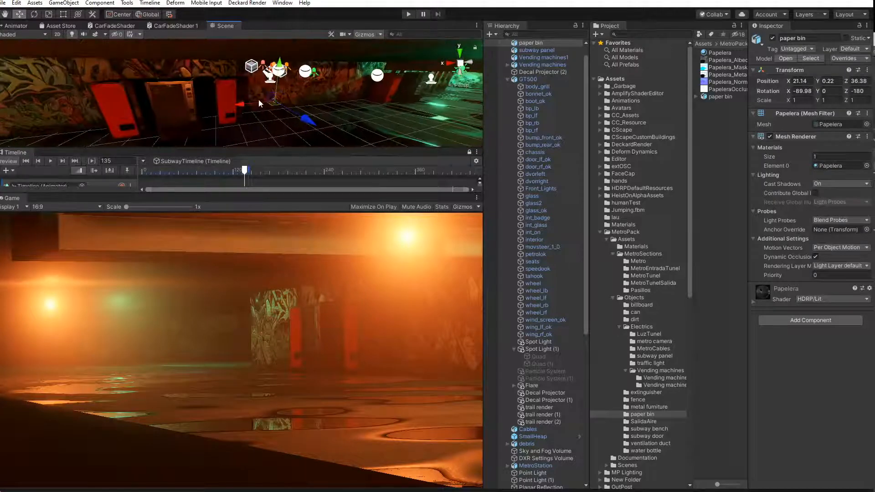
pyautogui.moveTo(271, 103); pyautogui.dragTo(1, 135)
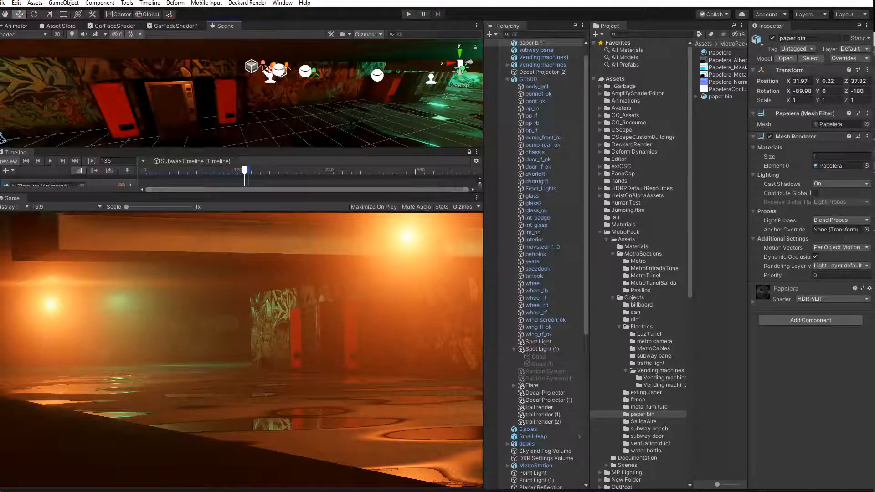
pyautogui.moveTo(20, 115); pyautogui.dragTo(128, 78, button='middle')
pyautogui.moveTo(105, 64); pyautogui.dragTo(96, 34)
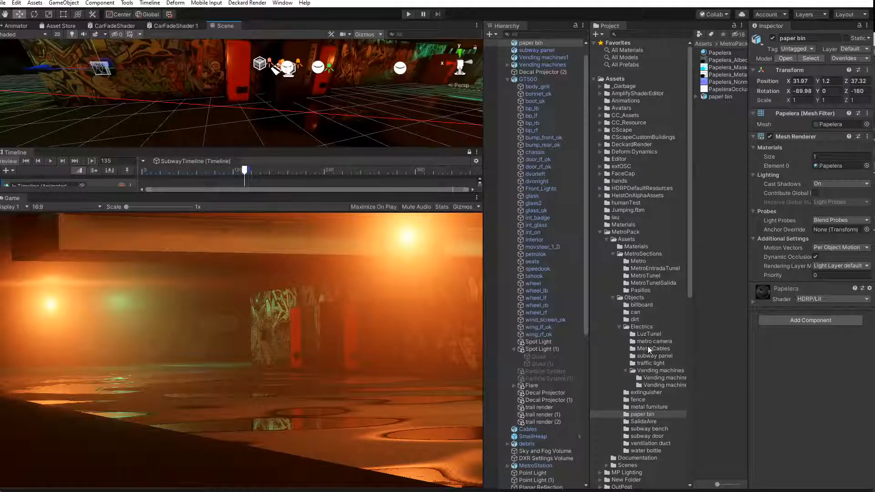
# Examine the SalidaAire model and look through the subway bench, subway door, ventilation duct and water bottle folders for more props
pyautogui.click(648, 421)
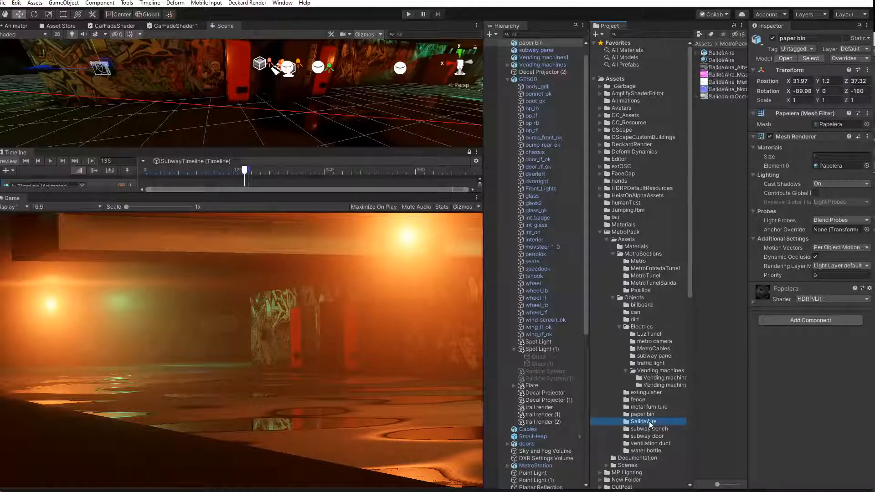
pyautogui.click(720, 53)
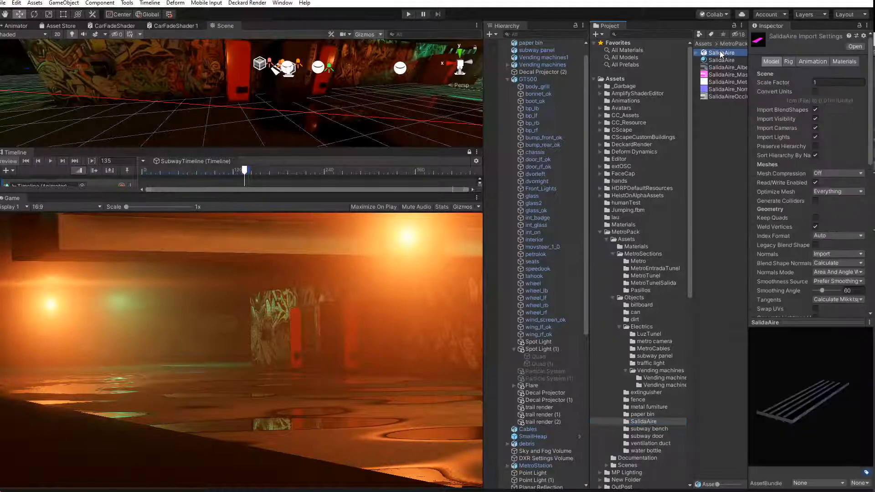
pyautogui.click(662, 429)
pyautogui.click(635, 435)
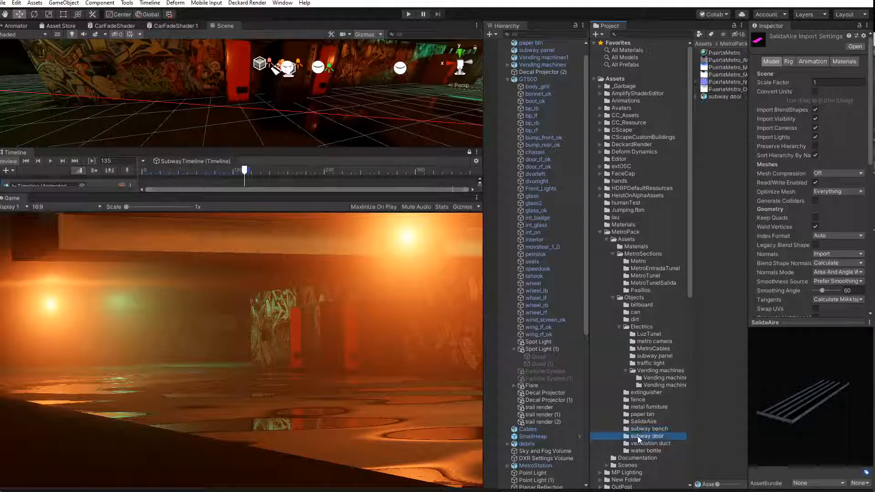
pyautogui.click(641, 444)
pyautogui.click(641, 450)
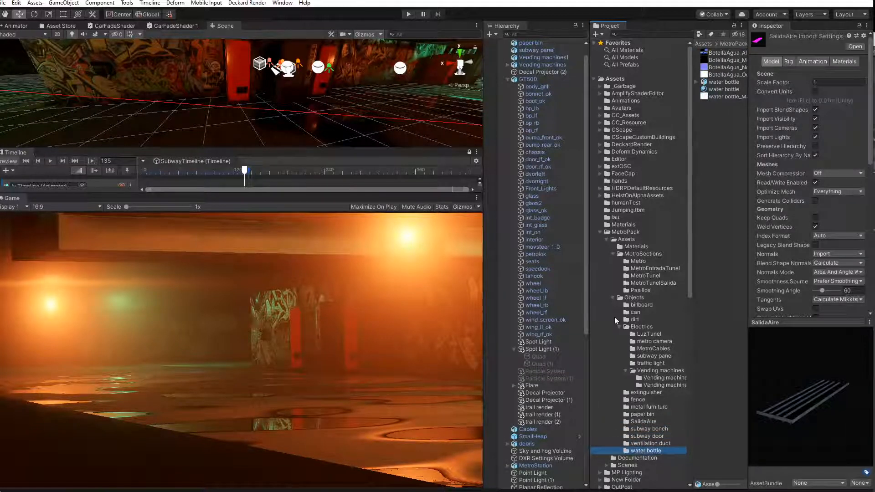
# Preview the Metro and MetroEntradaTunel models in MetroSections, rotating each preview to examine its shape
pyautogui.click(636, 254)
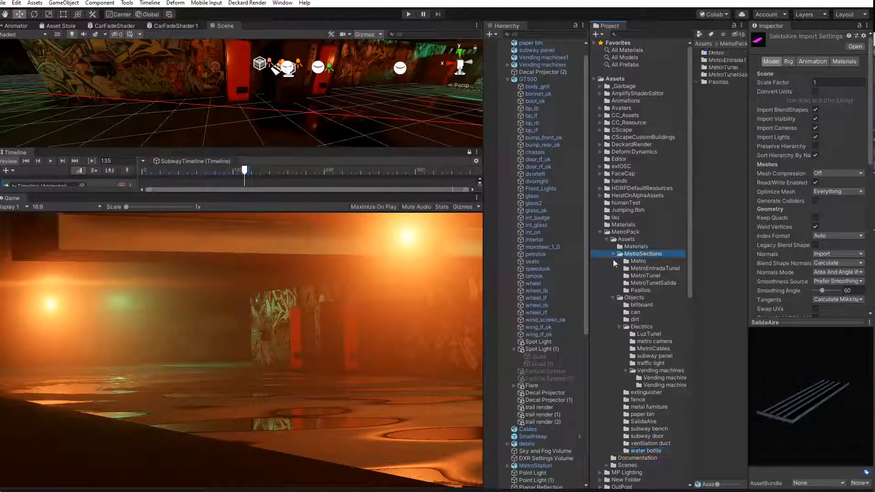
pyautogui.click(645, 261)
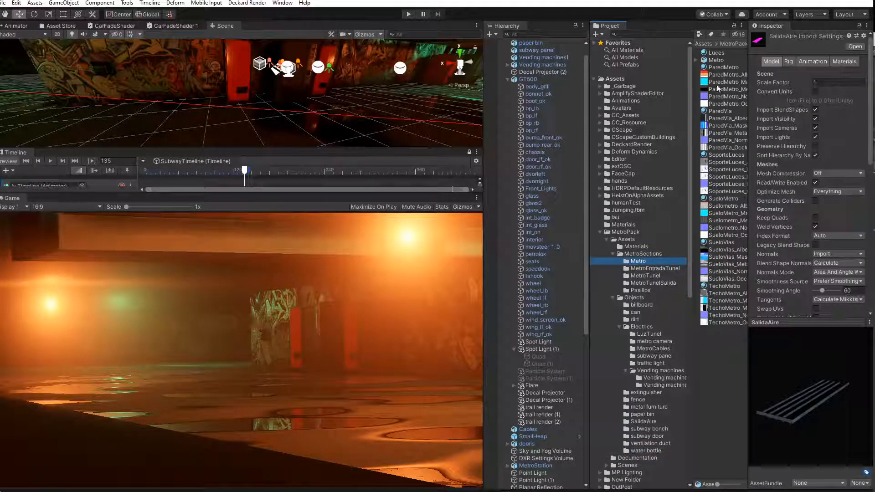
pyautogui.click(717, 61)
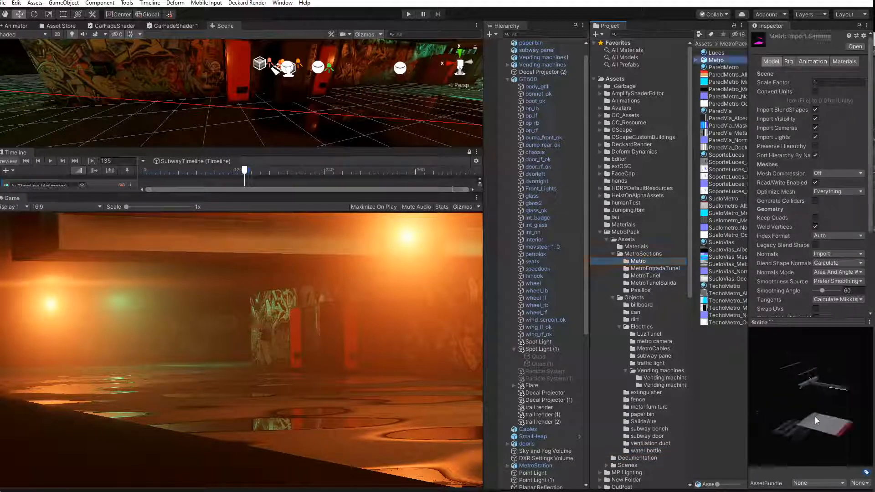
pyautogui.moveTo(750, 395); pyautogui.dragTo(830, 419)
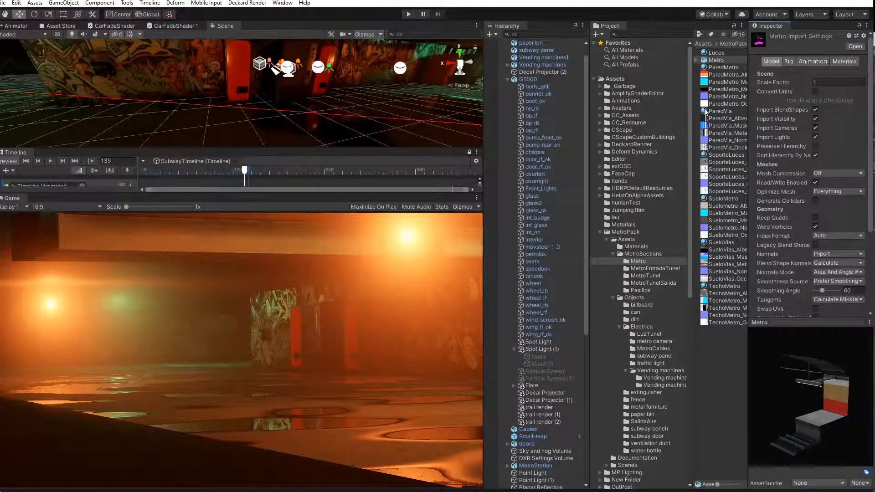
pyautogui.click(651, 269)
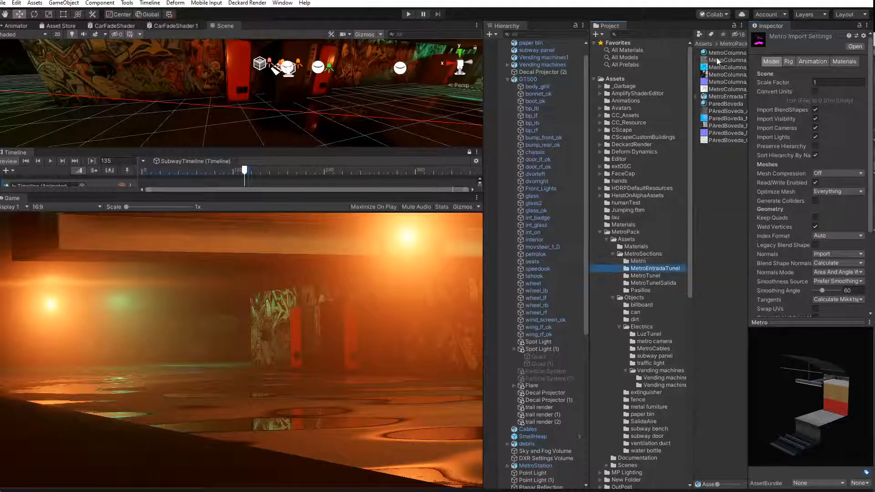
pyautogui.click(718, 97)
pyautogui.moveTo(835, 387)
pyautogui.mouseDown()
pyautogui.moveTo(802, 400)
pyautogui.moveTo(797, 382)
pyautogui.moveTo(830, 384)
pyautogui.mouseUp()
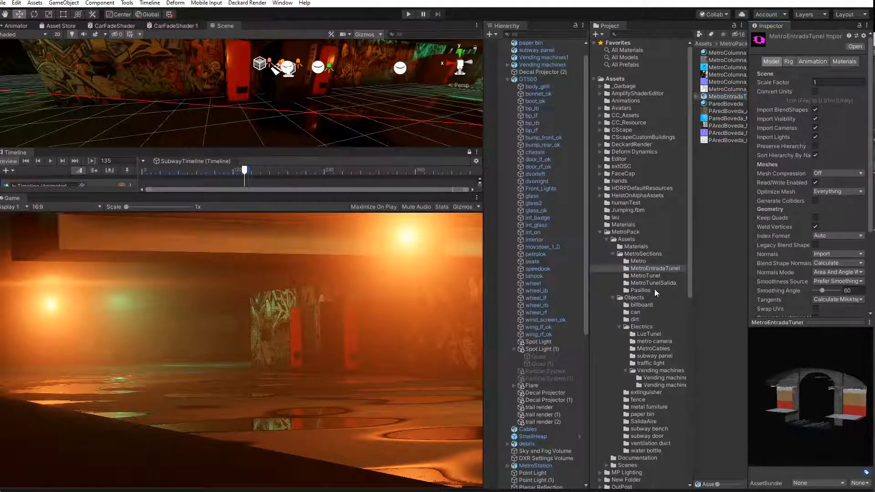
# Preview the MetroTunel and MetroTunelSalida section models, turning each preview to see the tunnel profile
pyautogui.click(644, 275)
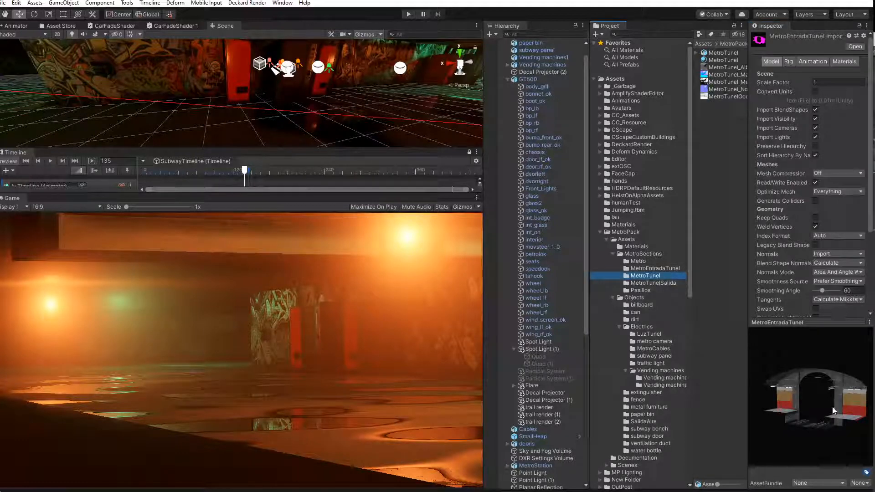
pyautogui.click(718, 52)
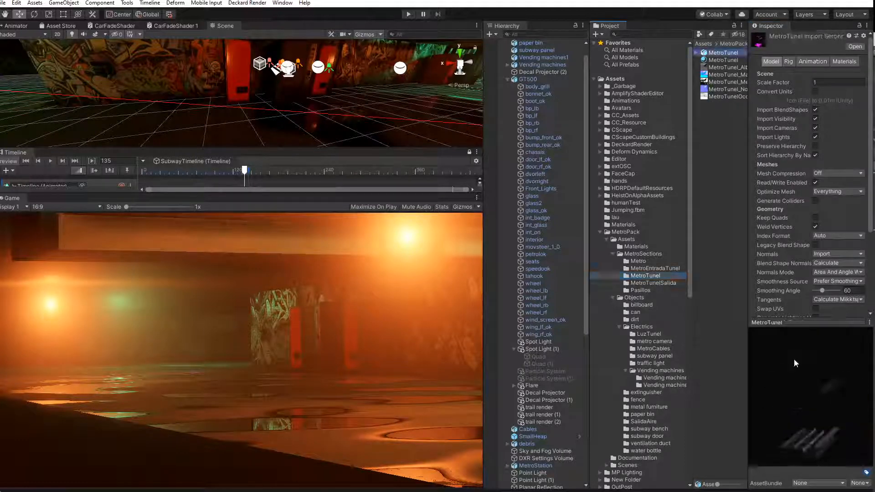
pyautogui.moveTo(862, 404); pyautogui.dragTo(874, 413)
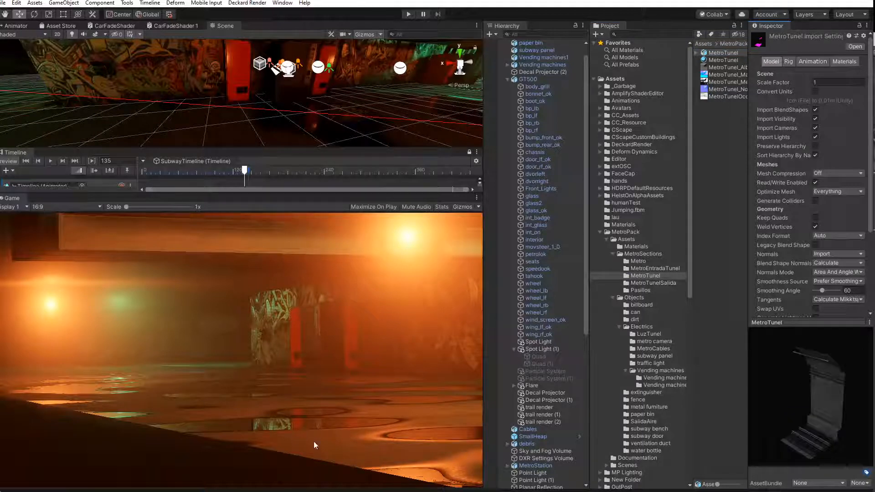
pyautogui.click(649, 283)
pyautogui.click(724, 52)
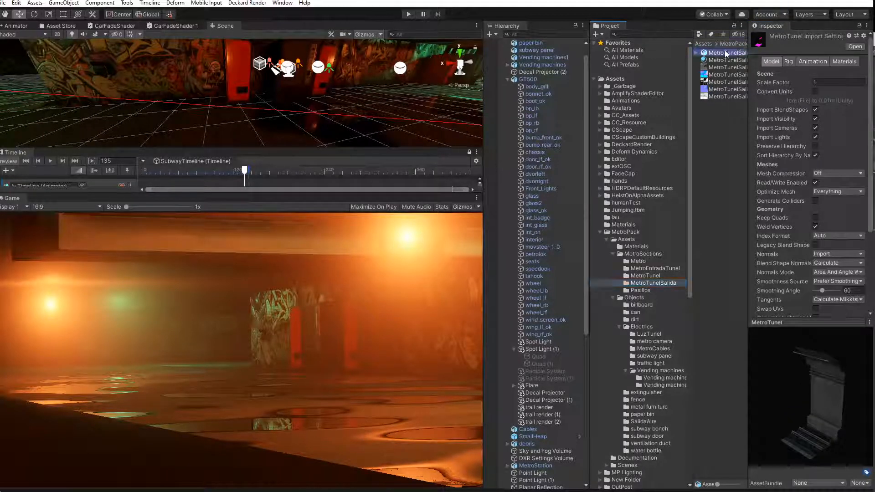
pyautogui.moveTo(807, 382); pyautogui.dragTo(730, 382)
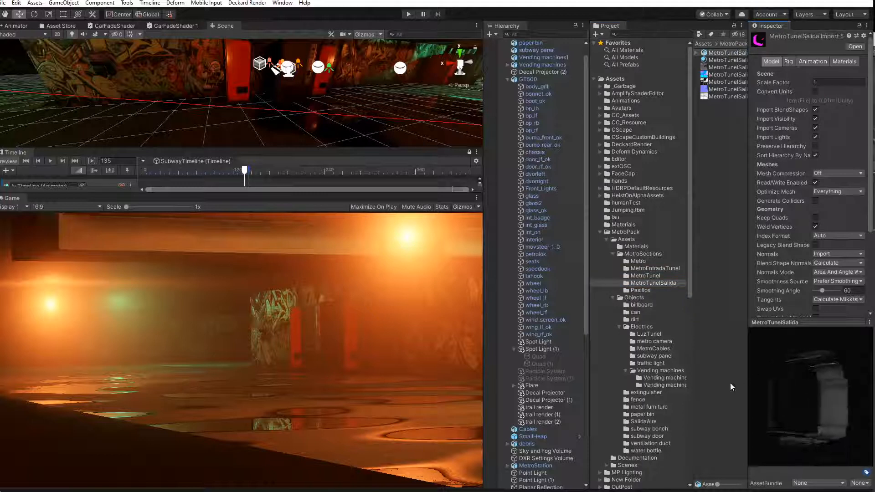
# Examine the MetroPared, SueloPasillos and TechoPasillo corridor models in the Pasillos folder
pyautogui.click(640, 290)
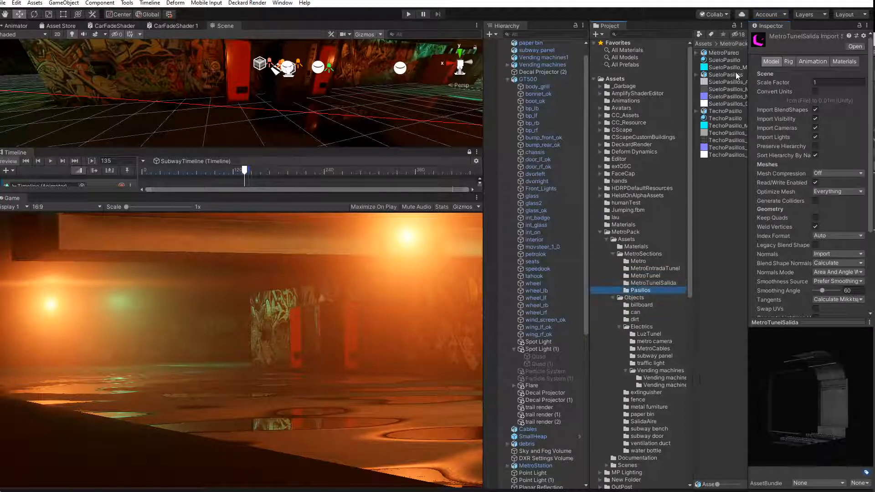
pyautogui.click(724, 53)
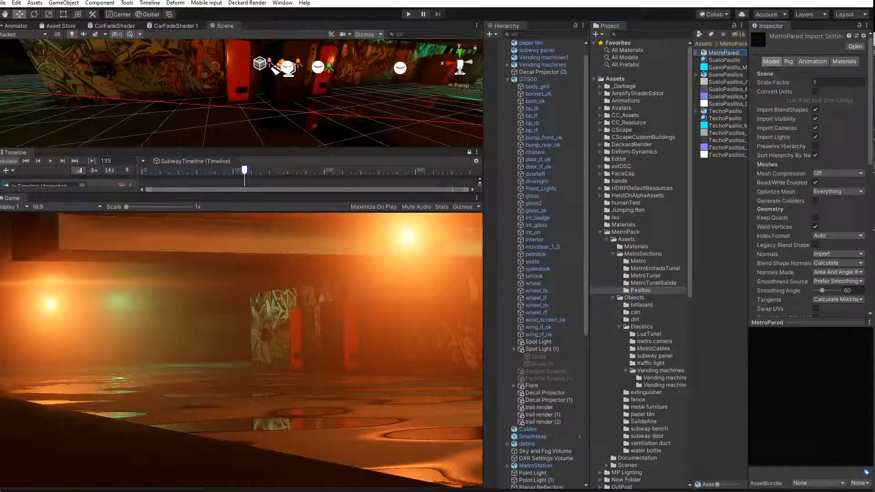
pyautogui.click(725, 75)
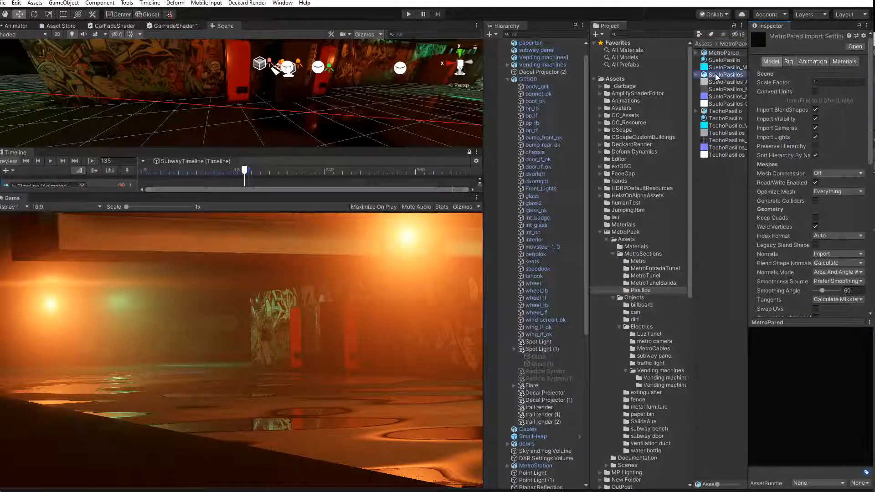
pyautogui.moveTo(794, 397); pyautogui.dragTo(733, 384)
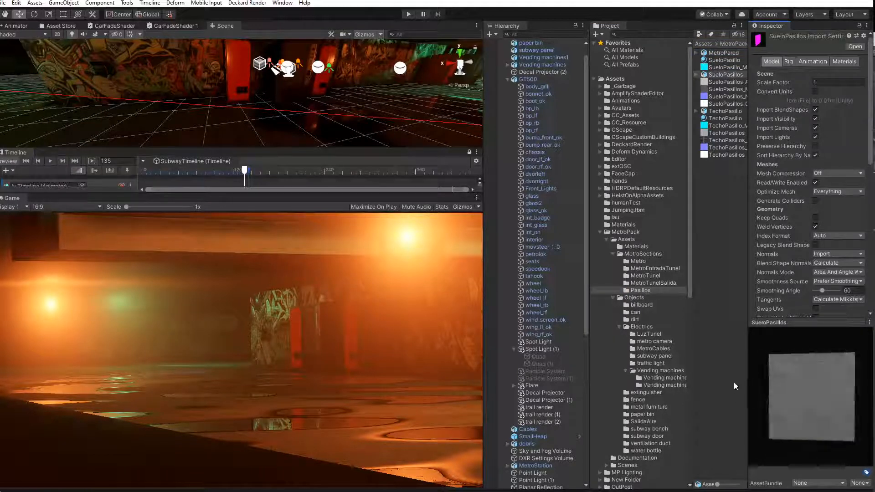
pyautogui.click(724, 112)
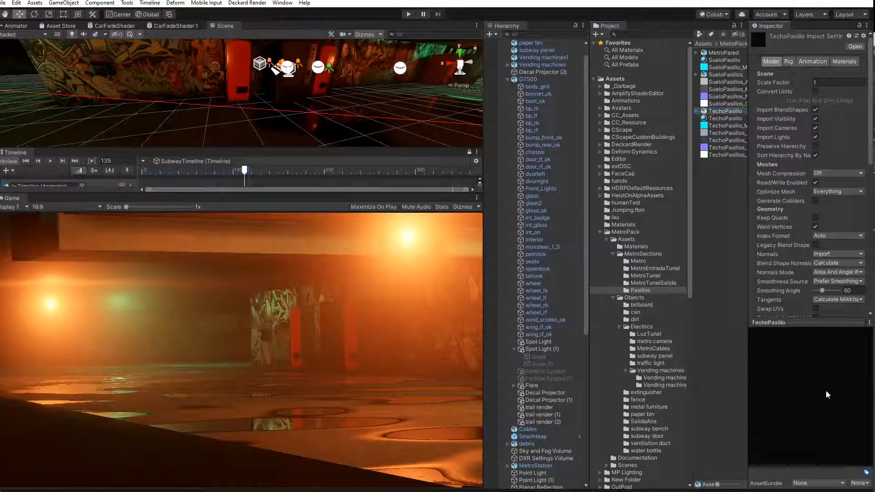
pyautogui.moveTo(758, 389); pyautogui.dragTo(874, 399)
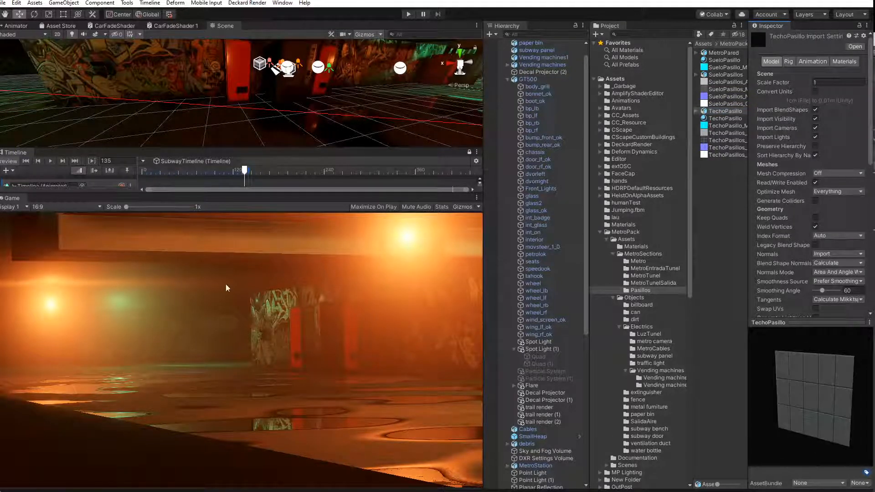
# Examine the Metro section model from the MetroSections folder in its preview and place one in the station scene
pyautogui.click(637, 261)
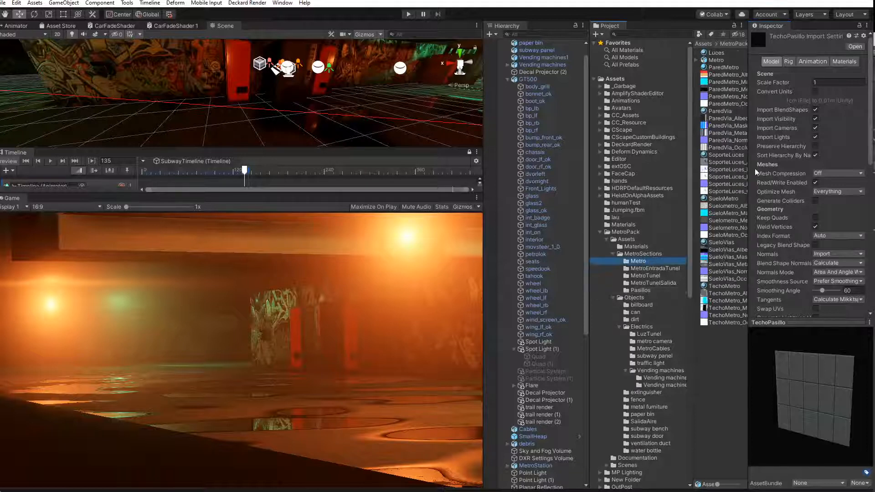
pyautogui.click(716, 60)
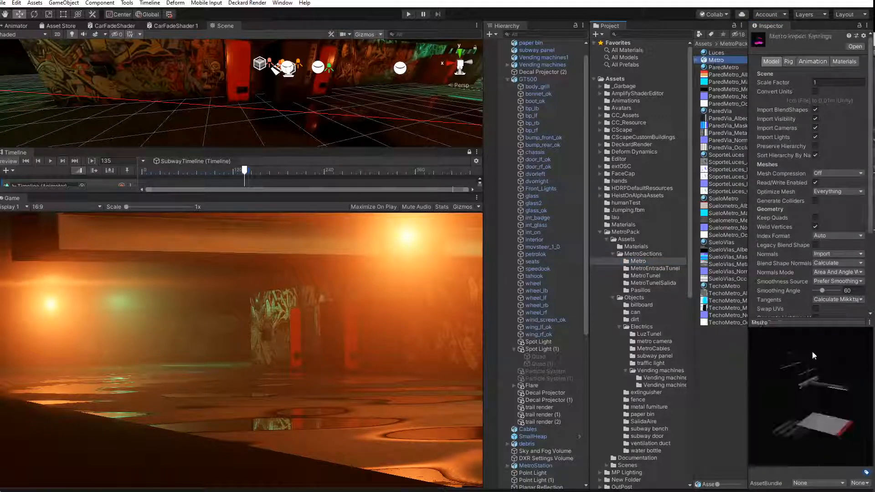
pyautogui.moveTo(779, 405); pyautogui.dragTo(847, 400)
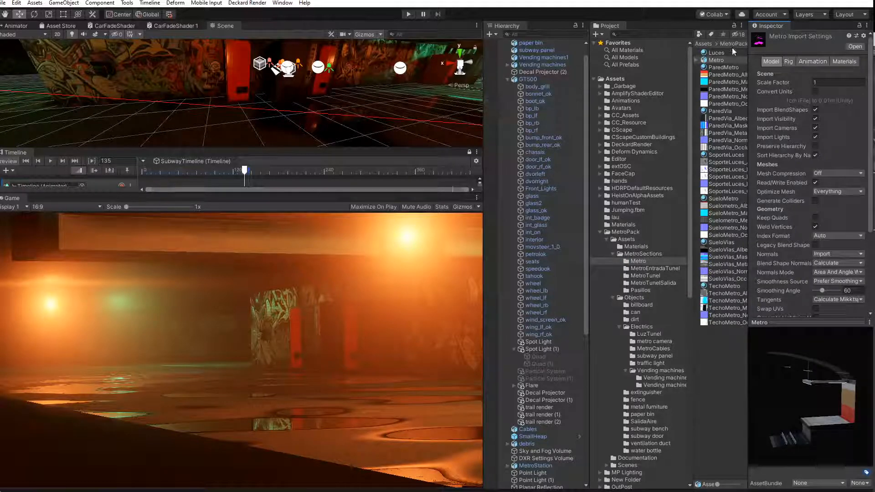
pyautogui.click(714, 61)
pyautogui.moveTo(715, 61); pyautogui.dragTo(89, 69)
# Rotate the placed Metro section about its vertical axis to a Y rotation of 169.06
pyautogui.scroll(-4, 99, 84)
pyautogui.moveTo(100, 85)
pyautogui.mouseDown(button='middle')
pyautogui.moveTo(117, 85)
pyautogui.moveTo(104, 86)
pyautogui.mouseUp(button='middle')
pyautogui.keyDown('alt'); pyautogui.moveTo(104, 86); pyautogui.dragTo(173, 87); pyautogui.keyUp('alt')
pyautogui.click(34, 15)
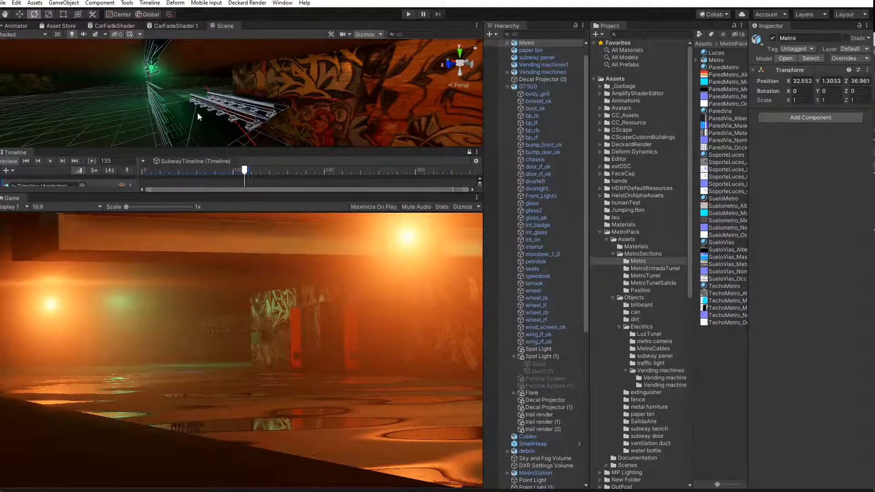
pyautogui.keyDown('alt'); pyautogui.moveTo(197, 116); pyautogui.dragTo(203, 115); pyautogui.keyUp('alt')
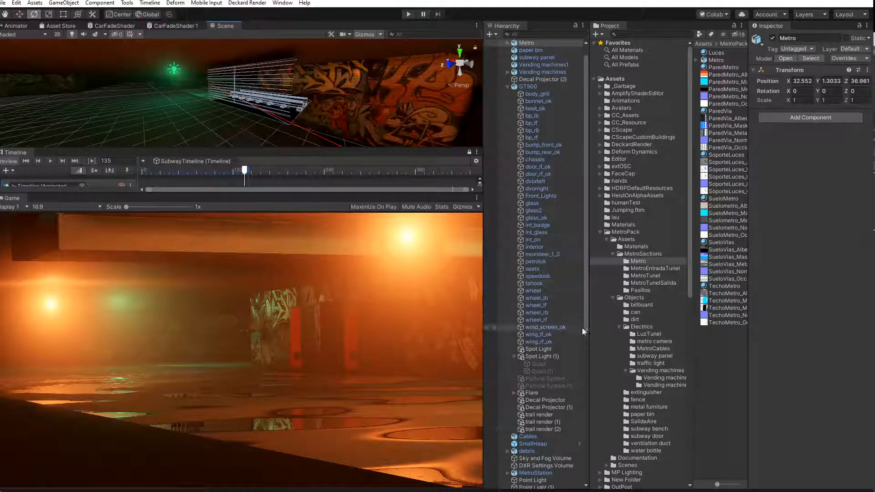
pyautogui.scroll(-10, 575, 351)
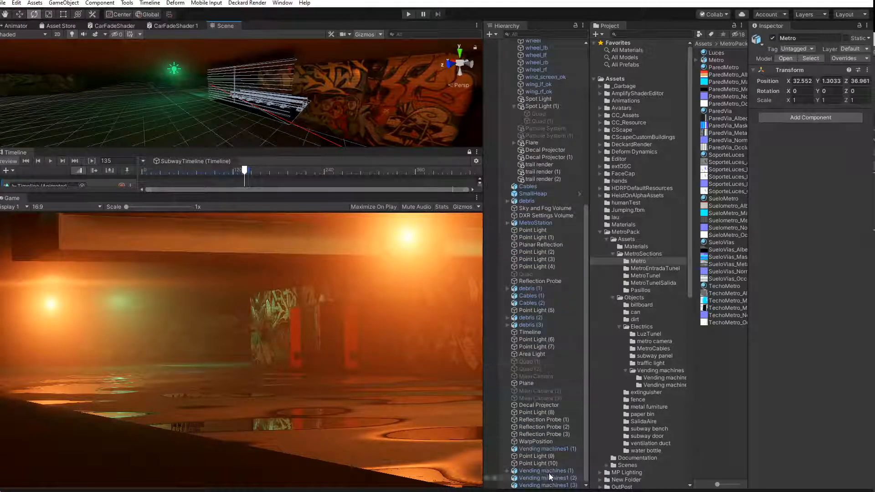
pyautogui.scroll(10, 538, 288)
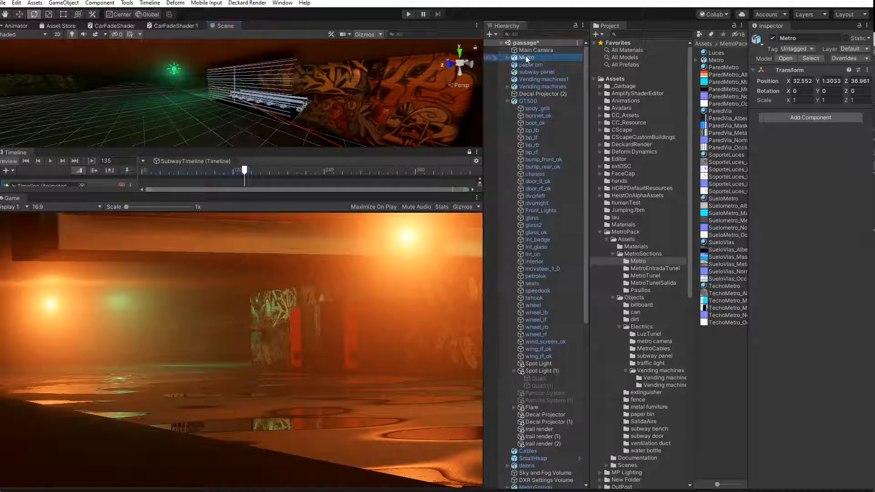
pyautogui.moveTo(214, 97); pyautogui.dragTo(233, 66, button='middle')
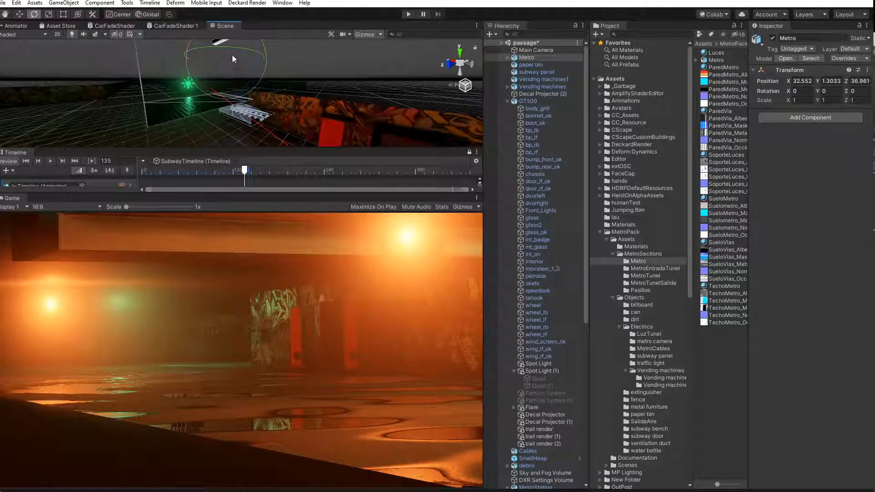
pyautogui.moveTo(232, 58); pyautogui.dragTo(0, 37)
# Lower the Metro section to Y -1.71 and move it to the far end of the station at X 55, Z 40.8
pyautogui.click(20, 14)
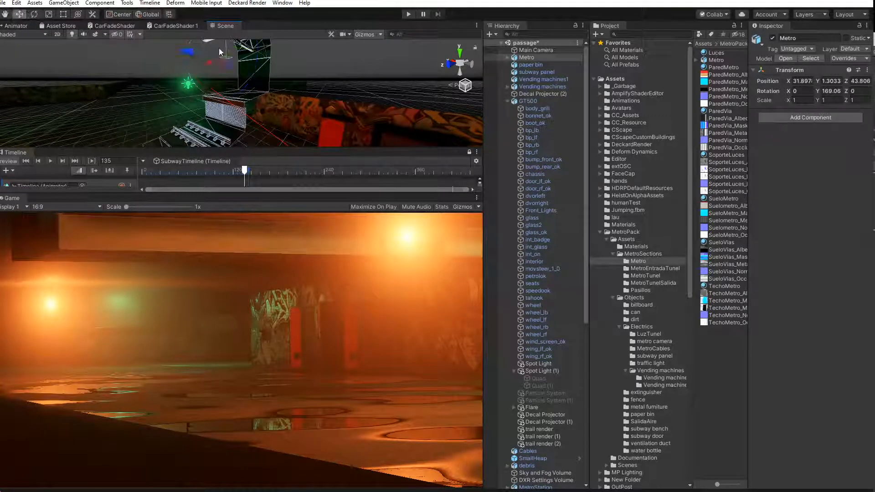
pyautogui.moveTo(225, 45); pyautogui.dragTo(231, 99)
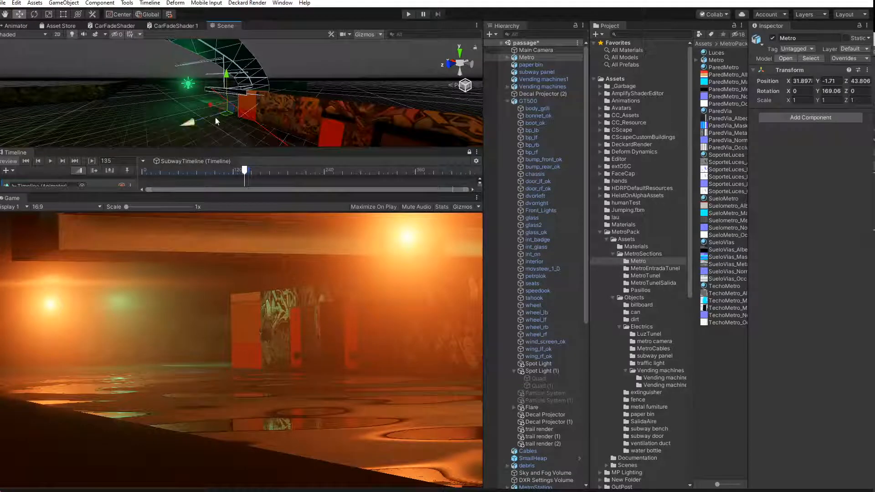
pyautogui.moveTo(192, 126); pyautogui.dragTo(16, 74)
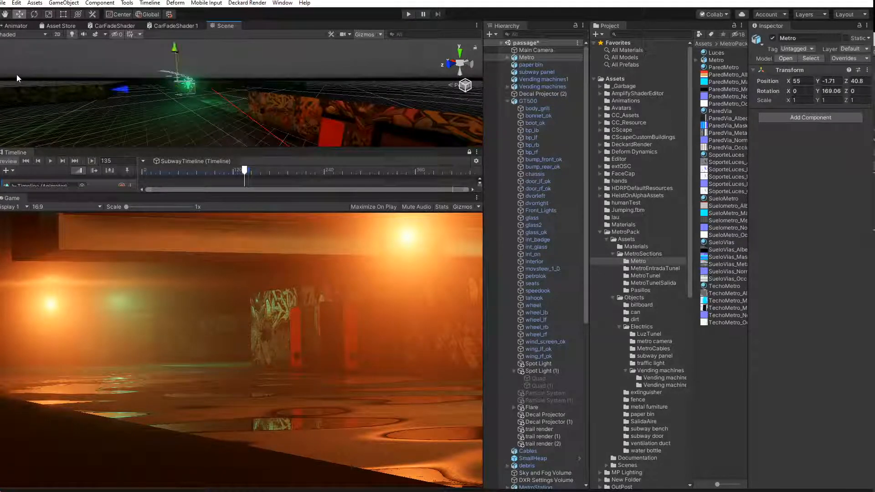
# Try to build a row of Metro sections by duplicating the section along the global X axis, with a copy at X 47.57
pyautogui.hotkey('ctrl', 'd')
pyautogui.moveTo(132, 83); pyautogui.dragTo(286, 106, button='middle')
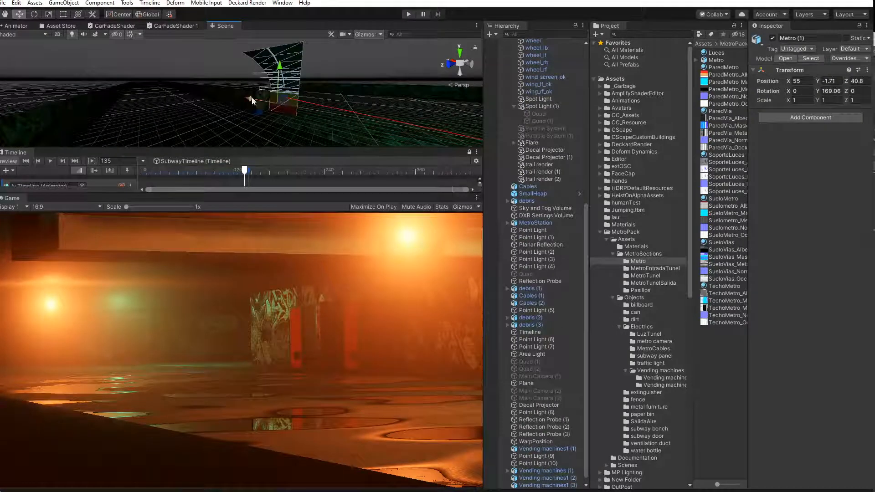
pyautogui.scroll(3, 286, 106)
pyautogui.moveTo(287, 106); pyautogui.dragTo(367, 118)
pyautogui.hotkey('ctrl', 'd')
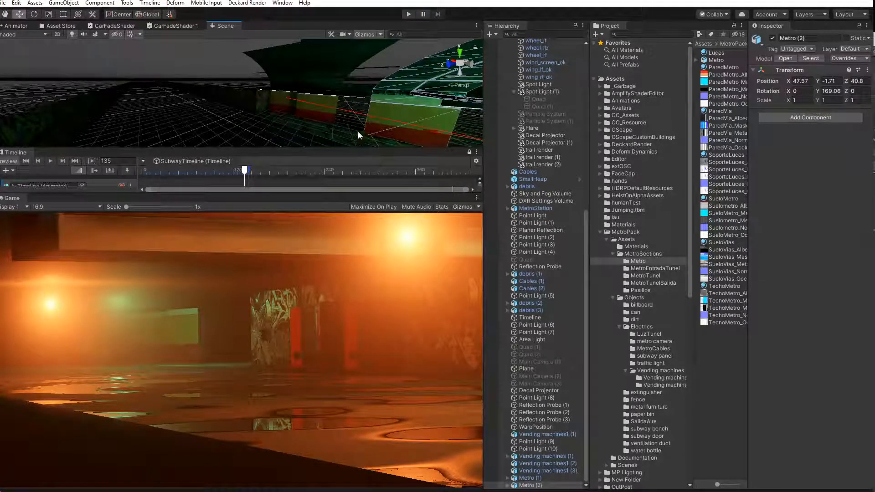
pyautogui.hotkey('ctrl', 'd')
# Remove the duplicated Metro sections, leaving only the original one in the scene
pyautogui.click(343, 106)
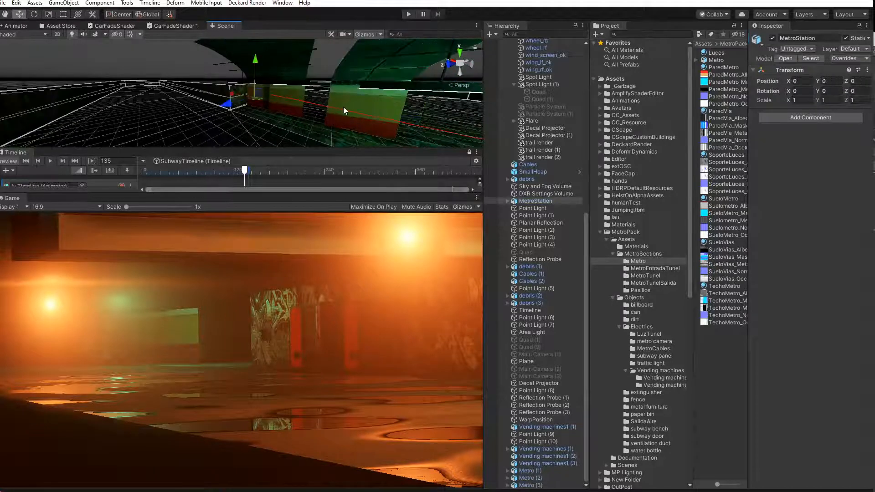
pyautogui.click(349, 80)
pyautogui.hotkey('ctrl', 'z')
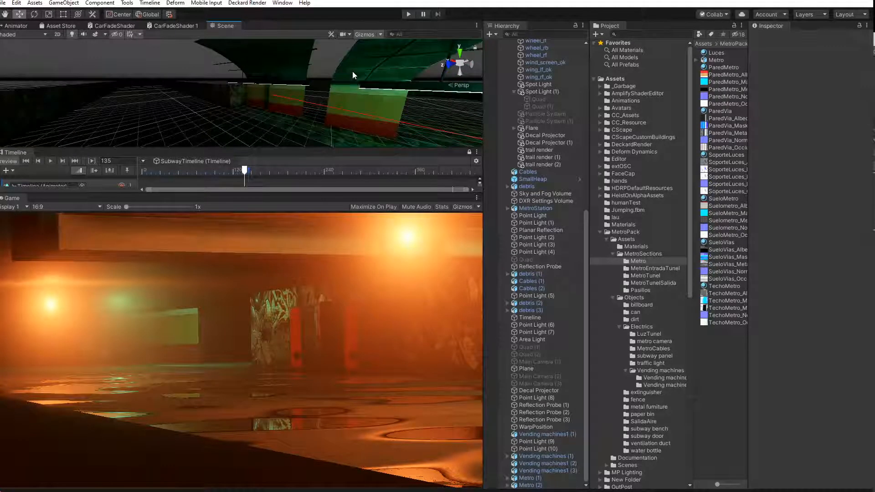
pyautogui.press('Delete')
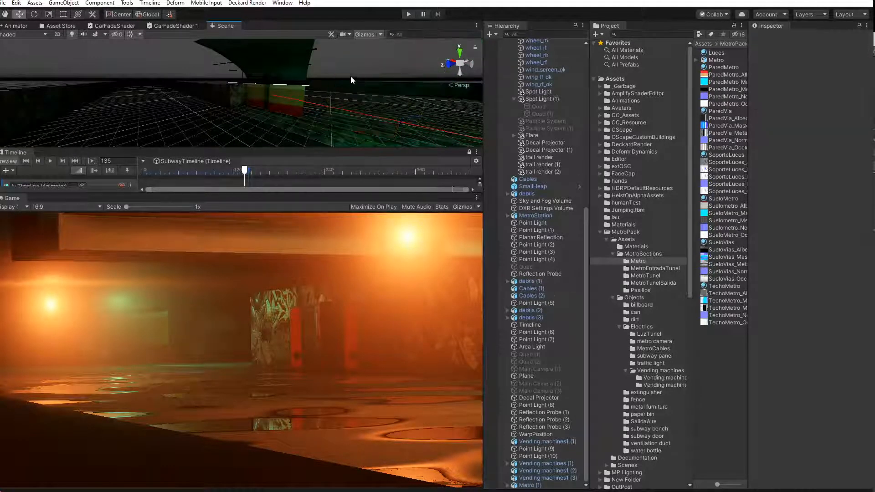
pyautogui.hotkey('ctrl', 'z')
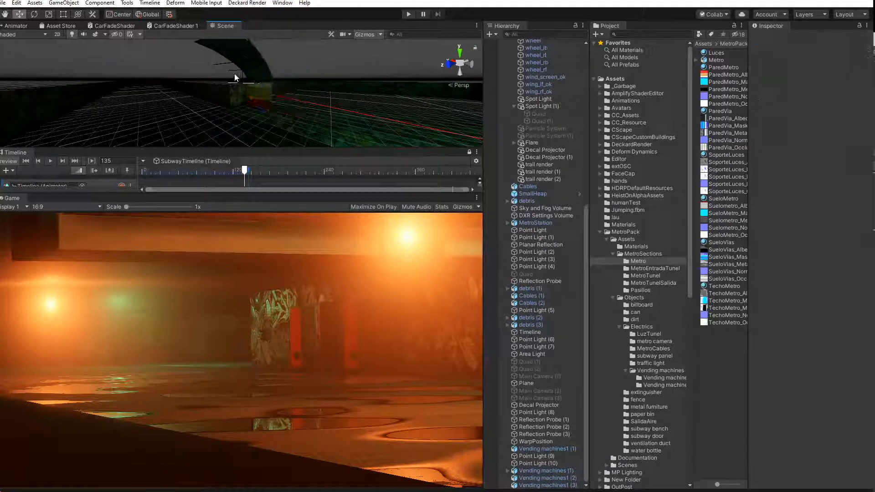
# Switch the transform handles to local orientation and rotate the remaining Metro section to a Y rotation of 184.06
pyautogui.click(255, 68)
pyautogui.keyDown('alt'); pyautogui.moveTo(252, 89); pyautogui.dragTo(181, 73); pyautogui.keyUp('alt')
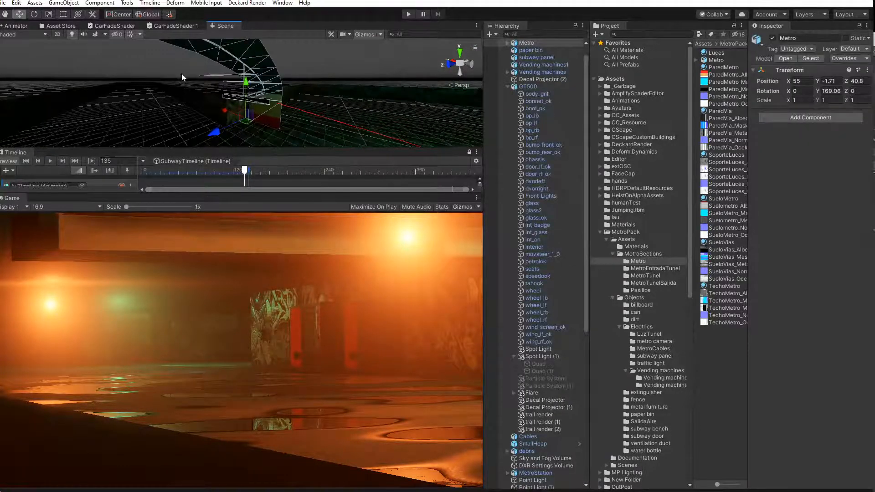
pyautogui.click(150, 17)
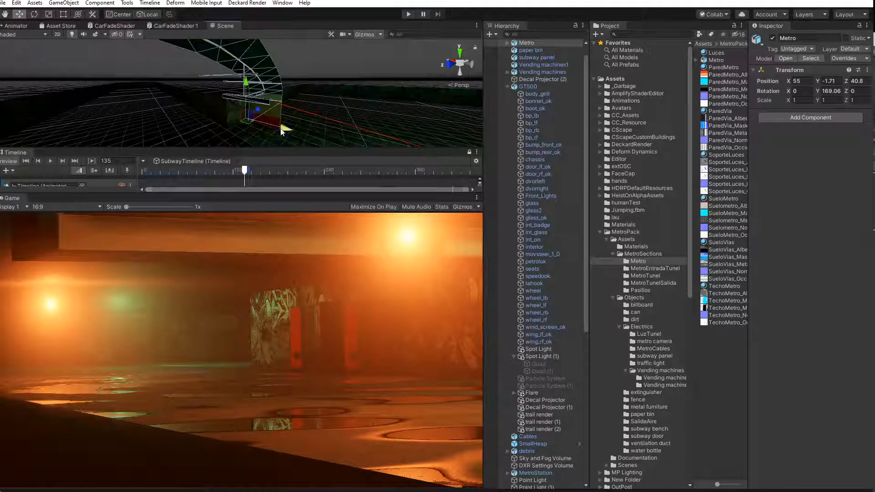
pyautogui.click(35, 14)
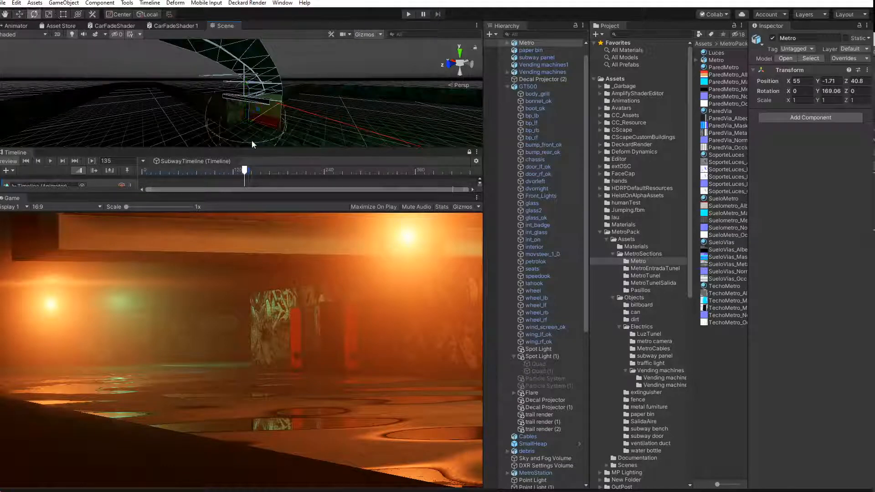
pyautogui.moveTo(255, 140); pyautogui.dragTo(247, 143)
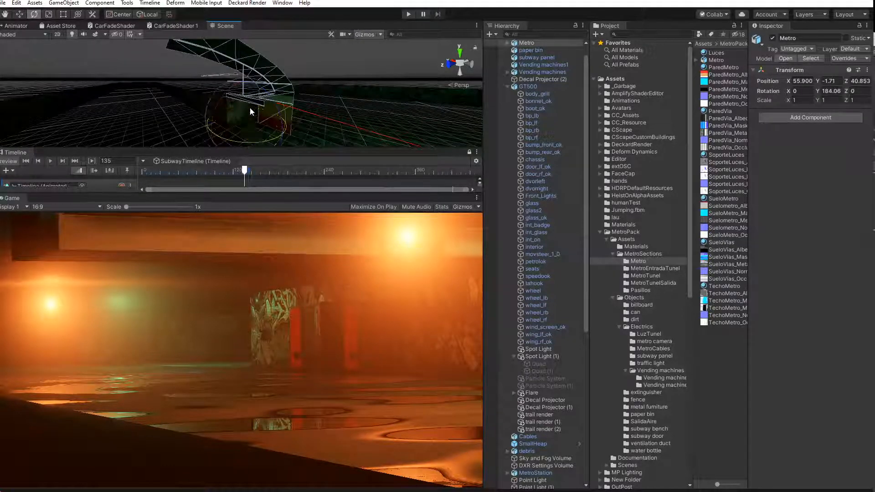
# Duplicate the Metro section twice along its own length, with the second copy at X 51.37, Z 41.18
pyautogui.press('w')
pyautogui.moveTo(284, 135); pyautogui.dragTo(342, 162)
pyautogui.hotkey('ctrl', 'd')
pyautogui.hotkey('ctrl', 'd')
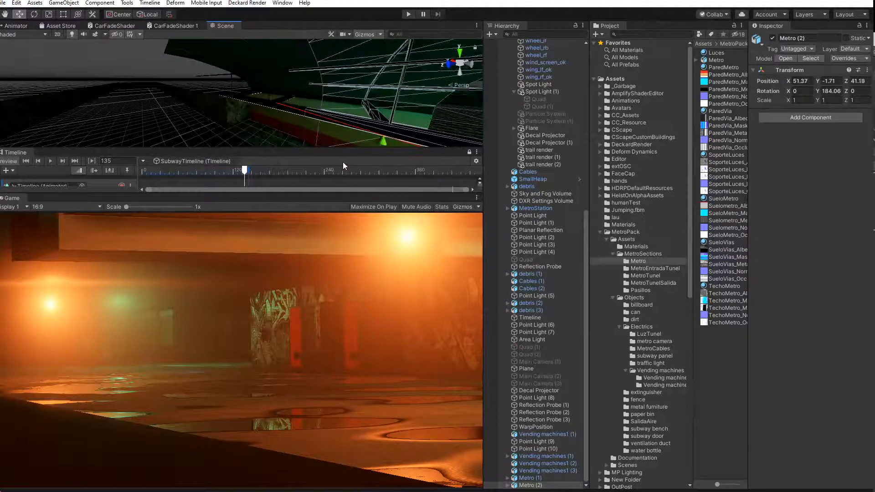
pyautogui.press('f')
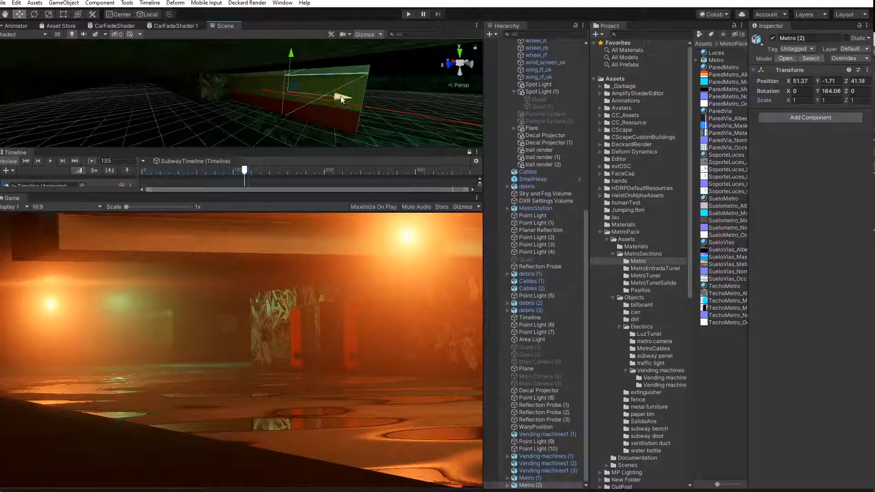
# Extend the row with a third Metro copy placed along the local axis at X 48.416, Z 41.39
pyautogui.hotkey('ctrl', 'd')
pyautogui.moveTo(342, 99); pyautogui.dragTo(431, 126)
pyautogui.moveTo(340, 108); pyautogui.dragTo(261, 99, button='middle')
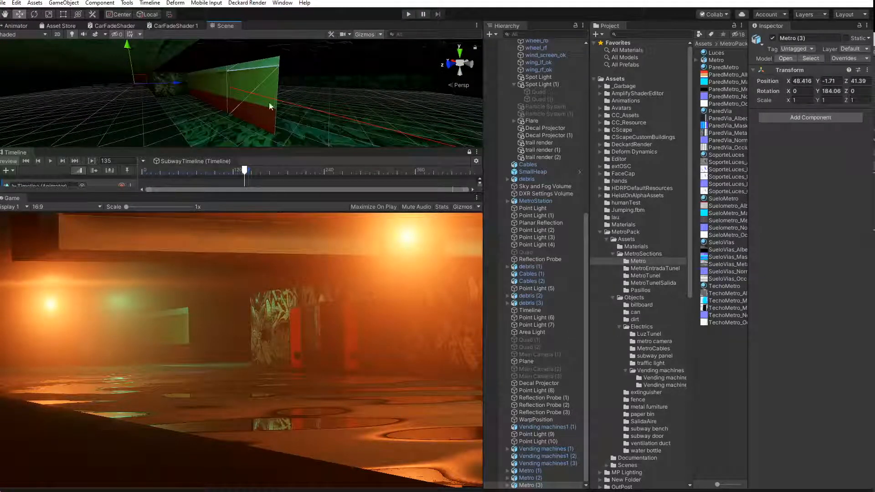
pyautogui.moveTo(151, 86); pyautogui.dragTo(338, 97, button='middle')
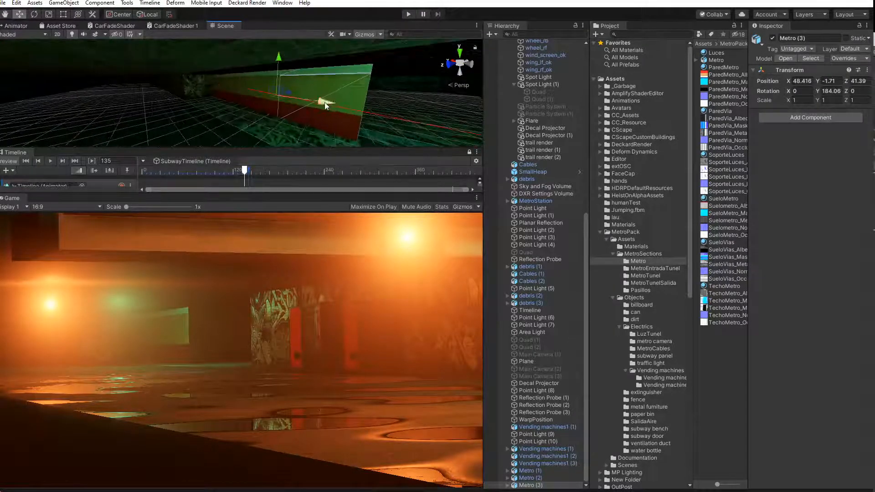
# Add a fourth Metro copy, turn it to a Y rotation of 109.06 and place it at about X 39.46, Z 35.47
pyautogui.hotkey('ctrl', 'd')
pyautogui.moveTo(325, 105); pyautogui.dragTo(426, 127)
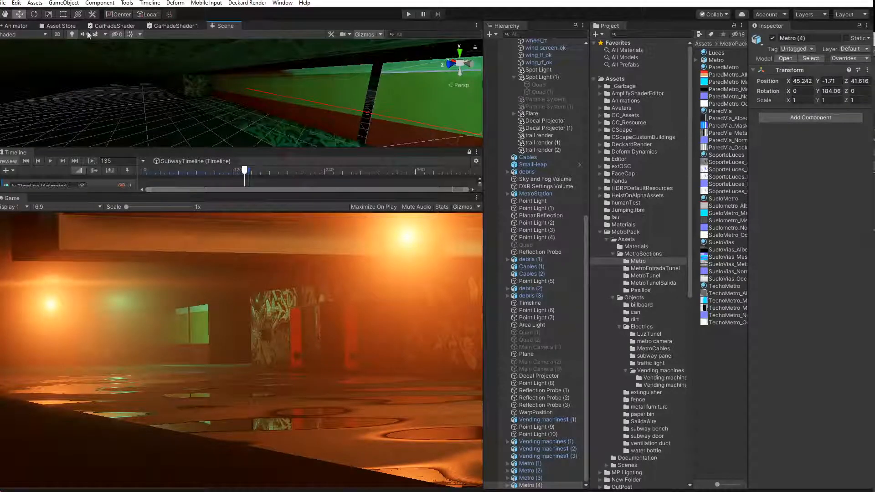
pyautogui.click(37, 15)
pyautogui.moveTo(308, 83); pyautogui.dragTo(265, 73, button='middle')
pyautogui.scroll(-3, 264, 72)
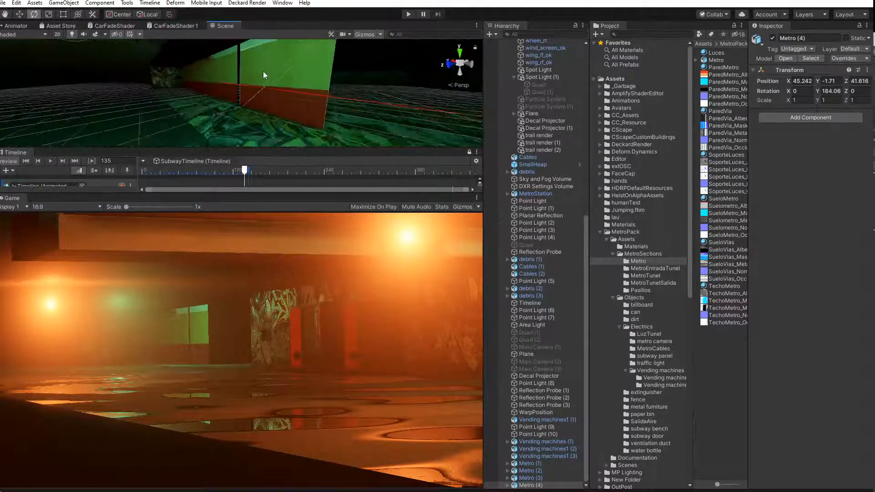
pyautogui.scroll(-3, 263, 71)
pyautogui.moveTo(181, 61); pyautogui.dragTo(338, 90)
pyautogui.click(17, 15)
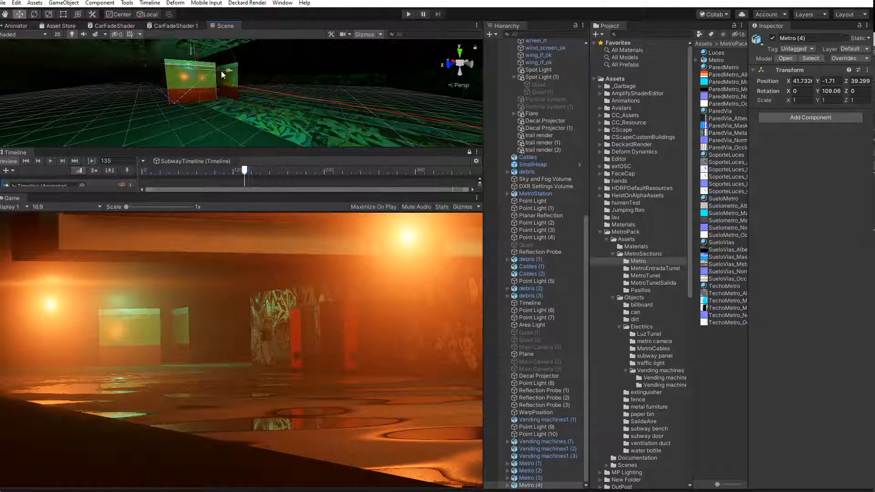
pyautogui.moveTo(222, 74); pyautogui.dragTo(319, 77)
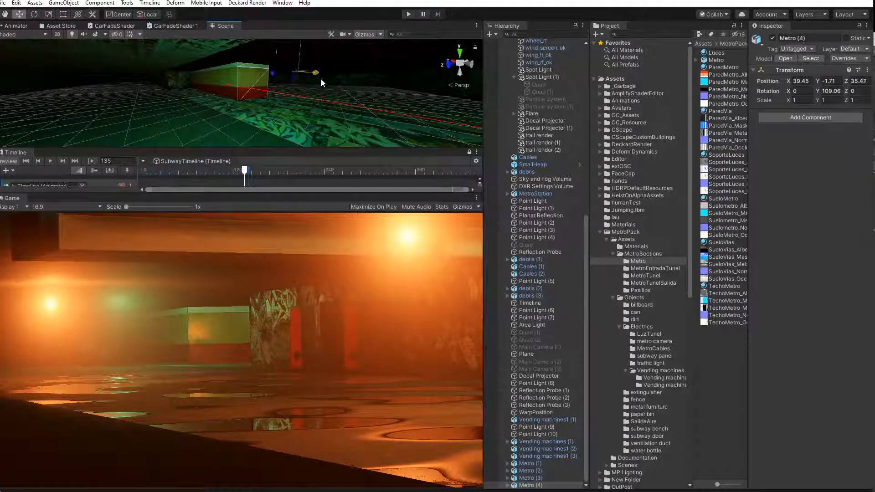
# Review the SubwayTimeline shot from frame 0 and stop at frame 105 with the car in view
pyautogui.moveTo(255, 171); pyautogui.dragTo(137, 165)
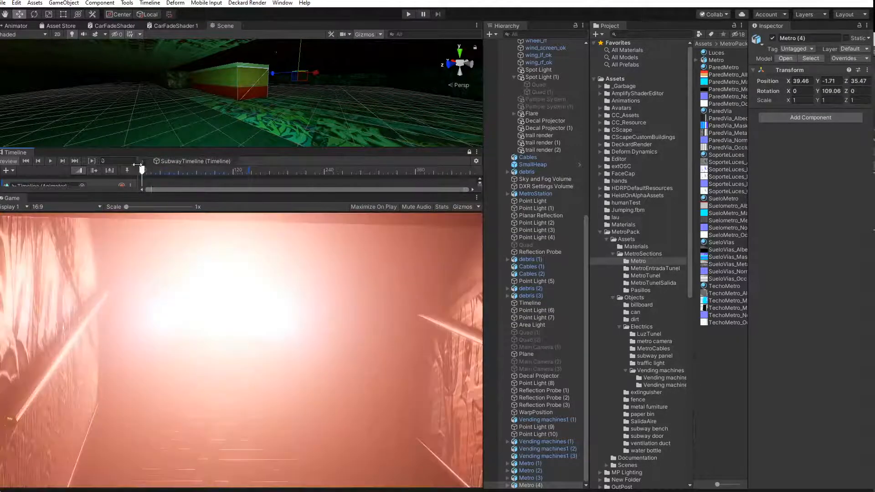
pyautogui.click(48, 160)
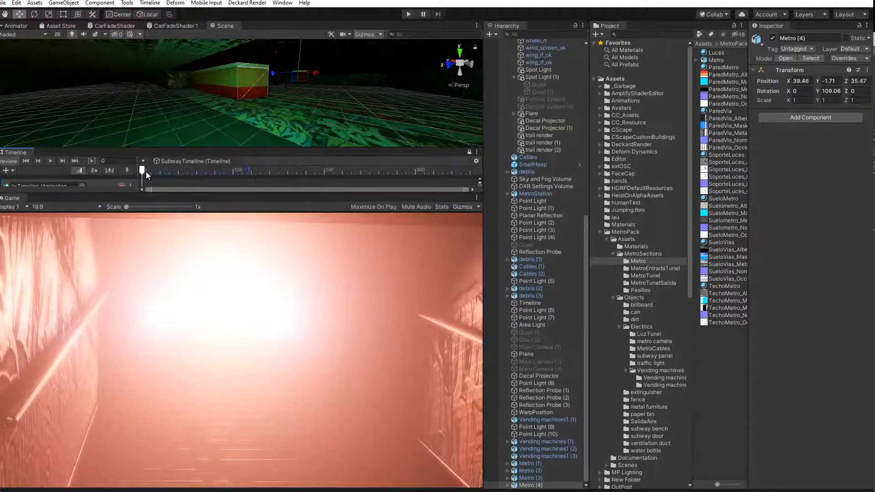
pyautogui.moveTo(145, 171); pyautogui.dragTo(223, 179)
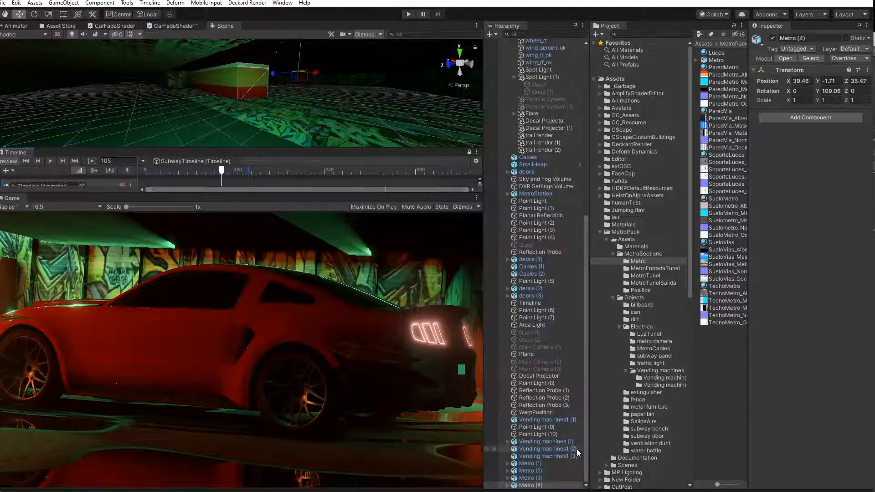
# Move the WarpPosition object along X to 47.39 and check the car's appearance at frame 135
pyautogui.click(527, 414)
pyautogui.press('f')
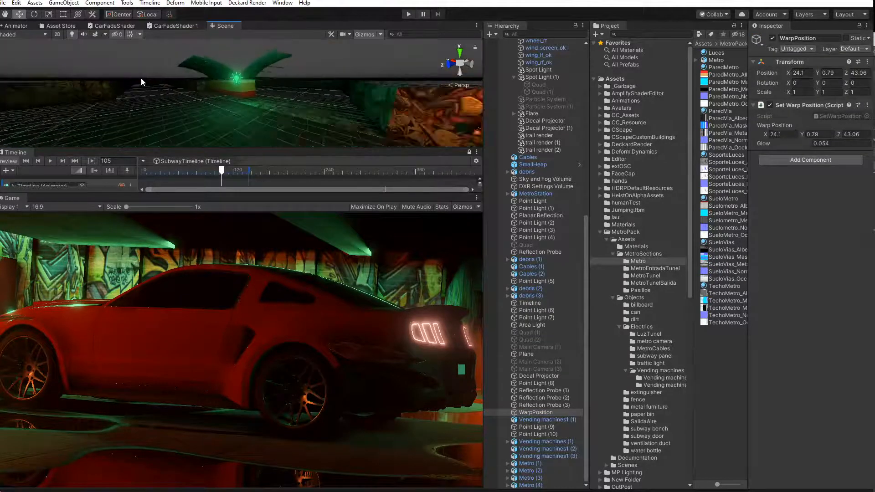
pyautogui.keyDown('alt'); pyautogui.moveTo(141, 81); pyautogui.dragTo(228, 128); pyautogui.keyUp('alt')
pyautogui.keyDown('alt'); pyautogui.moveTo(366, 124); pyautogui.dragTo(174, 121); pyautogui.keyUp('alt')
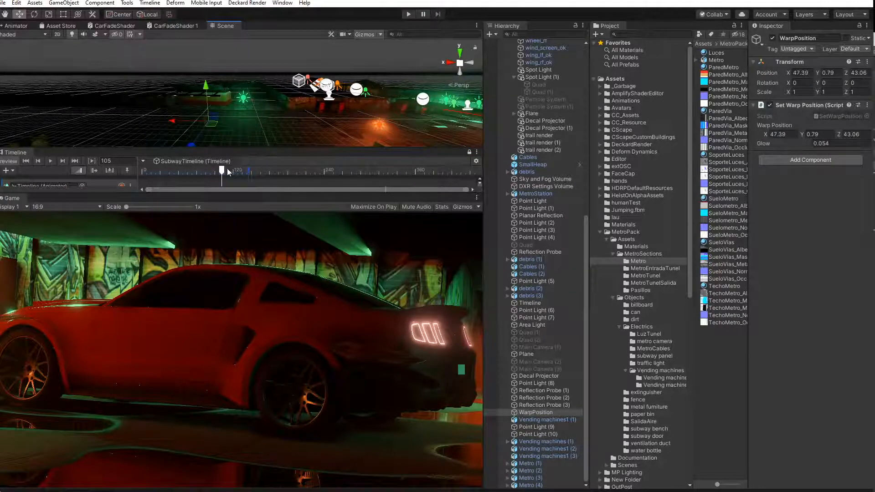
pyautogui.moveTo(221, 171); pyautogui.dragTo(244, 175)
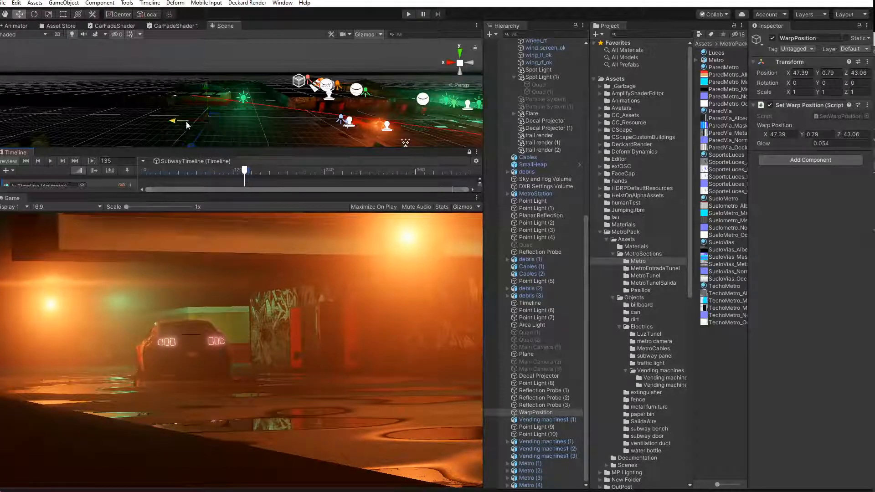
# Move the WarpPosition object along X to 32.86 and return the timeline to frame 0
pyautogui.moveTo(187, 125); pyautogui.dragTo(233, 132)
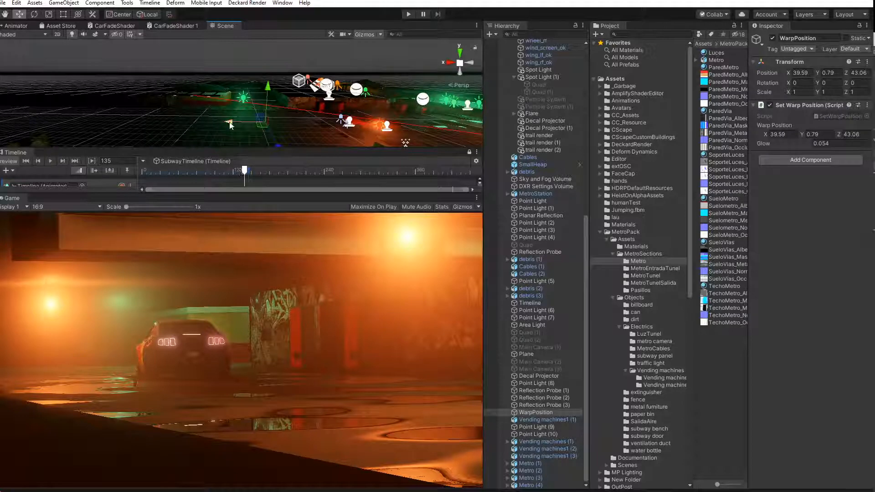
pyautogui.moveTo(230, 125); pyautogui.dragTo(278, 129)
pyautogui.moveTo(245, 171); pyautogui.dragTo(138, 169)
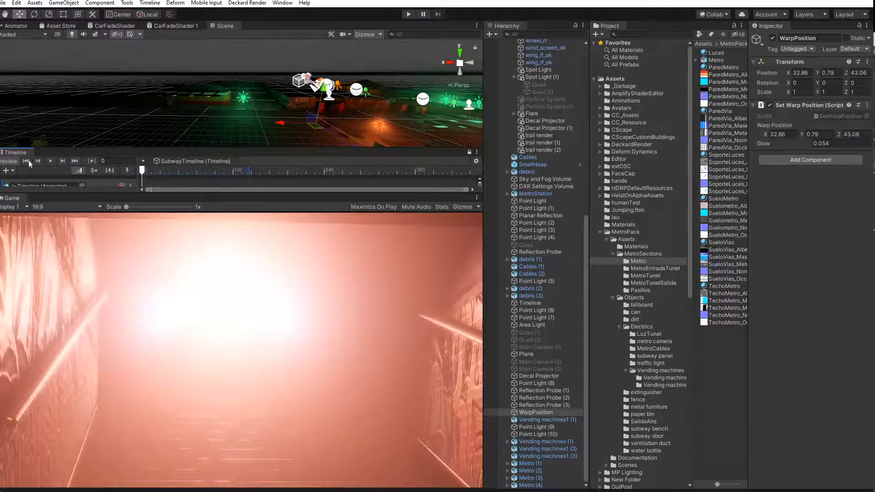
# Replay the SubwayTimeline shot from the start to examine when the car warps, and stop at frame 127
pyautogui.click(51, 161)
pyautogui.click(52, 160)
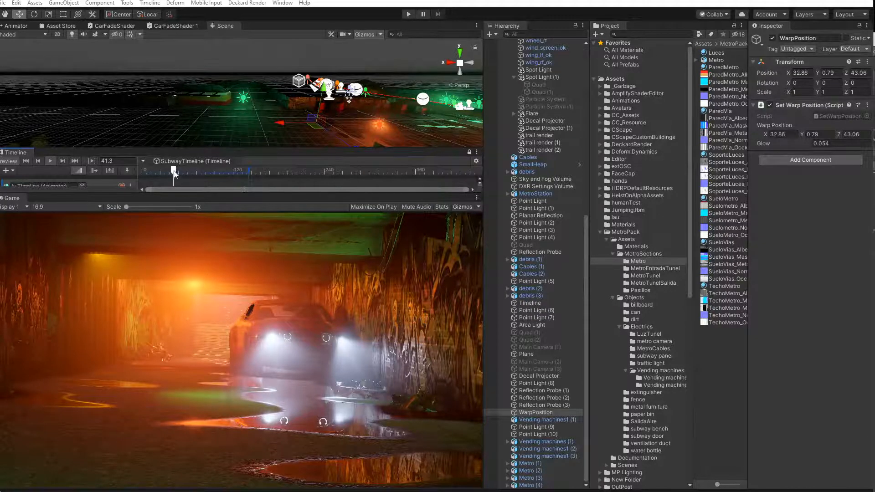
pyautogui.click(126, 172)
pyautogui.moveTo(171, 171); pyautogui.dragTo(121, 174)
pyautogui.press('space')
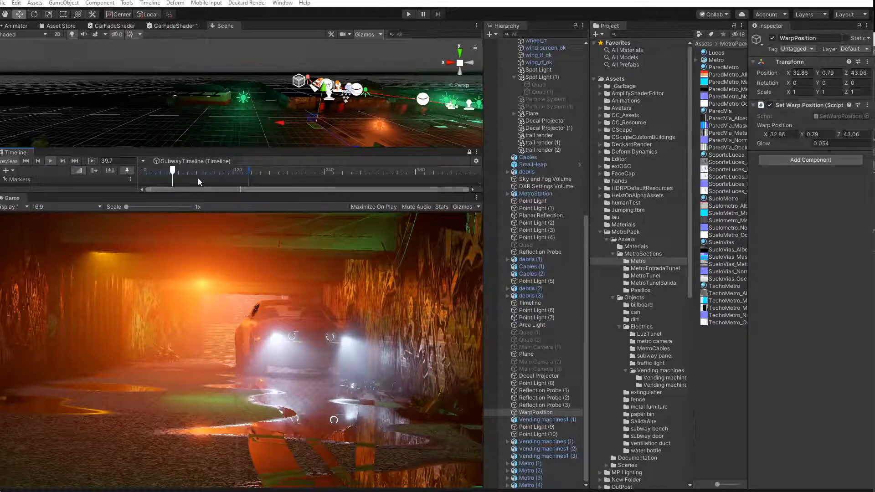
pyautogui.moveTo(169, 171); pyautogui.dragTo(148, 178)
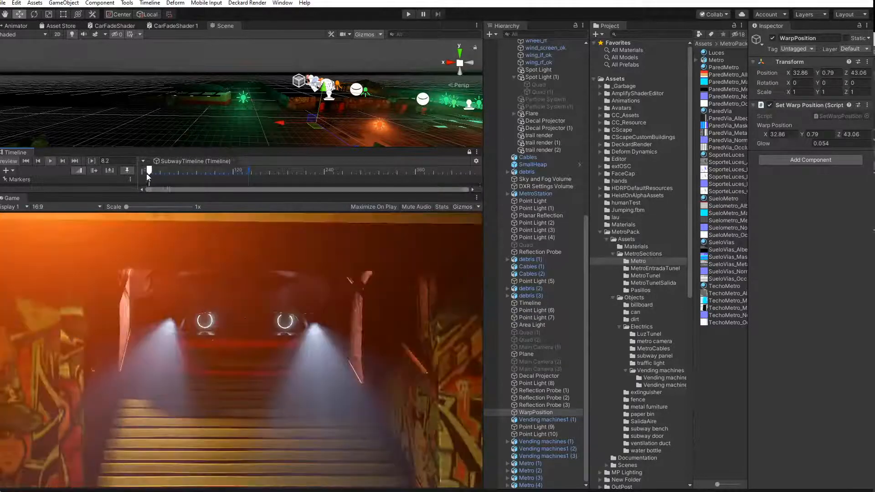
pyautogui.press('space')
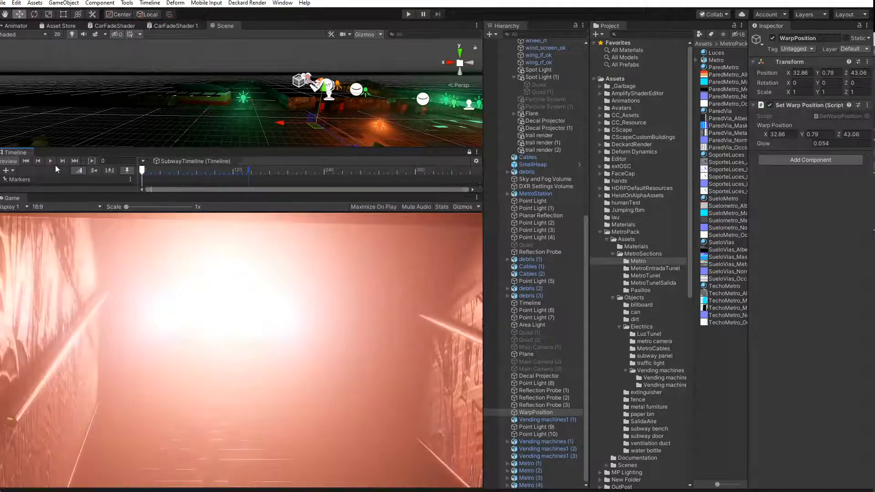
pyautogui.click(51, 161)
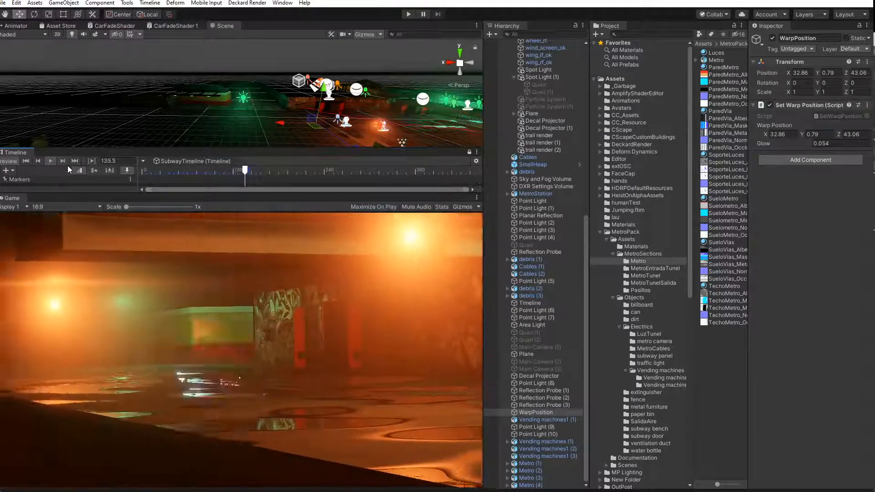
pyautogui.click(141, 170)
pyautogui.moveTo(142, 170); pyautogui.dragTo(238, 179)
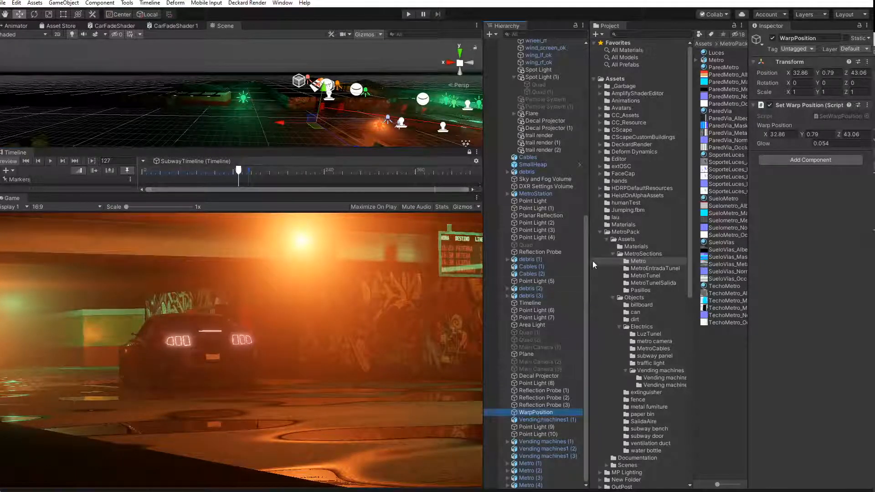
# Make WarpPosition a child of GT500, placed between Particle System (1) and Flare, and check it at frame 114
pyautogui.moveTo(585, 263); pyautogui.dragTo(602, 351)
pyautogui.moveTo(533, 413); pyautogui.dragTo(533, 94)
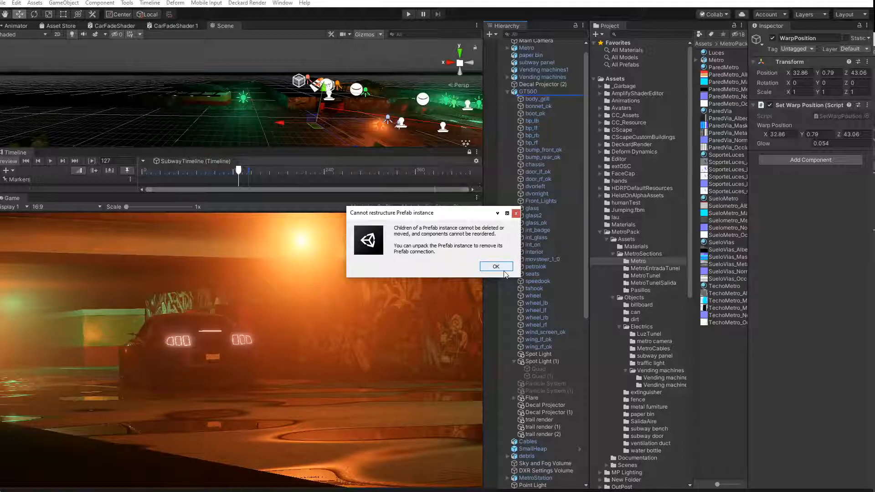
pyautogui.click(501, 268)
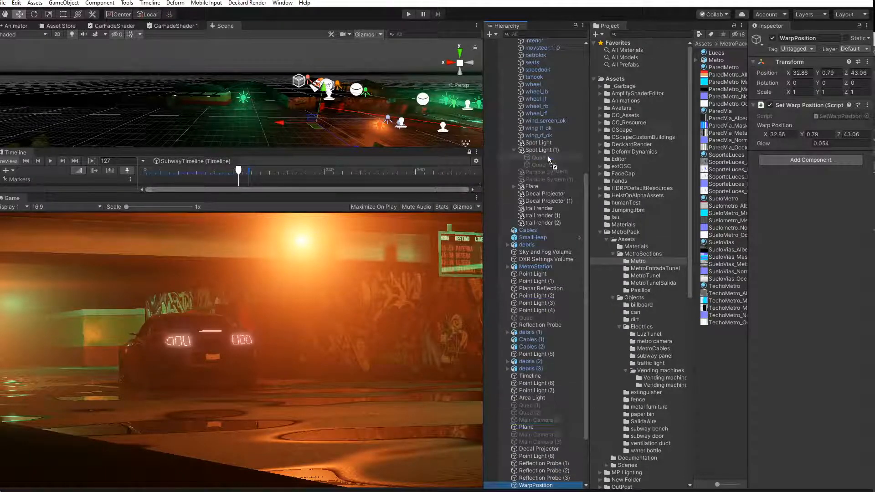
pyautogui.moveTo(549, 158); pyautogui.dragTo(541, 145)
pyautogui.moveTo(238, 172); pyautogui.dragTo(229, 204)
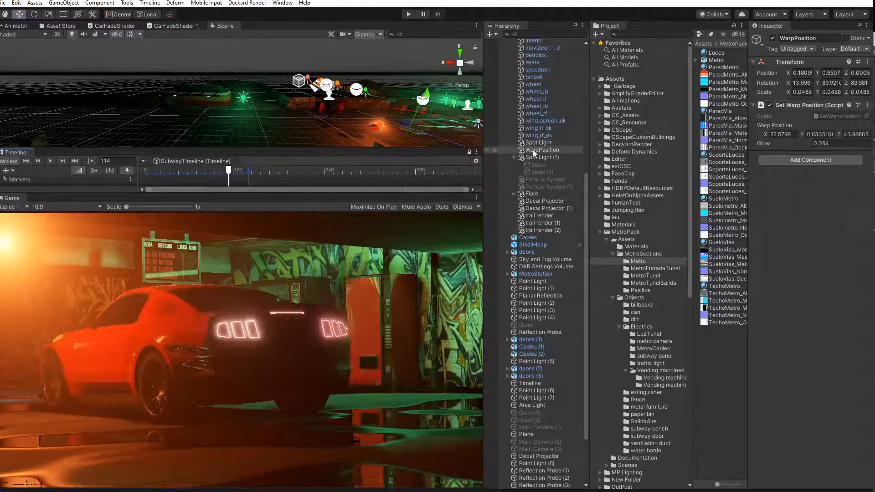
pyautogui.moveTo(537, 185); pyautogui.dragTo(538, 196)
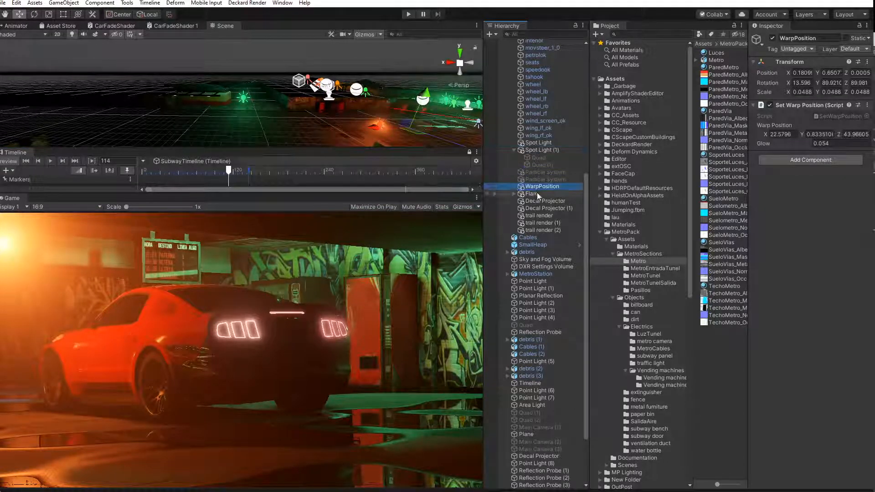
# Enlarge the timeline view, park at frame 115 and keep recording on for the GT500 track but off for Main Camera
pyautogui.moveTo(223, 171); pyautogui.dragTo(232, 176)
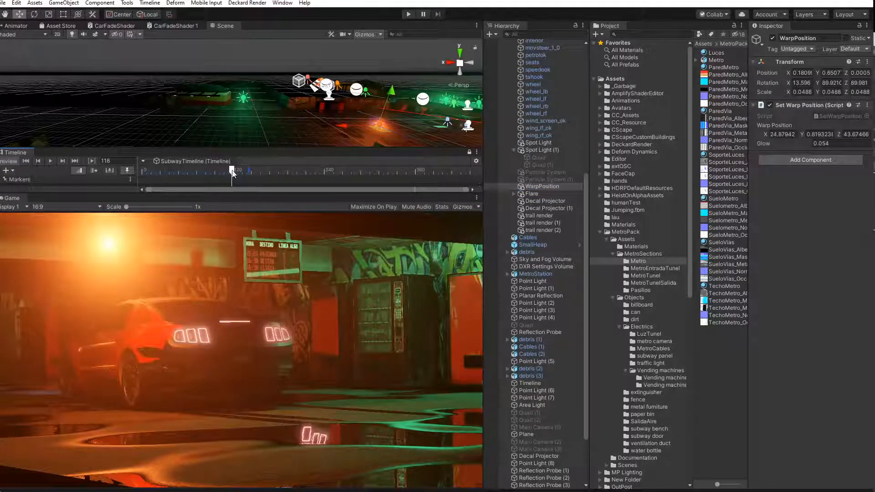
pyautogui.moveTo(232, 171); pyautogui.dragTo(230, 171)
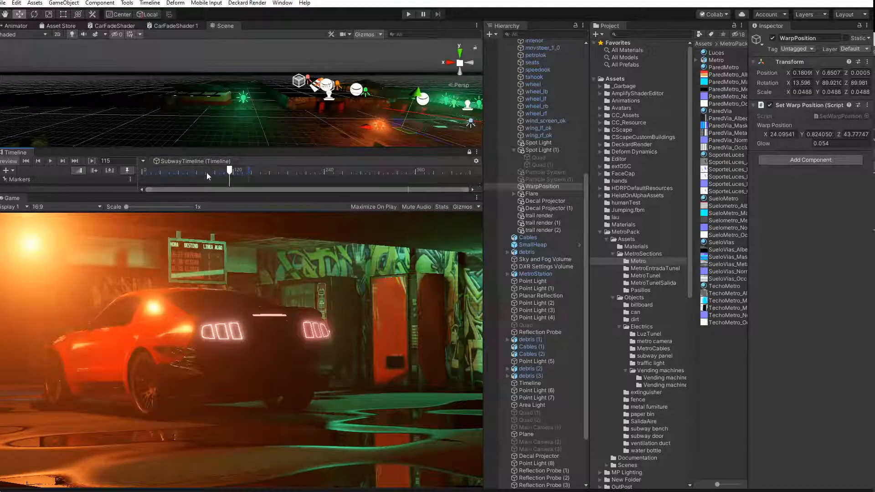
pyautogui.moveTo(195, 194); pyautogui.dragTo(164, 303)
pyautogui.click(92, 210)
pyautogui.click(113, 208)
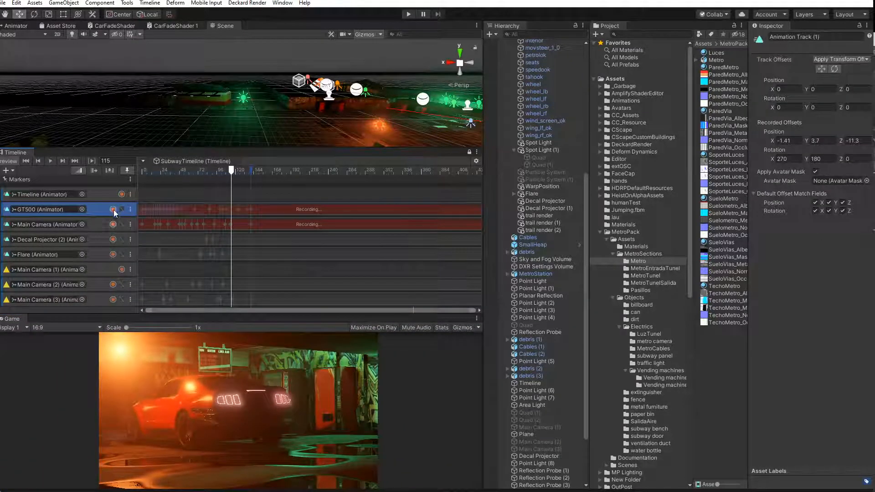
pyautogui.click(113, 224)
pyautogui.moveTo(232, 171)
pyautogui.mouseDown()
pyautogui.moveTo(239, 174)
pyautogui.moveTo(231, 176)
pyautogui.mouseUp()
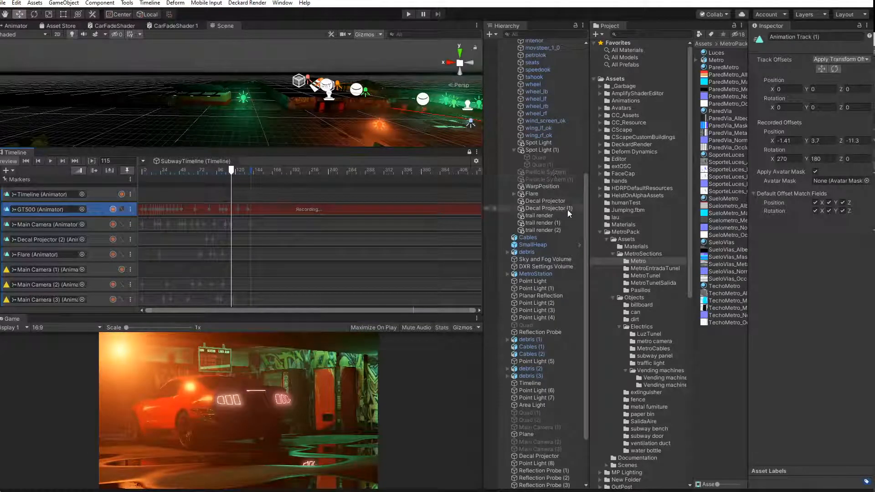
# Key WarpPosition at frame 115 by moving it to local position 0.163, 0.575, 0.001
pyautogui.click(542, 187)
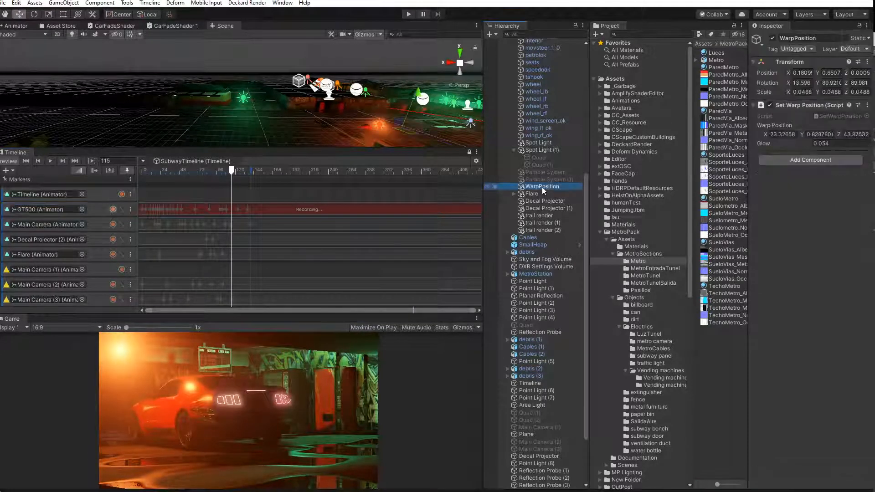
pyautogui.moveTo(307, 108); pyautogui.dragTo(215, 116, button='middle')
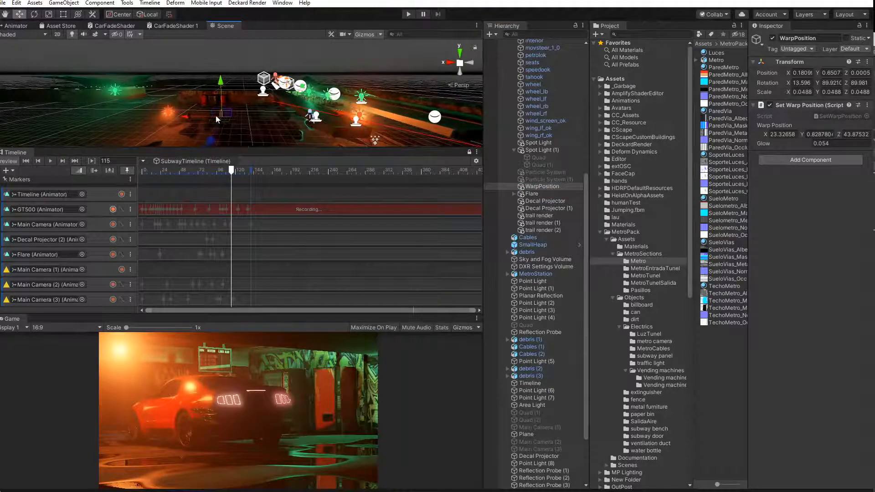
pyautogui.moveTo(188, 118)
pyautogui.mouseDown()
pyautogui.moveTo(211, 119)
pyautogui.moveTo(201, 120)
pyautogui.mouseUp()
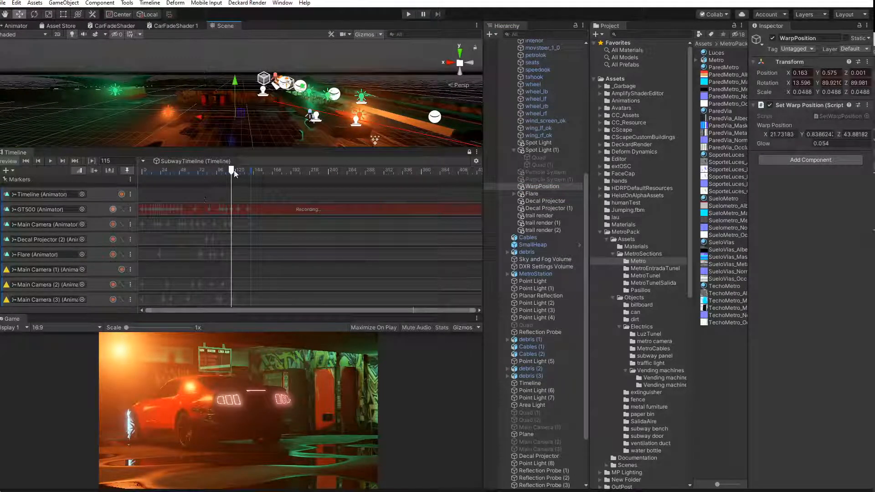
# Open the GT500 recorded clip in the Animation window, go to frame 118 and clear the window off the game view
pyautogui.doubleClick(233, 209)
pyautogui.moveTo(340, 269); pyautogui.dragTo(463, 328)
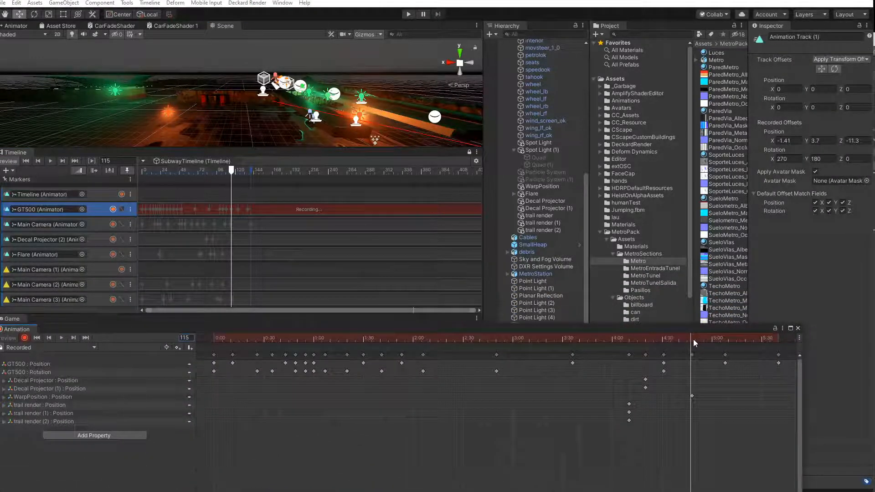
pyautogui.moveTo(693, 339); pyautogui.dragTo(702, 339)
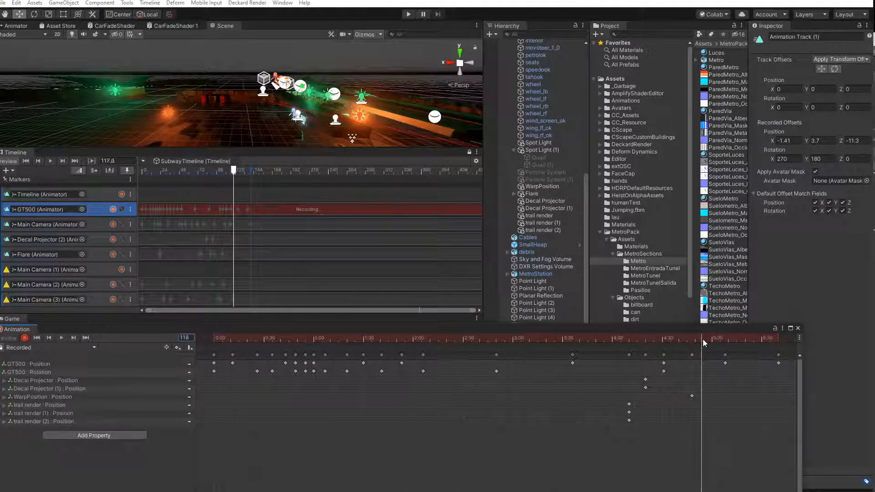
pyautogui.moveTo(454, 330); pyautogui.dragTo(455, 469)
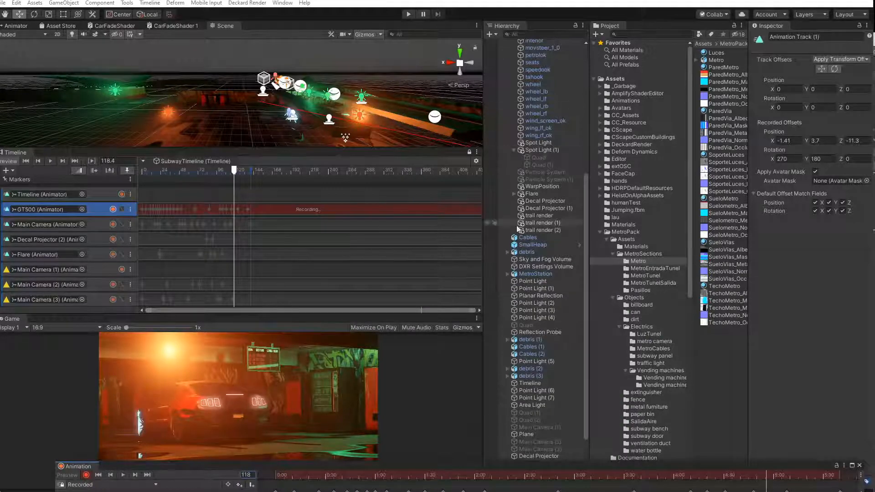
# Key WarpPosition's local position at 0.165, 0.583, 0.001 on frame 118 and 0.159, 0.557, 0.001 on frame 120
pyautogui.click(539, 186)
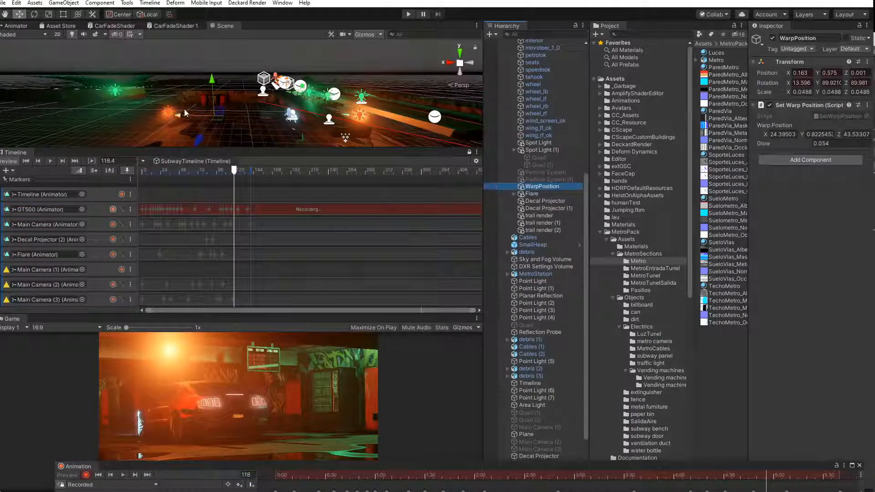
pyautogui.moveTo(183, 113); pyautogui.dragTo(181, 113)
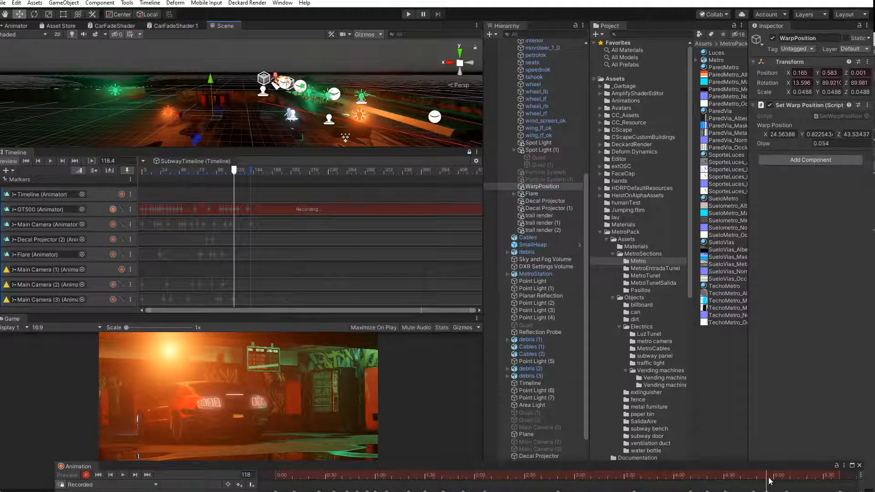
pyautogui.moveTo(769, 481); pyautogui.dragTo(771, 480)
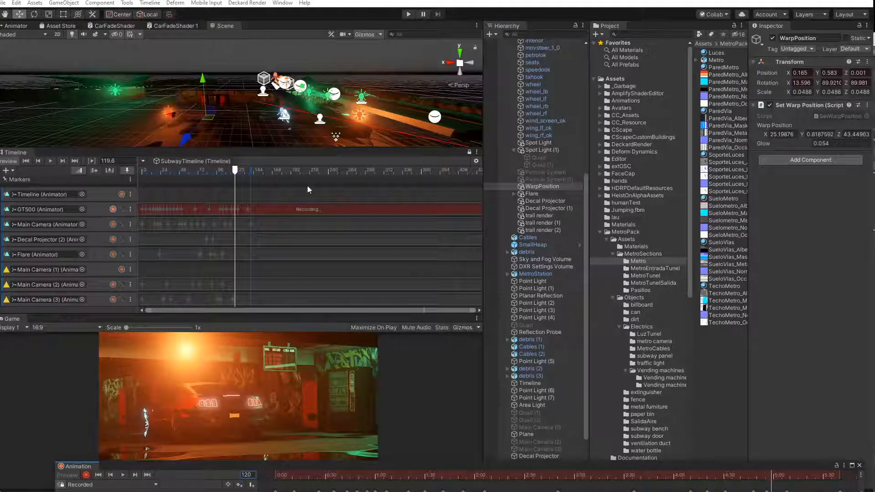
pyautogui.moveTo(173, 114); pyautogui.dragTo(177, 116)
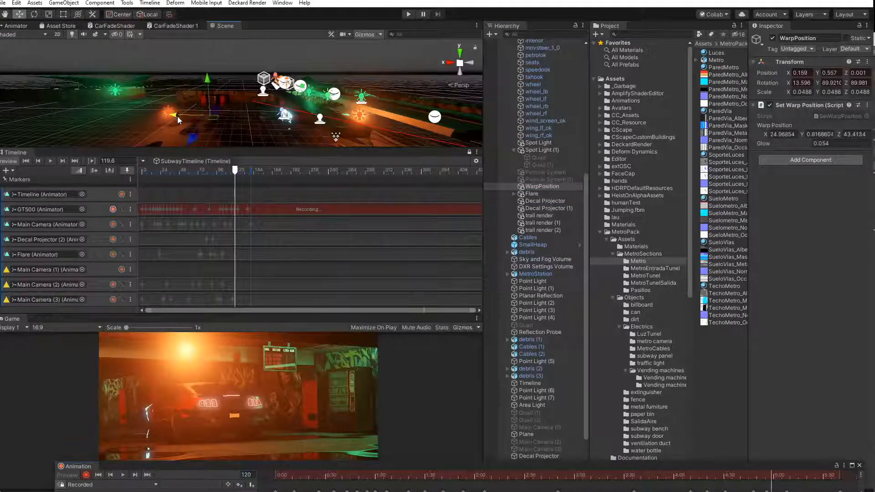
# Continue keying WarpPosition from frame 122, bringing its local position to 0.151, 0.524, 0.001, and advance to frame 125
pyautogui.moveTo(788, 477); pyautogui.dragTo(780, 478)
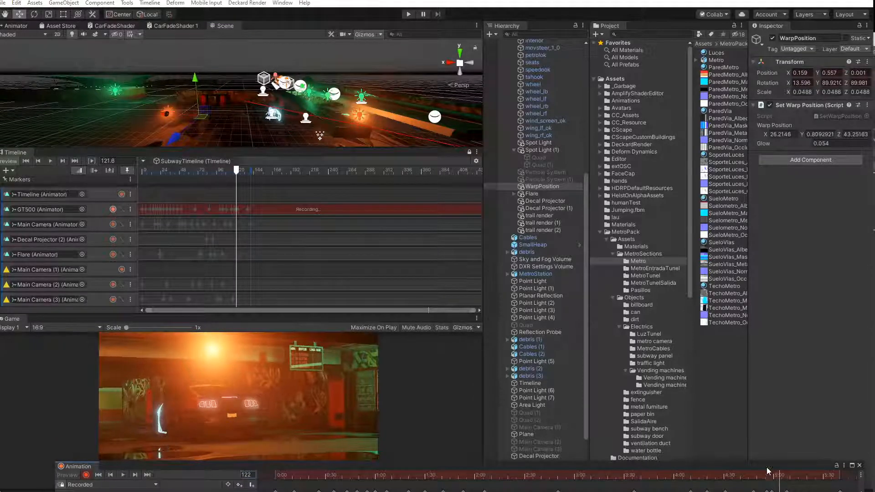
pyautogui.moveTo(168, 120); pyautogui.dragTo(166, 114)
pyautogui.moveTo(780, 478); pyautogui.dragTo(787, 479)
pyautogui.moveTo(154, 114); pyautogui.dragTo(161, 116)
pyautogui.click(793, 477)
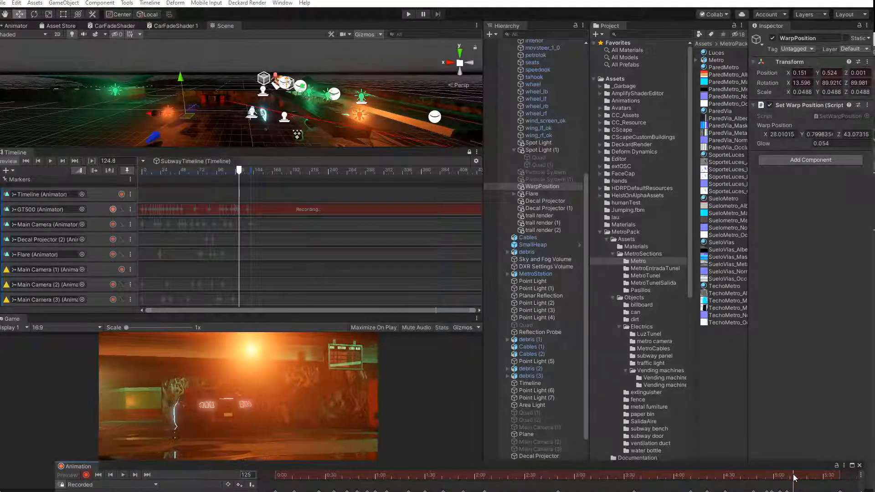
# Keyframe the WarpPosition object's movement along the car from frame 125 to 129, ending at X 0.205, Y 0.479
pyautogui.moveTo(153, 113); pyautogui.dragTo(149, 112)
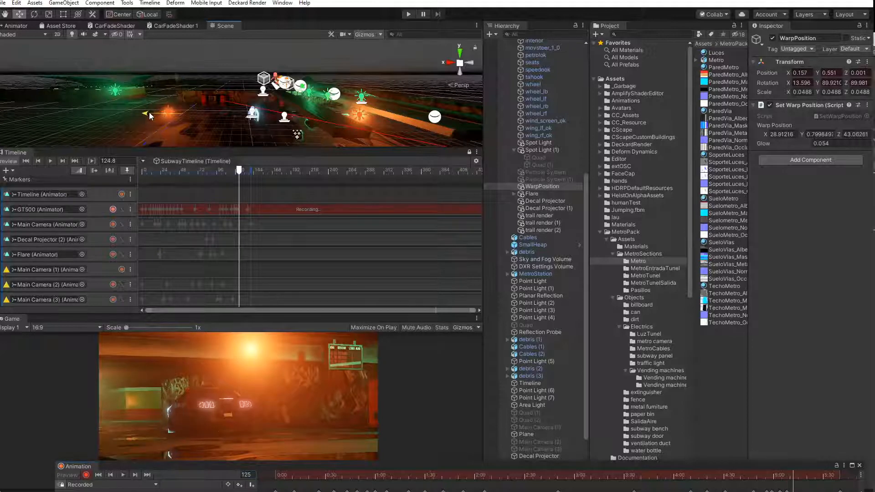
pyautogui.click(802, 477)
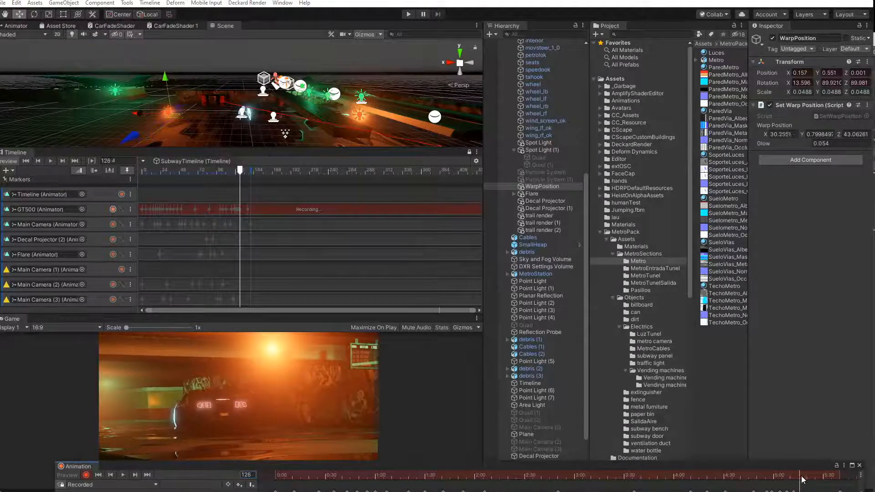
pyautogui.moveTo(135, 114); pyautogui.dragTo(201, 152)
pyautogui.click(809, 477)
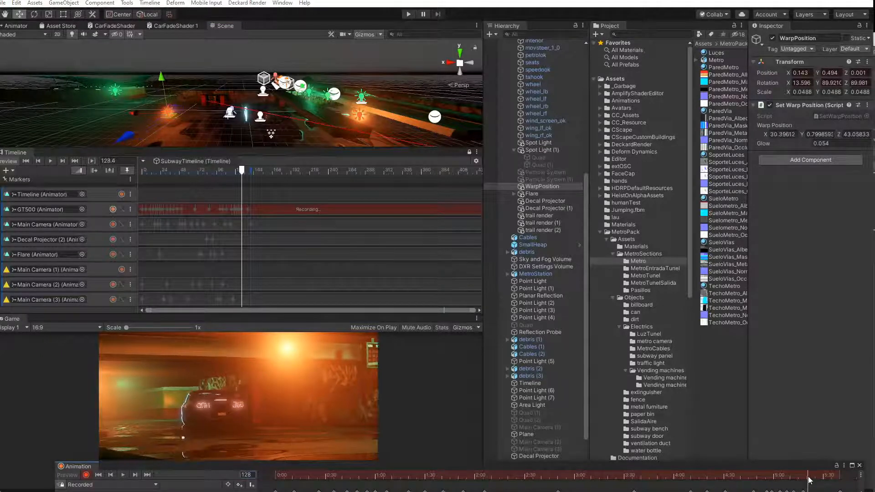
pyautogui.moveTo(146, 125)
pyautogui.mouseDown()
pyautogui.moveTo(119, 142)
pyautogui.moveTo(137, 131)
pyautogui.mouseUp()
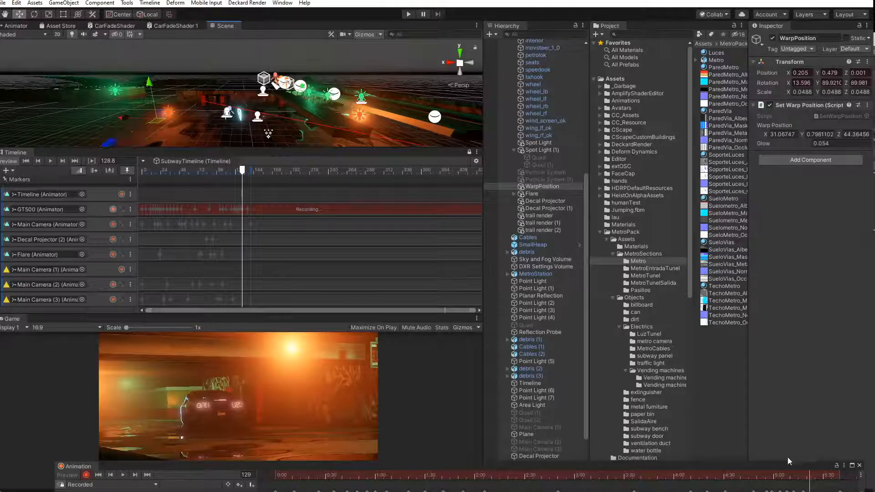
# Continue keyframing WarpPosition frame by frame from 130 to 136, ending at position X -0.122, Y 0.29
pyautogui.click(816, 477)
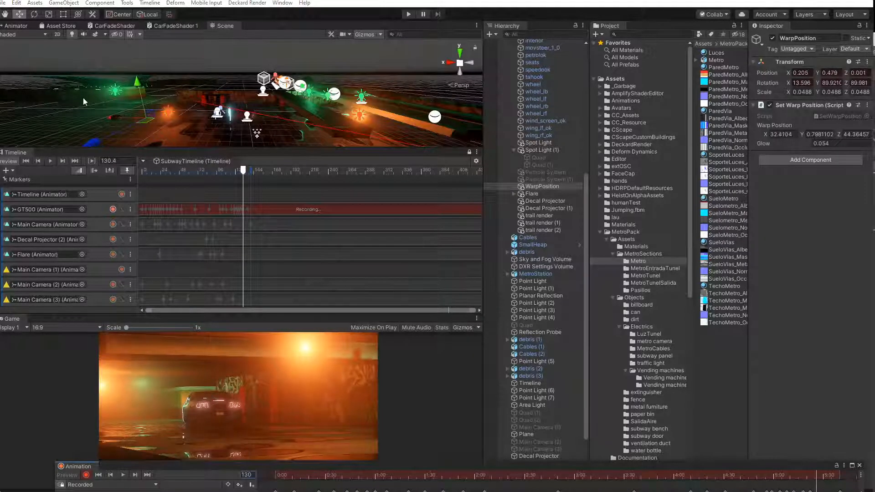
pyautogui.moveTo(119, 119); pyautogui.dragTo(141, 135)
pyautogui.moveTo(815, 479); pyautogui.dragTo(826, 478)
pyautogui.moveTo(135, 103); pyautogui.dragTo(142, 103)
pyautogui.moveTo(828, 477); pyautogui.dragTo(835, 479)
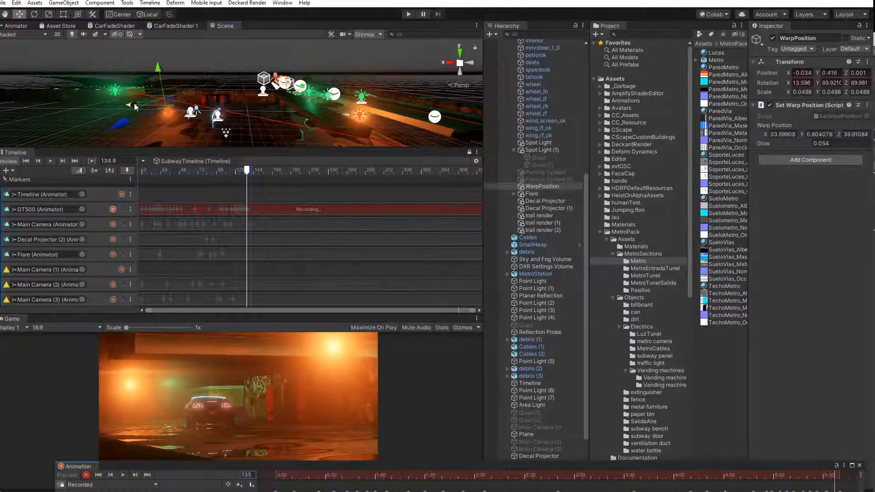
pyautogui.moveTo(137, 105); pyautogui.dragTo(131, 124)
pyautogui.moveTo(837, 478); pyautogui.dragTo(842, 478)
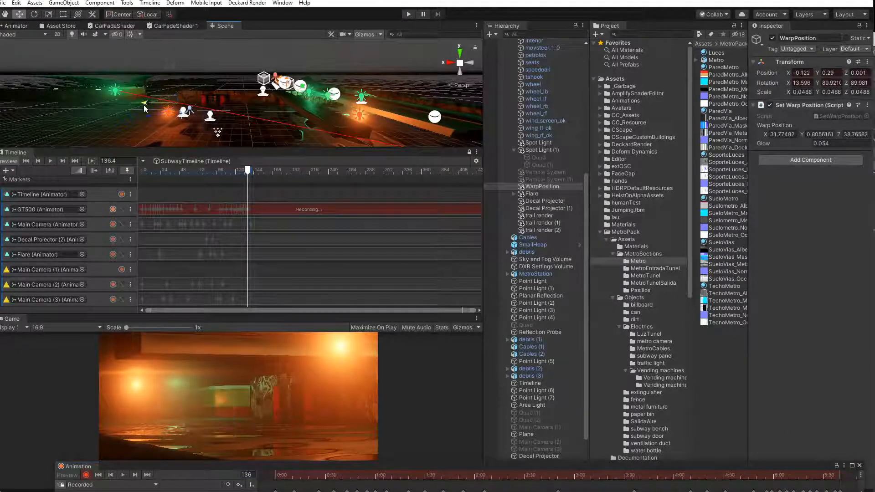
# Scrub back and play SubwayTimeline to review the car's warp effect
pyautogui.moveTo(247, 171); pyautogui.dragTo(233, 173)
pyautogui.press('space')
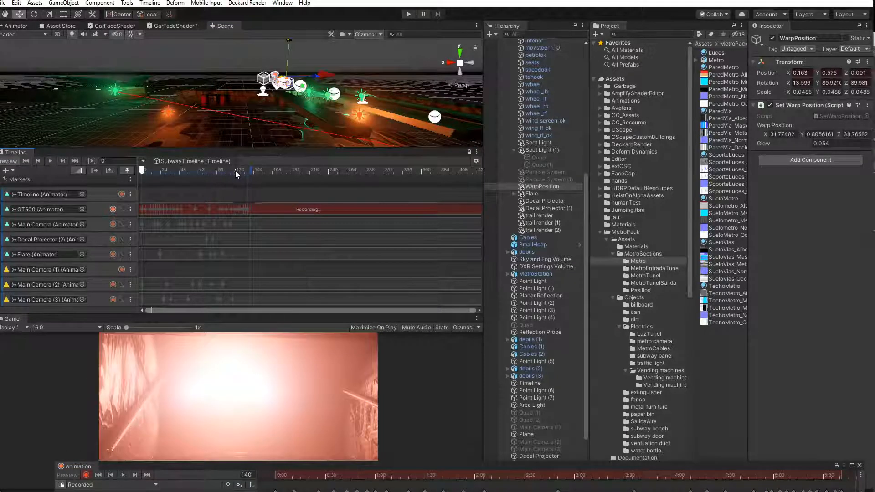
pyautogui.click(220, 170)
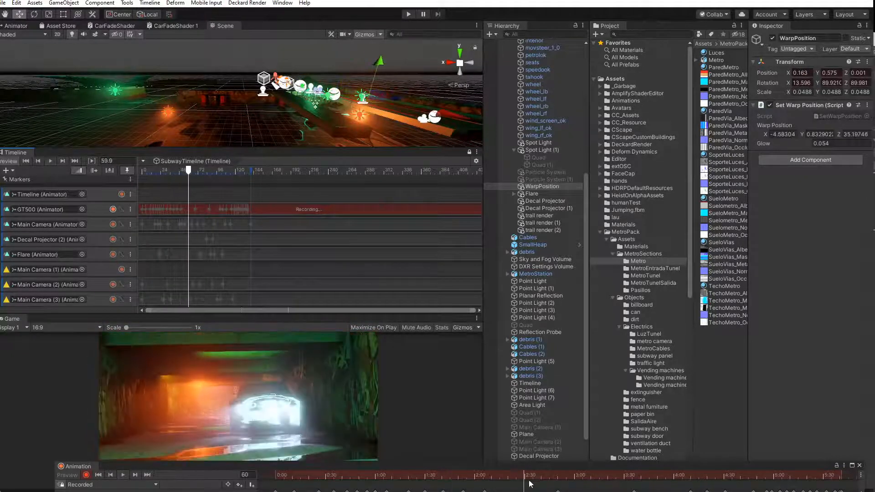
# At frame 0, move WarpPosition farther from the car to X 0.211, Y 0.774, and play back the timeline
pyautogui.moveTo(528, 479); pyautogui.dragTo(228, 481)
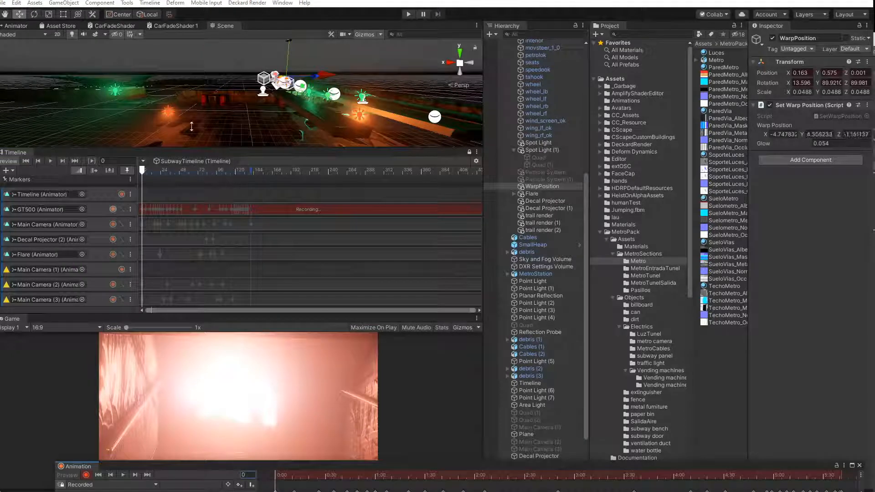
pyautogui.scroll(-5, 224, 113)
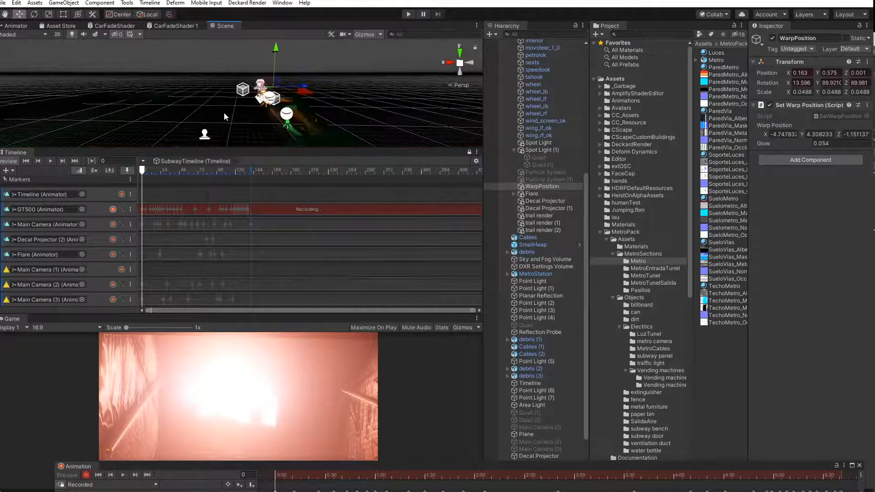
pyautogui.scroll(5, 223, 111)
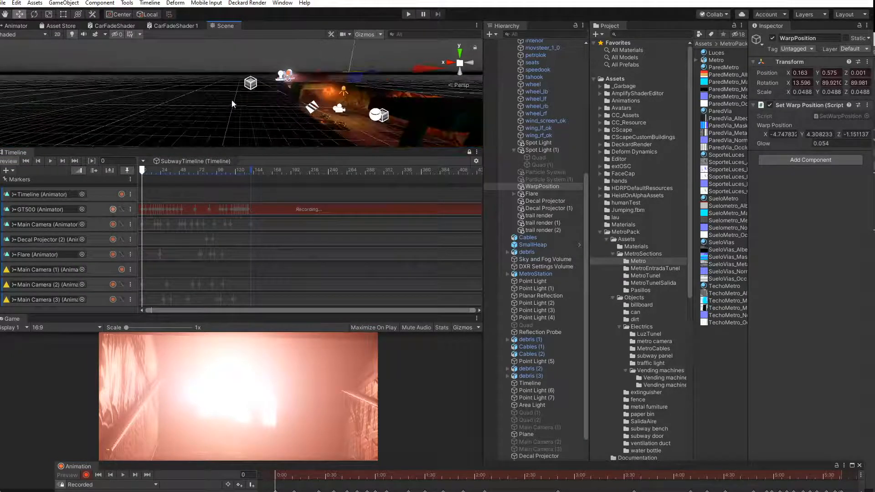
pyautogui.moveTo(231, 100); pyautogui.dragTo(241, 149, button='middle')
pyautogui.keyDown('alt'); pyautogui.moveTo(189, 93); pyautogui.dragTo(274, 118); pyautogui.keyUp('alt')
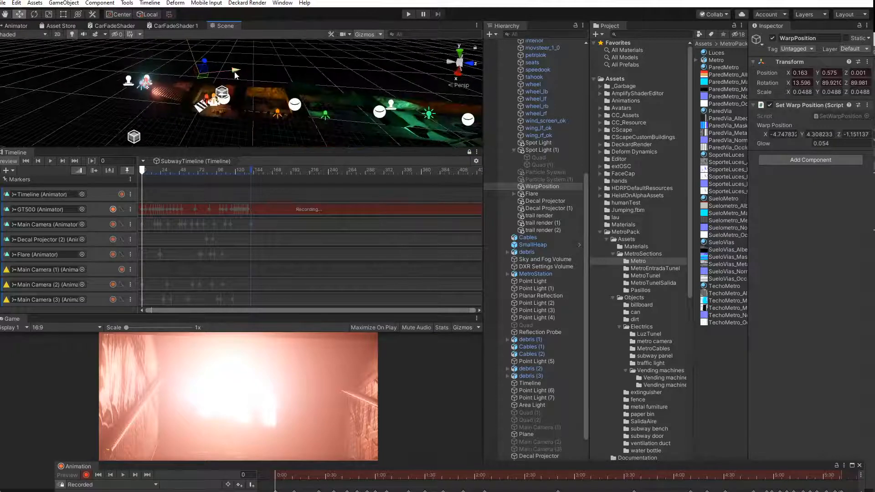
pyautogui.moveTo(235, 72); pyautogui.dragTo(244, 72)
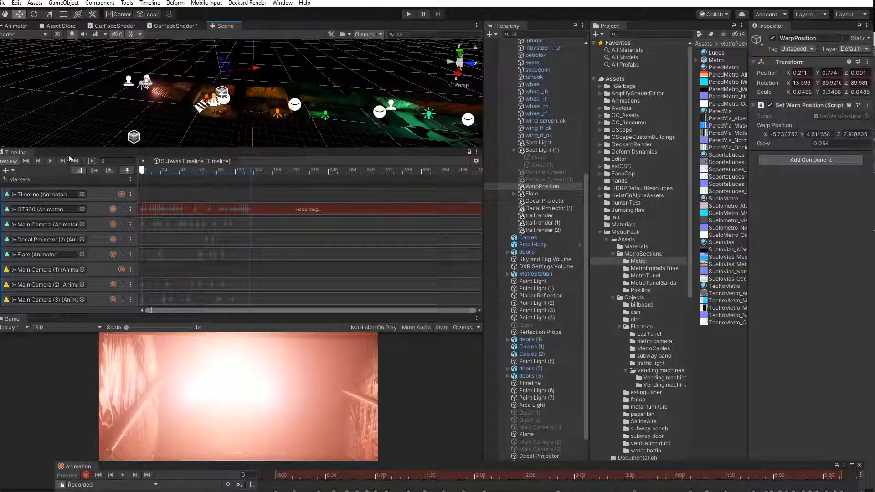
pyautogui.click(50, 160)
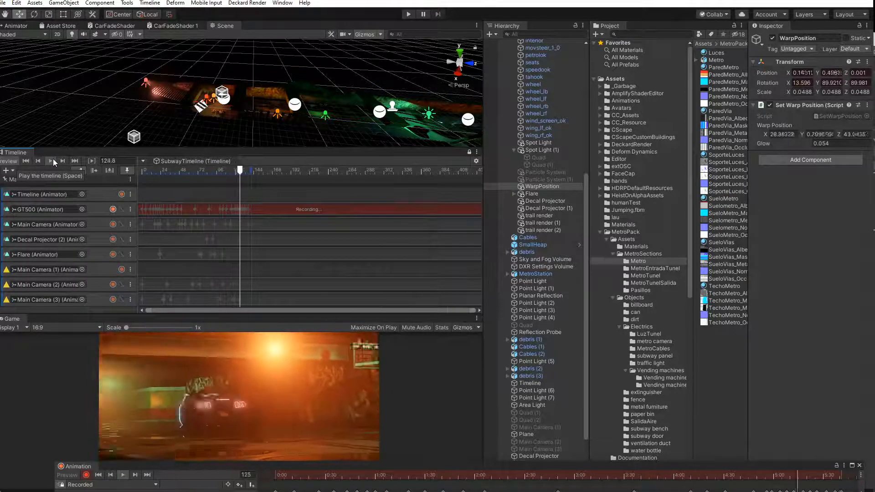
pyautogui.moveTo(142, 168); pyautogui.dragTo(221, 188)
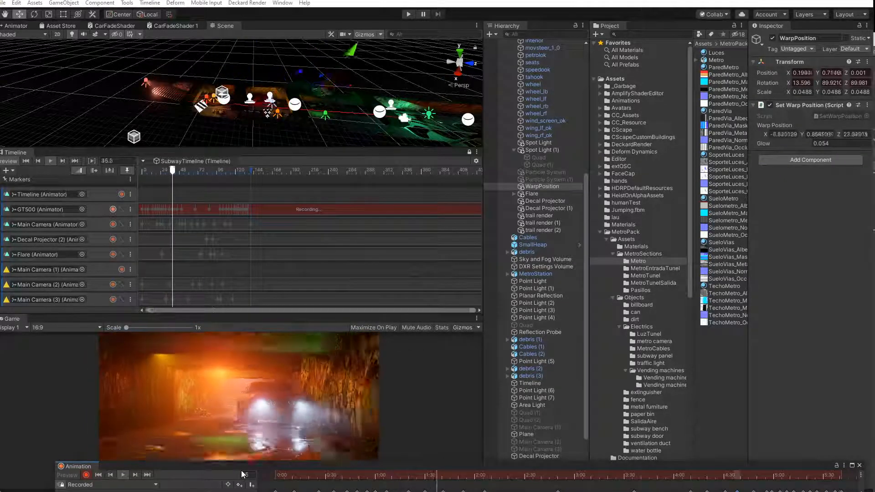
# Key WarpPosition's starting position at frame 114, just before its next position key, and scrub through the warp
pyautogui.moveTo(310, 466); pyautogui.dragTo(475, 114)
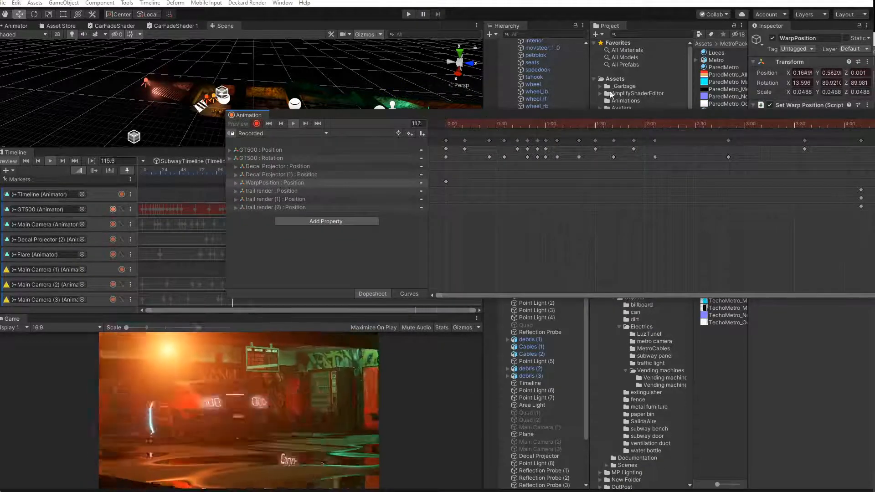
pyautogui.moveTo(603, 114); pyautogui.dragTo(409, 75)
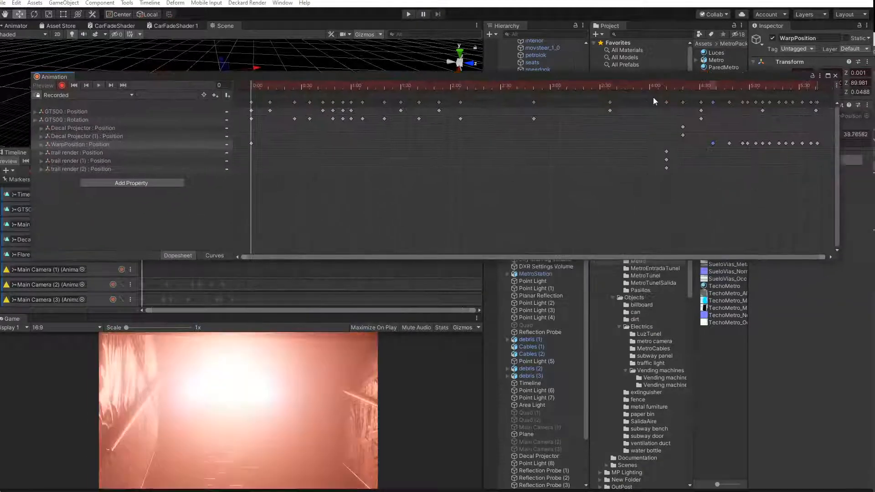
pyautogui.click(663, 87)
pyautogui.moveTo(676, 87); pyautogui.dragTo(725, 86)
pyautogui.moveTo(374, 79); pyautogui.dragTo(406, 242)
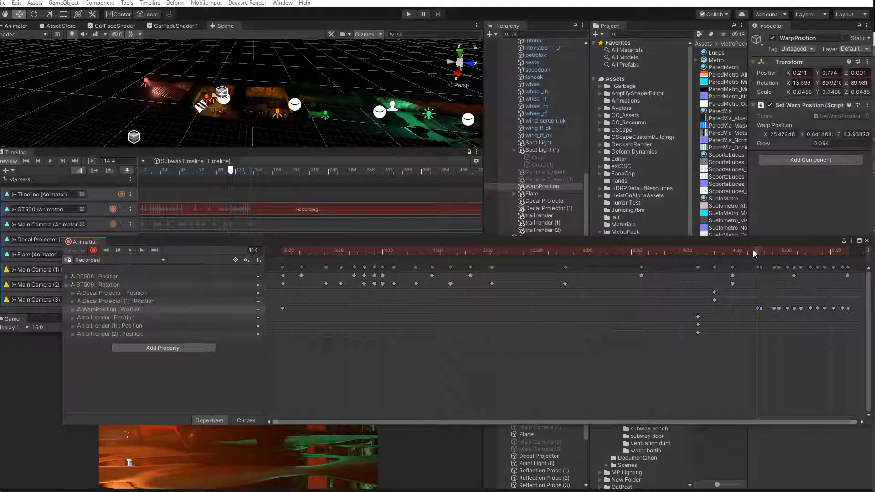
pyautogui.moveTo(753, 250); pyautogui.dragTo(791, 253)
# Play the GT500 animation clip from the start to review the warp, and close the Animation window
pyautogui.moveTo(662, 240); pyautogui.dragTo(603, 76)
pyautogui.moveTo(705, 89); pyautogui.dragTo(134, 100)
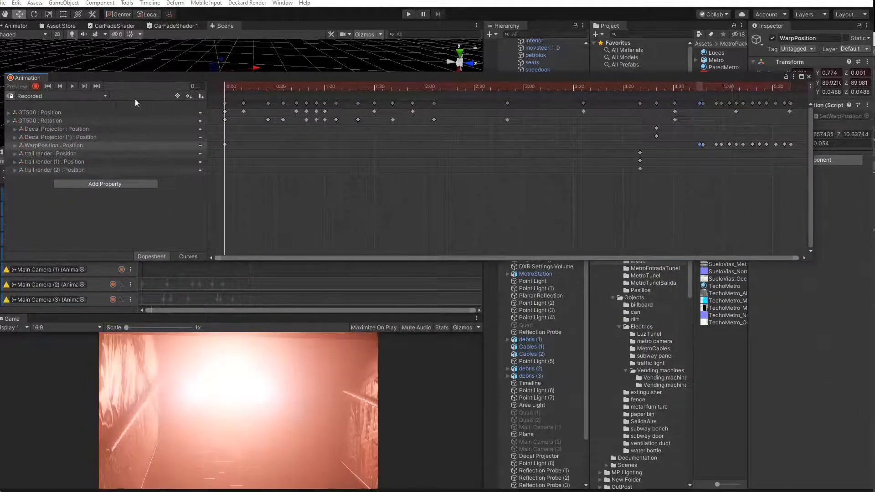
pyautogui.click(72, 85)
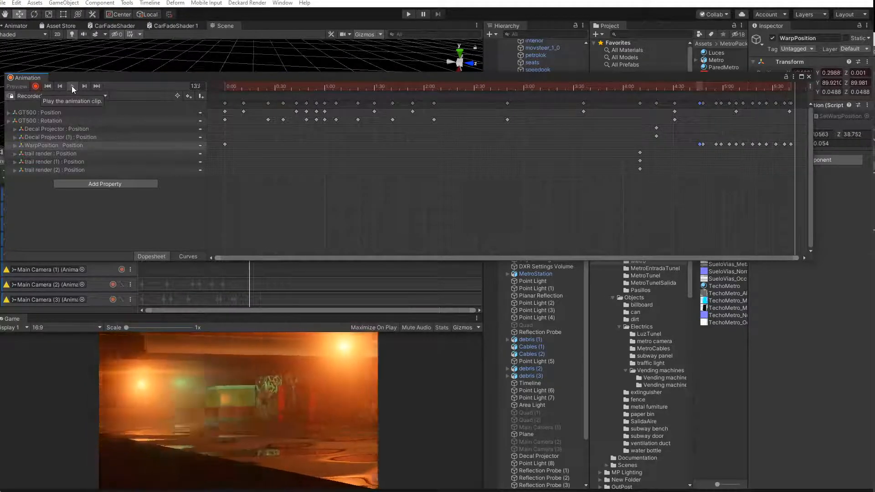
pyautogui.click(72, 86)
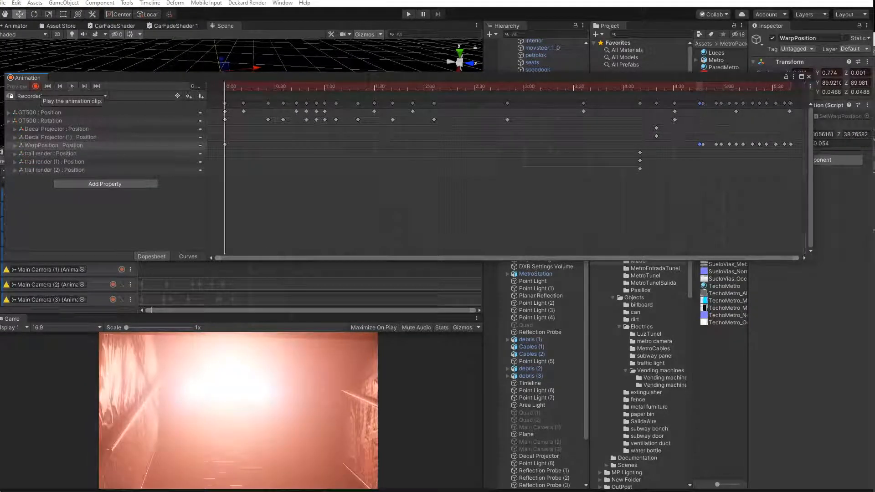
pyautogui.click(72, 87)
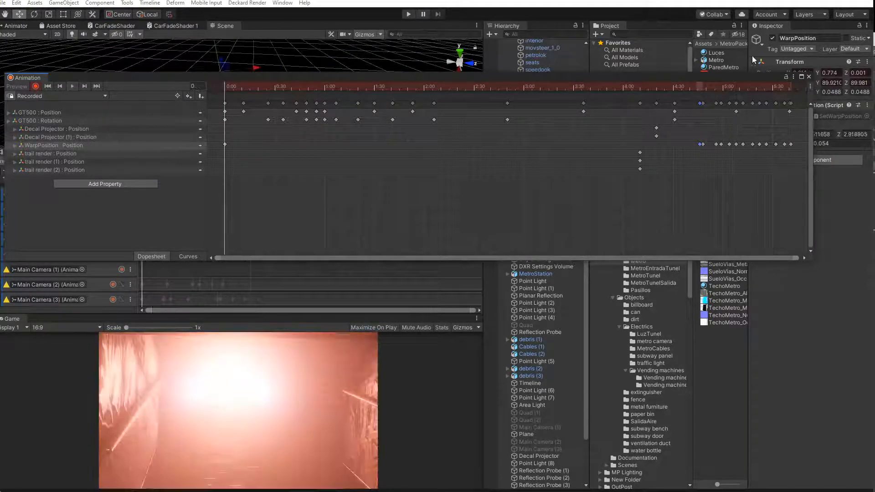
pyautogui.click(809, 77)
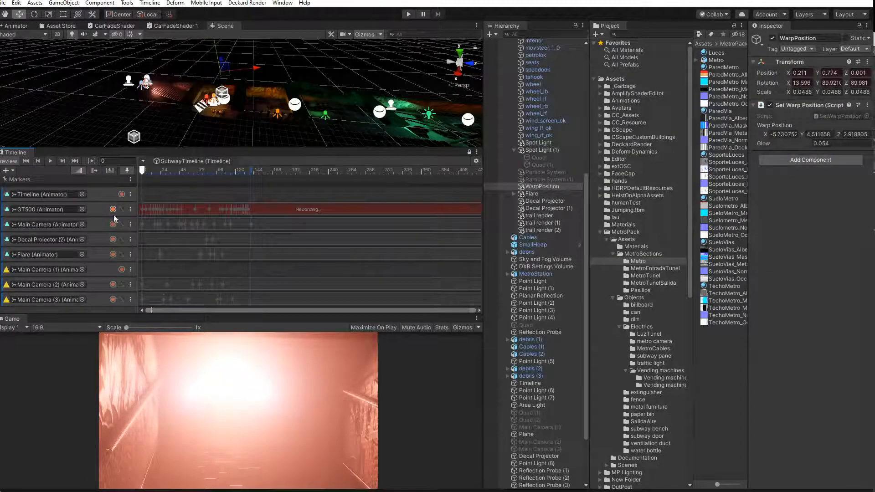
# Start recording on the Main Camera track and open its recorded animation near frame 116
pyautogui.click(99, 270)
pyautogui.click(95, 226)
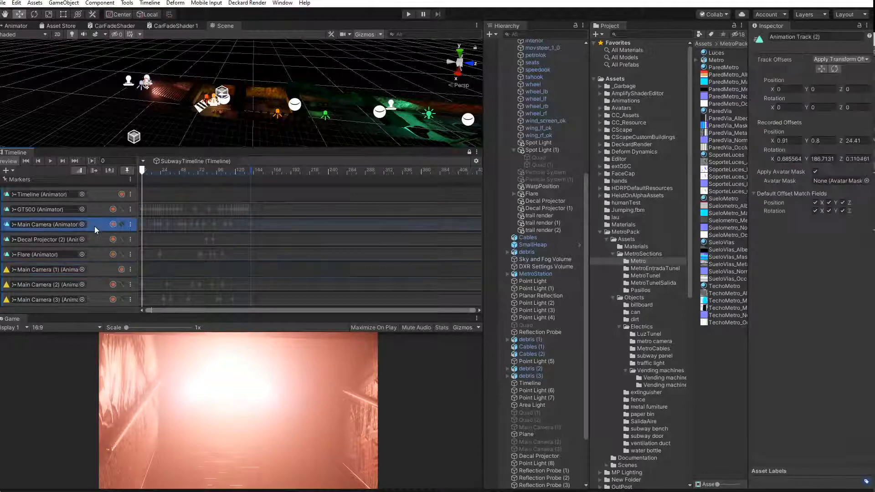
pyautogui.click(112, 224)
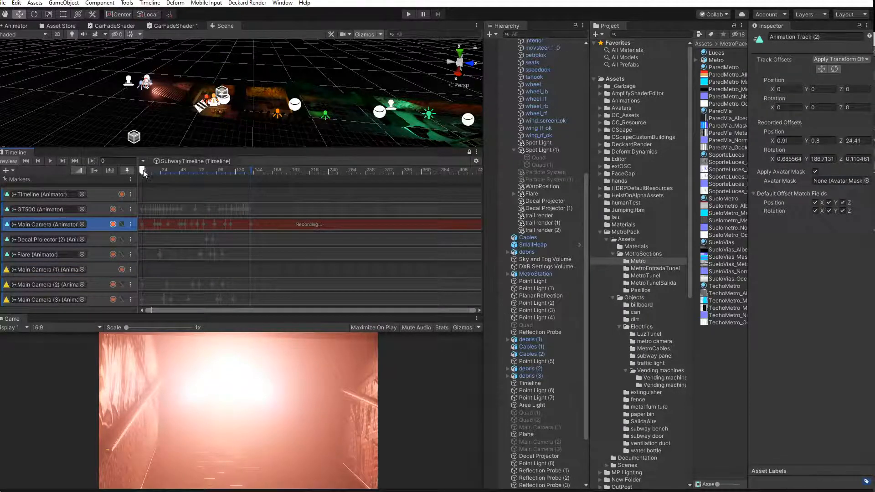
pyautogui.moveTo(143, 171); pyautogui.dragTo(232, 185)
pyautogui.doubleClick(191, 228)
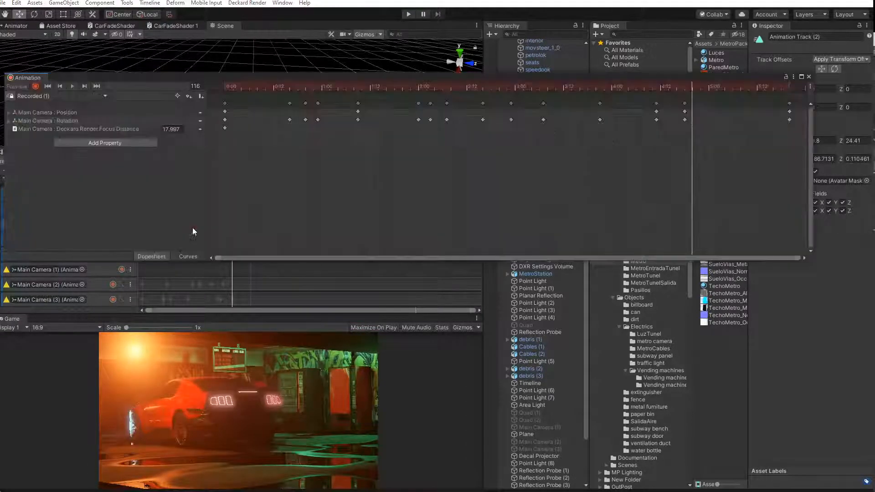
# Set the Main Camera animation to frame 114 and select and frame the Main Camera in the scene
pyautogui.moveTo(689, 85); pyautogui.dragTo(754, 224)
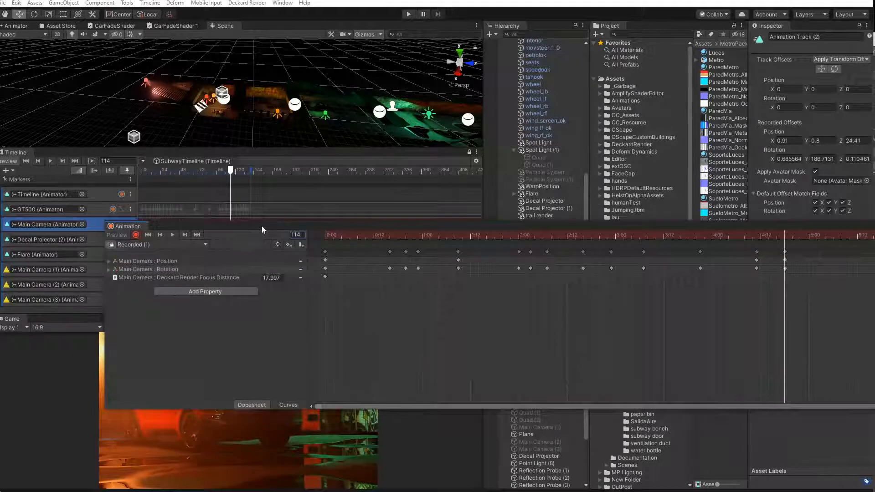
pyautogui.moveTo(261, 225); pyautogui.dragTo(275, 272)
pyautogui.doubleClick(63, 224)
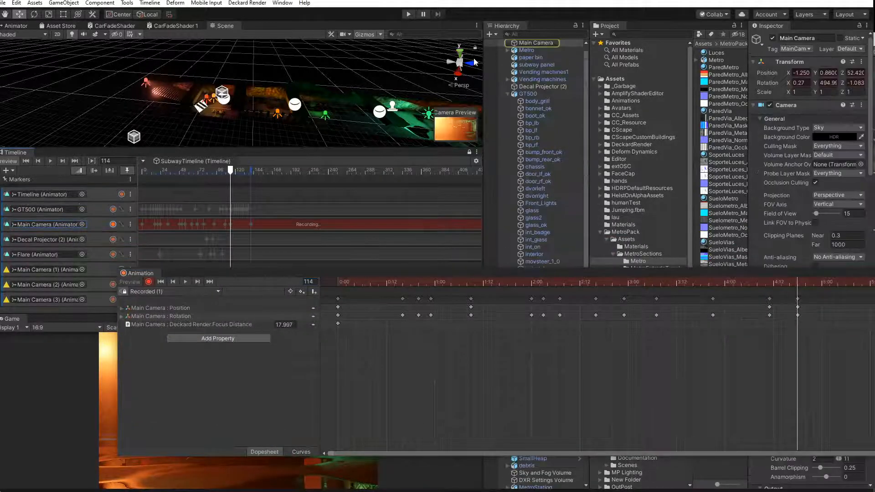
pyautogui.doubleClick(536, 43)
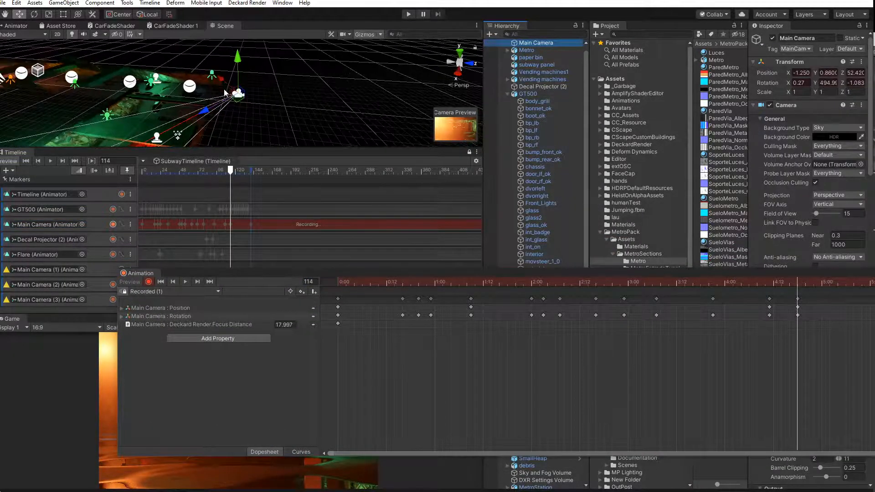
pyautogui.keyDown('alt'); pyautogui.moveTo(346, 121); pyautogui.dragTo(116, 109); pyautogui.keyUp('alt')
pyautogui.moveTo(116, 110); pyautogui.dragTo(141, 73, button='middle')
pyautogui.moveTo(279, 273); pyautogui.dragTo(375, 199)
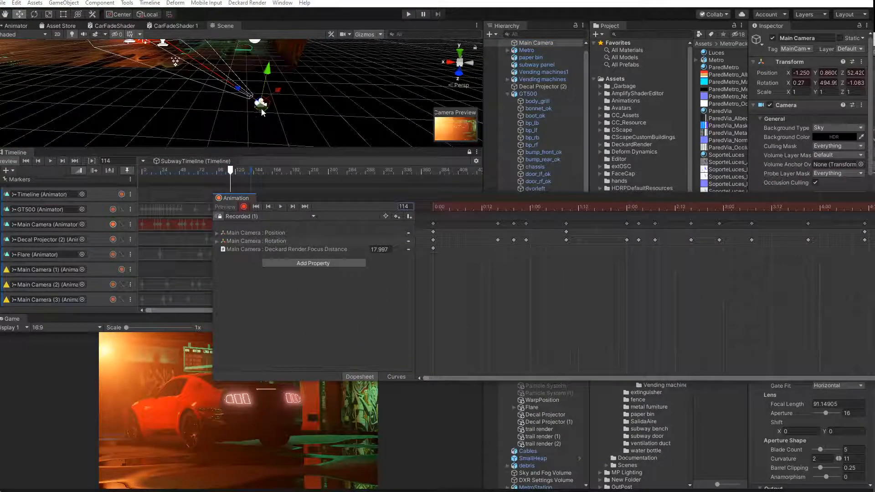
pyautogui.moveTo(526, 195); pyautogui.dragTo(409, 225)
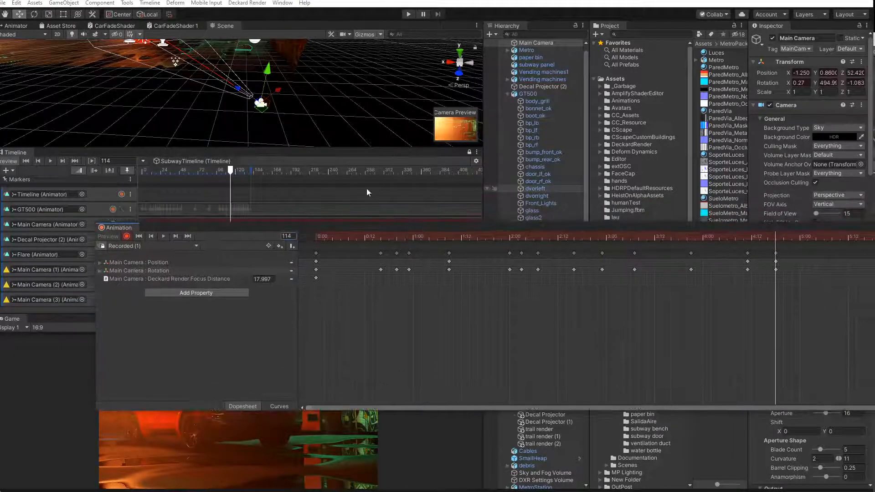
# At frame 140, move the Main Camera to X 14.53, Y 0.84, Z 49.28 in its recorded animation
pyautogui.moveTo(261, 109); pyautogui.dragTo(260, 86)
pyautogui.moveTo(783, 239); pyautogui.dragTo(737, 233)
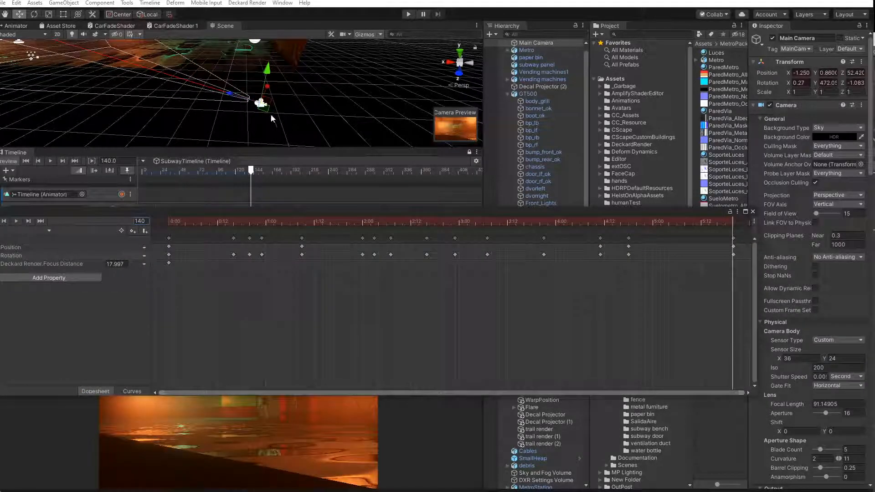
pyautogui.moveTo(263, 107); pyautogui.dragTo(31, 56)
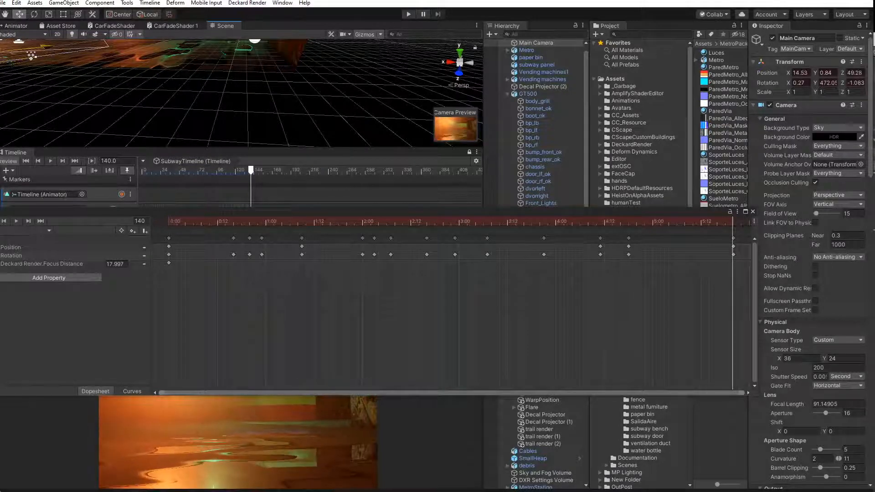
pyautogui.moveTo(108, 202); pyautogui.dragTo(57, 426)
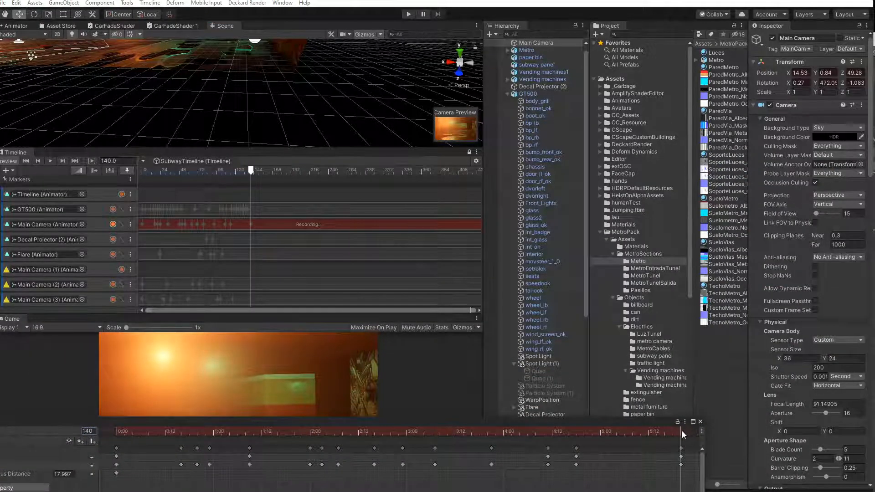
# At frame 156, move the Main Camera to about X 22.12, Y 0.84, Z 48.34 in its recorded animation
pyautogui.moveTo(680, 431); pyautogui.dragTo(578, 433)
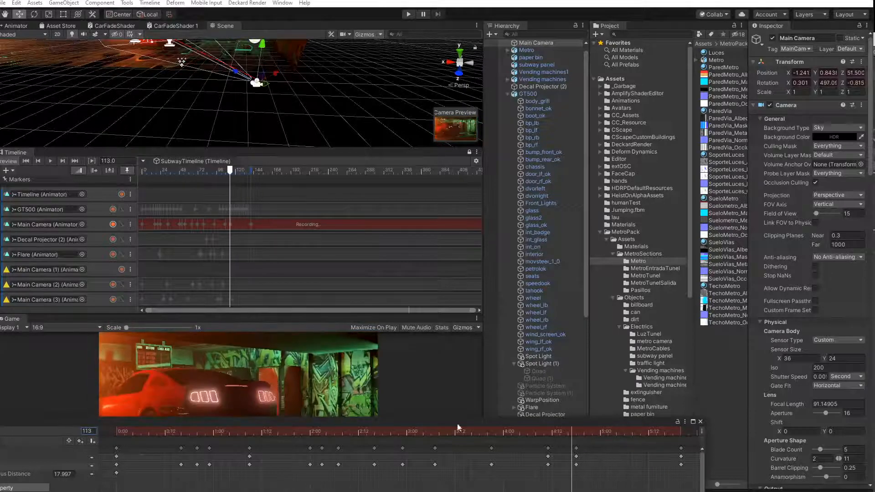
pyautogui.moveTo(452, 421); pyautogui.dragTo(584, 134)
pyautogui.moveTo(701, 145); pyautogui.dragTo(804, 167)
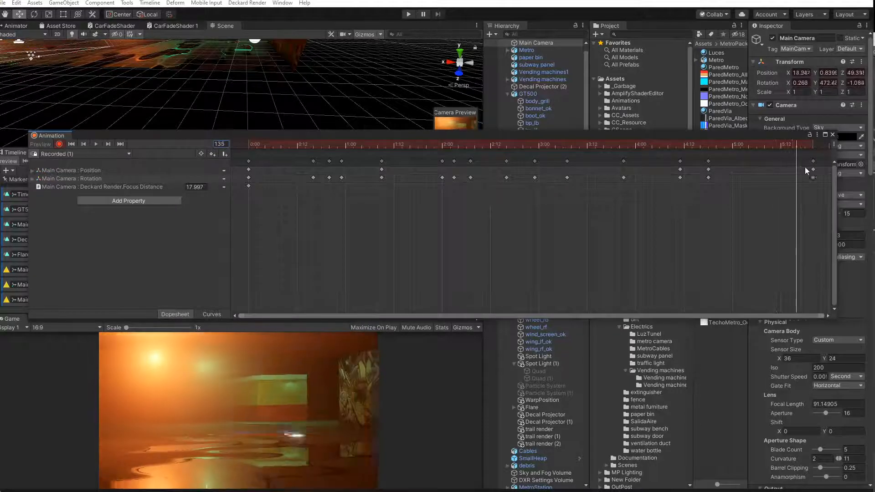
pyautogui.scroll(-3, 463, 270)
pyautogui.moveTo(463, 270); pyautogui.dragTo(429, 269, button='middle')
pyautogui.moveTo(533, 145)
pyautogui.mouseDown()
pyautogui.moveTo(600, 148)
pyautogui.moveTo(591, 149)
pyautogui.moveTo(613, 236)
pyautogui.moveTo(634, 264)
pyautogui.mouseUp()
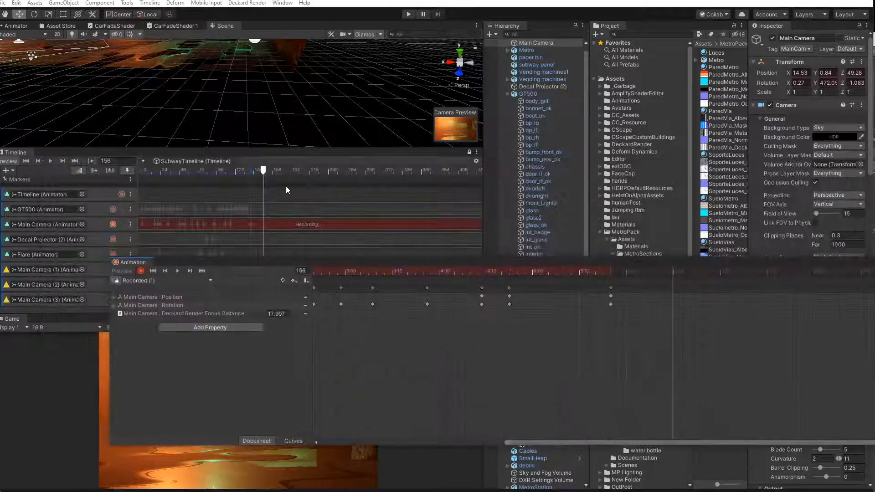
pyautogui.doubleClick(501, 45)
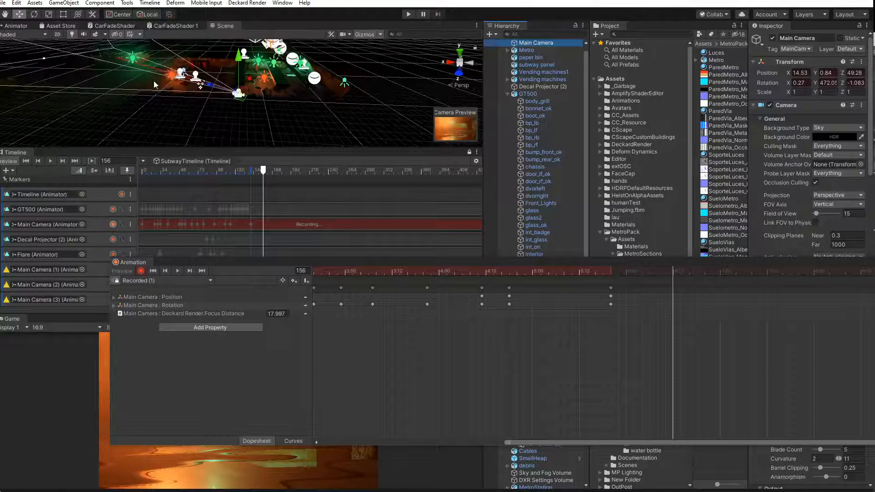
pyautogui.scroll(2, 160, 66)
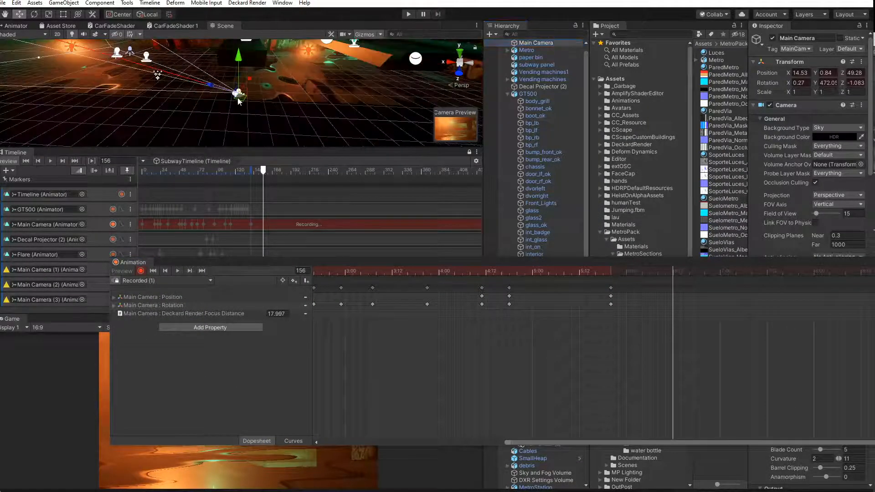
pyautogui.moveTo(239, 101); pyautogui.dragTo(116, 86)
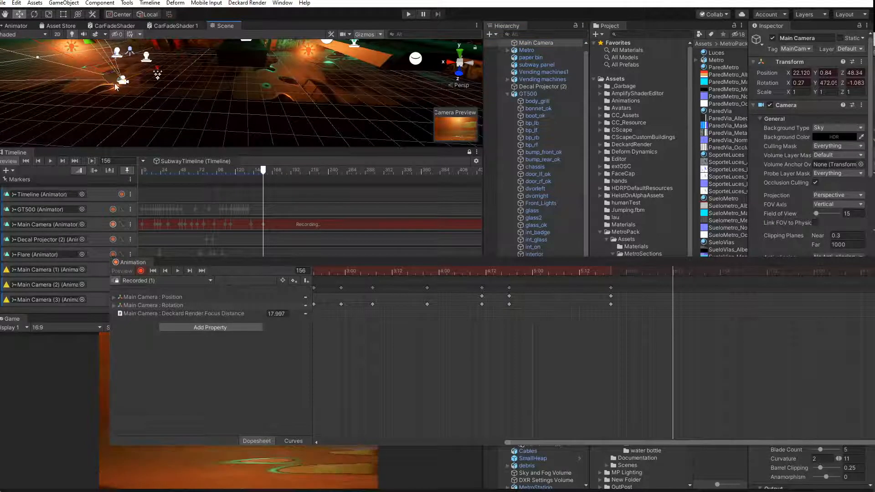
# Play the Main Camera's recorded clip repeatedly from frame 0 to review the camera movement, and close the Animation window
pyautogui.moveTo(645, 261); pyautogui.dragTo(190, 109)
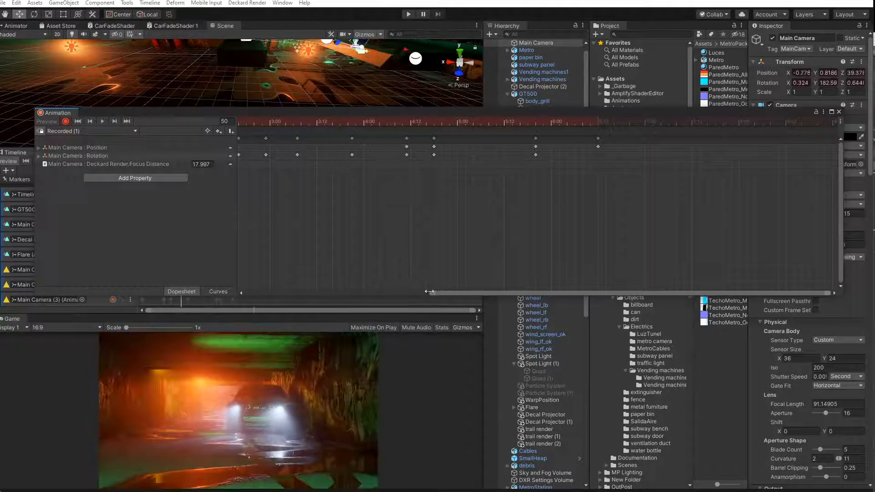
pyautogui.moveTo(419, 293); pyautogui.dragTo(181, 292)
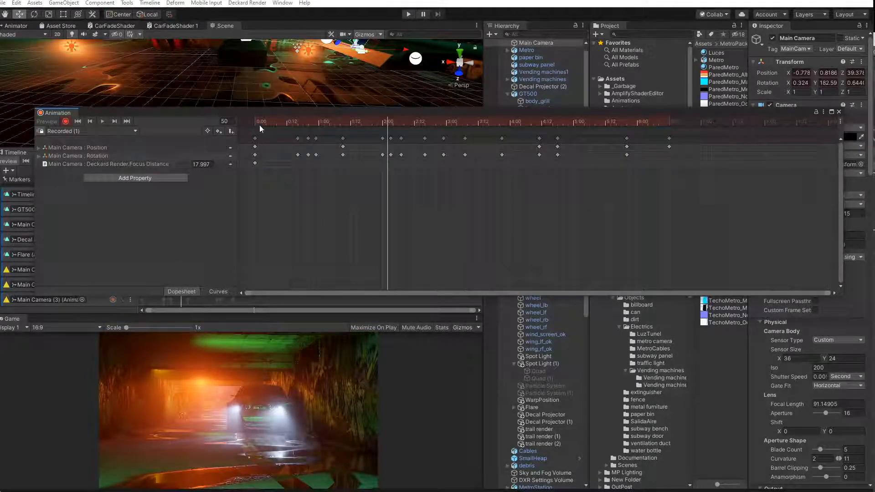
pyautogui.moveTo(261, 125); pyautogui.dragTo(191, 129)
pyautogui.click(102, 121)
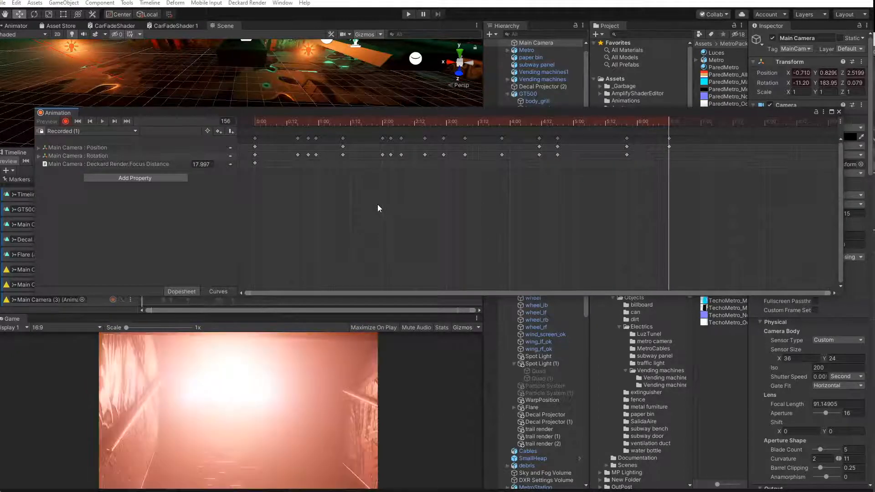
pyautogui.moveTo(652, 121); pyautogui.dragTo(160, 116)
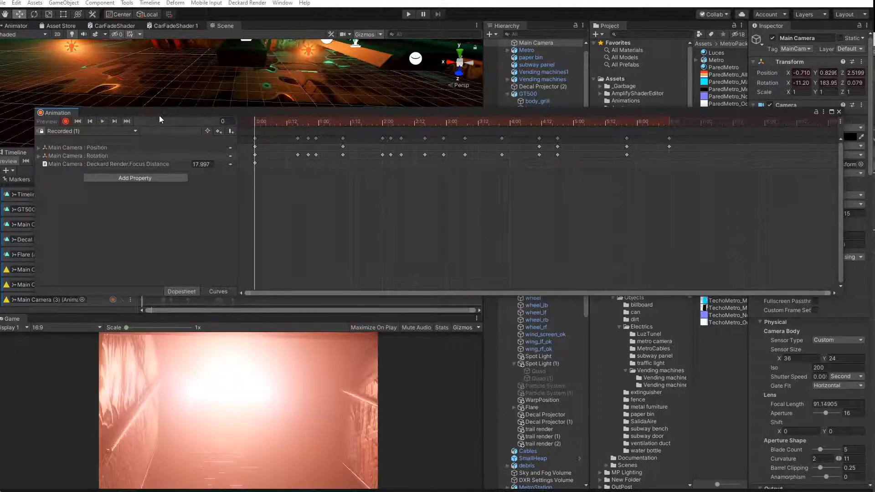
pyautogui.click(101, 121)
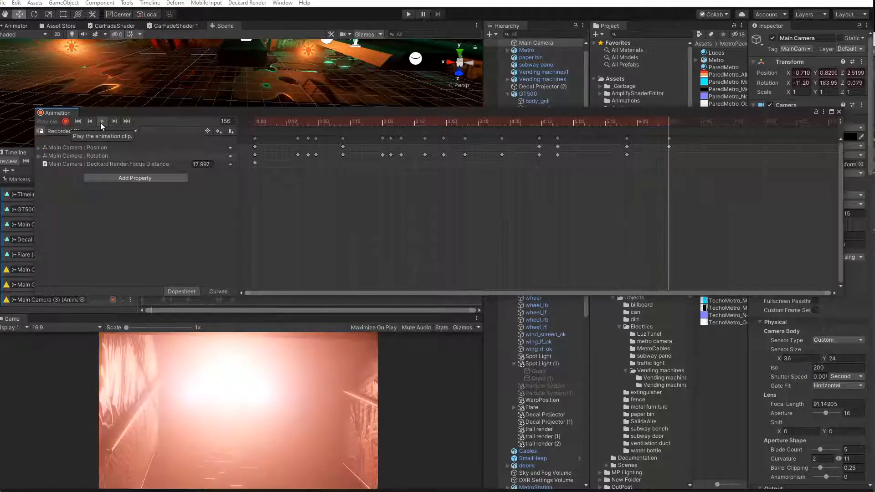
pyautogui.click(102, 121)
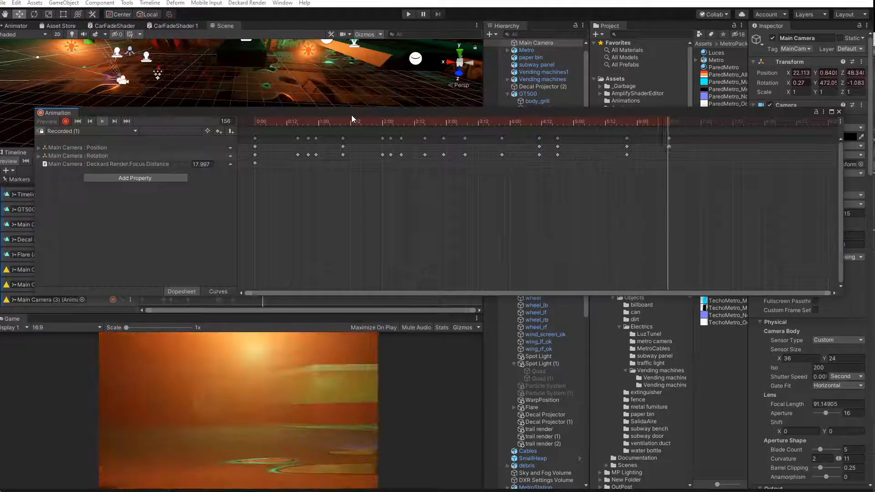
pyautogui.moveTo(592, 121); pyautogui.dragTo(168, 141)
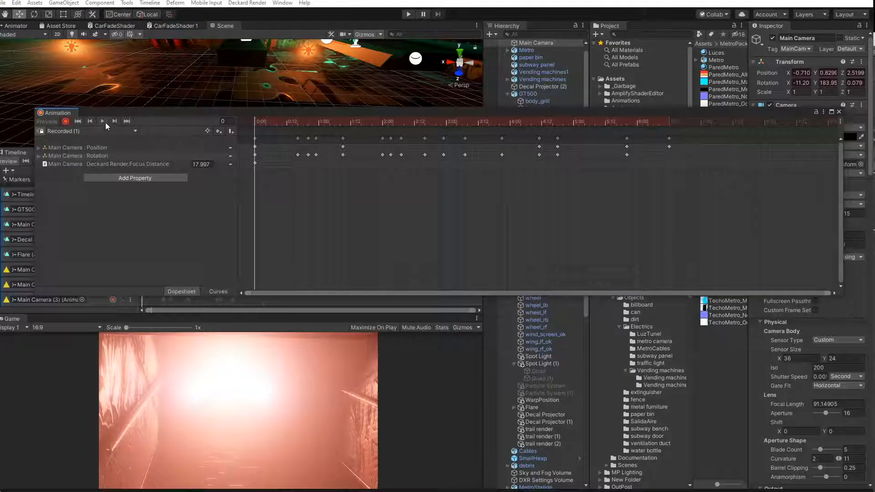
pyautogui.moveTo(397, 112); pyautogui.dragTo(327, 138)
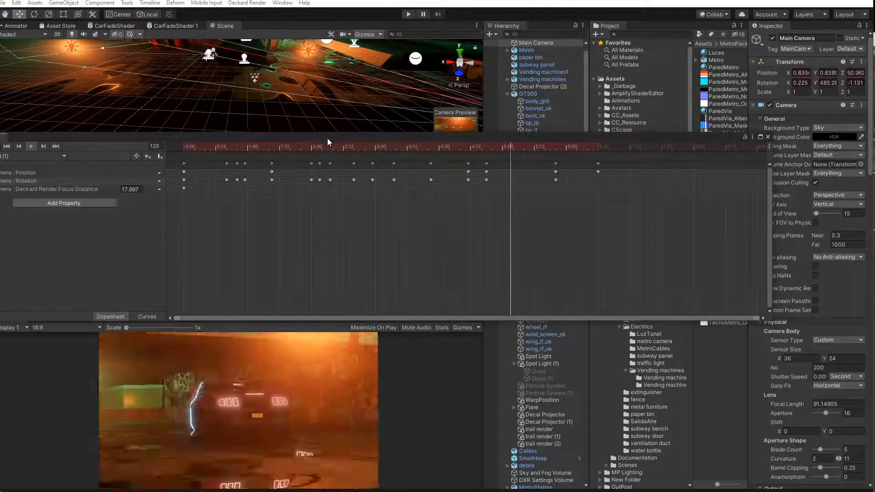
pyautogui.click(767, 137)
# Stop recording on the Main Camera track and set the SubwayTimeline to frame 132
pyautogui.moveTo(143, 175); pyautogui.dragTo(245, 195)
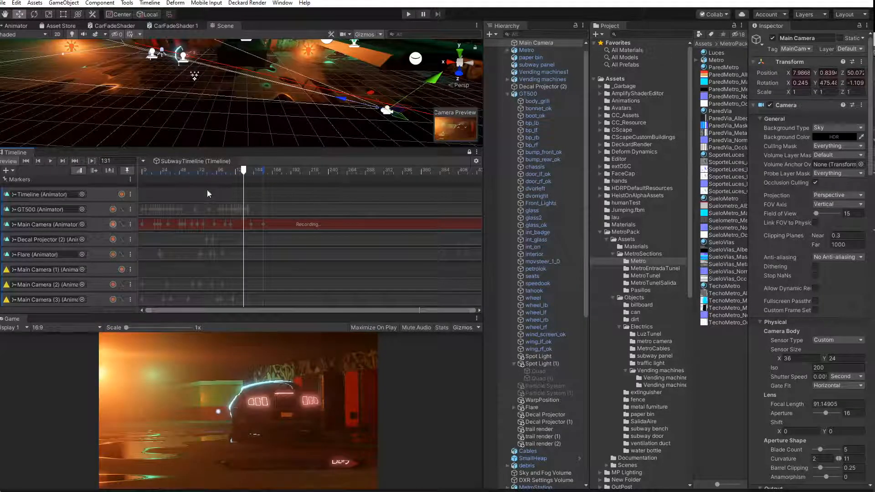
pyautogui.click(112, 224)
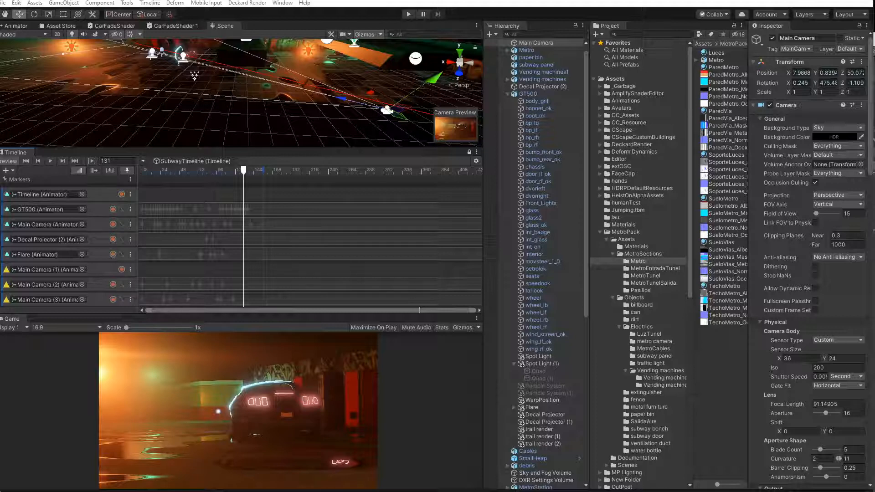
pyautogui.click(249, 174)
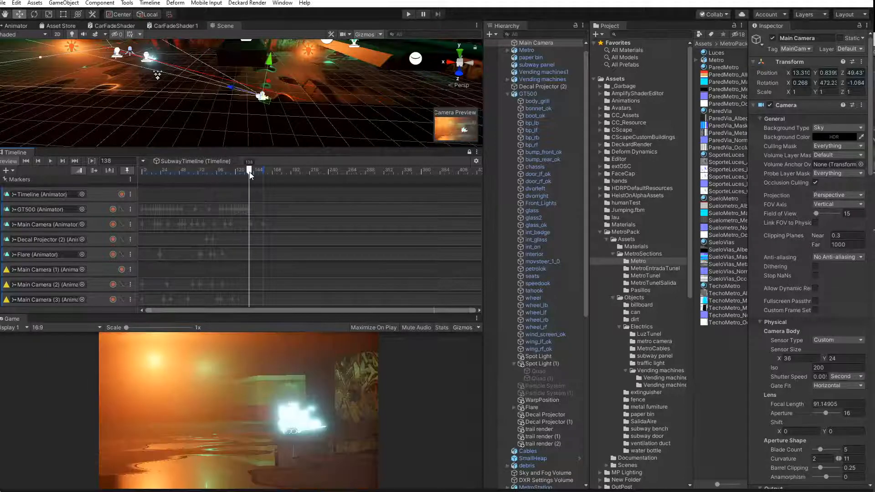
pyautogui.moveTo(250, 175)
pyautogui.mouseDown()
pyautogui.moveTo(226, 174)
pyautogui.moveTo(246, 186)
pyautogui.mouseUp()
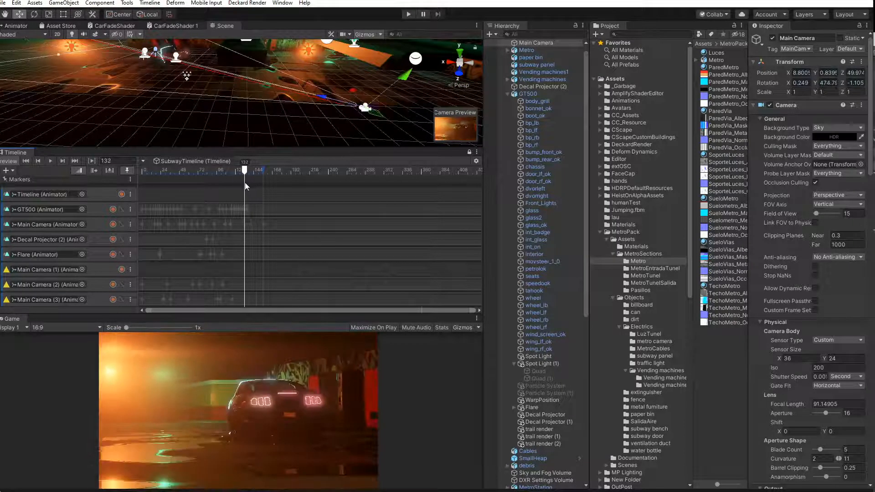
# Create a new material named Distortion in the _Garbage folder
pyautogui.click(714, 363)
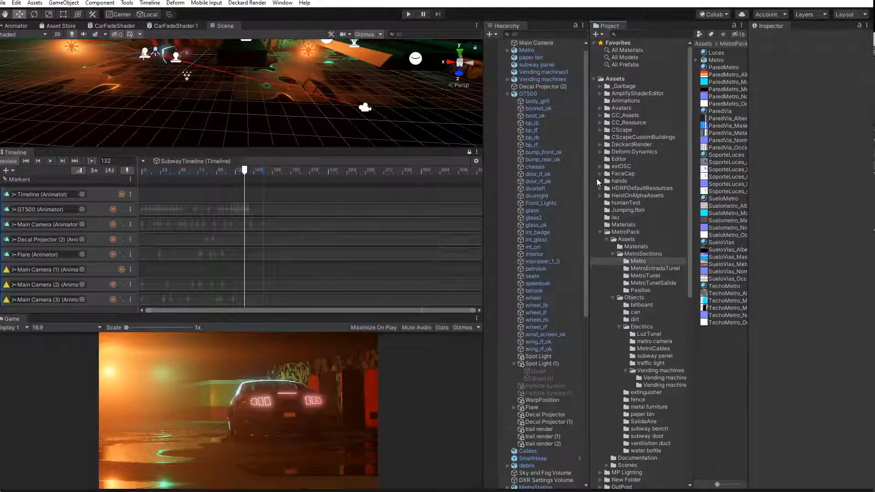
pyautogui.click(601, 232)
pyautogui.click(623, 86)
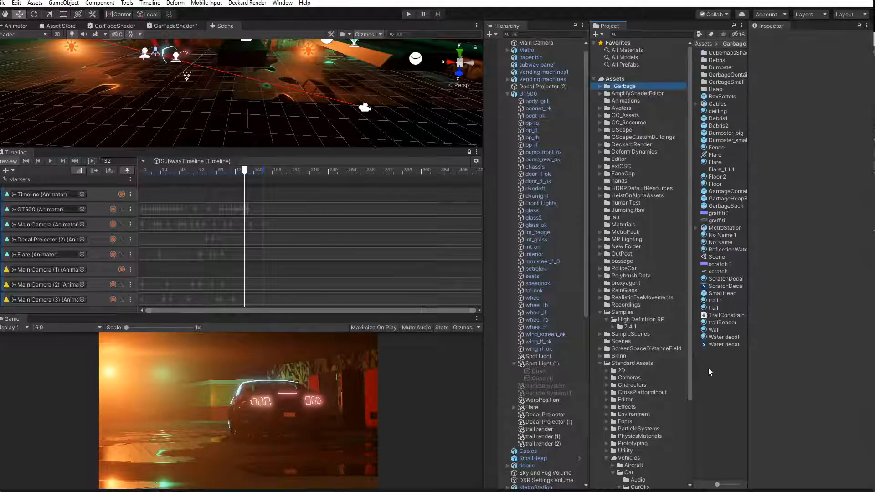
pyautogui.rightClick(748, 369)
pyautogui.moveTo(781, 374)
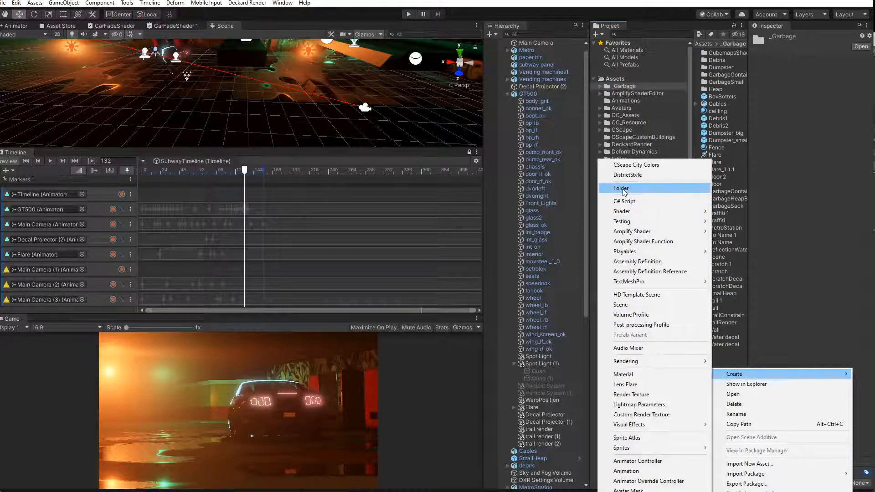
pyautogui.click(664, 380)
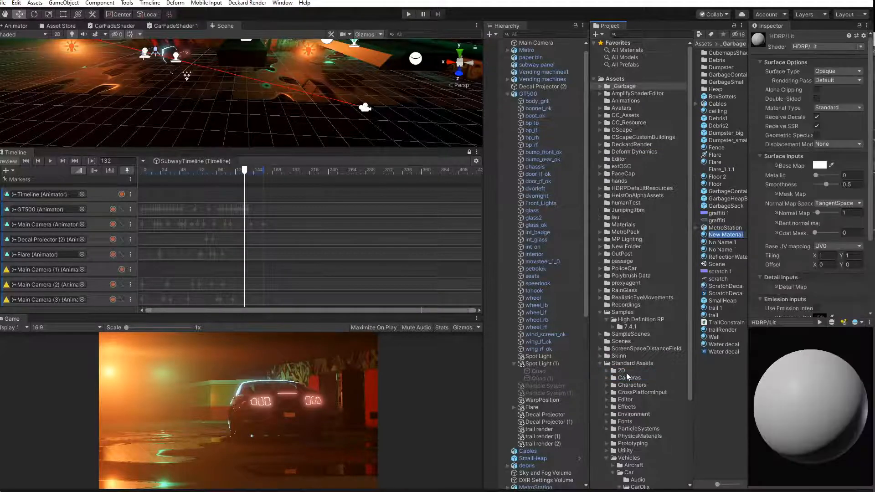
pyautogui.write('Distortion')
pyautogui.press('Return')
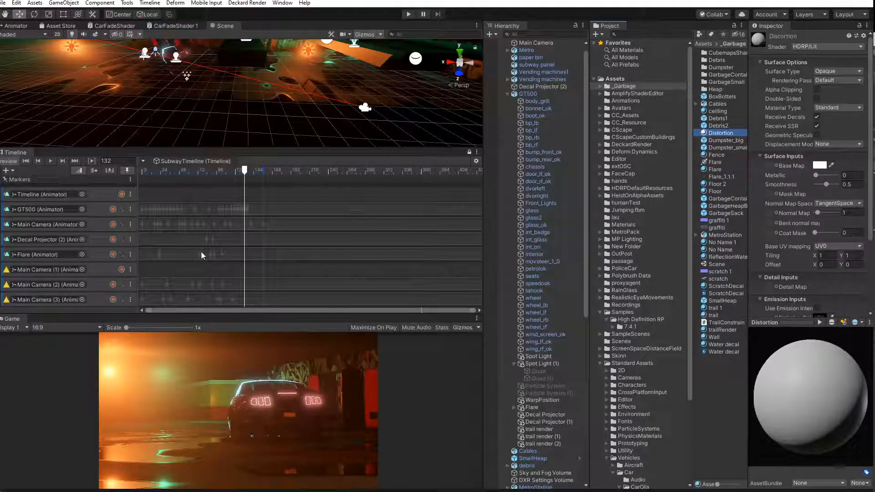
# Enlarge the Scene view, collapse the GT500's children in the hierarchy, and create a 3D quad at the scene's root level
pyautogui.scroll(-2, 146, 267)
pyautogui.scroll(1, 146, 267)
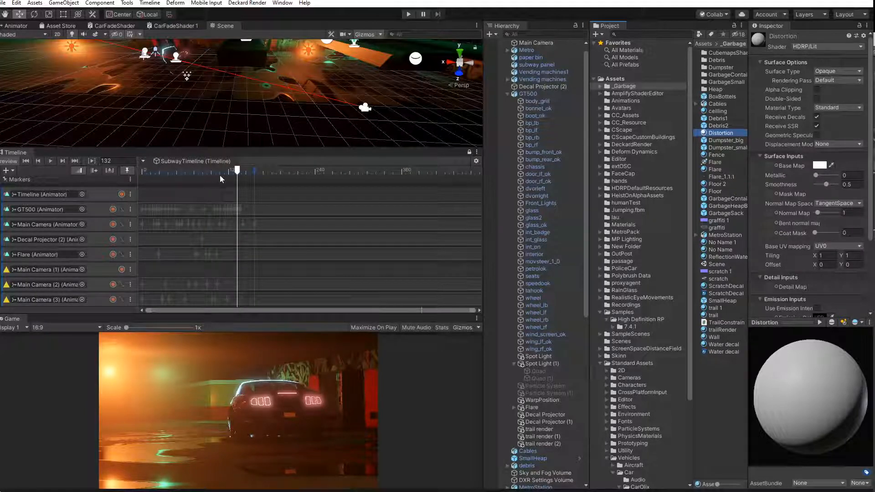
pyautogui.moveTo(235, 149); pyautogui.dragTo(234, 244)
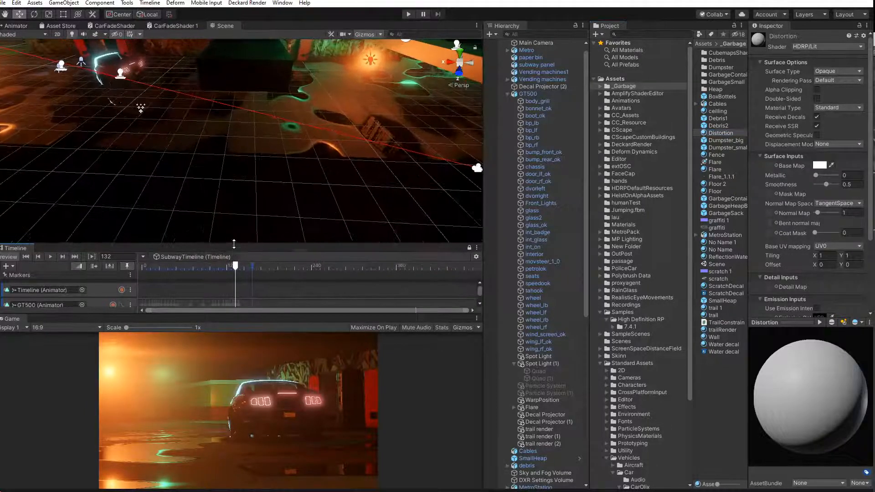
pyautogui.moveTo(223, 137); pyautogui.dragTo(310, 121, button='right')
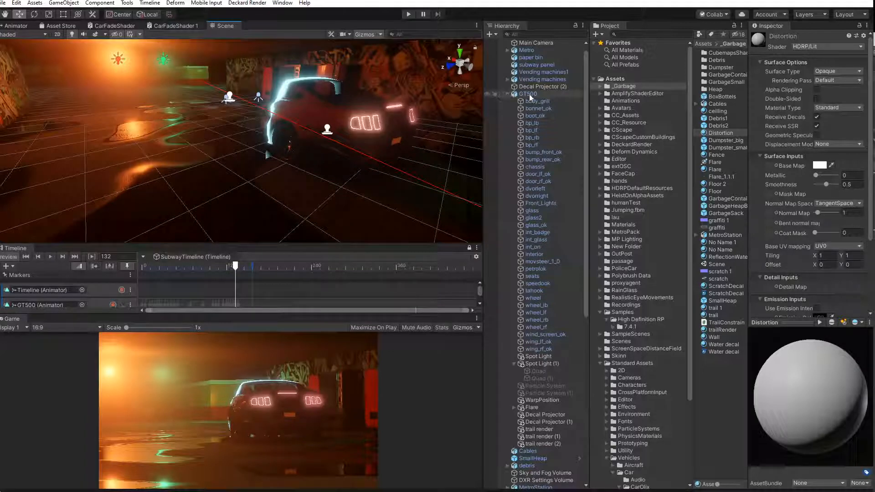
pyautogui.click(507, 94)
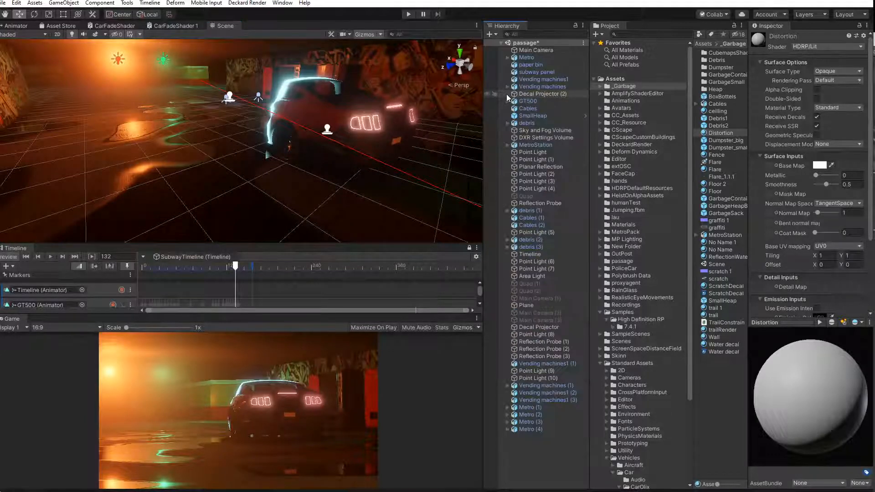
pyautogui.rightClick(518, 440)
pyautogui.moveTo(611, 233)
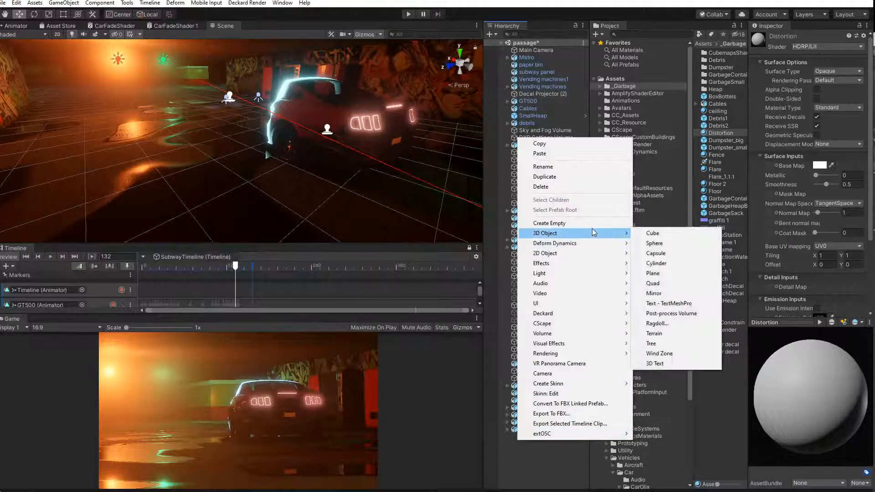
pyautogui.click(656, 284)
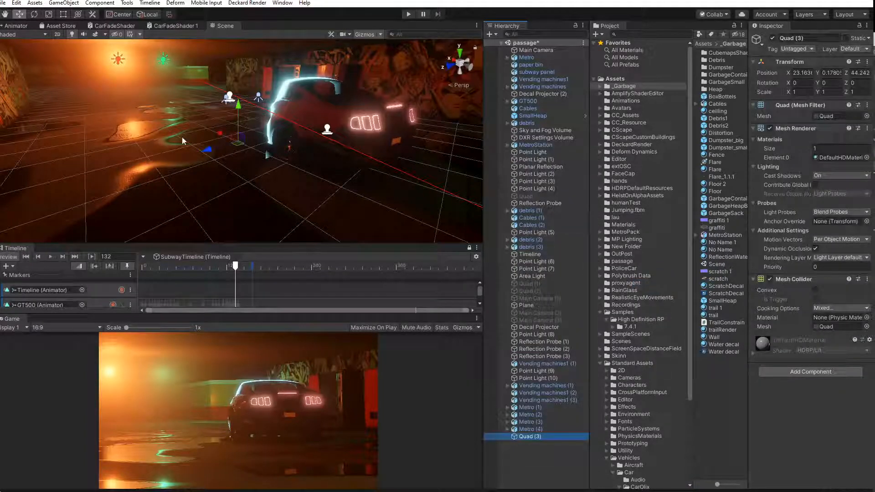
# Rotate the new quad to 180 on Z and raise it to about Y 1.72
pyautogui.click(34, 14)
pyautogui.moveTo(255, 121); pyautogui.dragTo(301, 354)
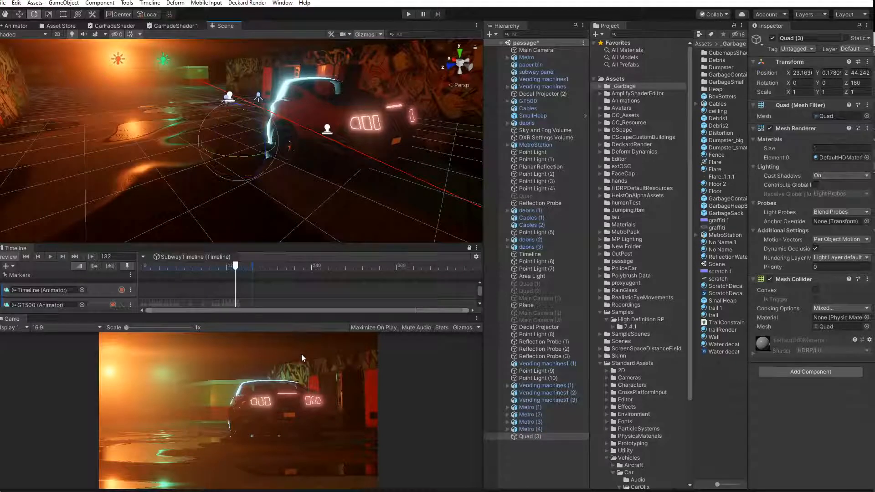
pyautogui.click(20, 15)
pyautogui.moveTo(240, 171); pyautogui.dragTo(245, 116)
# Rotate the quad to 90 on Y and scale it uniformly to about 5.01
pyautogui.moveTo(207, 103); pyautogui.dragTo(212, 131, button='middle')
pyautogui.moveTo(211, 131); pyautogui.dragTo(300, 148, button='right')
pyautogui.moveTo(250, 148); pyautogui.dragTo(241, 152, button='middle')
pyautogui.moveTo(241, 151); pyautogui.dragTo(349, 156, button='right')
pyautogui.moveTo(292, 158); pyautogui.dragTo(479, 131, button='middle')
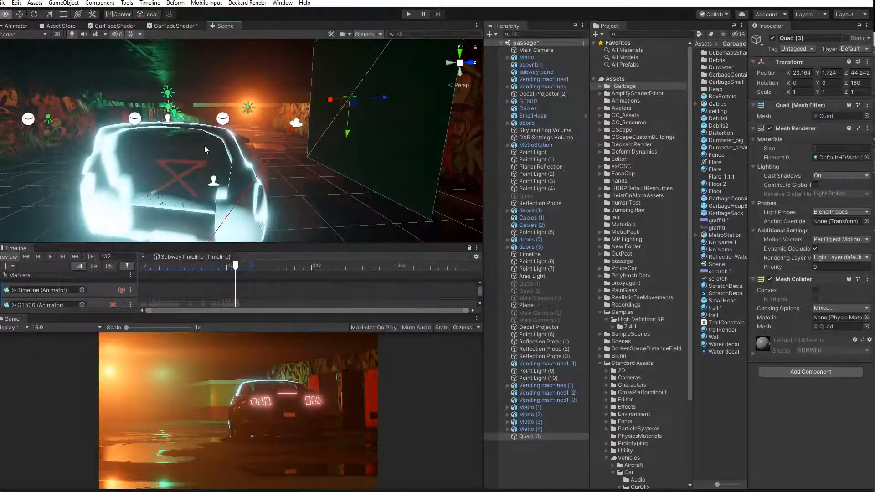
pyautogui.moveTo(204, 146); pyautogui.dragTo(218, 155, button='right')
pyautogui.moveTo(219, 155); pyautogui.dragTo(333, 160, button='middle')
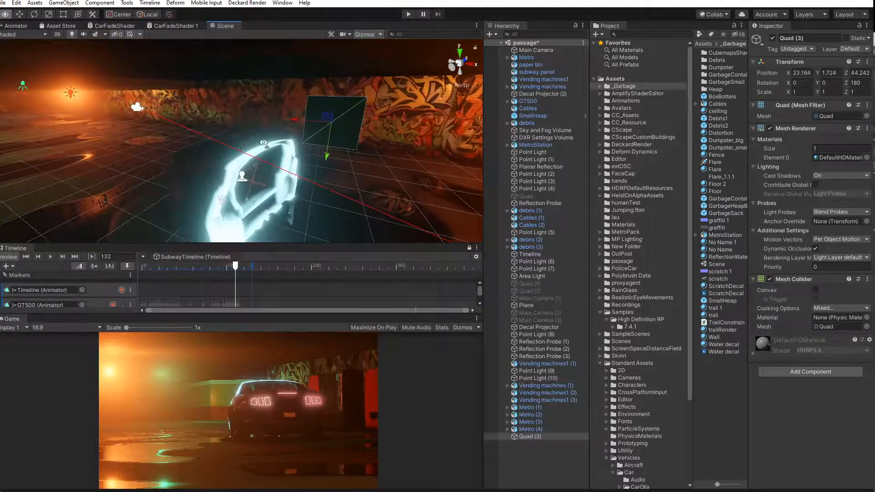
pyautogui.moveTo(332, 160); pyautogui.dragTo(240, 138, button='right')
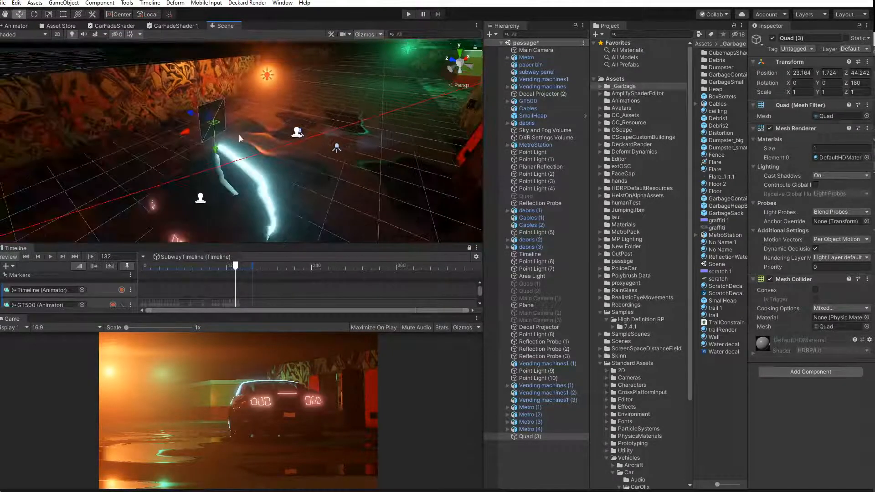
pyautogui.click(34, 14)
pyautogui.moveTo(211, 128); pyautogui.dragTo(109, 133)
pyautogui.click(49, 14)
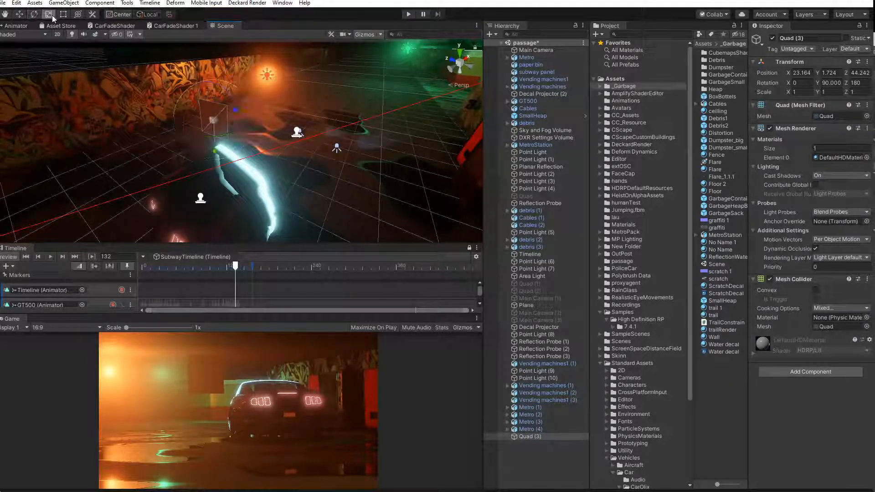
pyautogui.moveTo(213, 120); pyautogui.dragTo(227, 116)
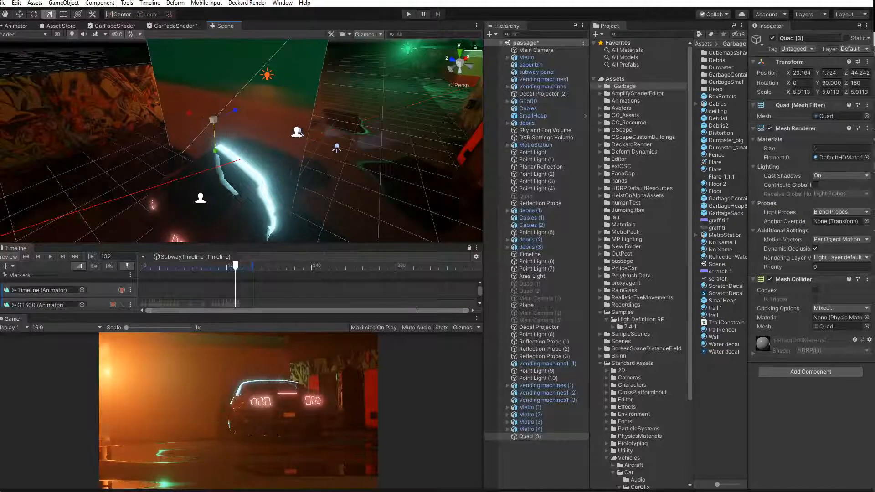
# Move Quad (3) to about Y 0.41 and Z 42.89, and clear the messages from the Console
pyautogui.click(18, 14)
pyautogui.moveTo(206, 154); pyautogui.dragTo(263, 210)
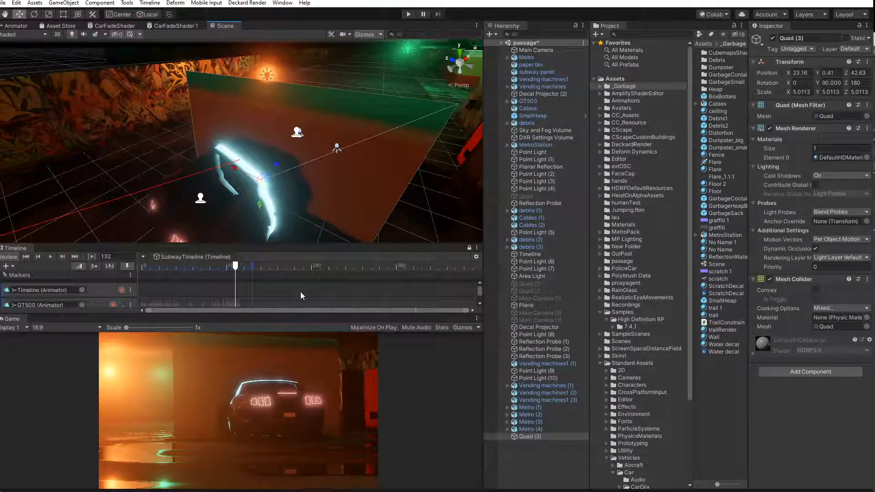
pyautogui.click(88, 491)
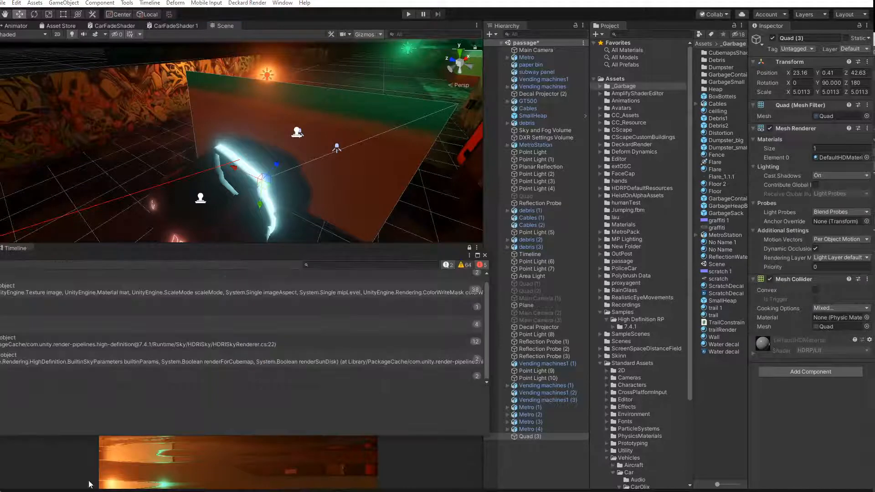
pyautogui.click(1, 265)
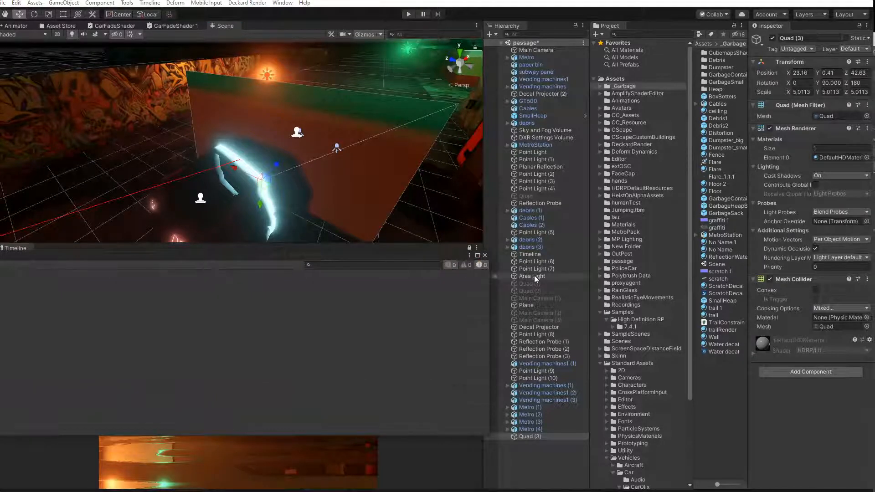
pyautogui.click(485, 256)
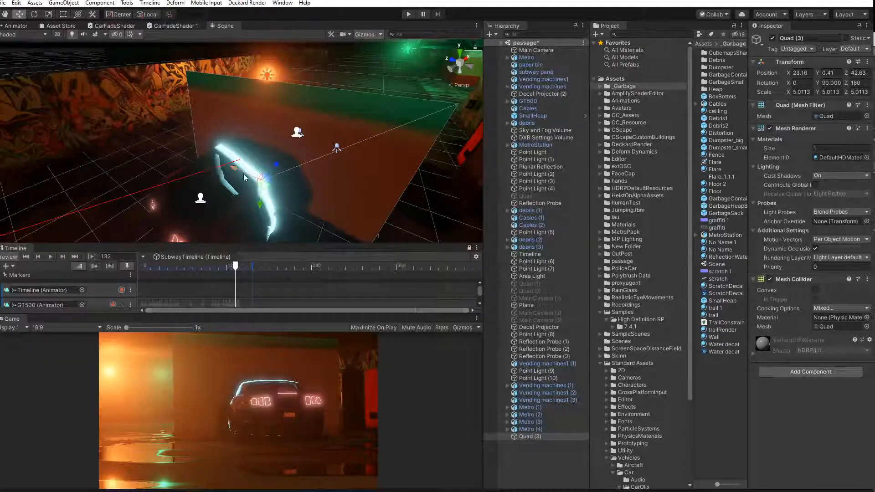
pyautogui.moveTo(242, 172); pyautogui.dragTo(233, 169)
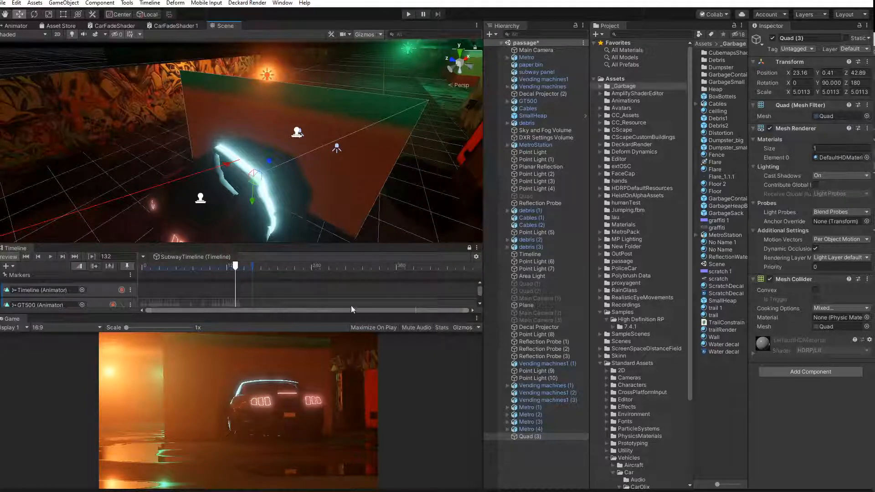
pyautogui.click(712, 377)
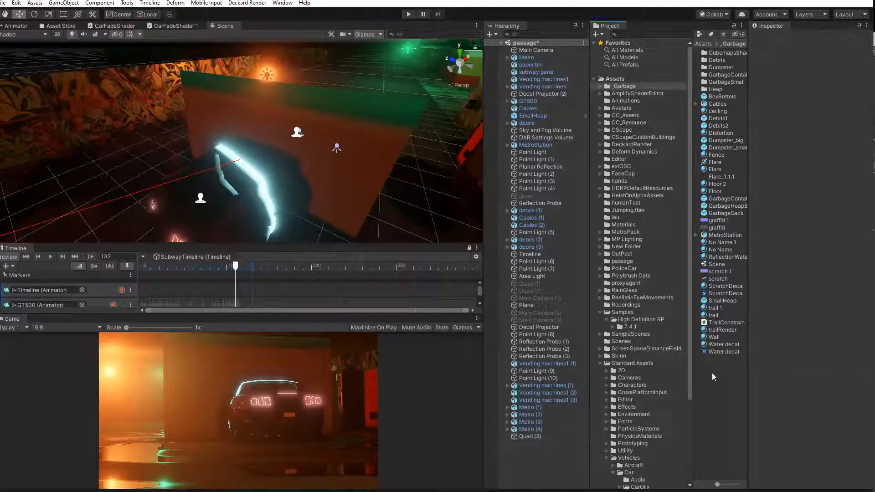
pyautogui.rightClick(711, 371)
pyautogui.moveTo(759, 380)
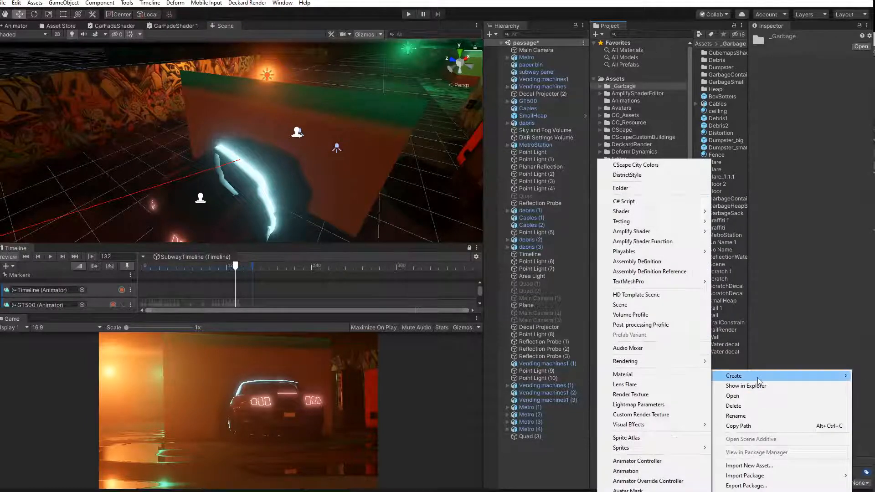
pyautogui.click(733, 360)
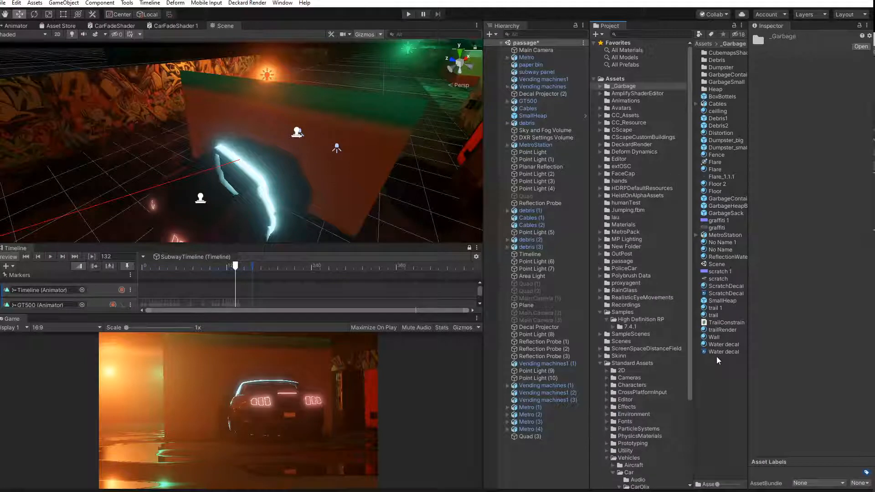
pyautogui.click(530, 437)
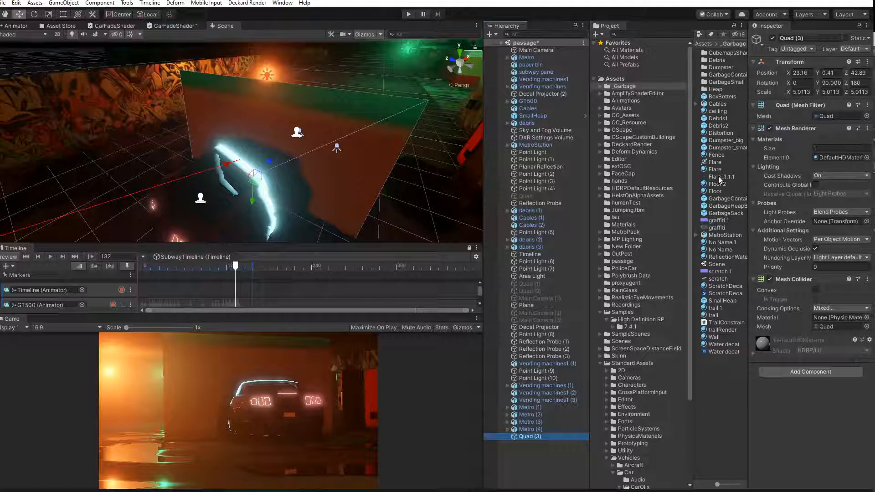
# Create another new material in the _Garbage folder and name it Distortion
pyautogui.rightClick(706, 363)
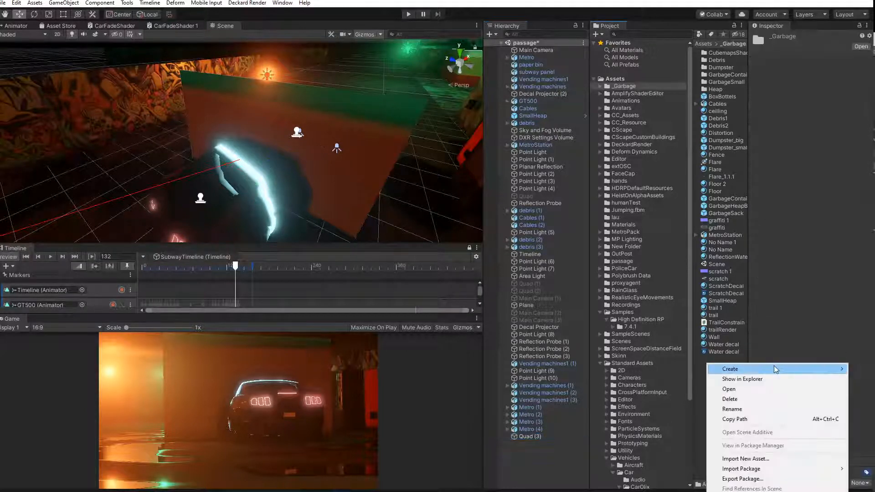
pyautogui.moveTo(777, 367)
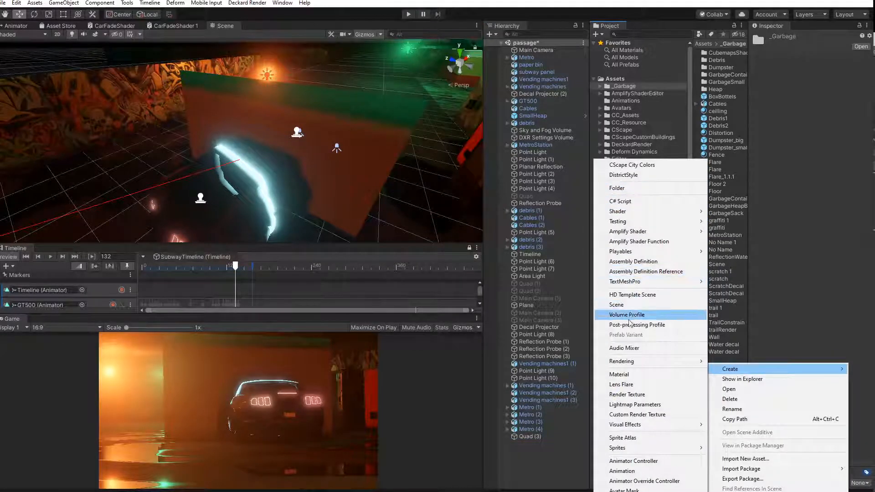
pyautogui.click(619, 374)
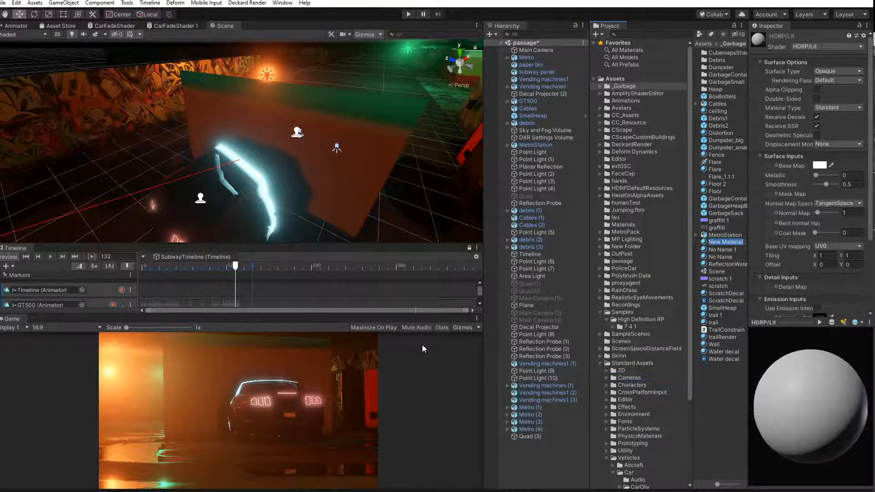
pyautogui.write('Distortion')
pyautogui.press('Return')
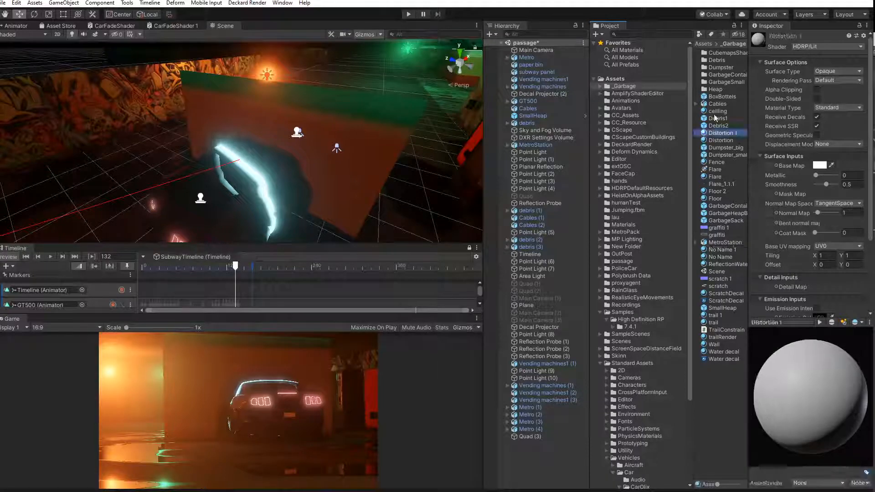
# Try to apply the Distortion 1 material to the quad in the Scene view, and undo the assignment
pyautogui.moveTo(291, 113); pyautogui.dragTo(271, 116)
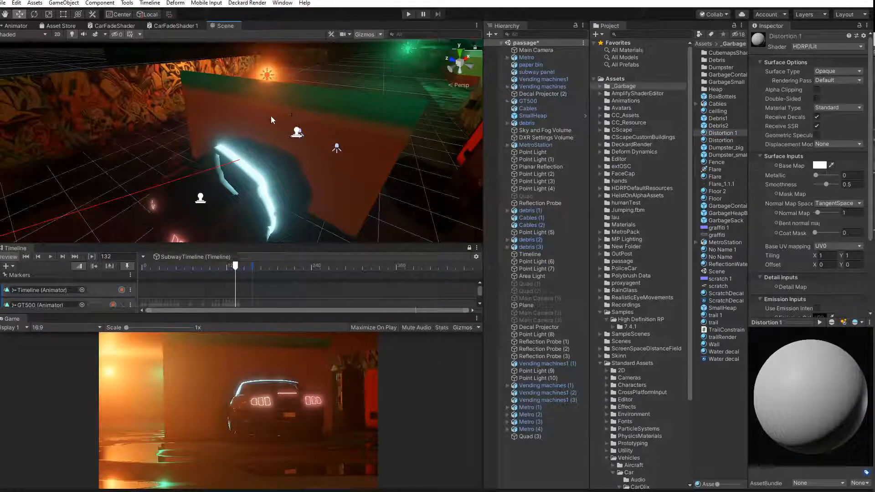
pyautogui.click(273, 114)
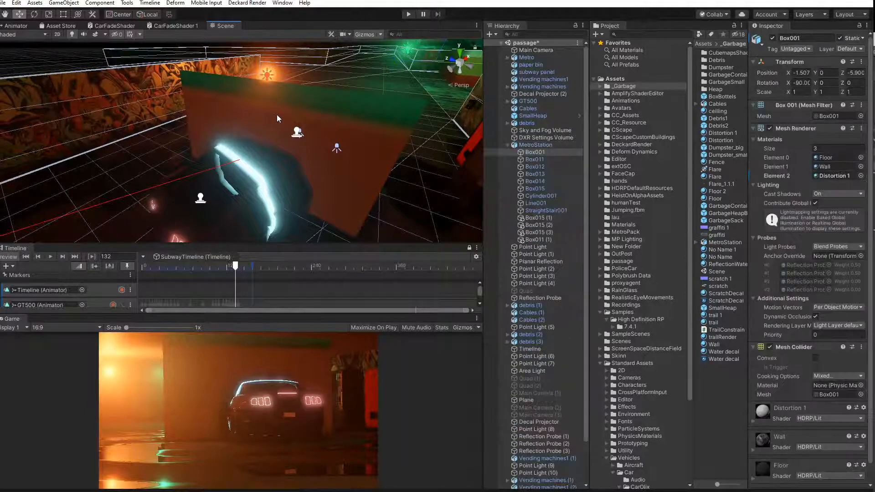
pyautogui.click(277, 113)
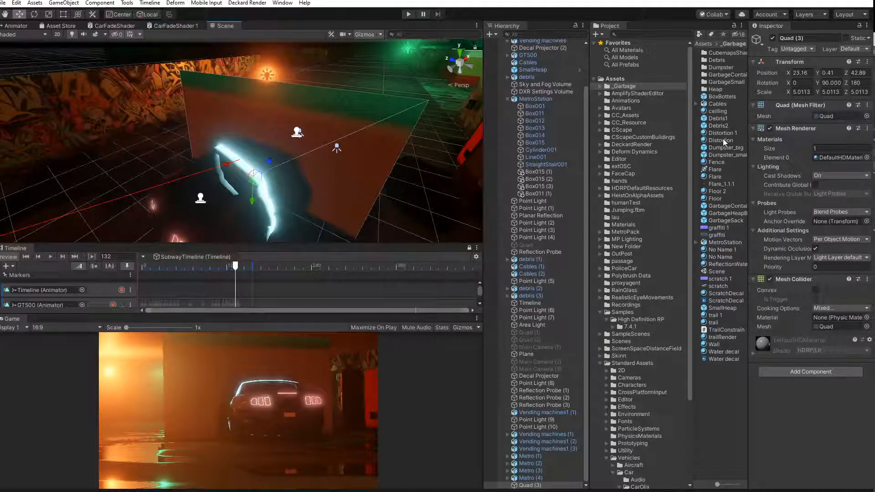
pyautogui.hotkey('ctrl', 'z')
pyautogui.hotkey('ctrl', 'z')
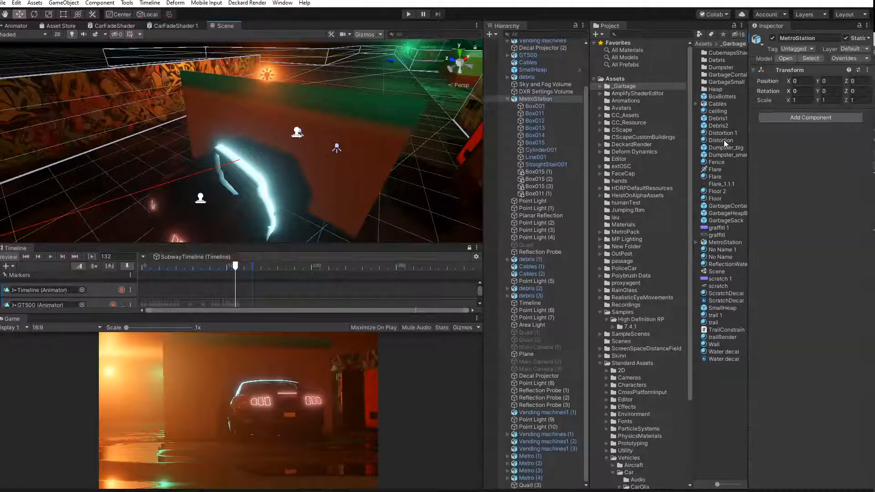
# Try to apply the original Distortion material to the quad in the Scene view, and undo the attempt
pyautogui.click(724, 134)
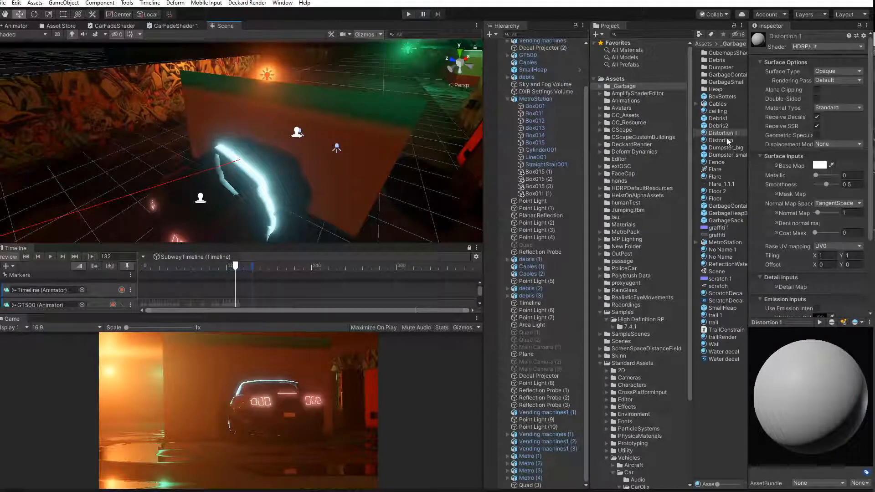
pyautogui.click(726, 142)
pyautogui.moveTo(724, 142); pyautogui.dragTo(216, 120)
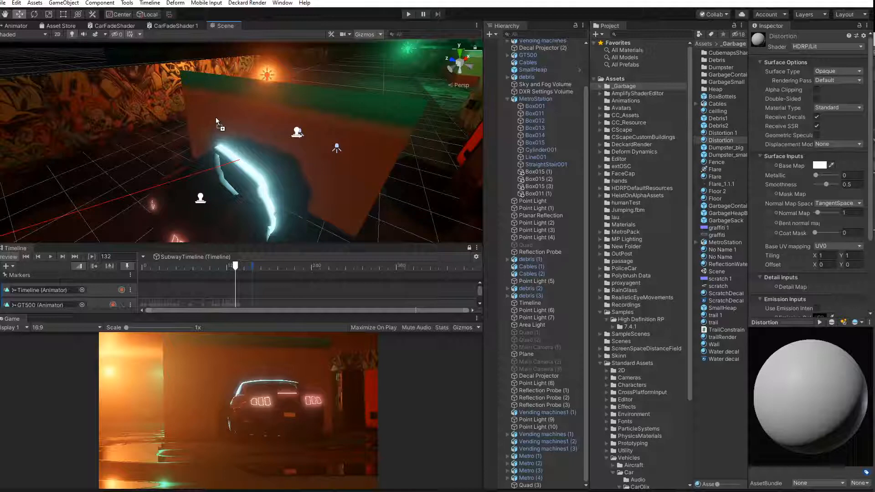
pyautogui.click(216, 117)
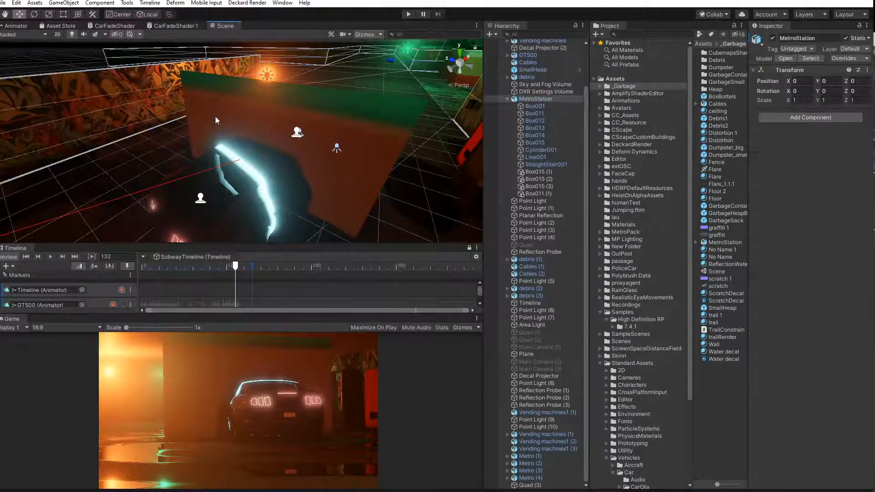
pyautogui.click(216, 117)
pyautogui.click(213, 121)
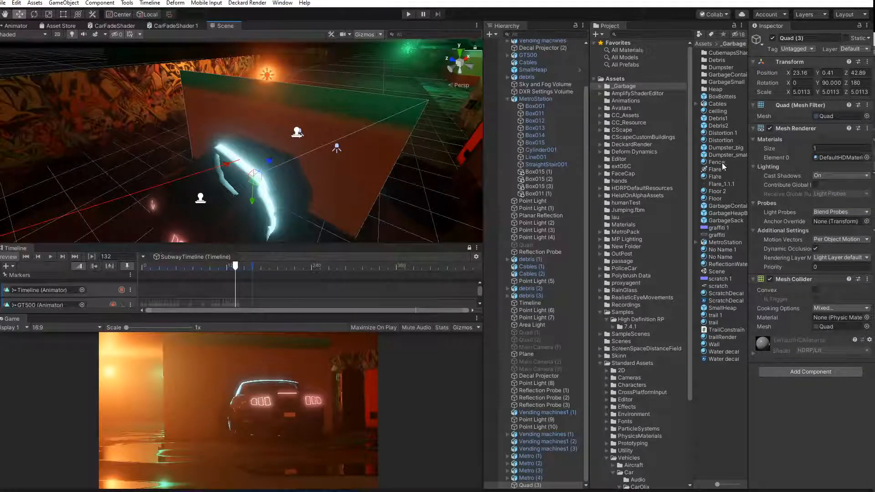
pyautogui.hotkey('ctrl', 'z')
pyautogui.hotkey('ctrl', 'z')
pyautogui.hotkey('ctrl', 'z')
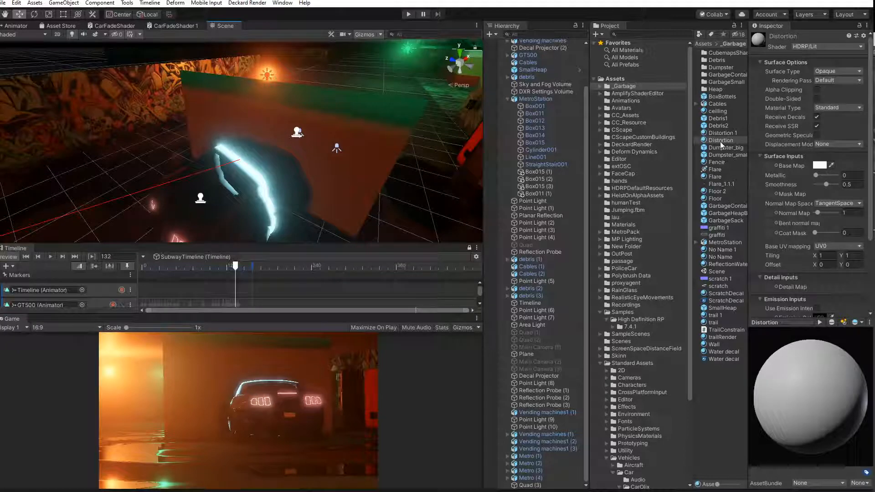
# Try once more to put the Distortion material on the quad in the Scene view, and undo its assignment to Box001
pyautogui.click(234, 122)
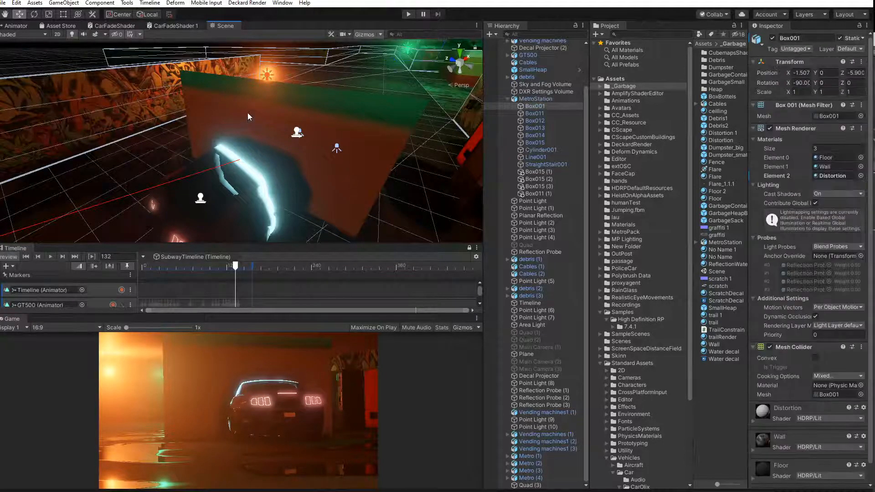
pyautogui.click(247, 113)
pyautogui.moveTo(247, 113); pyautogui.dragTo(267, 152, button='right')
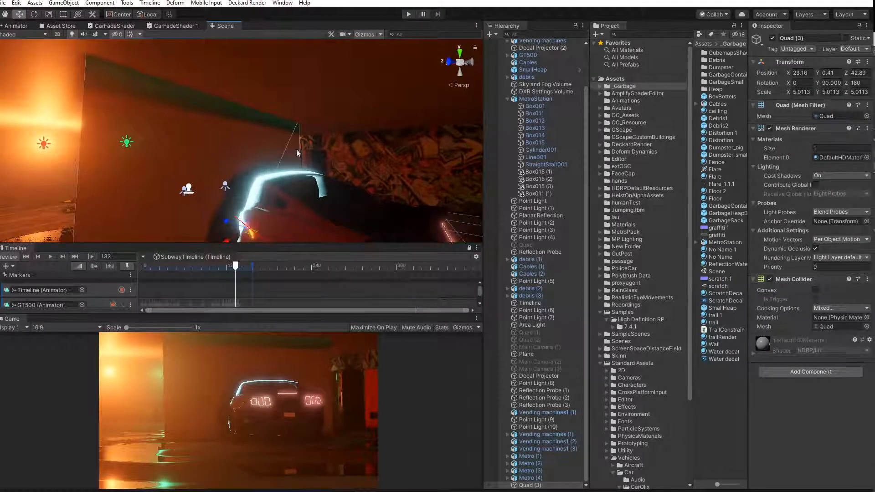
pyautogui.hotkey('ctrl', 'z')
pyautogui.hotkey('ctrl', 'z')
pyautogui.hotkey('ctrl', 'z')
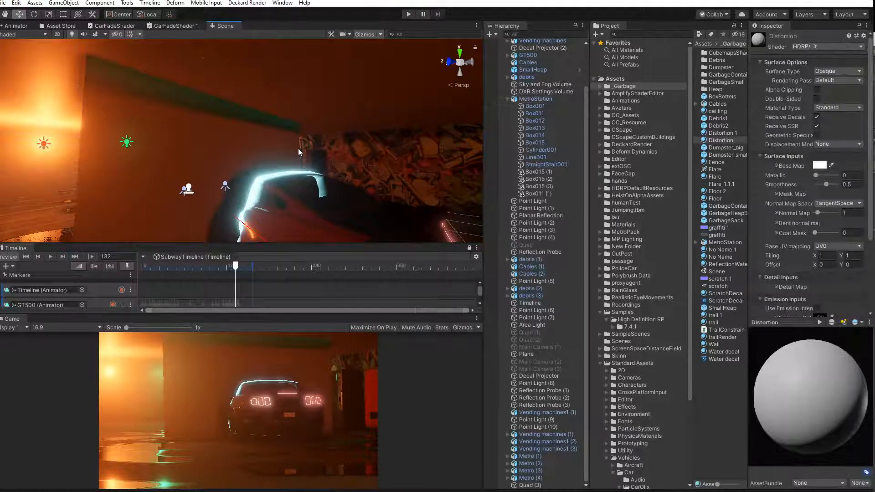
# Assign the Distortion 1 material to Element 0 of Quad (3)'s Mesh Renderer and expand the material's settings
pyautogui.hotkey('ctrl', 'd')
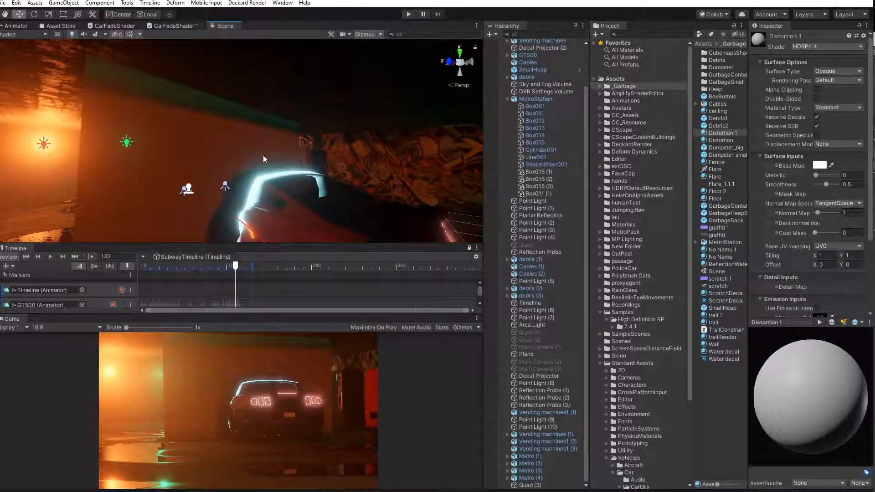
pyautogui.click(179, 153)
pyautogui.click(169, 165)
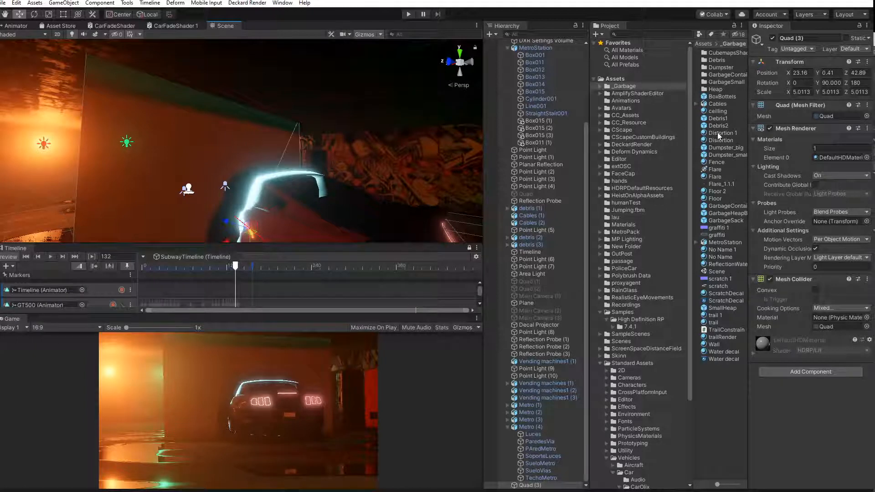
pyautogui.moveTo(717, 132); pyautogui.dragTo(827, 163)
pyautogui.click(756, 355)
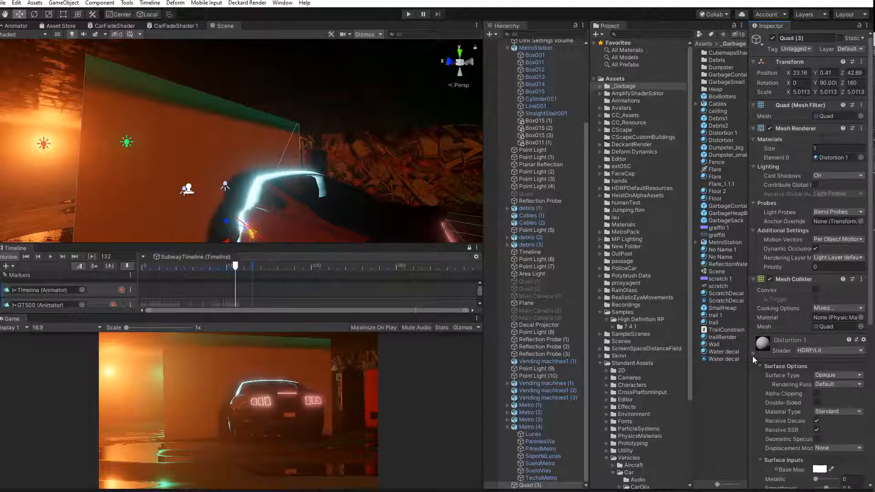
# Set Distortion 1's surface type to Transparent, keeping the Default rendering pass and Alpha blending mode
pyautogui.click(834, 375)
pyautogui.click(830, 397)
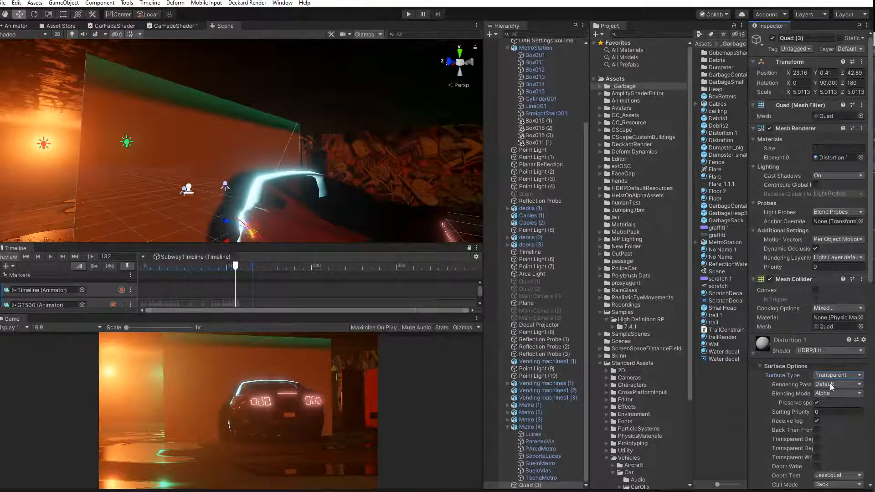
pyautogui.click(831, 385)
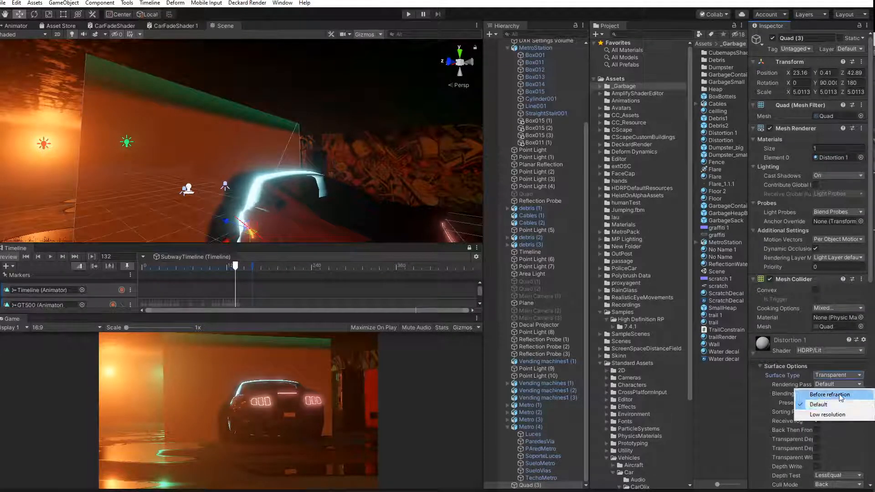
pyautogui.click(820, 404)
pyautogui.click(828, 394)
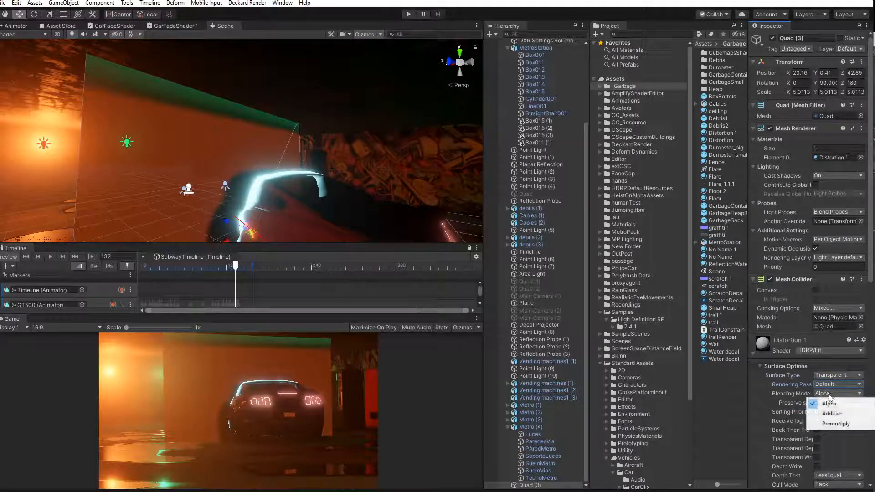
pyautogui.click(796, 395)
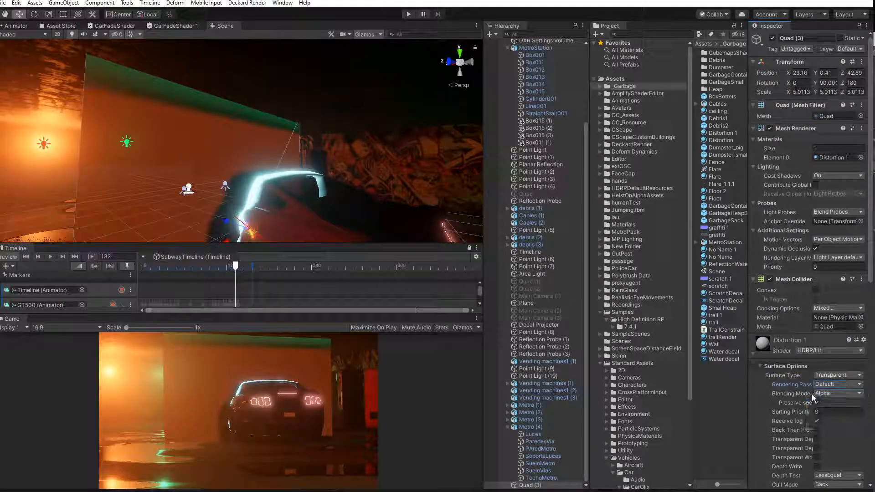
pyautogui.click(825, 394)
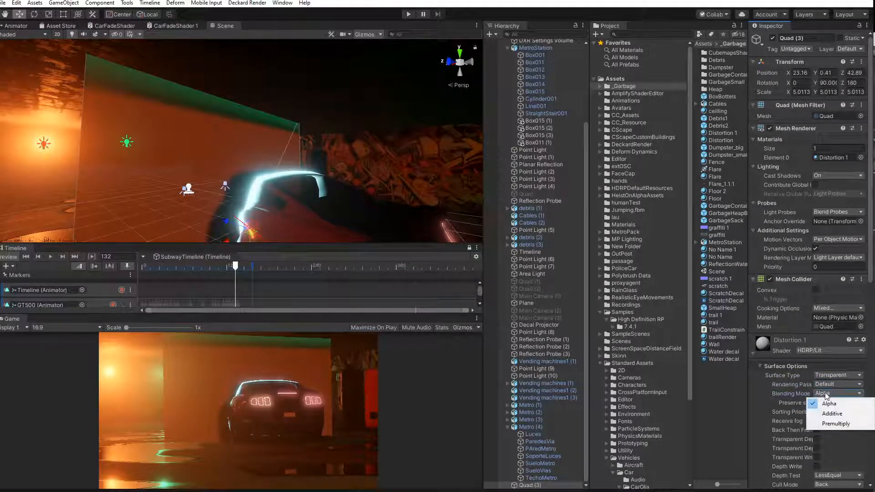
pyautogui.click(777, 395)
# Set Distortion 1's refraction model to Thin in its transparency inputs
pyautogui.scroll(-10, 789, 443)
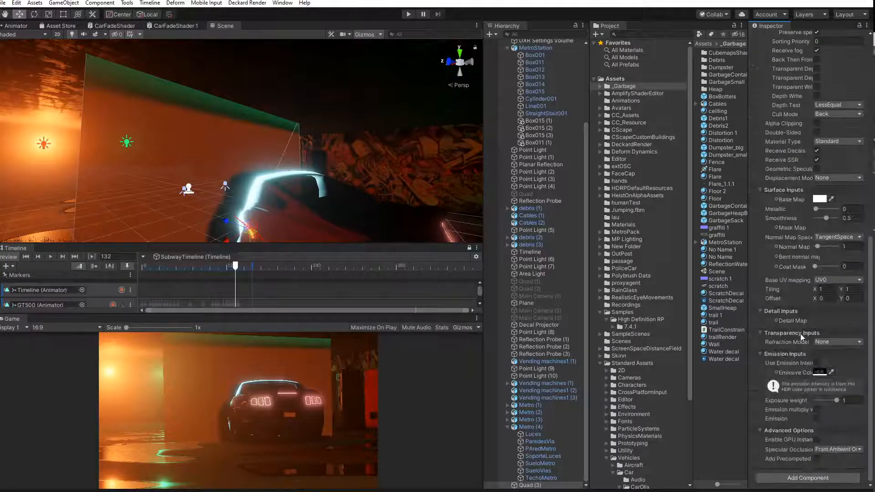
pyautogui.click(832, 346)
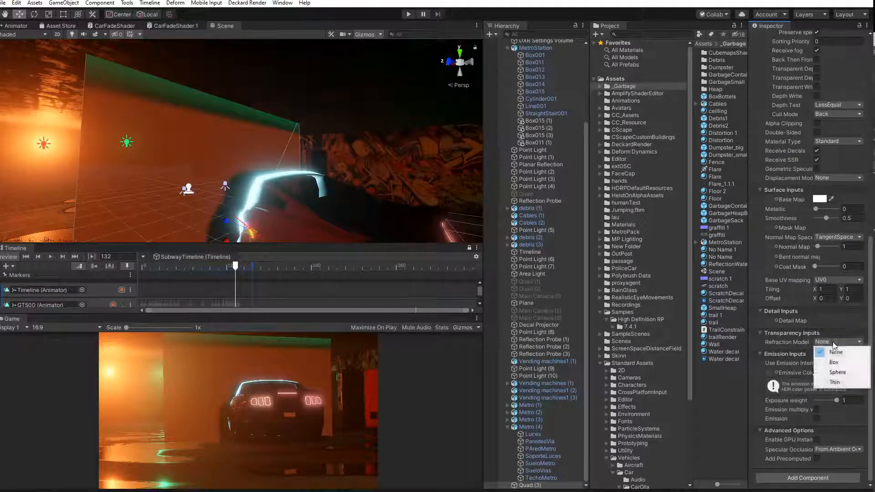
pyautogui.click(833, 385)
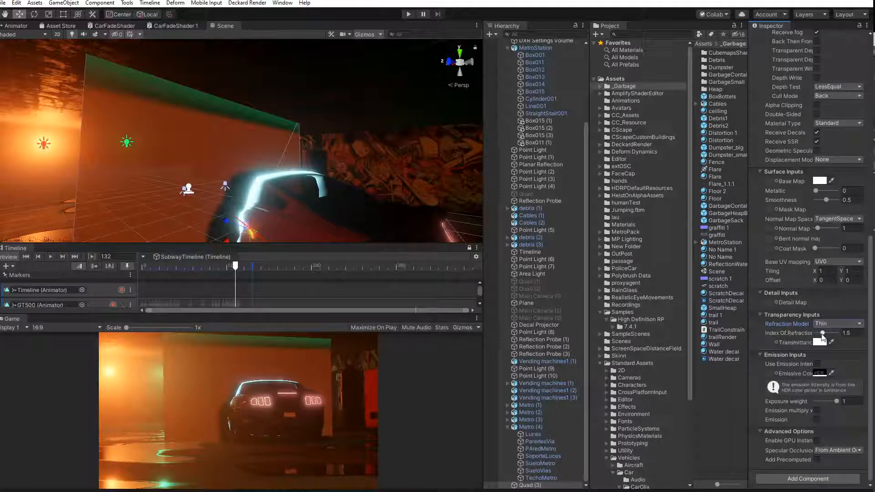
# Change Distortion 1's base map colour to black (000000) with its alpha lowered to fully transparent
pyautogui.scroll(10, 791, 278)
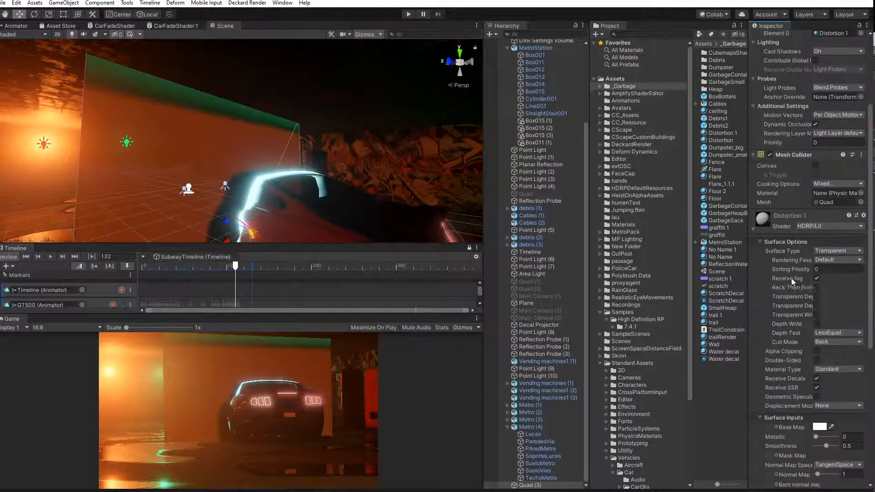
pyautogui.click(818, 426)
pyautogui.click(580, 270)
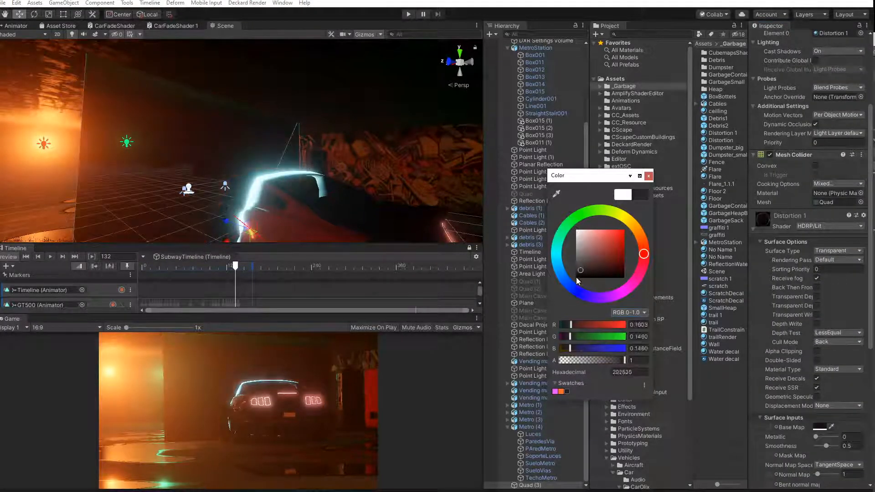
pyautogui.moveTo(577, 280)
pyautogui.mouseDown()
pyautogui.moveTo(575, 258)
pyautogui.moveTo(570, 280)
pyautogui.mouseUp()
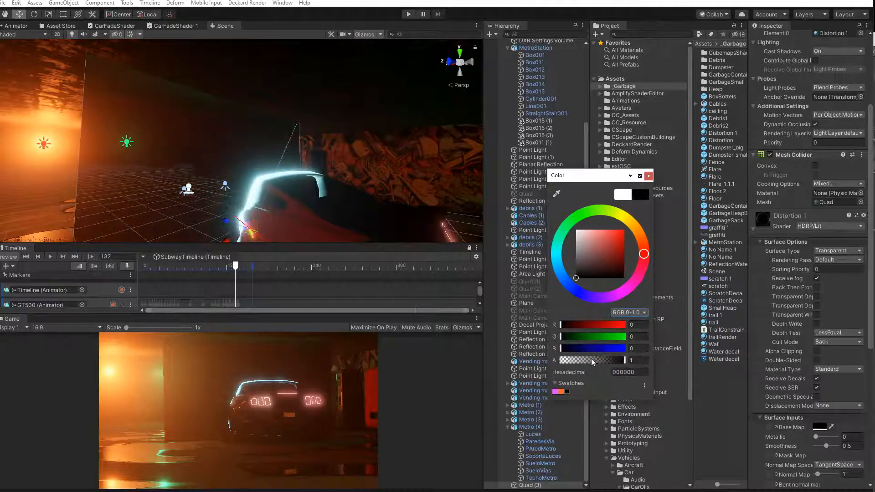
pyautogui.moveTo(591, 358); pyautogui.dragTo(559, 360)
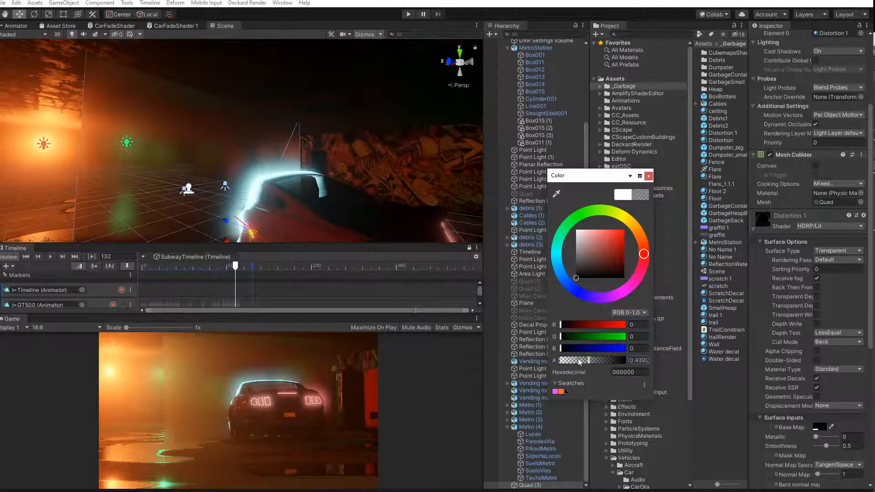
pyautogui.click(648, 176)
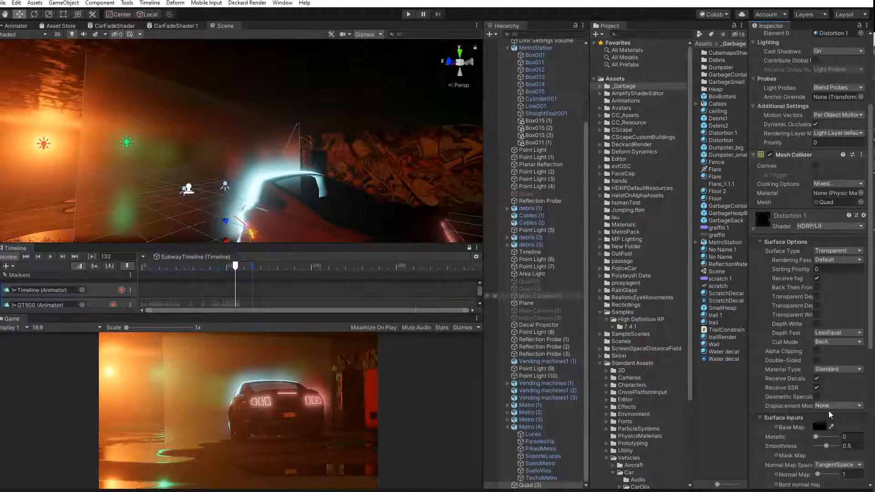
# Raise both the metallic and smoothness values of Distortion 1 to 1
pyautogui.scroll(-3, 815, 426)
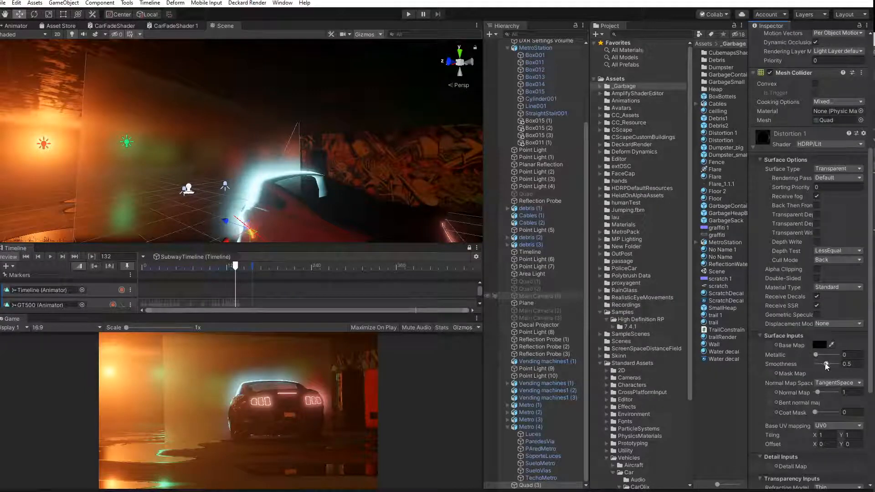
pyautogui.moveTo(816, 355); pyautogui.dragTo(873, 370)
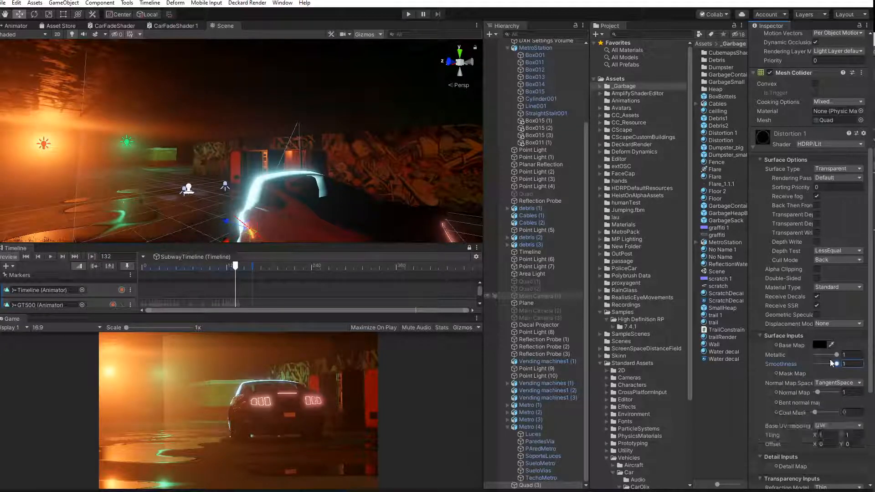
pyautogui.moveTo(808, 356); pyautogui.dragTo(858, 372)
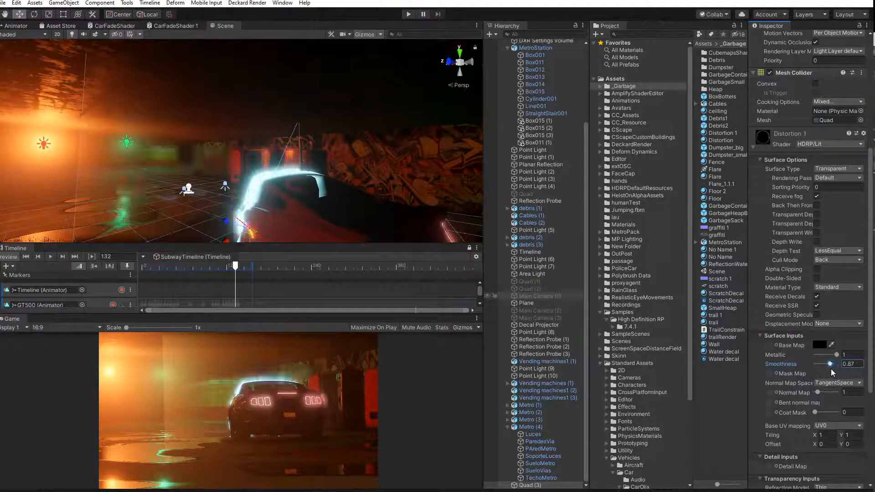
# Disable Receive Fog in Distortion 1's surface options
pyautogui.press('f')
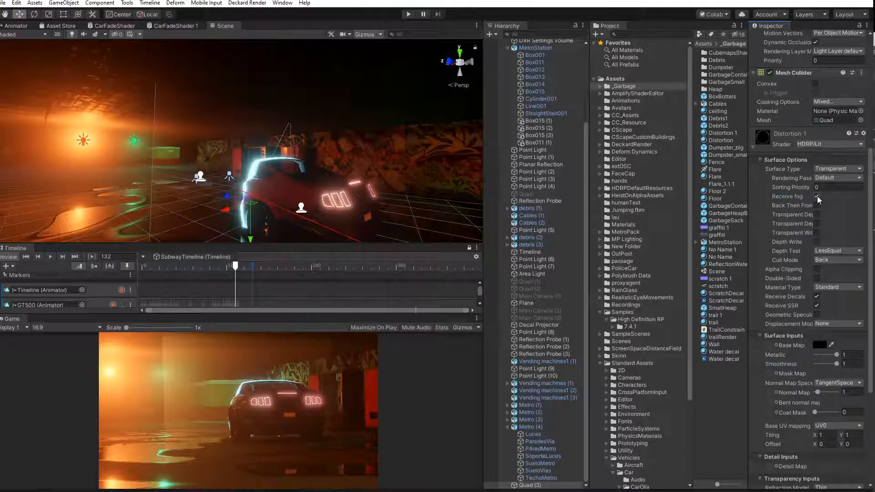
pyautogui.click(817, 197)
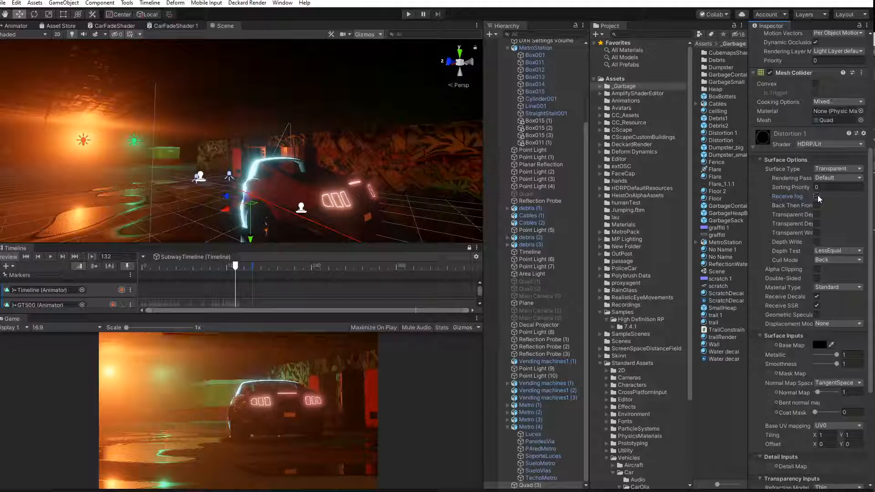
pyautogui.click(817, 196)
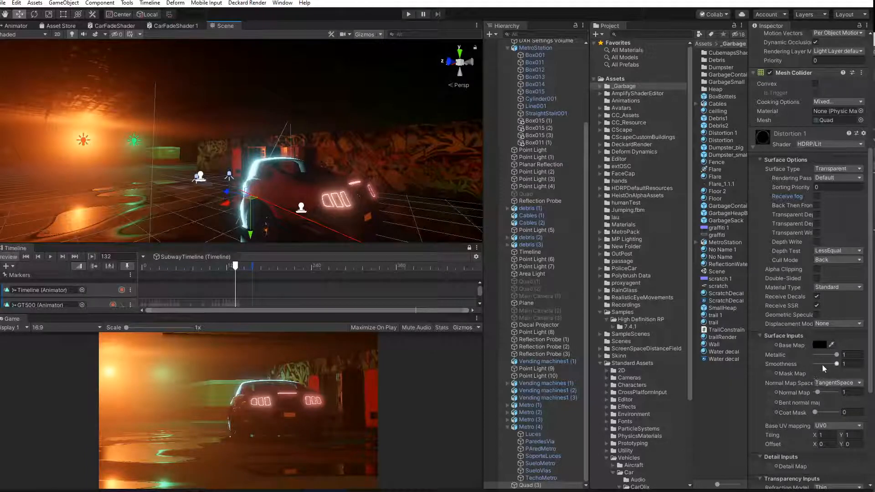
pyautogui.click(776, 393)
pyautogui.write('normal')
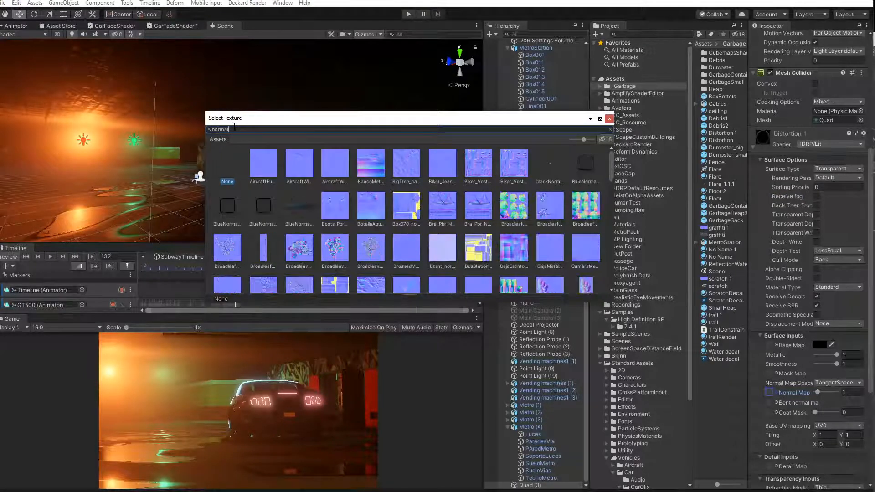
pyautogui.press('Escape')
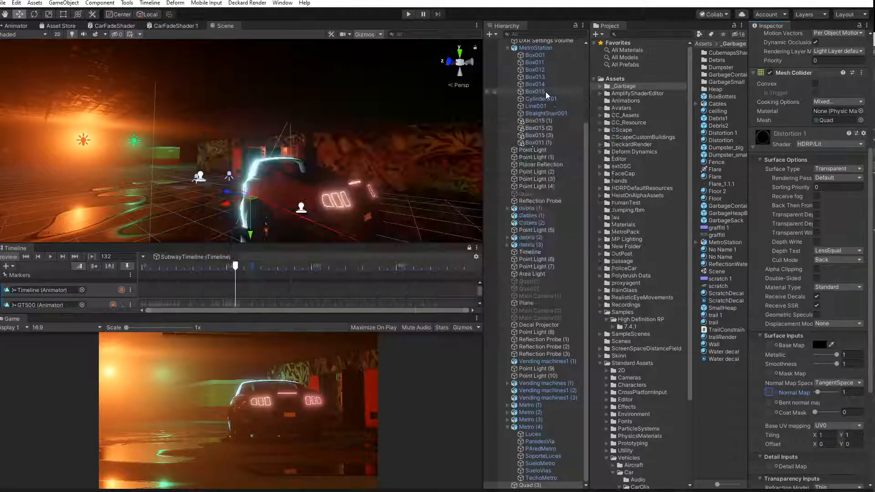
# Assign the Cap_01_Normal texture as Distortion 1's normal map
pyautogui.click(775, 393)
pyautogui.scroll(-15, 403, 230)
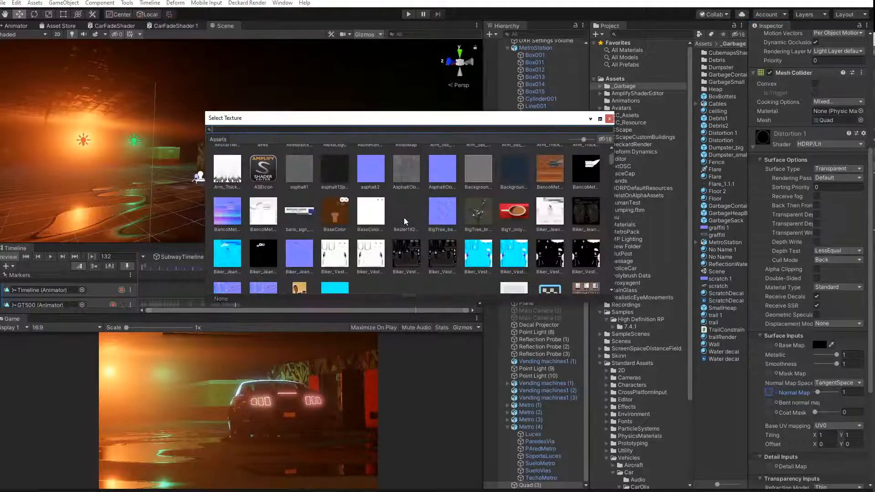
pyautogui.scroll(-6, 407, 221)
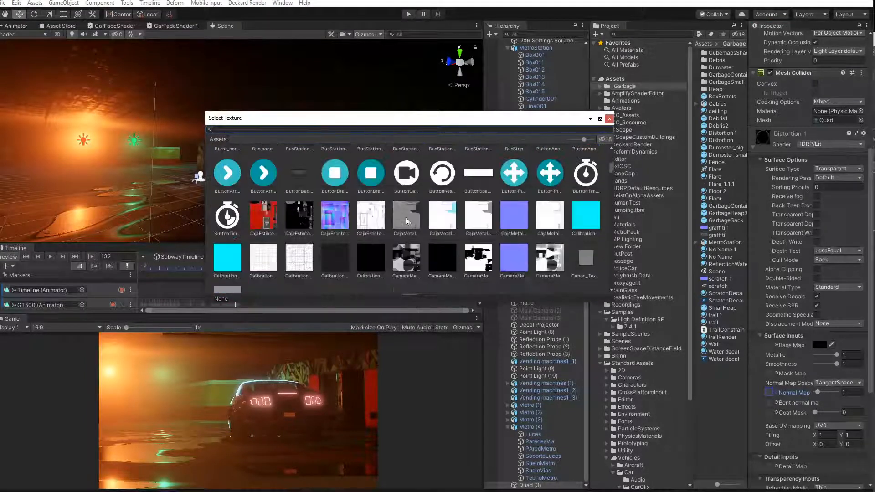
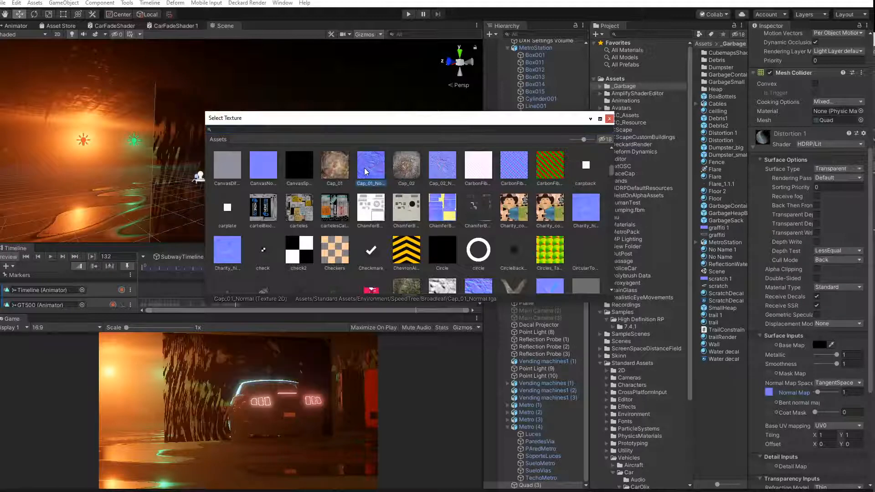
pyautogui.press('Escape')
pyautogui.click(365, 167)
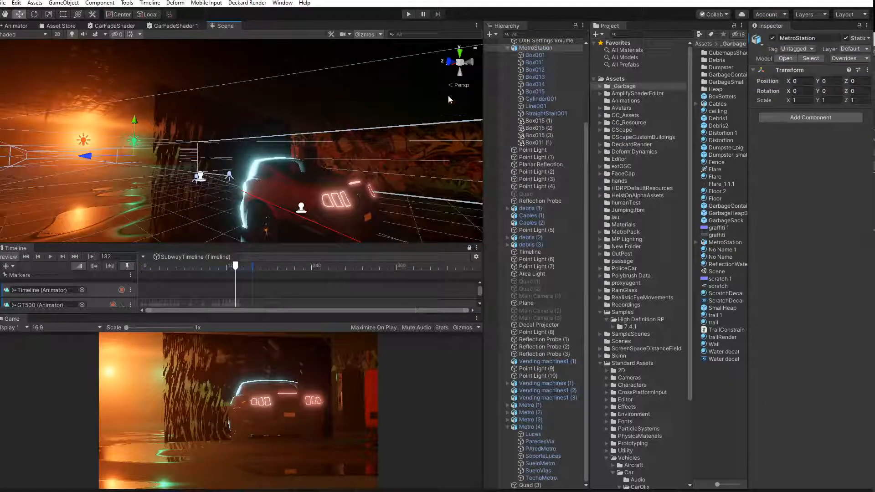
# Reselect Quad (3) in the scene and set Distortion 1's normal map strength to 0.6, keeping smoothness at 1
pyautogui.click(180, 135)
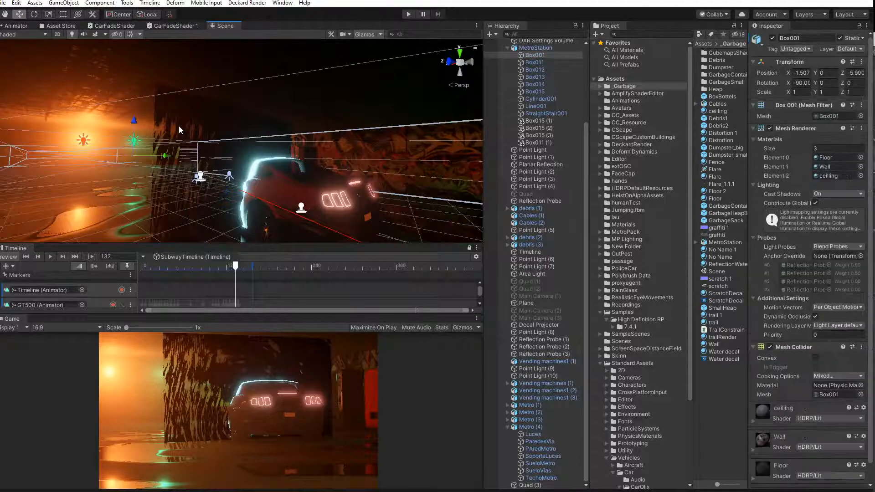
pyautogui.click(178, 126)
pyautogui.click(199, 129)
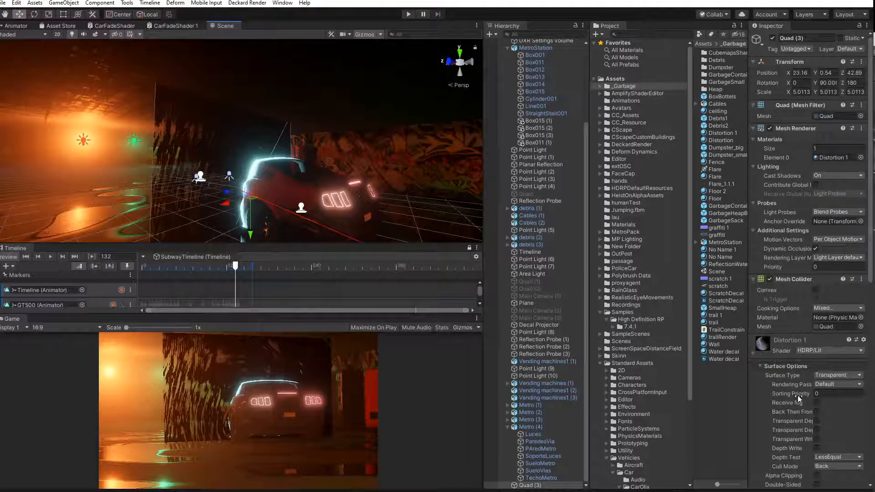
pyautogui.scroll(-9, 798, 399)
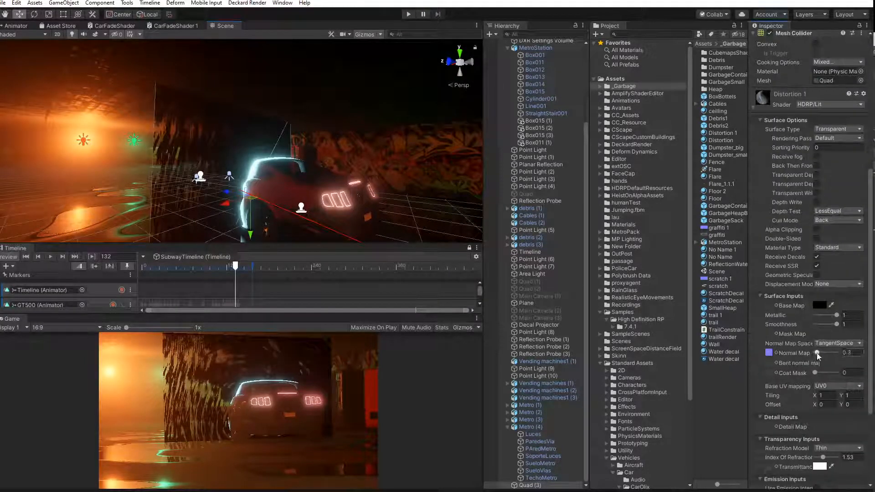
pyautogui.moveTo(817, 354); pyautogui.dragTo(816, 354)
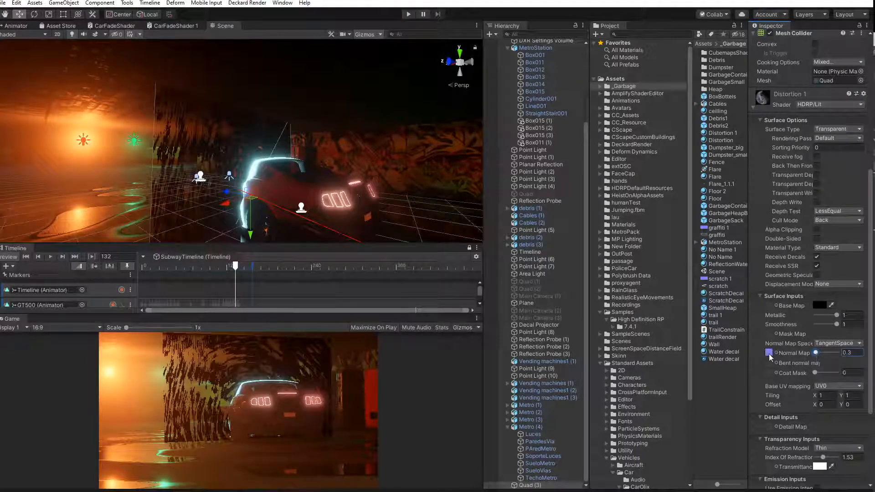
pyautogui.moveTo(837, 324)
pyautogui.mouseDown()
pyautogui.moveTo(823, 327)
pyautogui.moveTo(837, 316)
pyautogui.moveTo(828, 328)
pyautogui.moveTo(842, 328)
pyautogui.mouseUp()
pyautogui.moveTo(815, 353); pyautogui.dragTo(819, 354)
# Try Cap_02_Normal, CanvasNormal, Charity_high_nm and Clunker_NRM in turn as Distortion 1's normal map
pyautogui.click(776, 353)
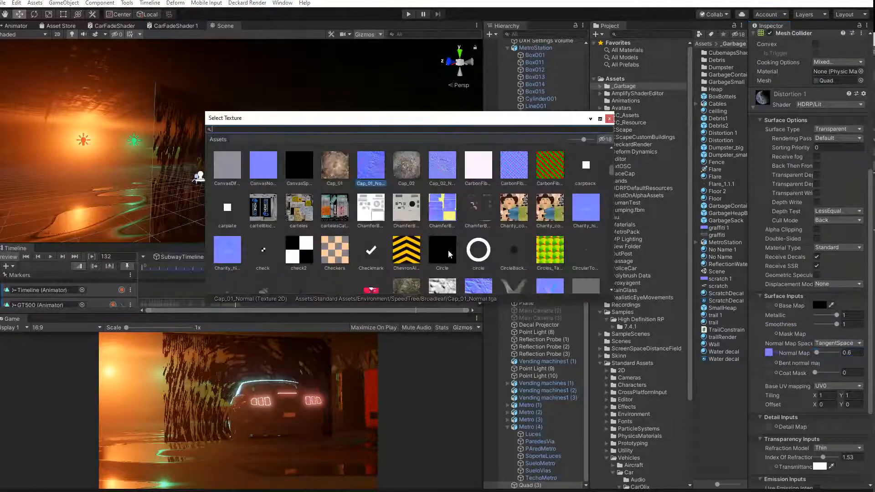
pyautogui.click(441, 173)
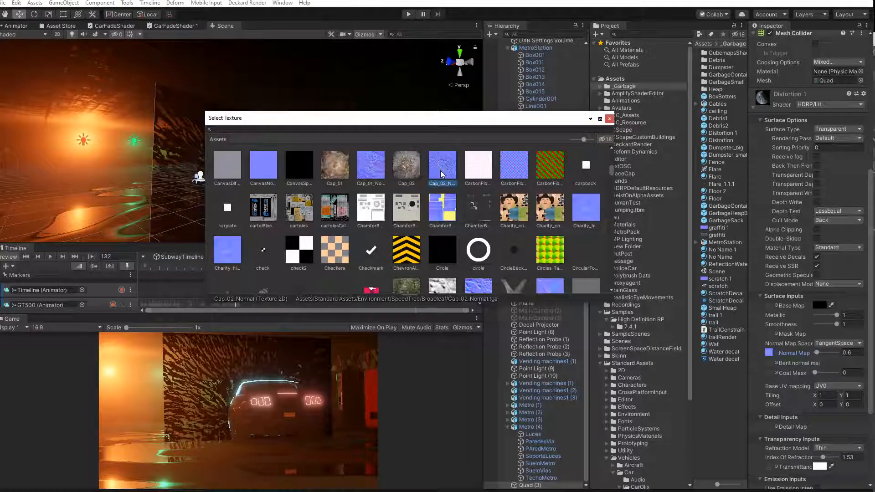
pyautogui.click(261, 175)
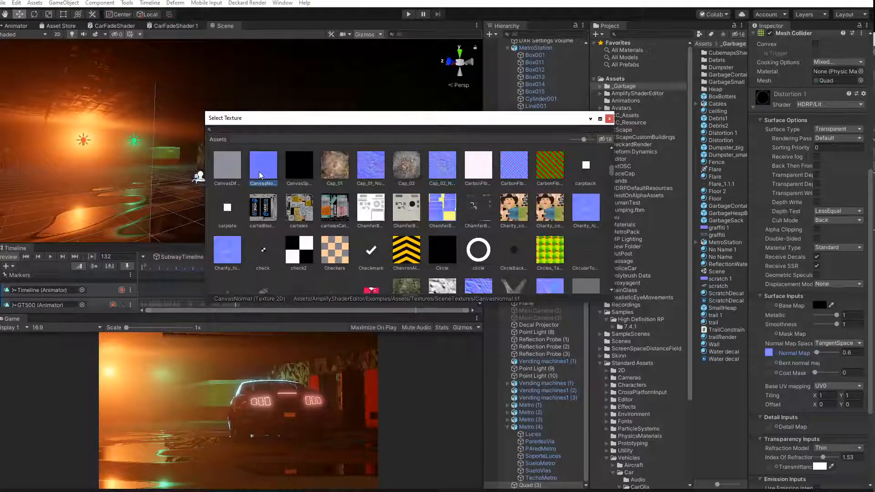
pyautogui.scroll(-2, 340, 232)
pyautogui.click(227, 197)
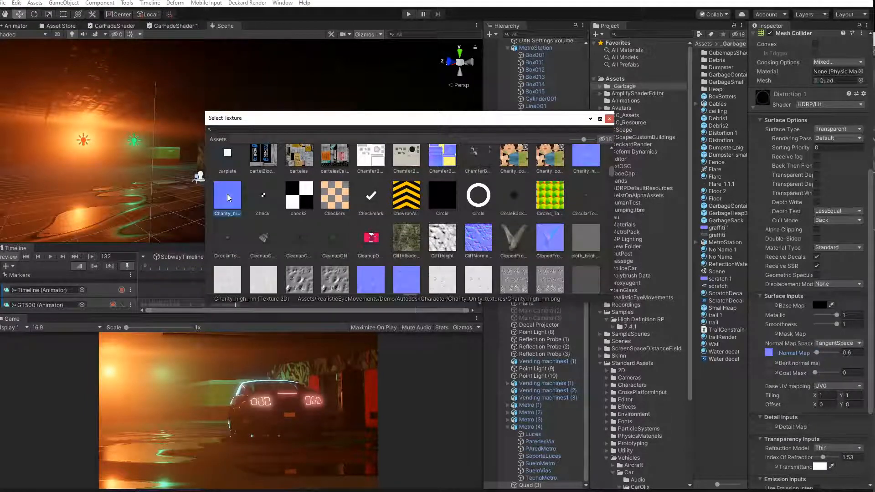
pyautogui.scroll(-4, 362, 230)
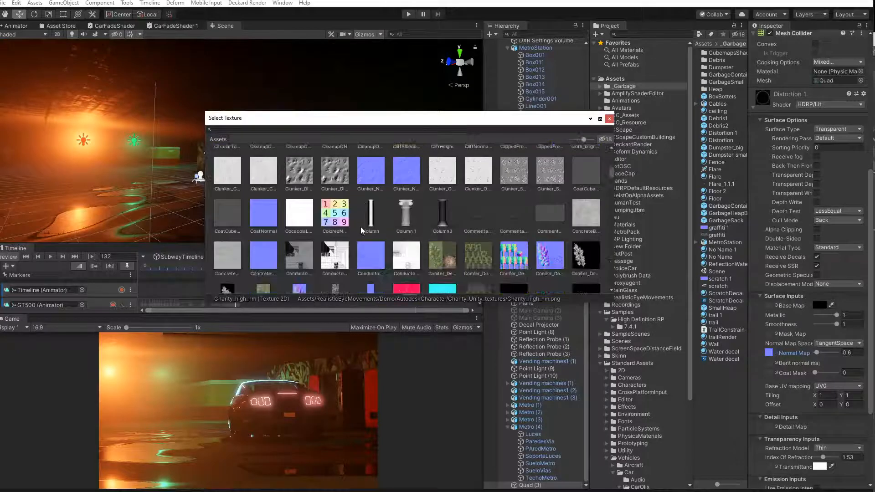
pyautogui.click(405, 177)
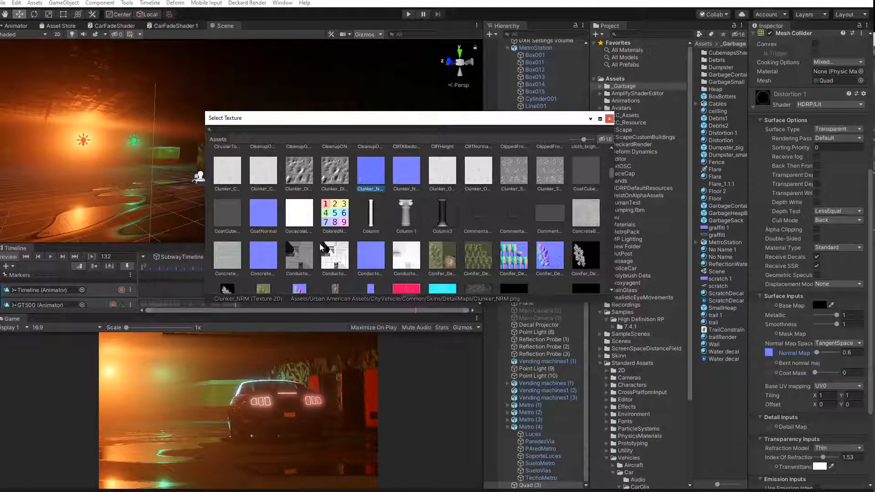
# Look further through the textures and apply Greeble 1 as Distortion 1's normal map
pyautogui.scroll(-5, 407, 255)
pyautogui.scroll(-12, 407, 259)
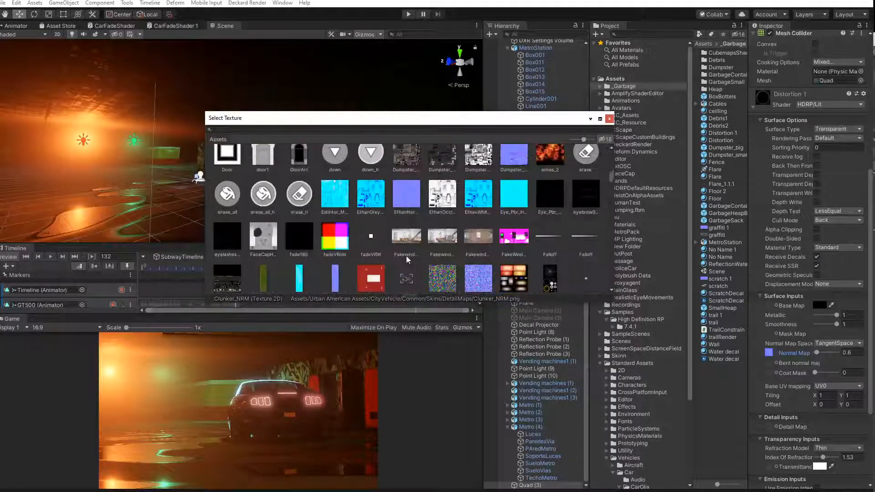
pyautogui.scroll(-4, 408, 260)
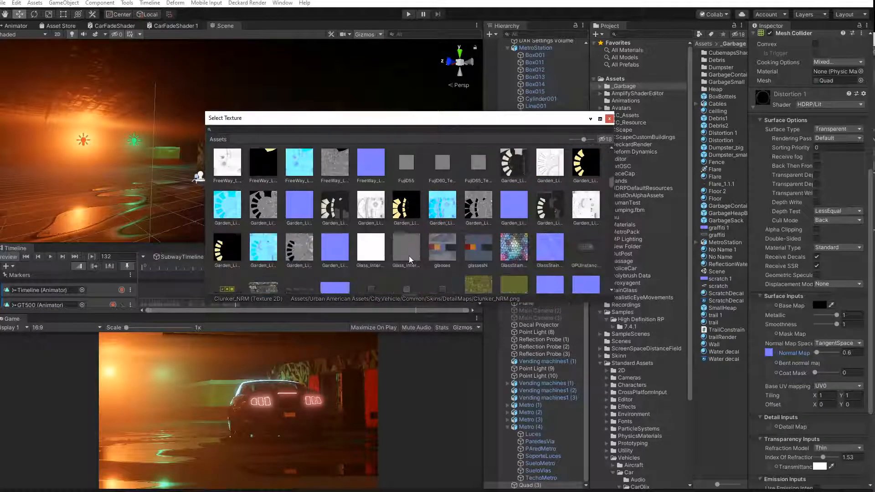
pyautogui.scroll(-3, 410, 259)
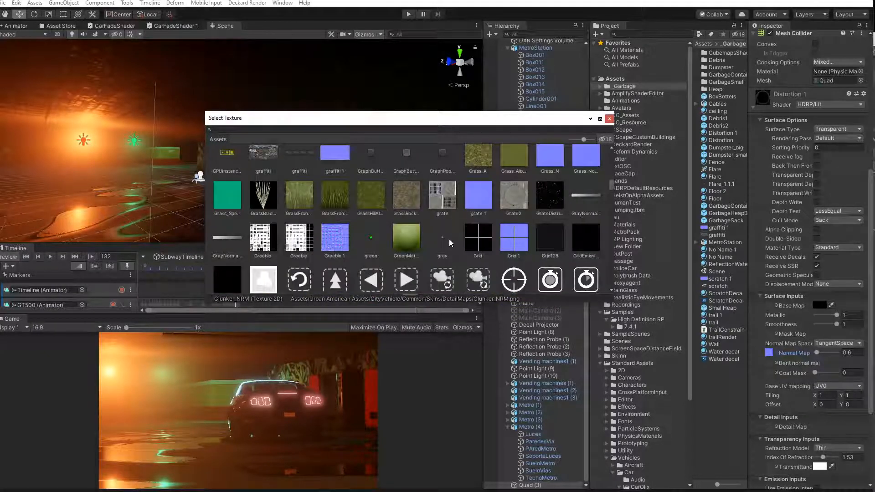
pyautogui.click(334, 238)
# Look further through the textures and assign Cap_01_Normal as Distortion 1's normal map again
pyautogui.scroll(-5, 405, 241)
pyautogui.scroll(-15, 433, 242)
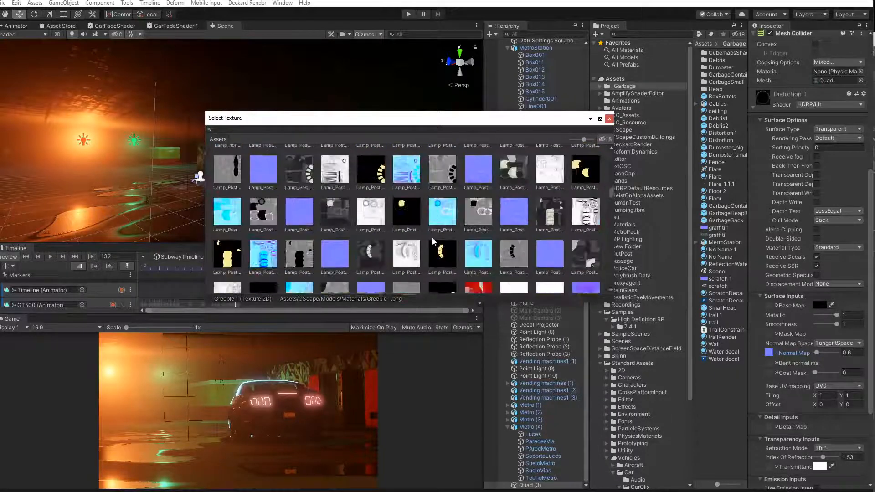
pyautogui.scroll(-5, 433, 241)
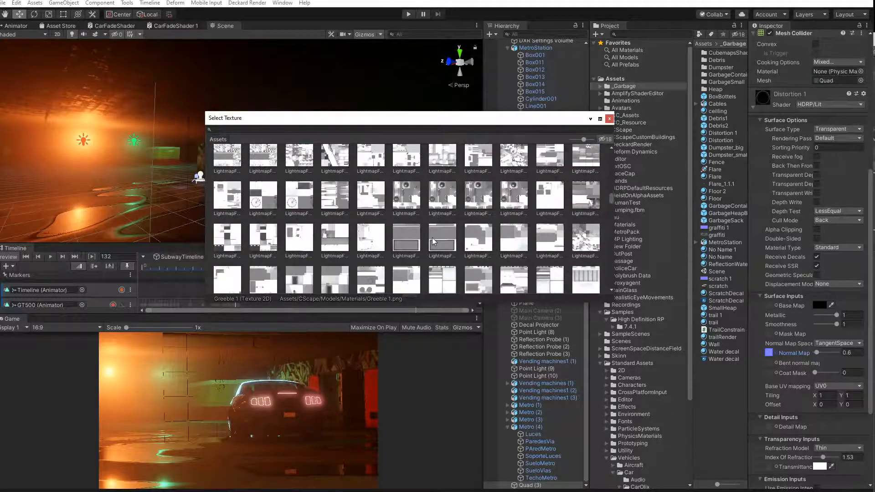
pyautogui.moveTo(611, 205); pyautogui.dragTo(611, 153)
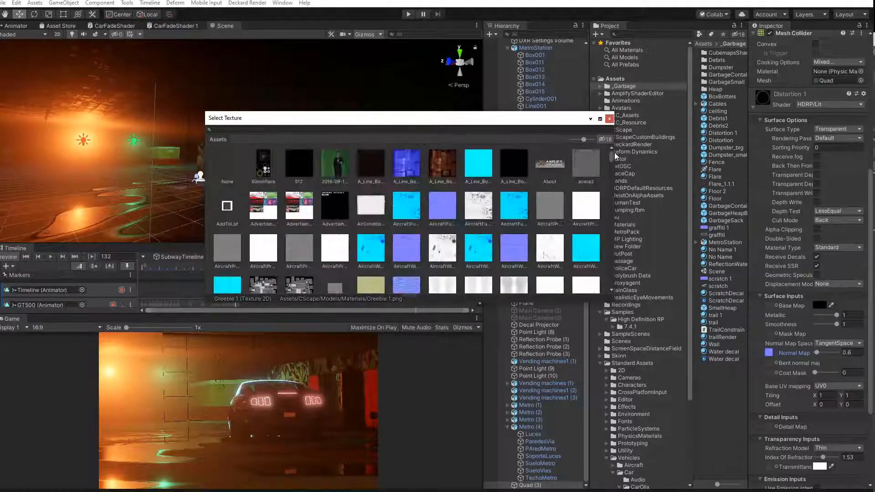
pyautogui.scroll(-2, 402, 239)
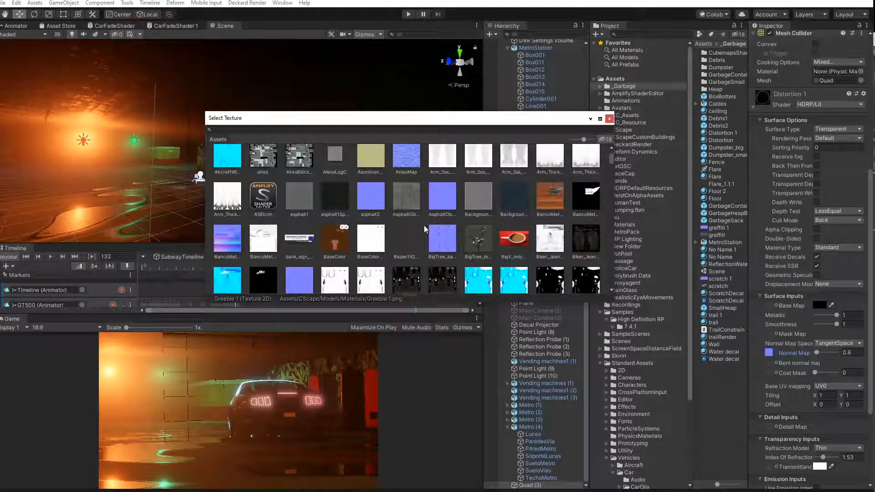
pyautogui.scroll(-5, 437, 248)
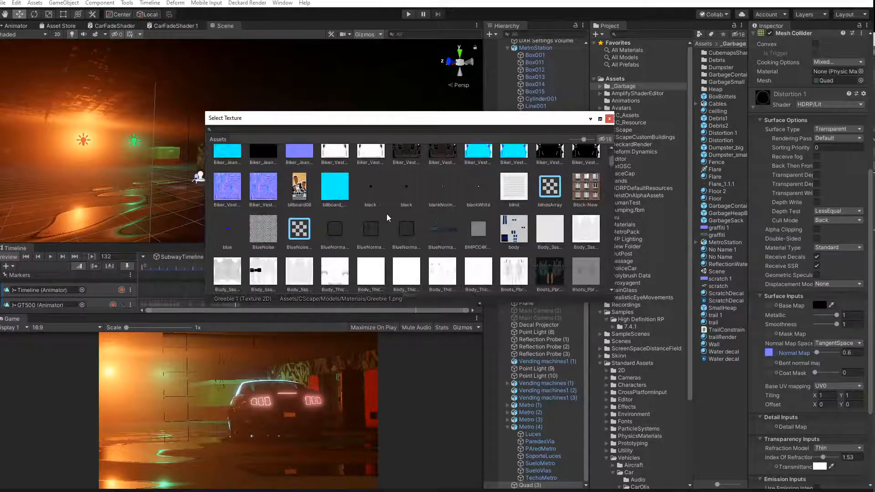
pyautogui.scroll(-2, 388, 217)
pyautogui.scroll(-2, 427, 217)
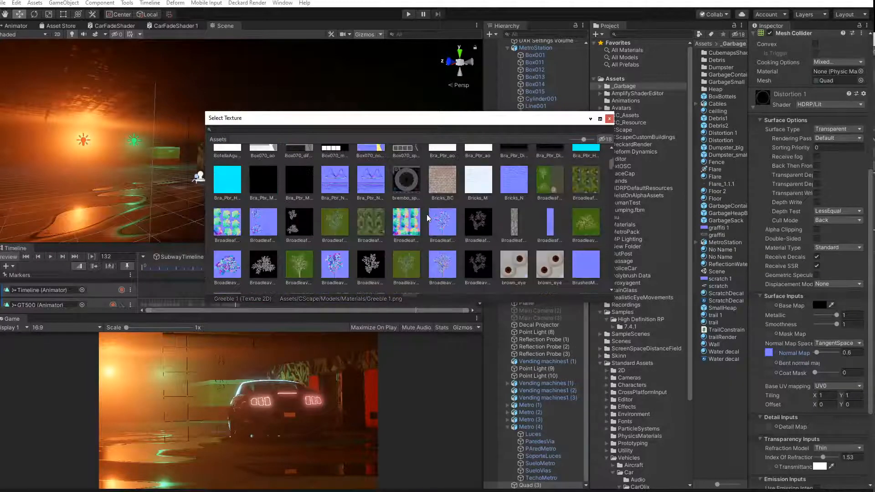
pyautogui.scroll(-4, 438, 231)
pyautogui.scroll(-4, 437, 232)
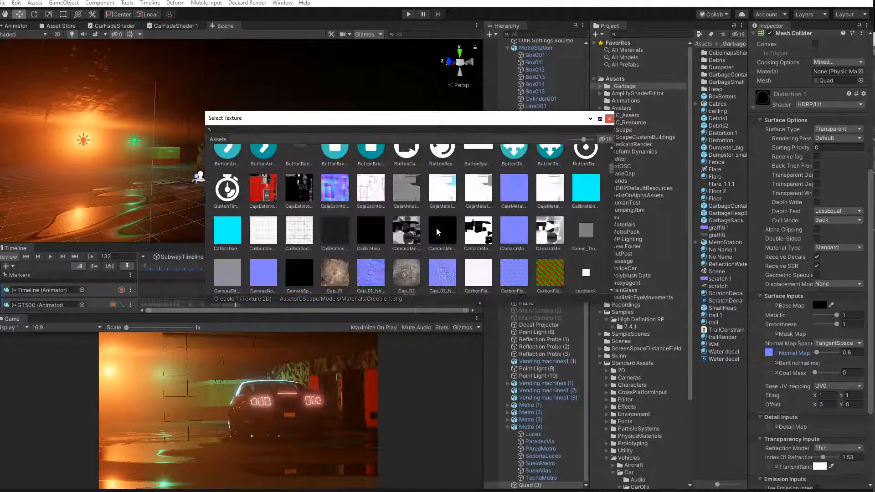
pyautogui.click(372, 189)
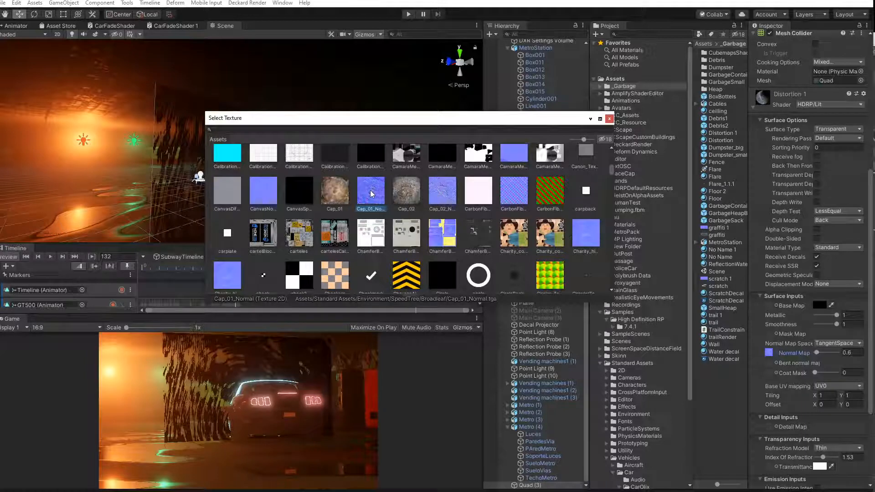
pyautogui.doubleClick(371, 193)
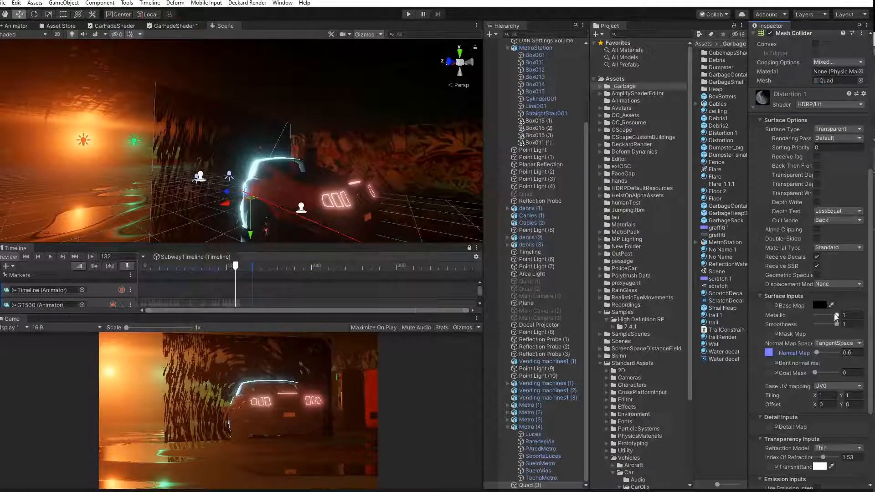
# Keep Distortion 1's metallic at 1 and set its base map colour to black with zero alpha
pyautogui.moveTo(837, 316)
pyautogui.mouseDown()
pyautogui.moveTo(808, 317)
pyautogui.moveTo(843, 314)
pyautogui.mouseUp()
pyautogui.click(820, 306)
pyautogui.moveTo(601, 265); pyautogui.dragTo(556, 322)
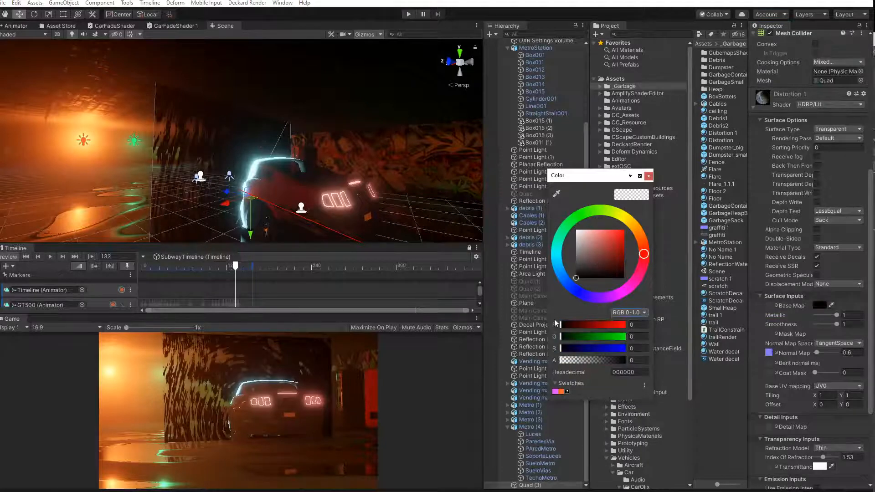
pyautogui.click(649, 176)
# Set Distortion 1's normal map strength to 0.1 and coat mask to 0.02, and enable Receive fog
pyautogui.moveTo(815, 350); pyautogui.dragTo(815, 352)
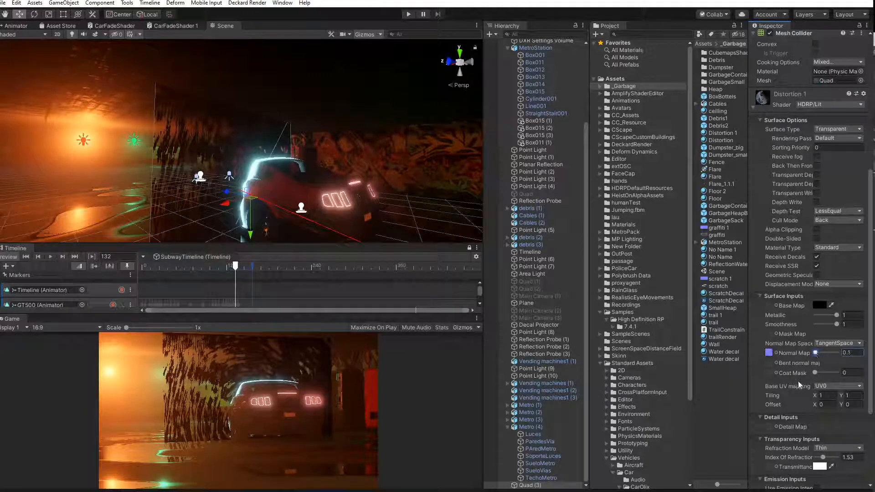
pyautogui.click(816, 373)
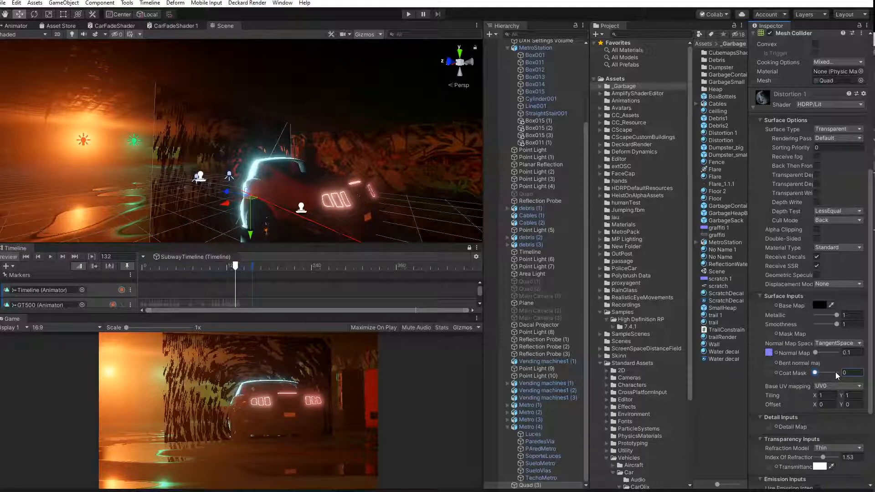
pyautogui.moveTo(781, 373); pyautogui.dragTo(769, 242)
pyautogui.hotkey('ctrl', 'z')
pyautogui.moveTo(229, 194); pyautogui.dragTo(316, 219)
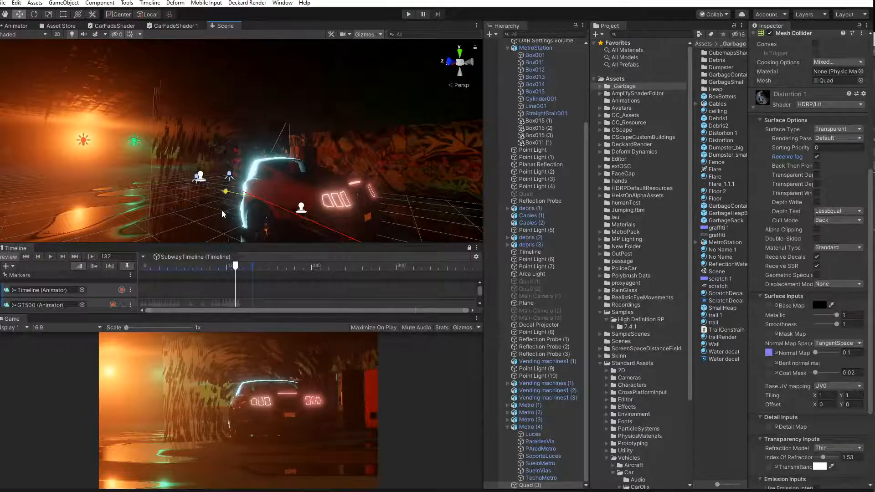
# Add a Screen Space Refraction override to the DXR Settings Volume
pyautogui.scroll(-5, 798, 429)
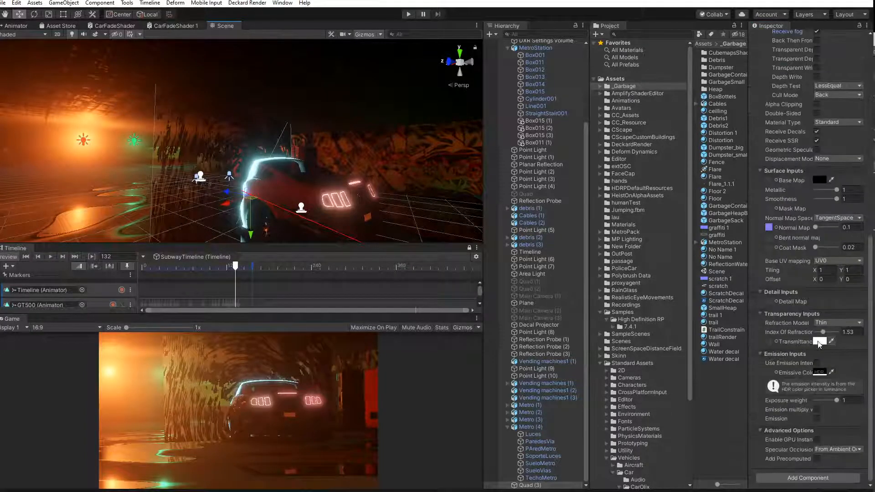
pyautogui.click(508, 47)
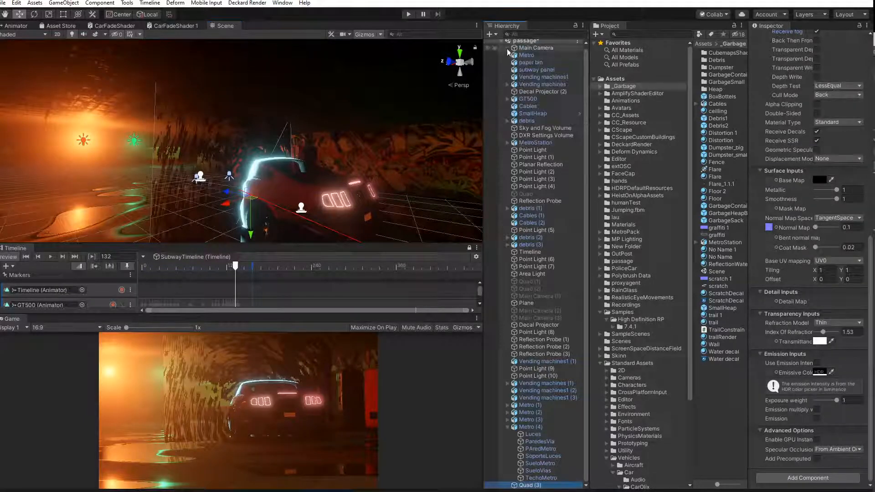
pyautogui.click(542, 137)
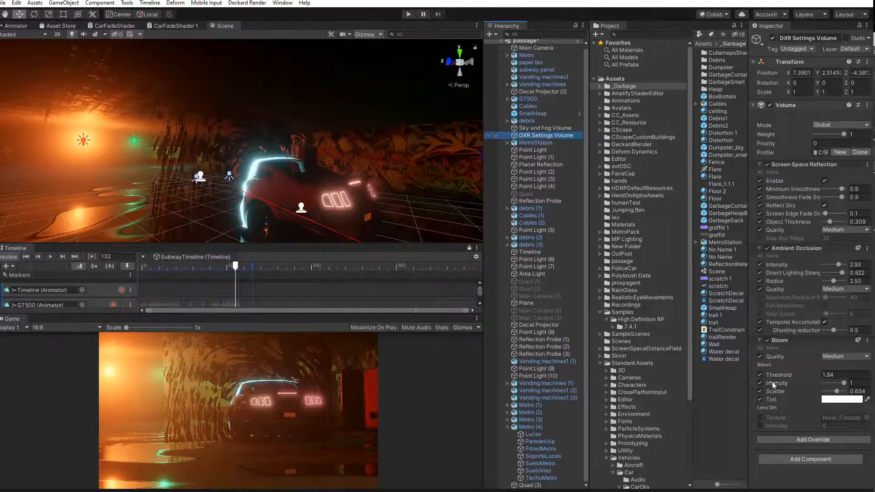
pyautogui.click(808, 438)
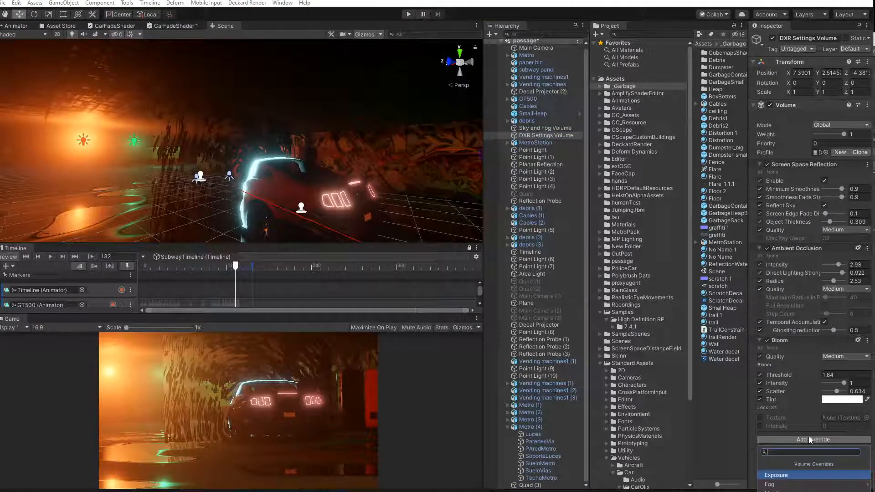
pyautogui.write('ref')
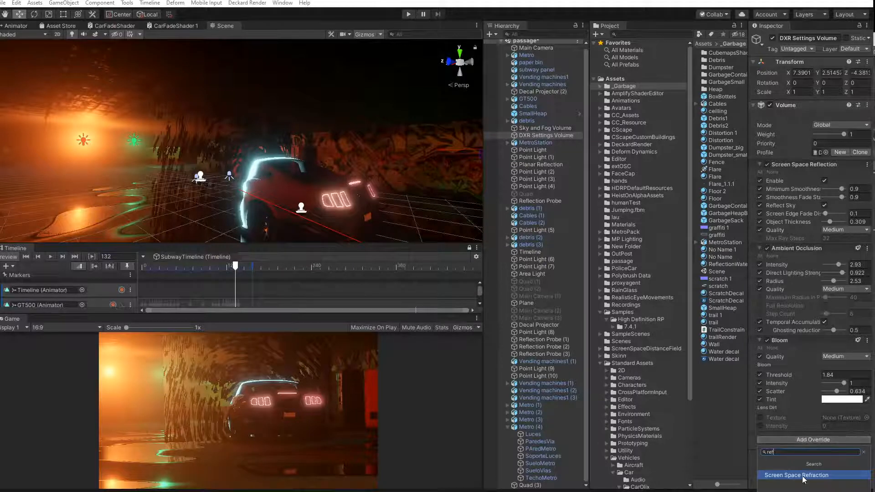
pyautogui.click(803, 477)
# Enable the Screen Weight Distance of the Screen Space Refraction override and set it to 0.001
pyautogui.scroll(-1, 799, 439)
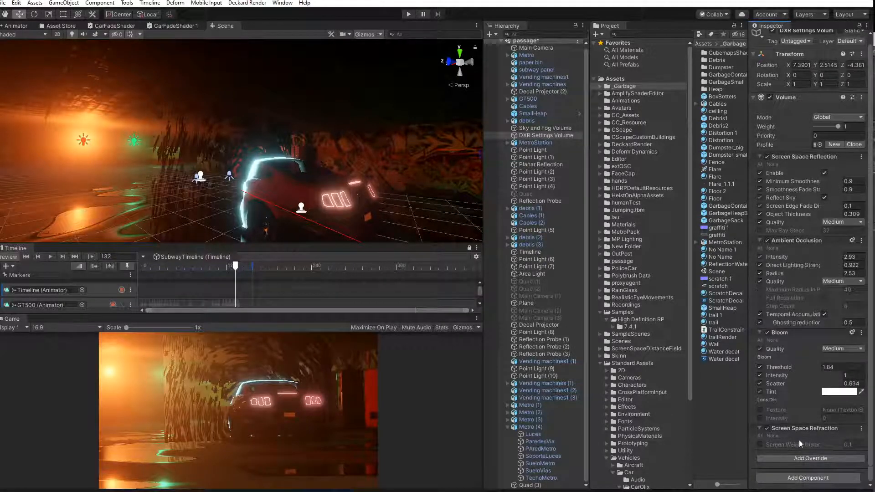
pyautogui.click(762, 444)
pyautogui.click(817, 445)
pyautogui.write('1')
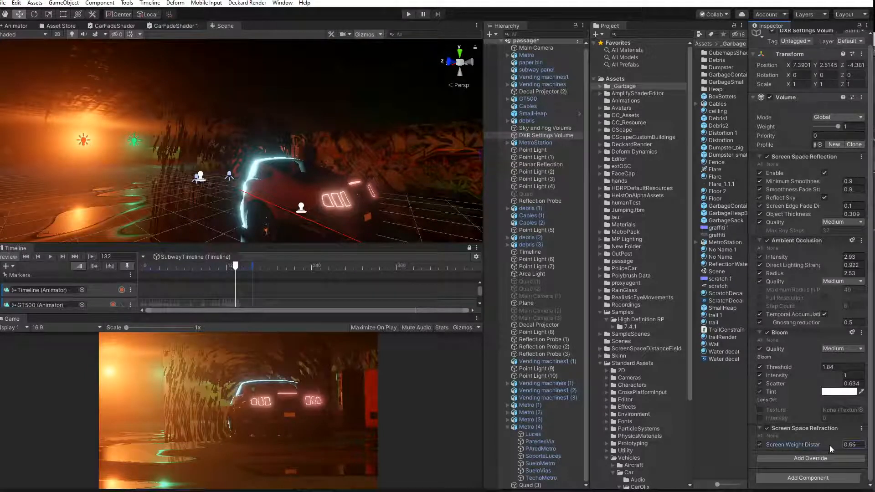
pyautogui.moveTo(815, 446)
pyautogui.mouseDown()
pyautogui.moveTo(827, 447)
pyautogui.moveTo(803, 448)
pyautogui.mouseUp()
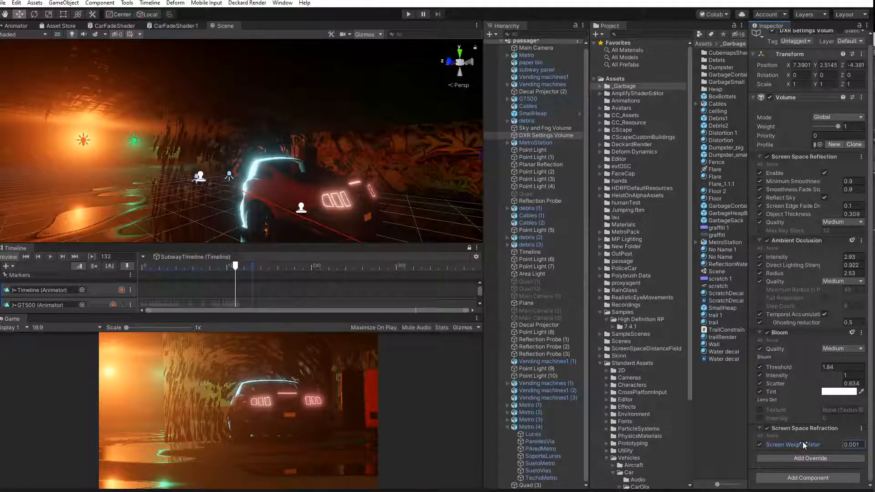
pyautogui.click(538, 128)
pyautogui.click(533, 136)
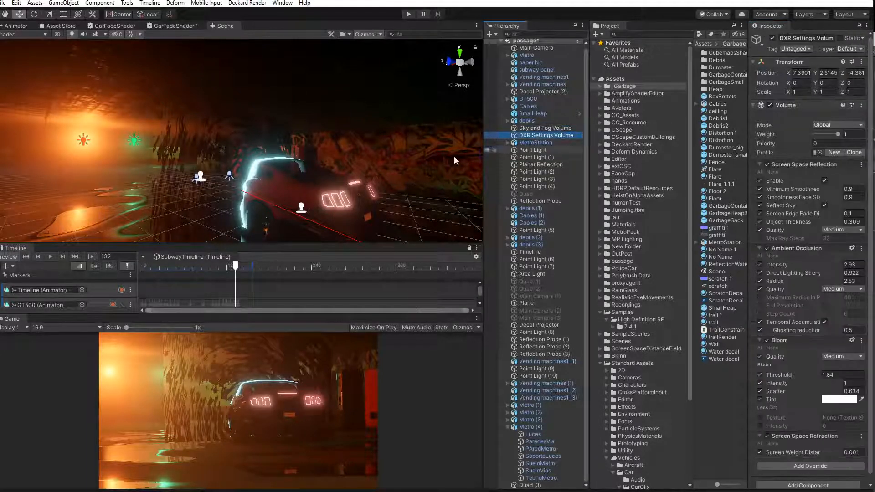
# Reselect Quad (3) in the scene and enable Distortion 1's transparent depth prepass, depth postpass and motion vector writing
pyautogui.click(196, 158)
pyautogui.click(180, 157)
pyautogui.click(186, 200)
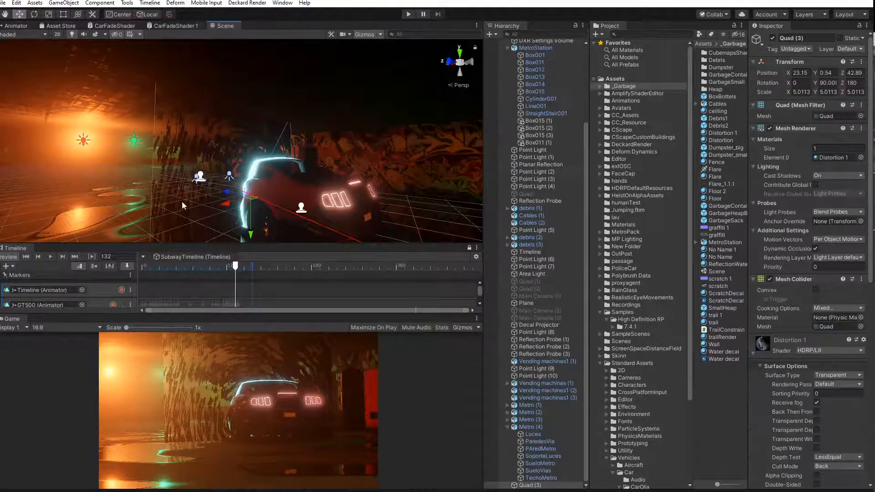
pyautogui.scroll(-3, 818, 335)
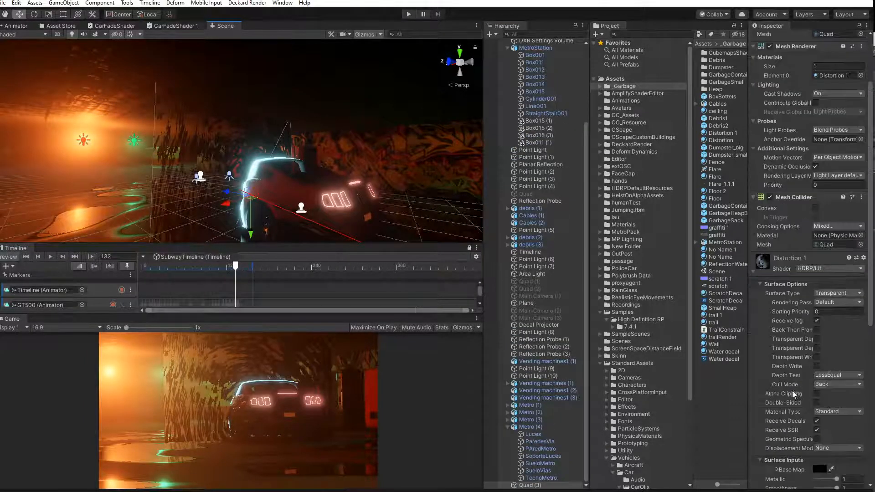
pyautogui.click(817, 339)
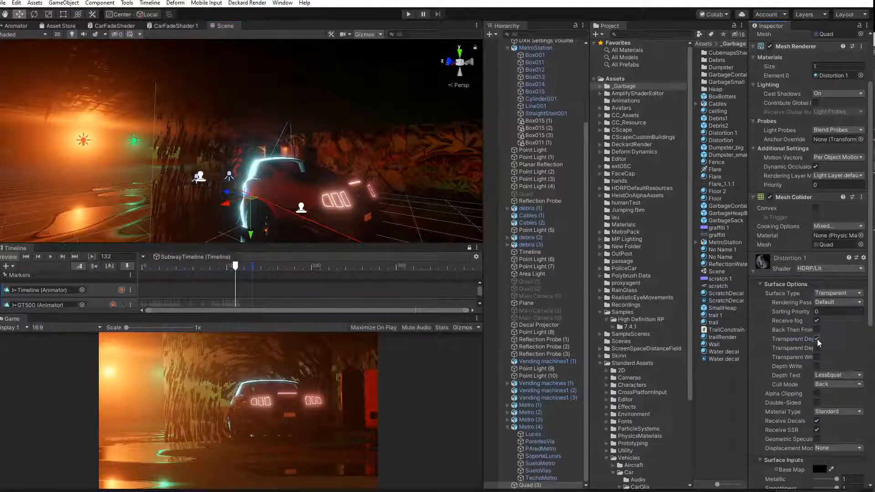
pyautogui.click(816, 348)
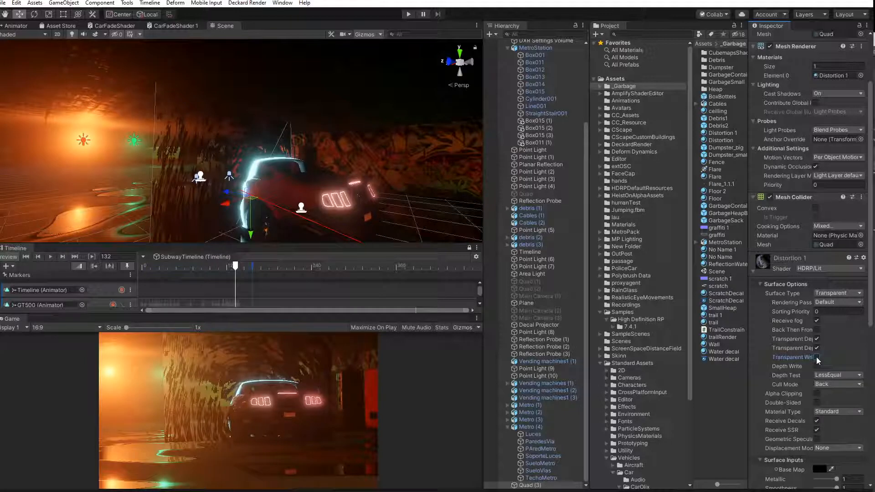
pyautogui.click(816, 357)
# Keep Distortion 1's material type at Standard and disable Receive Decals and Receive SSR
pyautogui.click(828, 412)
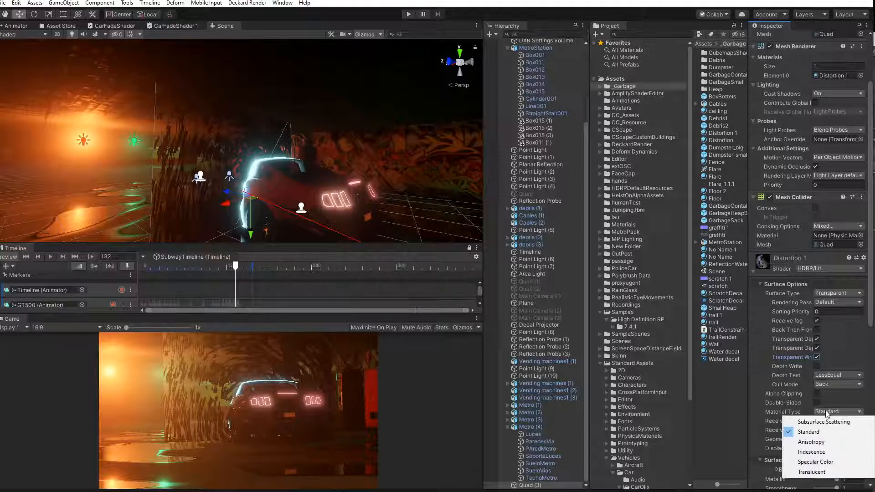
pyautogui.click(802, 411)
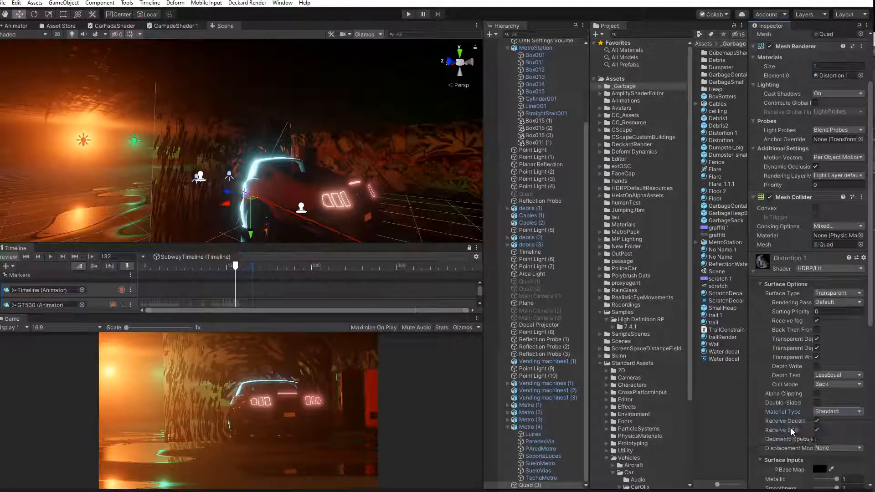
pyautogui.click(818, 426)
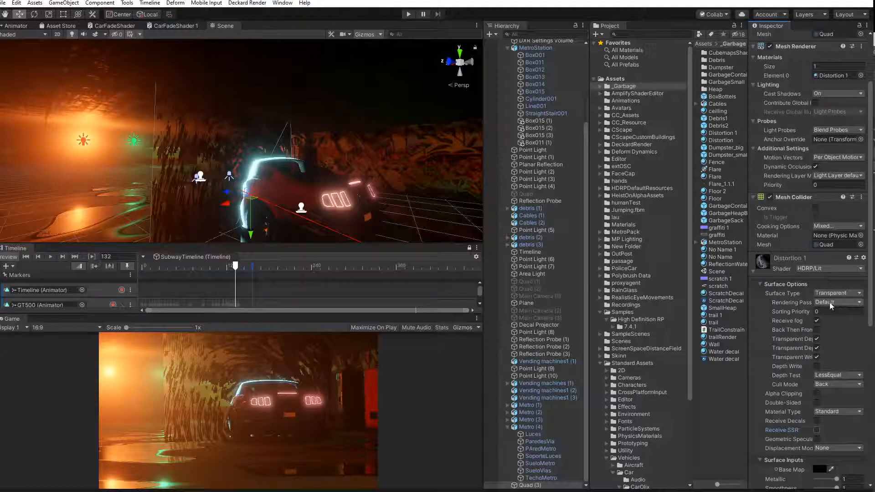
# Try the Low resolution rendering pass on Distortion 1 and return it to Default
pyautogui.click(832, 302)
pyautogui.click(826, 324)
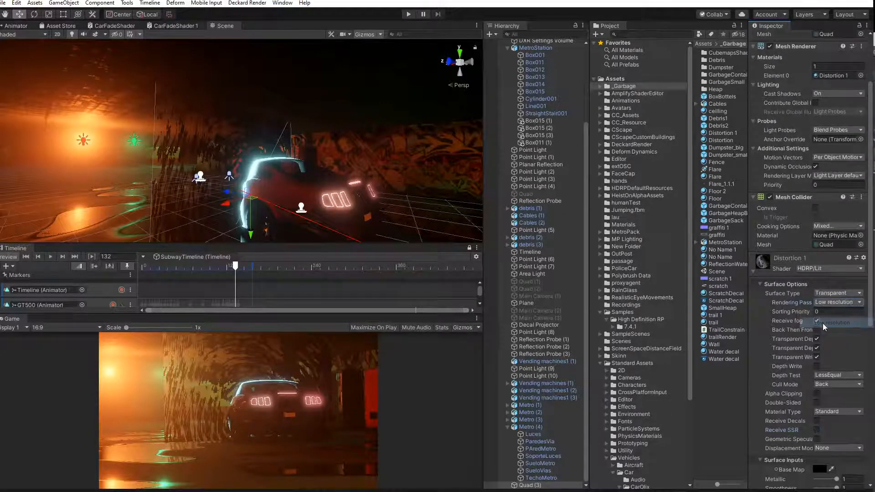
pyautogui.click(832, 303)
pyautogui.click(820, 311)
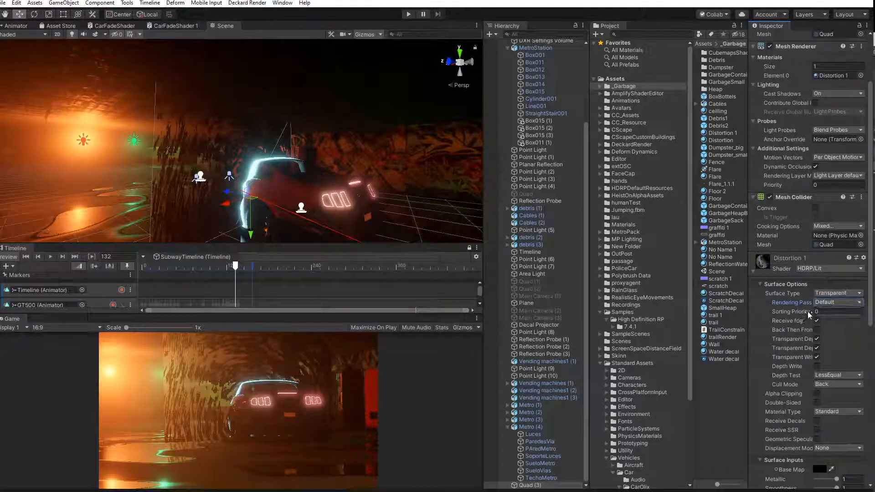
# Toggle Back Then Front rendering on Distortion 1 for comparison and leave it enabled
pyautogui.click(796, 313)
pyautogui.click(816, 330)
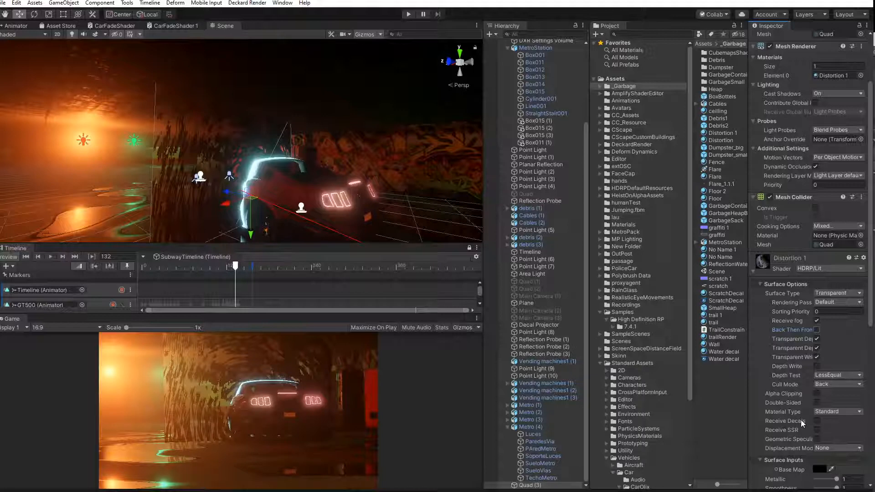
pyautogui.hotkey('ctrl', 'z')
# Try the Sphere refraction model on Distortion 1, keep Thin, and set the index of refraction to 1.33
pyautogui.scroll(-10, 796, 424)
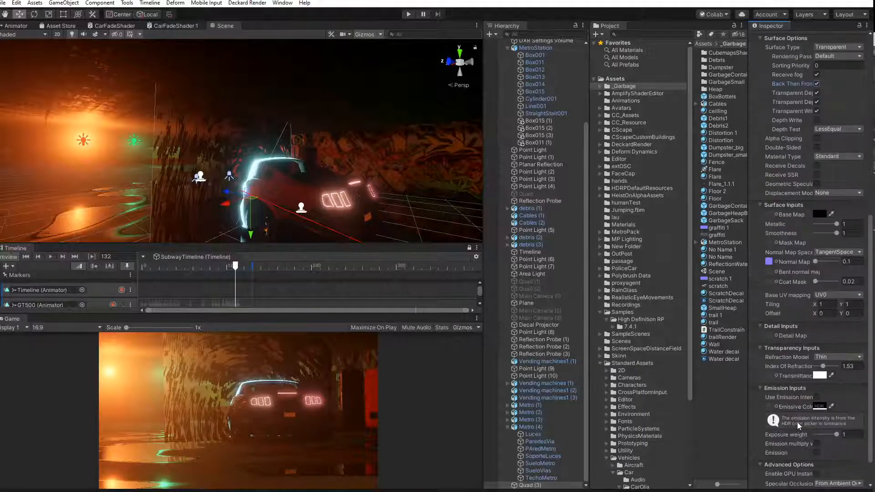
pyautogui.moveTo(823, 368)
pyautogui.mouseDown()
pyautogui.moveTo(811, 369)
pyautogui.moveTo(836, 368)
pyautogui.moveTo(819, 370)
pyautogui.mouseUp()
pyautogui.click(830, 356)
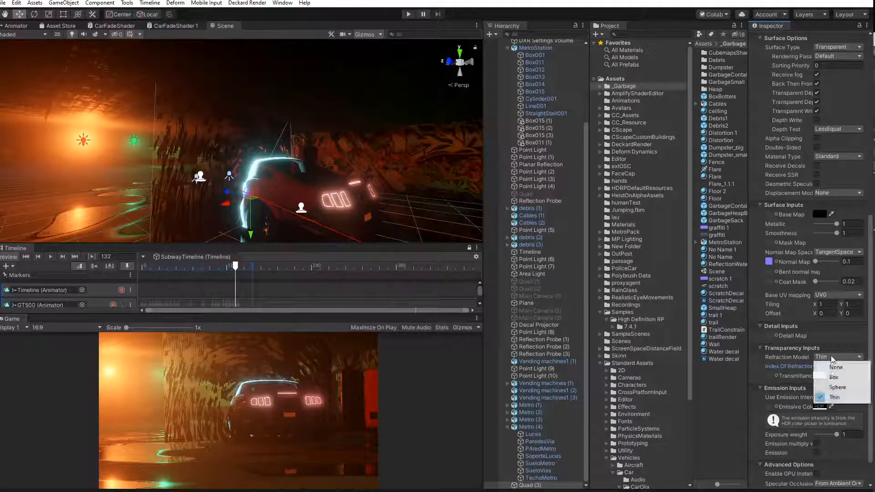
pyautogui.click(833, 389)
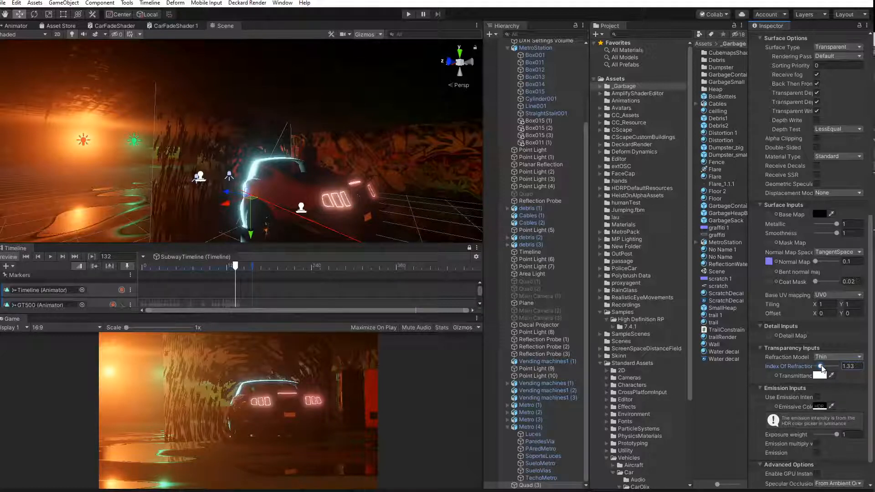
# Return Distortion 1 to the Sphere refraction model with index of refraction 1.1, absorption distance 1.93 and a white transmittance color
pyautogui.hotkey('ctrl', 'z')
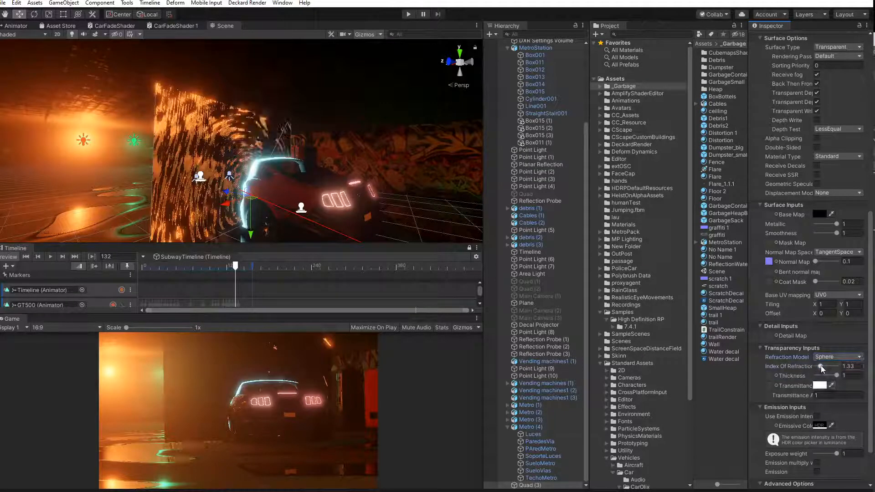
pyautogui.moveTo(822, 367); pyautogui.dragTo(849, 373)
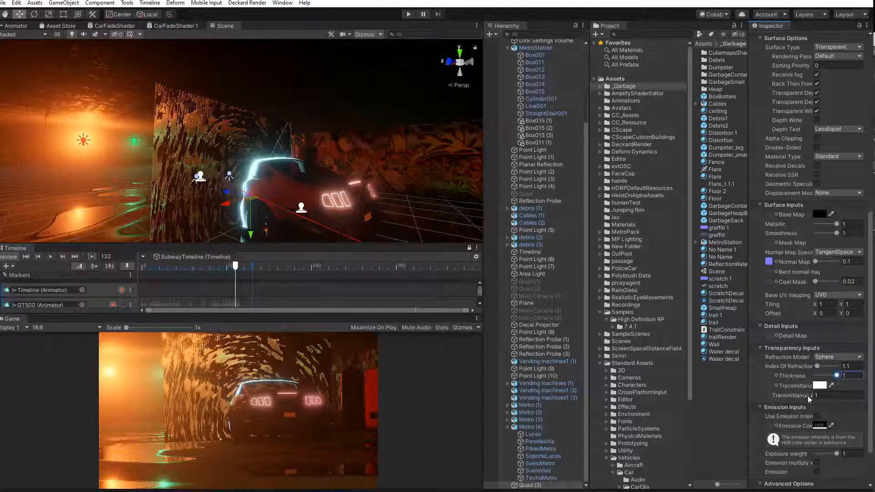
pyautogui.moveTo(808, 394)
pyautogui.mouseDown()
pyautogui.moveTo(775, 392)
pyautogui.moveTo(805, 394)
pyautogui.mouseUp()
pyautogui.click(819, 385)
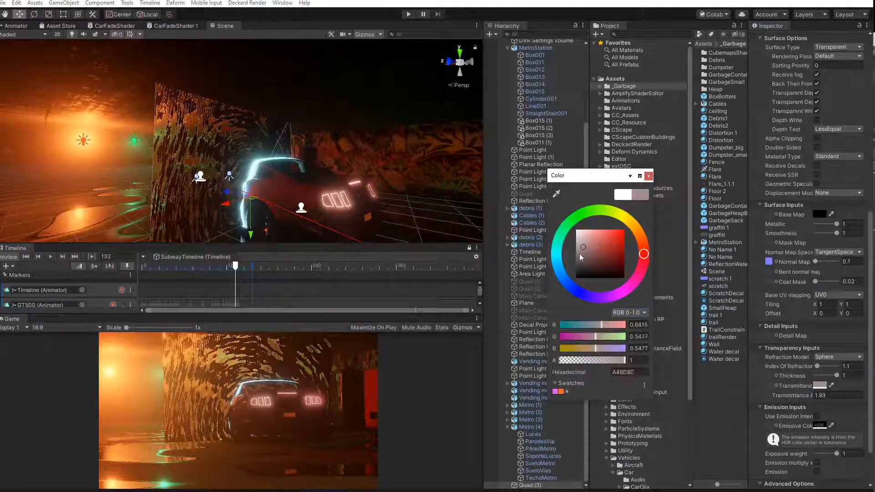
pyautogui.click(648, 176)
# Try a Normal Map strength of 0.6 on Distortion 1, restore 0.1 and keep the current normal texture
pyautogui.click(816, 261)
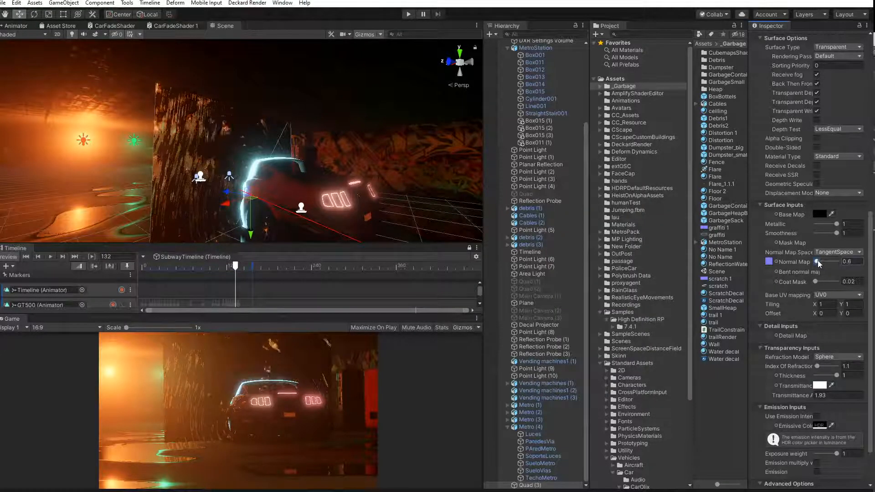
pyautogui.moveTo(816, 263); pyautogui.dragTo(816, 260)
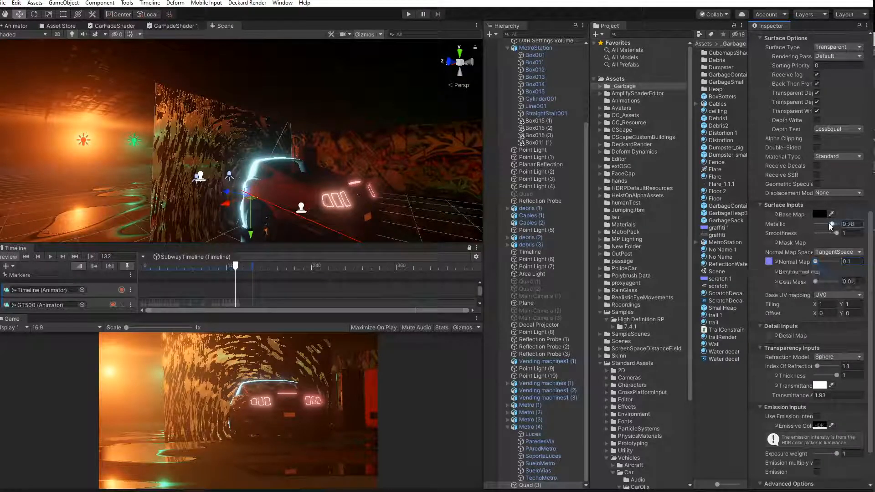
pyautogui.click(772, 262)
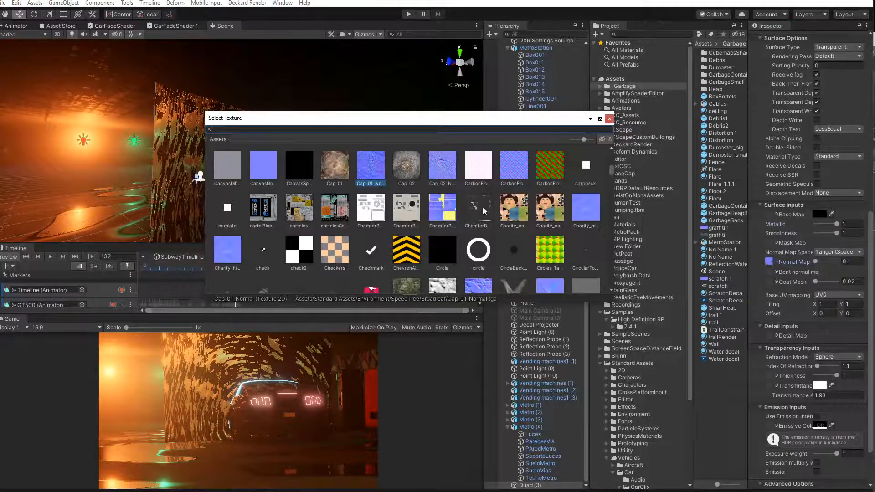
pyautogui.click(609, 118)
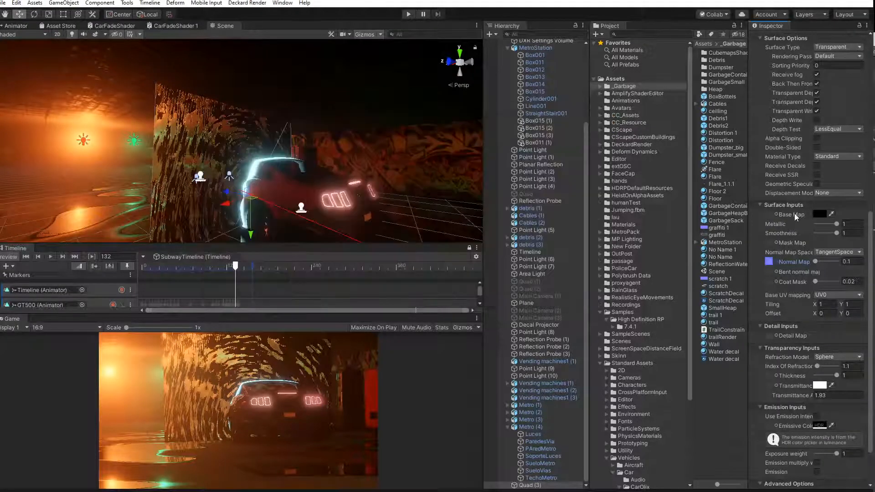
# Try a white base map color and partial opacity on Distortion 1, then restore black with alpha 0
pyautogui.click(818, 214)
pyautogui.moveTo(591, 272); pyautogui.dragTo(575, 279)
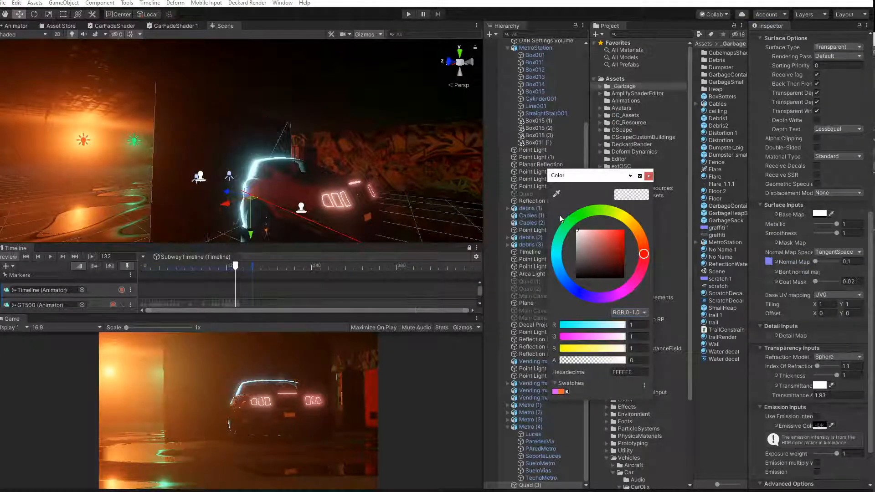
pyautogui.click(574, 360)
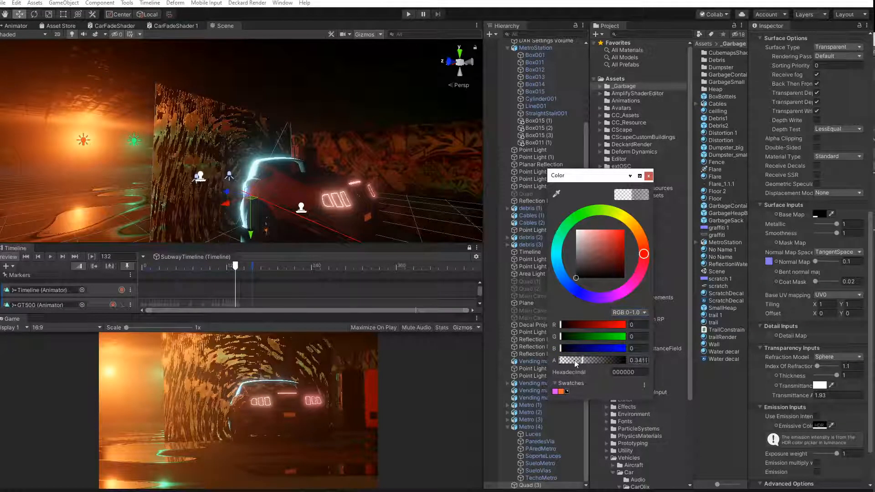
pyautogui.moveTo(532, 361); pyautogui.dragTo(528, 361)
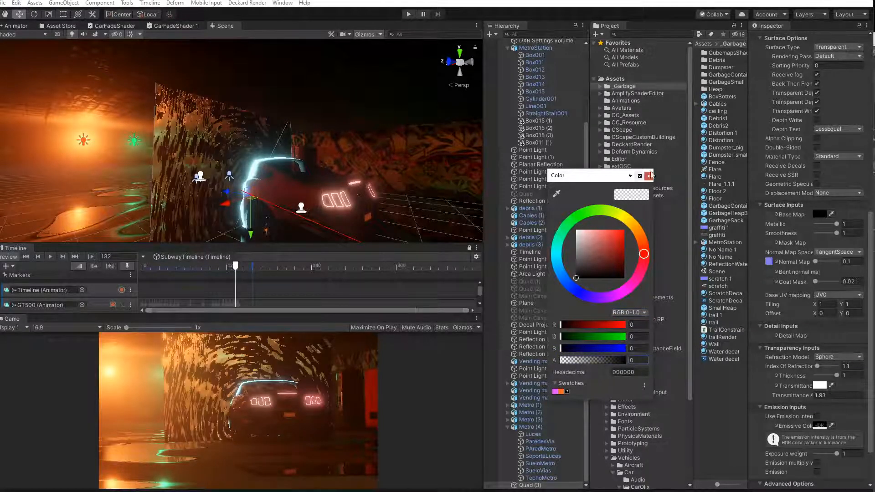
pyautogui.click(648, 175)
# Move Quad (3) along the blue axis, closer to the glowing edge of the GT500
pyautogui.scroll(2, 228, 174)
pyautogui.press('w')
pyautogui.moveTo(228, 174); pyautogui.dragTo(249, 166, button='right')
pyautogui.scroll(2, 249, 166)
pyautogui.moveTo(250, 165)
pyautogui.mouseDown(button='middle')
pyautogui.moveTo(280, 177)
pyautogui.moveTo(285, 150)
pyautogui.moveTo(237, 158)
pyautogui.mouseUp(button='middle')
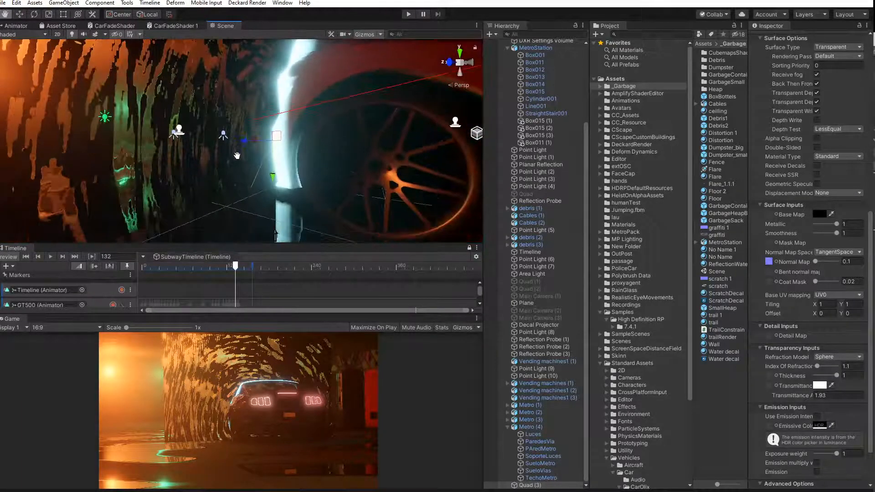
pyautogui.scroll(-5, 209, 154)
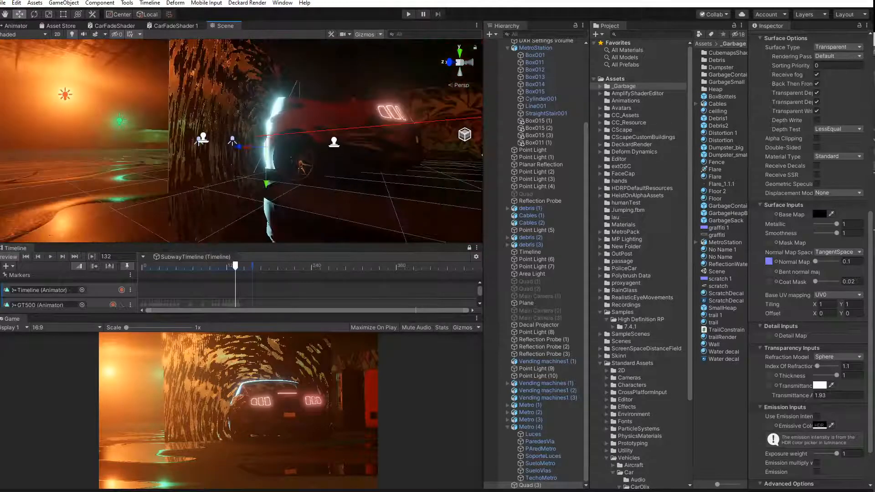
pyautogui.click(34, 14)
pyautogui.click(22, 14)
pyautogui.moveTo(248, 147)
pyautogui.mouseDown()
pyautogui.moveTo(171, 138)
pyautogui.moveTo(255, 147)
pyautogui.moveTo(247, 147)
pyautogui.mouseUp()
pyautogui.moveTo(254, 145); pyautogui.dragTo(301, 189, button='middle')
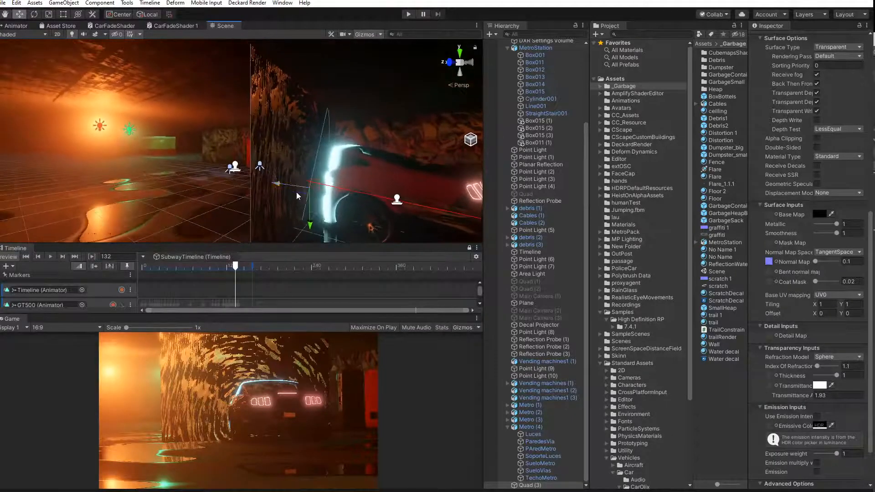
pyautogui.moveTo(285, 187)
pyautogui.mouseDown()
pyautogui.moveTo(38, 142)
pyautogui.moveTo(484, 210)
pyautogui.moveTo(291, 185)
pyautogui.moveTo(302, 187)
pyautogui.mouseUp()
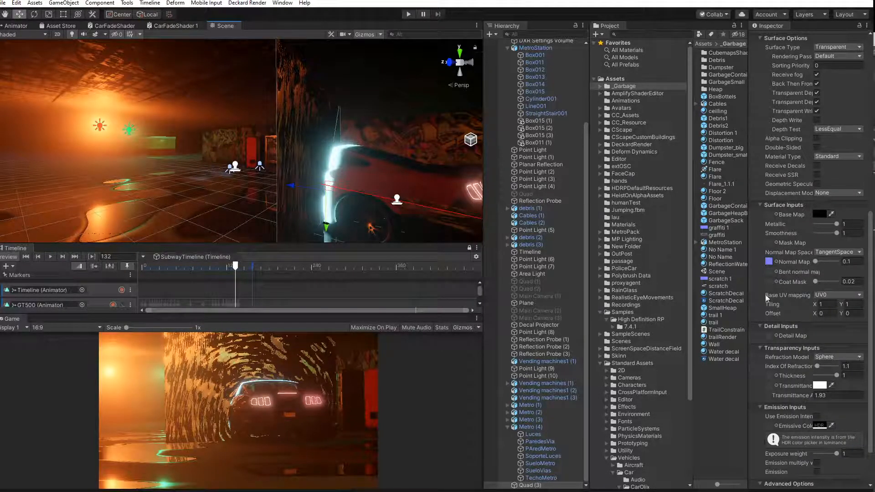
# Set Distortion 1's Coat Mask to 0
pyautogui.moveTo(816, 281); pyautogui.dragTo(816, 282)
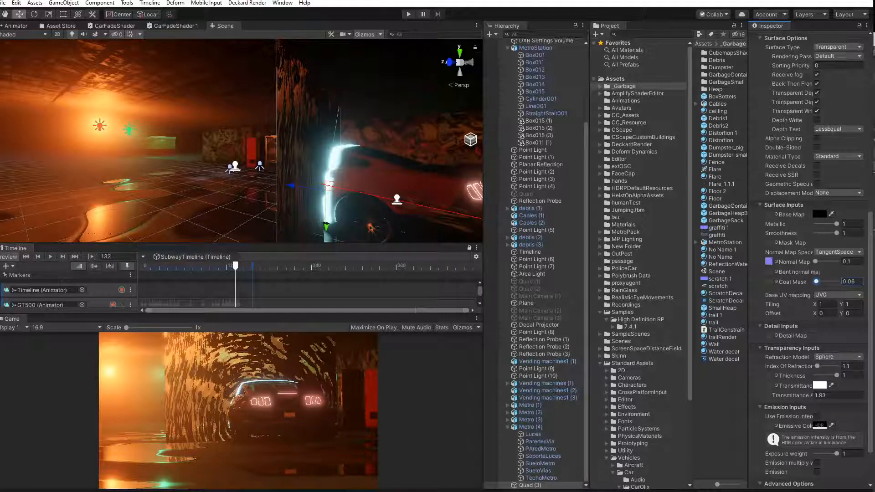
pyautogui.press('BackSpace')
pyautogui.press('BackSpace')
pyautogui.press('BackSpace')
pyautogui.press('Return')
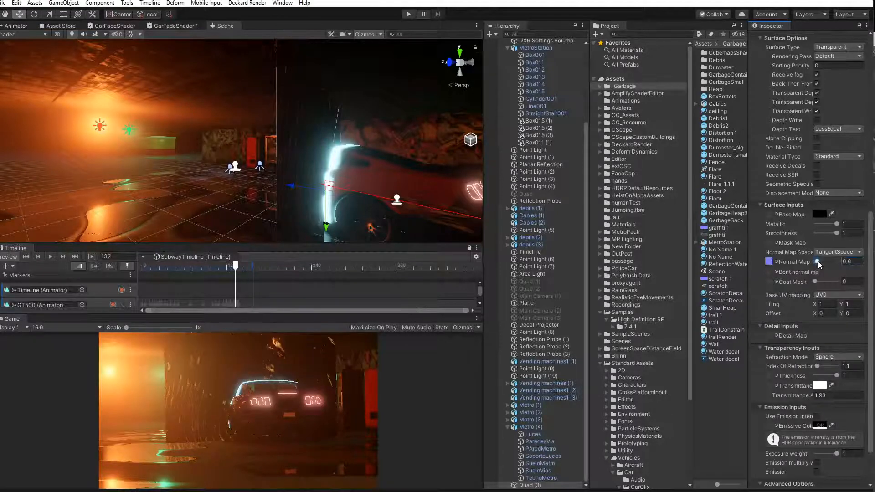
# Try other normal map, metallic and smoothness values on Distortion 1, restoring normal strength to 0.1 and both surface values to 1
pyautogui.moveTo(816, 262); pyautogui.dragTo(815, 261)
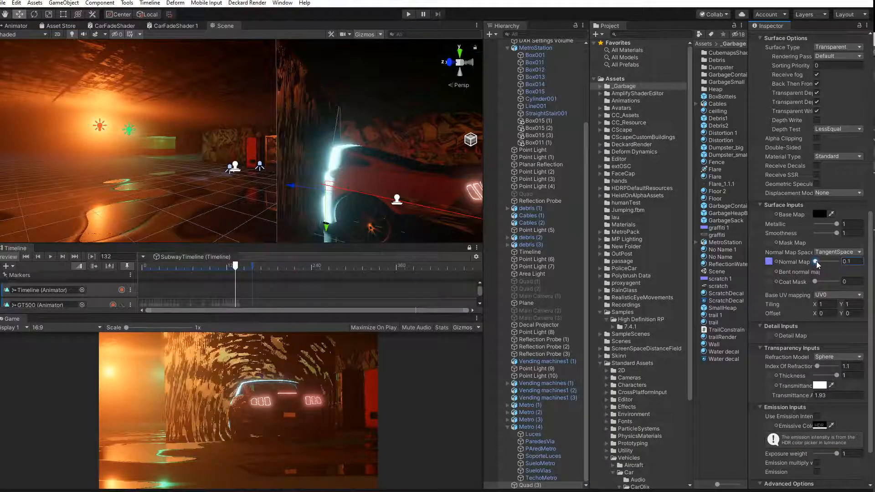
pyautogui.moveTo(816, 262); pyautogui.dragTo(817, 264)
pyautogui.click(836, 225)
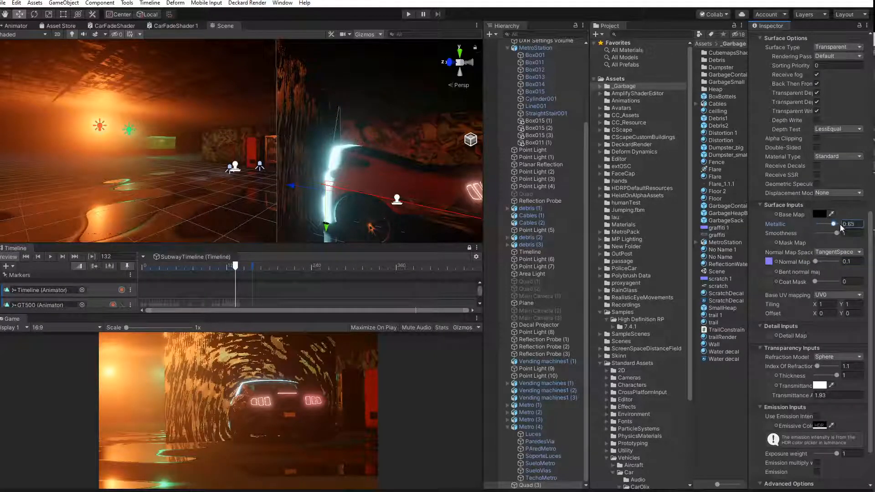
pyautogui.click(836, 233)
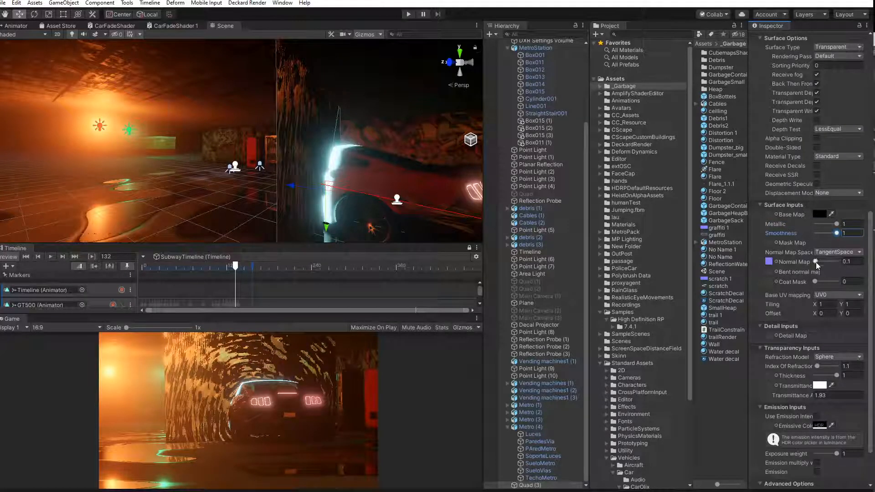
pyautogui.moveTo(815, 261); pyautogui.dragTo(813, 283)
pyautogui.scroll(-3, 774, 401)
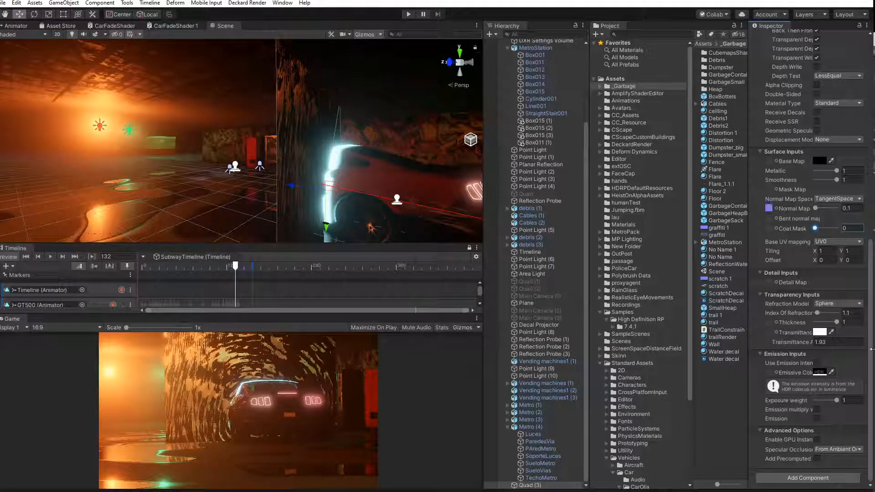
pyautogui.click(833, 103)
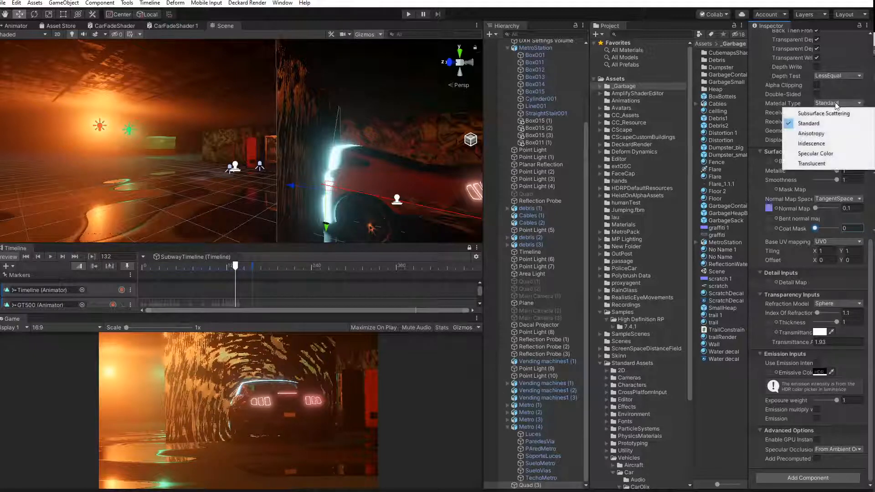
pyautogui.click(795, 103)
# Keep Distortion 1's surface type Transparent and set its rendering pass to Low resolution
pyautogui.scroll(9, 794, 101)
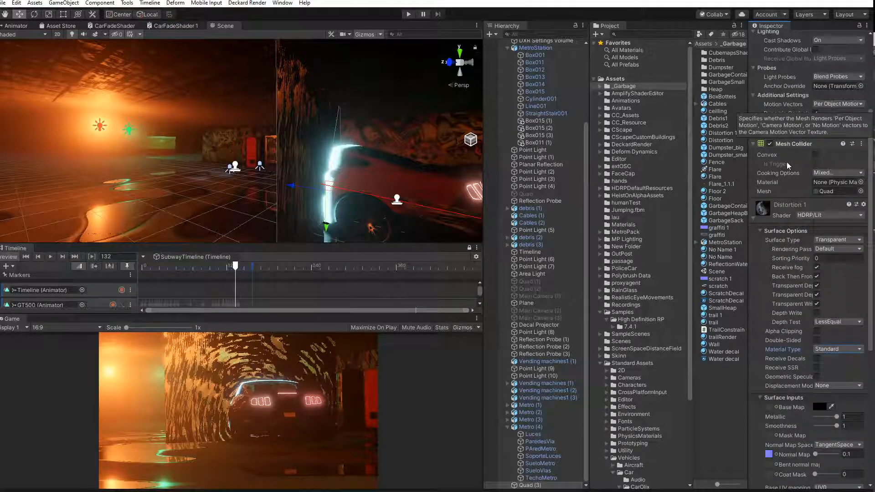
pyautogui.click(837, 240)
pyautogui.click(836, 260)
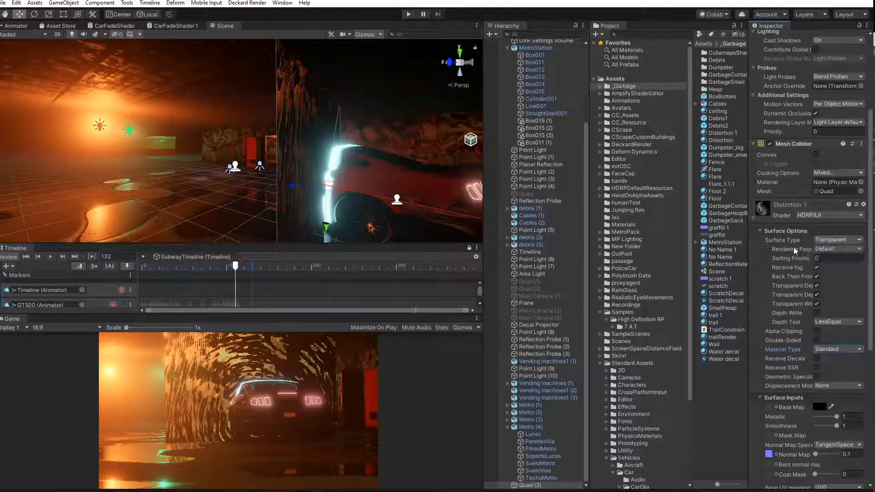
pyautogui.click(837, 248)
pyautogui.click(832, 269)
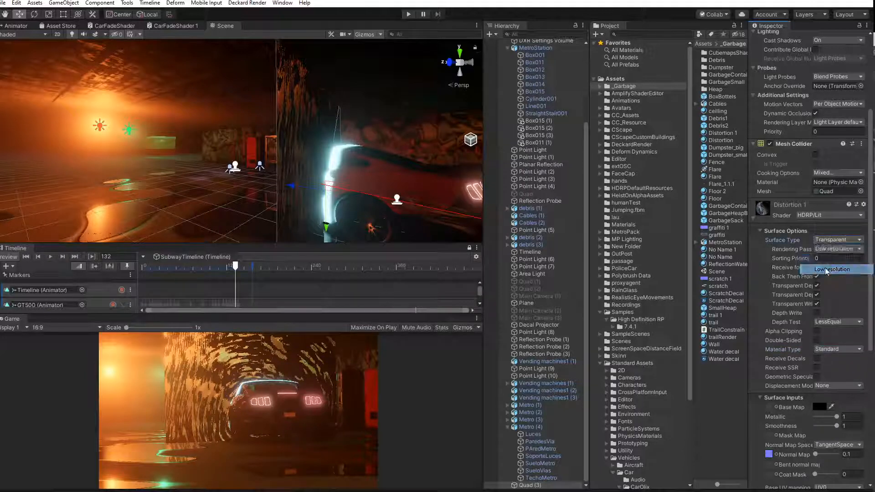
pyautogui.click(798, 261)
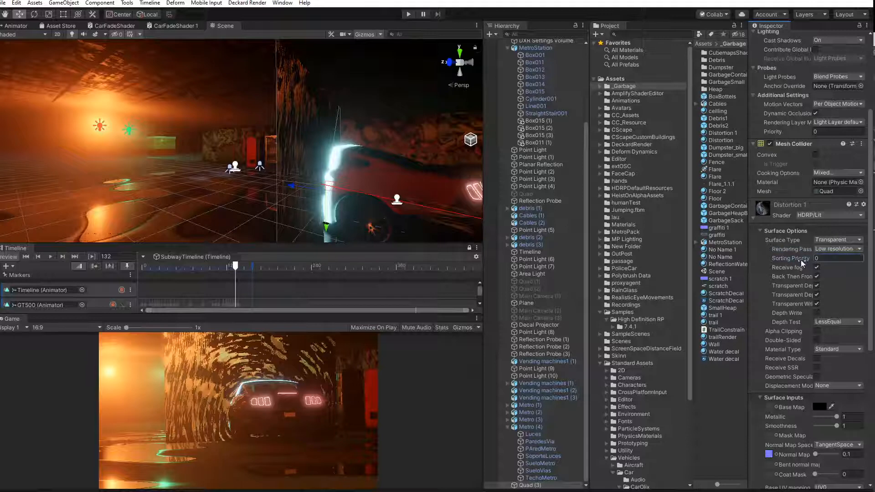
# Scrub SubwayTimeline around frame 132 to check the distortion behind the car
pyautogui.scroll(5, 802, 159)
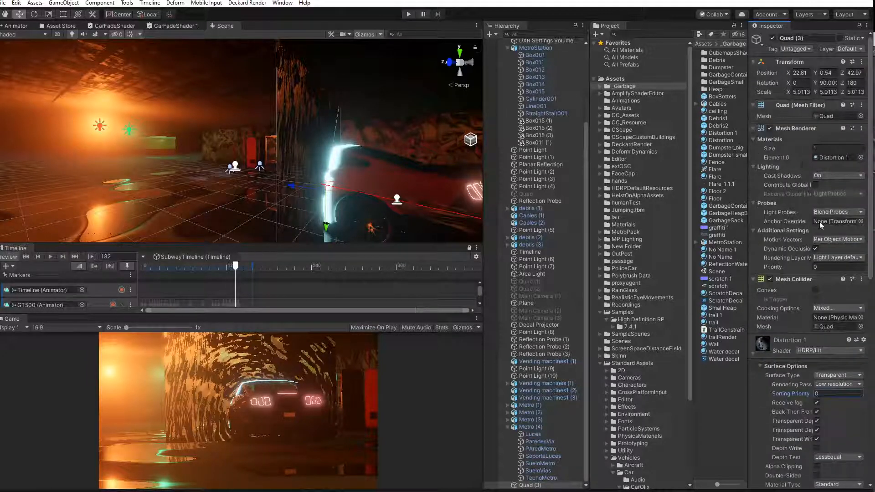
pyautogui.click(232, 267)
pyautogui.moveTo(231, 269); pyautogui.dragTo(235, 291)
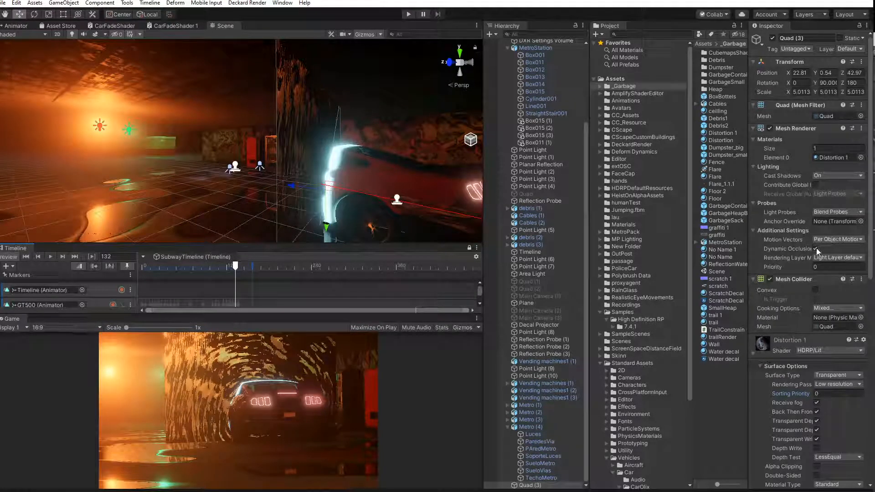
# Turn off Cast Shadows and Light Probes in Quad (3)'s Mesh Renderer
pyautogui.click(832, 174)
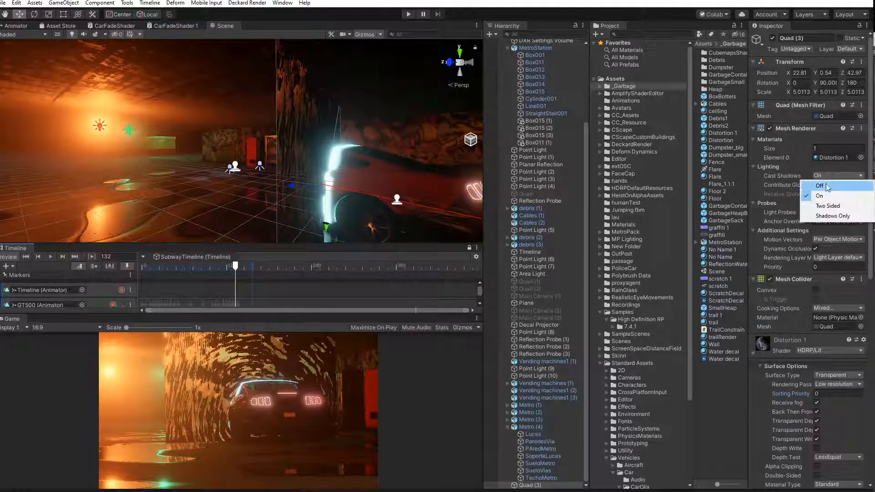
pyautogui.click(825, 187)
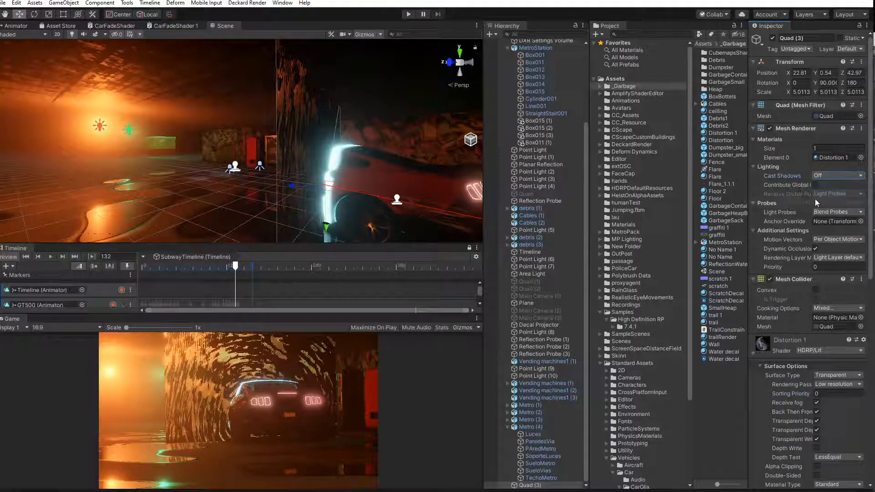
pyautogui.click(820, 212)
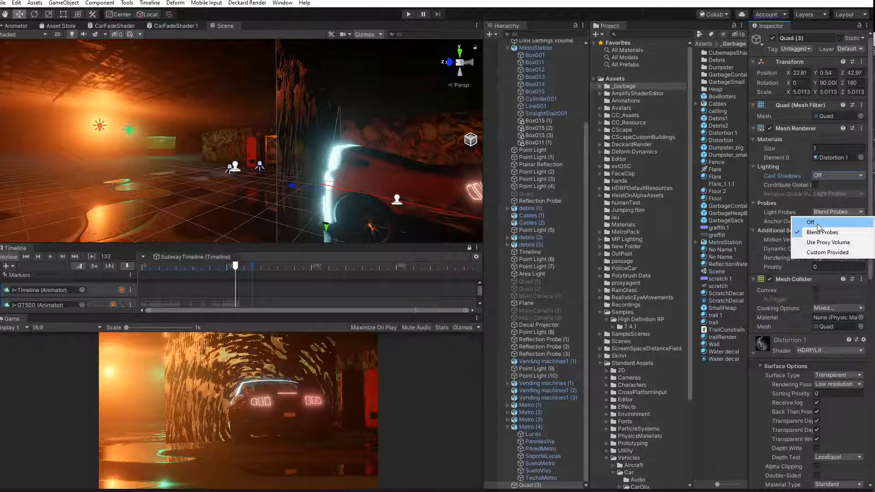
pyautogui.click(818, 227)
# Set Quad (3)'s motion vectors to Camera Motion Only and its rendering layer mask to Everything
pyautogui.click(832, 239)
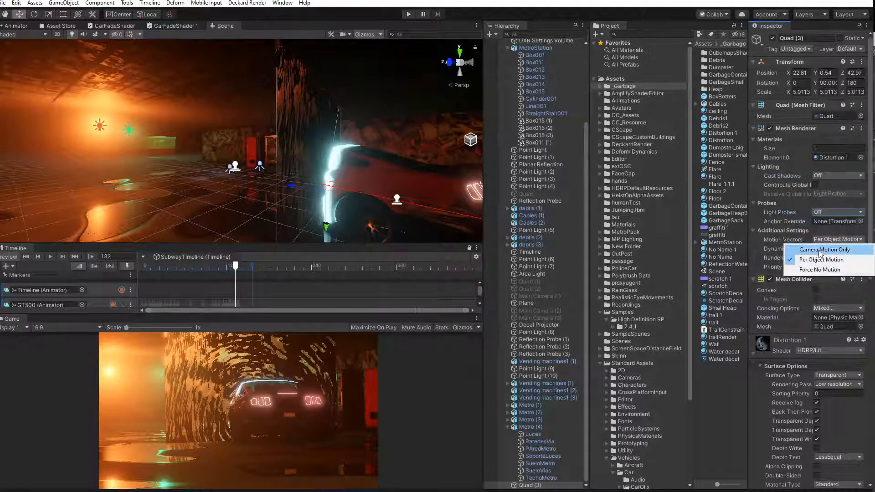
pyautogui.click(820, 250)
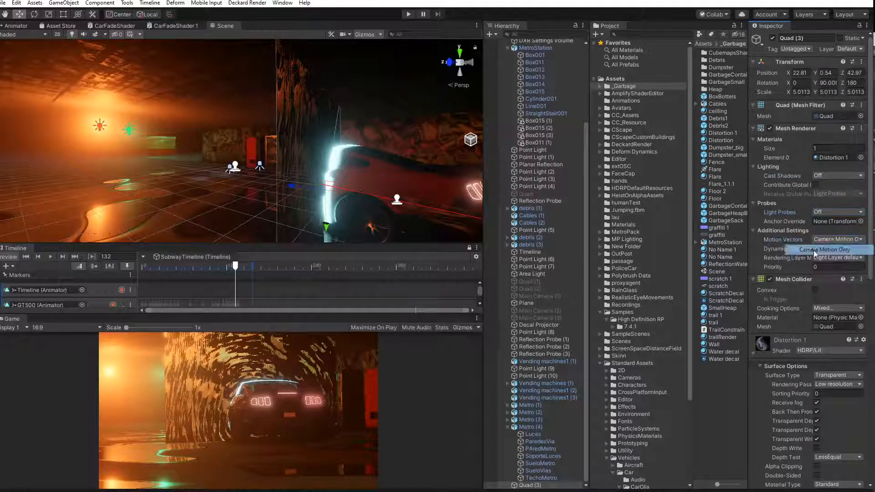
pyautogui.click(835, 258)
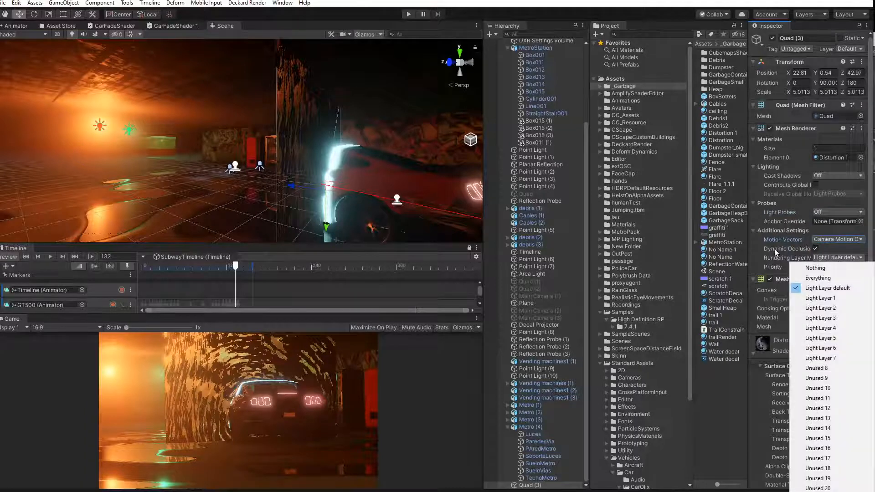
pyautogui.click(817, 278)
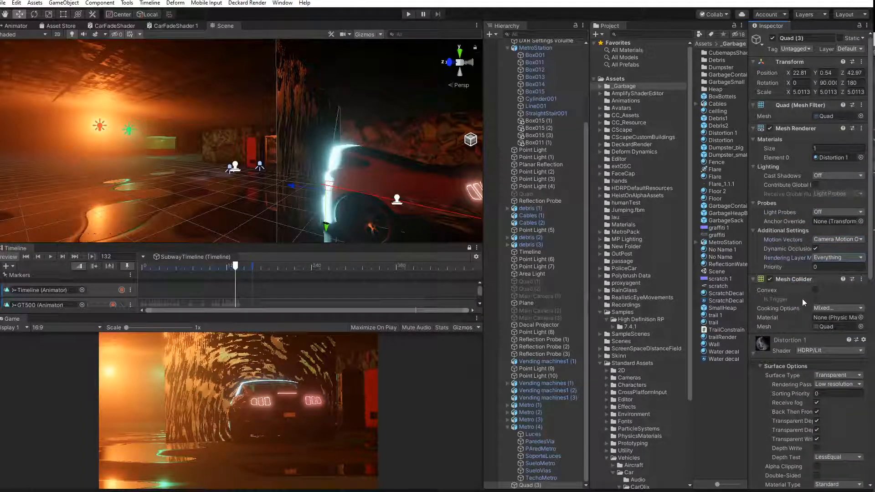
pyautogui.scroll(-4, 792, 273)
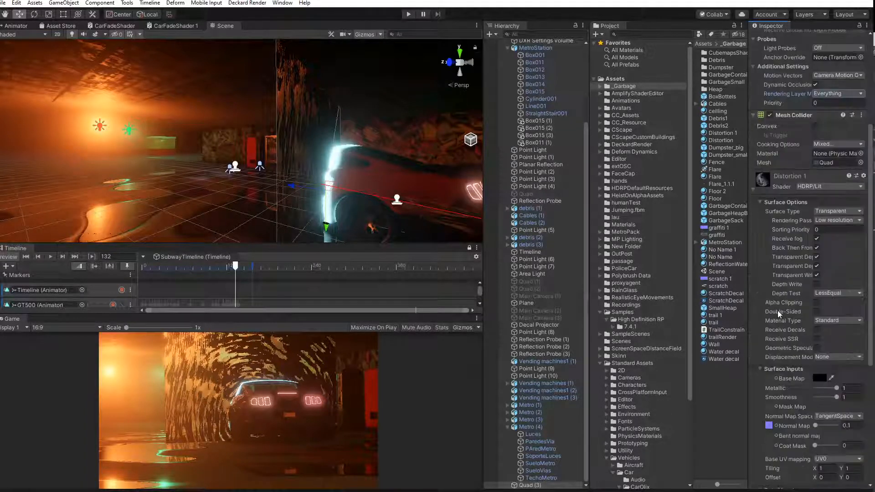
# Turn off Distortion 1's three enabled transparent depth and write options, and test a lower smoothness before restoring it to 1
pyautogui.click(816, 257)
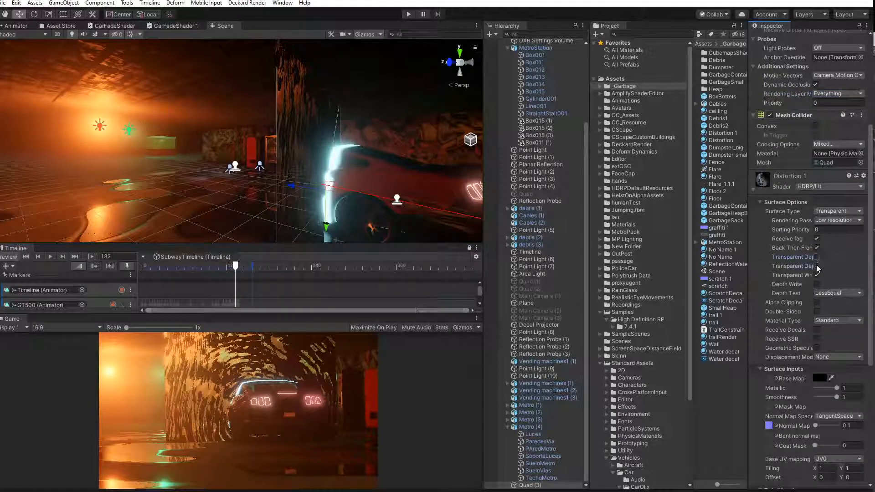
pyautogui.click(816, 266)
pyautogui.click(816, 275)
pyautogui.moveTo(836, 390)
pyautogui.mouseDown()
pyautogui.moveTo(820, 387)
pyautogui.moveTo(843, 396)
pyautogui.mouseUp()
pyautogui.click(837, 396)
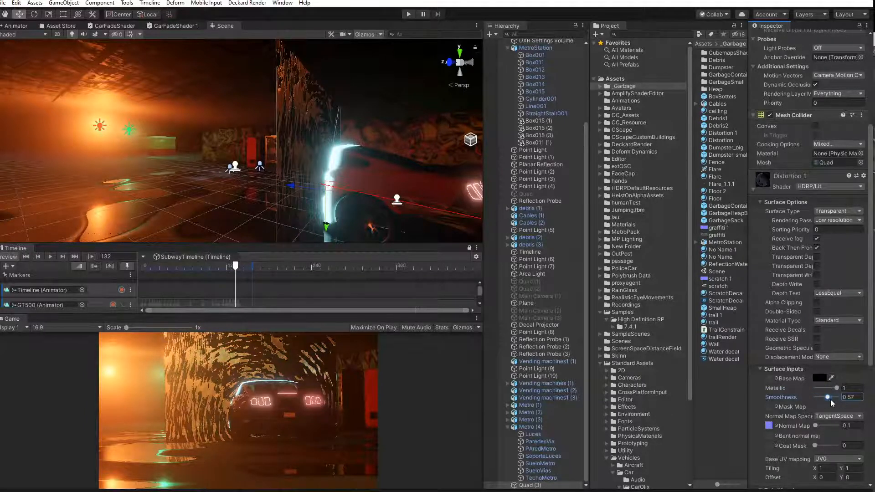
# Set Distortion 1's normal map strength to 0.001 and check the distortion between frames 120 and 129
pyautogui.moveTo(815, 425)
pyautogui.mouseDown()
pyautogui.moveTo(831, 424)
pyautogui.moveTo(806, 426)
pyautogui.moveTo(814, 426)
pyautogui.mouseUp()
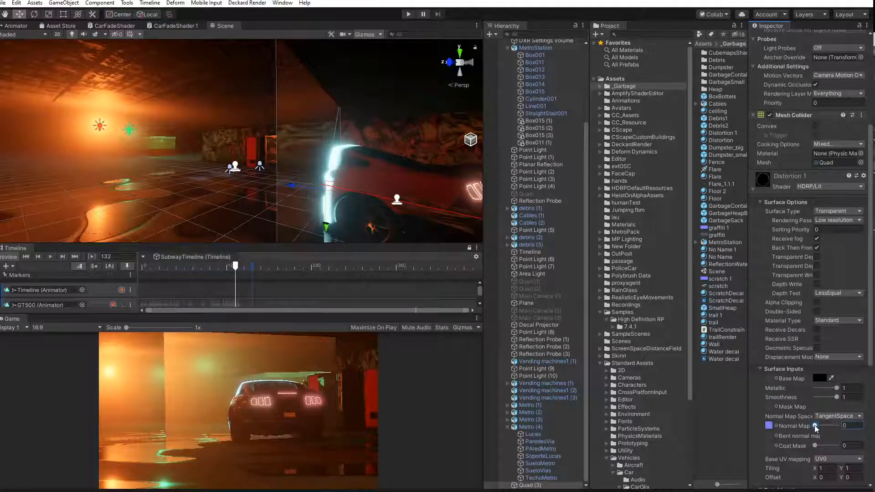
pyautogui.write('.001')
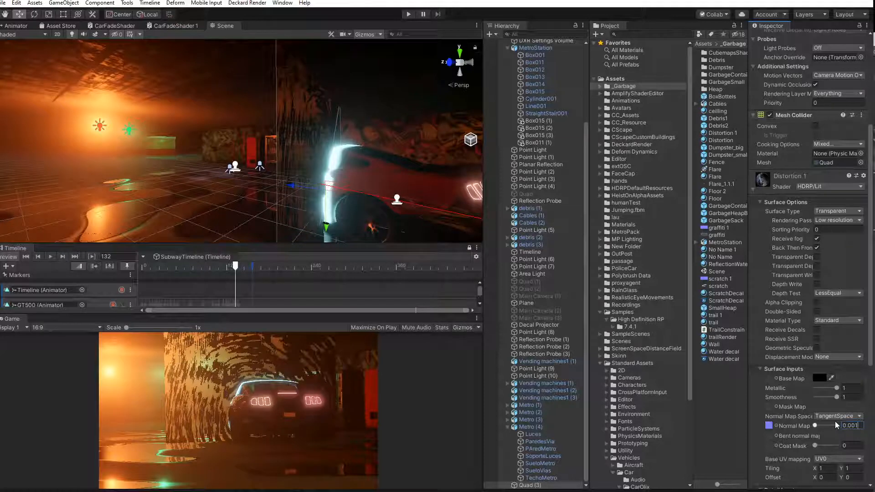
pyautogui.click(228, 266)
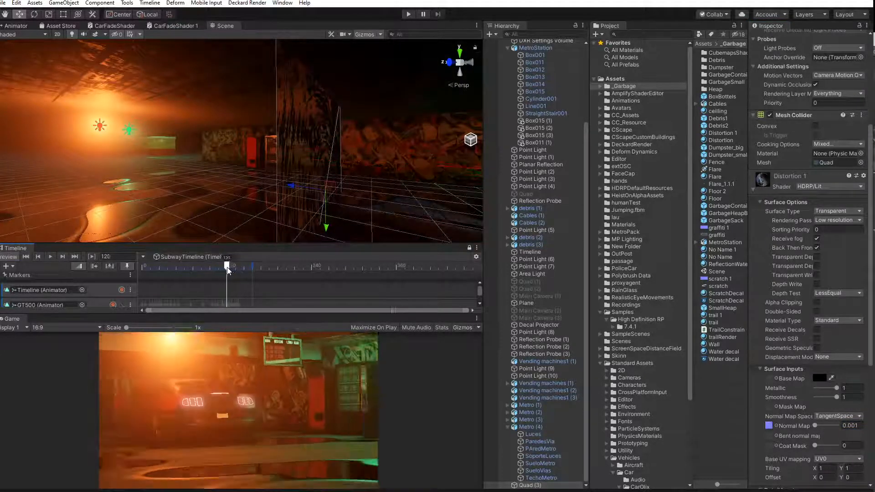
pyautogui.moveTo(227, 270); pyautogui.dragTo(233, 275)
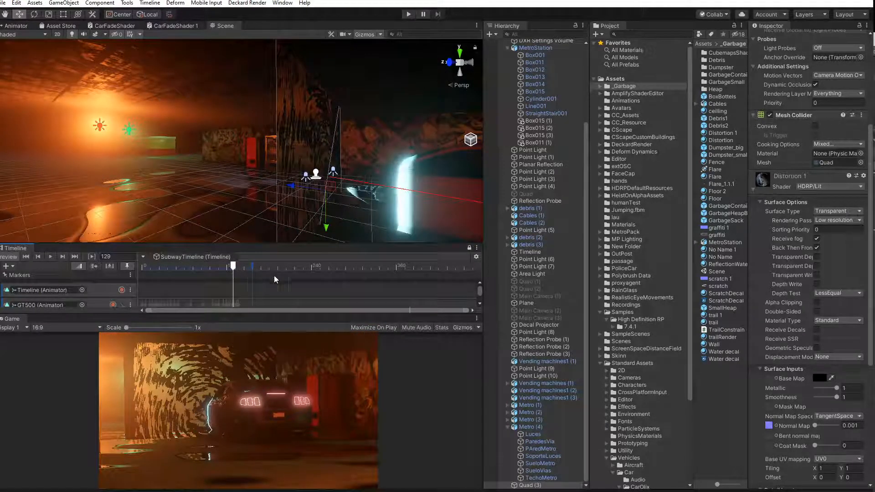
# Replace Distortion 1's normal map with CanvasNormal, set its strength to 0.7 and check the distortion at frame 131
pyautogui.click(773, 426)
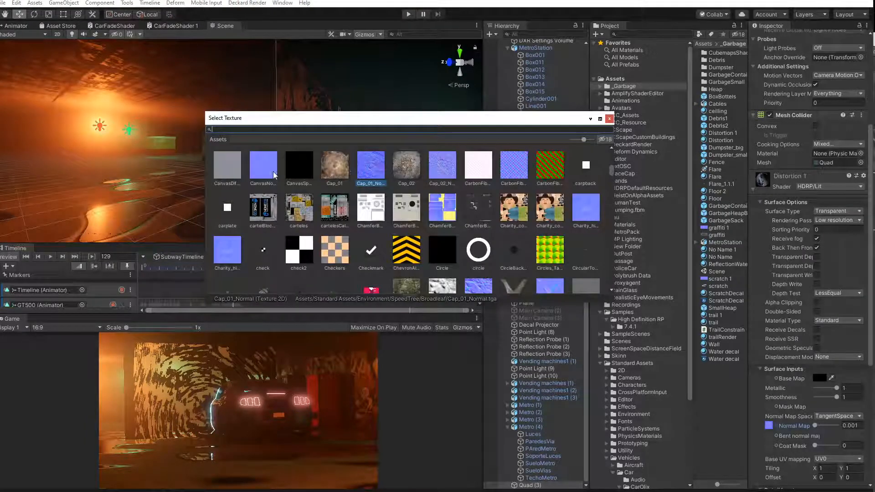
pyautogui.click(272, 173)
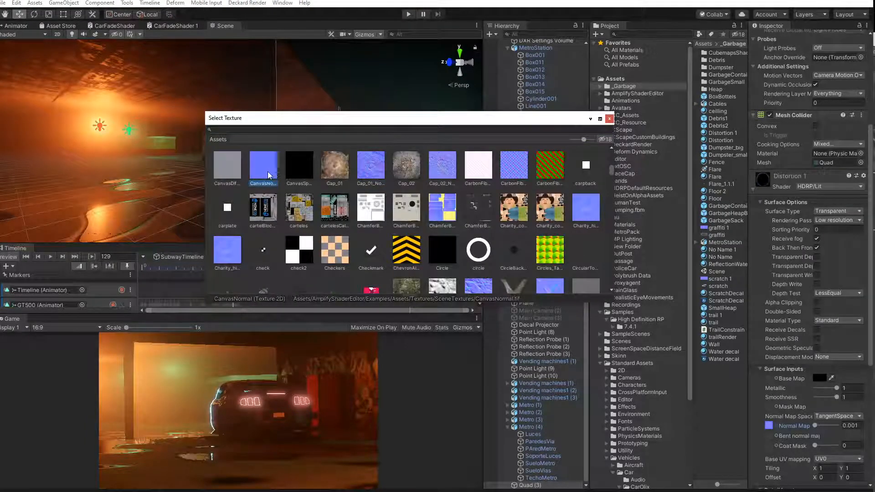
pyautogui.doubleClick(273, 175)
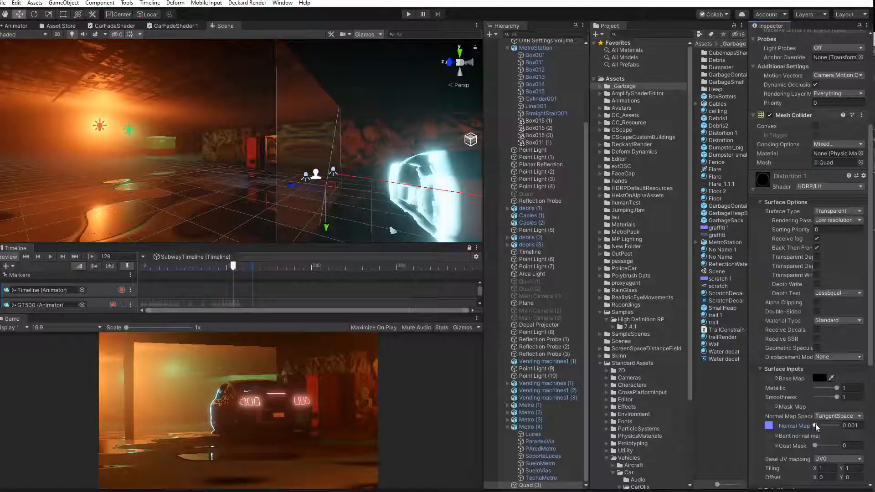
pyautogui.moveTo(815, 426); pyautogui.dragTo(818, 424)
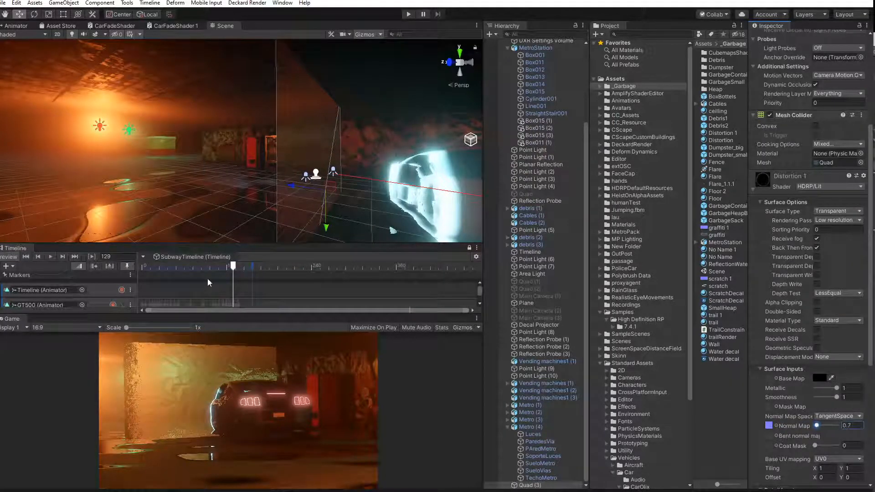
pyautogui.moveTo(233, 267)
pyautogui.mouseDown()
pyautogui.moveTo(241, 268)
pyautogui.moveTo(234, 274)
pyautogui.mouseUp()
# Delete the distortion quad behind the GT500 from the scene
pyautogui.moveTo(331, 214); pyautogui.dragTo(281, 204, button='middle')
pyautogui.scroll(-3, 281, 204)
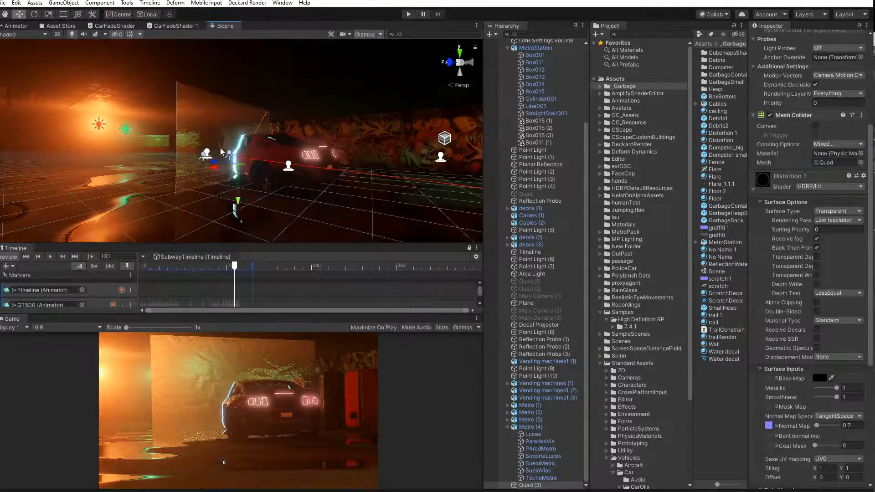
pyautogui.click(197, 130)
pyautogui.click(195, 113)
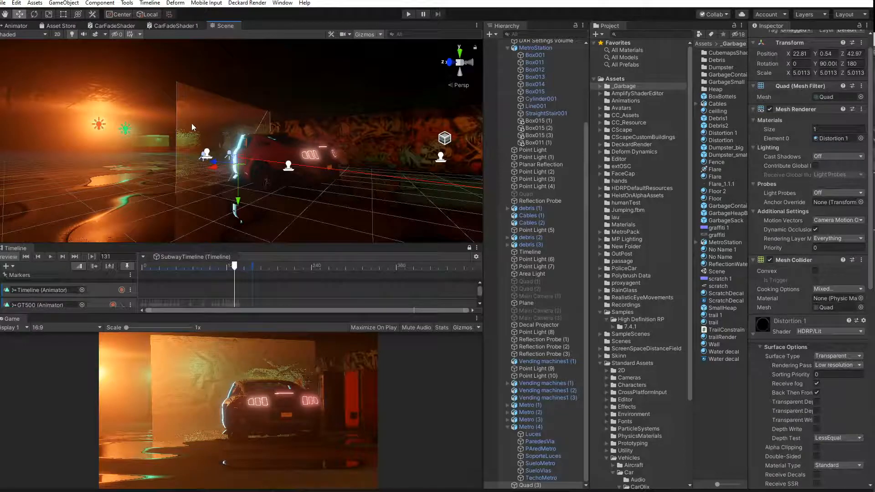
pyautogui.press('Delete')
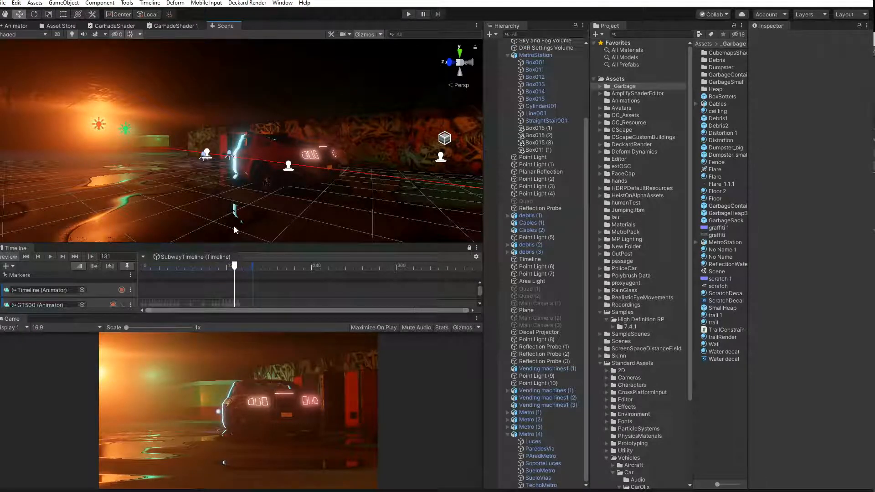
# Rewind SubwayTimeline to frame 0 and play it back in an enlarged Game view
pyautogui.moveTo(236, 271); pyautogui.dragTo(99, 275)
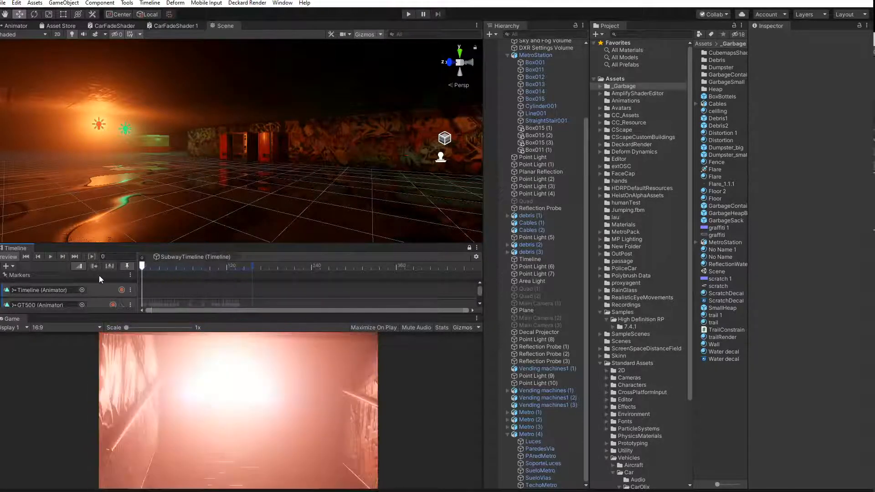
pyautogui.click(50, 256)
pyautogui.moveTo(178, 314); pyautogui.dragTo(178, 166)
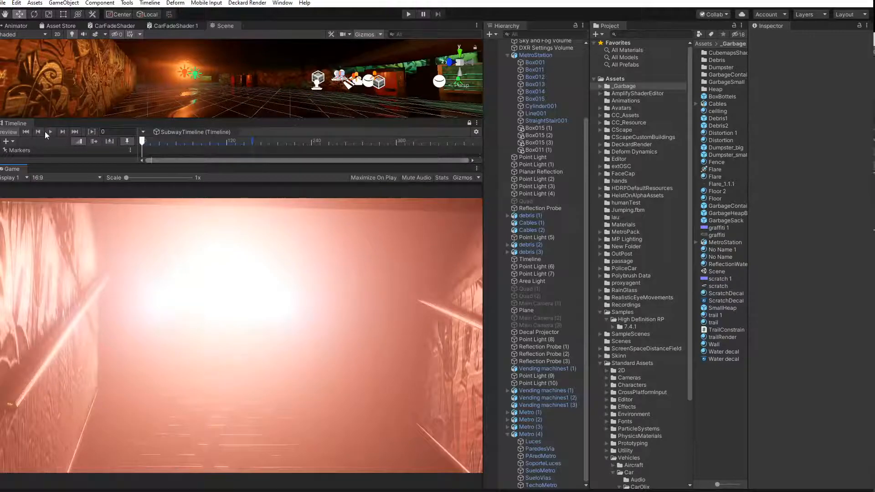
pyautogui.click(50, 132)
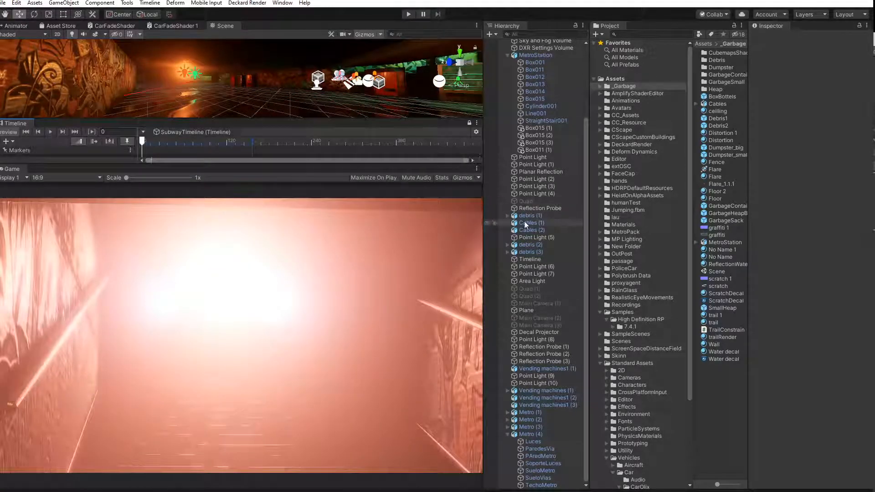
# Deactivate Main Camera and collapse the MetroStation and Metro (4) groups in the scene hierarchy
pyautogui.click(507, 55)
pyautogui.click(529, 49)
pyautogui.click(772, 38)
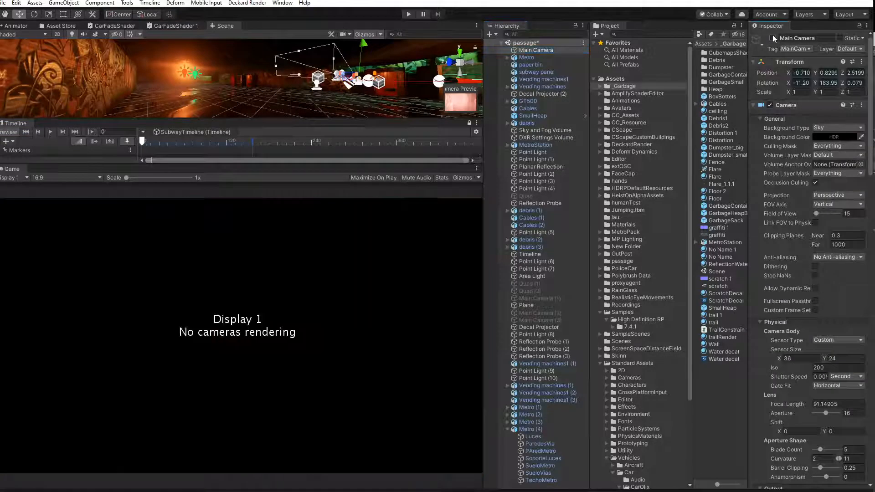
pyautogui.click(507, 429)
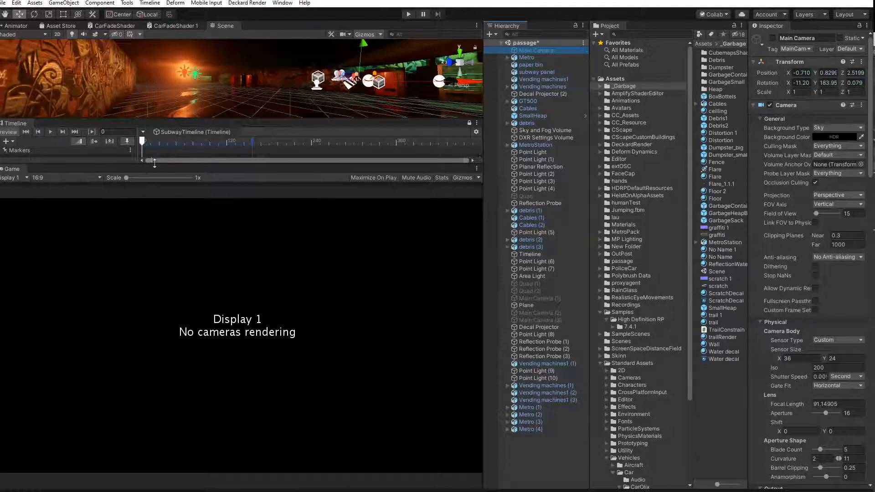
# Temporarily activate Main Camera (2) to preview its shot through SubwayTimeline, and deactivate it again
pyautogui.moveTo(153, 165); pyautogui.dragTo(153, 276)
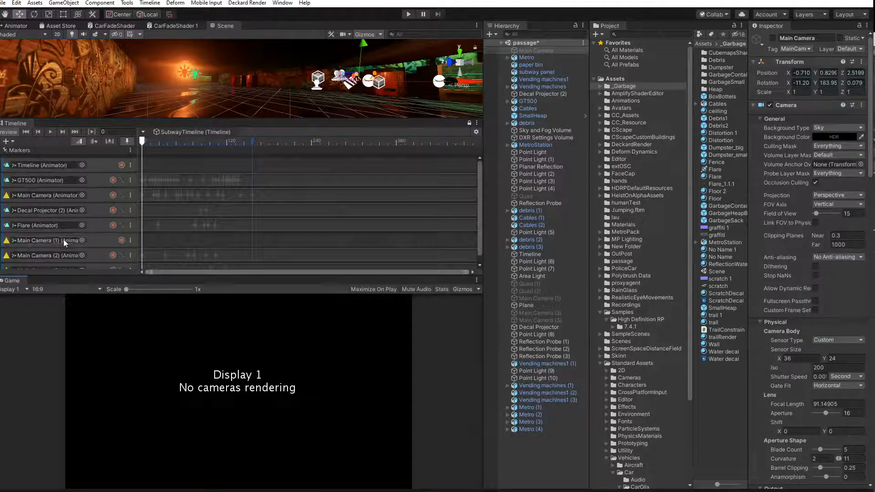
pyautogui.click(59, 254)
pyautogui.click(536, 314)
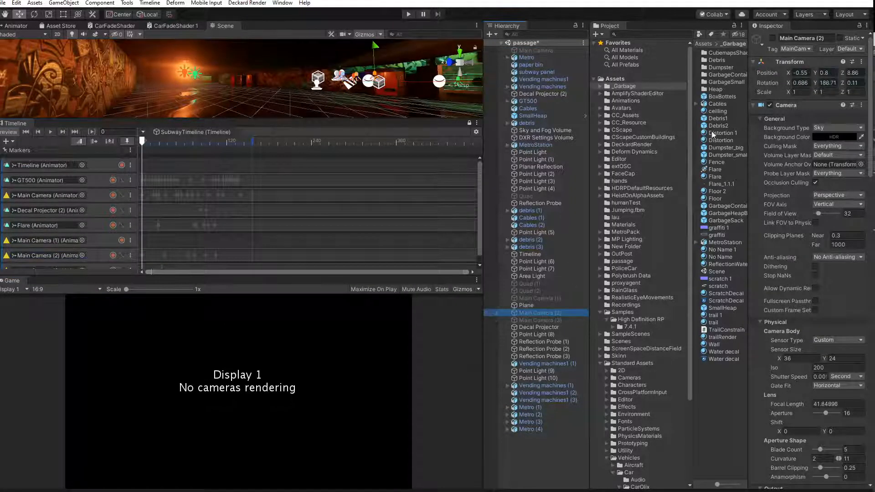
pyautogui.click(771, 39)
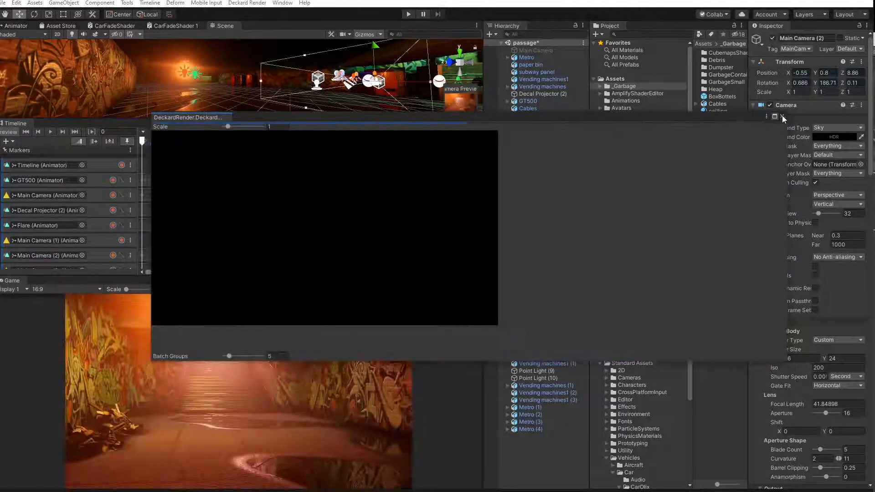
pyautogui.click(782, 117)
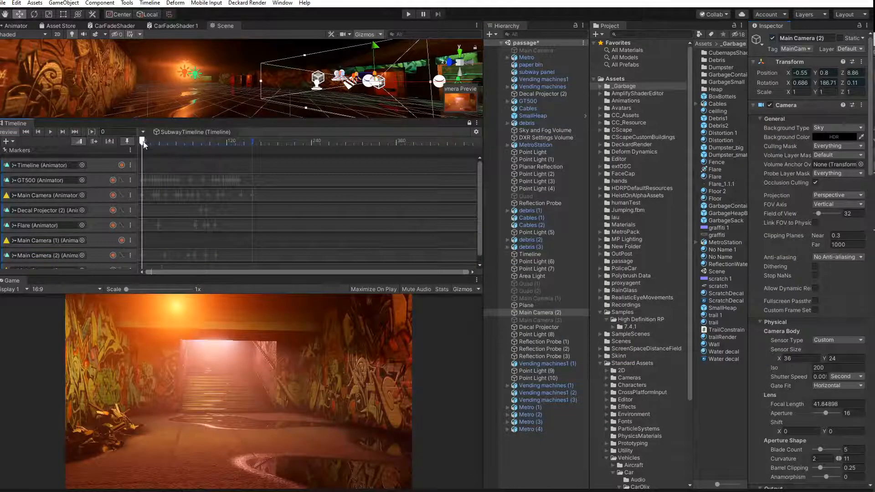
pyautogui.moveTo(143, 145); pyautogui.dragTo(121, 144)
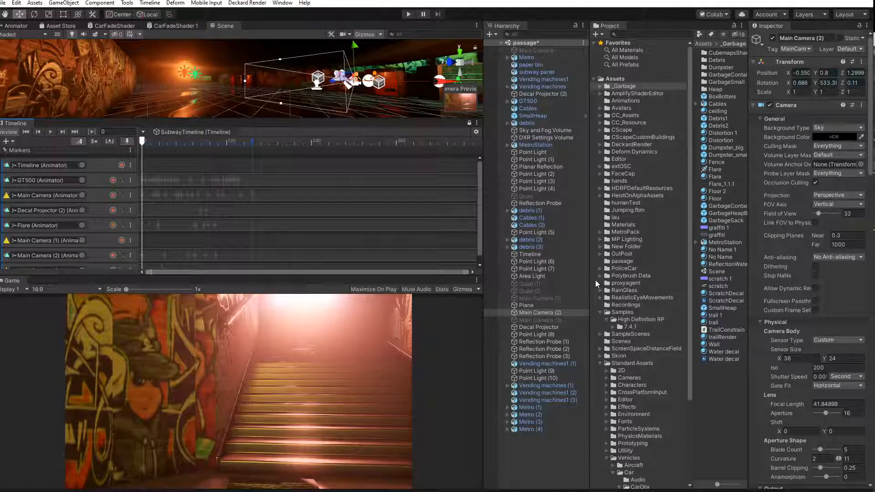
pyautogui.click(773, 38)
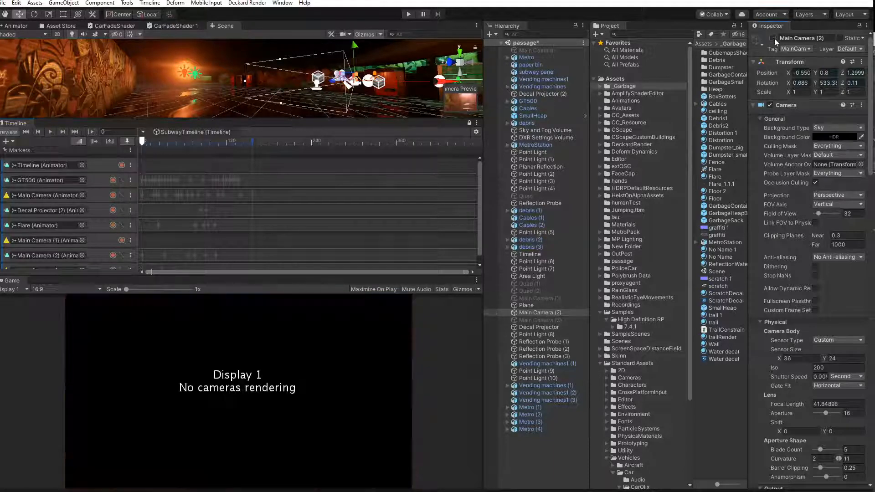
# Activate Main Camera (3) and dismiss the DeckardRender window
pyautogui.click(538, 321)
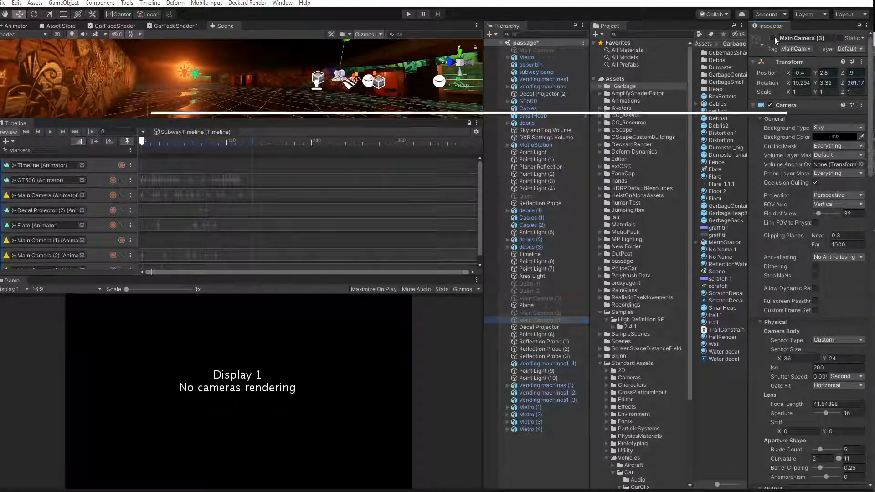
pyautogui.click(772, 38)
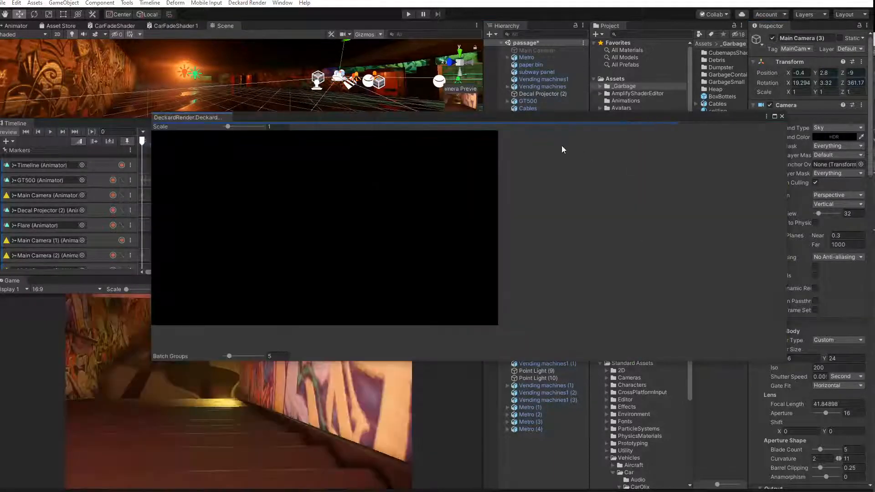
pyautogui.click(782, 116)
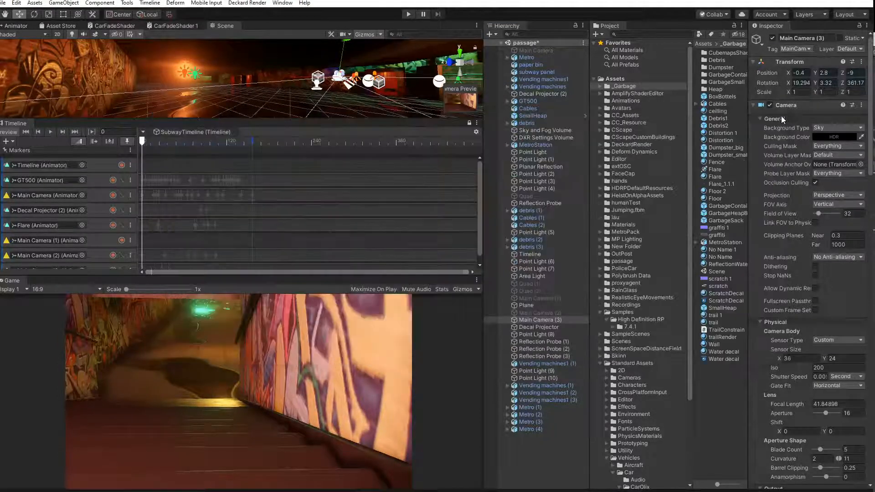
# Play and scrub SubwayTimeline to frame 119 to review Main Camera (3)'s shot
pyautogui.moveTo(146, 140); pyautogui.dragTo(221, 152)
pyautogui.click(51, 133)
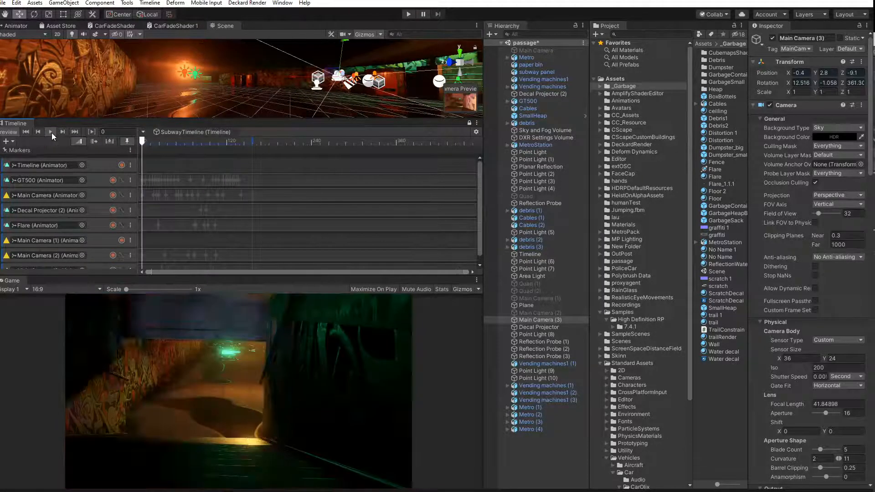
pyautogui.moveTo(185, 143); pyautogui.dragTo(226, 153)
# Start recording on Main Camera (3)'s animation track and open its recorded keyframes for editing at frame 139
pyautogui.moveTo(479, 228); pyautogui.dragTo(482, 260)
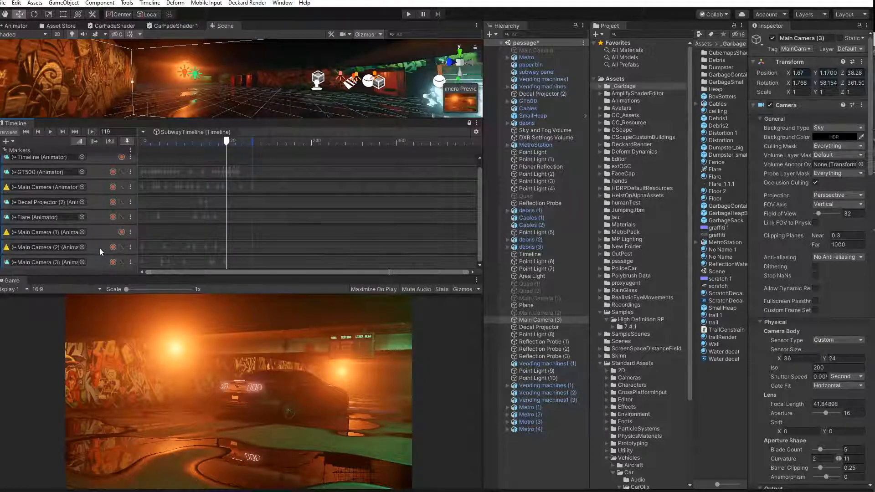
pyautogui.click(101, 261)
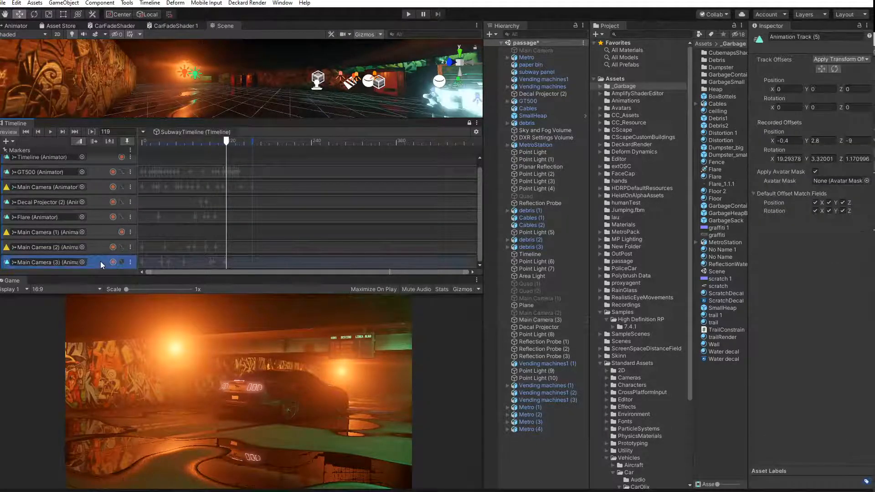
pyautogui.click(113, 262)
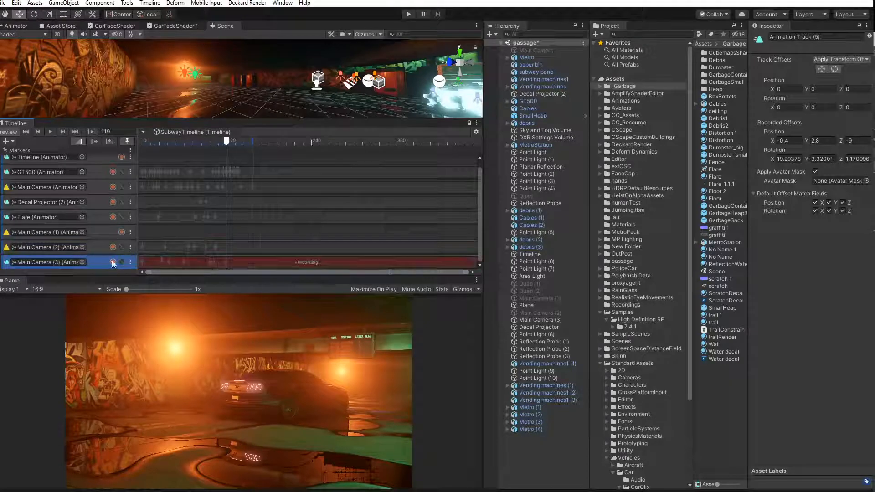
pyautogui.doubleClick(190, 261)
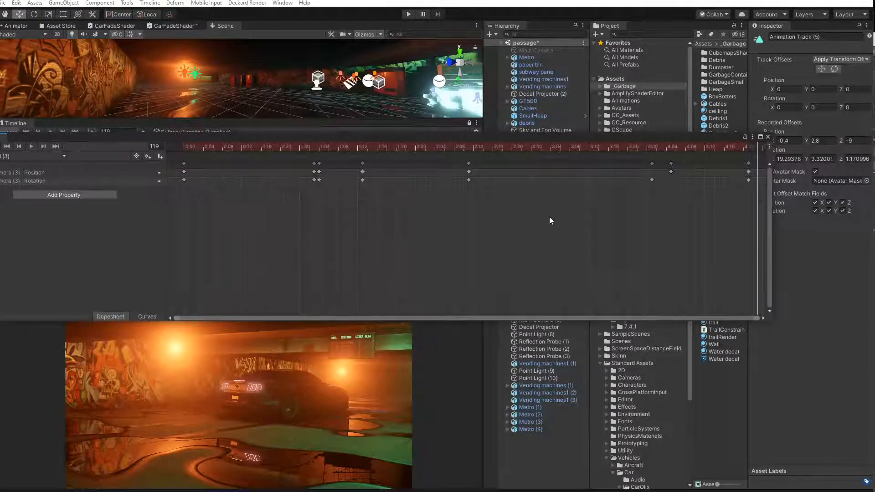
pyautogui.scroll(-5, 549, 217)
pyautogui.moveTo(479, 148); pyautogui.dragTo(697, 380)
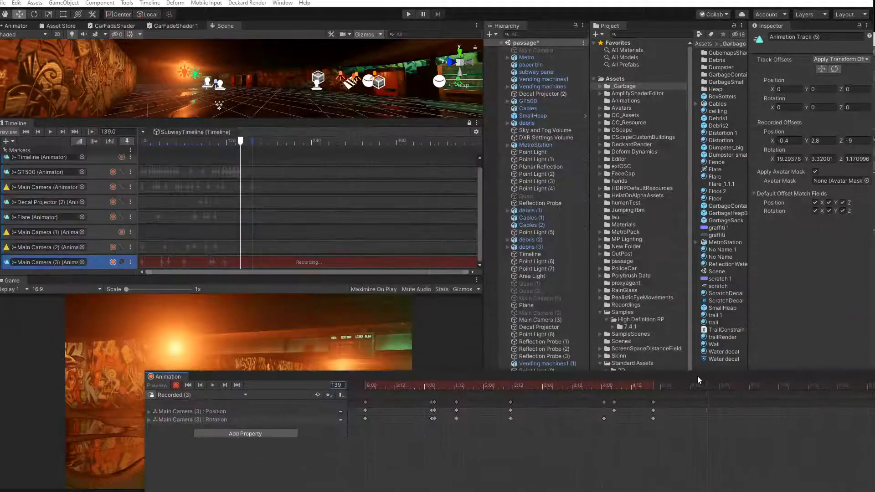
# Move Main Camera (3) at frame 139 to about X 10.15, Y 1.06, Z 38.41 to record a new position keyframe
pyautogui.moveTo(202, 95); pyautogui.dragTo(417, 158, button='right')
pyautogui.moveTo(479, 373); pyautogui.dragTo(559, 76)
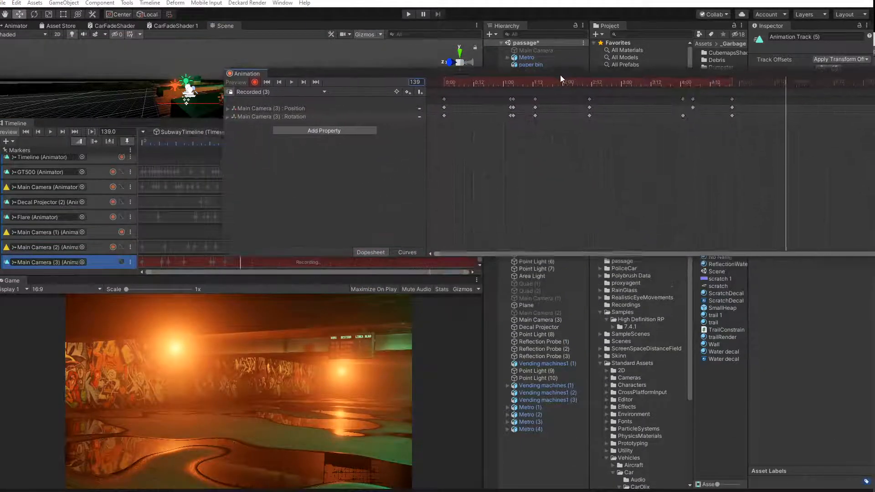
pyautogui.click(533, 319)
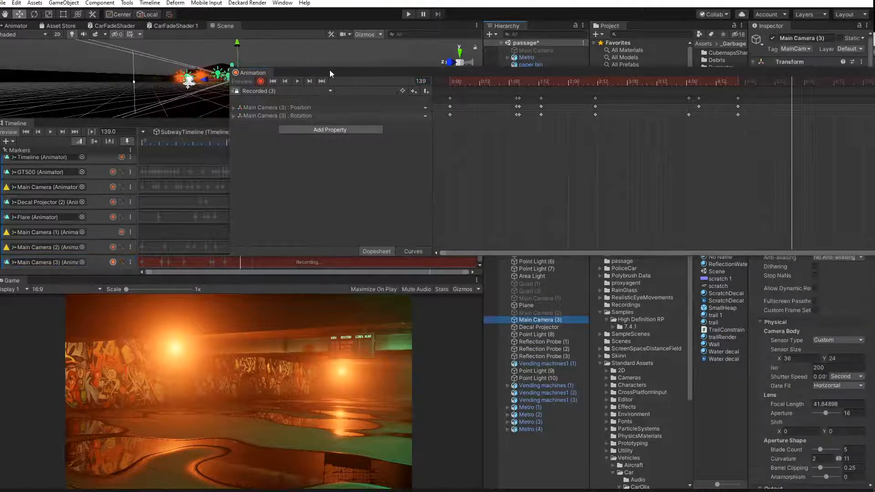
pyautogui.moveTo(329, 69); pyautogui.dragTo(330, 210)
pyautogui.moveTo(197, 86); pyautogui.dragTo(238, 98, button='right')
pyautogui.moveTo(239, 97); pyautogui.dragTo(174, 92, button='middle')
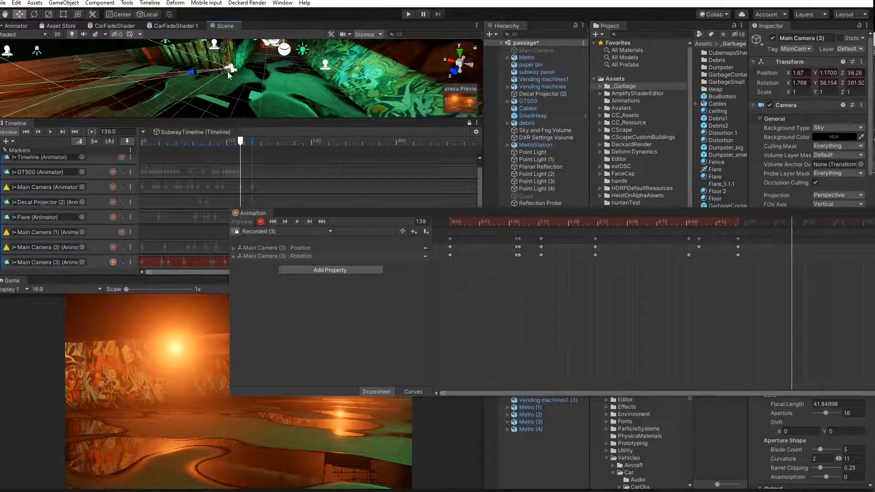
pyautogui.moveTo(227, 72); pyautogui.dragTo(135, 60)
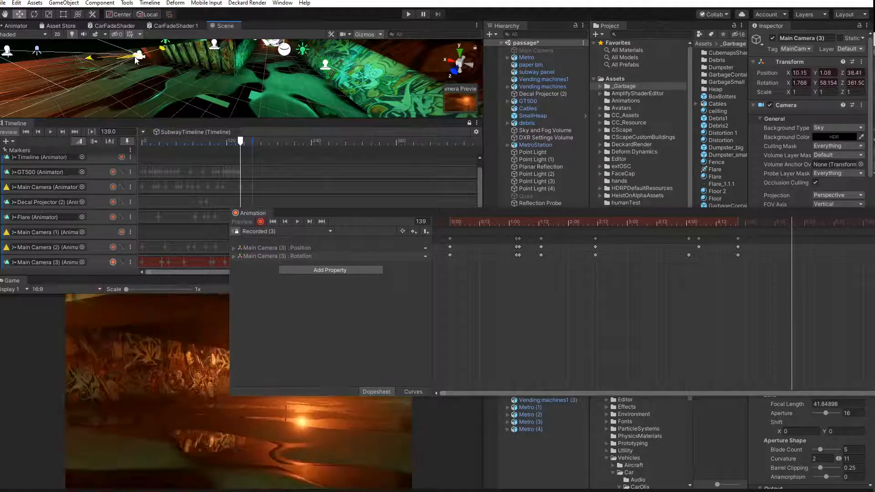
# Play back Recorded (3) and delay Main Camera (3)'s last position keyframe to just past the 6:12 mark
pyautogui.moveTo(791, 223); pyautogui.dragTo(678, 221)
pyautogui.moveTo(630, 209); pyautogui.dragTo(502, 39)
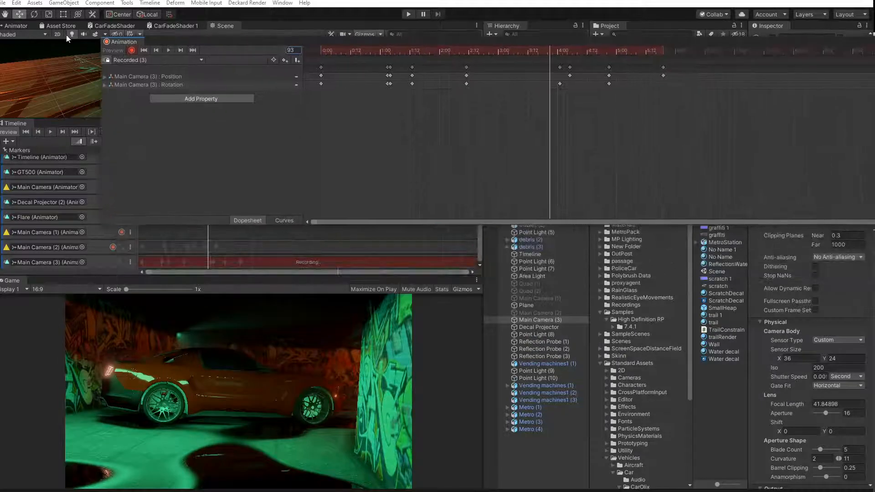
pyautogui.click(165, 50)
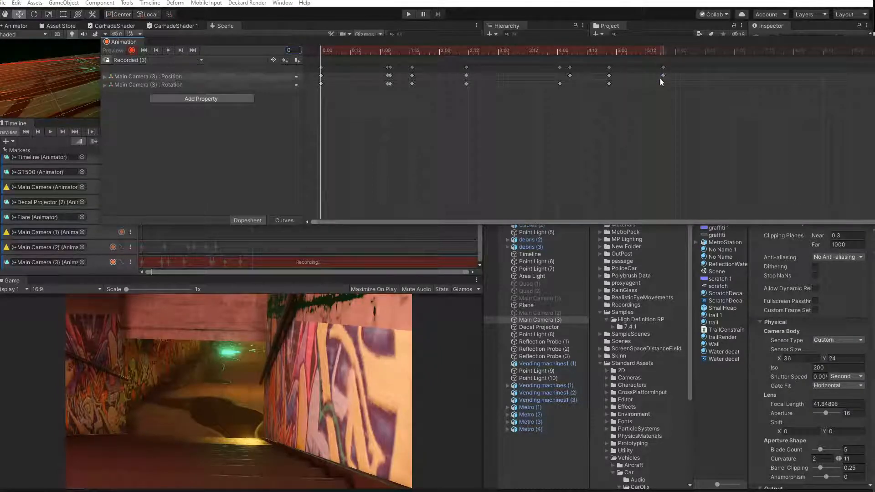
pyautogui.moveTo(723, 81); pyautogui.dragTo(723, 82)
pyautogui.click(168, 50)
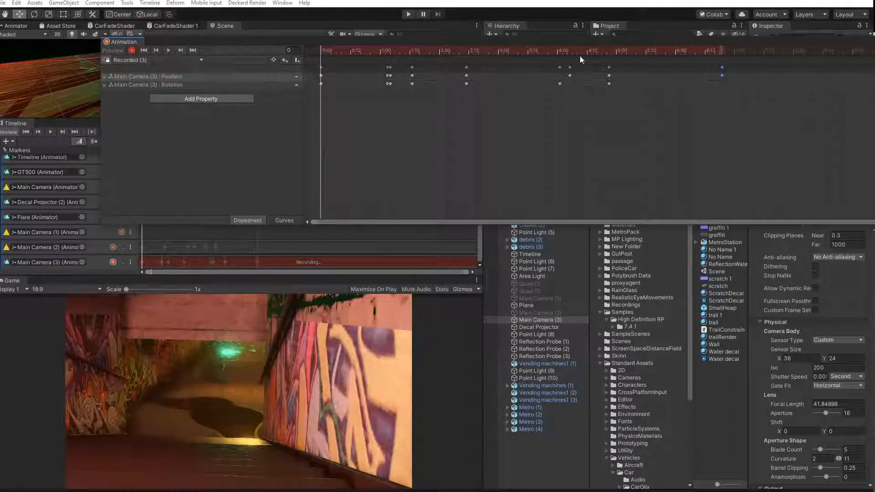
# At frame 136, rotate Main Camera (3) to about 68.3 on Y to record a new rotation keyframe
pyautogui.moveTo(564, 53); pyautogui.dragTo(656, 67)
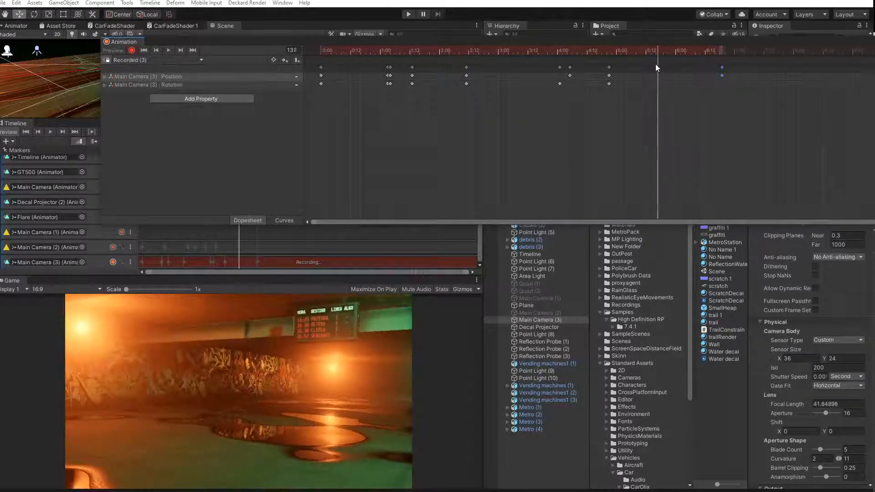
pyautogui.moveTo(270, 36); pyautogui.dragTo(376, 209)
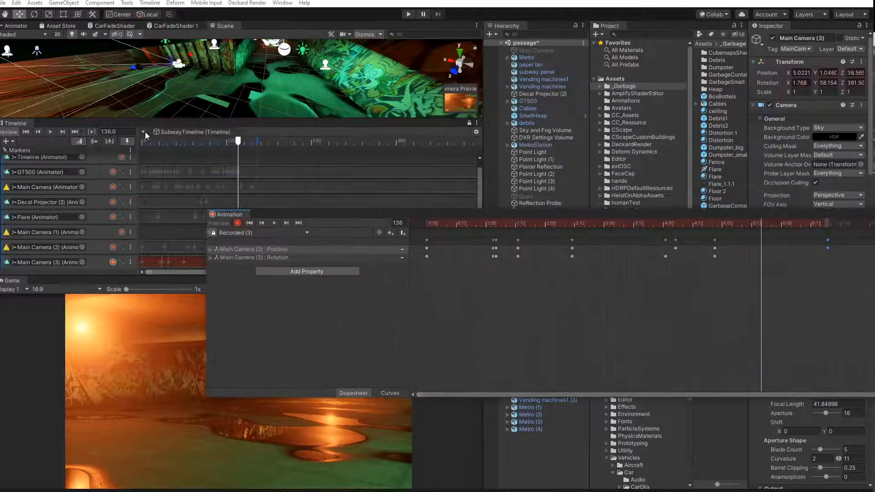
pyautogui.press('e')
pyautogui.moveTo(177, 81); pyautogui.dragTo(158, 84)
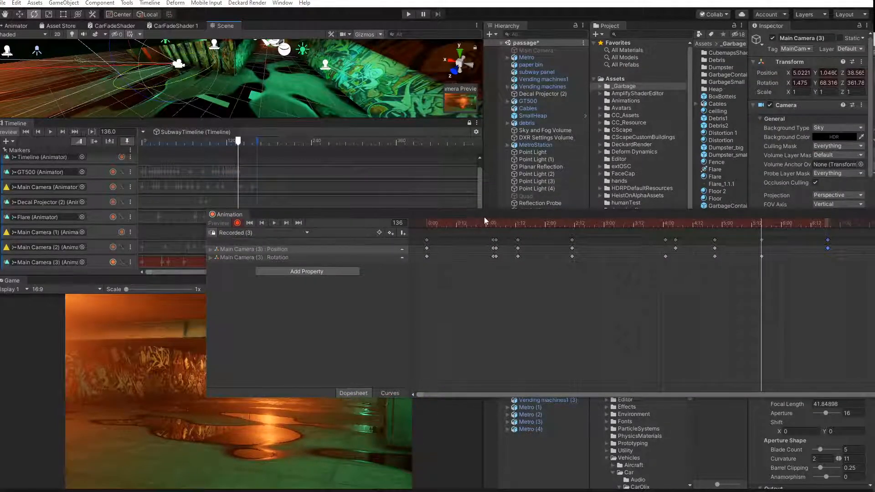
# Scrub and play Recorded (3) to review Main Camera (3)'s move, and close the Animation window
pyautogui.moveTo(484, 217); pyautogui.dragTo(378, 39)
pyautogui.moveTo(662, 59); pyautogui.dragTo(559, 60)
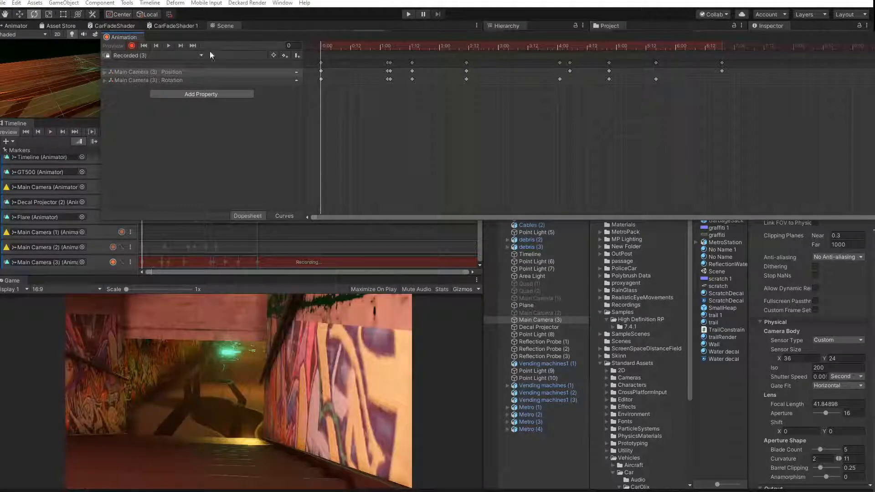
pyautogui.click(166, 45)
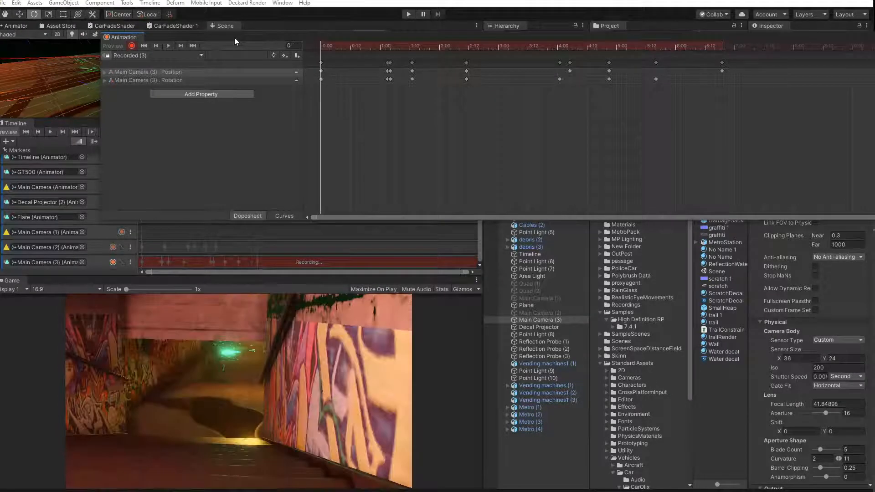
pyautogui.moveTo(239, 37); pyautogui.dragTo(206, 95)
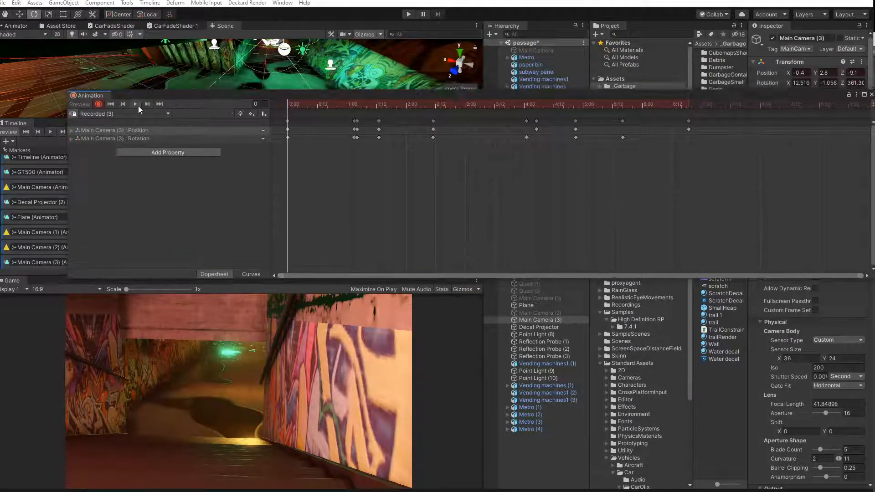
pyautogui.click(138, 106)
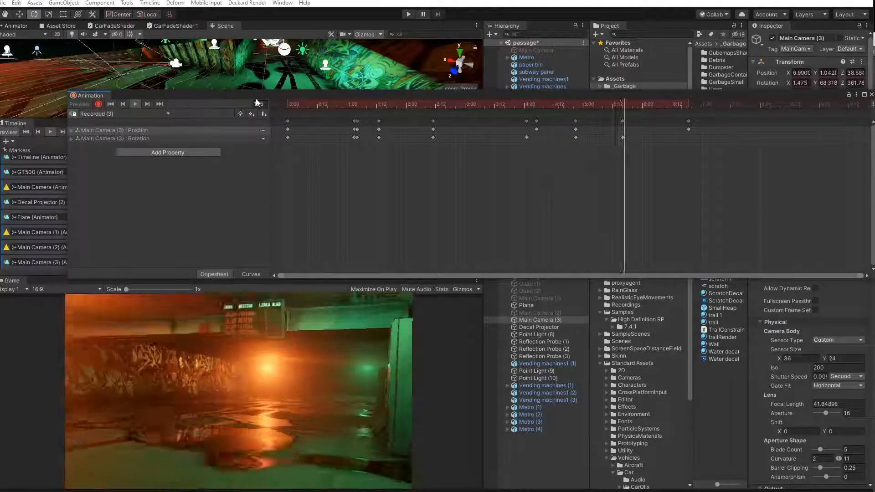
pyautogui.moveTo(386, 96); pyautogui.dragTo(201, 121)
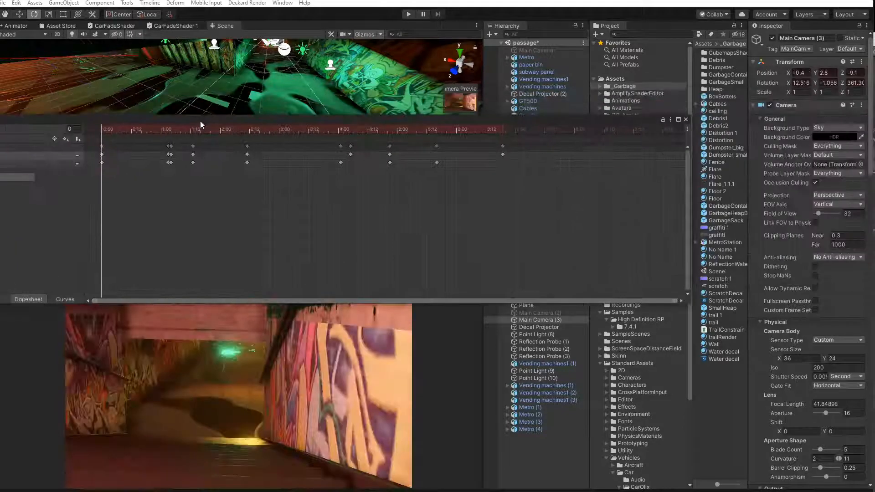
pyautogui.click(686, 119)
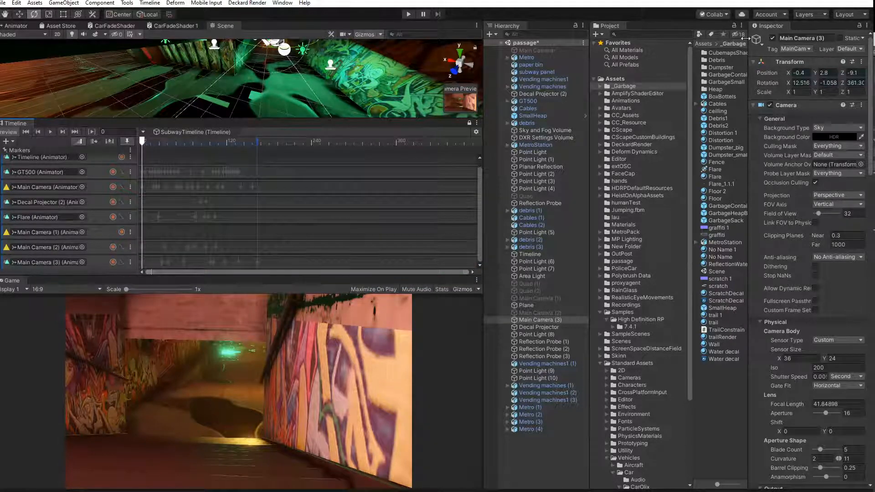
# Deactivate Main Camera (3), activate Main Camera, and play SubwayTimeline through its shot
pyautogui.click(772, 38)
pyautogui.click(538, 51)
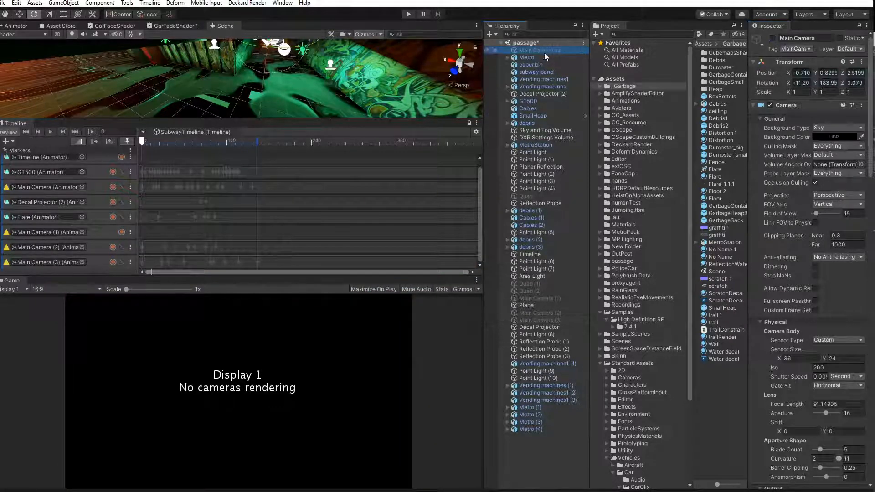
pyautogui.click(772, 38)
pyautogui.click(50, 132)
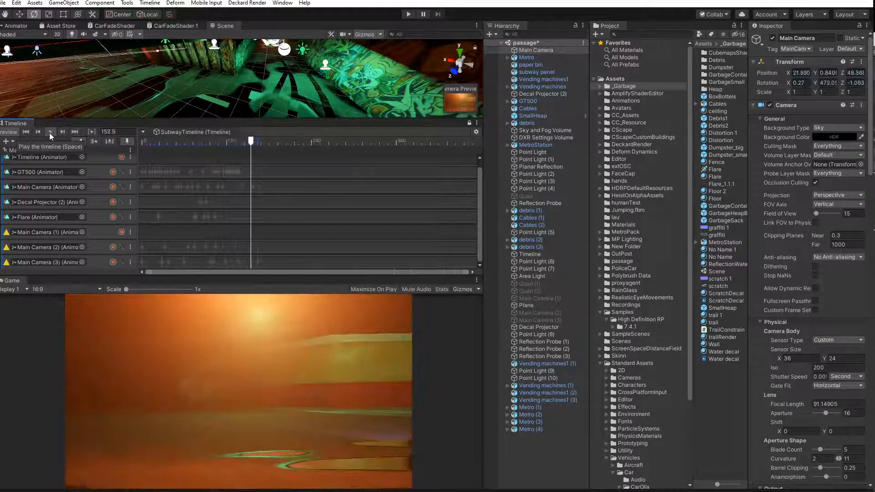
pyautogui.click(50, 132)
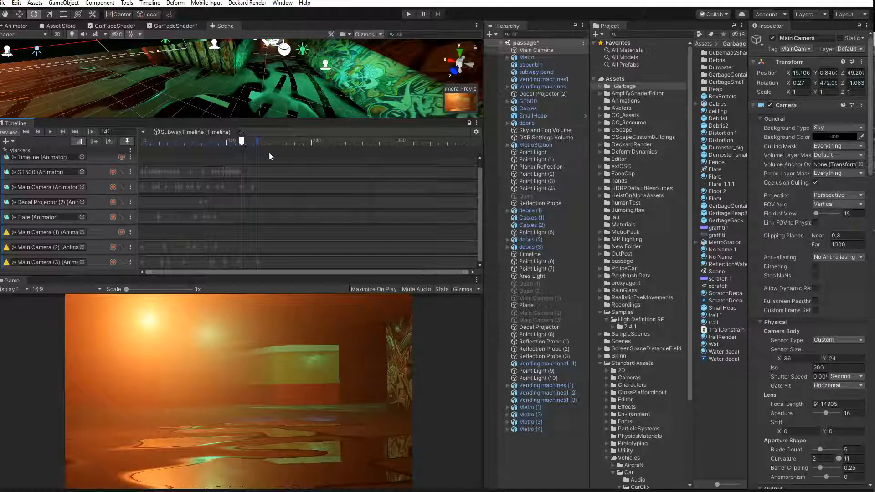
# Duplicate Point Light (10) and place the copy farther down the tunnel at about X 64.8, Y 2.9, Z 42.5
pyautogui.click(540, 378)
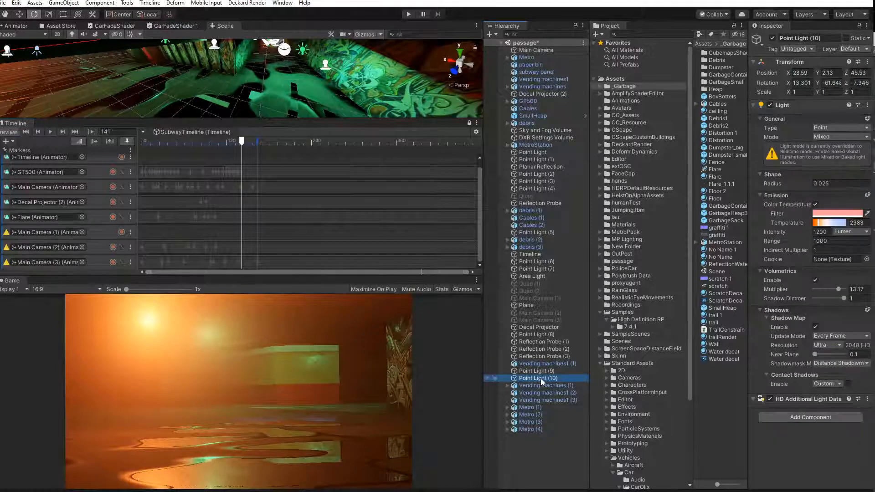
pyautogui.press('f')
pyautogui.scroll(-12, 207, 67)
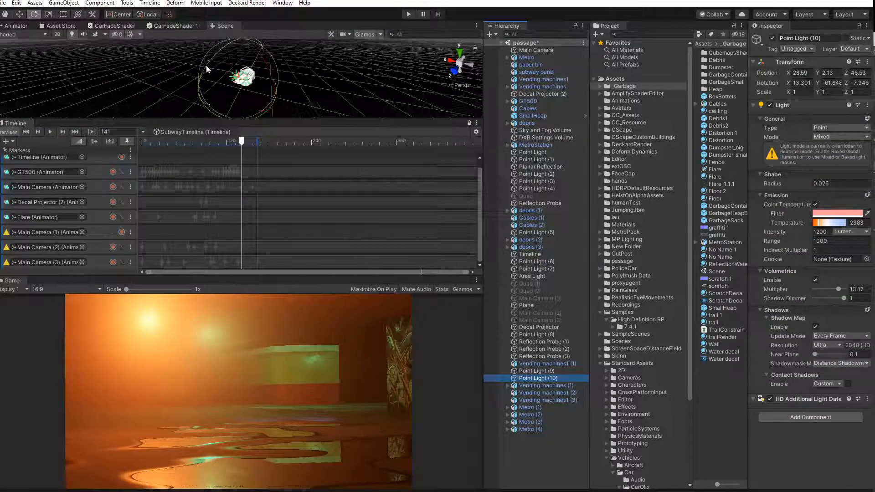
pyautogui.scroll(4, 208, 67)
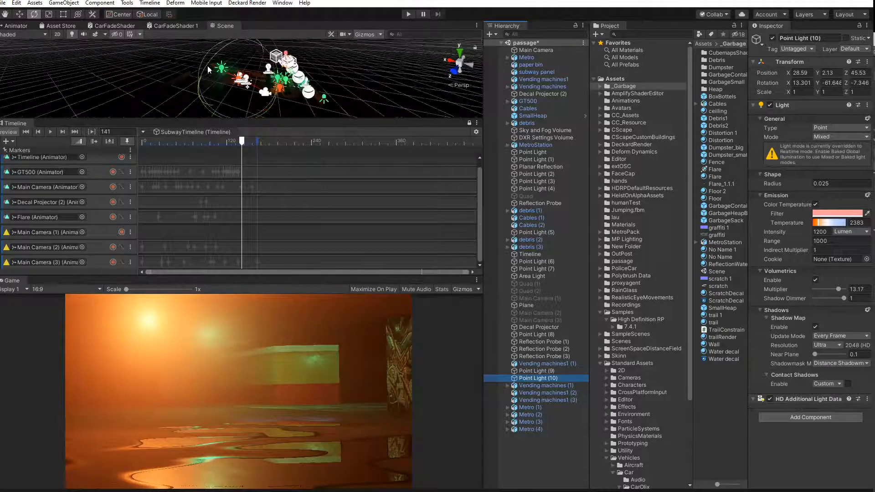
pyautogui.click(19, 14)
pyautogui.moveTo(147, 62); pyautogui.dragTo(159, 60, button='middle')
pyautogui.scroll(5, 158, 60)
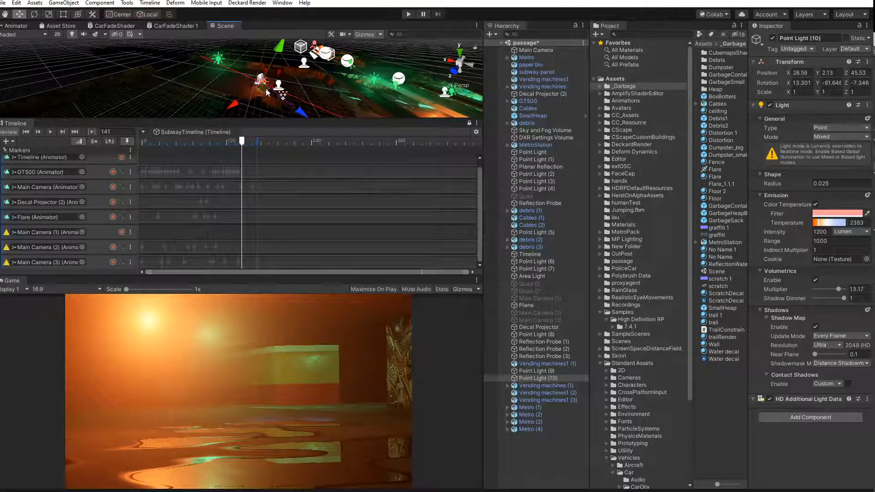
pyautogui.hotkey('ctrl', 'd')
pyautogui.moveTo(266, 89); pyautogui.dragTo(141, 64)
pyautogui.moveTo(141, 64); pyautogui.dragTo(46, 70, button='right')
pyautogui.moveTo(175, 71); pyautogui.dragTo(138, 91, button='middle')
pyautogui.moveTo(173, 82); pyautogui.dragTo(200, 76)
pyautogui.moveTo(199, 75); pyautogui.dragTo(195, 75)
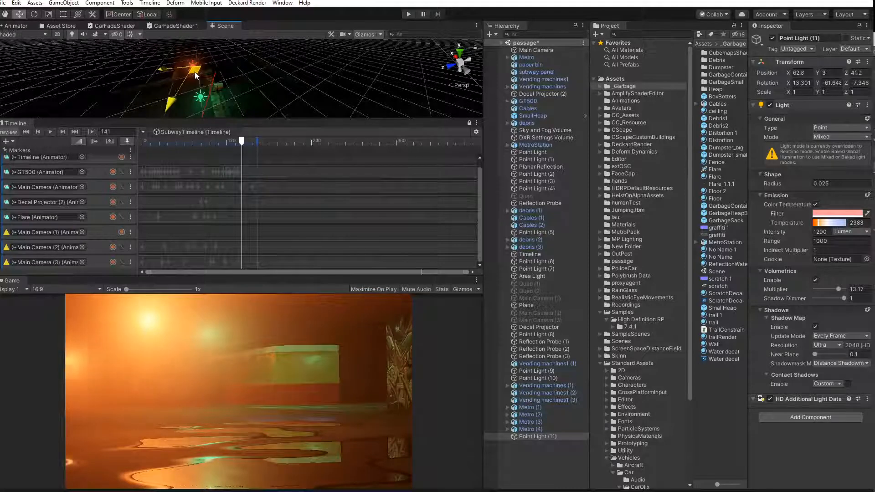
# Open the Deckard View at frame 125 of SubwayTimeline and set its preview scale to 1.2
pyautogui.moveTo(242, 141); pyautogui.dragTo(231, 157)
pyautogui.click(247, 3)
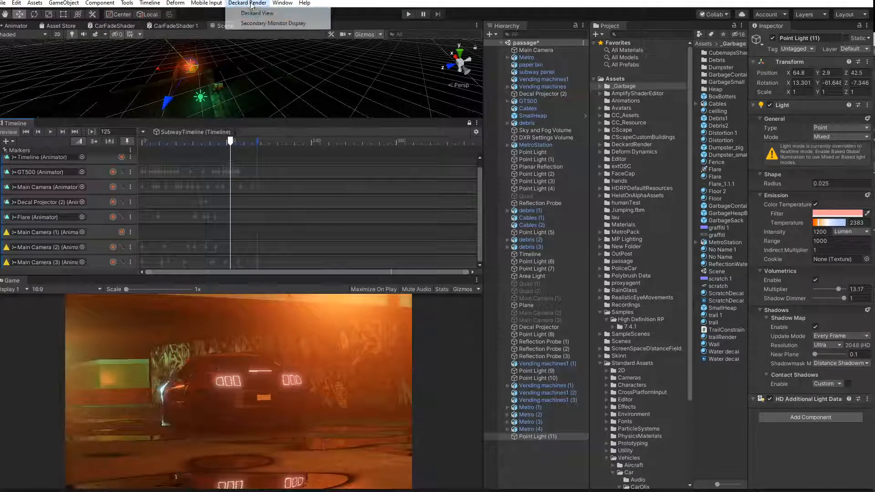
pyautogui.click(255, 15)
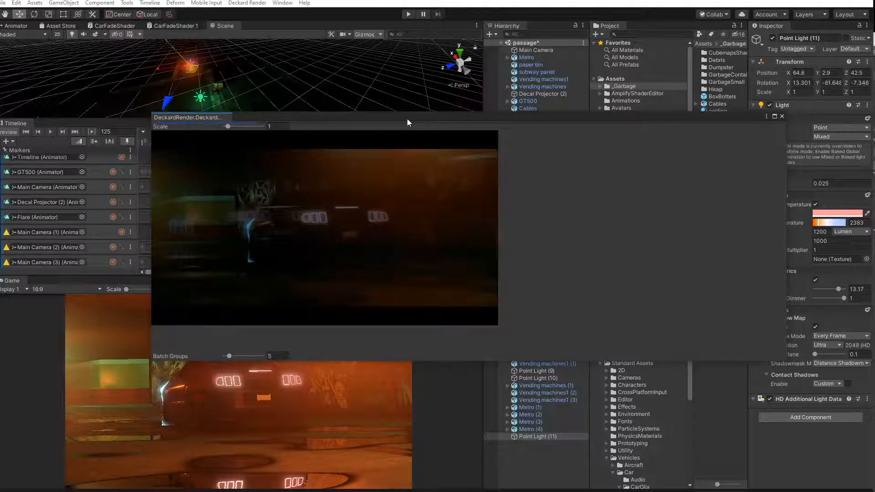
pyautogui.moveTo(407, 119); pyautogui.dragTo(350, 64)
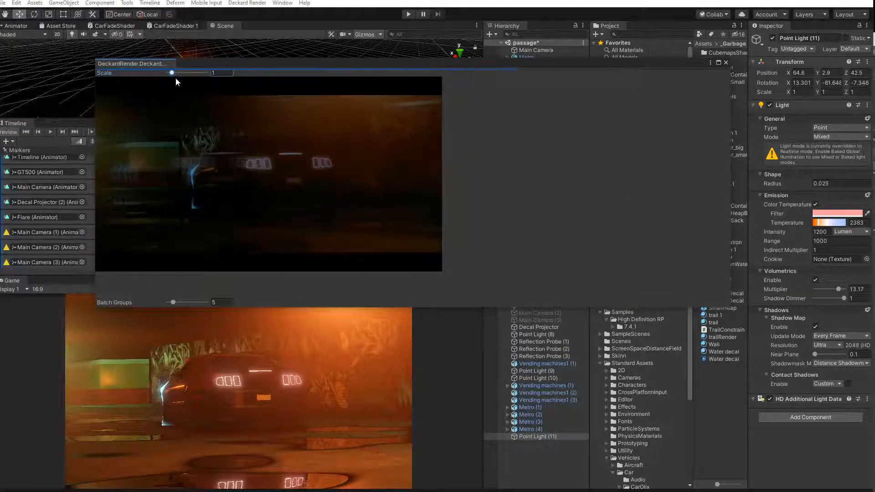
pyautogui.moveTo(172, 73); pyautogui.dragTo(174, 75)
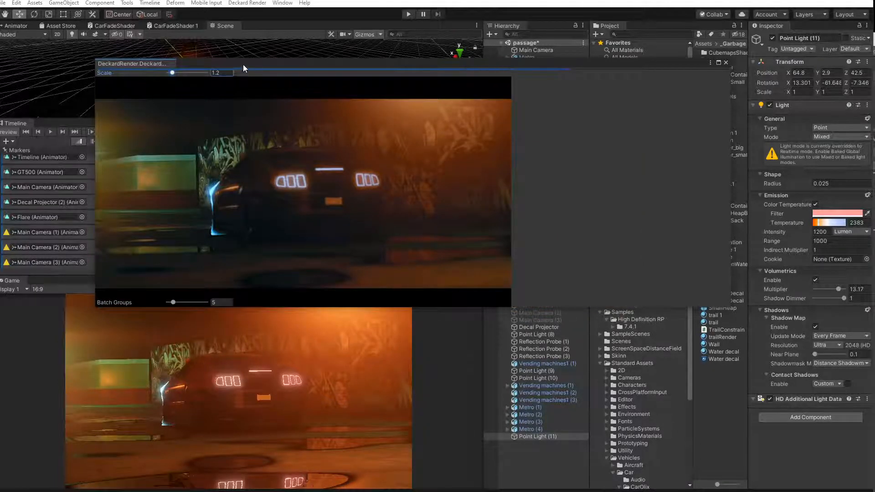
pyautogui.moveTo(244, 67); pyautogui.dragTo(488, 187)
# Scrub SubwayTimeline to frames 135, 141 and 130 to check the rendered shot in the Deckard View
pyautogui.moveTo(230, 142); pyautogui.dragTo(238, 144)
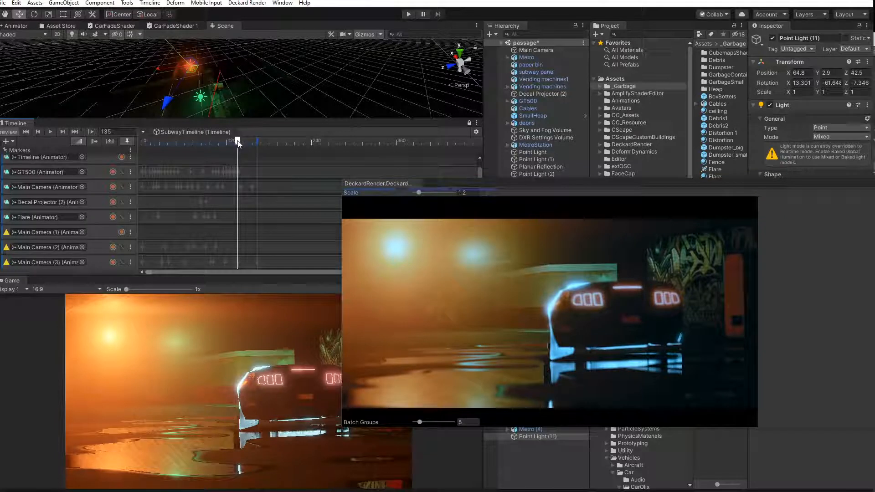
pyautogui.moveTo(238, 144); pyautogui.dragTo(242, 144)
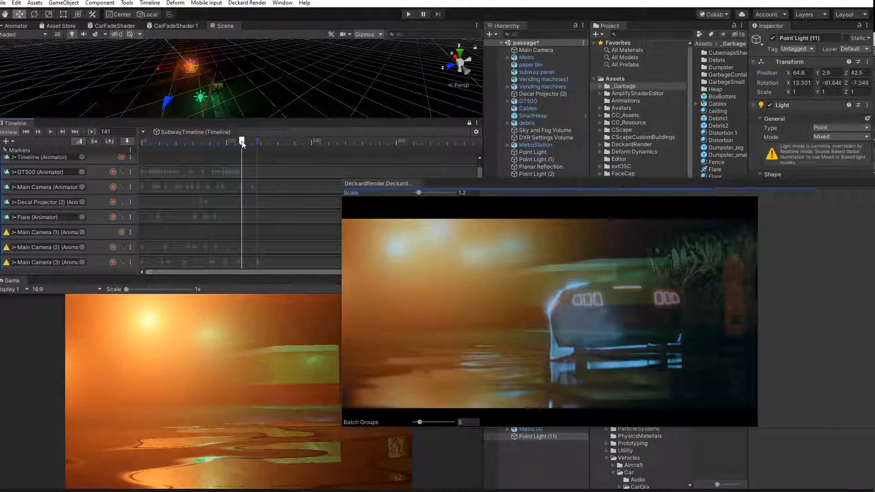
pyautogui.moveTo(241, 144)
pyautogui.mouseDown()
pyautogui.moveTo(193, 141)
pyautogui.moveTo(235, 147)
pyautogui.mouseUp()
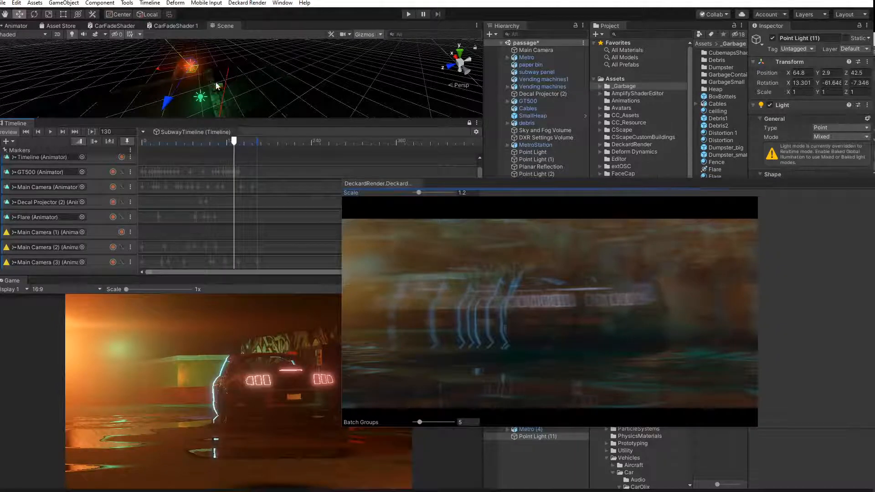
# Move the green Point Light (9) to about X 25.4, Y 3.19, Z 37.27 to relight the shot at frame 130
pyautogui.moveTo(216, 86)
pyautogui.mouseDown(button='right')
pyautogui.moveTo(273, 91)
pyautogui.moveTo(193, 99)
pyautogui.moveTo(214, 82)
pyautogui.mouseUp(button='right')
pyautogui.moveTo(214, 82); pyautogui.dragTo(229, 63, button='middle')
pyautogui.click(205, 72)
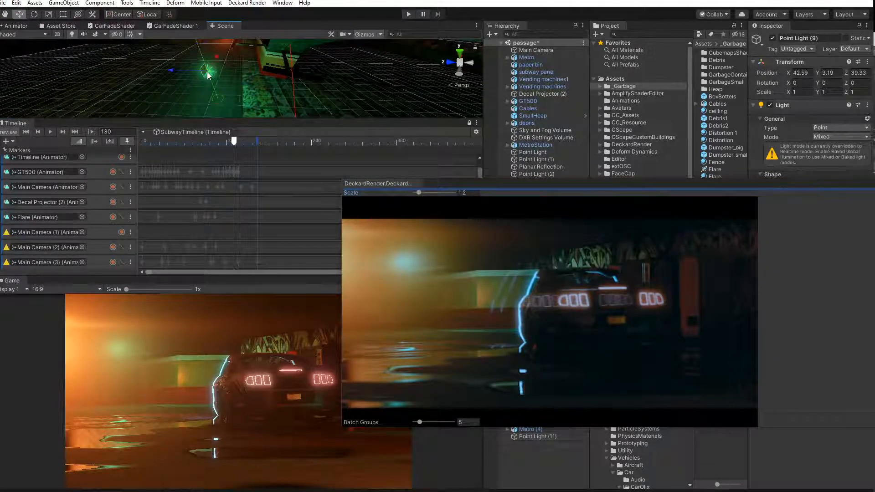
pyautogui.moveTo(214, 78); pyautogui.dragTo(252, 123)
pyautogui.scroll(-4, 217, 76)
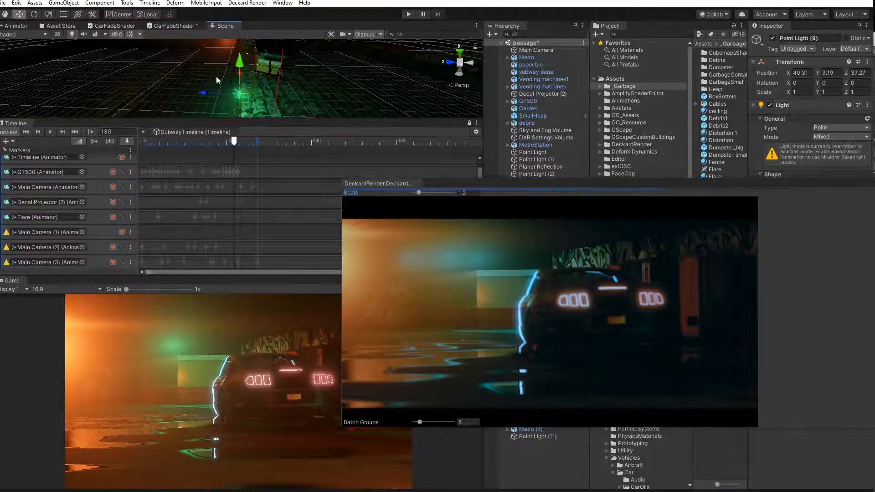
pyautogui.moveTo(239, 72); pyautogui.dragTo(244, 169)
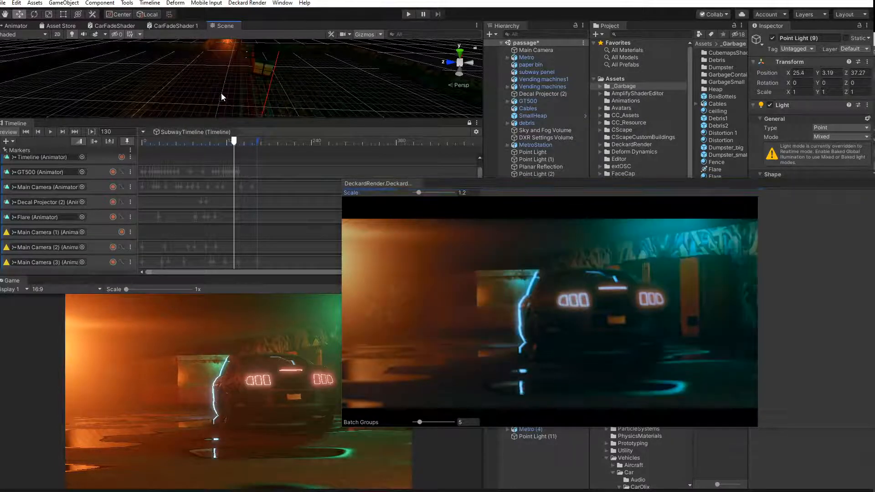
pyautogui.moveTo(221, 94); pyautogui.dragTo(219, 57, button='middle')
pyautogui.scroll(-5, 219, 58)
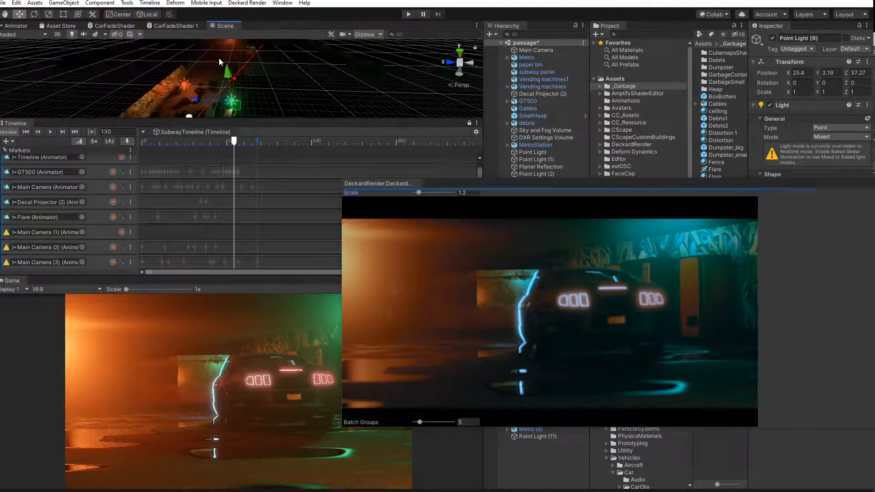
# Move the green Point Light (9) along the tunnel's depth to about Z 41.85
pyautogui.moveTo(211, 94); pyautogui.dragTo(178, 91)
pyautogui.moveTo(438, 188); pyautogui.dragTo(467, 227)
pyautogui.press('f')
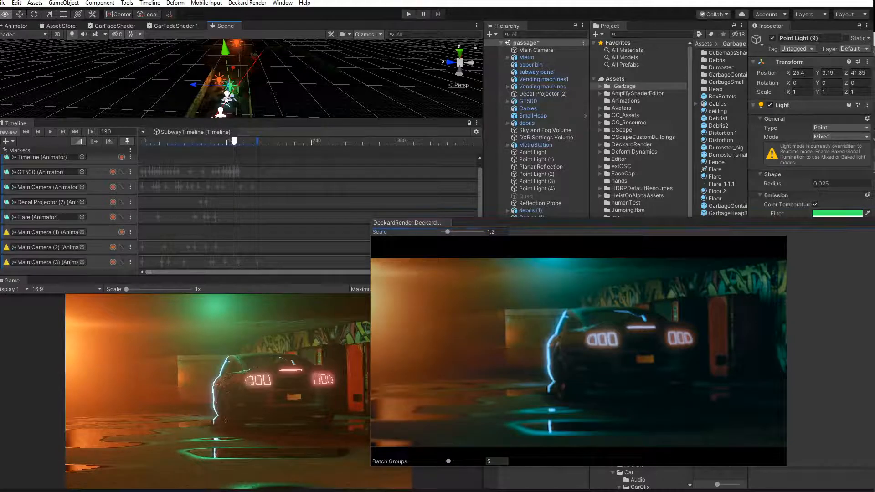
# Duplicate the Area Light near the far wall and place the copy at about X 30.98, Y 2.96, Z 38
pyautogui.keyDown('alt'); pyautogui.moveTo(220, 86); pyautogui.dragTo(269, 87); pyautogui.keyUp('alt')
pyautogui.moveTo(242, 72); pyautogui.dragTo(276, 53, button='middle')
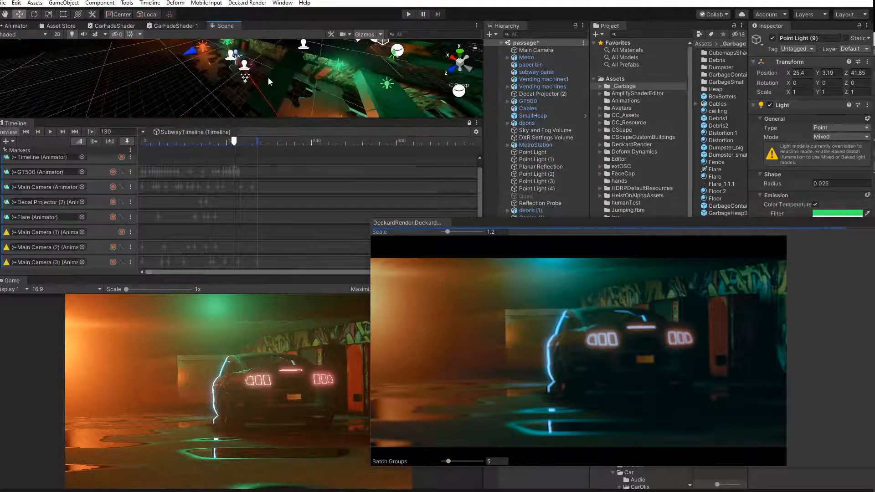
pyautogui.keyDown('alt'); pyautogui.moveTo(268, 77); pyautogui.dragTo(307, 74); pyautogui.keyUp('alt')
pyautogui.scroll(4, 307, 72)
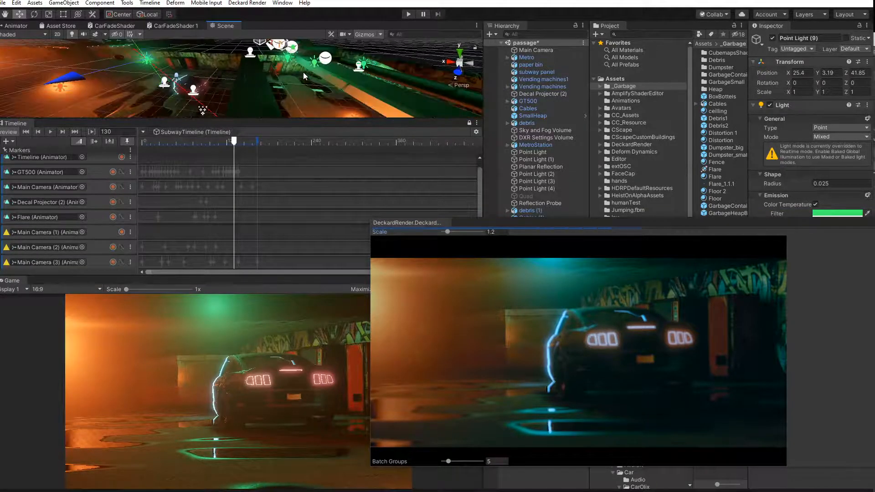
pyautogui.click(347, 57)
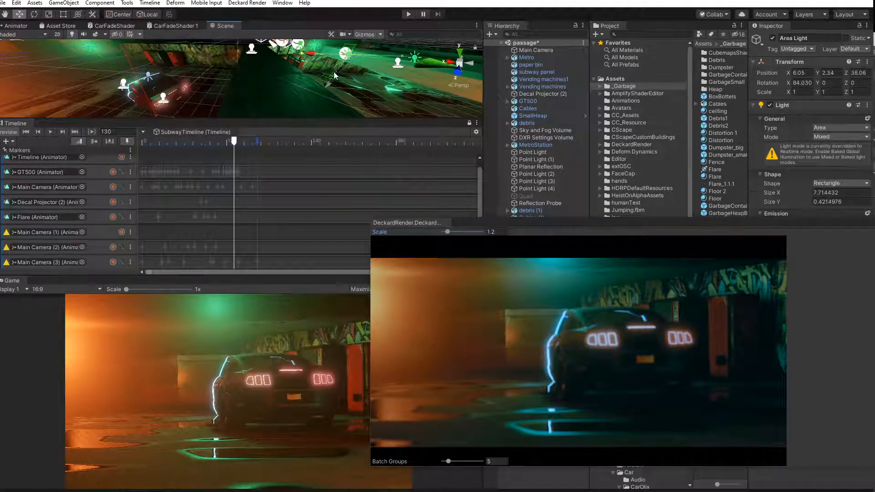
pyautogui.moveTo(347, 67); pyautogui.dragTo(285, 84, button='middle')
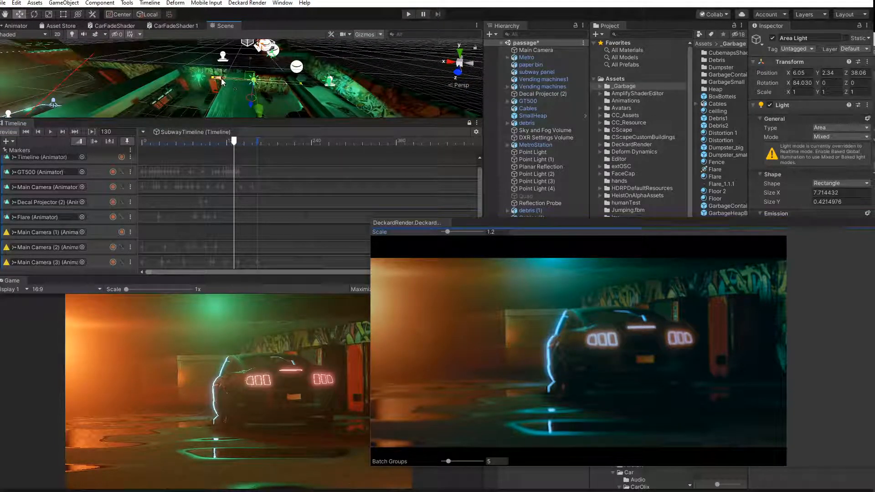
pyautogui.hotkey('ctrl', 'd')
pyautogui.moveTo(220, 81); pyautogui.dragTo(11, 66)
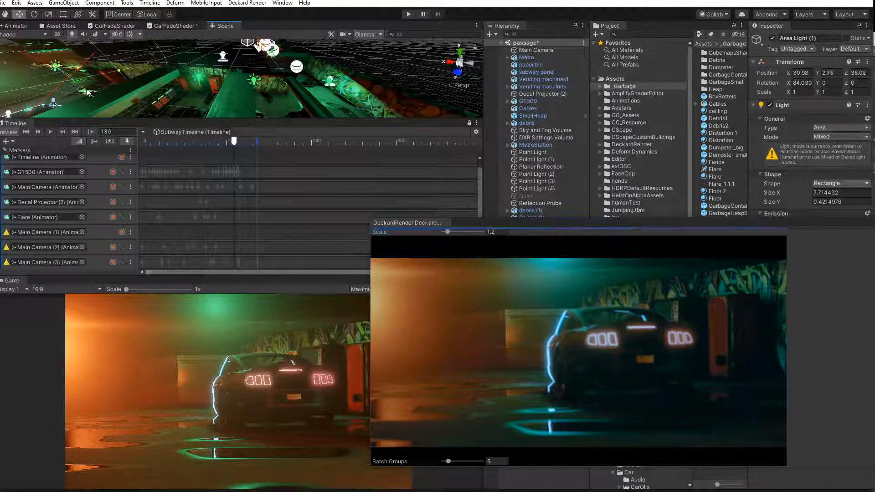
pyautogui.moveTo(87, 92); pyautogui.dragTo(84, 93)
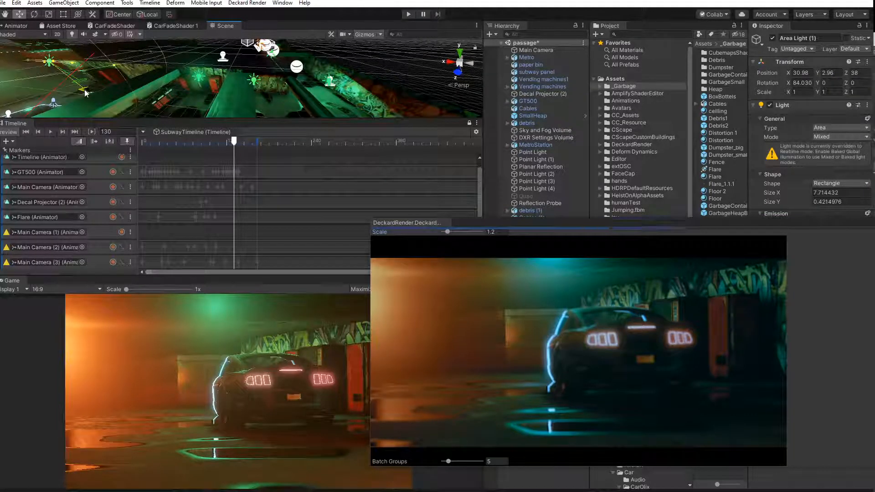
# Fine-tune Area Light (1)'s position to about X 29.59, Y 2.9, Z 37.4
pyautogui.moveTo(84, 89); pyautogui.dragTo(153, 86, button='middle')
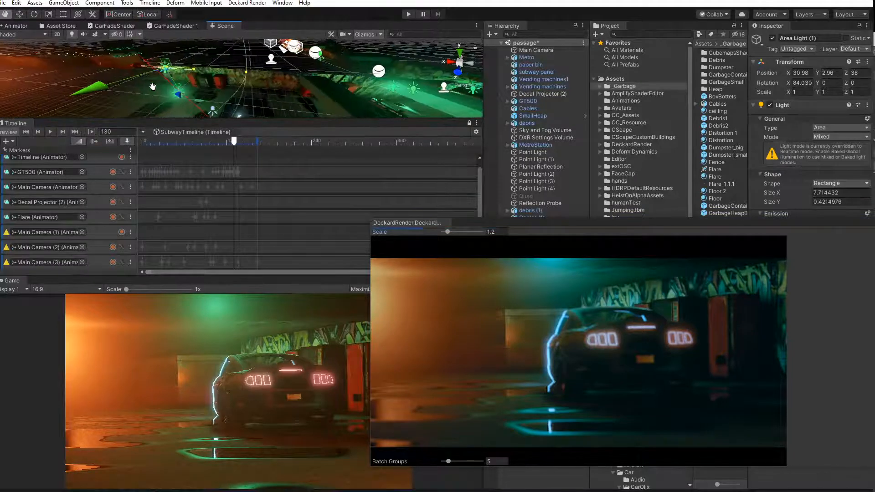
pyautogui.moveTo(138, 68); pyautogui.dragTo(174, 71)
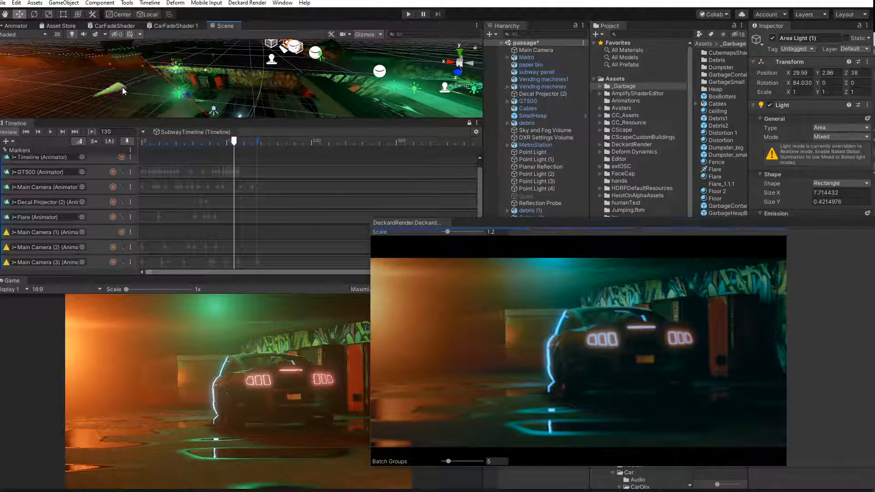
pyautogui.moveTo(122, 86)
pyautogui.mouseDown()
pyautogui.moveTo(129, 88)
pyautogui.moveTo(118, 90)
pyautogui.mouseUp()
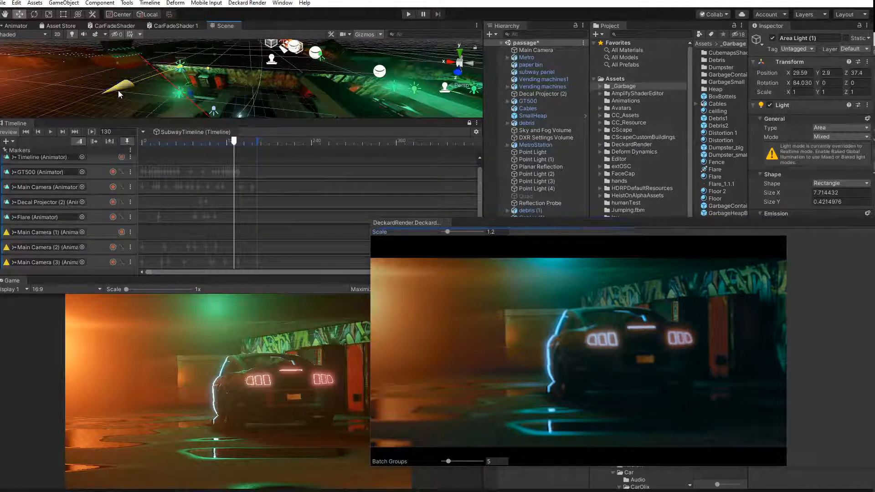
# Duplicate Area Light (1) and place the copy farther down the tunnel at about X 44.07, Y 2.68, Z 36.36
pyautogui.hotkey('ctrl', 'd')
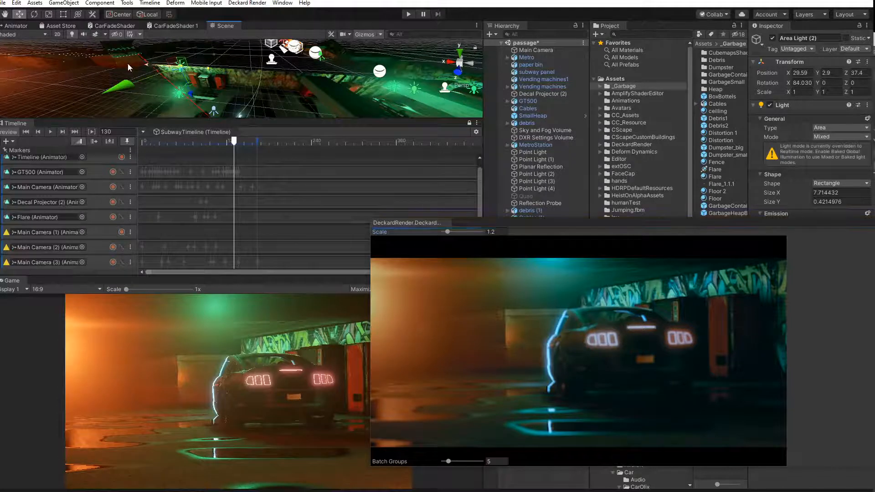
pyautogui.moveTo(128, 64); pyautogui.dragTo(45, 65)
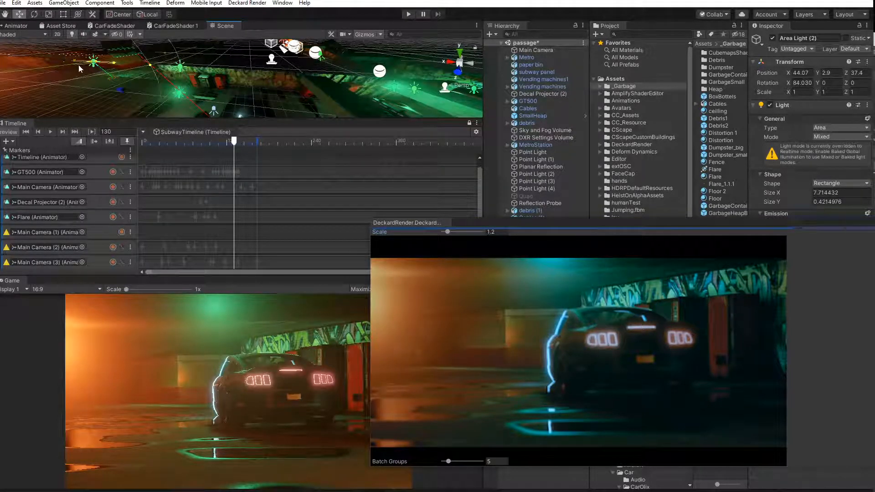
pyautogui.moveTo(86, 76); pyautogui.dragTo(98, 115, button='middle')
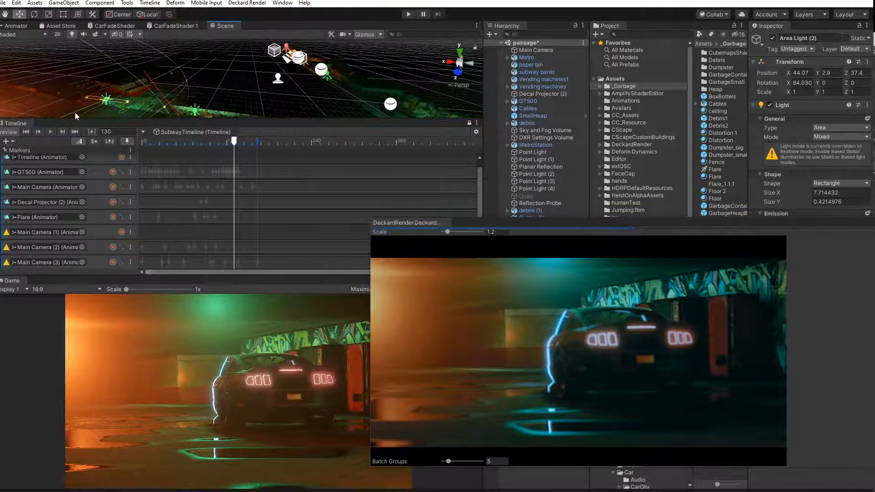
pyautogui.moveTo(70, 113); pyautogui.dragTo(136, 110)
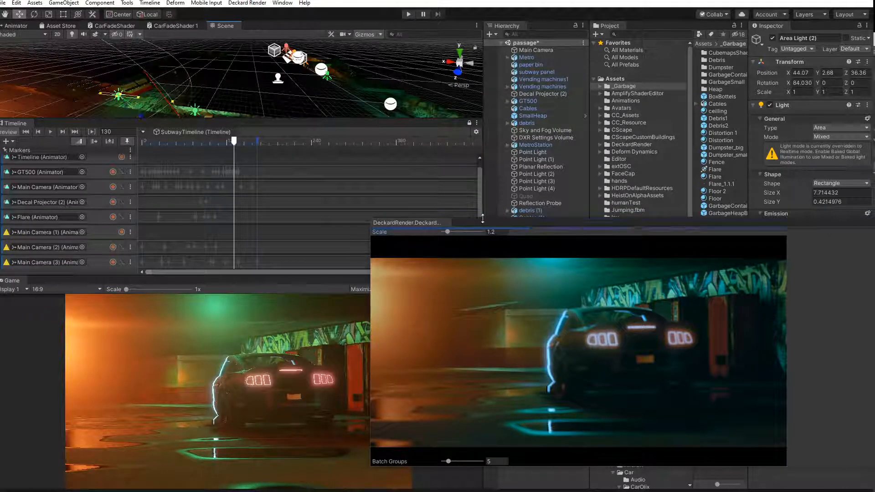
# Scrub SubwayTimeline to frames 132, 134 and 146 to check the relit closing shot in the Deckard View
pyautogui.moveTo(484, 224); pyautogui.dragTo(363, 164)
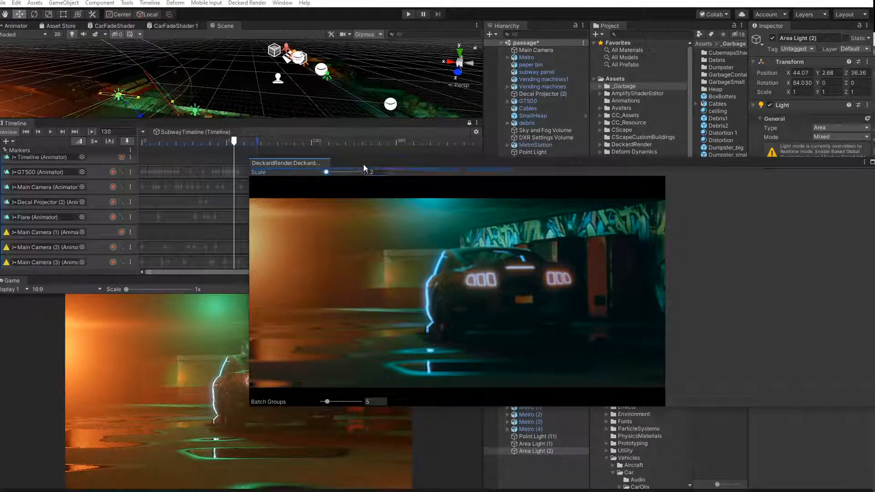
pyautogui.click(236, 142)
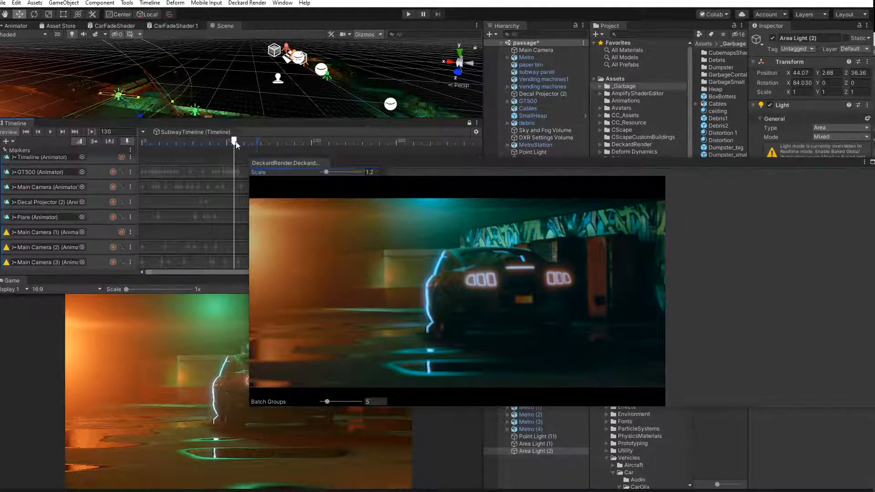
pyautogui.moveTo(236, 142); pyautogui.dragTo(232, 144)
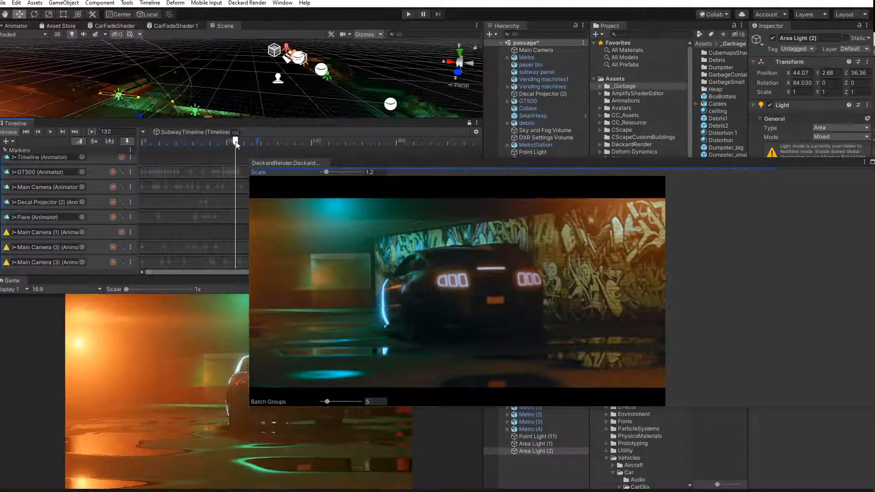
pyautogui.moveTo(233, 144); pyautogui.dragTo(237, 145)
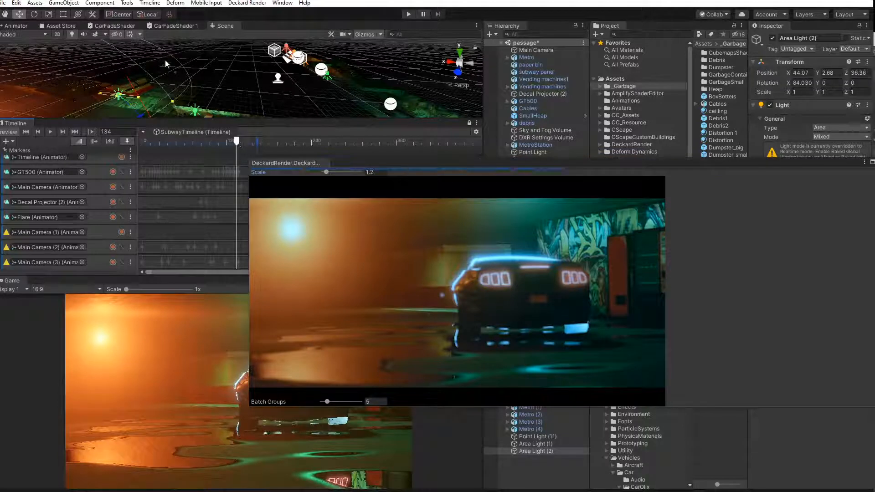
pyautogui.moveTo(165, 64); pyautogui.dragTo(175, 49, button='right')
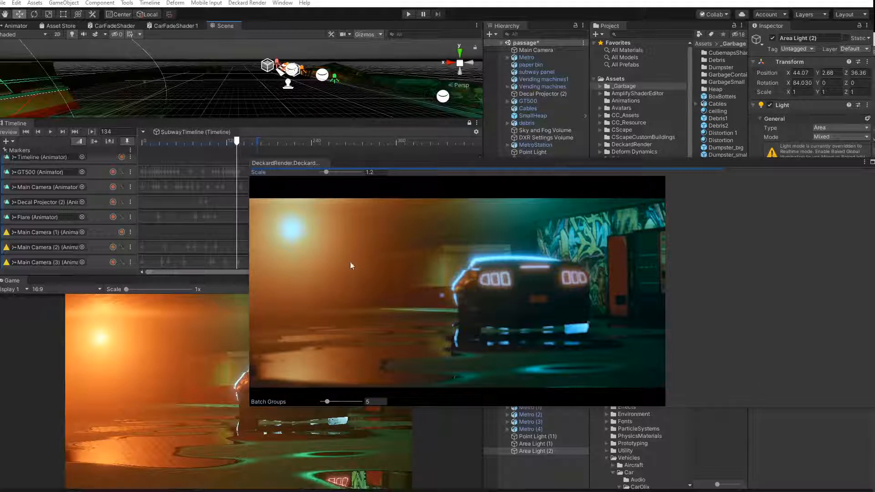
pyautogui.moveTo(396, 163); pyautogui.dragTo(344, 212)
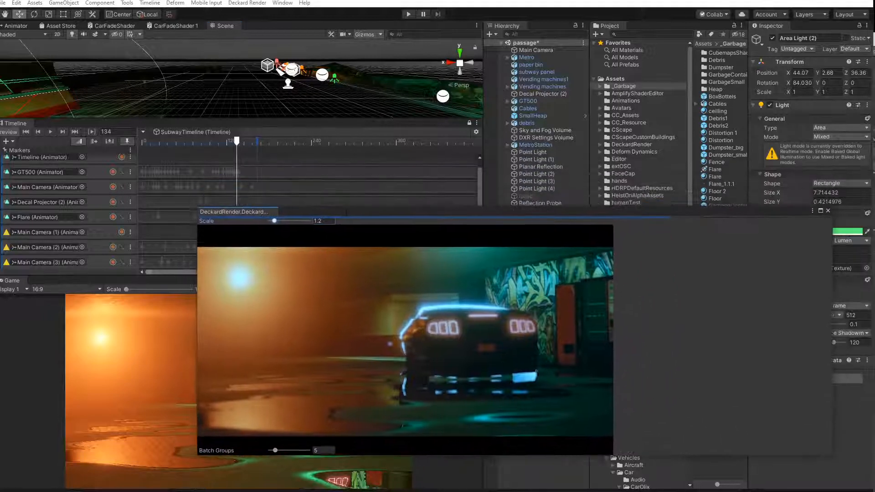
pyautogui.moveTo(239, 141); pyautogui.dragTo(246, 141)
pyautogui.moveTo(309, 213); pyautogui.dragTo(403, 108)
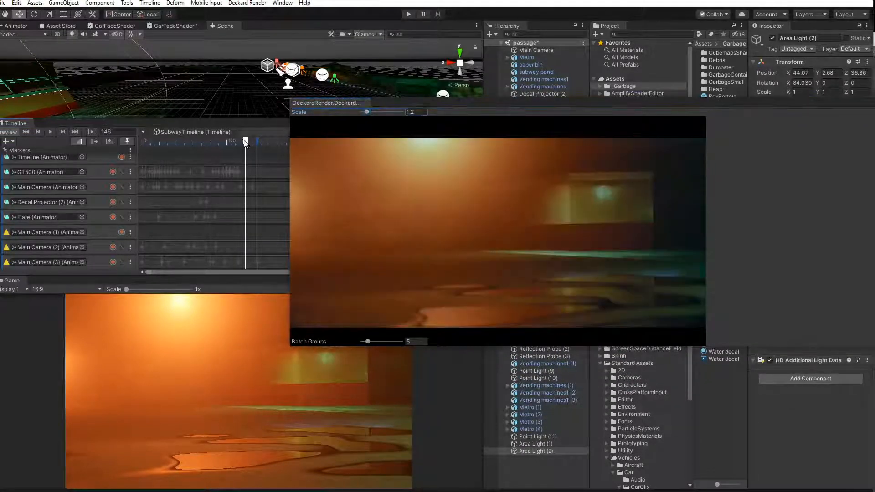
# Rewind SubwayTimeline to frame 0 and move the Deckard View window clear of the Hierarchy
pyautogui.moveTo(246, 142); pyautogui.dragTo(141, 143)
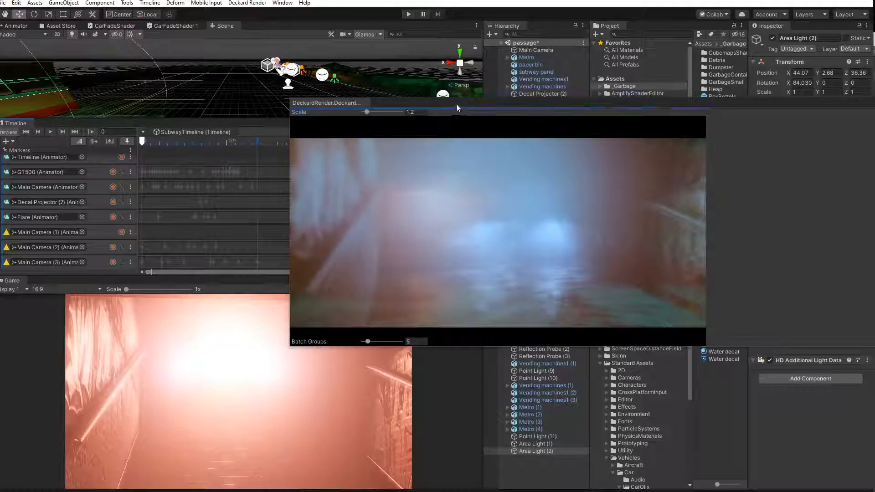
pyautogui.moveTo(456, 104); pyautogui.dragTo(439, 108)
pyautogui.moveTo(304, 128); pyautogui.dragTo(241, 209)
# Render the animation from Main Camera's Deckard Render component and enlarge the Deckard View preview
pyautogui.click(542, 50)
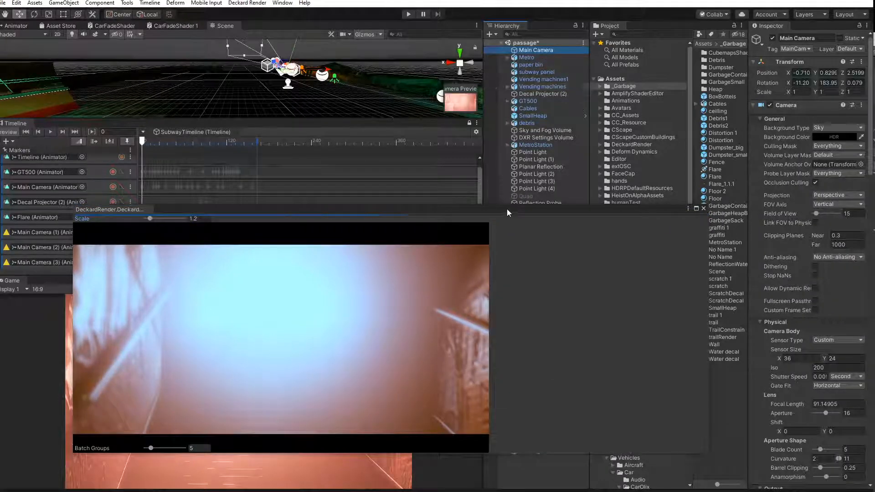
pyautogui.moveTo(507, 209); pyautogui.dragTo(507, 82)
pyautogui.scroll(-10, 789, 365)
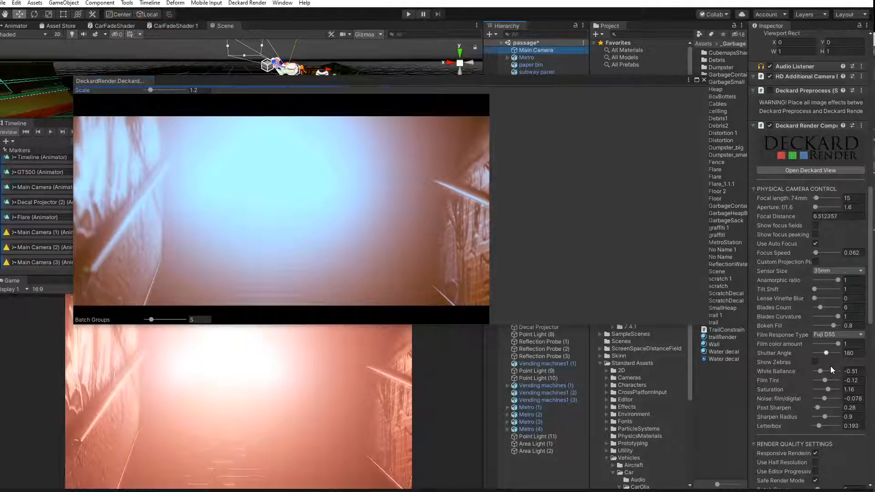
pyautogui.scroll(-5, 843, 434)
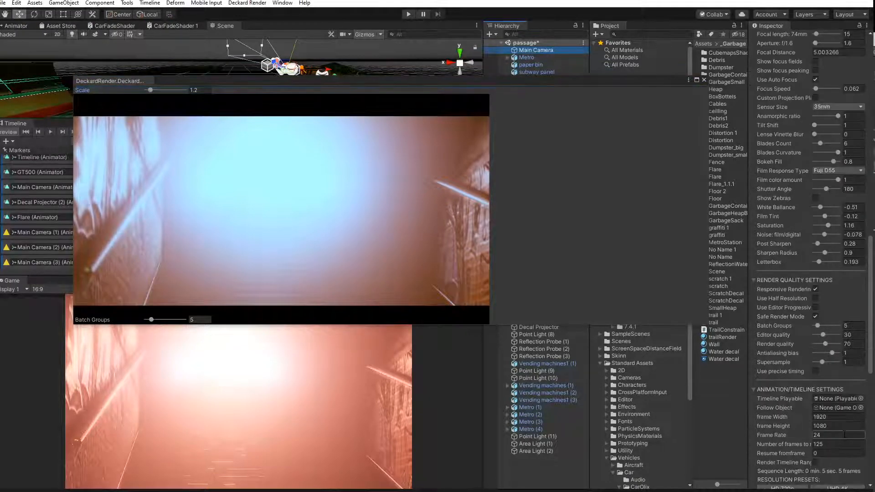
pyautogui.scroll(-3, 800, 449)
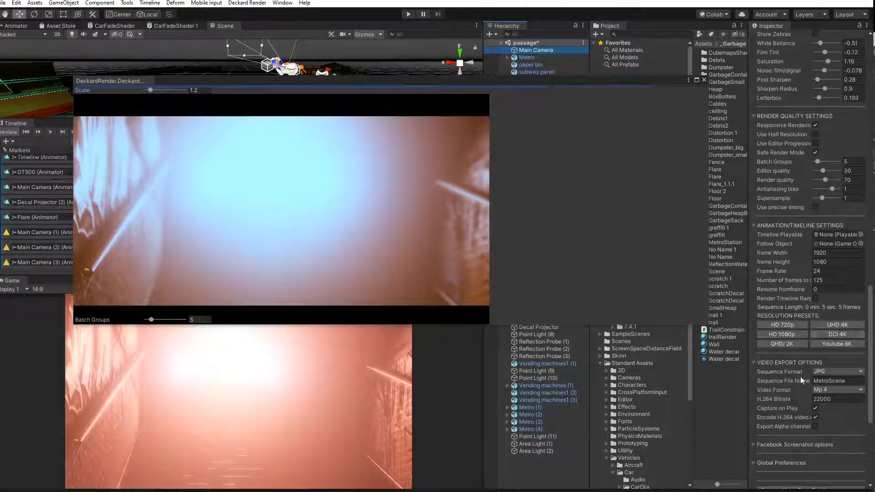
pyautogui.scroll(-2, 800, 373)
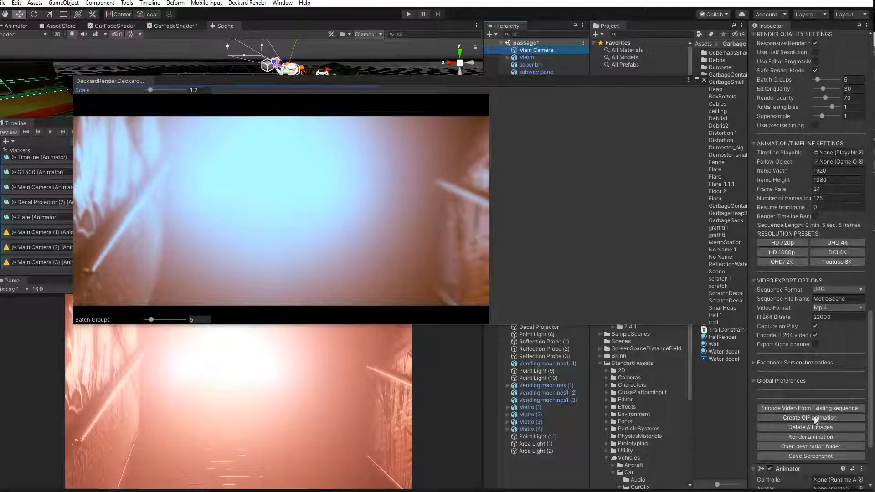
pyautogui.scroll(2, 791, 342)
pyautogui.scroll(-5, 791, 342)
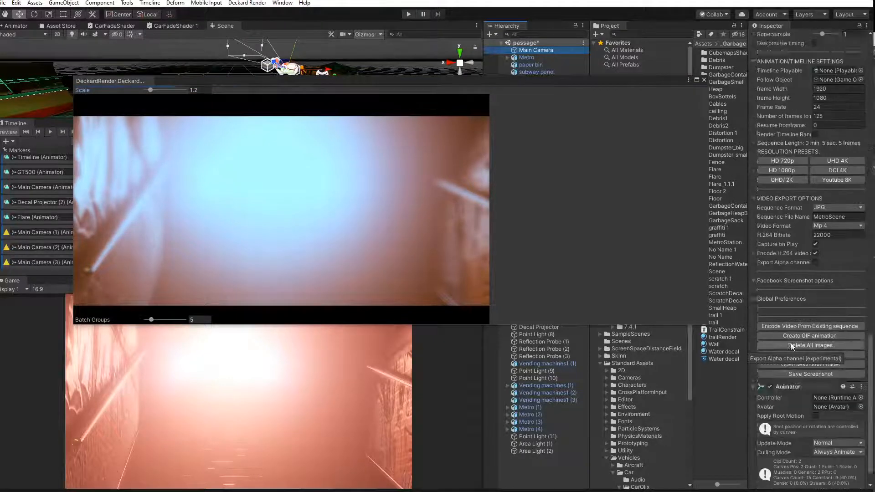
pyautogui.click(811, 327)
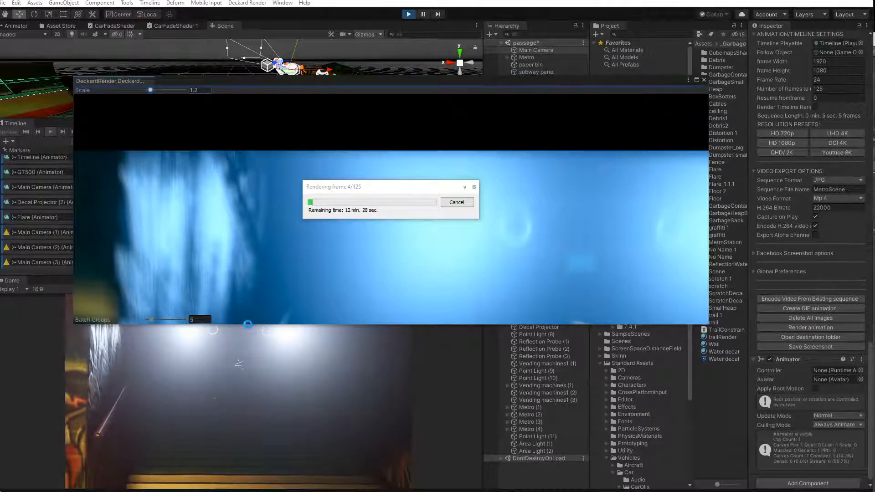
pyautogui.moveTo(248, 325); pyautogui.dragTo(243, 491)
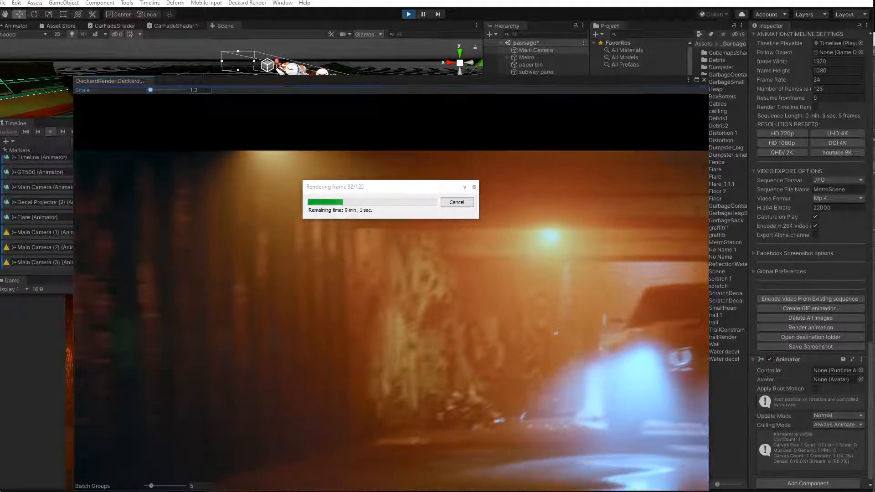
pyautogui.hotkey('alt', 'Tab')
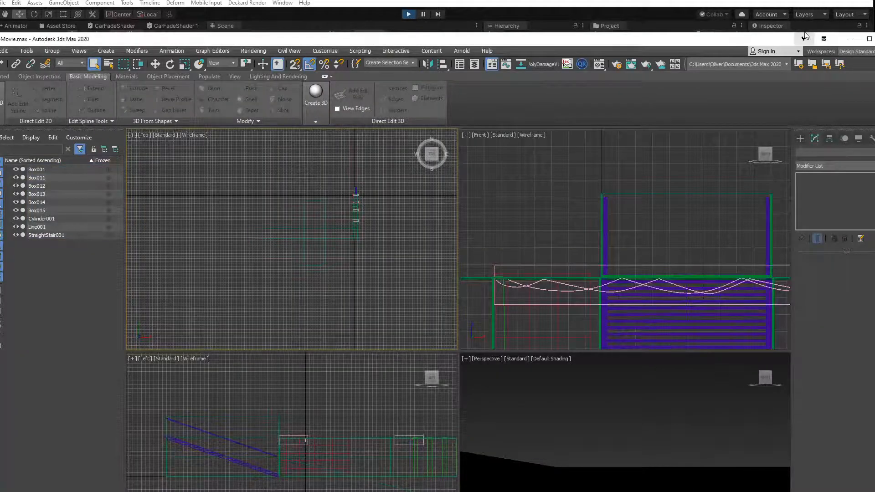
pyautogui.hotkey('alt', 'Tab')
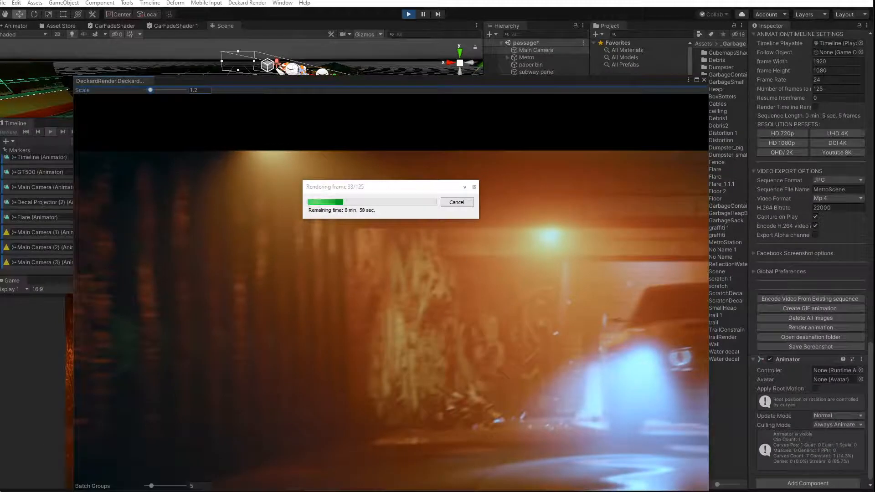